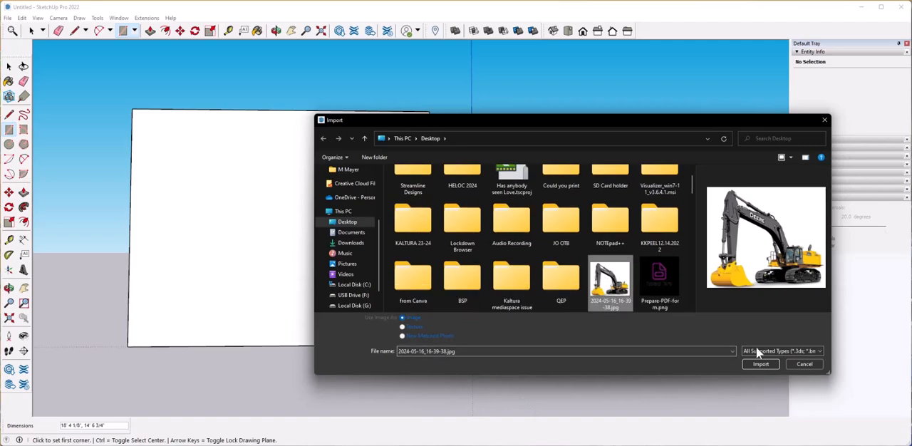
Import 2024-05-16_16-39-38.jpg as a texture and scale it from the large rectangle's lower corner to cover the face.
click(403, 327)
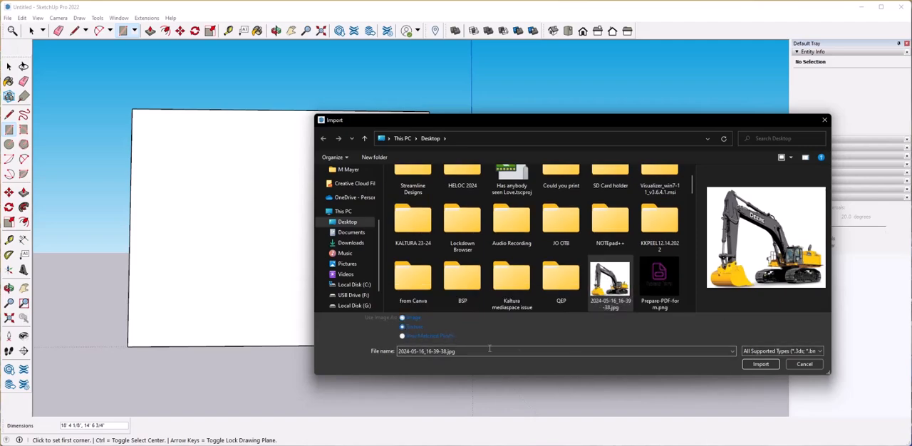
click(760, 364)
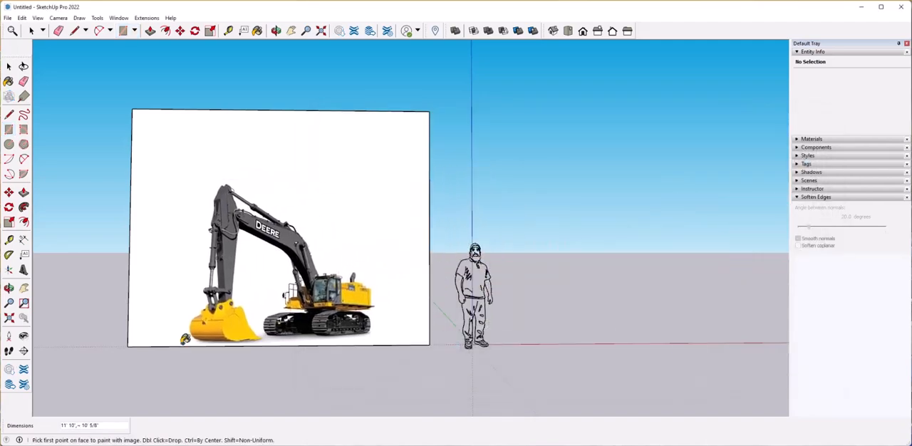
click(128, 345)
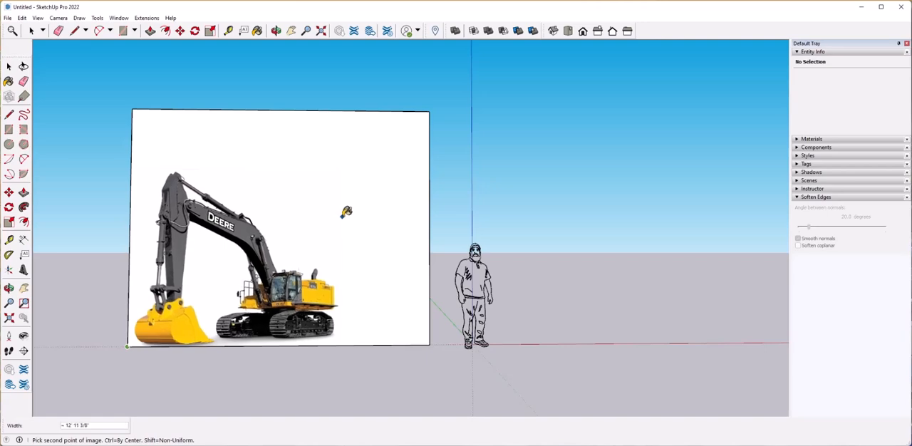
click(412, 191)
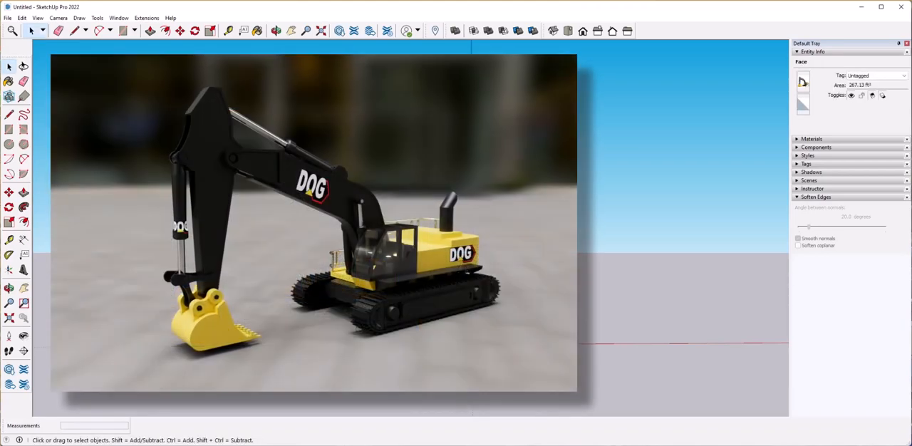
click(450, 365)
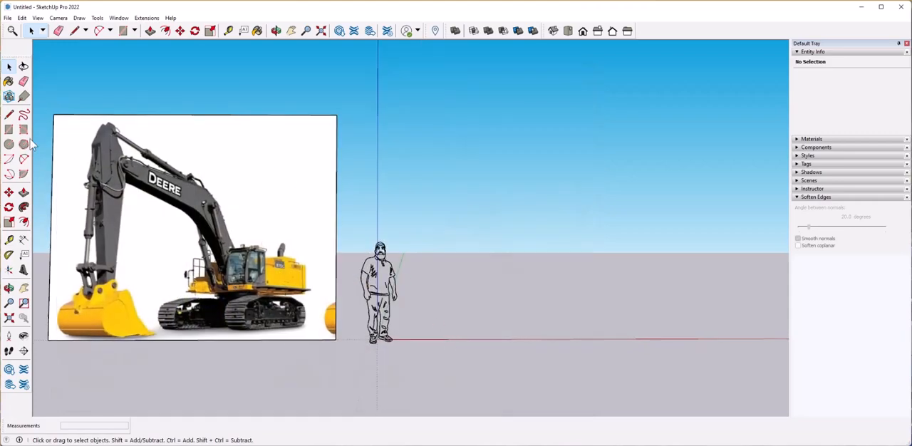
Draw an upright rectangle of about 72 ft² standing on the red axis beside the scale figure.
click(9, 129)
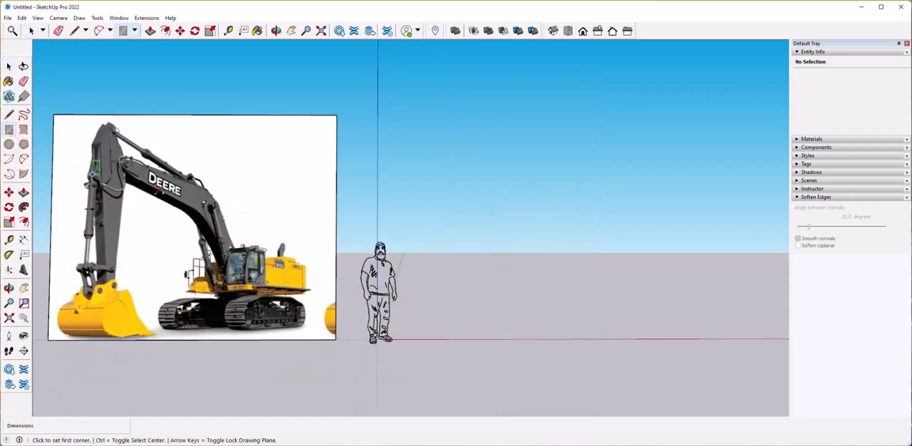
click(419, 338)
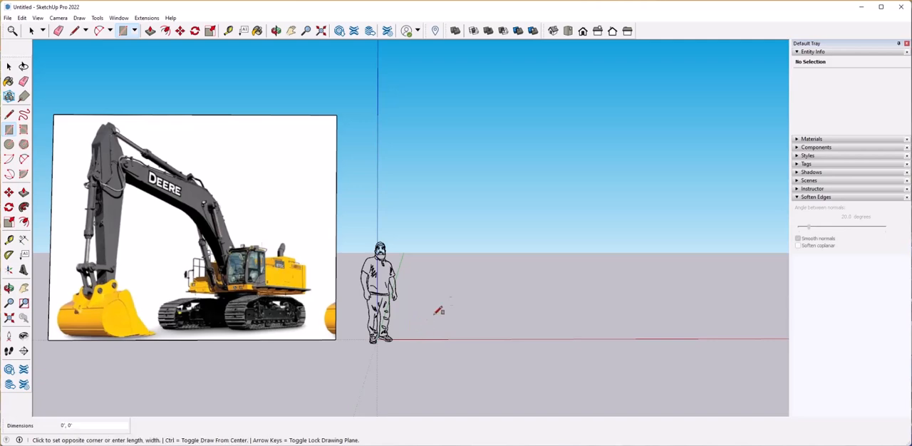
click(557, 217)
key(space)
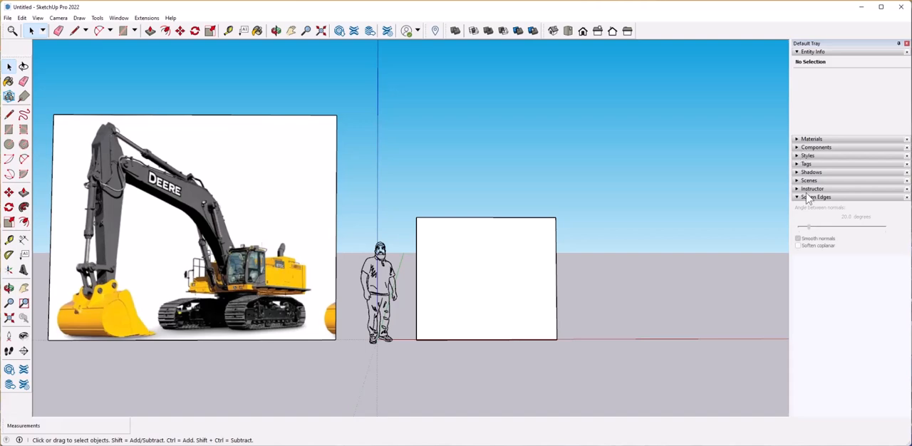
Add the tags "yellow parts", "Black parts" and "Chrome parts", with the tag list widened to show full names.
click(800, 164)
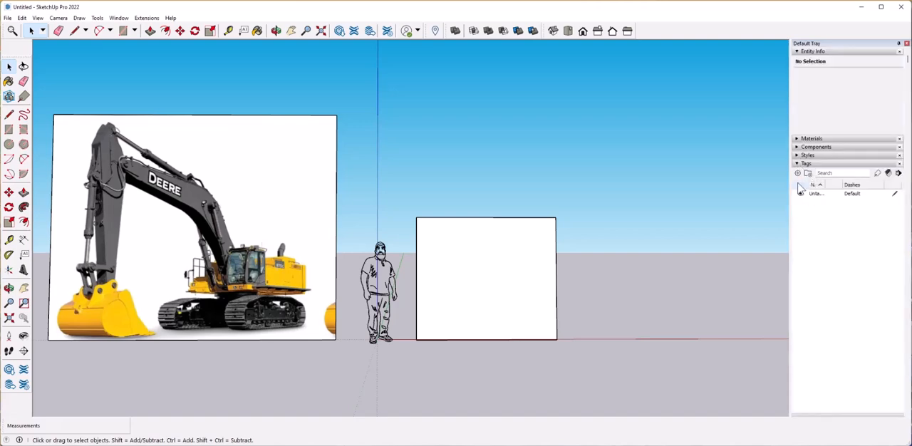
click(798, 174)
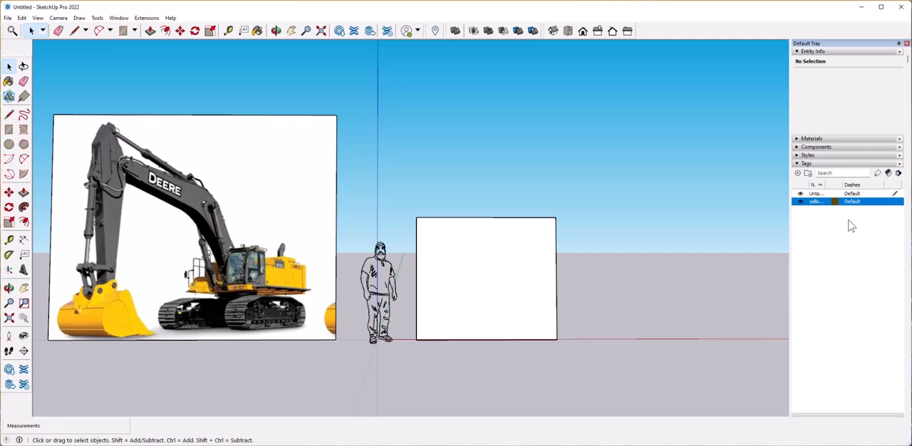
drag(791, 249, 770, 236)
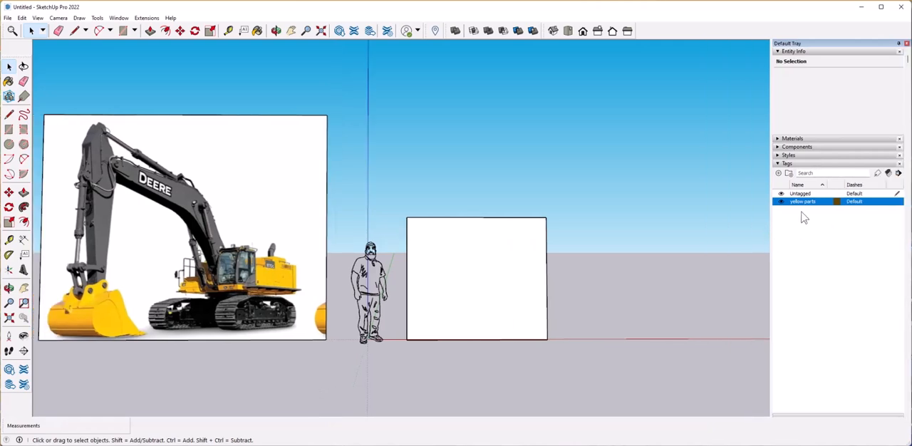
click(778, 173)
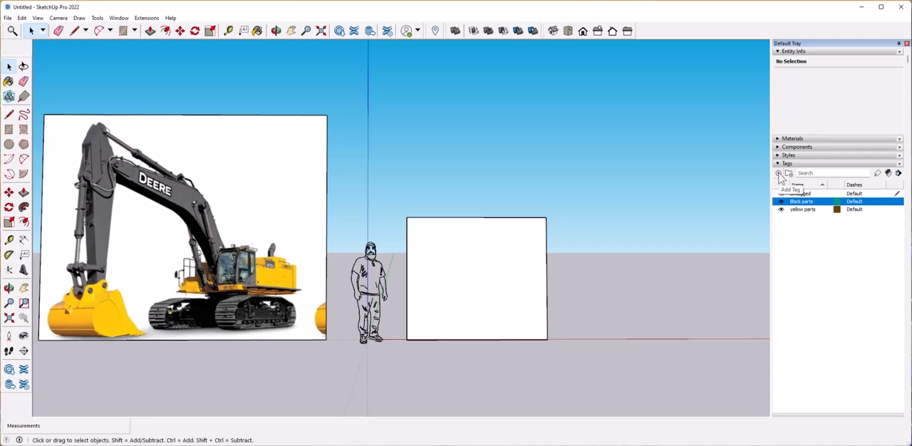
click(779, 174)
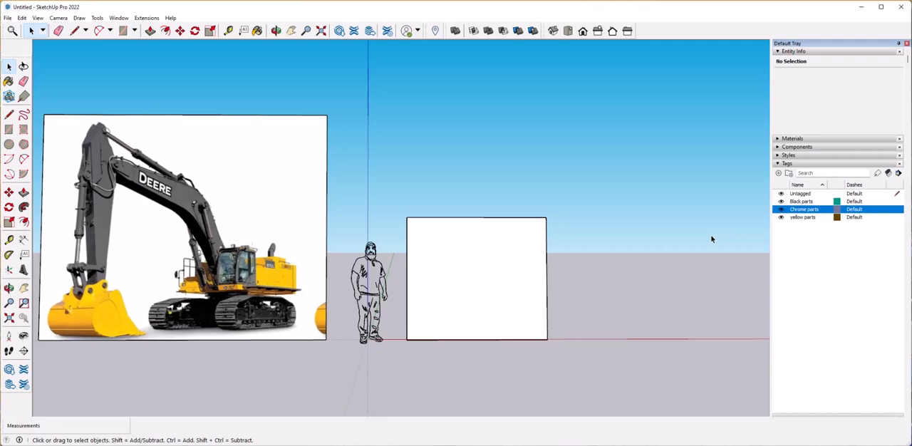
click(804, 217)
Draw an arc across the blank rectangle's lower corner nearest the figure, joining the base edge to the side edge.
click(529, 331)
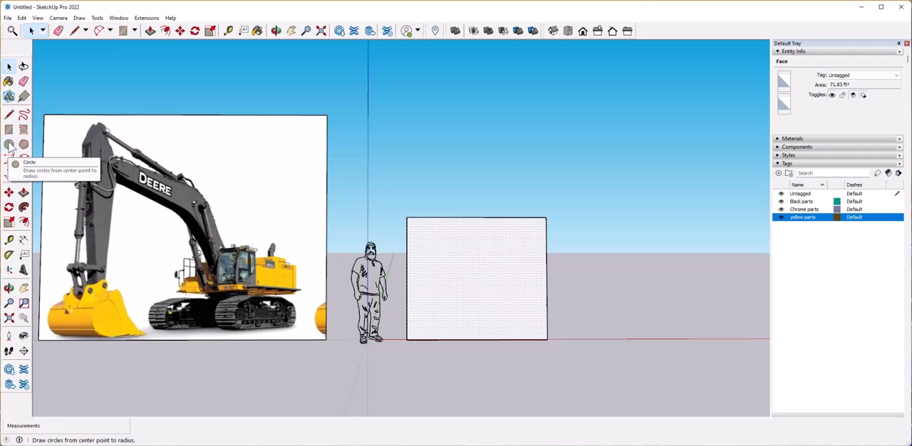
click(9, 174)
click(445, 339)
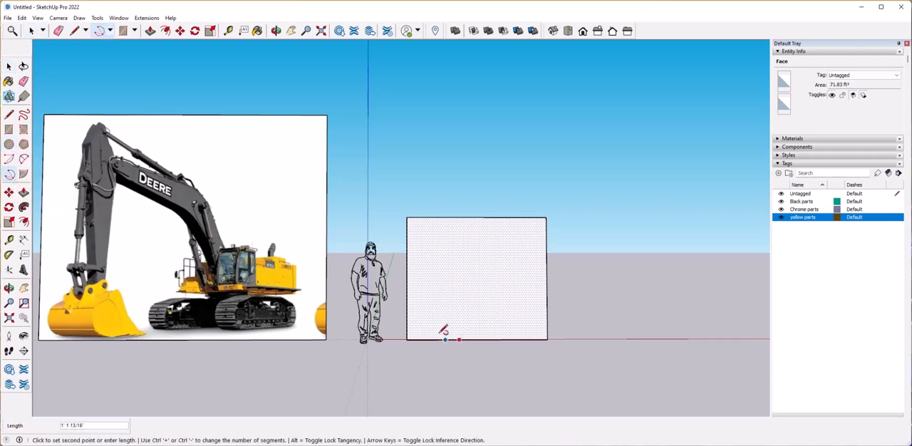
click(407, 314)
click(407, 314)
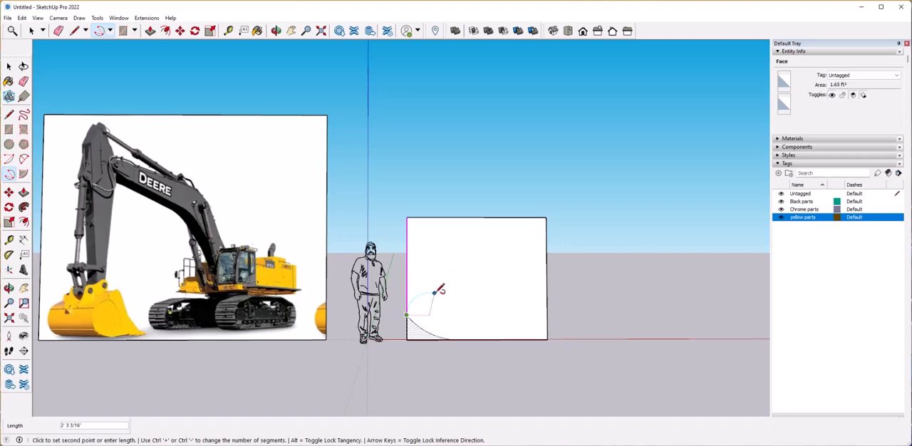
Draw the bucket's upper arc from the corner arc's end on the side edge up and over the rectangle's face.
scroll(434, 292, up, 4)
click(415, 295)
click(518, 261)
scroll(465, 235, down, 5)
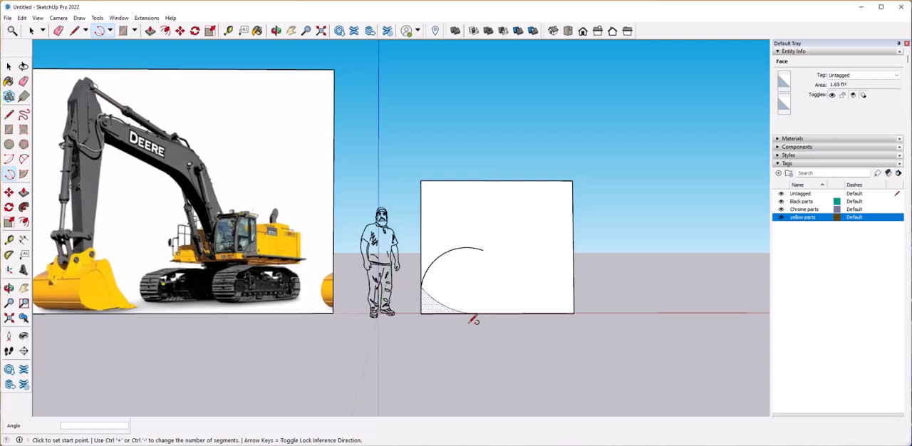
Close the bucket outline with a two-point arc from the upper arc down to the base and erase the wider surplus arc.
click(484, 249)
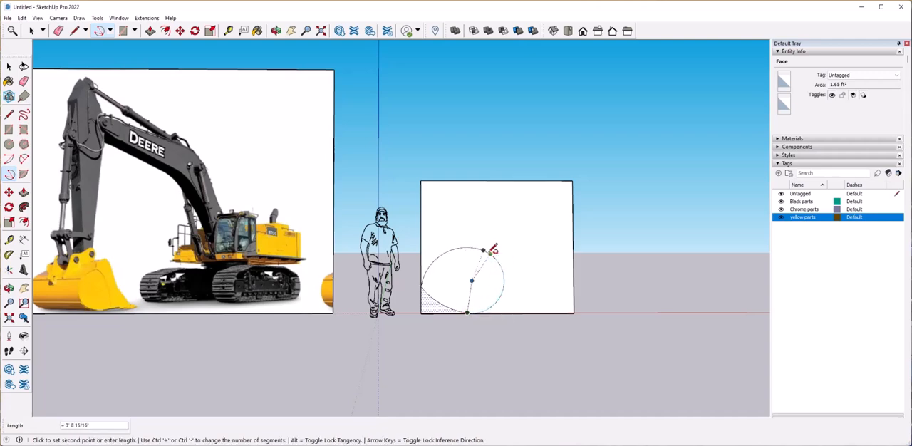
key(Escape)
click(25, 159)
click(490, 253)
click(470, 313)
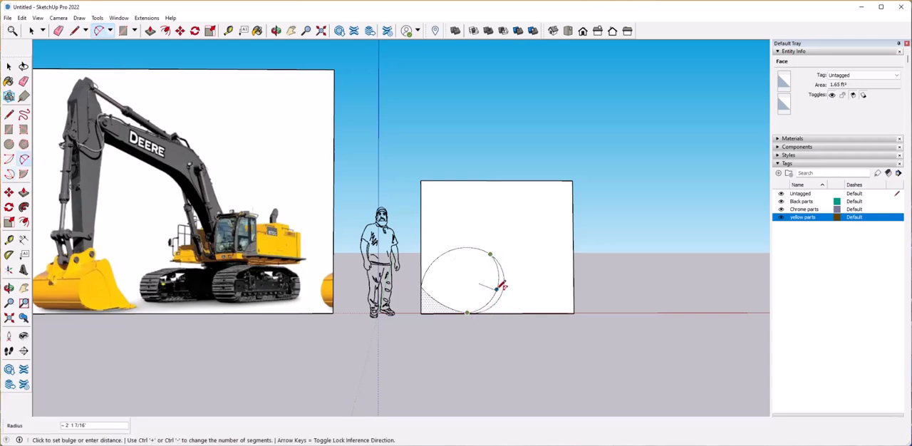
click(494, 288)
key(space)
key(e)
click(504, 290)
scroll(484, 291, up, 2)
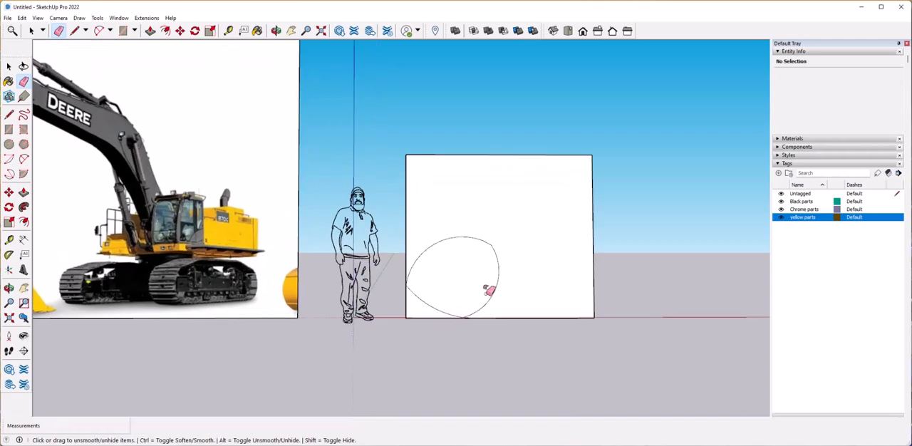
Draw connected lines from the top of the bucket arc up to a peak, then sloping down to a small vertical lip at the base.
scroll(485, 291, down, 2)
click(8, 115)
click(477, 247)
click(477, 236)
click(491, 225)
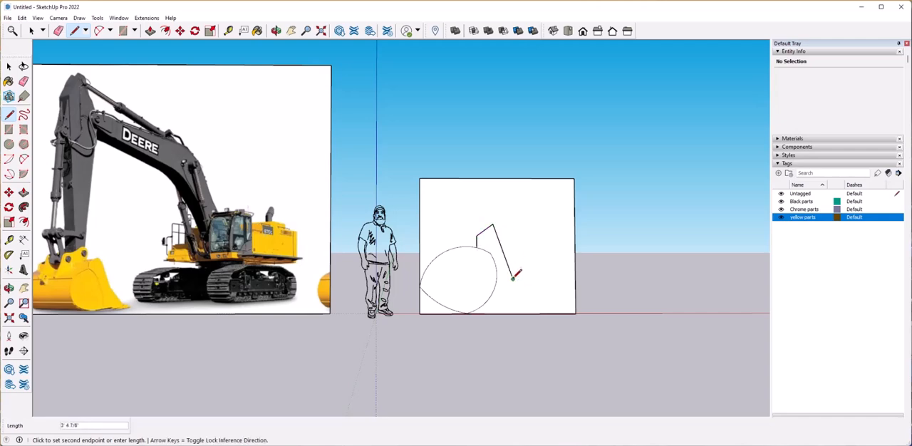
click(540, 306)
click(551, 310)
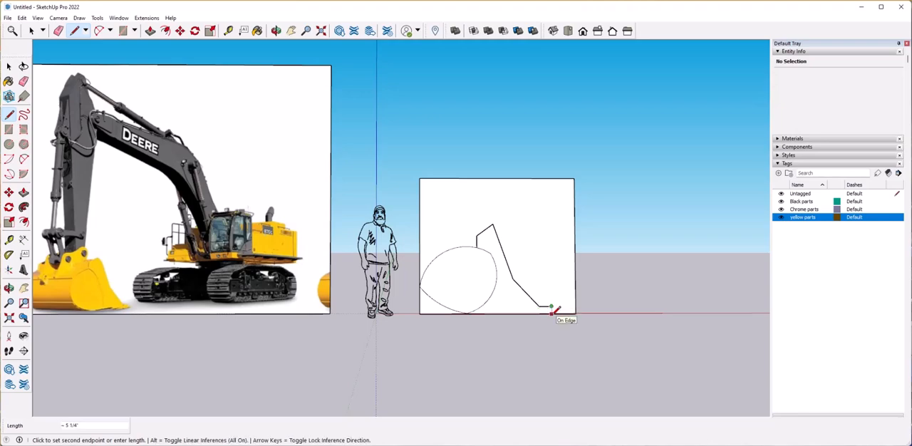
key(space)
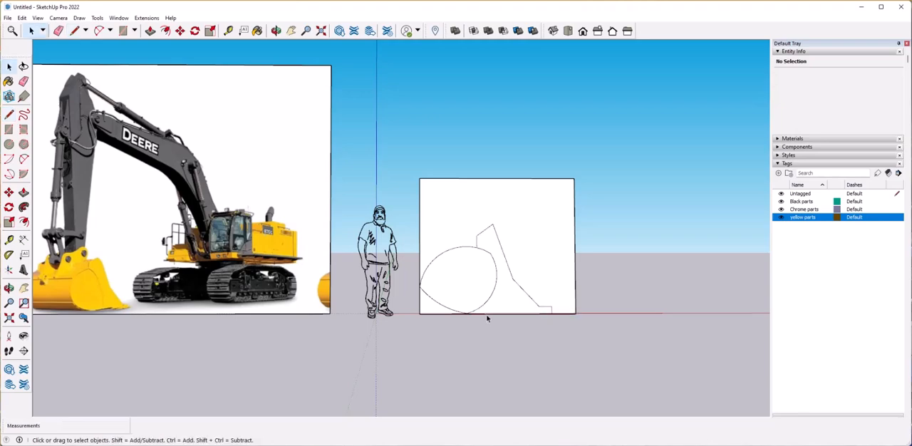
Replace the lower end of the bucket's inner arc with a straight line down to the base edge.
key(l)
scroll(492, 313, up, 4)
click(460, 282)
click(451, 313)
scroll(452, 311, down, 3)
key(e)
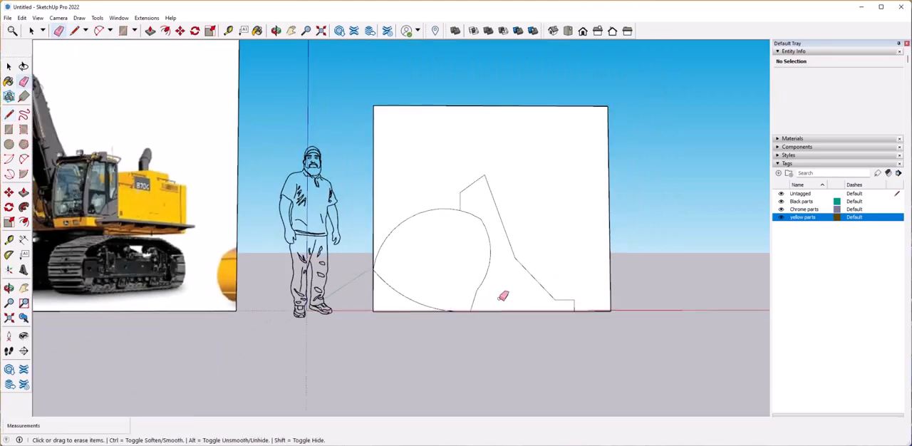
scroll(502, 297, down, 2)
scroll(479, 239, up, 2)
scroll(481, 238, down, 2)
key(space)
click(9, 114)
click(428, 262)
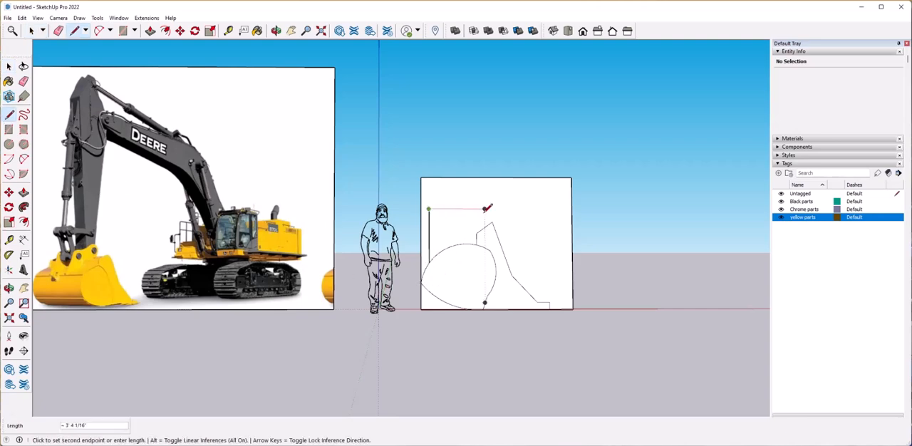
click(485, 209)
click(485, 228)
key(c)
scroll(477, 230, up, 4)
click(475, 236)
key(Escape)
key(ctrl+z)
key(ctrl+z)
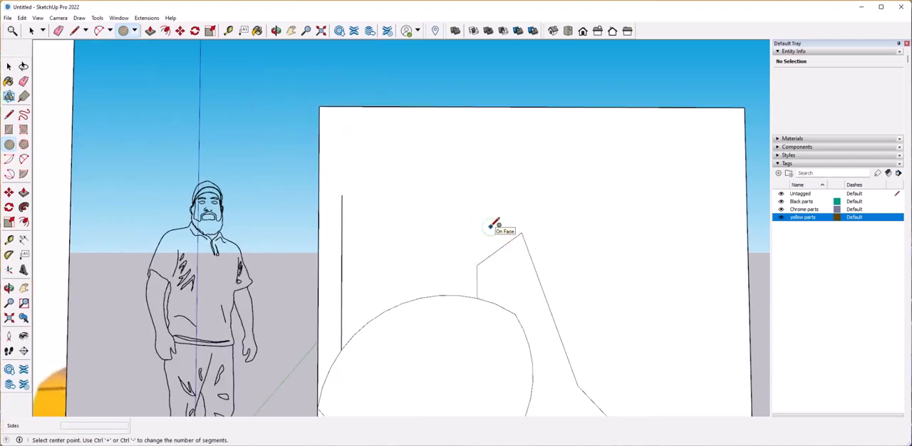
Draw a circle of about 9 11/16" radius above the bracket, touching its sloped top line.
click(486, 213)
click(509, 241)
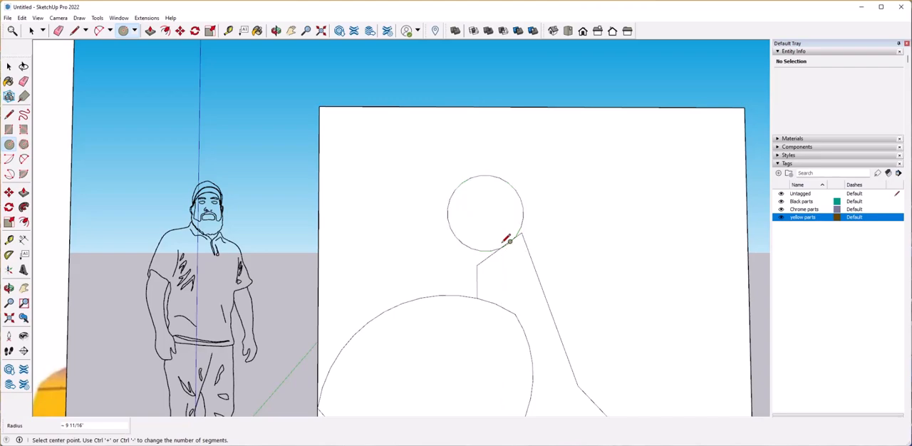
scroll(507, 239, down, 6)
scroll(542, 229, up, 2)
Copy the circle's face about 2' 3 1/4" diagonally downward toward the scale figure, above the bucket arc.
key(space)
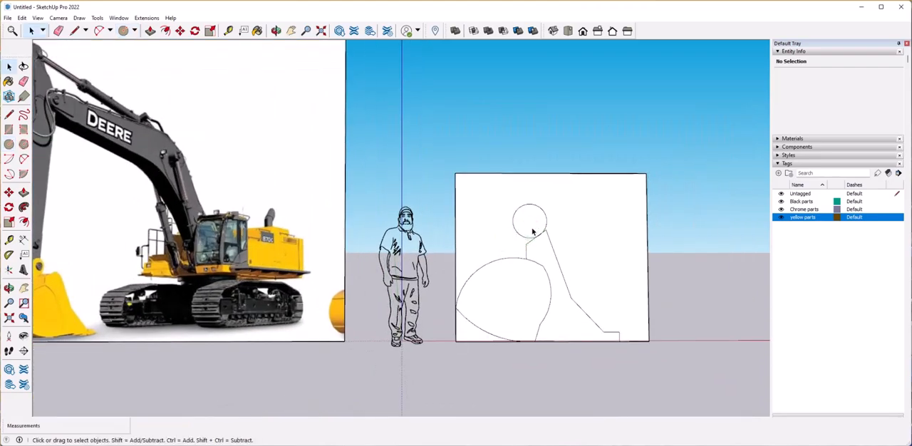
click(532, 232)
key(m)
key(ctrl)
click(530, 220)
scroll(493, 240, down, 3)
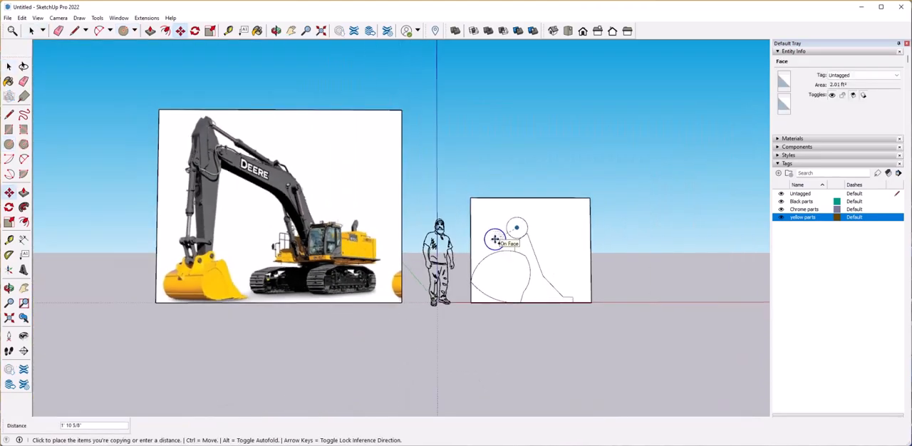
click(490, 241)
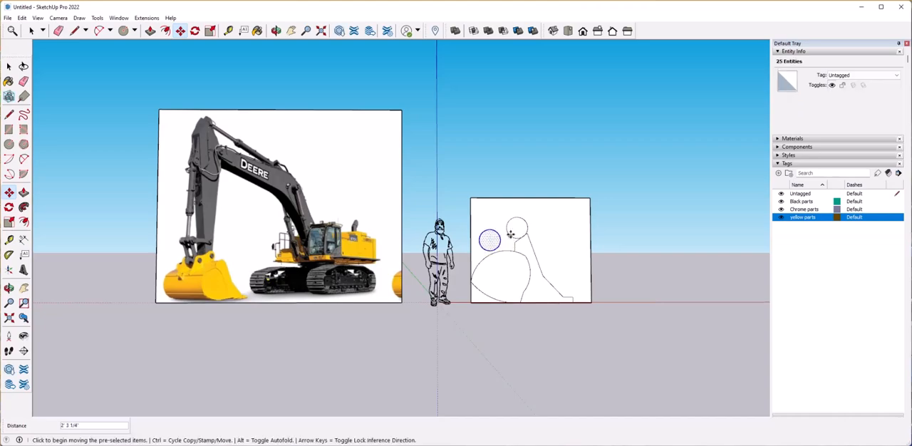
Join the two circles with a concave two-point arc between their upper sides.
scroll(492, 243, up, 4)
key(a)
click(498, 227)
double_click(530, 219)
Connect the outer side of the lower circle to the bucket's upper arc with a two-point arc.
click(470, 275)
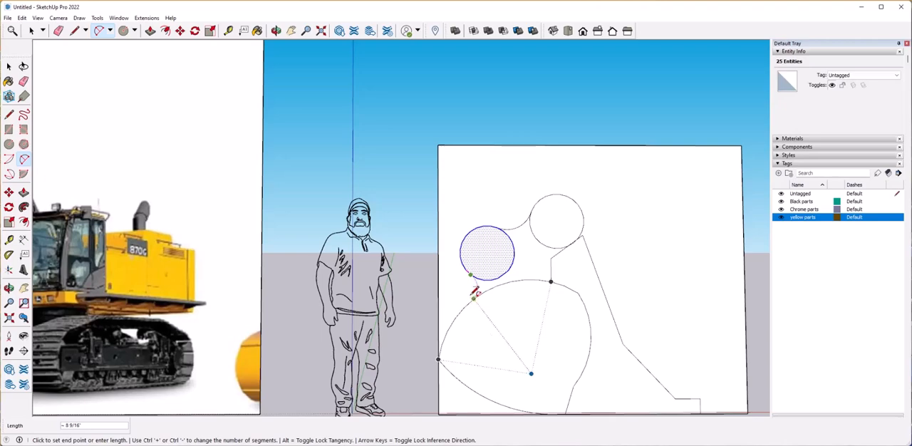
key(Escape)
click(462, 264)
double_click(462, 308)
scroll(563, 266, down, 3)
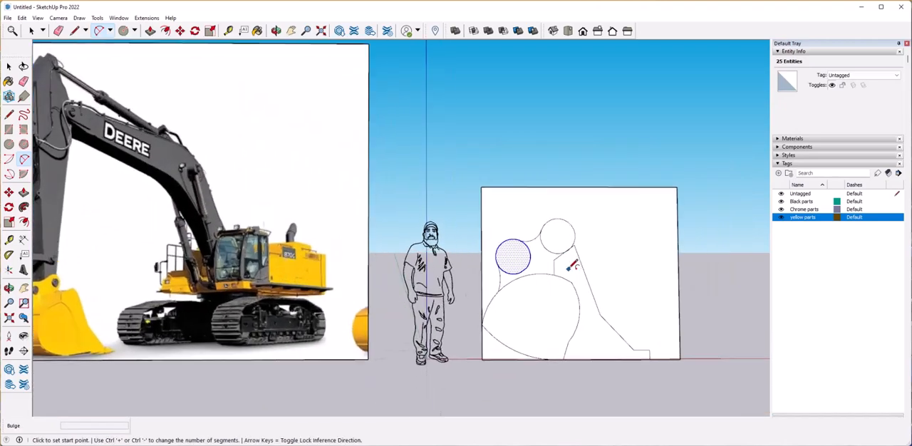
Offset the lower circle inward to form a small concentric pin hole.
scroll(563, 256, up, 3)
key(space)
click(23, 222)
click(470, 247)
click(480, 267)
key(space)
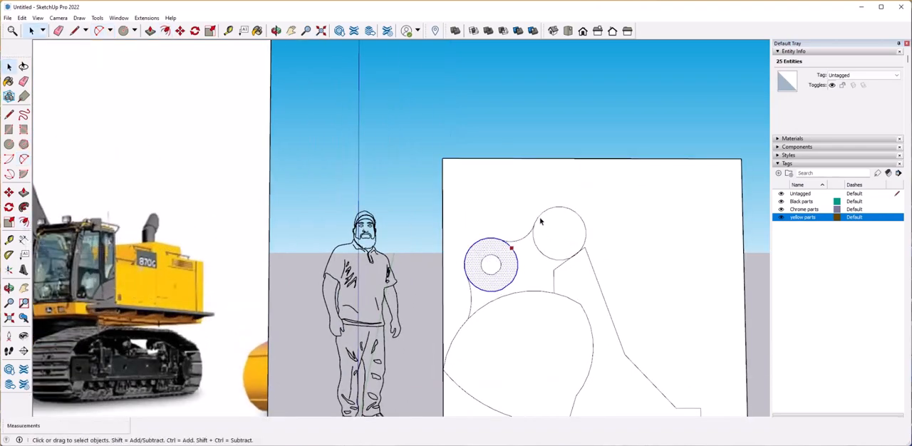
Offset the upper circle inward to form a matching concentric pin hole.
click(556, 236)
key(f)
click(539, 250)
click(553, 243)
key(space)
scroll(534, 268, down, 8)
scroll(533, 267, up, 1)
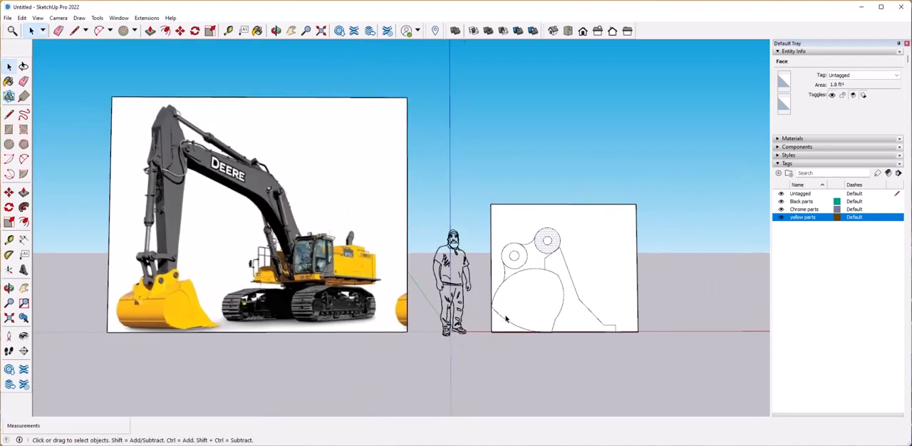
Draw a two-point arc rounding the bucket's lower rear corner, tangent to the upper arc and ending on the base edge.
key(a)
scroll(404, 344, up, 4)
click(517, 276)
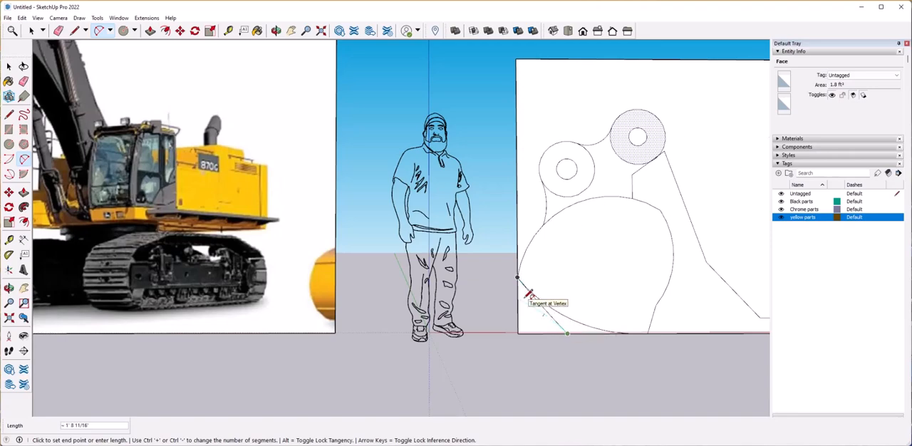
key(Escape)
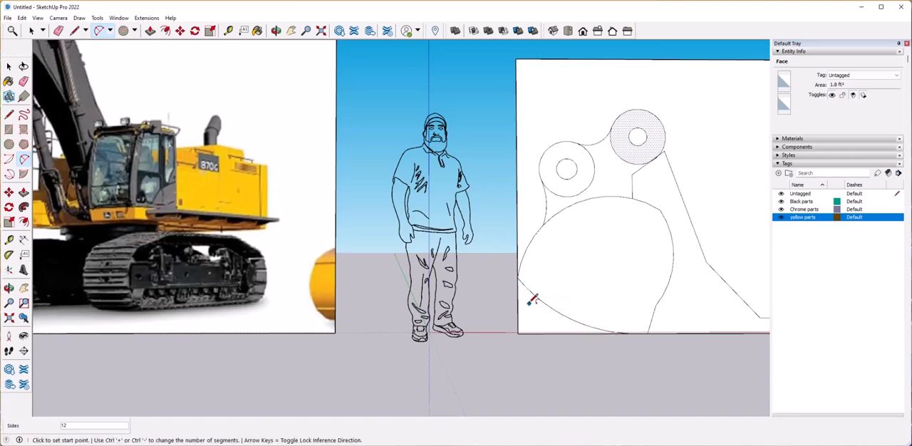
middle_drag(507, 325, 518, 241)
scroll(532, 316, up, 3)
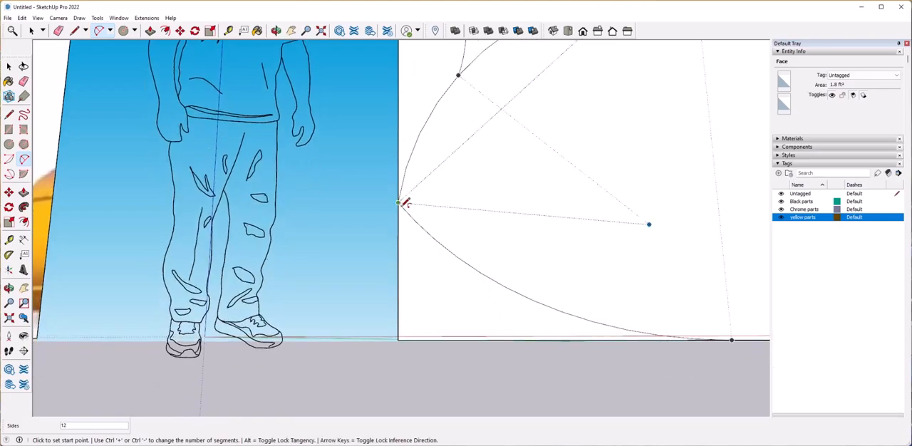
click(403, 184)
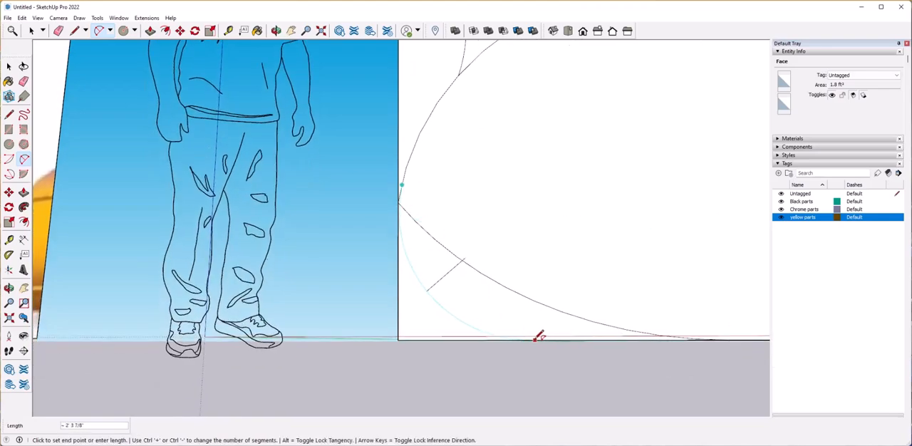
scroll(521, 360, down, 5)
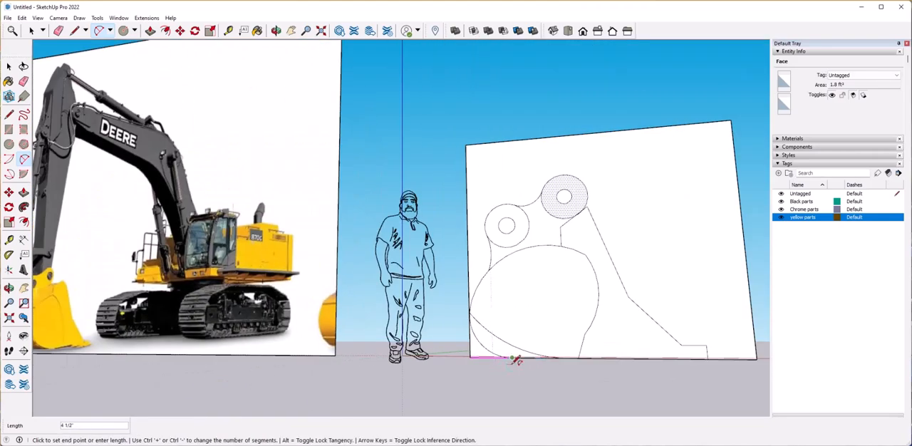
Erase the former lower arc inside the rounded corner and select the profile's faces to check that they are separate.
scroll(505, 366, up, 2)
key(e)
click(488, 339)
scroll(489, 342, down, 1)
key(space)
click(506, 342)
scroll(509, 341, down, 2)
click(578, 241)
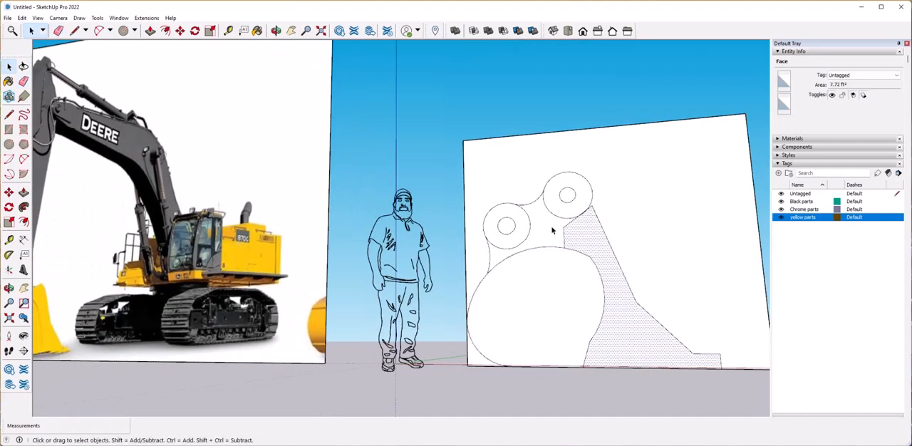
click(552, 228)
click(561, 202)
click(561, 205)
Connect the upper circle's outer side to the peak of the sloping front edge with a line, and erase the excess edge.
scroll(574, 246, up, 6)
key(alt+e)
key(Escape)
key(e)
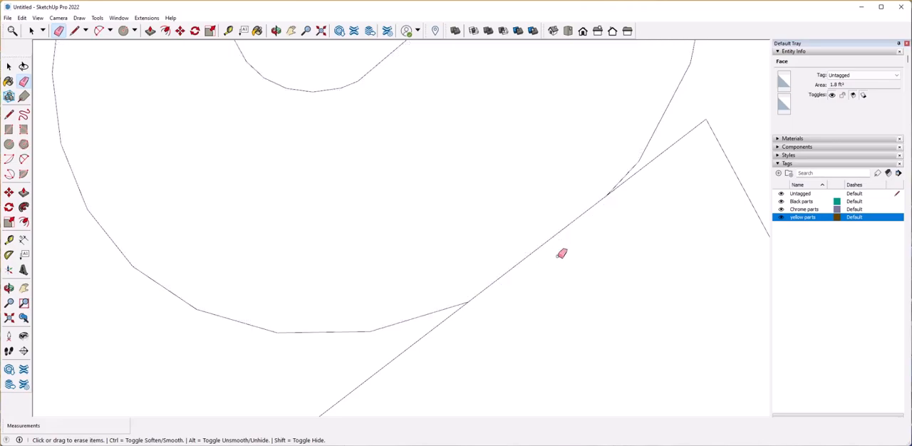
scroll(581, 265, down, 4)
scroll(606, 243, up, 3)
click(7, 115)
click(603, 177)
click(589, 263)
key(e)
click(562, 260)
scroll(567, 257, down, 8)
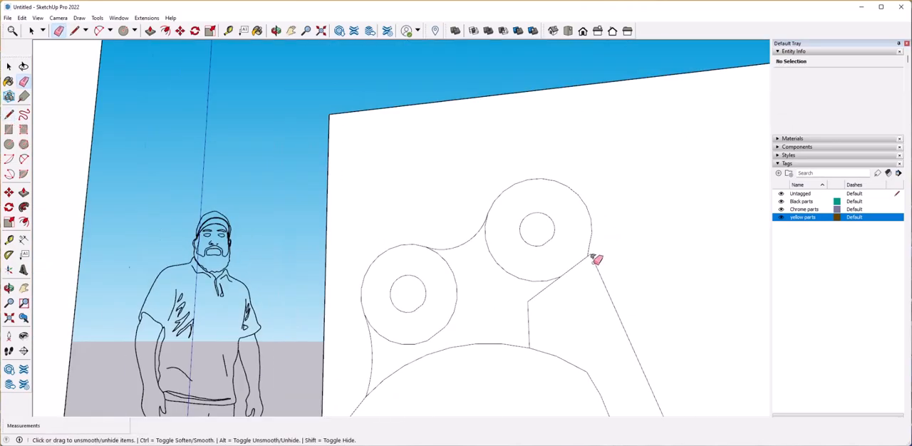
scroll(510, 307, down, 4)
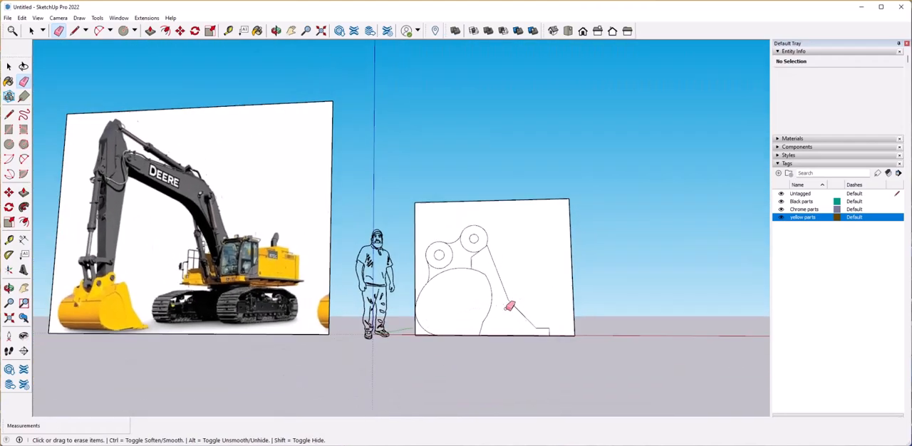
Draw a tooth outline in front of the bucket lip, with a raised flat top, a long slope and a short blunt tip.
scroll(510, 306, up, 3)
scroll(509, 306, down, 1)
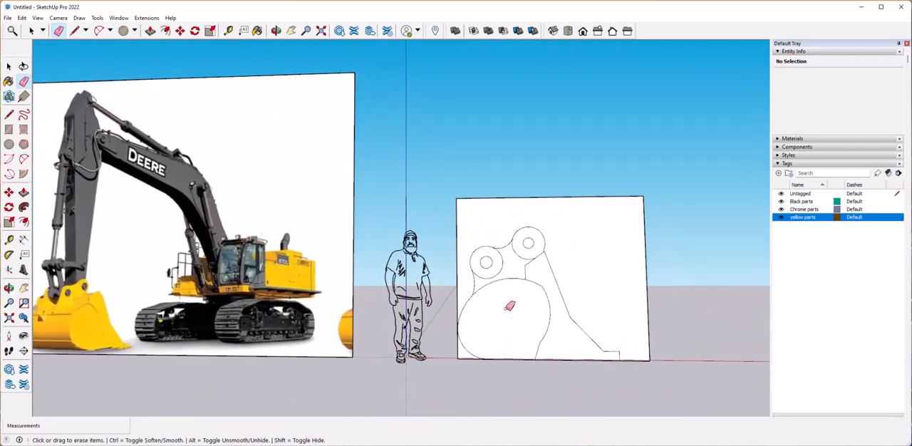
scroll(669, 371, up, 10)
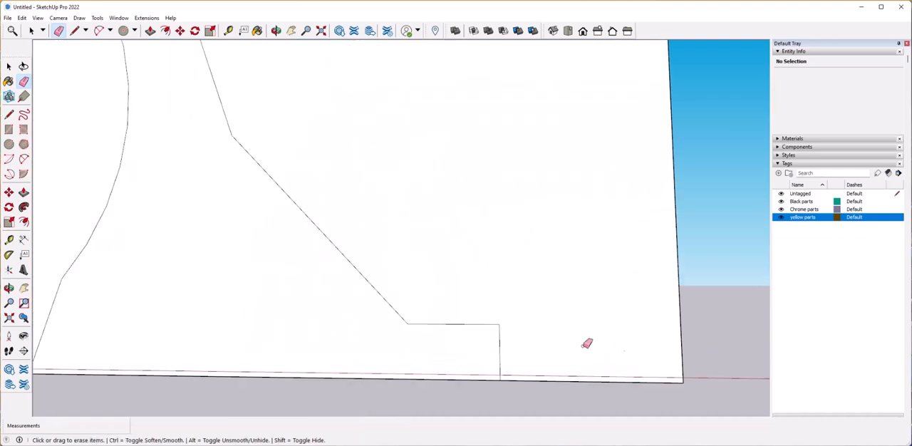
click(9, 114)
click(482, 325)
click(513, 308)
click(672, 364)
click(674, 375)
scroll(639, 381, up, 3)
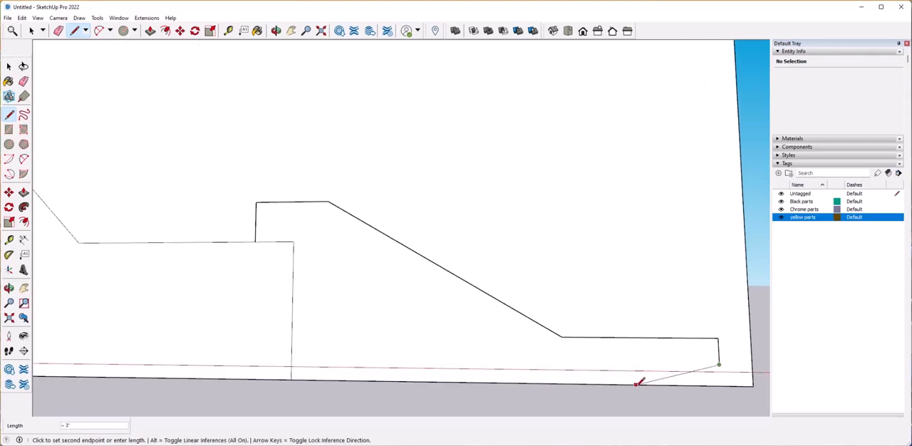
click(641, 379)
scroll(418, 346, down, 5)
scroll(401, 355, down, 5)
scroll(371, 354, up, 2)
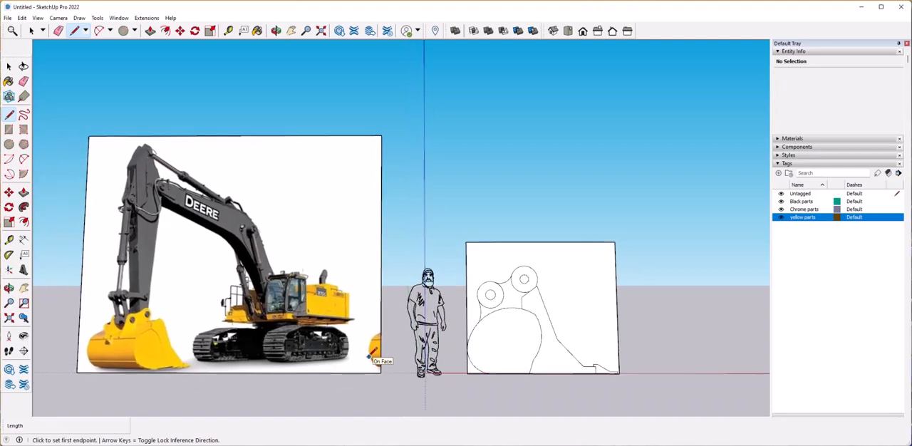
Erase the edges of the backing rectangle around the bucket profile so that only the profile remains.
scroll(357, 350, up, 3)
key(space)
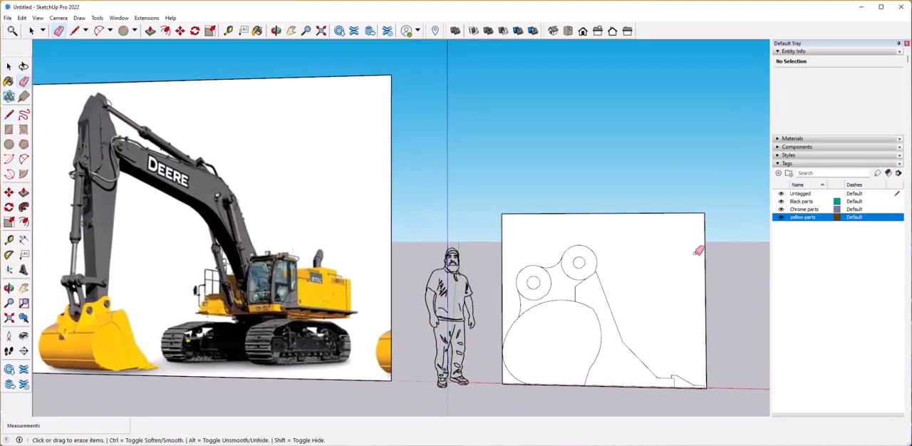
key(e)
drag(692, 208, 713, 243)
drag(511, 261, 500, 263)
drag(502, 378, 515, 387)
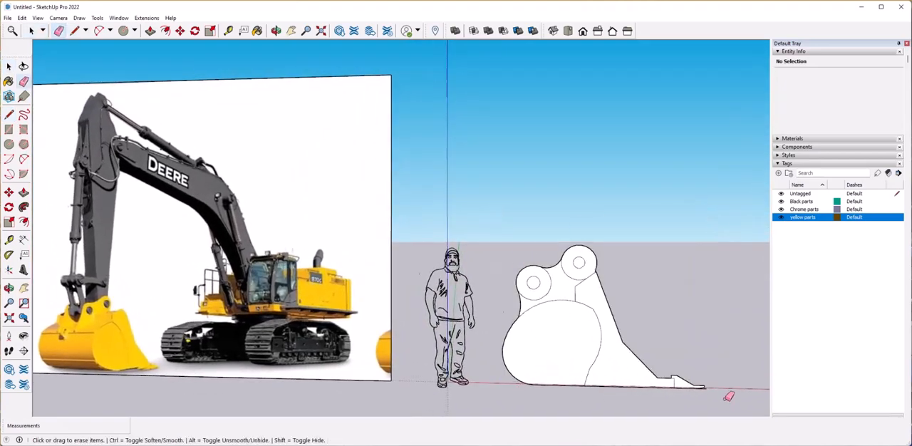
scroll(724, 398, up, 5)
scroll(578, 332, down, 5)
Try to offset the front plate's outline inward and extrude the resulting border outward.
mouse_move(576, 331)
middle_down()
mouse_move(482, 344)
mouse_move(521, 335)
mouse_move(441, 285)
middle_up()
key(space)
click(524, 337)
click(25, 222)
click(465, 238)
middle_drag(469, 242, 467, 335)
scroll(458, 268, down, 4)
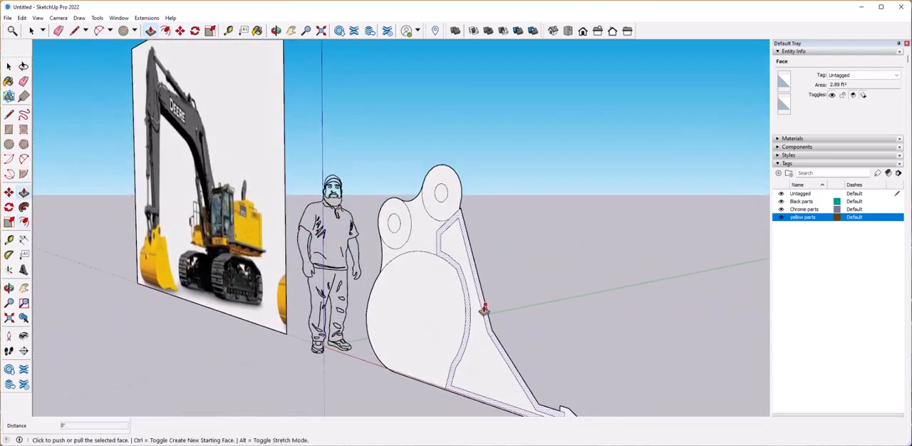
click(473, 321)
scroll(473, 322, up, 4)
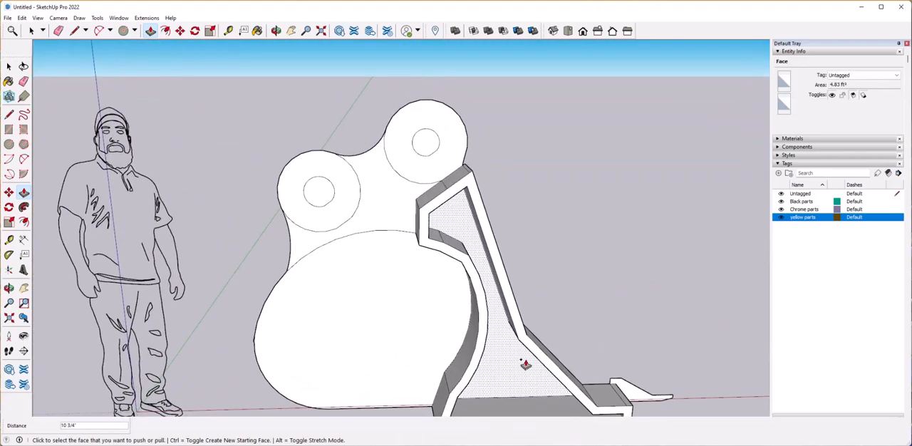
key(ctrl+z)
key(ctrl+z)
Extrude the front plate of the bucket side and the tooth sideways to give them thickness.
middle_drag(523, 359, 490, 315)
click(533, 359)
click(509, 360)
click(491, 315)
click(533, 348)
Draw a centre line down the narrow sloping front edge, from its upper end through the bend to the lip.
middle_drag(533, 348, 493, 276)
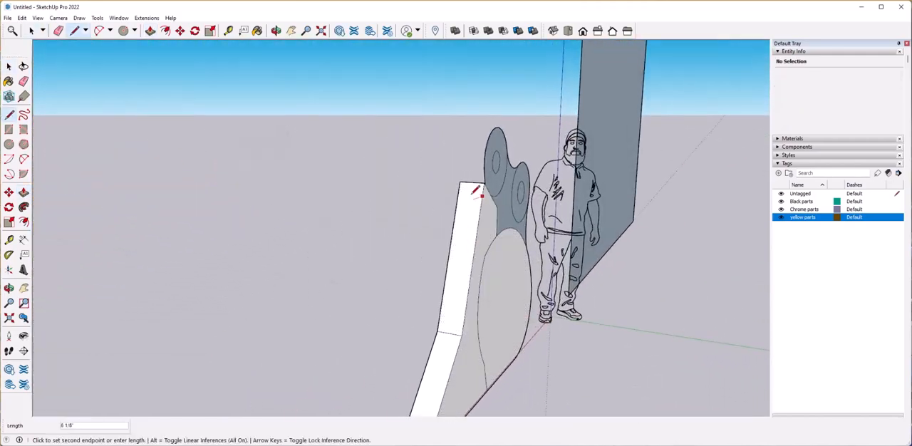
middle_drag(479, 192, 520, 205)
click(507, 357)
scroll(508, 346, down, 4)
mouse_move(509, 346)
middle_down()
mouse_move(600, 301)
mouse_move(553, 189)
middle_up()
scroll(601, 302, up, 4)
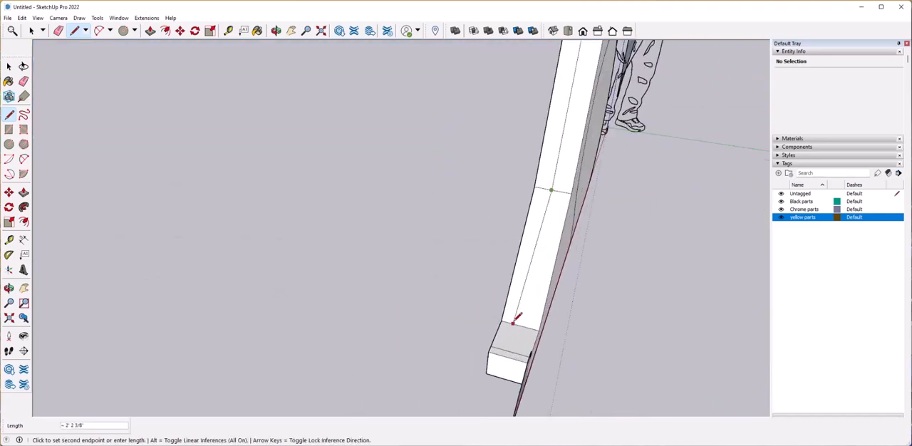
Push one half of the sloping front edge inward to form a step, and rebuild the corner faces at the bend.
key(space)
click(541, 287)
middle_drag(559, 308, 540, 309)
click(530, 234)
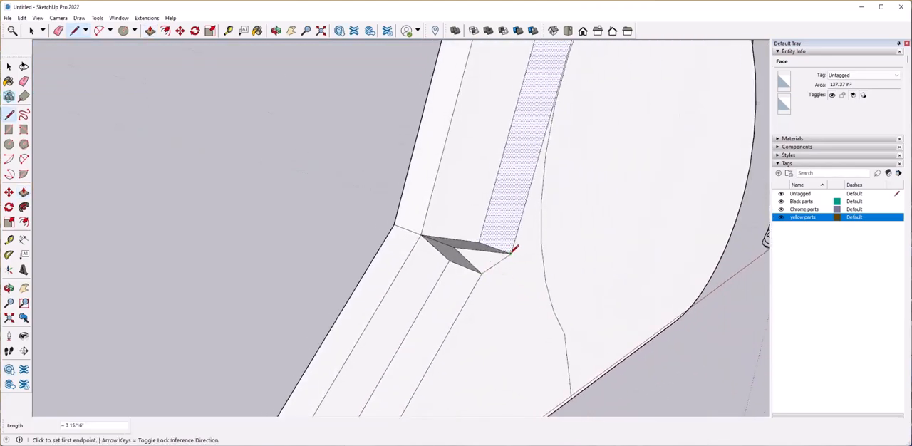
key(space)
click(487, 265)
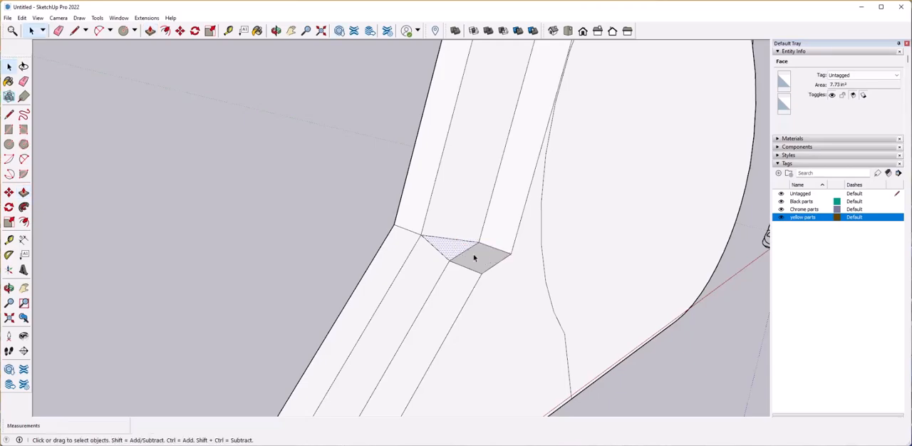
scroll(523, 301, down, 10)
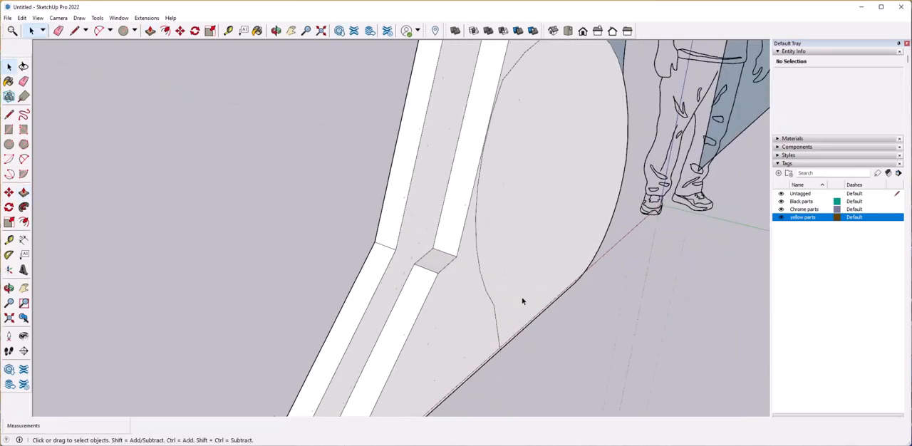
scroll(522, 301, up, 3)
Draw edges to close the lower end of the stepped recess where it meets the flat lip.
middle_drag(523, 301, 369, 266)
click(407, 312)
drag(291, 237, 451, 305)
middle_drag(452, 306, 368, 286)
right_click(368, 287)
click(400, 363)
middle_drag(400, 363, 255, 264)
click(372, 280)
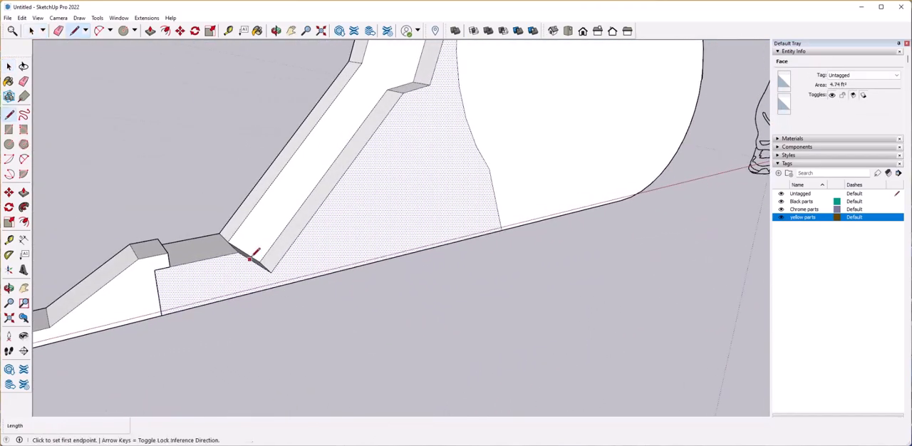
scroll(500, 219, down, 3)
Move the short edge at the upper inner corner of the stepped recess along the blue axis.
middle_drag(501, 219, 389, 186)
scroll(367, 279, down, 4)
scroll(407, 239, up, 4)
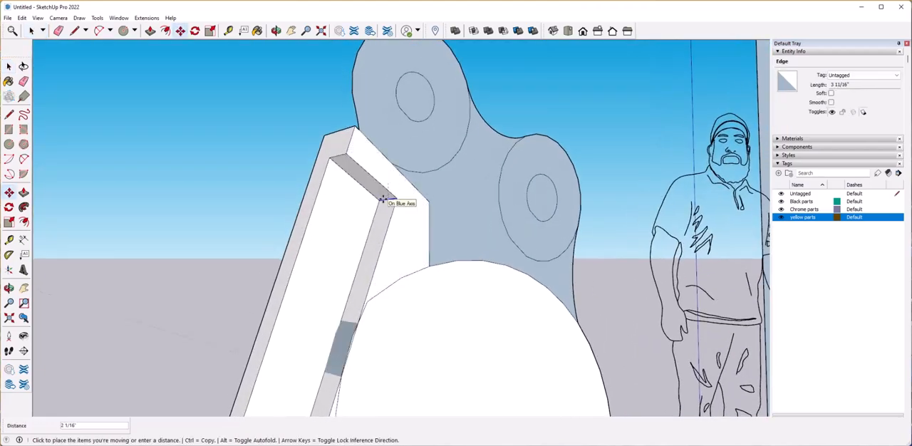
key(space)
Offset the large rounded bucket face inward by about 4 inches.
scroll(404, 240, down, 5)
middle_drag(403, 240, 456, 283)
scroll(413, 289, up, 2)
click(401, 289)
scroll(420, 279, up, 2)
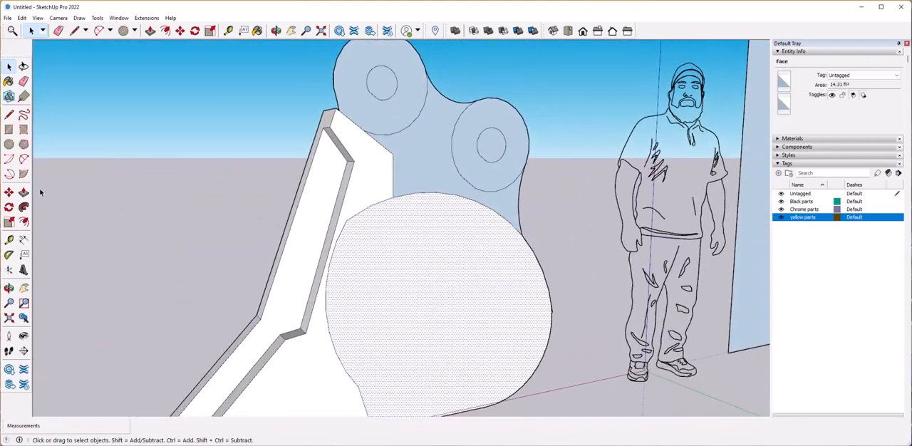
click(419, 217)
Bridge the offset ring with short lines beneath the upper lug and at the lower front corner.
middle_drag(420, 216, 397, 266)
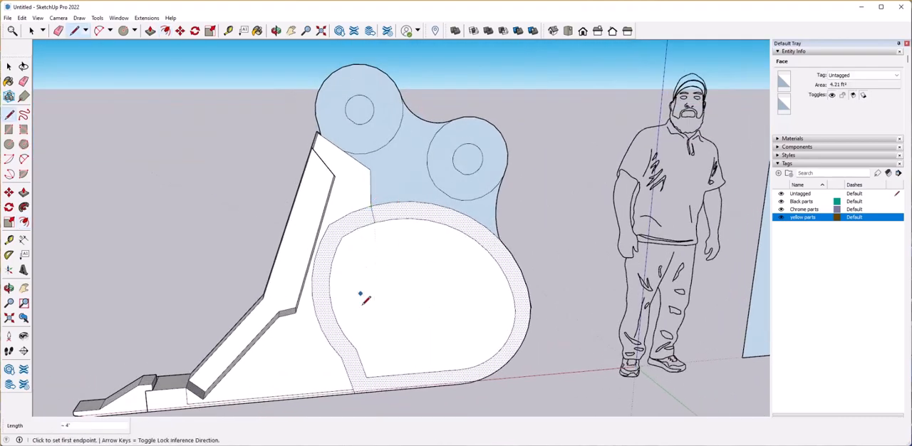
scroll(370, 372, up, 4)
click(412, 270)
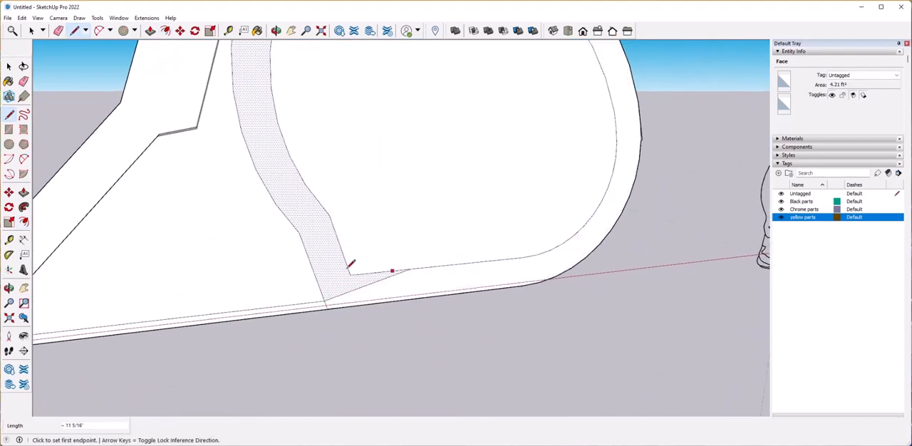
Erase the boundary lines between the front plate and the offset area to merge them into one large face.
key(e)
drag(346, 266, 325, 260)
click(358, 272)
scroll(352, 267, down, 1)
scroll(294, 222, up, 1)
click(327, 210)
click(297, 231)
scroll(371, 262, down, 5)
scroll(383, 253, up, 3)
click(375, 246)
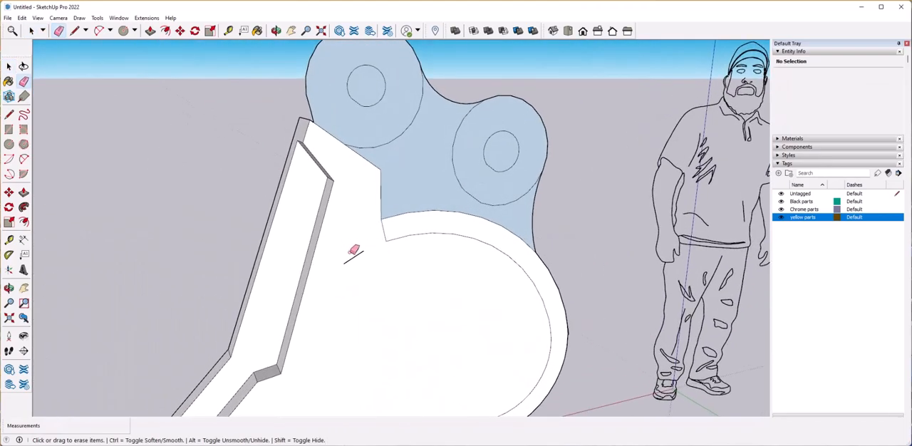
click(354, 257)
Push the merged inner face inward by 3 11/16", leaving a raised rim around the bucket side.
scroll(368, 271, down, 5)
mouse_move(369, 271)
middle_down()
mouse_move(346, 285)
mouse_move(335, 278)
middle_up()
key(space)
click(344, 284)
scroll(334, 279, up, 1)
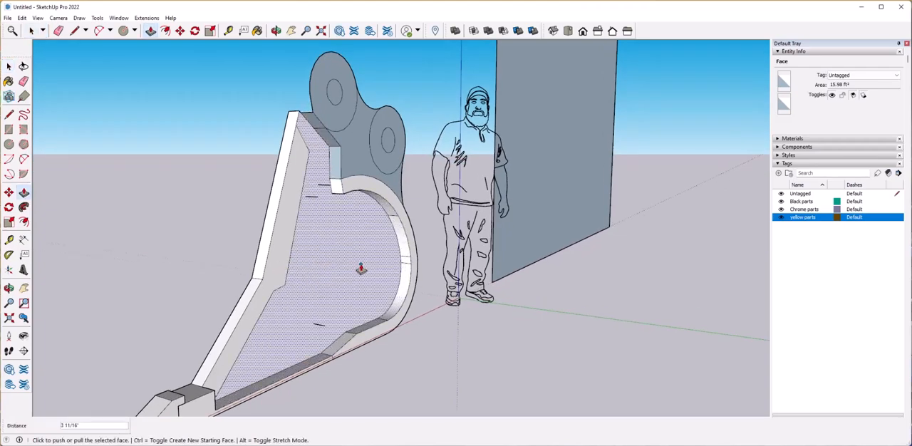
key(space)
Delete the stray short edges left on the recessed inner face.
middle_drag(338, 220, 334, 236)
scroll(328, 230, up, 3)
click(319, 218)
key(Delete)
click(304, 241)
key(Delete)
scroll(373, 292, down, 1)
scroll(373, 292, down, 2)
Outline the small corner face beneath the upper lug and adjust its depth with Push/Pull.
mouse_move(344, 246)
middle_down()
mouse_move(342, 278)
mouse_move(389, 250)
mouse_move(379, 247)
mouse_move(382, 261)
mouse_move(377, 228)
mouse_move(395, 263)
mouse_move(404, 258)
middle_up()
click(413, 257)
mouse_move(386, 224)
middle_down()
mouse_move(381, 216)
mouse_move(429, 240)
mouse_move(394, 241)
middle_up()
click(379, 216)
key(space)
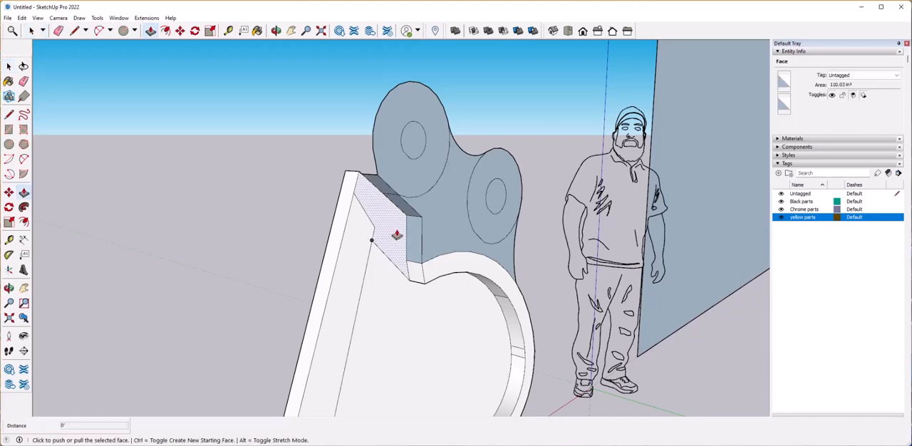
key(space)
Draw a small two-point arc across the lower corner of the recess beside the lip.
middle_drag(431, 209, 50, 149)
scroll(321, 270, up, 5)
click(292, 274)
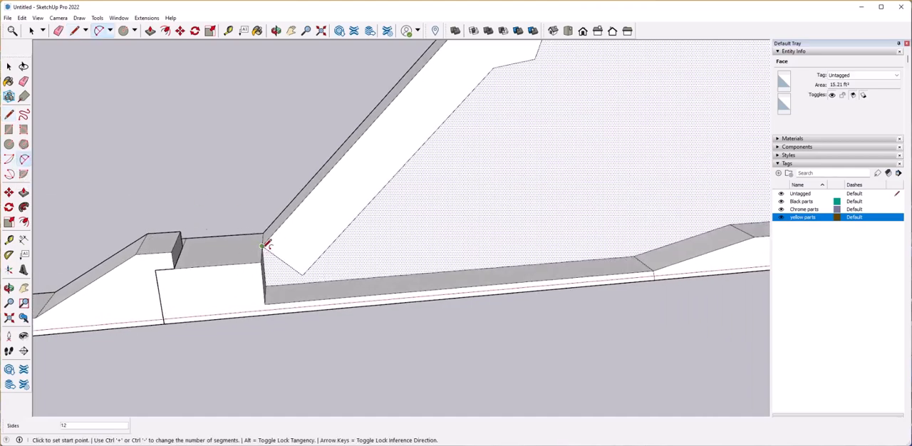
double_click(307, 273)
key(space)
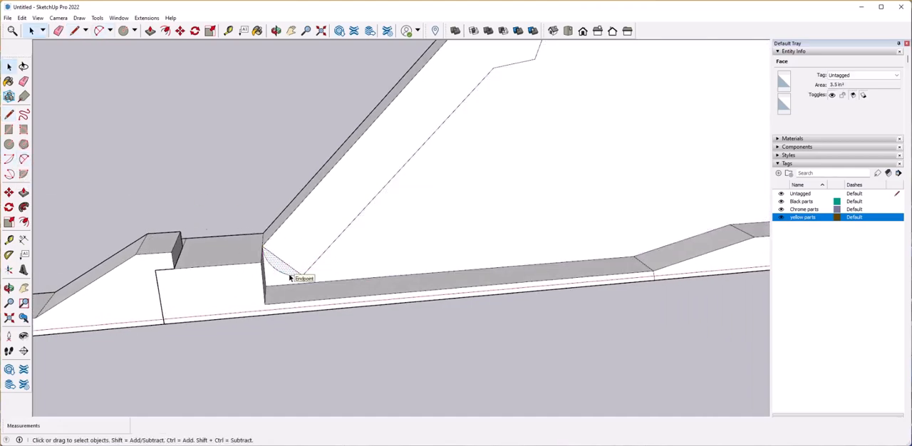
scroll(297, 261, down, 6)
key(space)
click(324, 266)
Select the whole bucket side and copy it about 5 ft along the green axis.
scroll(322, 270, down, 2)
scroll(324, 270, down, 2)
middle_drag(323, 270, 171, 207)
drag(169, 107, 440, 322)
middle_drag(221, 281, 347, 329)
key(ctrl)
click(348, 318)
middle_drag(542, 306, 479, 305)
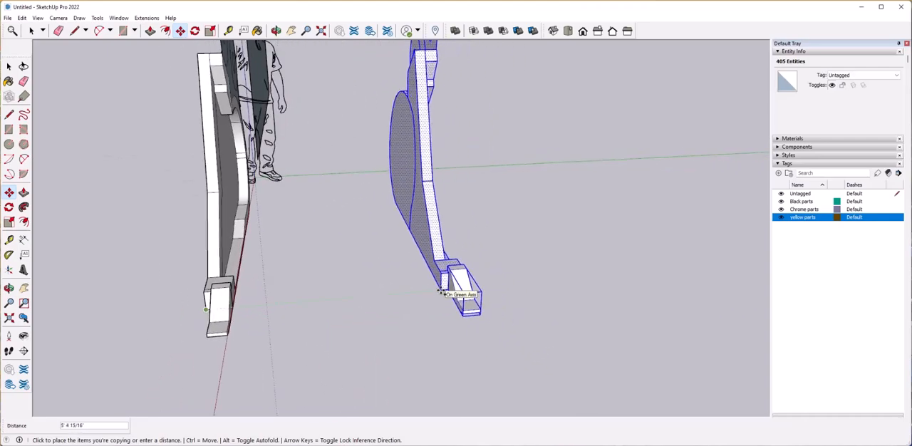
click(434, 288)
Flip the copied bucket side along the green axis direction so that it mirrors the original.
right_click(436, 284)
click(562, 226)
key(space)
click(375, 343)
middle_drag(347, 316, 363, 207)
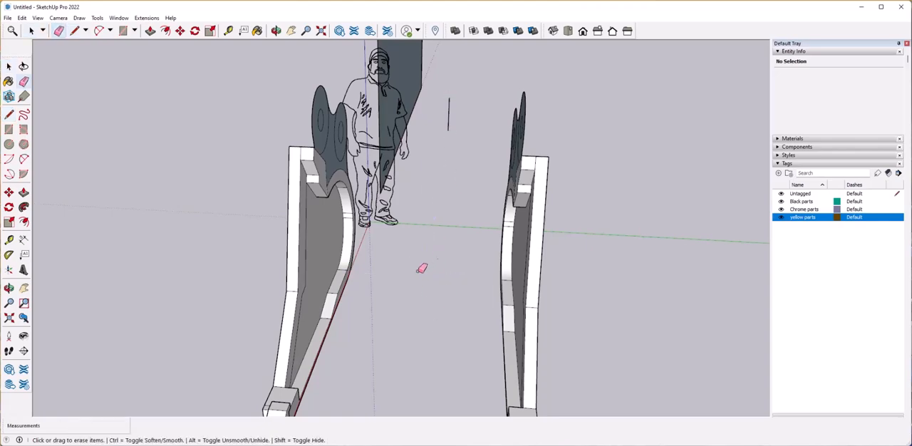
Extrude the side plate's curved shell profile and upper flange profile inward to the short vertical reference edge midway between the plates.
scroll(344, 290, up, 4)
middle_drag(367, 260, 370, 234)
click(356, 242)
key(p)
click(364, 246)
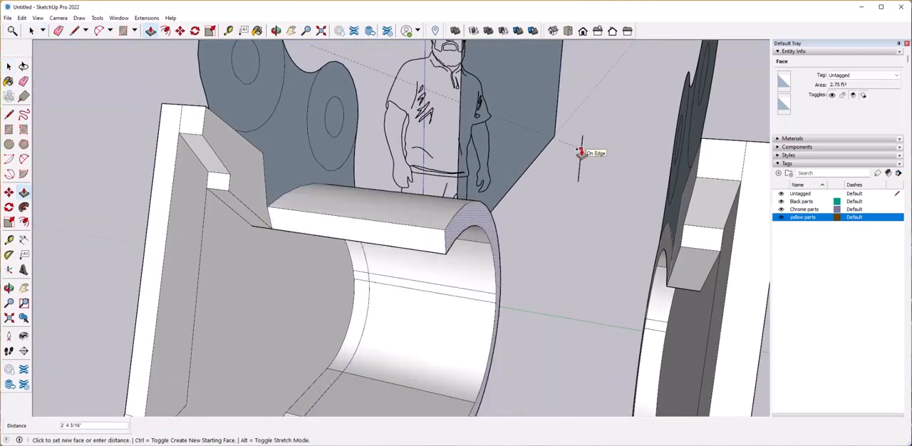
scroll(328, 239, down, 5)
click(292, 215)
key(p)
click(293, 216)
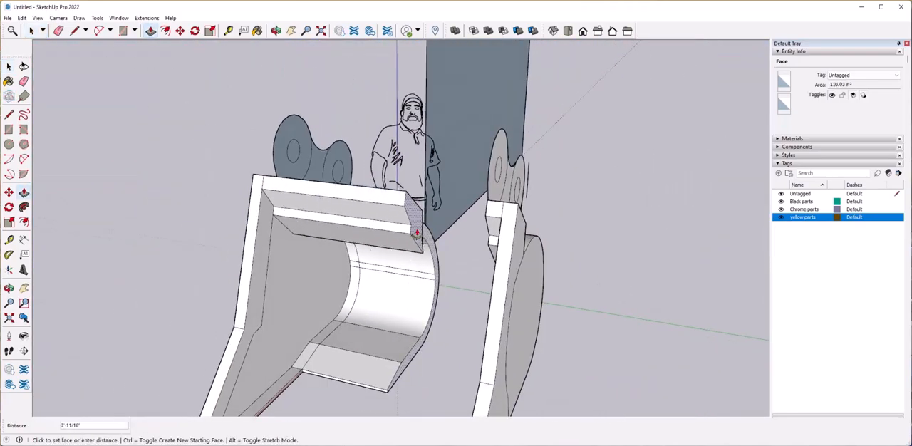
Extrude the inner end face of the bucket's lower lip beside the tooth to the same midway reference edge.
middle_drag(287, 386, 314, 290)
click(251, 293)
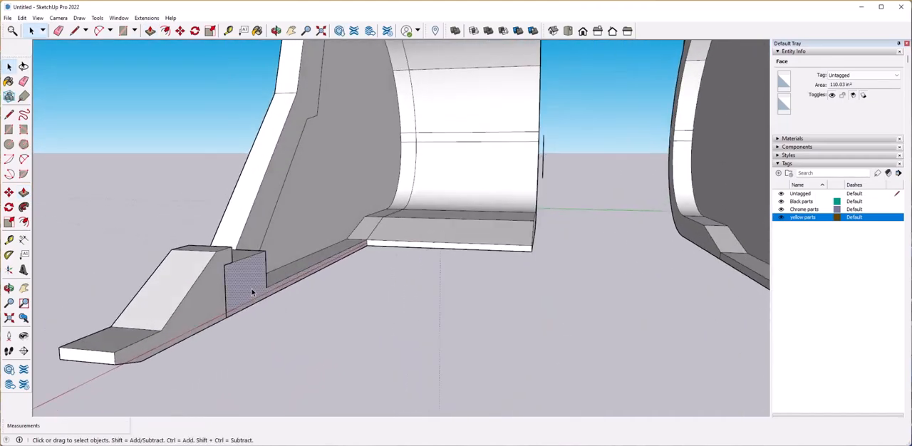
scroll(252, 293, down, 4)
middle_drag(252, 292, 320, 321)
click(292, 302)
click(416, 249)
middle_drag(315, 371, 347, 364)
Select the mirrored opposite side plate and delete it, keeping only the extruded half of the bucket.
scroll(454, 302, up, 2)
key(space)
middle_drag(454, 301, 360, 118)
scroll(489, 309, down, 4)
drag(360, 118, 475, 350)
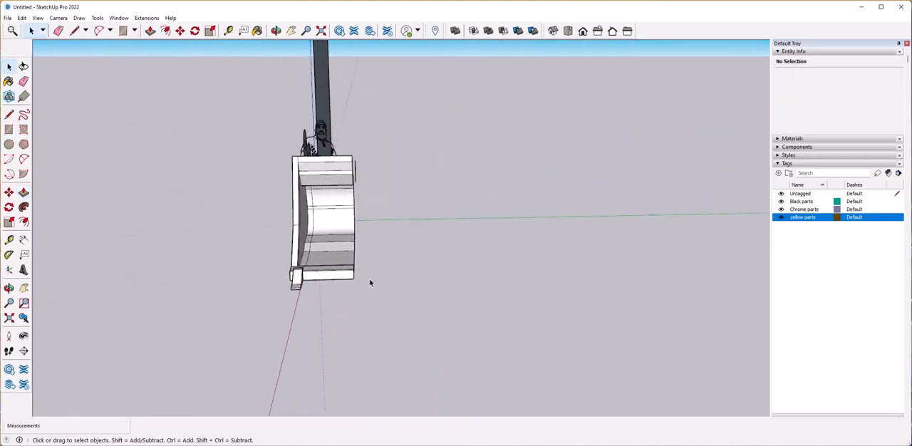
Select the whole half bucket and copy it about 8' 10" along the green axis.
middle_drag(361, 264, 393, 117)
drag(392, 114, 587, 317)
middle_drag(518, 258, 450, 295)
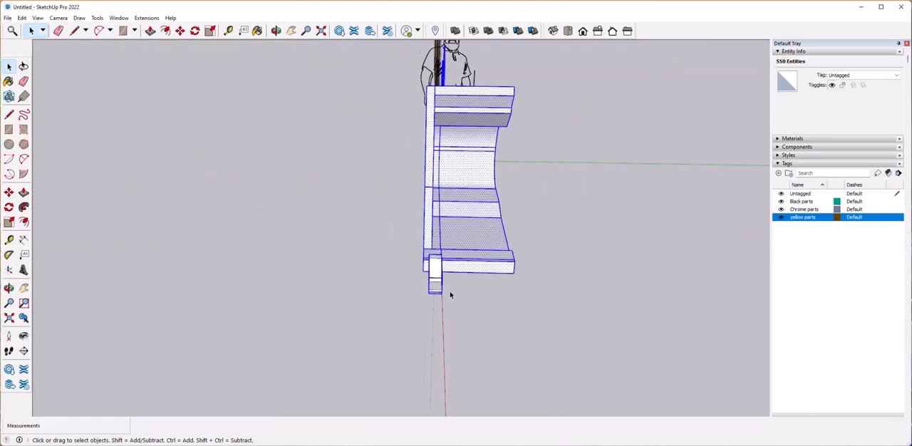
click(412, 271)
click(701, 255)
right_click(701, 255)
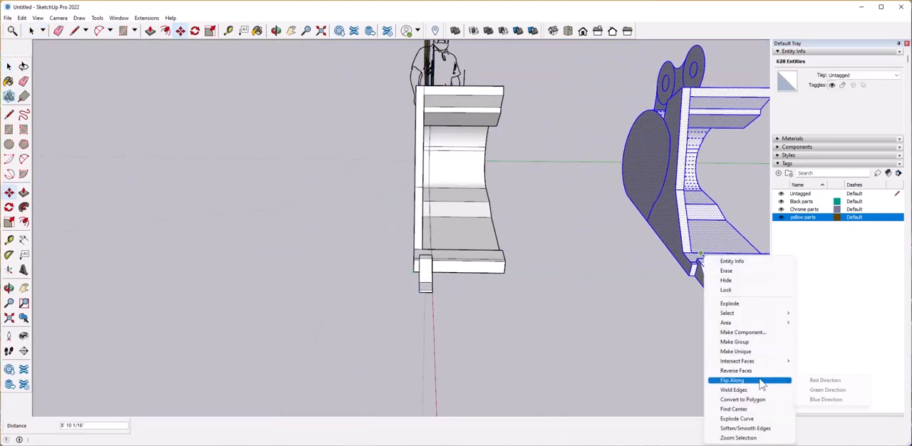
click(818, 382)
key(ctrl+z)
Select the copied half bucket and flip it along the green direction.
scroll(357, 200, down, 3)
middle_drag(350, 192, 437, 100)
key(space)
drag(437, 96, 567, 276)
right_click(504, 208)
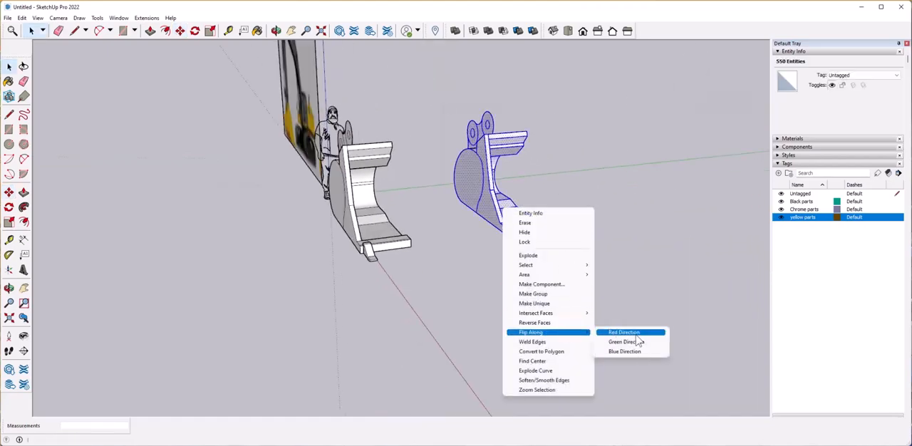
click(635, 342)
Move the flipped half by its lower lip's inner corner onto the matching corner of the original half, joining the two.
middle_drag(496, 279, 547, 253)
scroll(548, 252, up, 3)
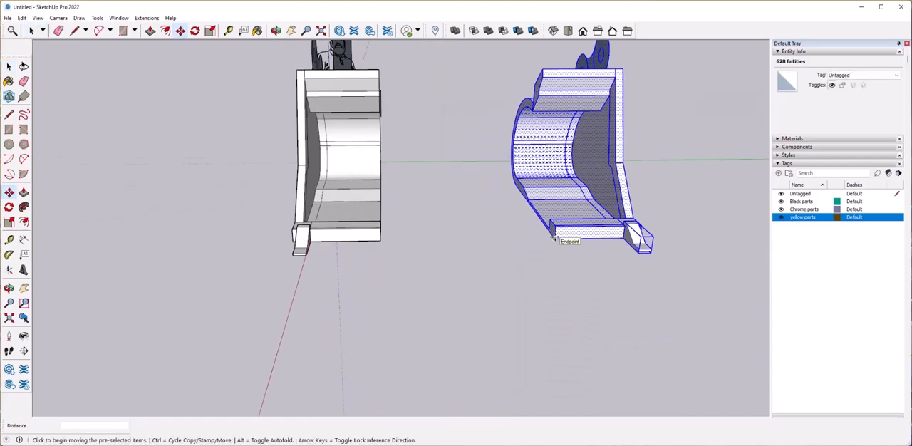
click(555, 238)
click(380, 240)
key(space)
click(528, 320)
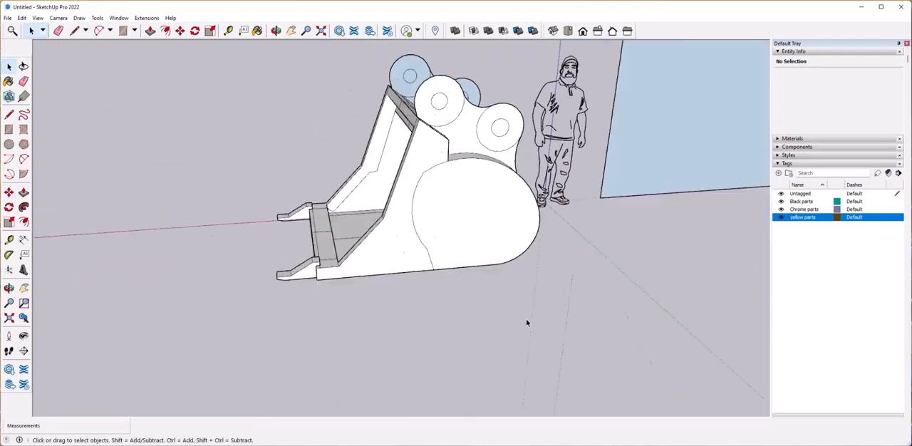
Select the lug profile faces on one side of the bucket and copy them 10" inward along the shell edge.
scroll(527, 323, down, 5)
middle_drag(527, 323, 401, 154)
scroll(556, 339, up, 3)
drag(591, 283, 594, 283)
middle_drag(594, 283, 698, 179)
scroll(698, 179, up, 2)
click(448, 232)
middle_drag(447, 232, 466, 252)
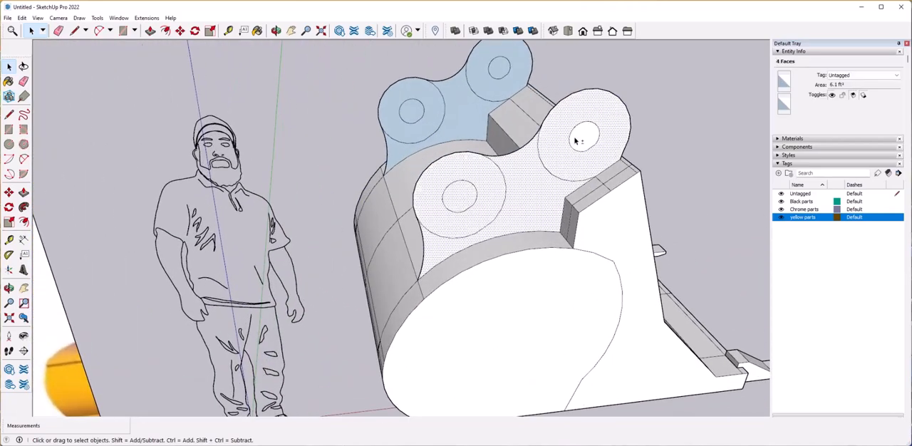
middle_drag(620, 250, 582, 299)
key(m)
click(583, 300)
key(ctrl+z)
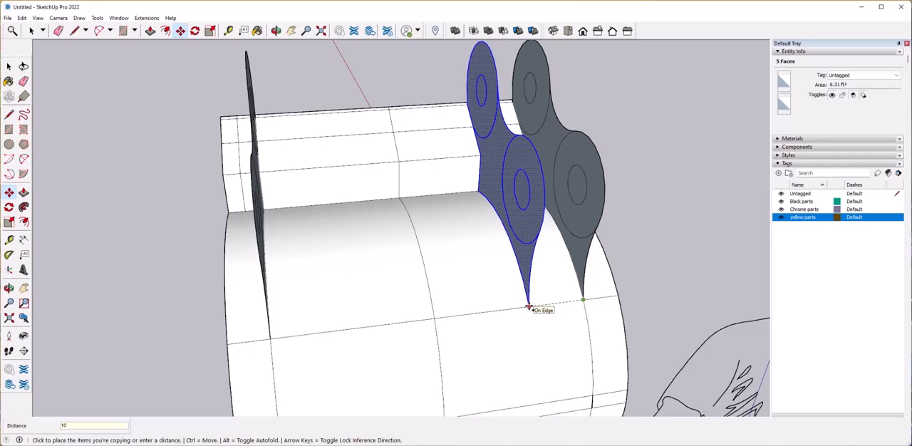
scroll(415, 226, down, 2)
scroll(416, 226, up, 2)
middle_drag(415, 226, 313, 283)
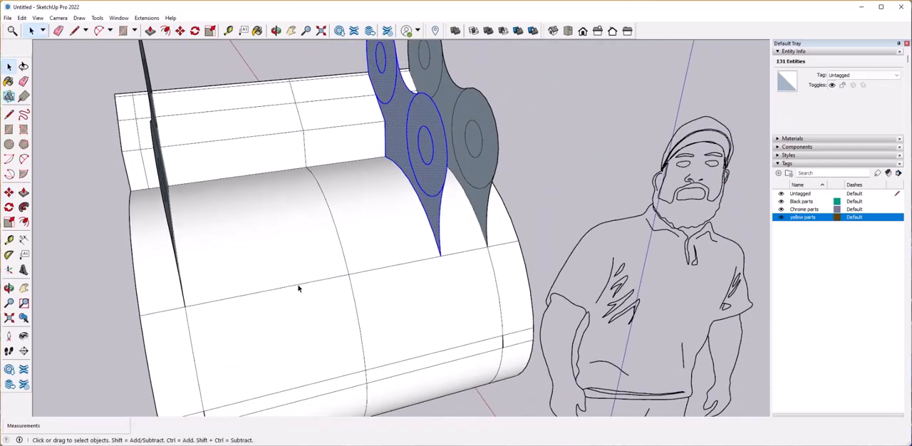
middle_drag(416, 257, 442, 249)
scroll(392, 187, up, 2)
middle_drag(385, 178, 409, 185)
click(408, 185)
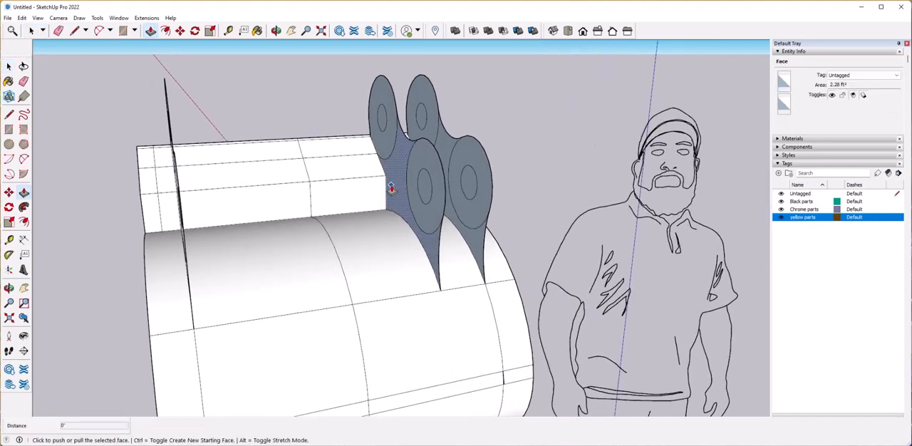
click(391, 187)
key(ctrl+z)
Reverse the web, disc and pin hole faces of the copied inner lug so their front sides face outward.
right_click(393, 180)
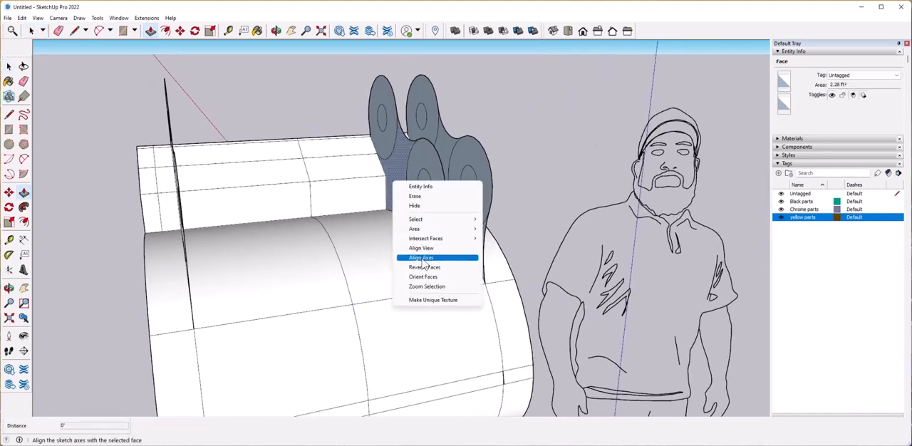
click(421, 266)
right_click(423, 162)
click(443, 248)
middle_drag(442, 197, 446, 194)
right_click(446, 194)
click(479, 285)
right_click(390, 127)
click(453, 226)
right_click(416, 157)
click(475, 230)
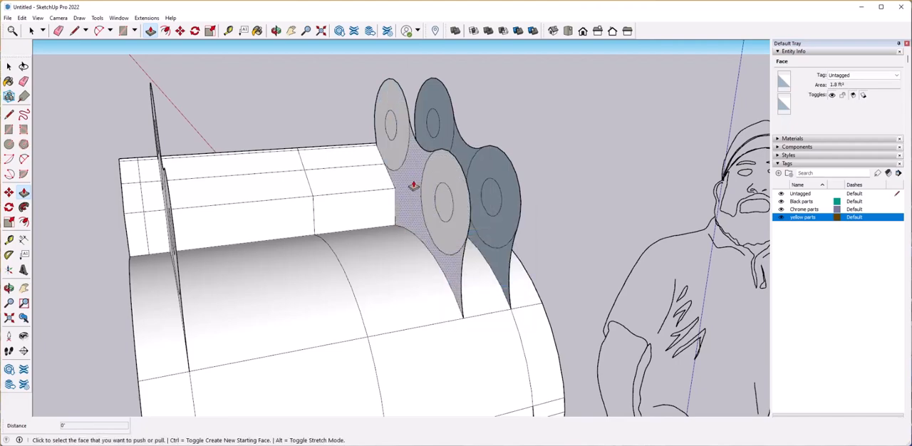
Thicken the inner lug's web toward the bucket's centre with Push/Pull.
click(414, 185)
middle_drag(414, 186, 244, 189)
click(394, 255)
key(space)
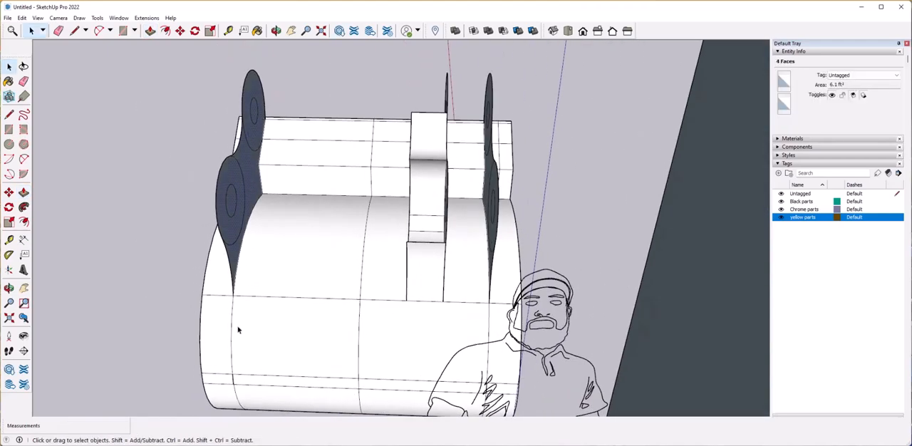
Copy the opposite side's lug profile 10" inward and thicken the copy's web with Push/Pull.
text(10)
key(Return)
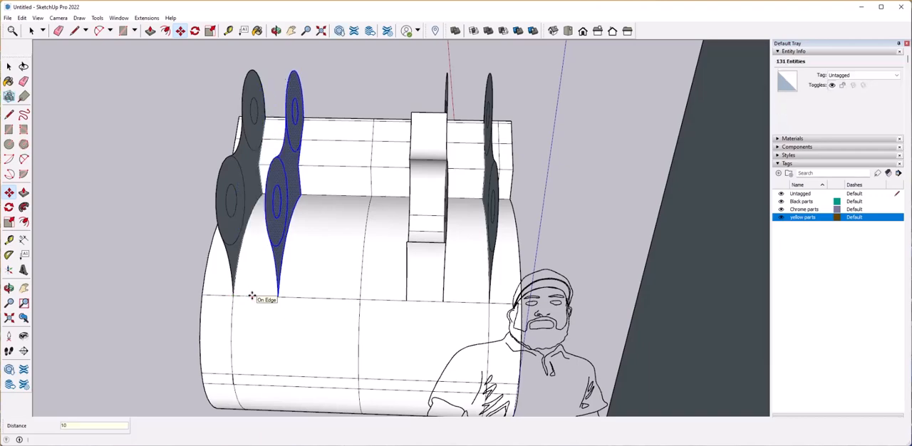
scroll(299, 182, up, 3)
click(303, 183)
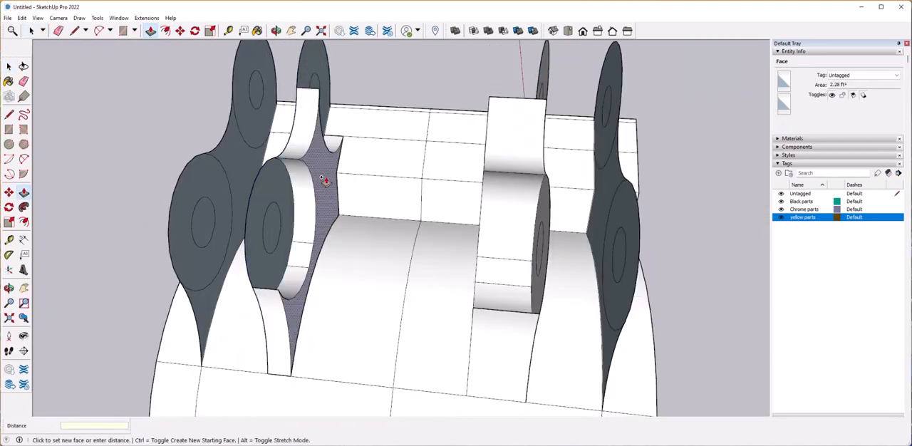
key(Return)
key(space)
Erase the original outer lug profile beside the first inner lug, including its disc and pin hole outlines.
mouse_move(444, 179)
middle_down()
mouse_move(458, 159)
mouse_move(473, 159)
mouse_move(411, 244)
middle_up()
key(e)
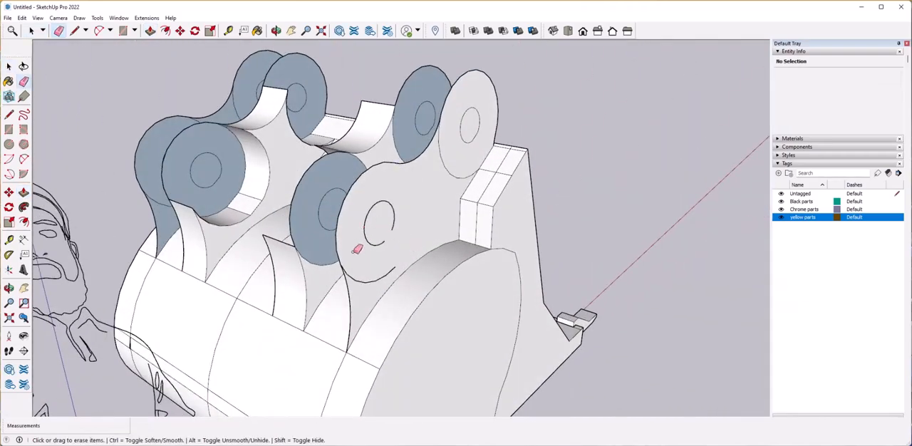
click(349, 272)
mouse_move(374, 240)
middle_down()
mouse_move(457, 201)
mouse_move(449, 201)
mouse_move(479, 160)
mouse_move(485, 181)
middle_up()
drag(482, 183, 479, 186)
middle_drag(475, 200, 478, 179)
Erase the leftover seam edges of the removed lug across the upper flange and curved shell.
scroll(478, 180, up, 4)
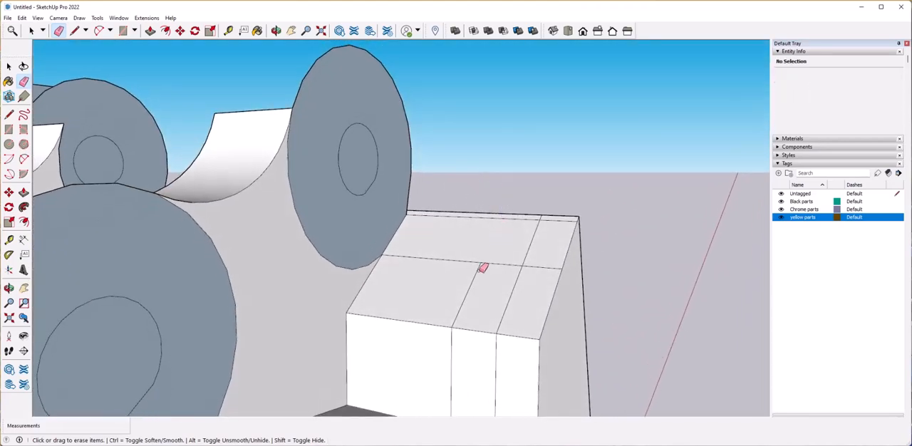
scroll(482, 268, down, 2)
shift+middle_drag(482, 268, 463, 164)
drag(452, 242, 434, 285)
scroll(414, 302, down, 5)
Delete the outer lug profile on the opposite side and erase its leftover seam edges on the flange and shell.
middle_drag(414, 301, 392, 243)
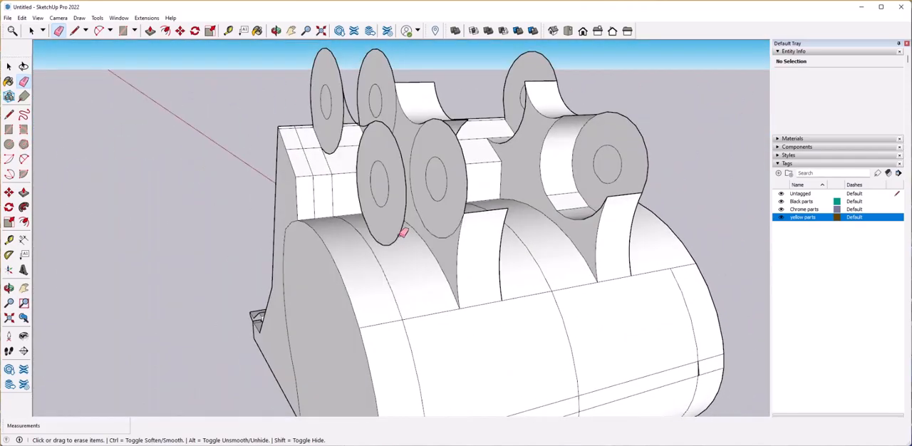
drag(393, 180, 391, 176)
scroll(387, 269, up, 5)
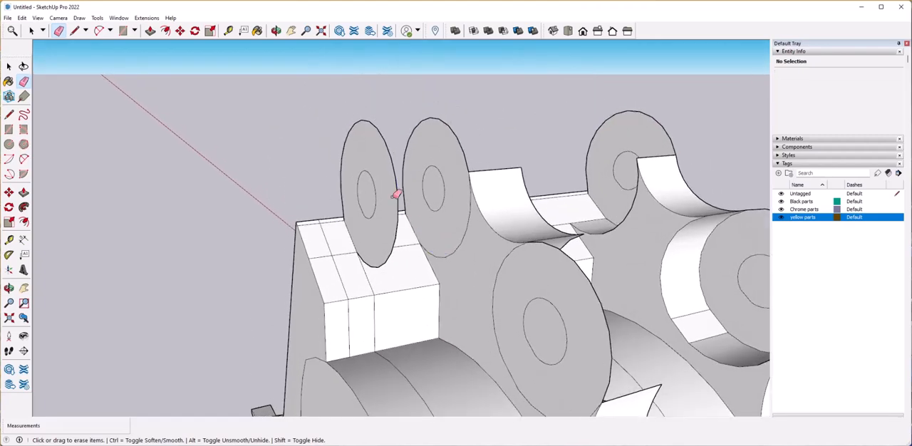
key(Delete)
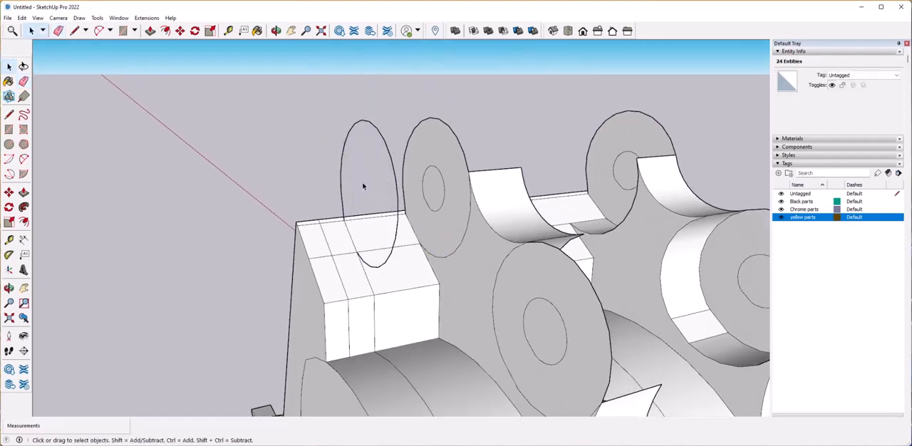
scroll(345, 210, down, 5)
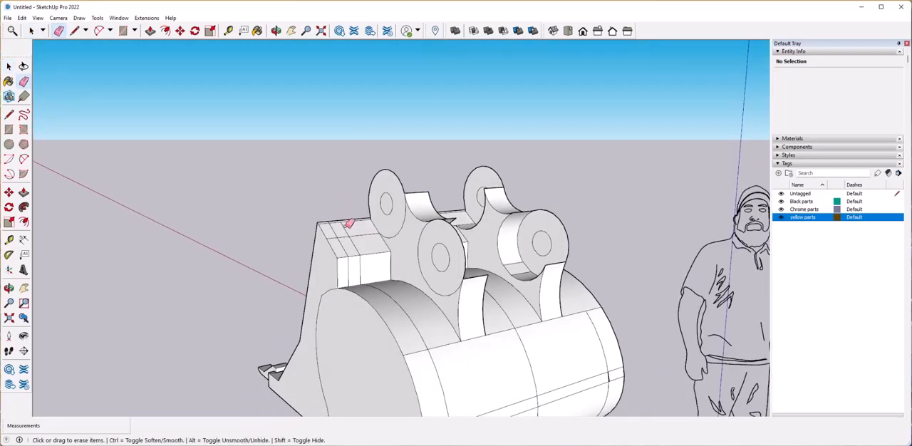
mouse_move(365, 261)
middle_down()
mouse_move(308, 290)
mouse_move(422, 269)
middle_up()
click(369, 287)
Reverse the ring face around the inner lug's lower pin hole and extrude it outward 2".
scroll(310, 291, up, 5)
key(space)
middle_drag(482, 261, 393, 253)
scroll(403, 269, up, 3)
right_click(393, 252)
click(391, 248)
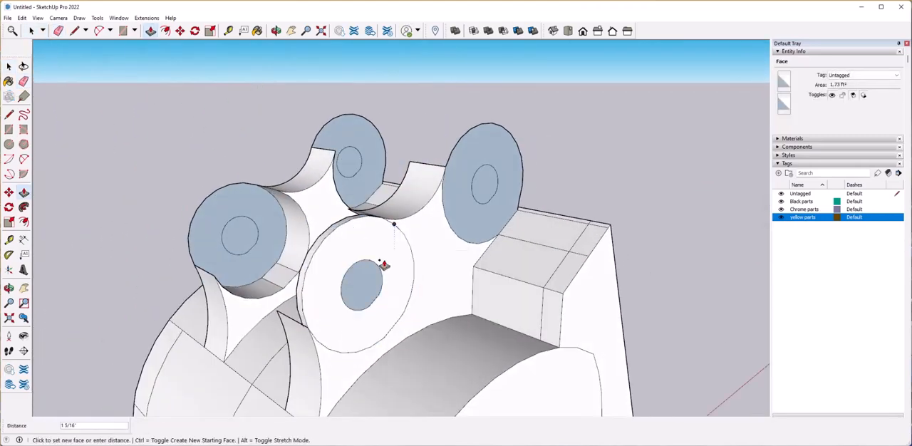
key(Return)
key(space)
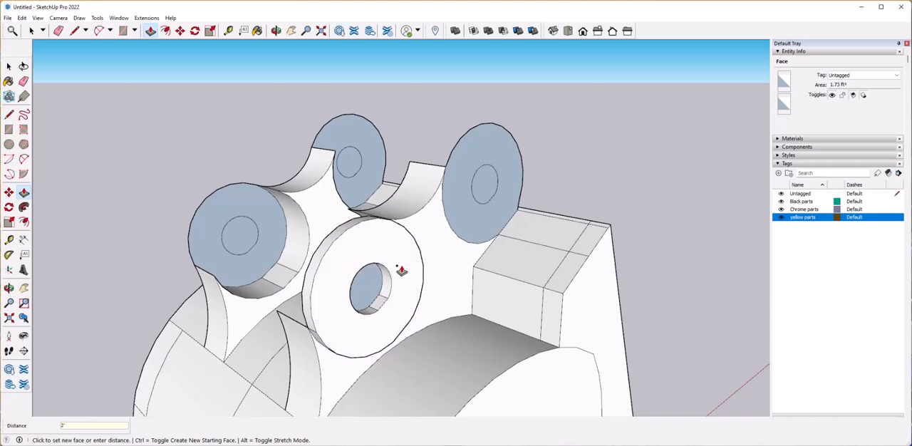
Extrude the remaining outward-facing ring faces around the lug pin holes by the same 2".
click(411, 245)
middle_drag(265, 310, 417, 282)
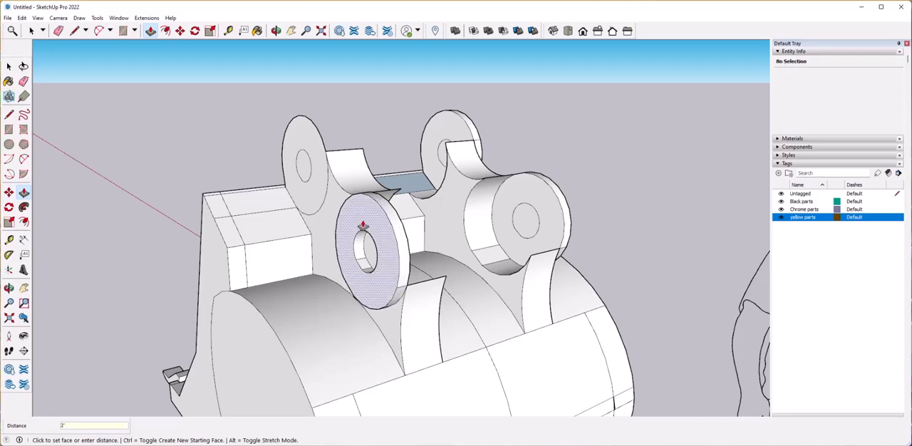
click(299, 166)
middle_drag(299, 165, 320, 261)
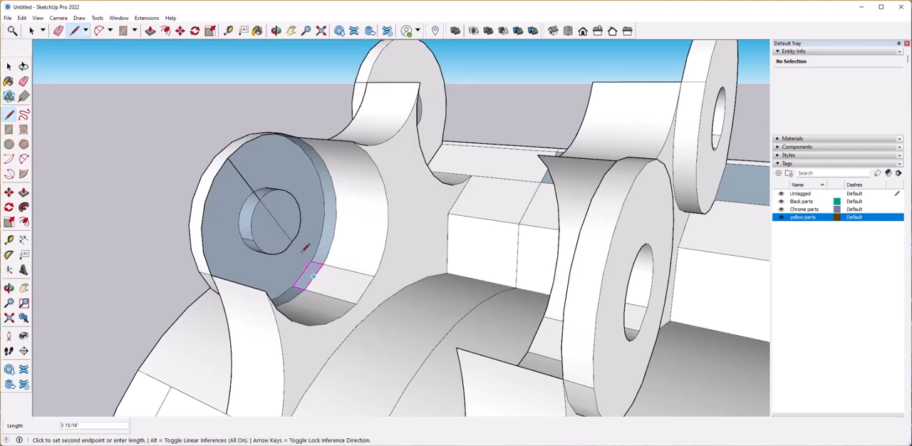
Extrude the inward-facing ring around the lower pin hole 2" past the lug's web, leaving the bore open.
click(314, 276)
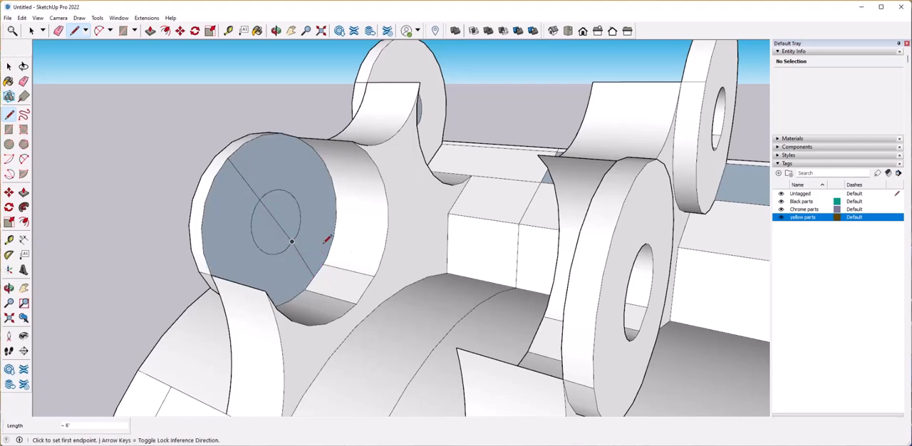
key(p)
click(252, 192)
middle_drag(297, 197, 364, 203)
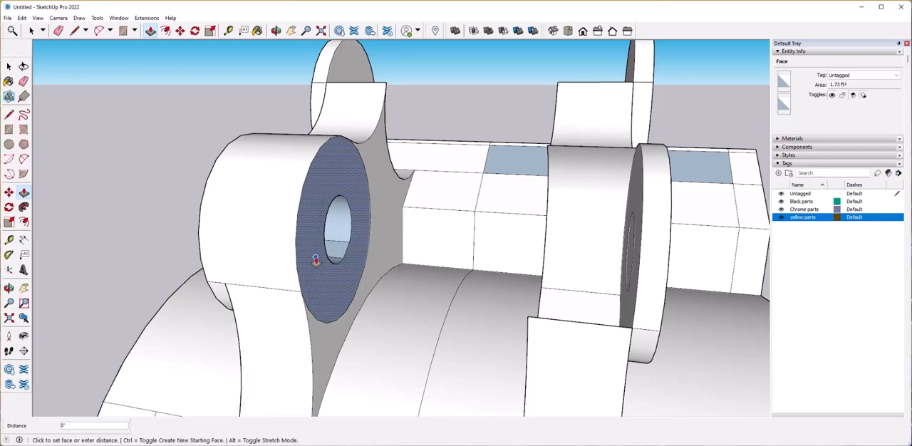
key(Return)
Reverse the inner web faces of the lug below the extruded lower ring.
scroll(323, 269, down, 3)
middle_drag(324, 268, 383, 271)
scroll(382, 271, up, 5)
right_click(290, 283)
click(329, 369)
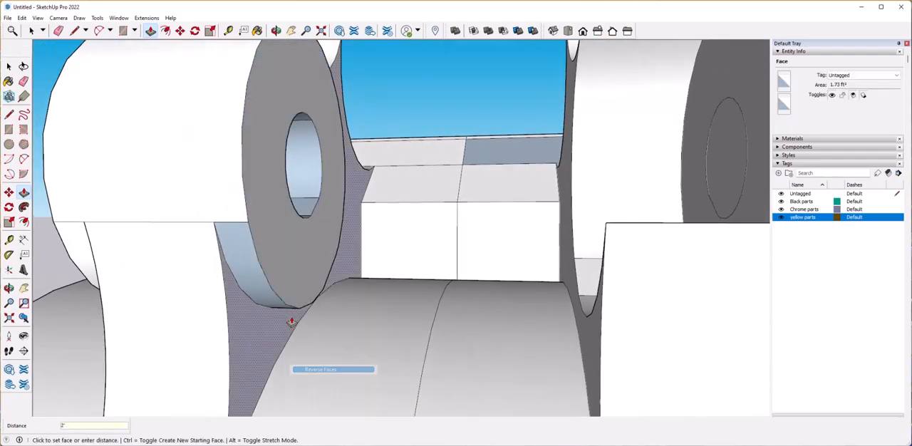
right_click(265, 292)
click(319, 378)
Extrude the inward-facing rings around the remaining lug pin holes toward the bucket's centre.
scroll(330, 252, down, 3)
middle_drag(330, 252, 287, 223)
click(417, 167)
click(380, 155)
click(446, 211)
click(393, 176)
click(283, 216)
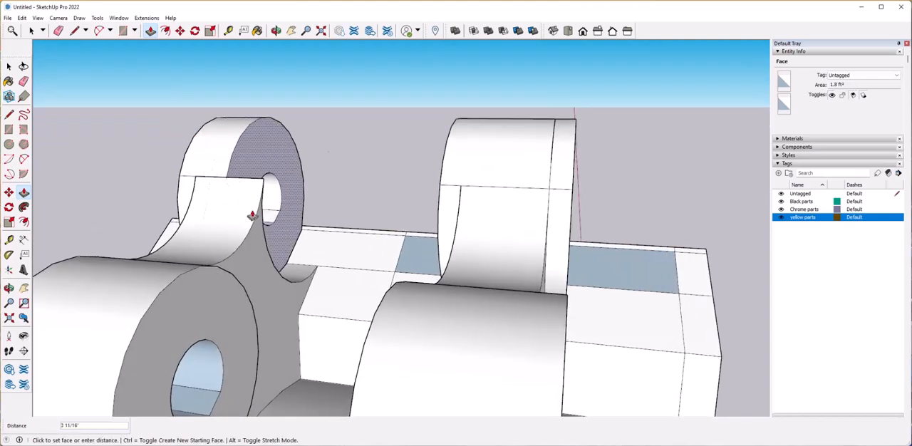
click(279, 224)
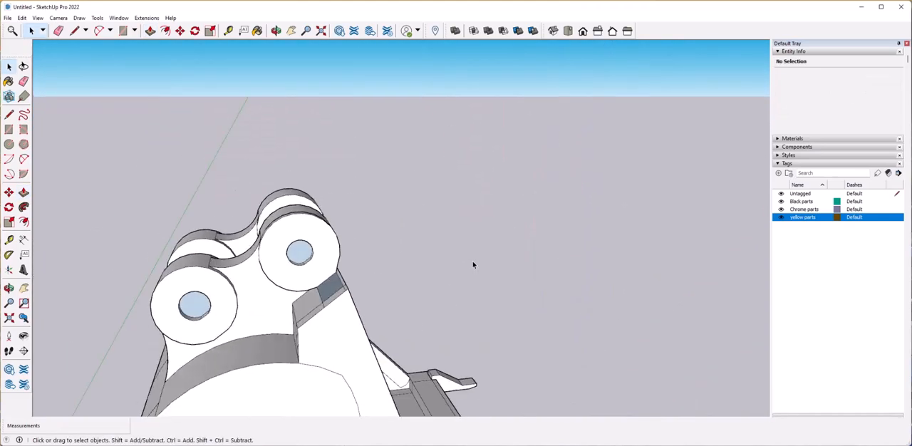
Delete the leftover circular faces blocking the lug pin holes so that the bores run through.
middle_drag(235, 321, 342, 283)
scroll(297, 279, up, 3)
click(328, 250)
mouse_move(191, 259)
middle_down()
mouse_move(224, 258)
mouse_move(258, 275)
mouse_move(193, 249)
middle_up()
scroll(257, 275, up, 6)
click(160, 217)
key(Delete)
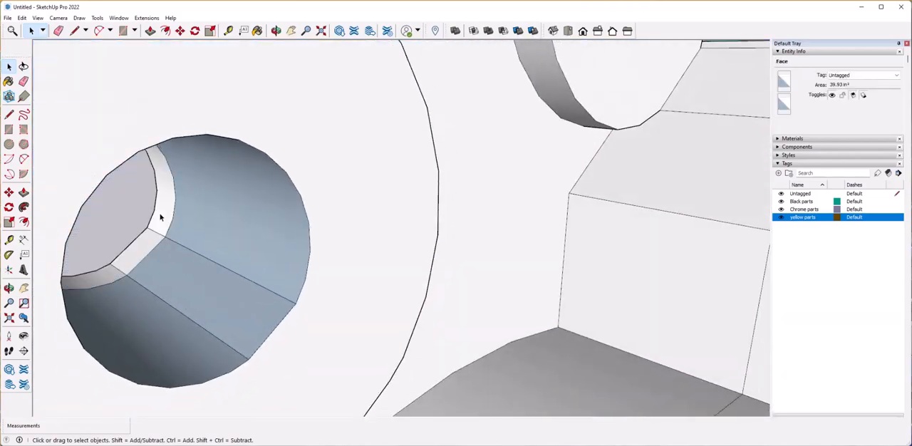
scroll(625, 97, down, 6)
middle_drag(625, 97, 328, 213)
click(323, 219)
Reverse the back-facing wall surfaces inside the first lug pin bores so their front sides show.
scroll(410, 105, down, 5)
middle_drag(409, 105, 392, 210)
scroll(433, 228, up, 6)
right_click(405, 212)
click(439, 298)
scroll(285, 143, up, 4)
middle_drag(285, 143, 360, 182)
scroll(360, 182, up, 2)
right_click(418, 137)
click(452, 225)
right_click(373, 178)
click(426, 264)
Reverse the leftover back-facing wall segments of the lug pin bore seen from the inner side.
scroll(399, 206, up, 4)
middle_drag(402, 207, 429, 245)
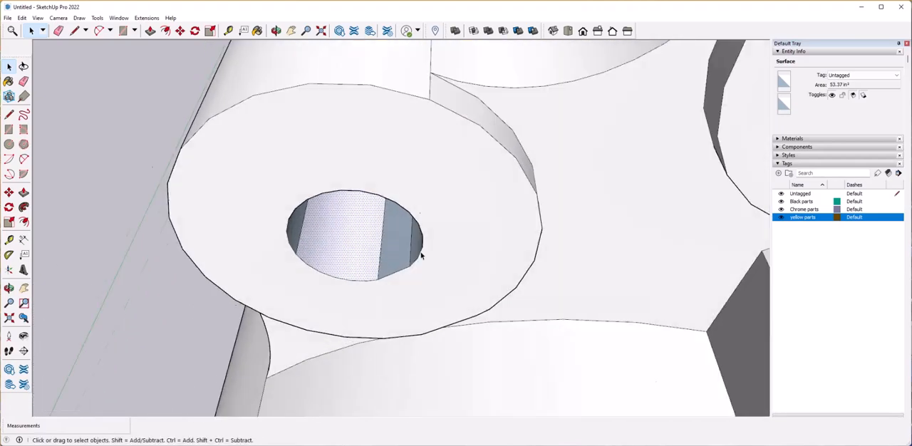
scroll(399, 228, up, 4)
right_click(401, 212)
click(437, 296)
middle_drag(428, 285, 449, 213)
scroll(450, 213, down, 5)
right_click(468, 167)
click(502, 253)
Reverse the back-facing bore walls in the remaining lug pin holes.
scroll(463, 150, up, 4)
middle_drag(462, 150, 419, 134)
right_click(316, 105)
click(350, 191)
right_click(205, 159)
click(242, 244)
scroll(309, 236, down, 10)
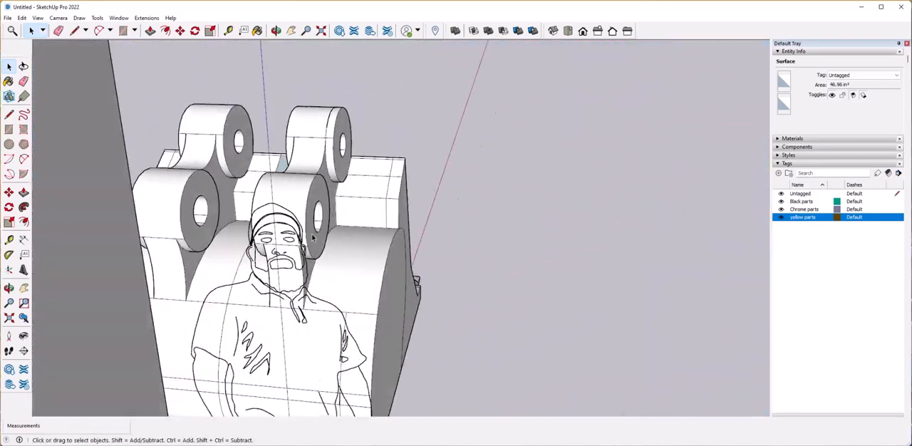
scroll(312, 237, up, 4)
middle_drag(313, 237, 438, 310)
right_click(466, 137)
click(491, 222)
scroll(479, 167, down, 8)
Copy the end tooth group to the middle of the bucket lip and divide the distance into 3 evenly spaced copies.
click(478, 168)
scroll(219, 289, up, 5)
click(222, 291)
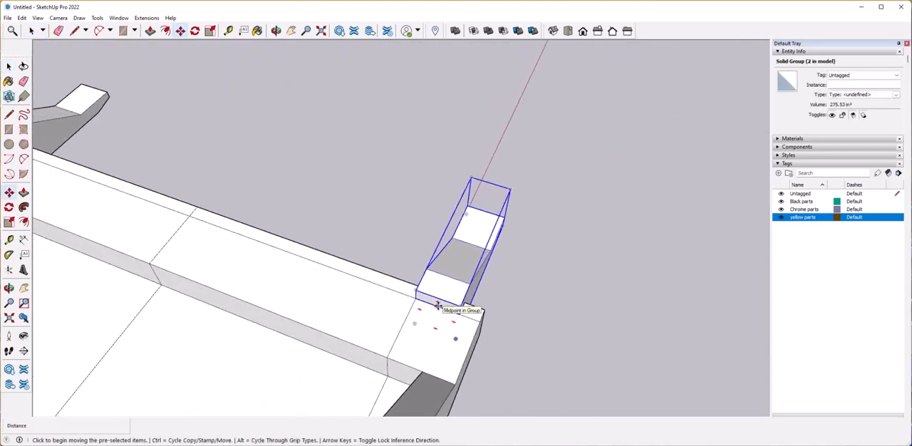
click(438, 306)
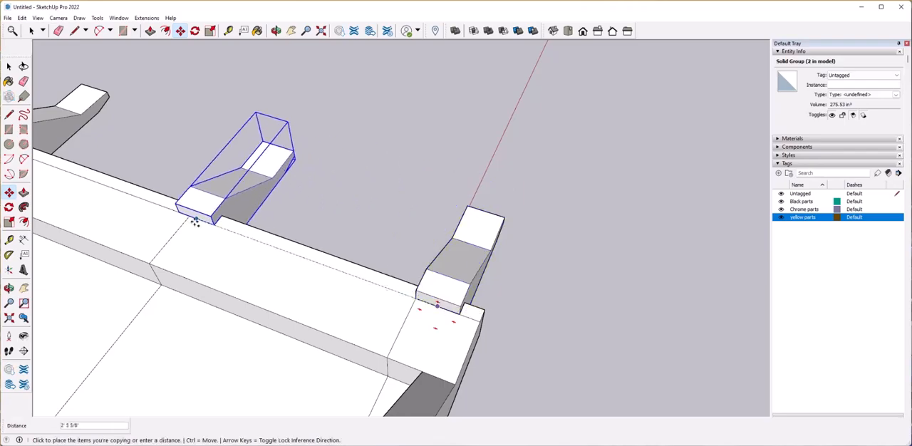
click(191, 213)
text(/3)
key(Return)
middle_drag(191, 213, 417, 275)
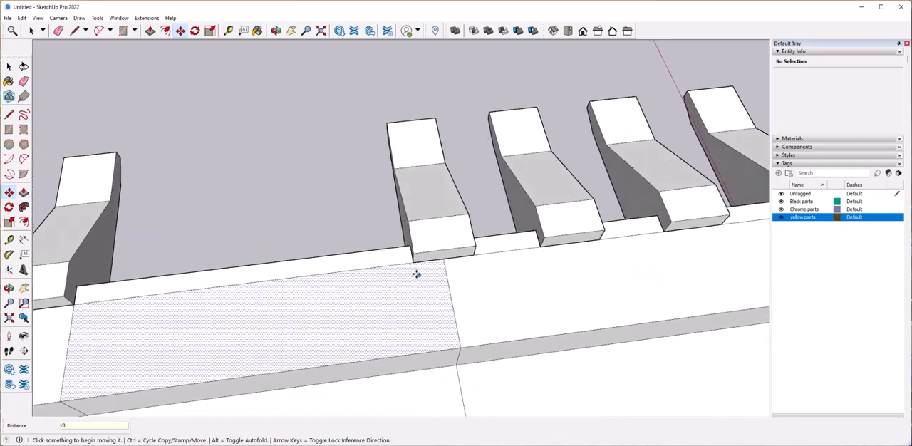
Fill the empty half of the bucket lip with evenly spaced copies of the tooth.
scroll(417, 274, down, 1)
key(space)
scroll(311, 249, down, 5)
scroll(302, 257, up, 4)
scroll(395, 292, up, 3)
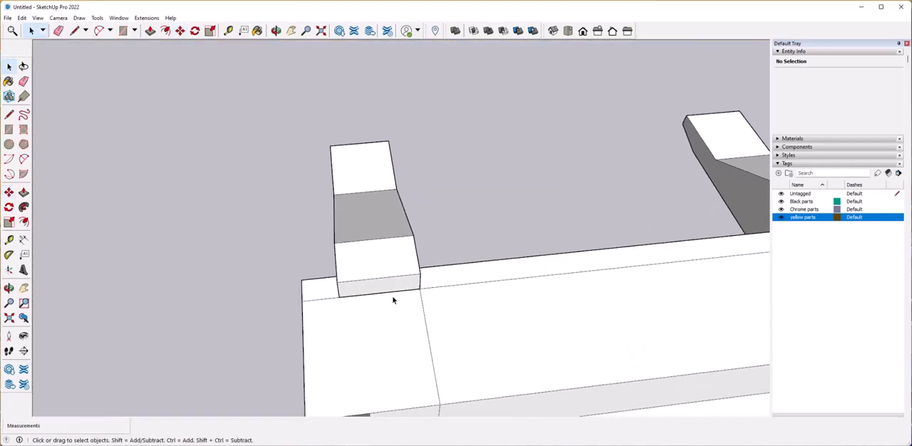
key(space)
middle_drag(428, 251, 721, 233)
click(721, 233)
drag(722, 233, 281, 289)
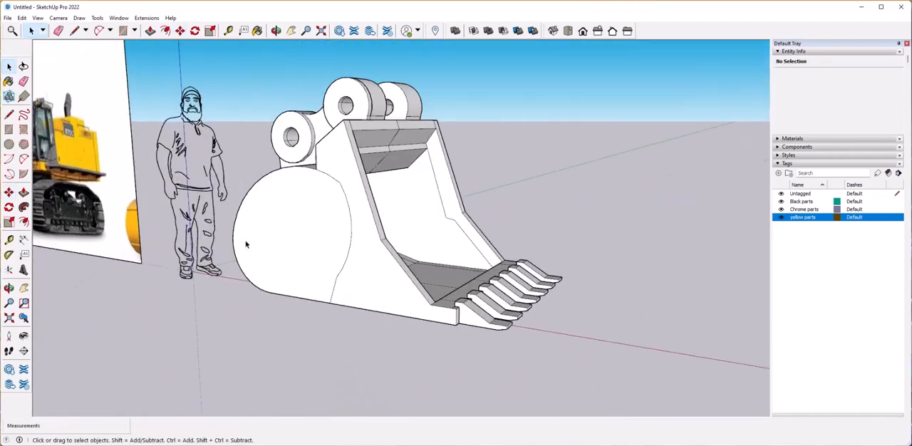
Examine the finished bucket lugs and the bucket linkage in the excavator reference photo.
mouse_move(246, 245)
middle_down()
mouse_move(447, 279)
mouse_move(471, 264)
middle_up()
scroll(524, 225, down, 3)
middle_drag(523, 224, 456, 245)
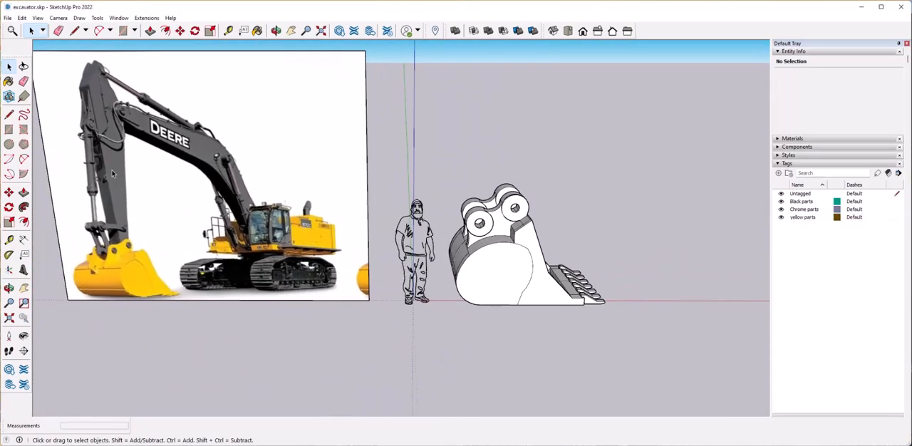
middle_drag(285, 270, 364, 253)
scroll(203, 286, up, 3)
middle_drag(114, 311, 157, 307)
scroll(157, 307, up, 2)
scroll(157, 307, down, 3)
middle_drag(428, 292, 352, 307)
scroll(602, 246, up, 2)
mouse_move(602, 246)
middle_down()
mouse_move(526, 261)
mouse_move(515, 229)
middle_up()
scroll(527, 260, up, 3)
click(10, 117)
middle_drag(513, 260, 598, 191)
scroll(394, 335, up, 4)
scroll(385, 349, down, 5)
scroll(515, 230, down, 4)
Group all of the bucket geometry and assign the group to the yellow parts tag.
key(space)
middle_drag(368, 223, 370, 189)
drag(363, 189, 555, 342)
right_click(430, 290)
click(471, 186)
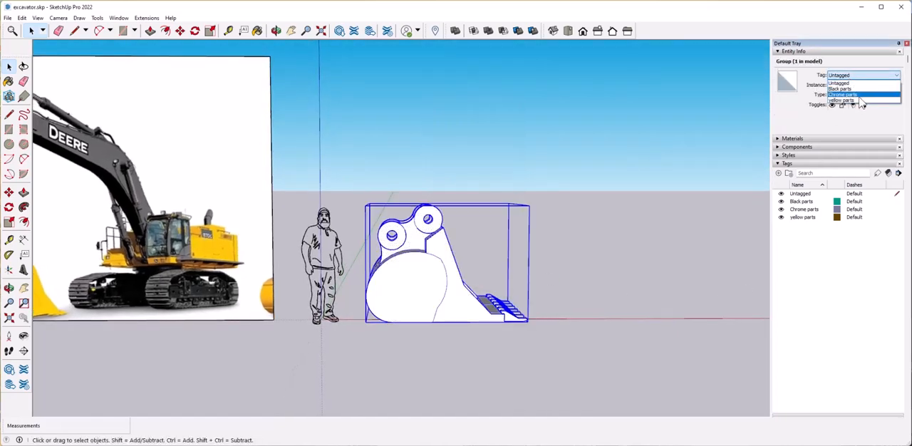
click(860, 101)
Draw an upright face midway between the bucket lugs, rising well above the pin holes, with its lower edge following the bucket.
scroll(587, 309, down, 1)
click(423, 328)
middle_drag(424, 327, 399, 357)
scroll(597, 288, up, 3)
key(l)
scroll(481, 262, up, 3)
scroll(492, 267, up, 4)
click(495, 261)
middle_drag(494, 261, 349, 81)
scroll(480, 83, down, 3)
click(472, 82)
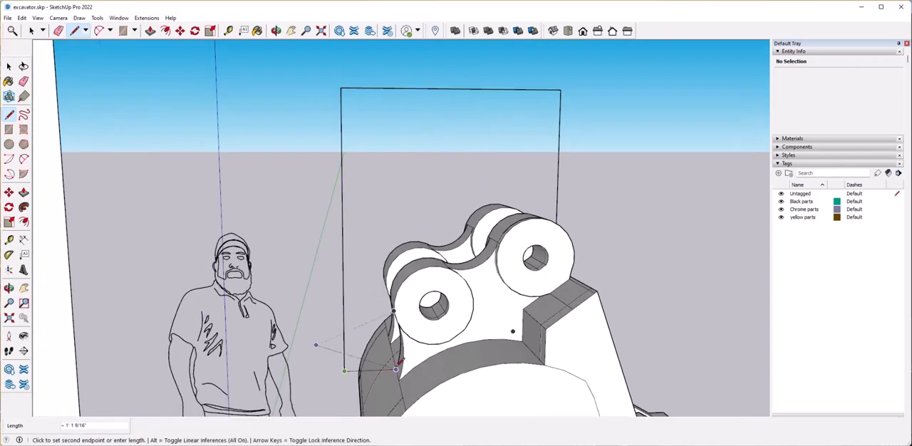
middle_drag(478, 337, 349, 332)
click(561, 298)
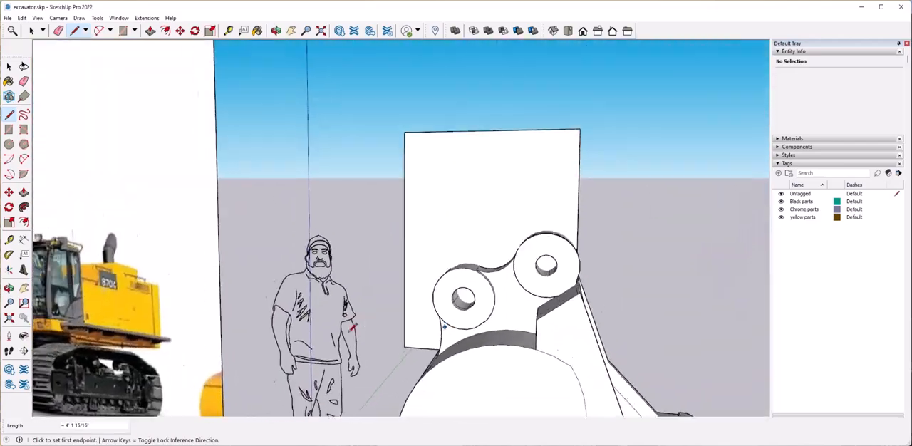
Check the upright face against the lugs, and make the excavator reference photo a group.
key(space)
middle_drag(563, 261, 507, 252)
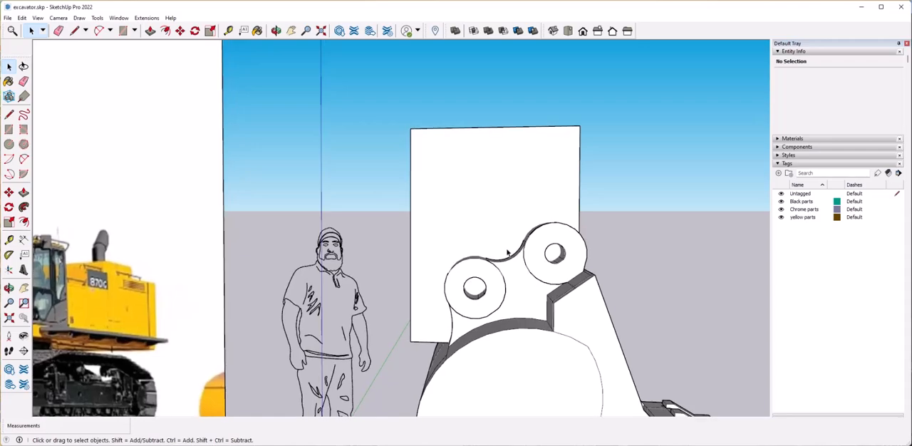
scroll(507, 252, down, 5)
scroll(418, 255, up, 2)
middle_drag(417, 254, 261, 396)
scroll(260, 330, down, 4)
click(326, 241)
middle_drag(325, 241, 377, 207)
drag(247, 95, 481, 294)
right_click(417, 254)
click(457, 333)
Move the reference photo group along the red axis so that it stands behind the bucket.
middle_drag(439, 275, 361, 301)
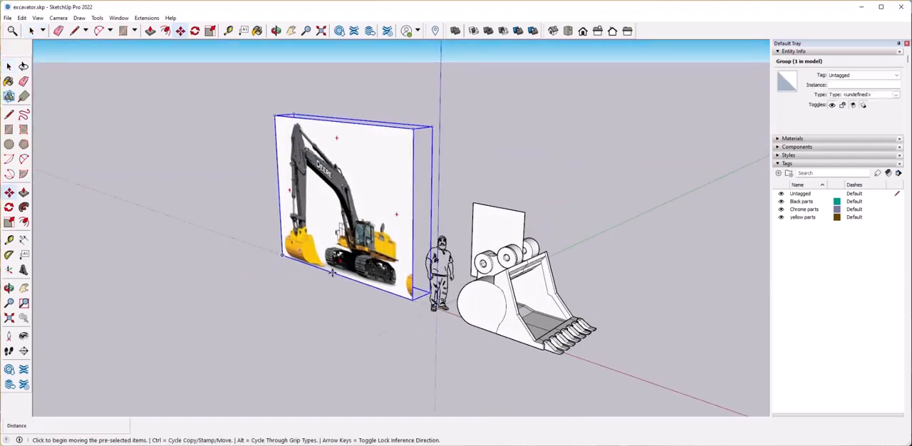
click(333, 271)
middle_drag(549, 250, 641, 293)
click(532, 261)
scroll(571, 278, up, 3)
middle_drag(606, 321, 638, 297)
Move the scale figure along the red axis, clear of the reference photo.
key(space)
click(385, 401)
click(148, 401)
key(space)
click(223, 364)
Draw a circle of about 2 3/4" radius on the upright face, inside the lower lug pin hole.
middle_drag(482, 261, 319, 131)
click(10, 148)
middle_drag(472, 173, 456, 158)
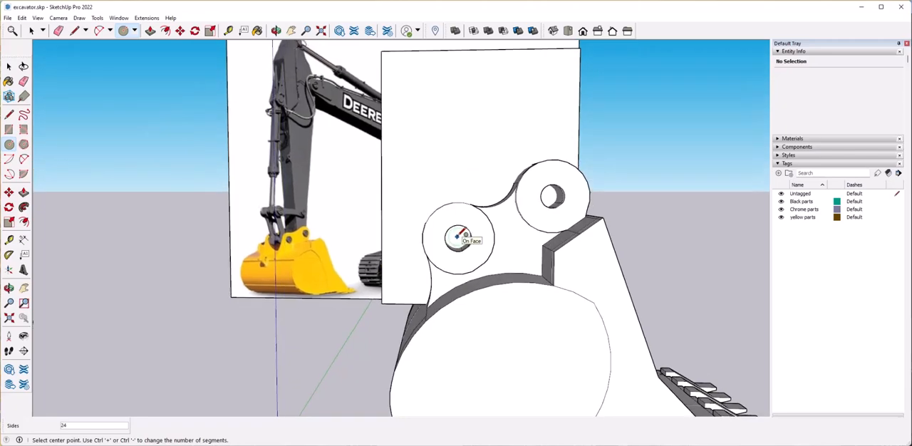
scroll(460, 237, up, 3)
middle_drag(467, 241, 469, 241)
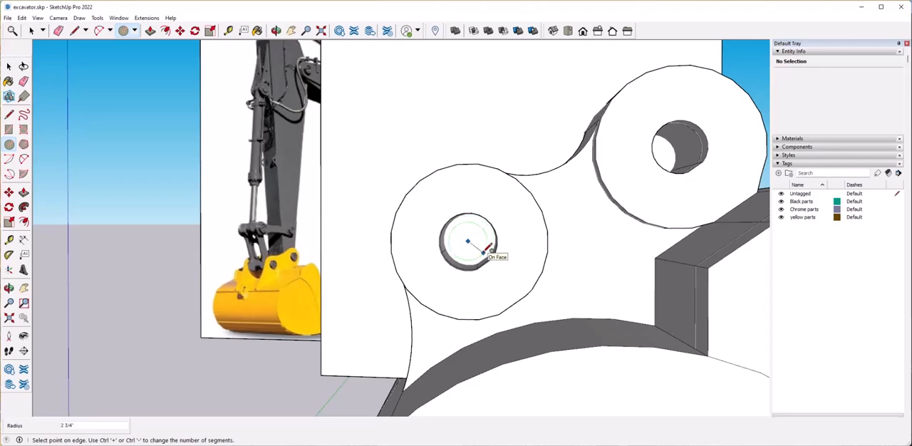
click(489, 252)
scroll(499, 253, up, 3)
middle_drag(513, 255, 472, 246)
Shift the pin circle on the upright face to centre it within the lug bore, checking it from behind.
key(space)
click(463, 251)
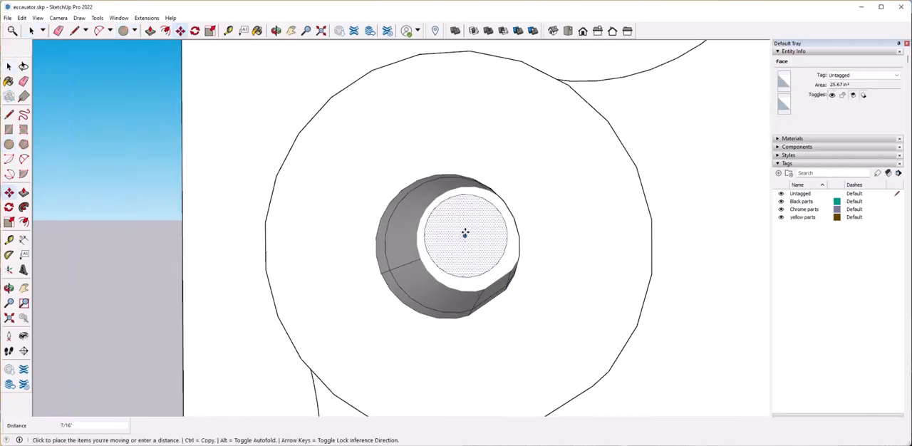
click(471, 235)
middle_drag(473, 299, 501, 311)
scroll(501, 312, down, 3)
key(space)
scroll(426, 285, down, 2)
middle_drag(415, 282, 425, 285)
scroll(241, 281, down, 4)
middle_drag(241, 281, 381, 308)
scroll(412, 266, up, 4)
scroll(412, 266, down, 1)
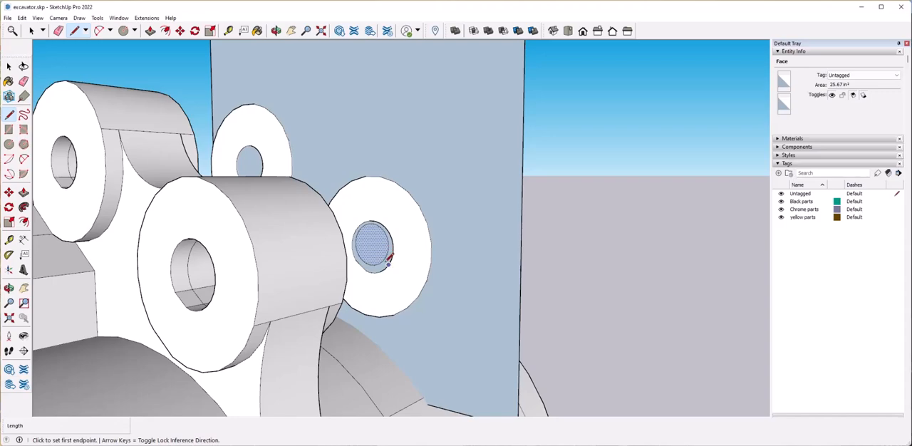
Copy the pin circle to two spots higher on the upright face, one near each side edge.
scroll(391, 254, down, 2)
middle_drag(482, 354, 435, 251)
scroll(393, 328, down, 3)
scroll(391, 314, up, 1)
scroll(416, 201, down, 5)
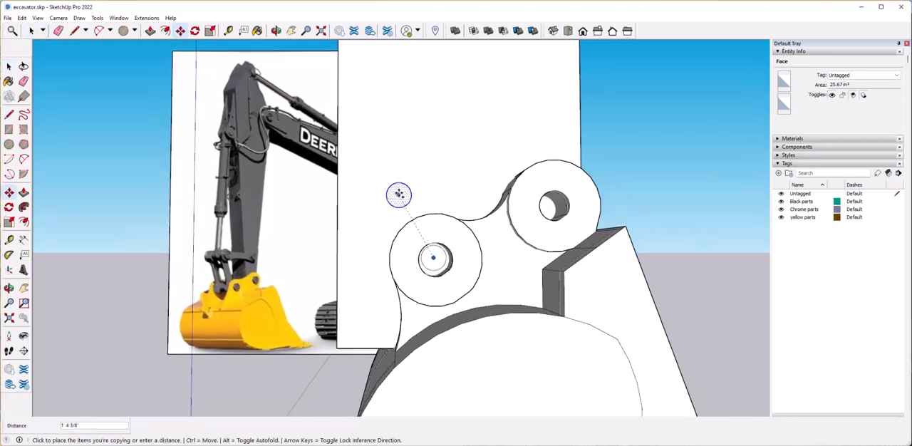
scroll(405, 224, down, 1)
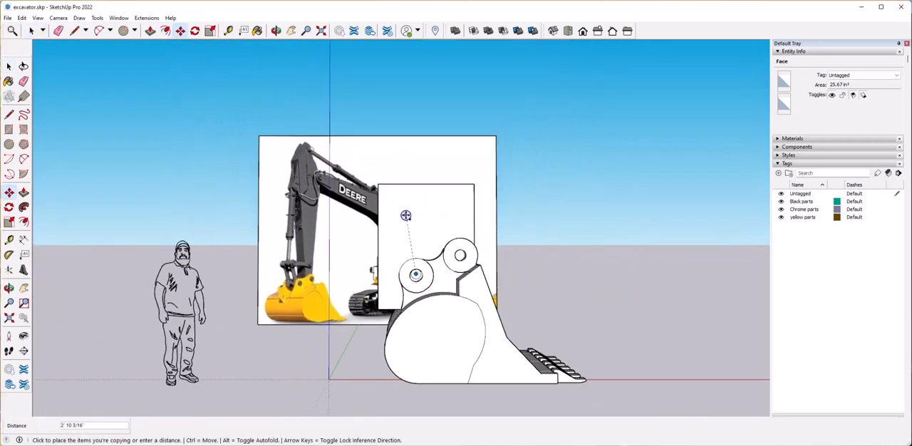
key(Escape)
scroll(388, 206, up, 2)
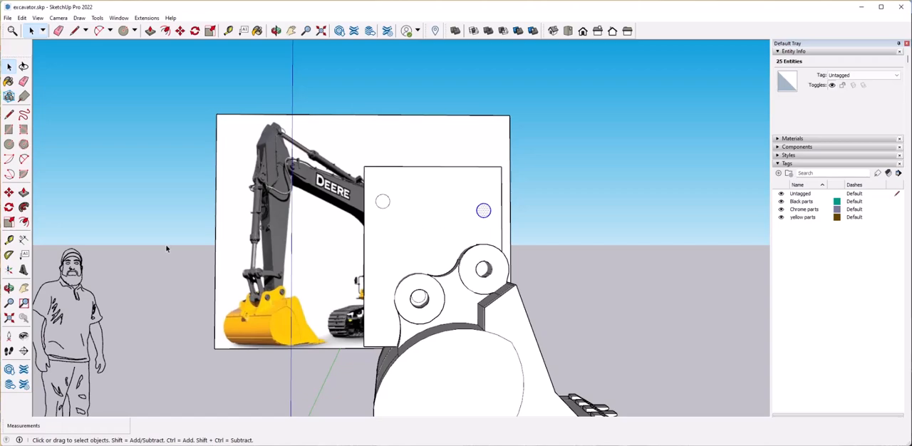
Compare the circle positions with the photo's linkage, and hide the yellow parts tag.
scroll(419, 244, up, 3)
middle_drag(428, 235, 445, 270)
scroll(413, 264, down, 1)
scroll(456, 207, down, 3)
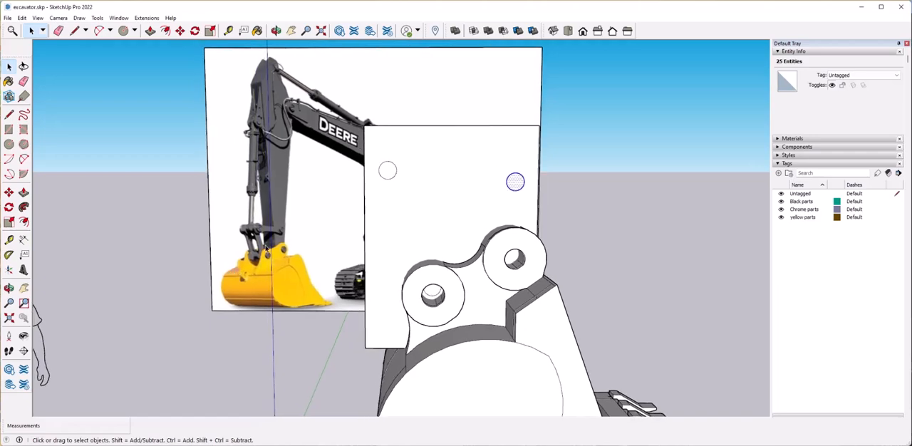
click(515, 333)
click(782, 218)
Draw two lines of about 3' 4 5/8" joining the sides of the upper-left circle to the sides of the lower pin circle.
scroll(421, 249, up, 3)
middle_drag(441, 232, 467, 221)
click(471, 218)
scroll(470, 221, up, 1)
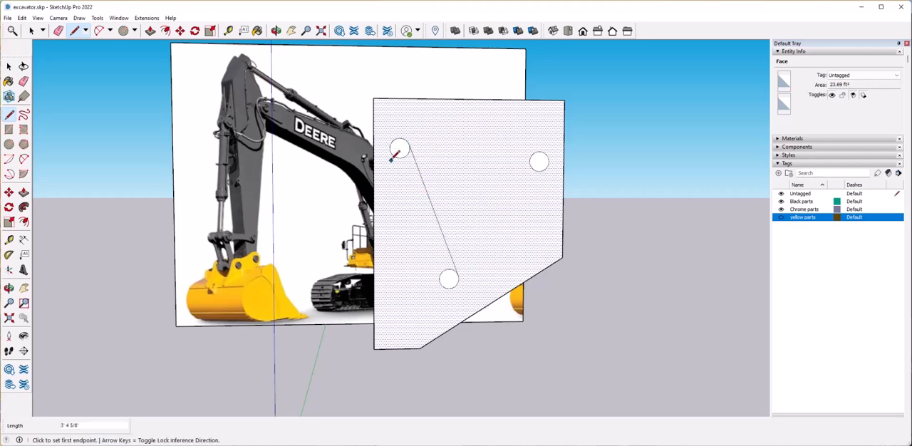
click(436, 220)
key(m)
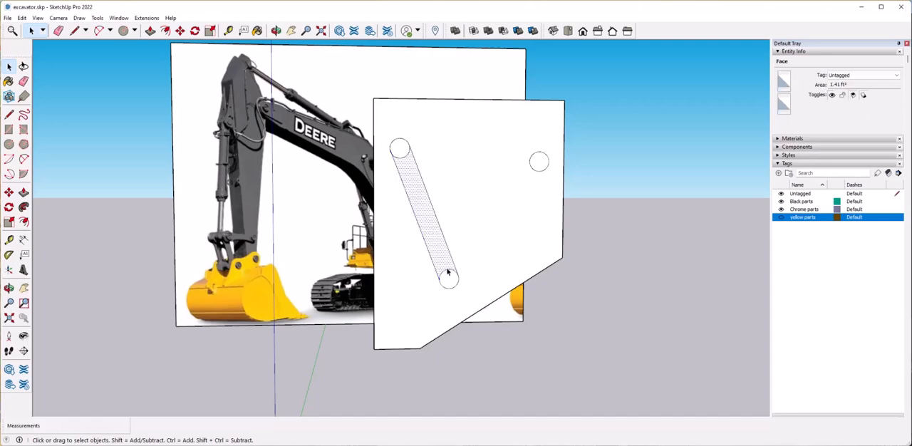
Draw a two-point arc between the circles along the link strip's outer edge, bulging inward 1 1/4".
click(24, 159)
scroll(414, 142, up, 5)
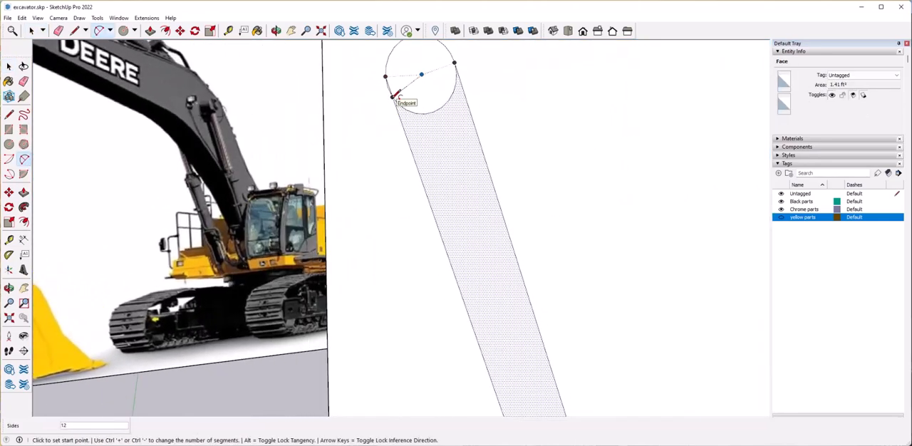
click(401, 100)
scroll(445, 267, down, 3)
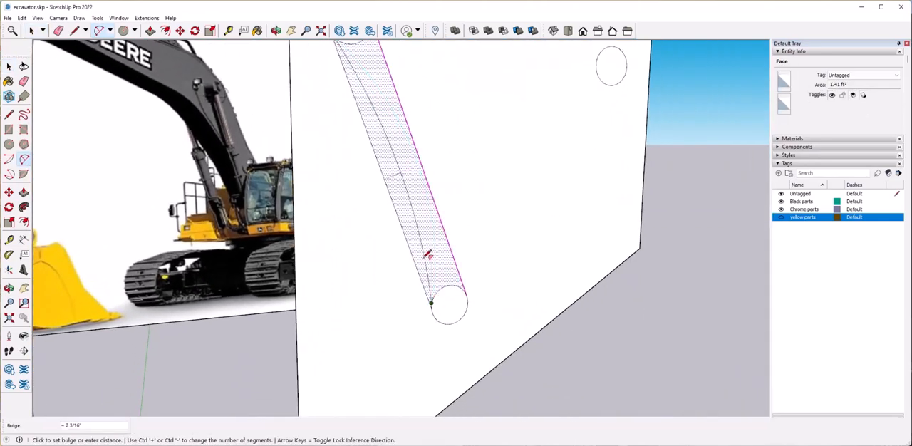
click(421, 232)
scroll(428, 193, down, 3)
scroll(408, 134, up, 3)
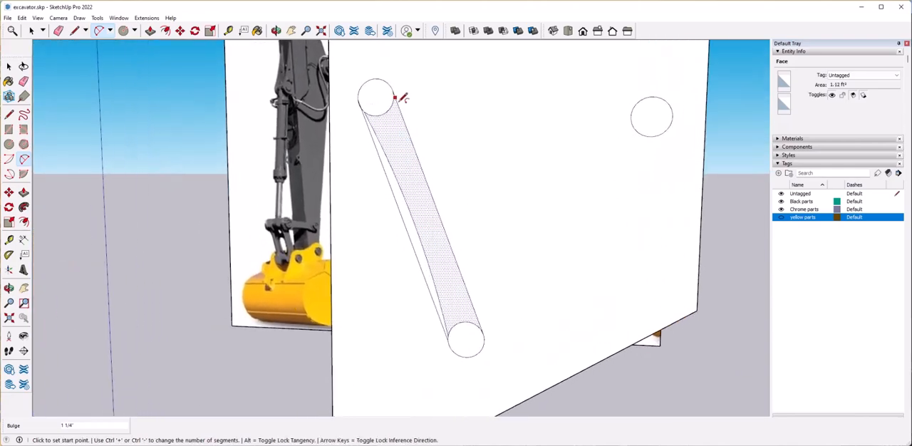
Draw a two-point arc between the upper-left and lower circles along the link strip's inner edge, bulging inward 5/8".
scroll(401, 90, up, 3)
click(405, 107)
scroll(406, 108, down, 5)
scroll(428, 208, up, 7)
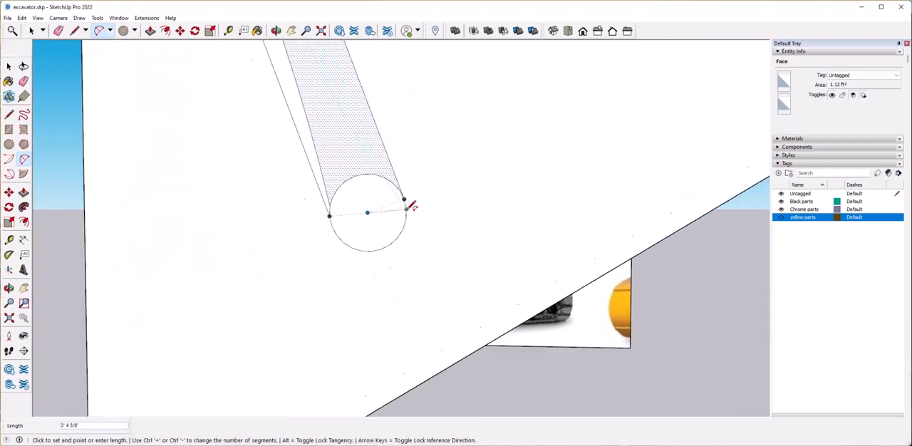
click(385, 258)
scroll(405, 288, down, 7)
scroll(381, 242, up, 1)
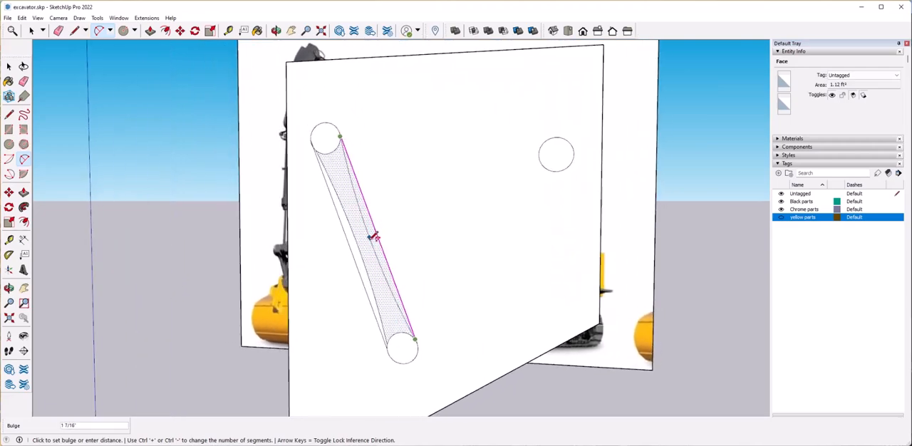
scroll(373, 241, up, 5)
click(376, 245)
scroll(375, 246, down, 6)
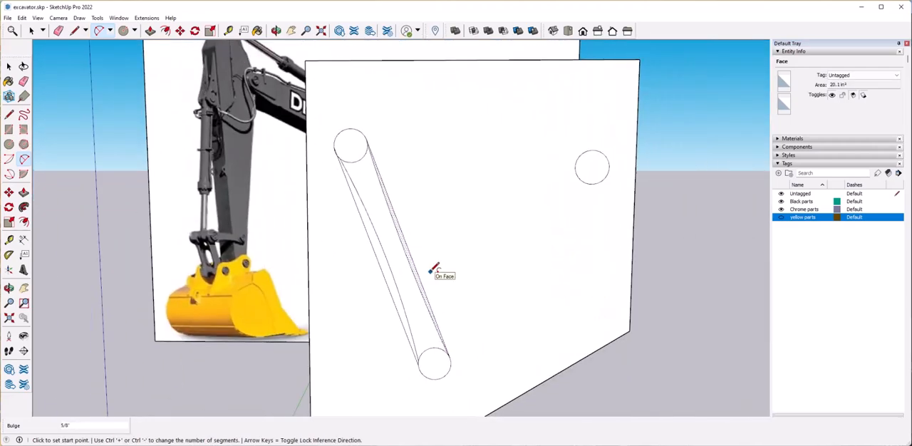
Erase the straight side lines and leftover edges around the circles, keeping only the two curved link edges.
scroll(389, 275, up, 7)
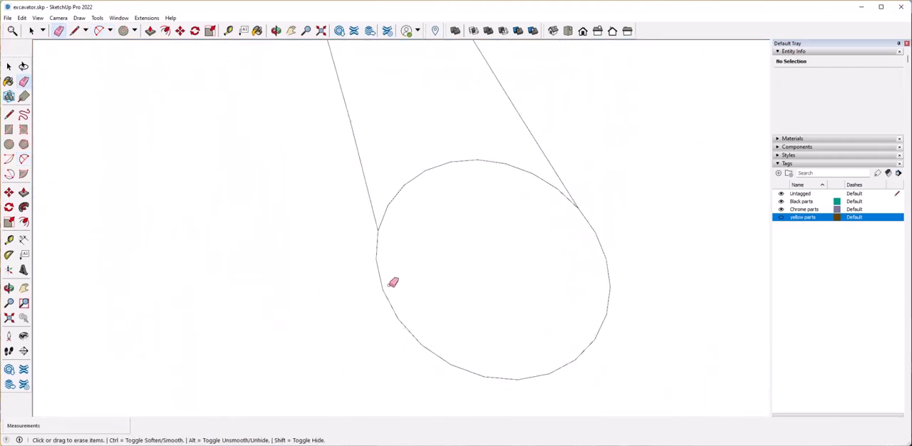
scroll(335, 281, down, 3)
scroll(334, 312, up, 4)
scroll(418, 260, down, 6)
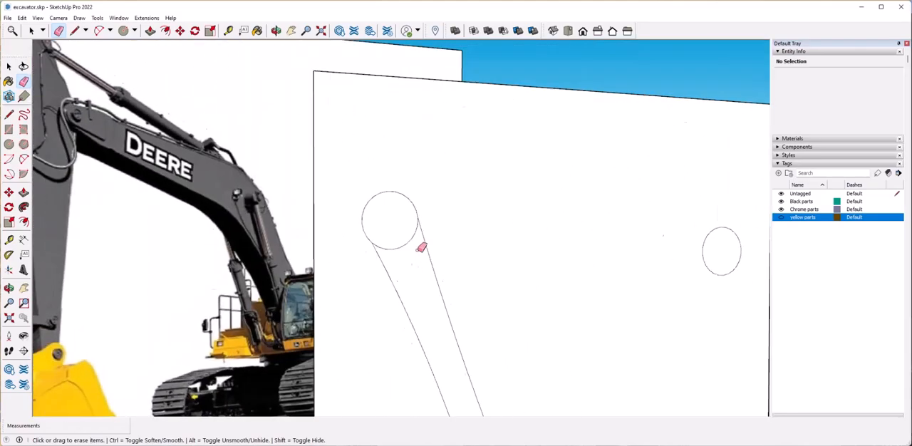
scroll(368, 266, up, 2)
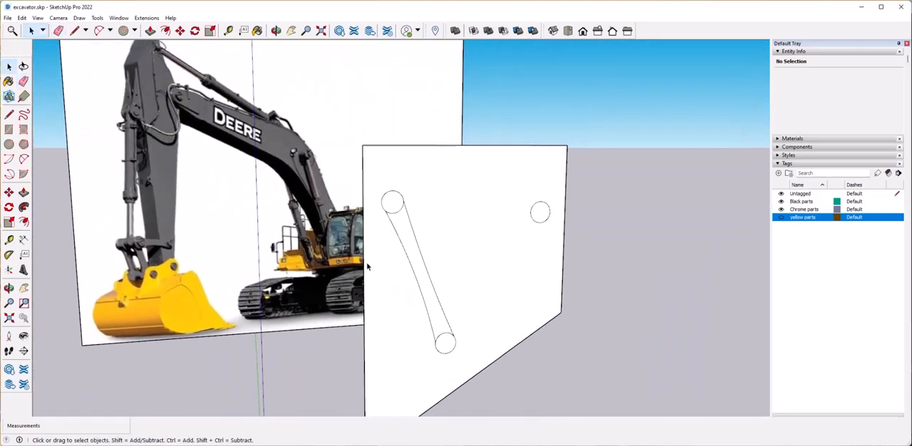
Draw two inward-curving two-point arcs joining the upper-left circle to the upper-right circle along their tops and bottoms.
scroll(449, 256, up, 2)
middle_drag(473, 252, 356, 218)
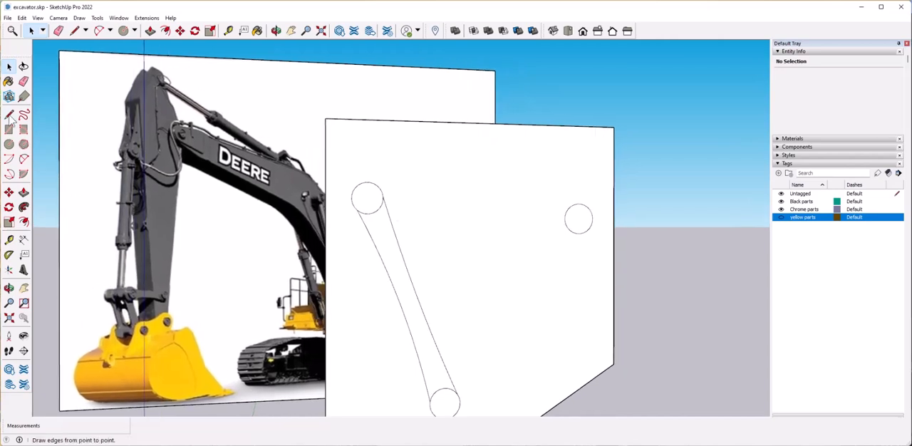
click(22, 161)
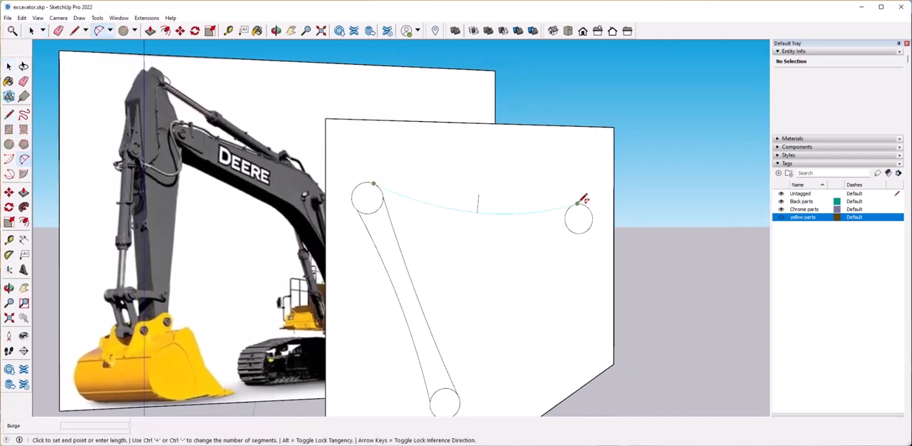
scroll(467, 214, up, 1)
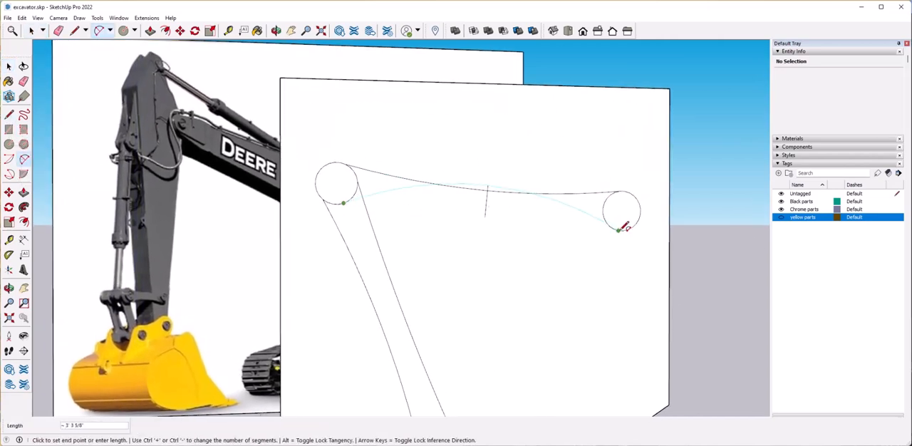
scroll(365, 221, down, 4)
scroll(422, 233, up, 1)
middle_drag(422, 232, 392, 239)
key(space)
Undo the link arcs and lines back to the three bare pin circles.
scroll(396, 221, down, 3)
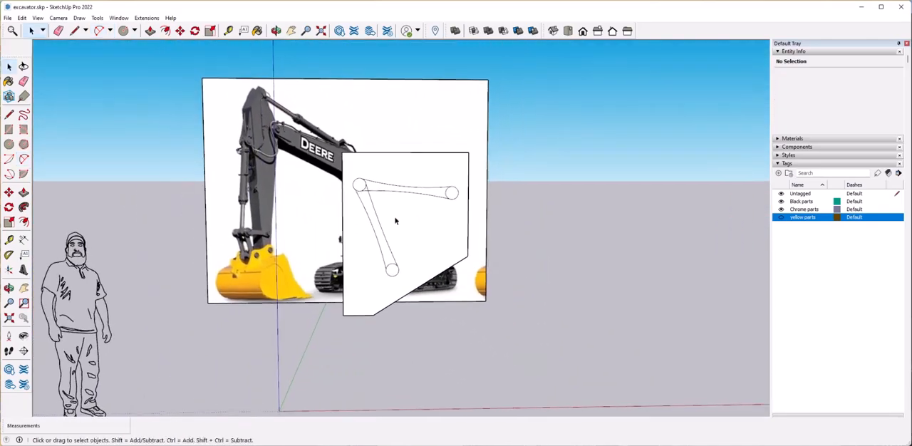
scroll(395, 221, up, 2)
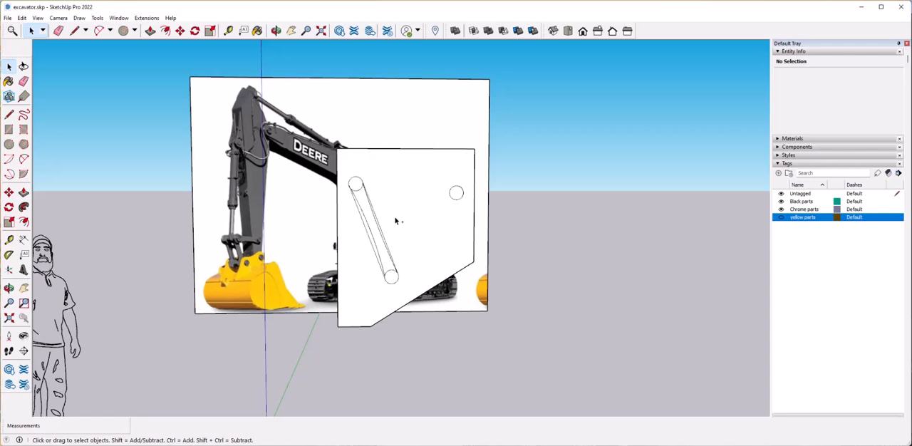
Offset each of the three pin circles outward to make a wide ring around every pin hole.
click(355, 184)
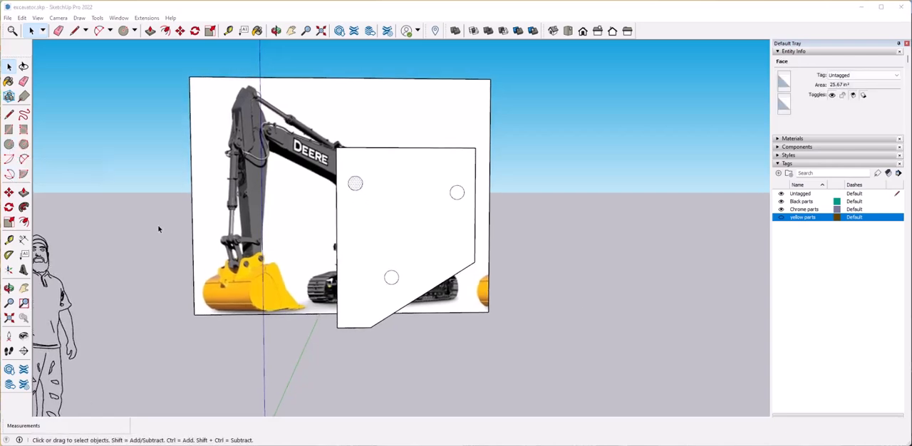
click(23, 222)
scroll(306, 204, up, 3)
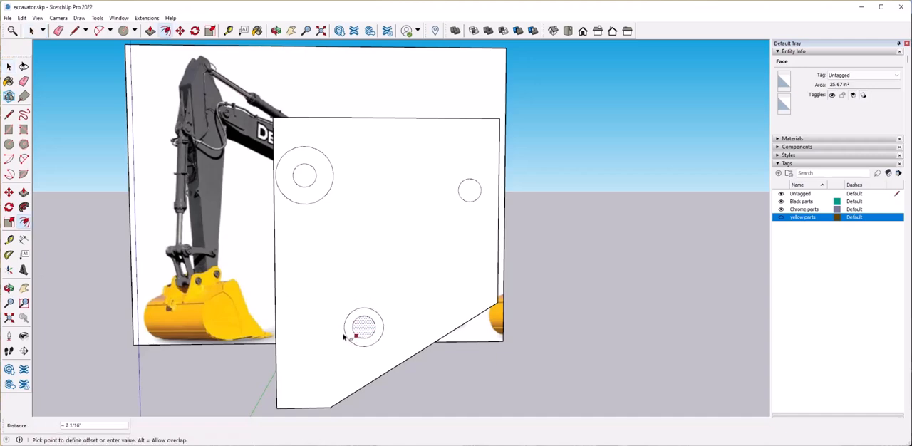
key(space)
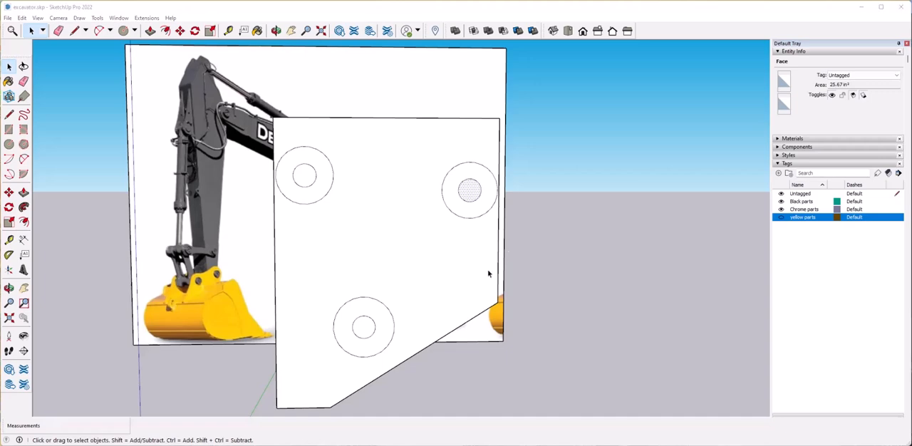
Draw inward-curving two-point arcs joining the outer rings of the two upper circles along their tops and bottoms.
click(23, 159)
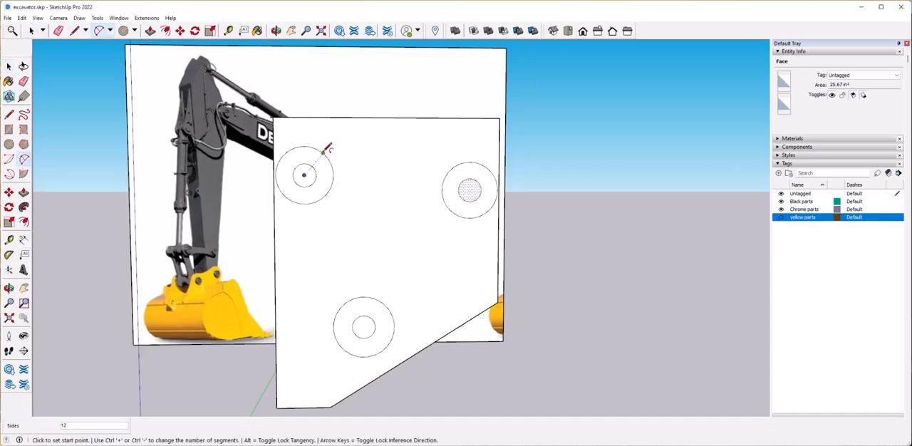
click(314, 201)
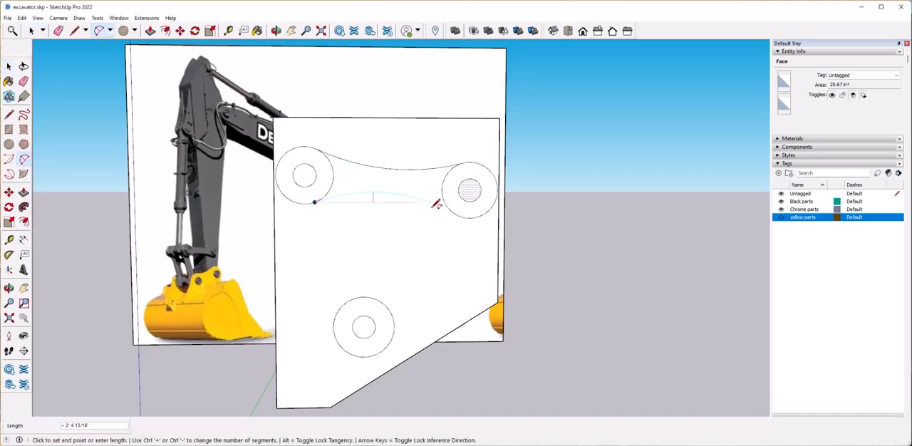
click(384, 303)
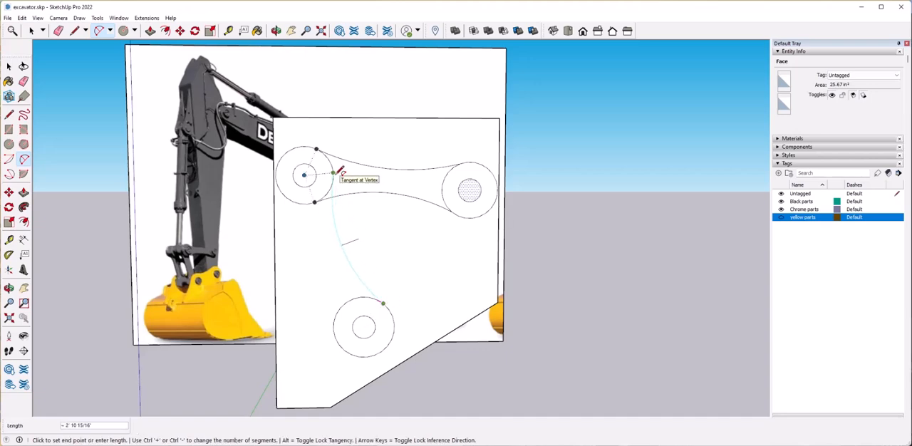
key(Escape)
Show the yellow parts tag to bring the bucket back beside the upright face.
key(space)
middle_drag(433, 206, 508, 232)
click(410, 171)
scroll(439, 217, down, 2)
middle_drag(439, 219, 477, 231)
click(782, 218)
middle_drag(572, 303, 556, 295)
scroll(554, 295, down, 5)
scroll(556, 297, up, 5)
Extrude the ring faces at both ends of the link 4" to matching depths.
middle_drag(608, 274, 559, 241)
double_click(559, 240)
key(ctrl+z)
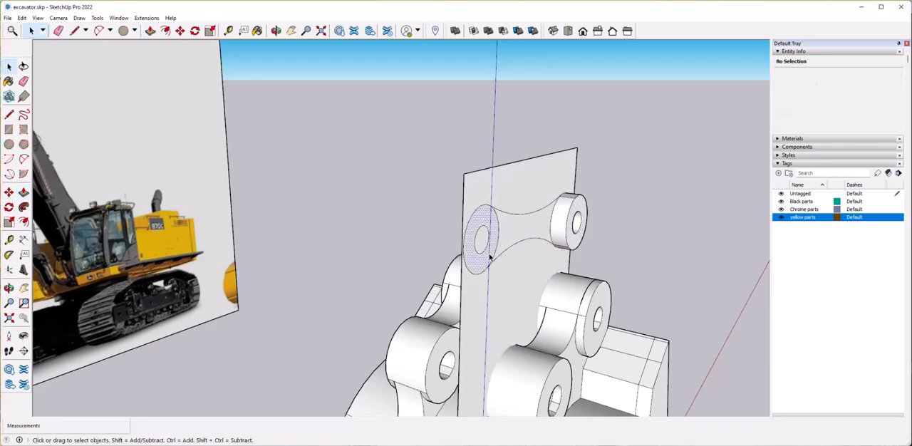
double_click(490, 256)
key(ctrl+z)
click(493, 253)
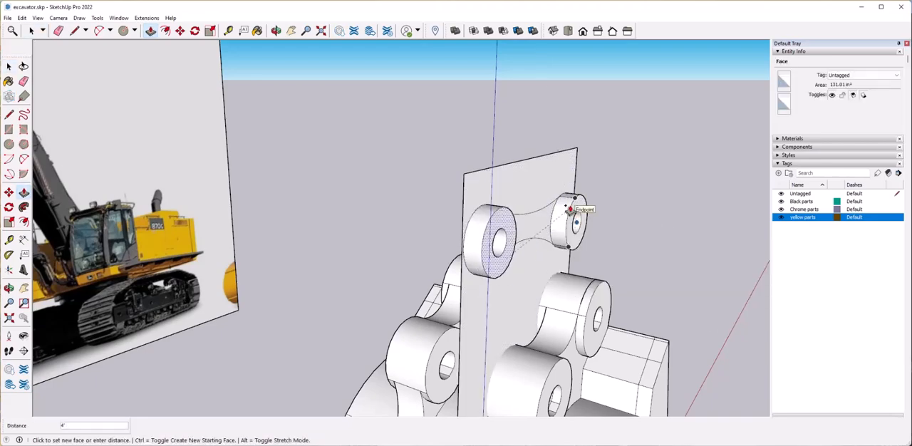
click(572, 211)
key(space)
Extrude the curved web face between the two rings 3 1/16".
middle_drag(509, 299, 452, 322)
scroll(544, 250, up, 3)
click(547, 262)
key(p)
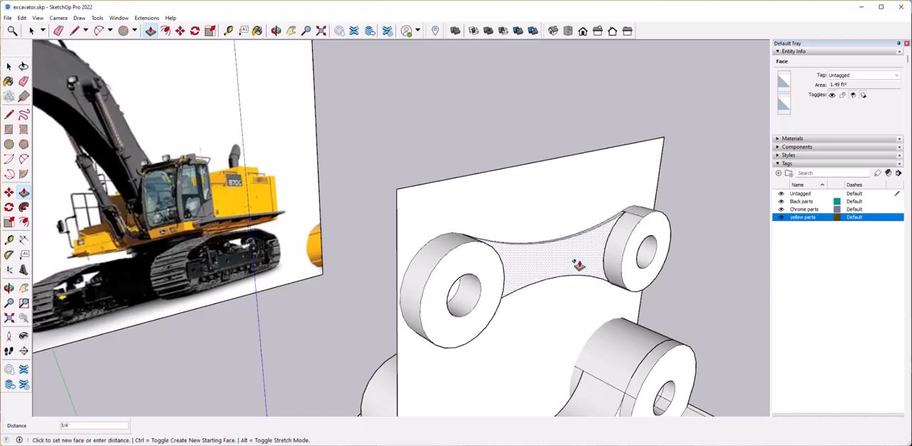
click(492, 321)
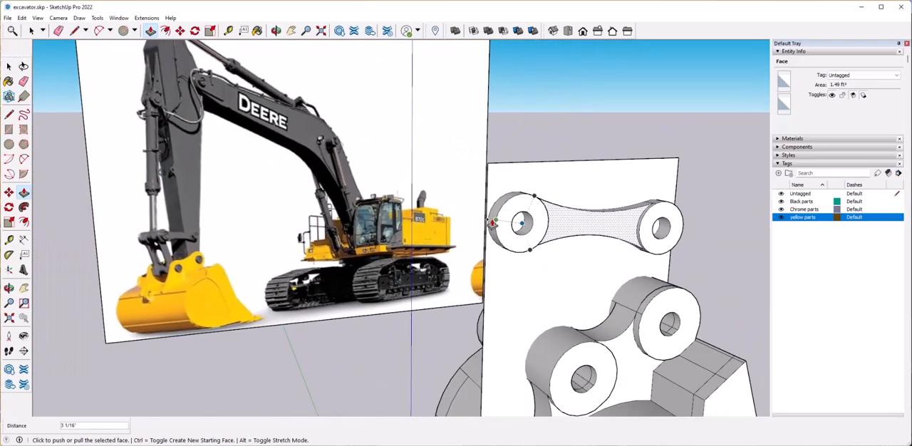
Extend the upright face sideways past the link's larger ring with new lines, and erase the old dividing edge.
key(l)
click(488, 172)
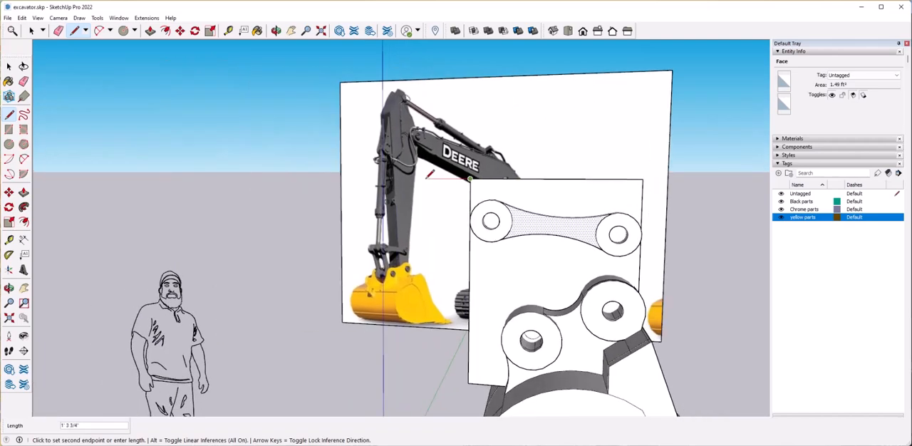
click(470, 283)
key(e)
click(490, 291)
key(space)
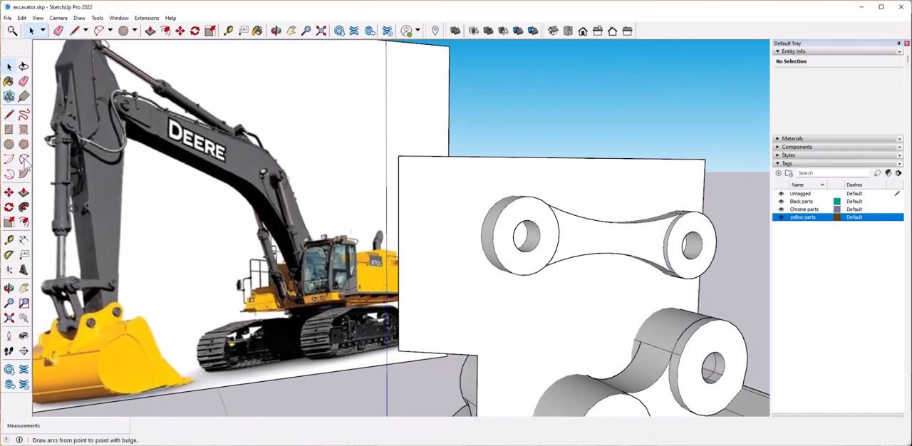
Try to draw a pointed tab beside the ring with two-point arcs, bulging the upper arc 2 1/16".
click(24, 159)
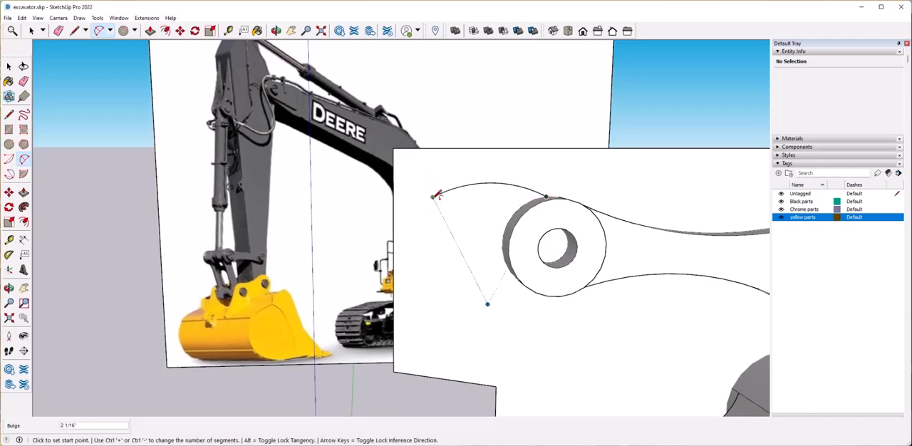
middle_drag(483, 268, 535, 284)
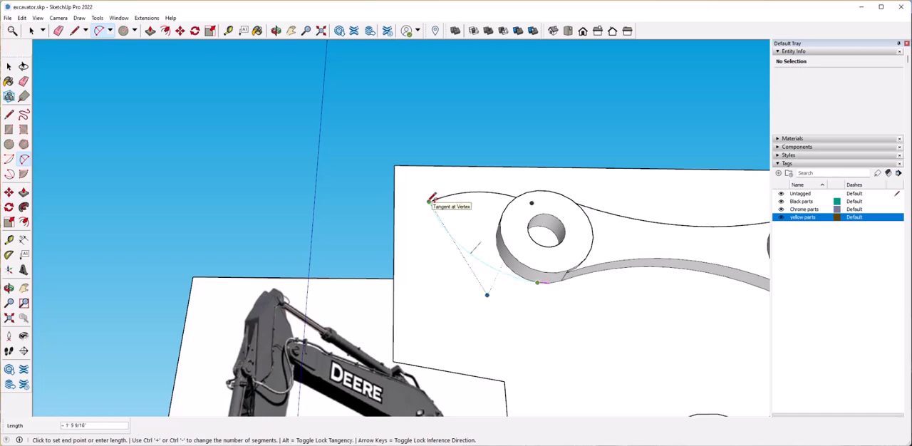
middle_drag(431, 281, 434, 307)
click(436, 325)
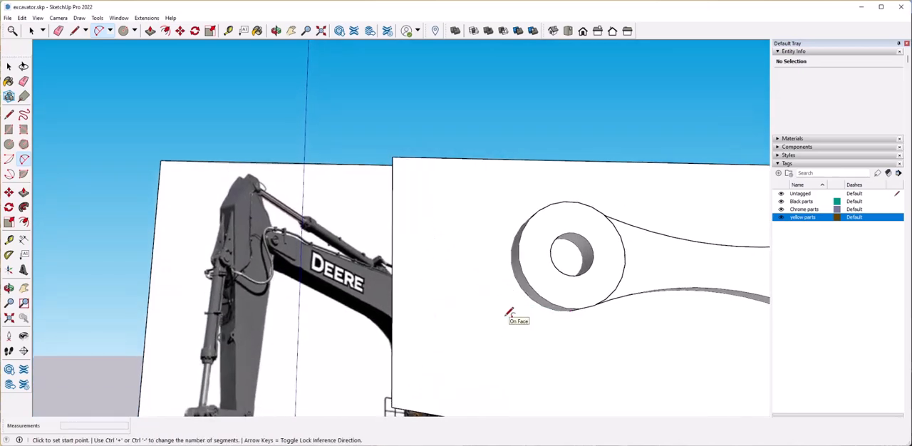
Draw lines about 1' 6" long outward from the ring's top and bottom, and join their ends with a line.
key(l)
middle_drag(551, 314, 503, 266)
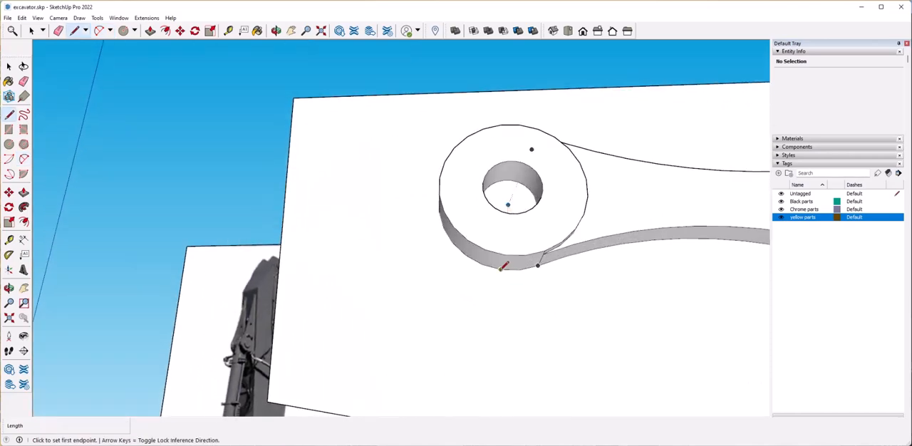
click(310, 266)
middle_drag(312, 266, 445, 272)
key(Escape)
middle_drag(456, 211, 461, 218)
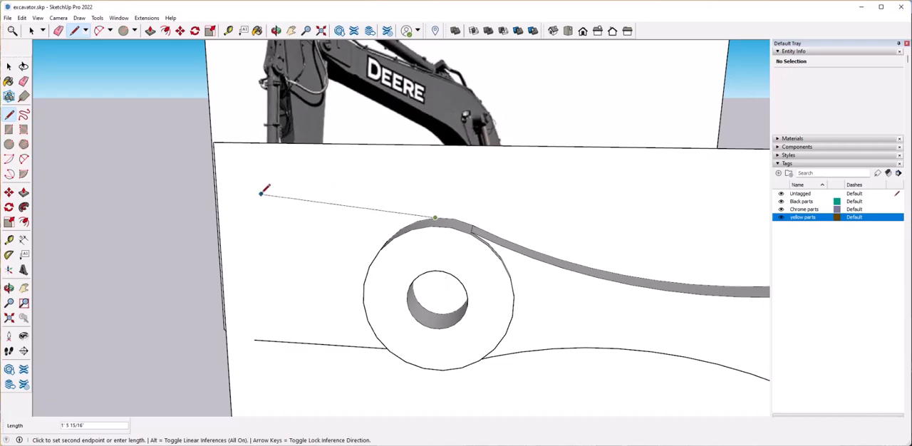
click(254, 340)
scroll(265, 338, down, 3)
middle_drag(265, 338, 334, 317)
Round the tab's outer end with a two-point arc bulging about 5 1/4", and erase the leftover corner lines.
key(a)
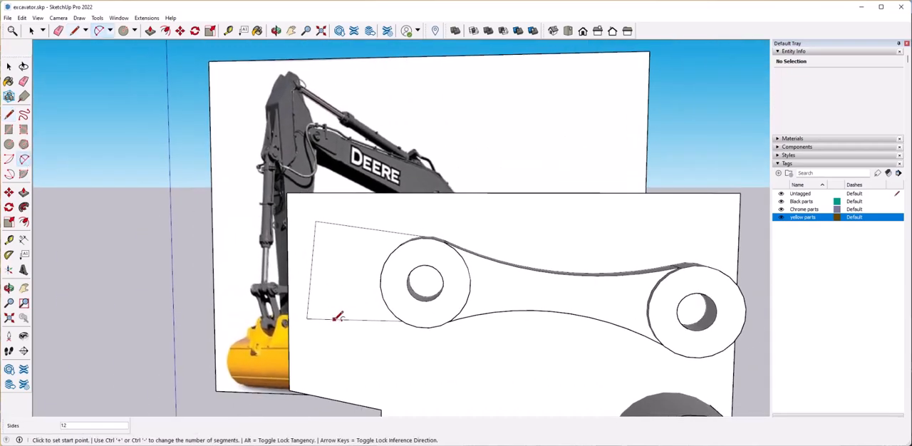
click(326, 269)
scroll(325, 268, up, 2)
scroll(326, 269, down, 1)
key(e)
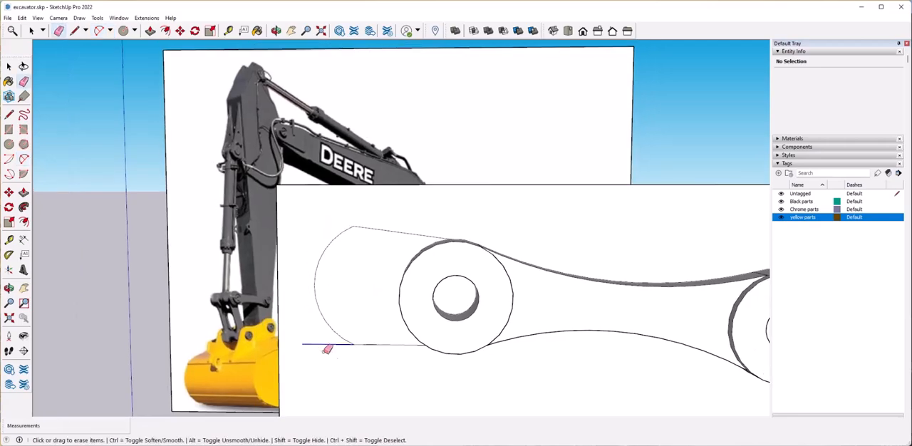
scroll(501, 373, down, 3)
Select the whole two-ring link and place a copy of it off to the side of the upright face.
middle_drag(501, 374, 357, 291)
click(380, 290)
middle_drag(474, 282, 516, 251)
drag(378, 222, 470, 318)
click(553, 259)
middle_drag(471, 319, 430, 298)
key(m)
click(430, 298)
click(243, 305)
key(space)
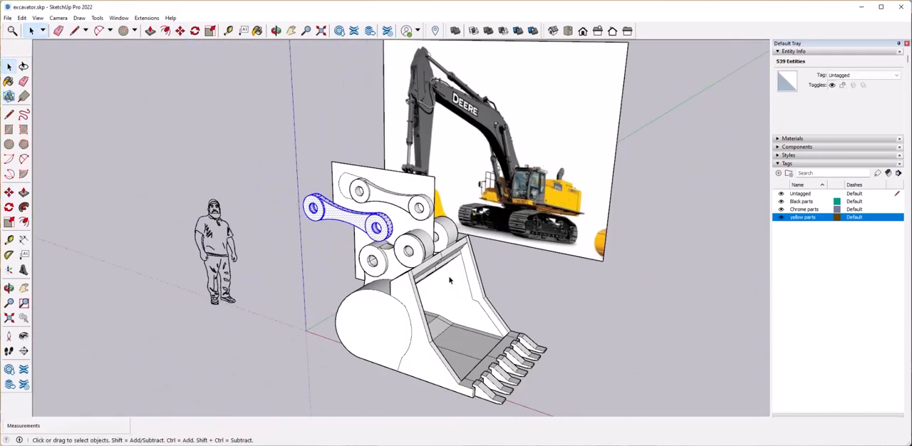
Extrude the rounded tab face beside the ring of the original link.
scroll(537, 291, up, 5)
middle_drag(450, 280, 570, 305)
click(374, 260)
key(p)
click(421, 214)
mouse_move(528, 230)
middle_down()
mouse_move(584, 238)
mouse_move(568, 302)
mouse_move(459, 265)
mouse_move(498, 278)
mouse_move(513, 257)
mouse_move(507, 291)
mouse_move(484, 271)
middle_up()
click(568, 302)
key(space)
Erase the upright construction face and its edges, leaving only the two link pieces above the bucket.
scroll(499, 278, down, 2)
key(e)
mouse_move(478, 178)
middle_down()
mouse_move(420, 264)
mouse_move(444, 289)
middle_up()
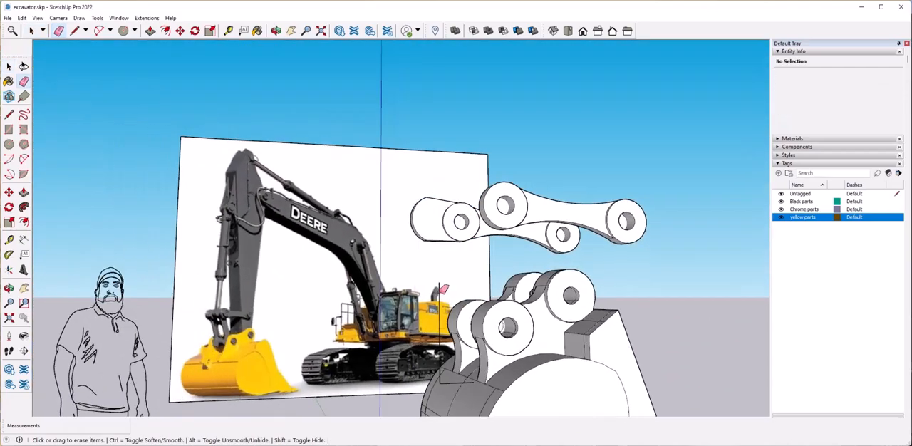
scroll(444, 289, up, 5)
scroll(368, 309, down, 6)
Make each of the two link pieces its own group.
mouse_move(406, 164)
middle_down()
mouse_move(448, 226)
mouse_move(533, 151)
middle_up()
key(space)
click(501, 176)
triple_click(502, 178)
right_click(504, 192)
click(542, 267)
middle_drag(642, 203, 598, 199)
triple_click(595, 197)
right_click(592, 195)
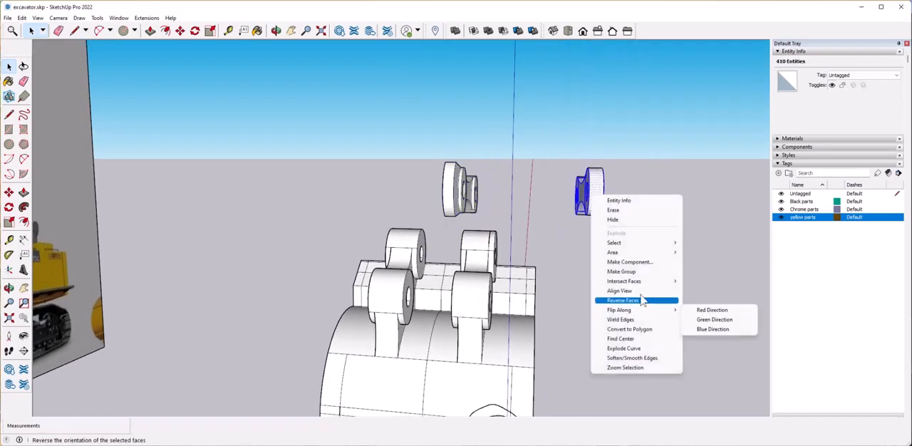
click(621, 271)
Copy the link group across to above the opposite bucket lug, and flip the copy so it mirrors the original.
middle_drag(624, 263, 563, 297)
scroll(489, 228, up, 2)
click(489, 221)
middle_drag(489, 259, 604, 213)
key(m)
key(ctrl)
click(604, 218)
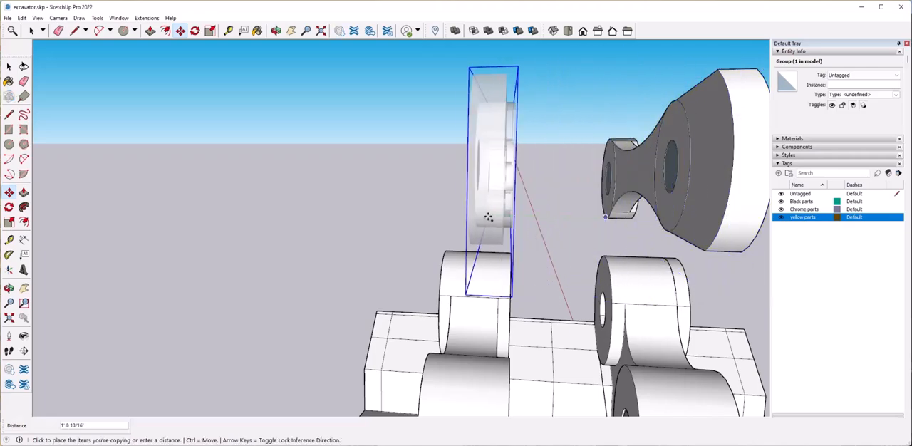
click(488, 194)
right_click(488, 193)
click(599, 325)
Move the mirrored link copy so it lines up above the opposite bucket lug.
middle_drag(599, 325, 506, 229)
click(505, 235)
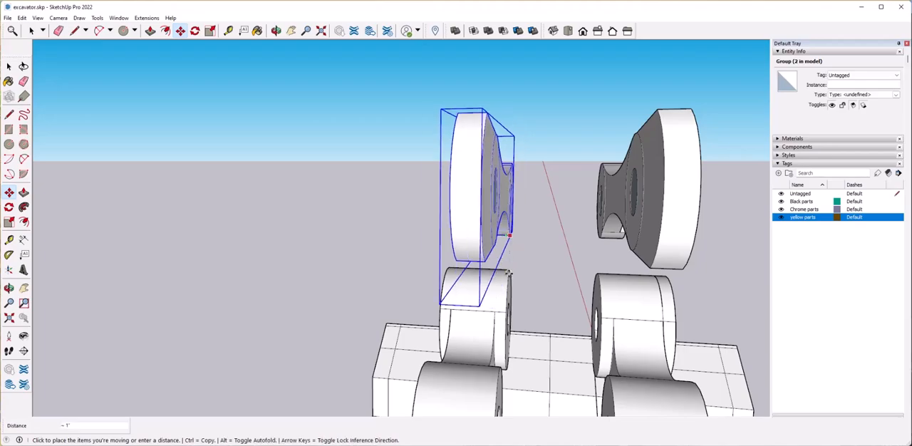
key(space)
Move the original link group into line with the inner arm above its bucket lug.
middle_drag(545, 248, 622, 259)
scroll(518, 303, down, 5)
click(569, 247)
scroll(570, 263, up, 3)
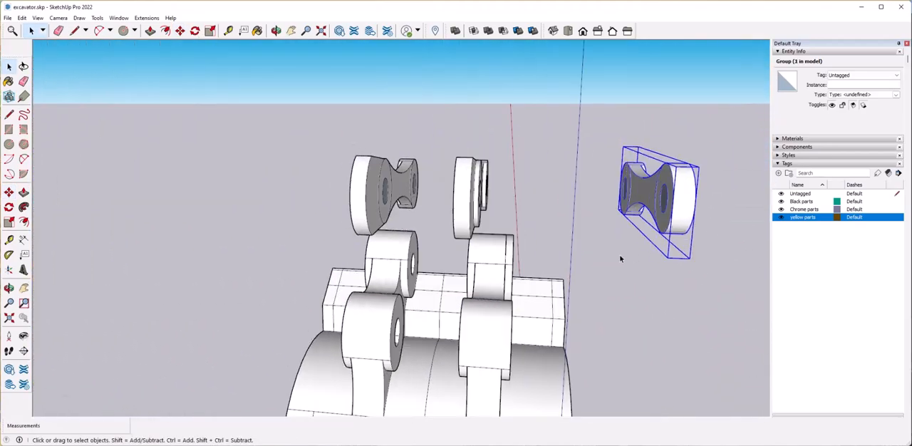
key(m)
click(663, 237)
middle_drag(474, 232, 446, 306)
click(447, 261)
scroll(445, 306, up, 4)
click(445, 307)
click(546, 261)
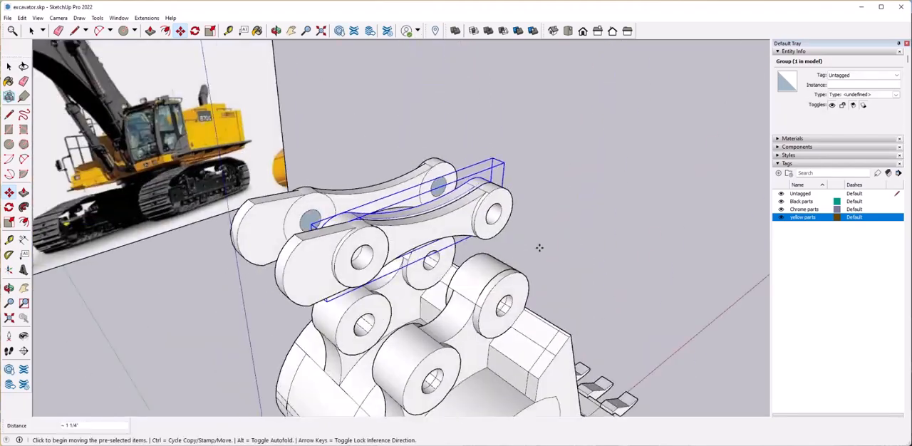
middle_drag(539, 248, 442, 196)
Rotate the inner arm about the centre of its upper ring so its lower ring meets the bucket lug's hole.
click(195, 31)
scroll(335, 204, up, 4)
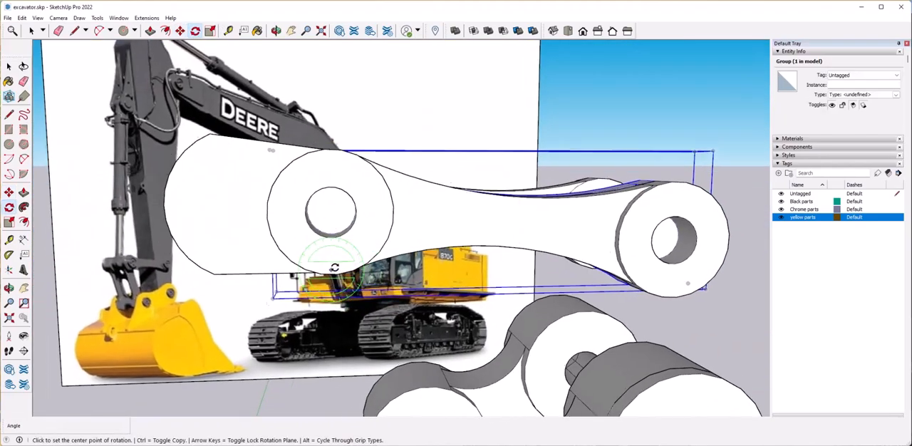
click(530, 203)
scroll(521, 214, down, 4)
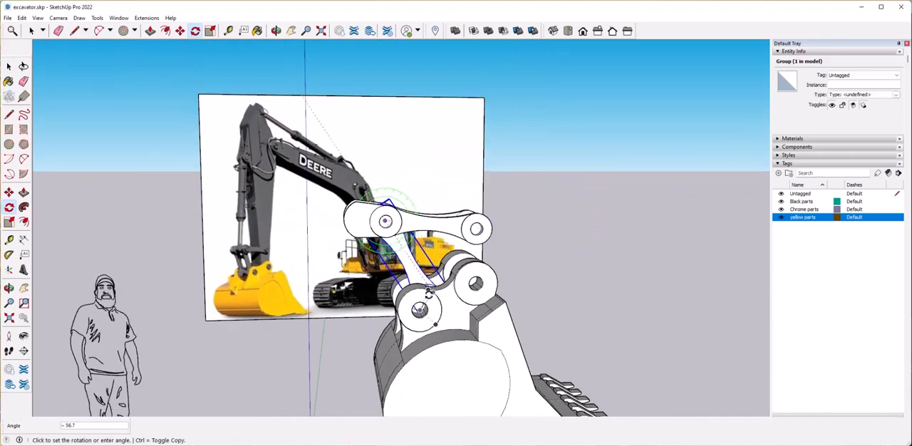
scroll(424, 268, up, 5)
scroll(425, 267, up, 2)
click(442, 251)
scroll(563, 246, down, 8)
middle_drag(576, 246, 548, 213)
key(space)
Copy the rotated arm across about 8 7/16" to the inner side of the opposite link, and flip the copy to mirror it.
click(548, 213)
middle_drag(427, 232, 592, 245)
scroll(418, 261, up, 6)
click(457, 213)
scroll(457, 212, up, 2)
middle_drag(458, 212, 452, 221)
key(m)
click(474, 168)
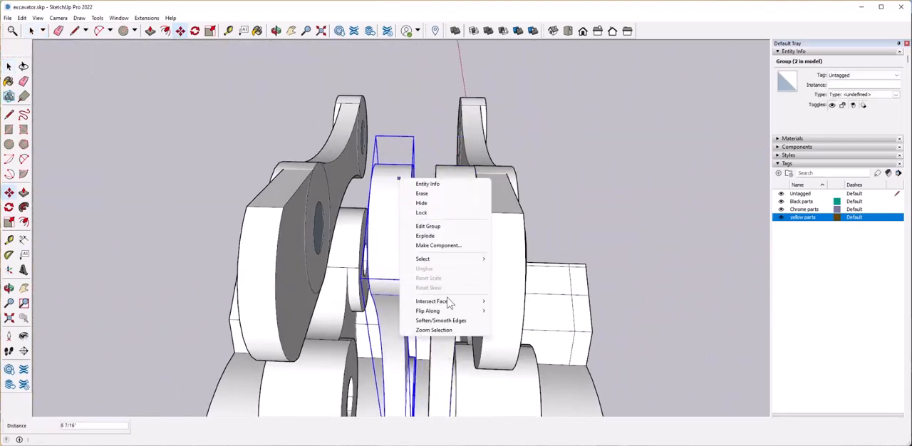
click(520, 321)
middle_drag(498, 259, 388, 236)
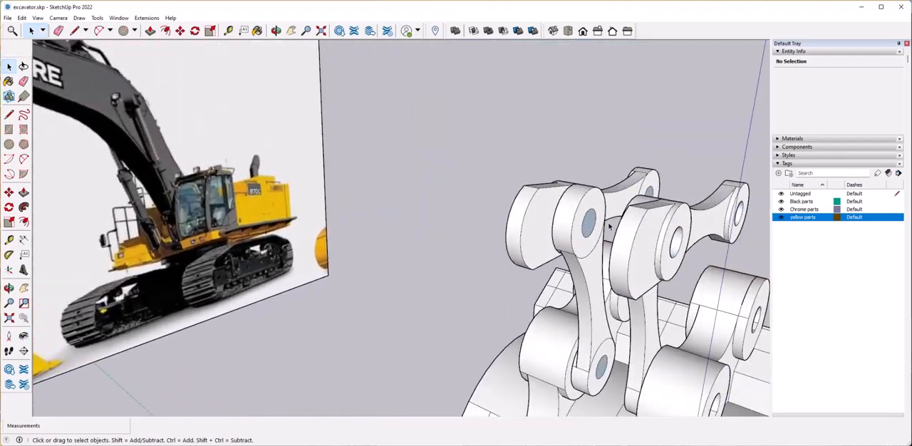
Open the front link group and draw a line across the hole of its tab-end ring to fill it with a face.
click(592, 228)
double_click(592, 228)
click(619, 252)
scroll(561, 238, up, 6)
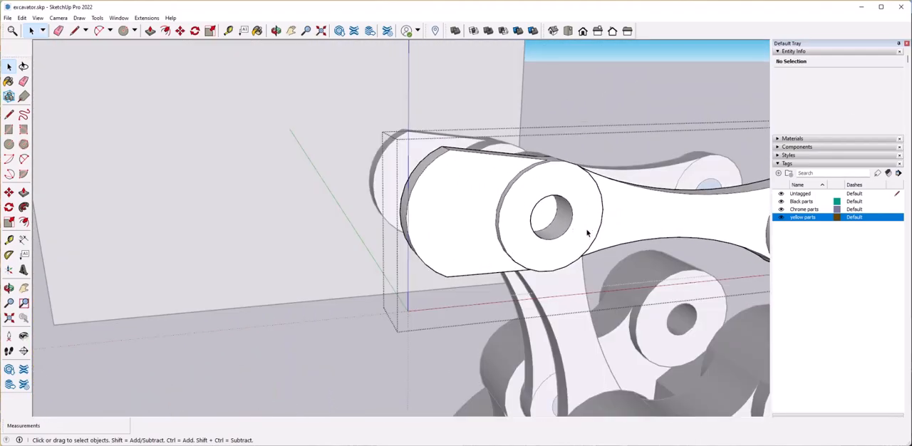
click(579, 256)
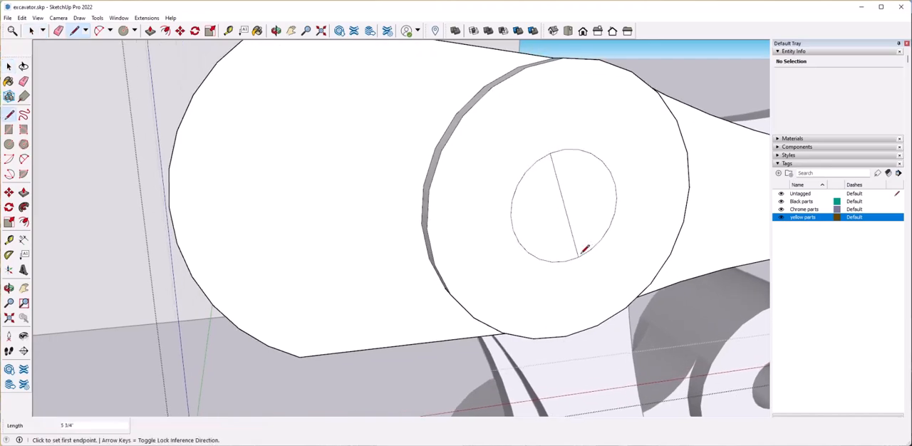
key(space)
Extrude the circular face in the tab-end ring inward to start the upper pin.
click(578, 218)
middle_drag(579, 218, 564, 218)
key(p)
click(564, 219)
click(576, 221)
key(space)
Turn on the X-ray face style and check how far the upper pin reaches through the arms and links.
click(38, 17)
mouse_move(61, 157)
click(136, 157)
scroll(632, 222, up, 5)
mouse_move(629, 224)
middle_down()
mouse_move(751, 212)
mouse_move(630, 218)
middle_up()
click(623, 225)
key(p)
key(space)
scroll(715, 243, down, 8)
middle_drag(714, 242, 587, 163)
scroll(503, 211, up, 3)
middle_drag(503, 212, 517, 238)
key(Escape)
Open the group holding the upper pin and extrude its end face so it passes through the upper rings.
double_click(580, 224)
scroll(552, 214, up, 6)
click(517, 238)
scroll(517, 238, down, 6)
key(p)
middle_drag(343, 229, 235, 240)
click(237, 239)
key(space)
Turn the X-ray face style off to show the model with solid faces.
middle_drag(355, 225, 569, 255)
click(533, 276)
middle_drag(533, 276, 456, 285)
click(37, 18)
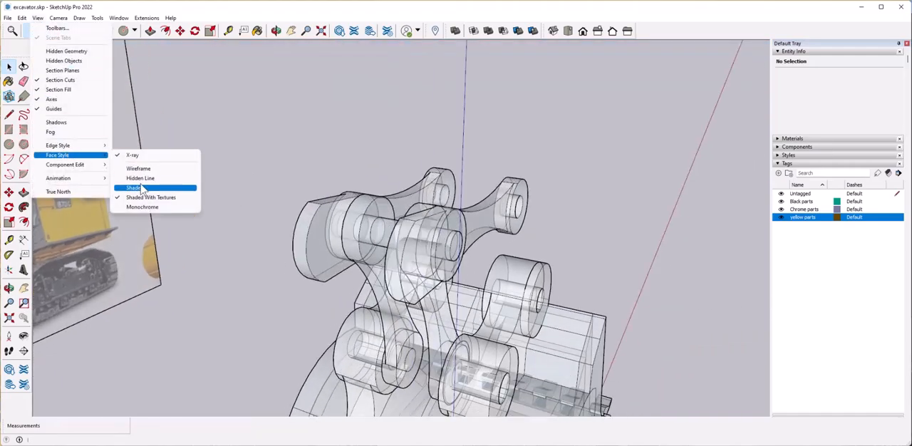
click(141, 157)
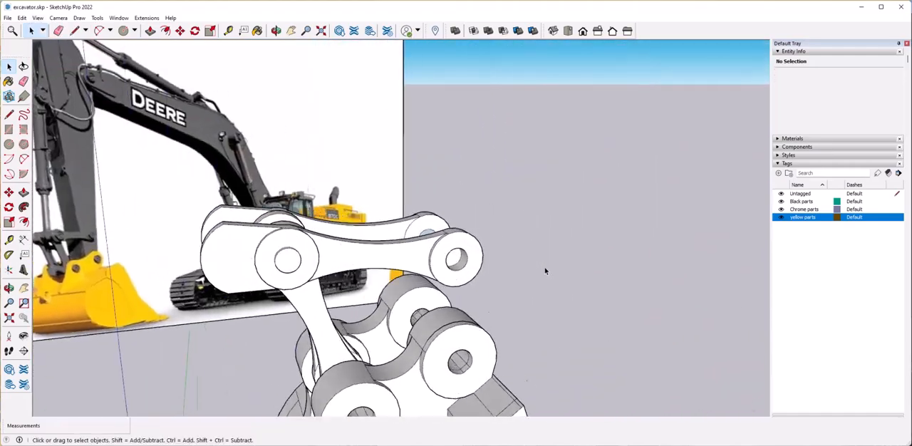
Inside the inner arm group, extrude the circular face of the lower ring through the opposite arm and out past the bucket lug.
middle_drag(546, 271, 492, 245)
scroll(403, 275, up, 5)
click(369, 261)
middle_drag(368, 261, 387, 190)
scroll(357, 261, up, 4)
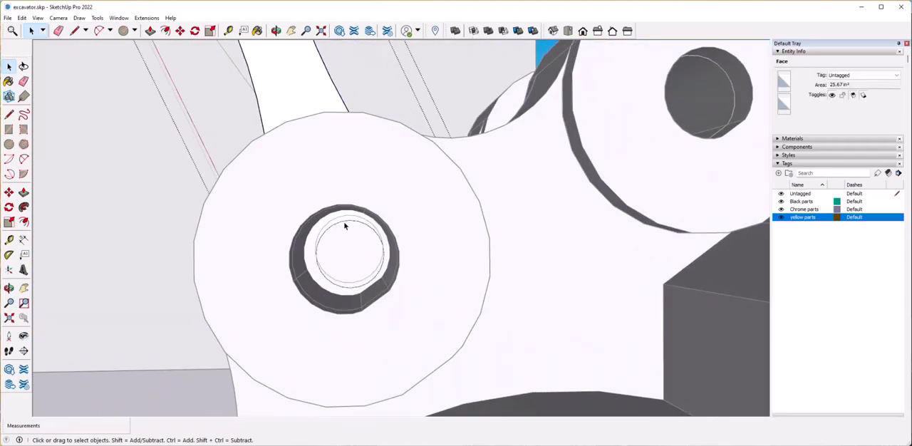
middle_drag(345, 243, 359, 268)
double_click(324, 193)
scroll(323, 193, down, 4)
middle_drag(324, 194, 499, 313)
click(401, 287)
middle_drag(401, 288, 444, 273)
scroll(486, 278, down, 4)
scroll(446, 274, up, 5)
click(462, 289)
click(440, 314)
middle_drag(440, 314, 513, 358)
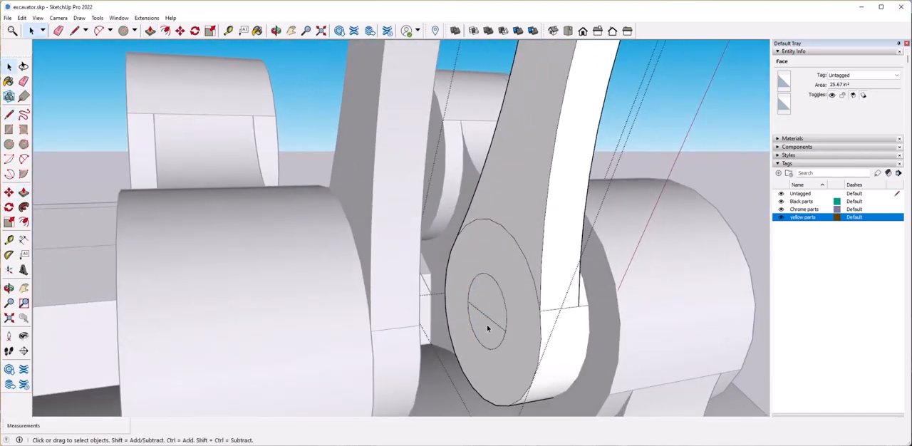
key(p)
click(485, 318)
middle_drag(485, 317, 360, 316)
click(361, 316)
key(space)
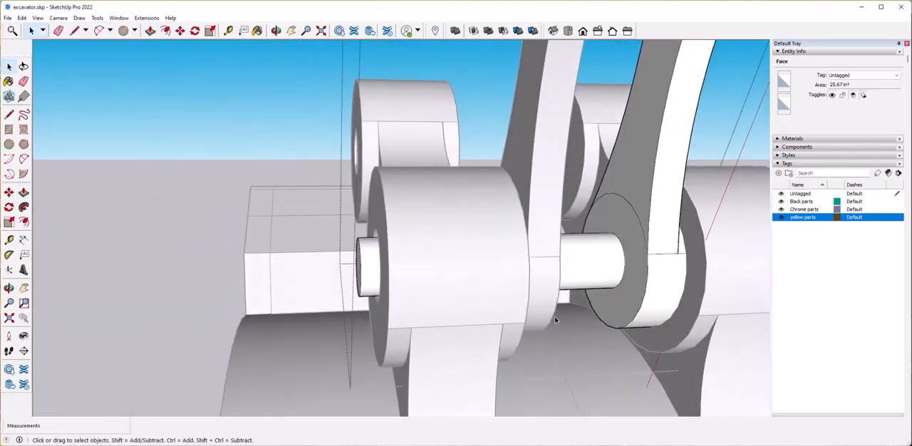
Copy the lower pin from the arm's lug hole to the centre of the bucket's other lug hole.
scroll(268, 250, down, 5)
middle_drag(235, 247, 330, 228)
drag(264, 233, 331, 303)
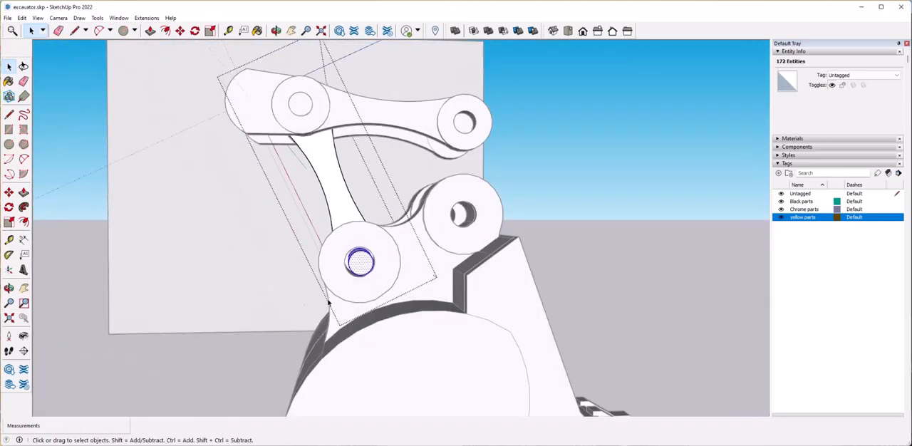
scroll(329, 303, up, 2)
middle_drag(329, 303, 343, 267)
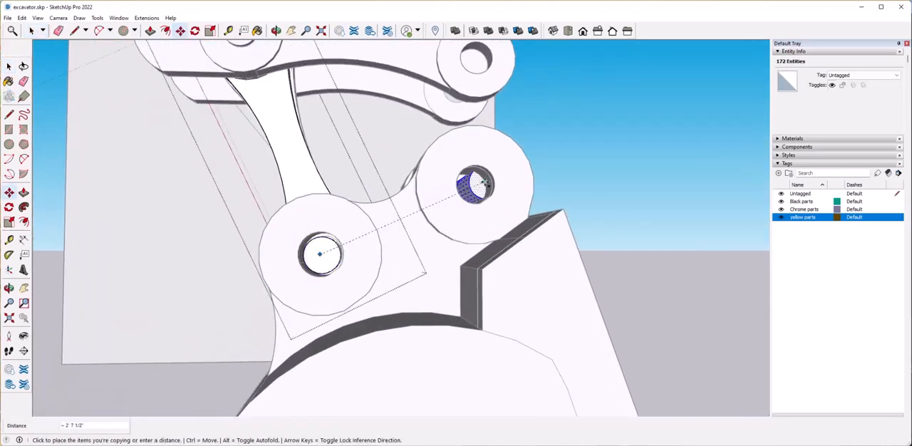
middle_drag(485, 211, 300, 212)
key(ctrl)
Slide the copied pin about 1 9/16" along its axis so its end projects past the lug.
click(375, 204)
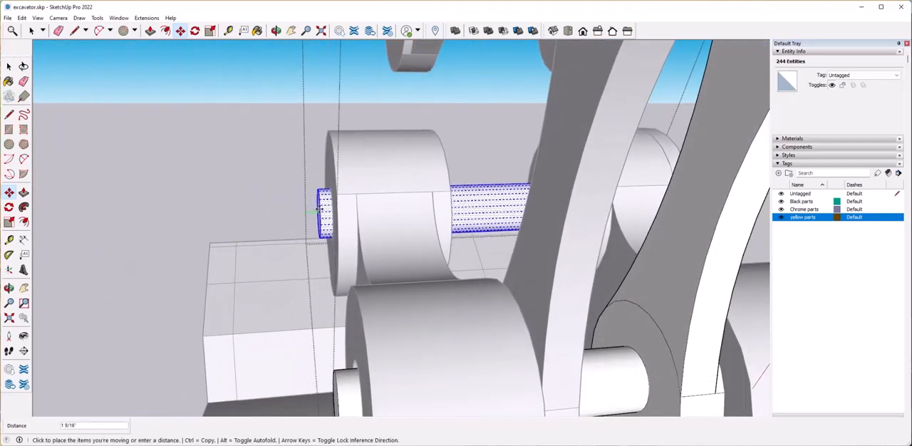
scroll(551, 361, down, 5)
middle_drag(551, 360, 520, 307)
click(523, 189)
Extend the lug pins on the near side so they project beyond the outer faces of the lugs.
middle_drag(456, 307, 348, 298)
scroll(347, 298, up, 5)
double_click(348, 295)
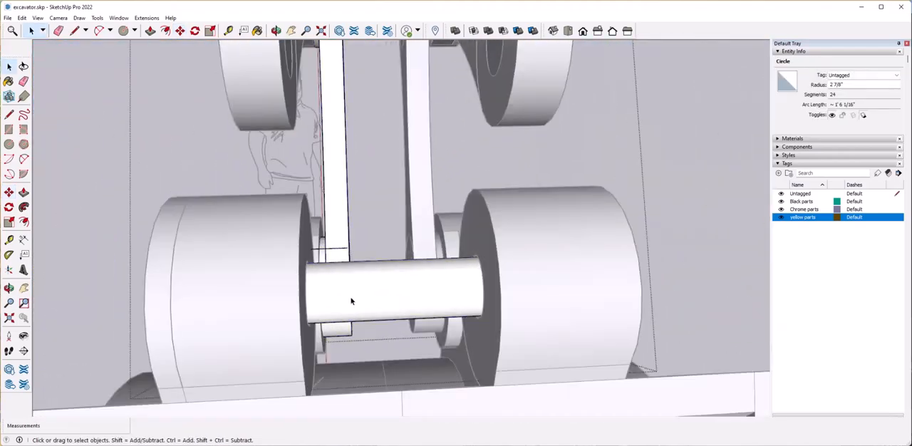
click(406, 232)
scroll(409, 231, down, 4)
middle_drag(428, 234, 370, 253)
scroll(381, 253, up, 6)
scroll(373, 314, down, 6)
middle_drag(373, 314, 436, 254)
click(546, 342)
double_click(469, 303)
scroll(436, 254, up, 2)
drag(501, 334, 503, 334)
middle_drag(503, 321, 468, 351)
scroll(468, 351, up, 1)
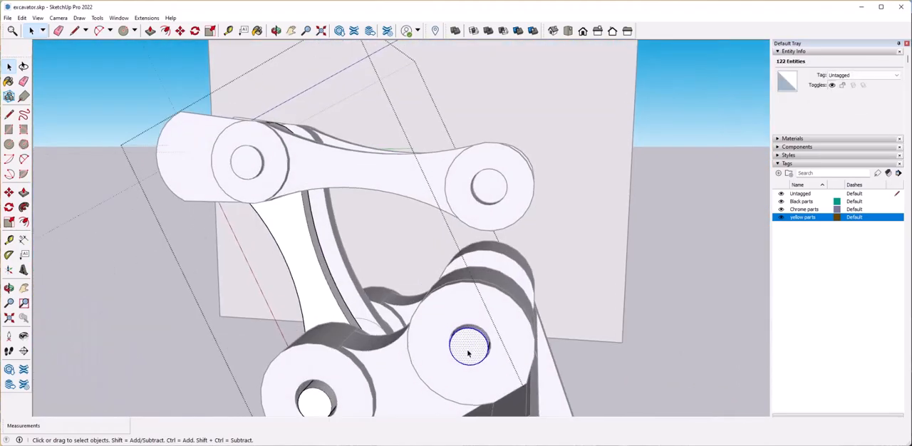
click(684, 361)
scroll(685, 361, down, 6)
Open the link group and extrude the circular face of its free end across to the outer side of the opposite link.
middle_drag(541, 331, 424, 307)
click(313, 207)
scroll(356, 235, up, 1)
middle_drag(357, 236, 464, 267)
scroll(311, 291, up, 2)
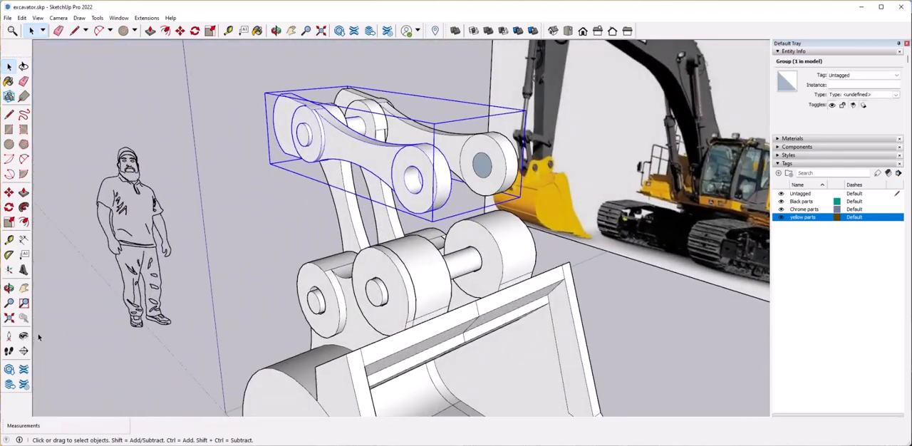
middle_drag(436, 187, 378, 208)
double_click(267, 163)
click(266, 163)
scroll(267, 163, up, 4)
middle_drag(250, 171, 285, 189)
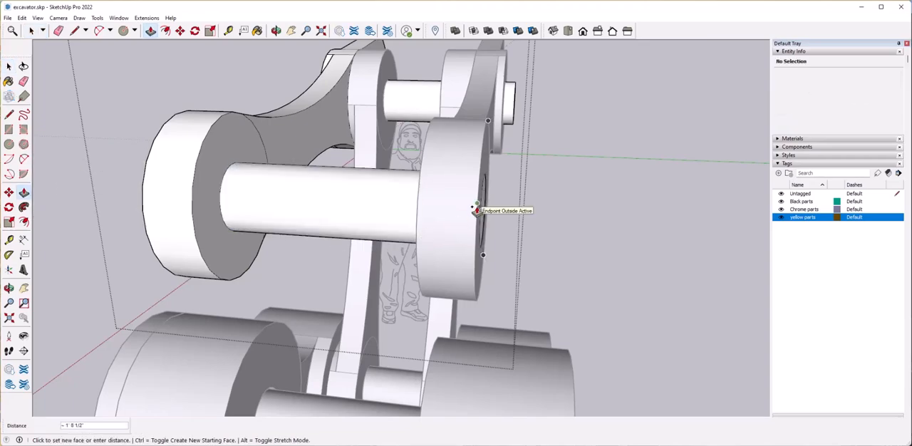
click(476, 211)
middle_drag(476, 211, 470, 234)
Extend the other end of the free-end pin outward to match the projection of the tab-end pin.
click(572, 123)
middle_drag(572, 123, 422, 287)
click(444, 276)
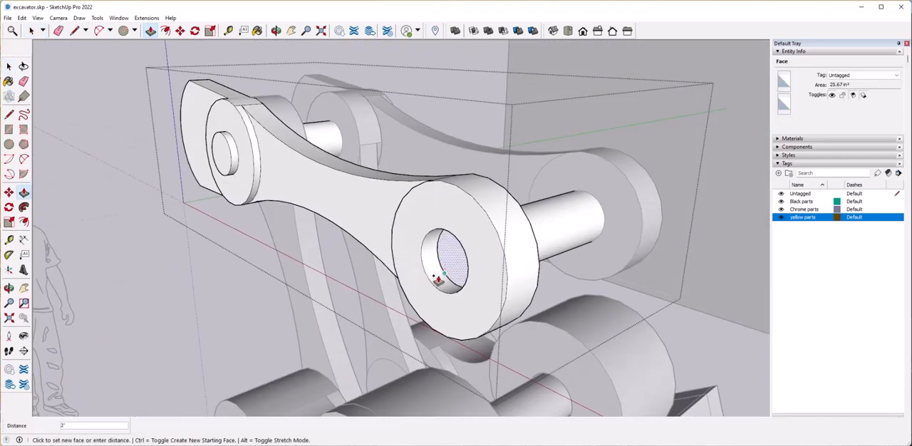
click(238, 177)
scroll(316, 218, down, 5)
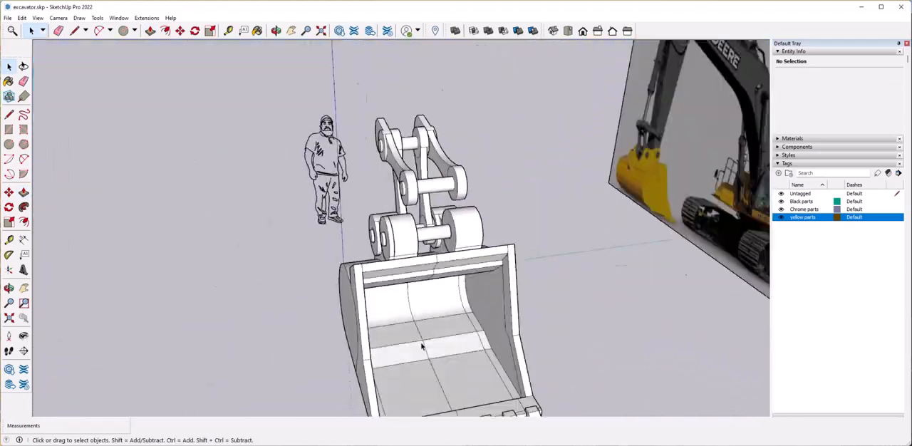
Assign the bucket group to the yellow parts tag.
click(399, 286)
click(500, 357)
click(862, 75)
click(846, 106)
Open the bucket group, select one side's pair of lugs, and try to shift them along the green axis.
double_click(361, 290)
drag(356, 225, 384, 250)
middle_drag(422, 298, 559, 333)
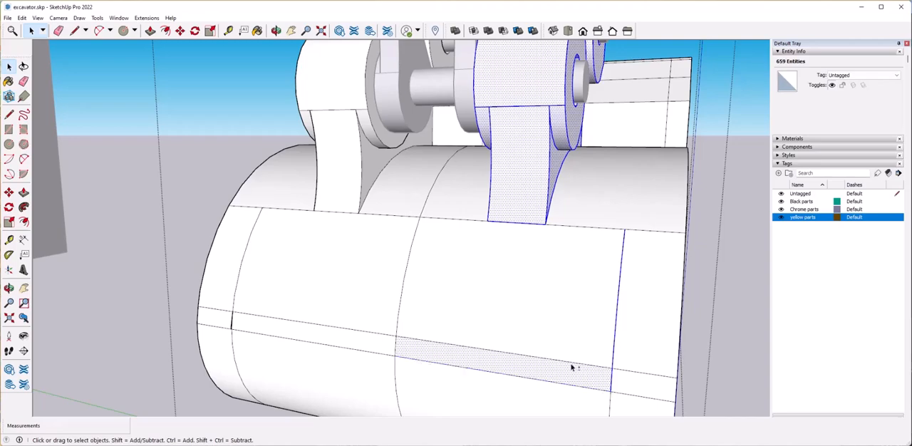
middle_drag(541, 339, 465, 333)
click(448, 324)
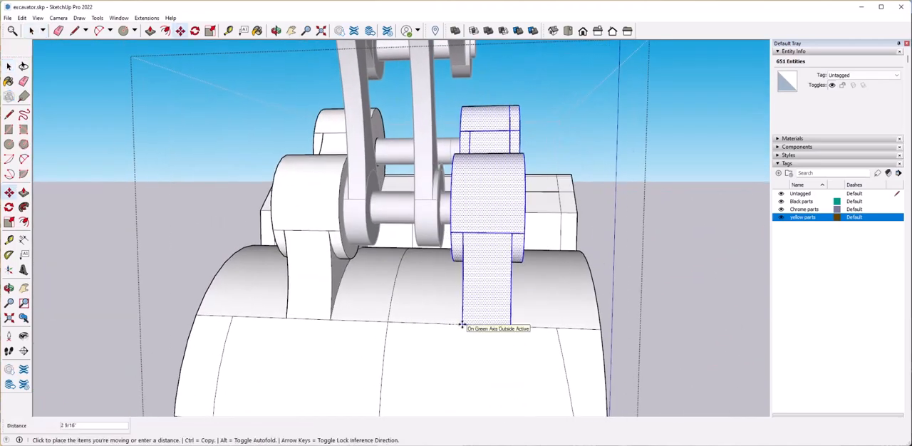
scroll(462, 324, down, 3)
click(435, 307)
Turn on X-ray view and remove the bucket's curved-back faces and edges from the selection, keeping only the lug pair.
middle_drag(434, 307, 302, 343)
click(39, 18)
mouse_move(72, 154)
click(146, 156)
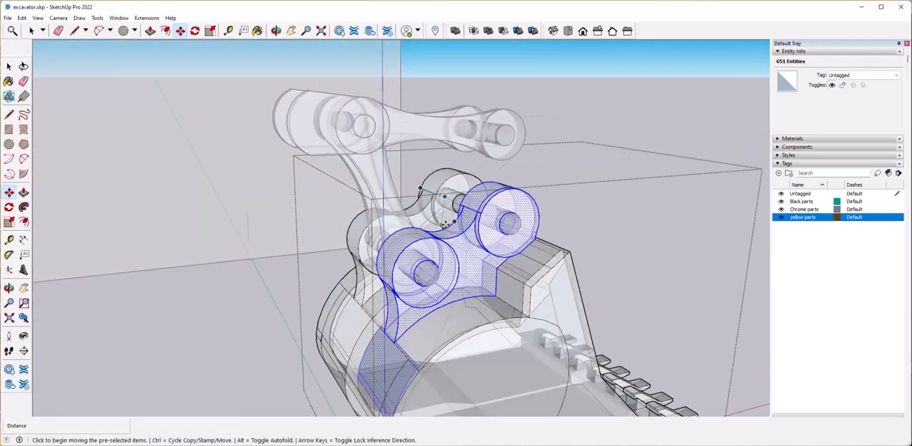
scroll(389, 259, up, 6)
mouse_move(388, 261)
middle_down()
mouse_move(420, 273)
mouse_move(398, 267)
middle_up()
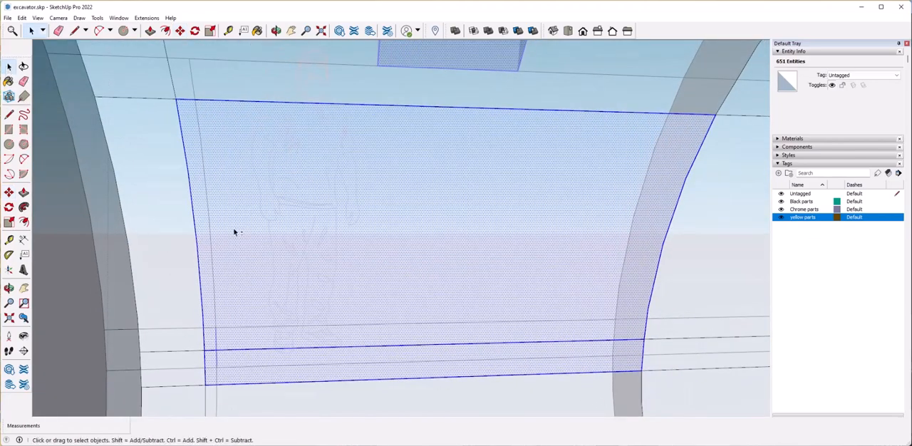
shift+click(237, 231)
shift+click(181, 130)
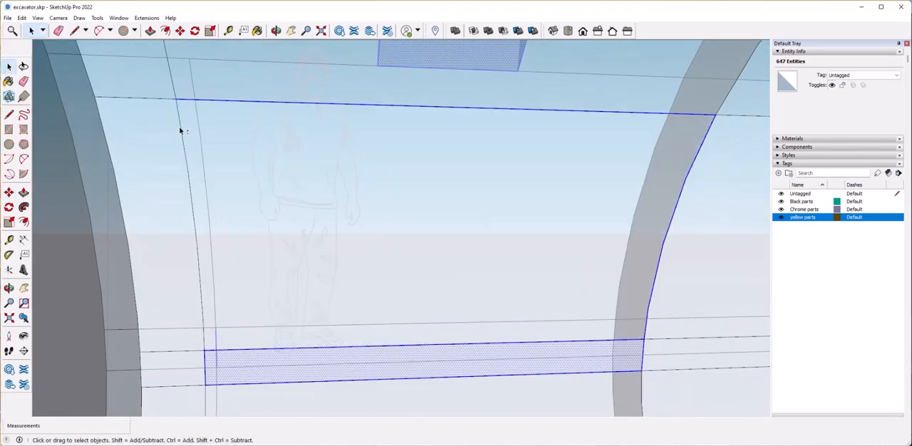
shift+click(206, 370)
shift+click(217, 350)
Group the selected pair of lugs and turn X-ray view off.
scroll(462, 255, down, 8)
middle_drag(461, 255, 524, 298)
click(37, 19)
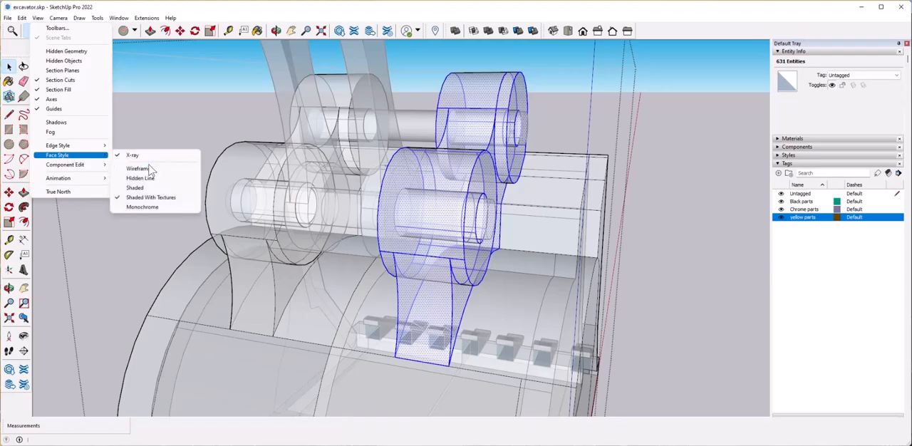
click(132, 155)
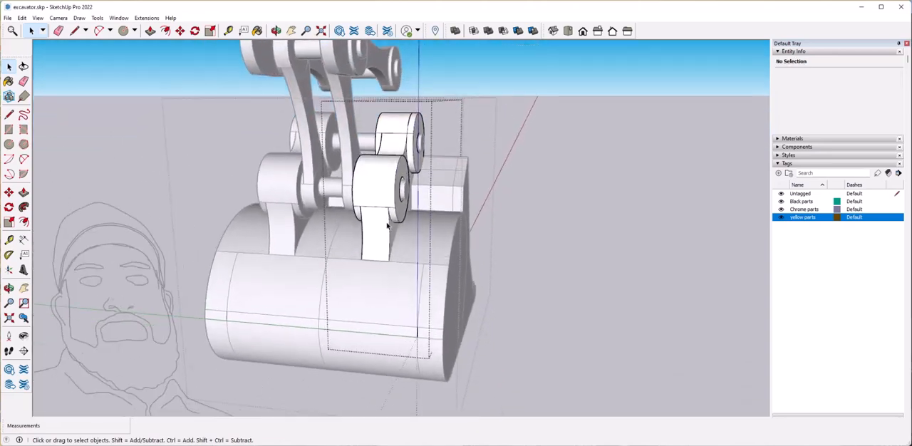
Move the lug group along the green axis clear of the bucket, about 3' 11 3/8".
click(391, 321)
click(390, 321)
click(361, 169)
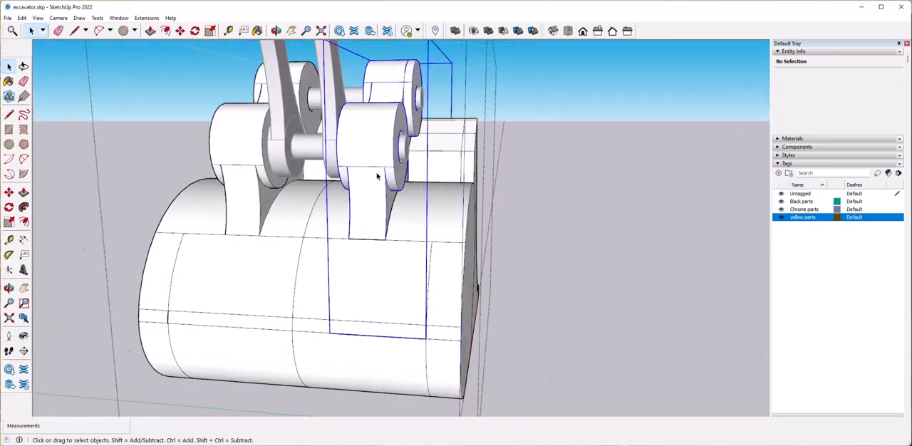
middle_drag(360, 169, 337, 350)
scroll(338, 350, up, 3)
scroll(337, 350, down, 2)
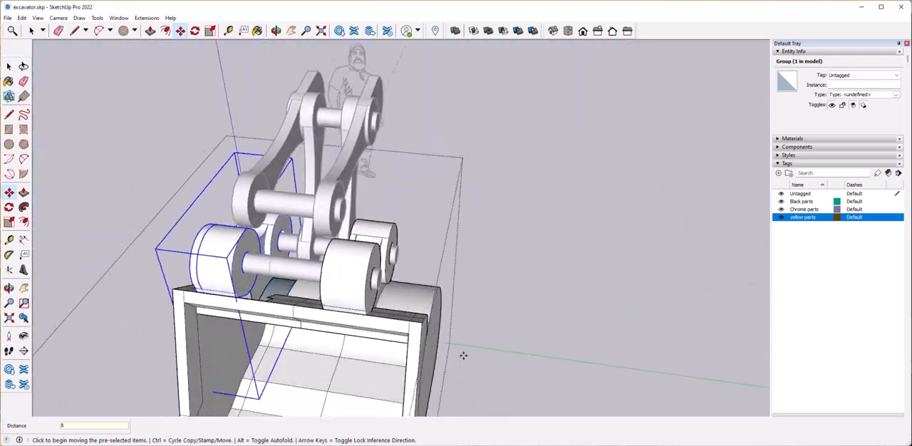
click(308, 308)
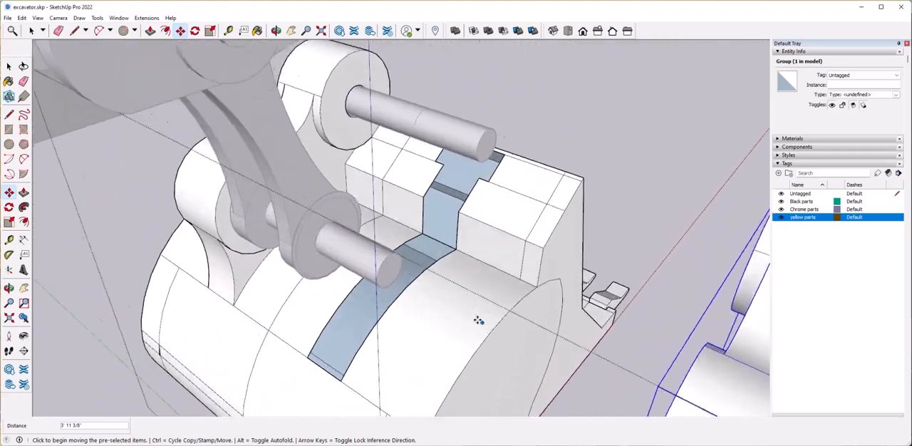
Fill the gap in the bucket's curved back with lines between opposite endpoints, and erase the stray diagonal edge.
key(space)
click(441, 295)
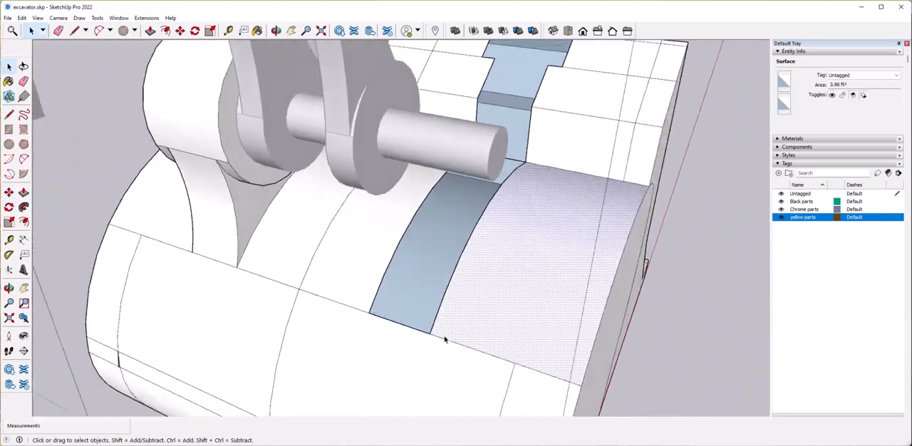
click(405, 320)
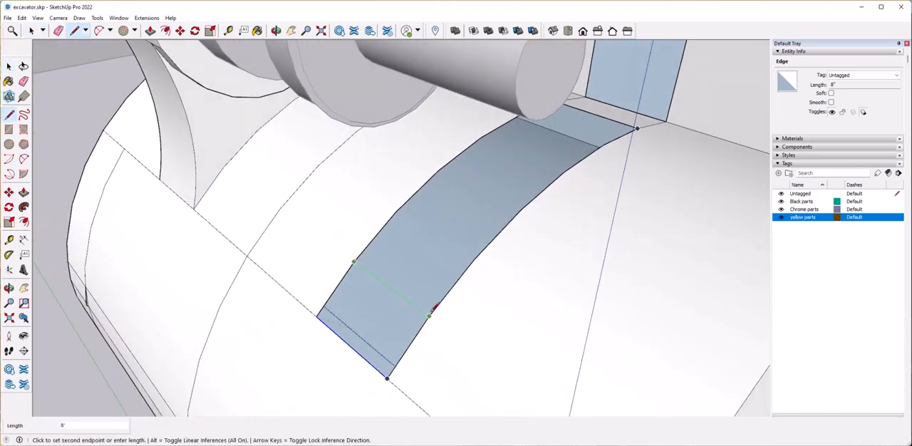
click(429, 316)
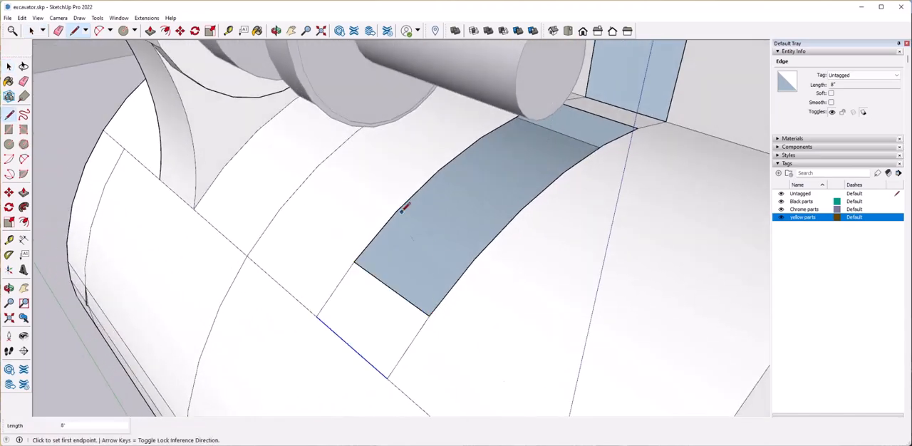
click(474, 258)
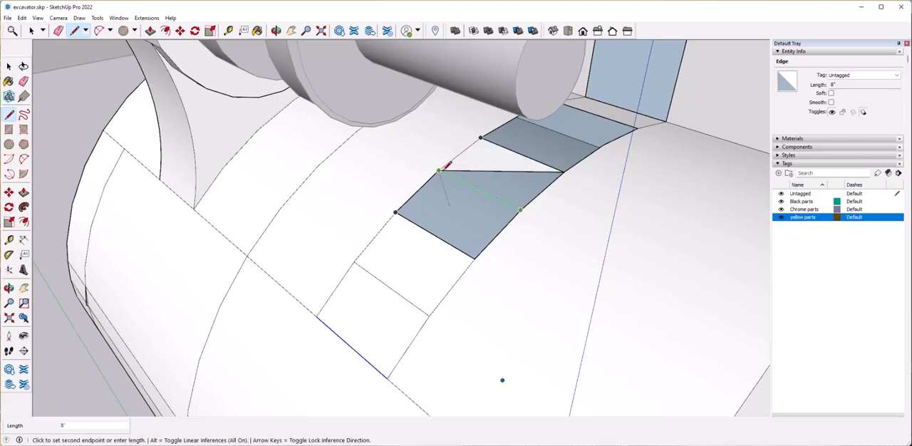
click(440, 171)
click(570, 333)
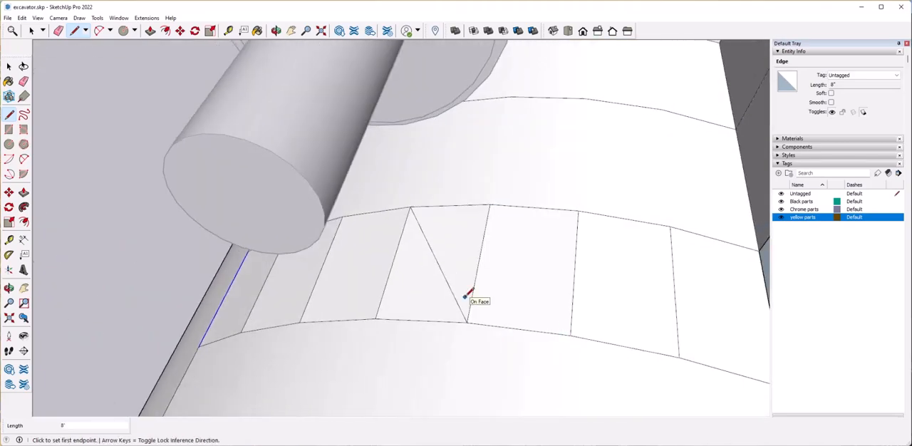
drag(453, 288, 546, 282)
key(ctrl+z)
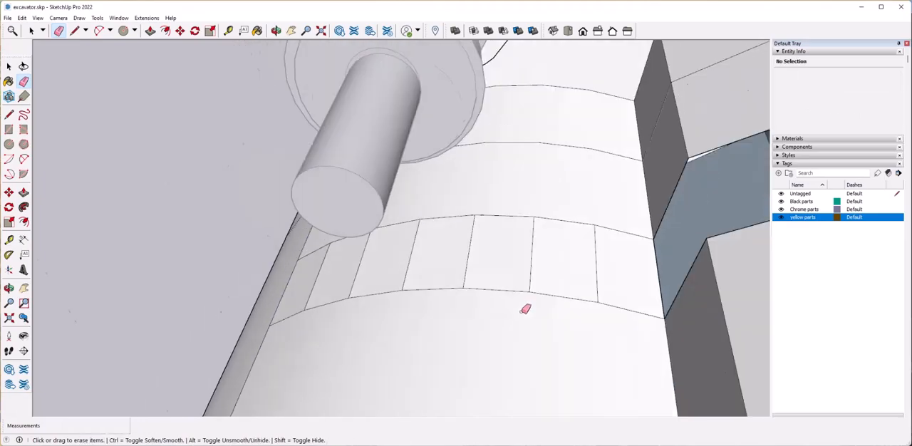
Draw a line across the front corner of the gap in the bucket's raised ledge to rebuild its faces.
key(l)
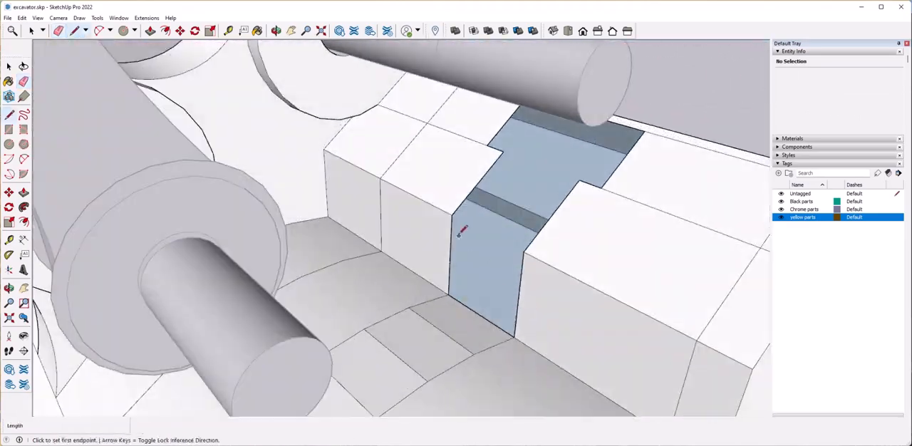
click(524, 250)
key(Delete)
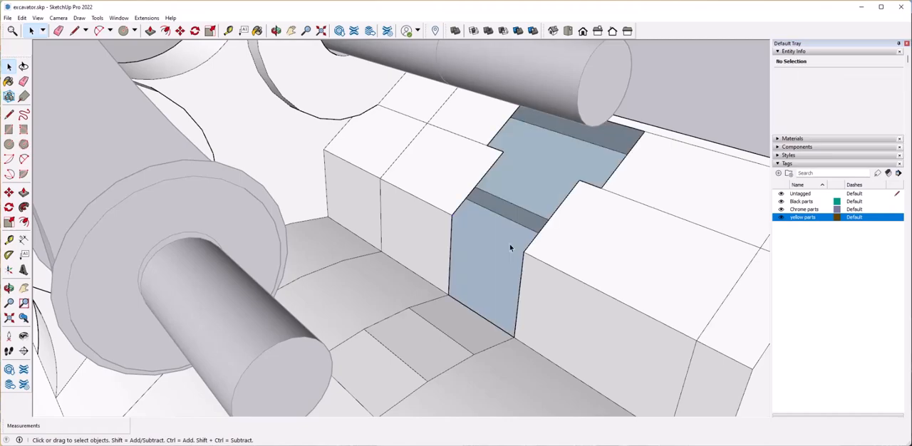
click(452, 215)
click(524, 251)
scroll(526, 250, down, 10)
mouse_move(526, 250)
middle_down()
mouse_move(549, 348)
mouse_move(533, 336)
mouse_move(556, 292)
mouse_move(547, 289)
middle_up()
Delete stray geometry around the filled gaps and redraw the missing edge to close the ledge's vertical face.
key(space)
scroll(533, 336, up, 3)
click(435, 228)
drag(481, 308, 483, 309)
middle_drag(483, 309, 540, 318)
key(Delete)
scroll(540, 318, up, 3)
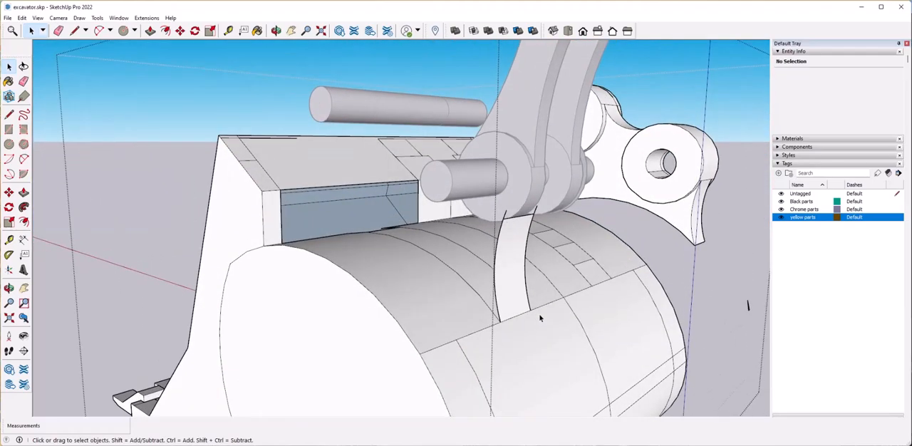
mouse_move(528, 270)
middle_down()
mouse_move(497, 267)
mouse_move(462, 342)
mouse_move(440, 297)
mouse_move(443, 307)
middle_up()
key(l)
click(491, 292)
key(space)
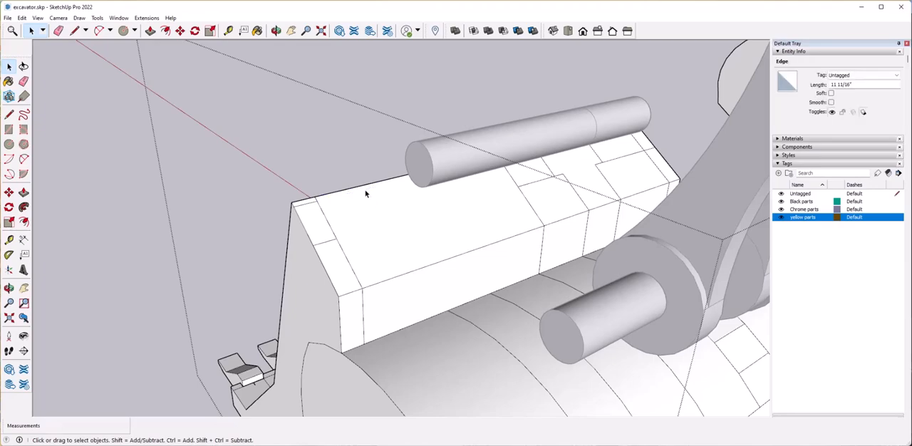
key(Delete)
Erase the leftover seam edges across the ledge's sloped and vertical faces and the small outlines at both ends.
scroll(362, 264, down, 3)
middle_drag(362, 264, 362, 262)
scroll(428, 258, up, 4)
middle_drag(428, 259, 377, 220)
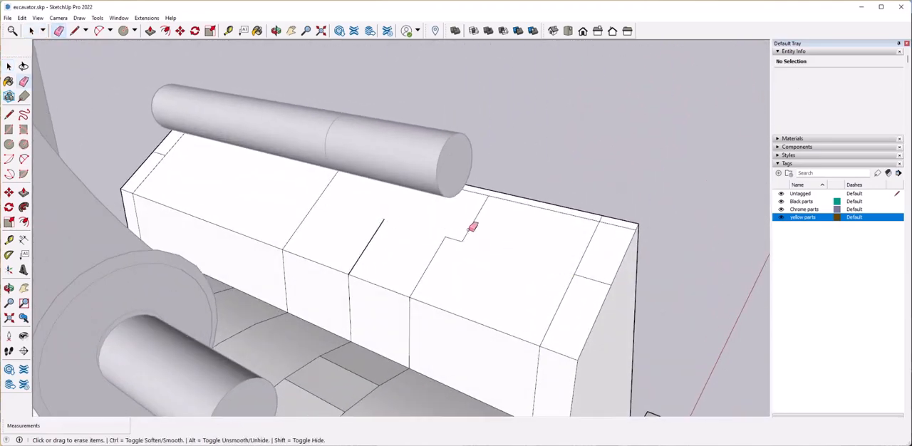
click(485, 208)
mouse_move(485, 207)
middle_down()
mouse_move(463, 234)
mouse_move(524, 206)
middle_up()
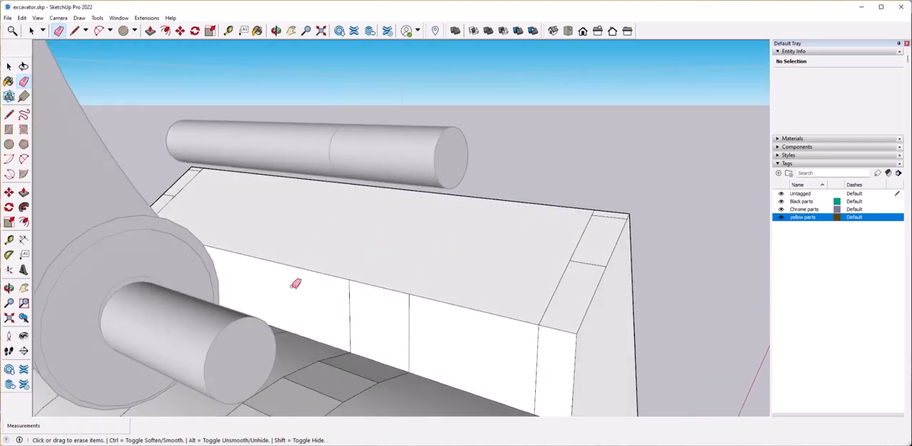
click(413, 325)
middle_drag(413, 326, 507, 360)
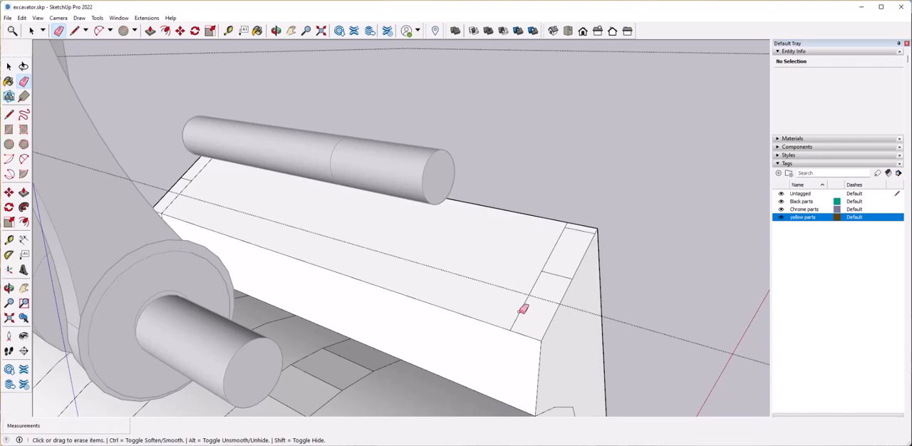
middle_drag(575, 227, 432, 298)
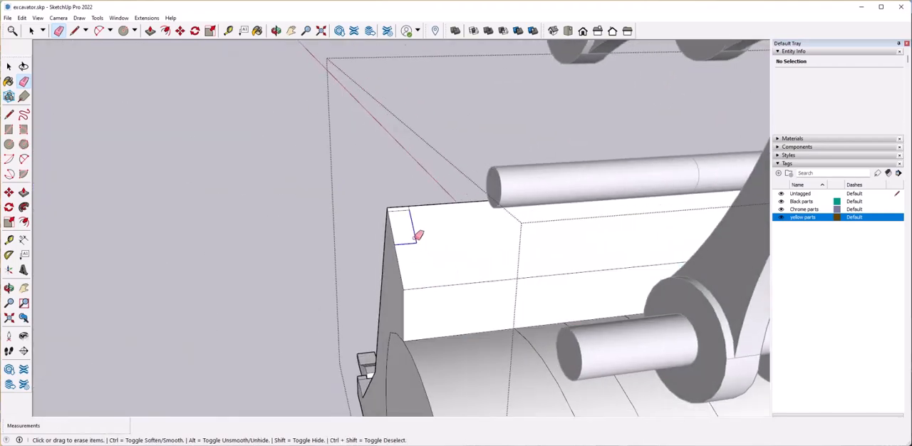
click(408, 209)
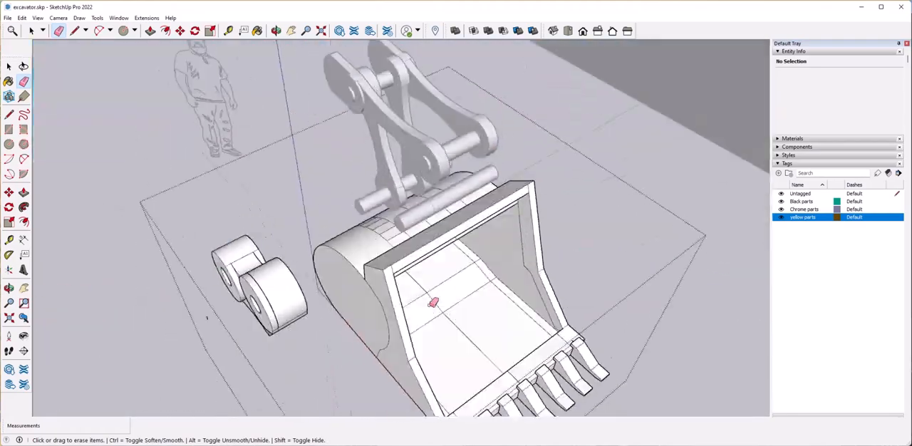
Open the lug group and reverse the blue faces on its sloped, vertical and curved underside.
key(space)
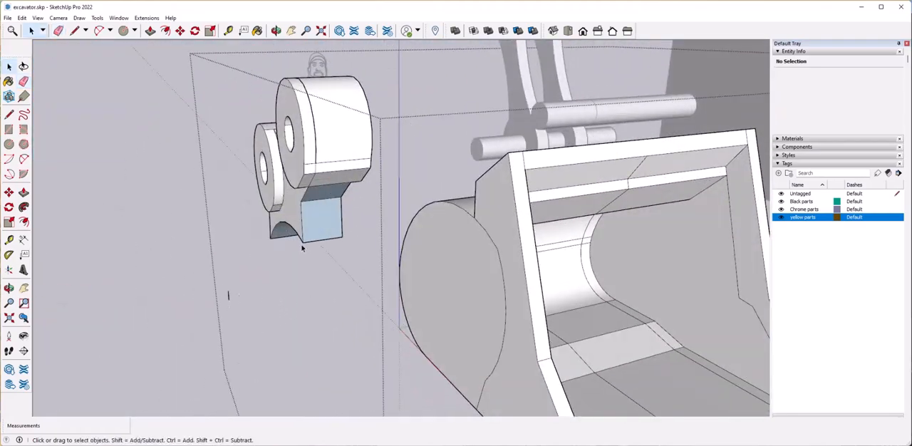
double_click(315, 196)
click(282, 344)
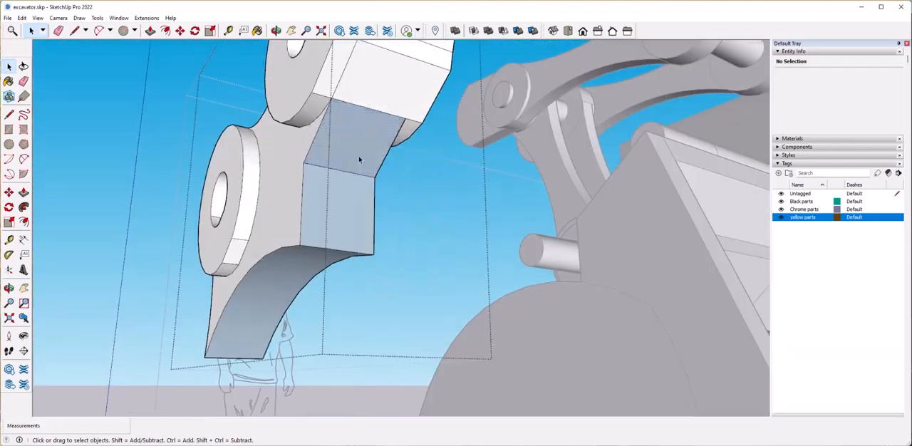
right_click(358, 157)
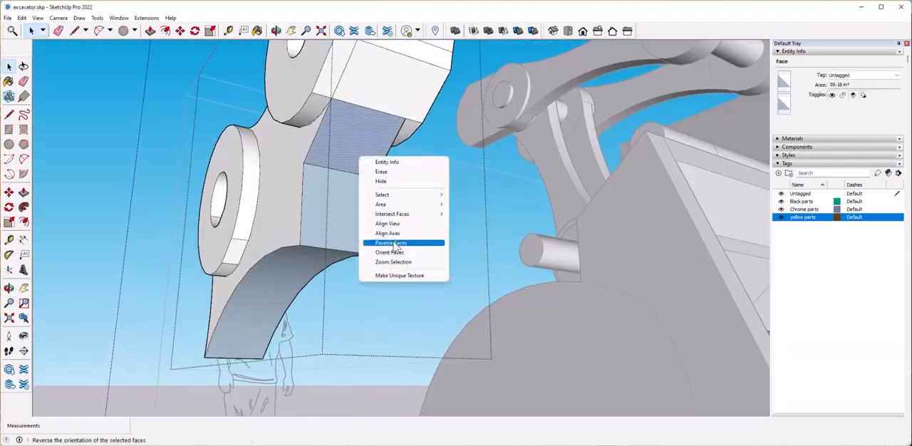
click(378, 316)
right_click(302, 280)
click(343, 355)
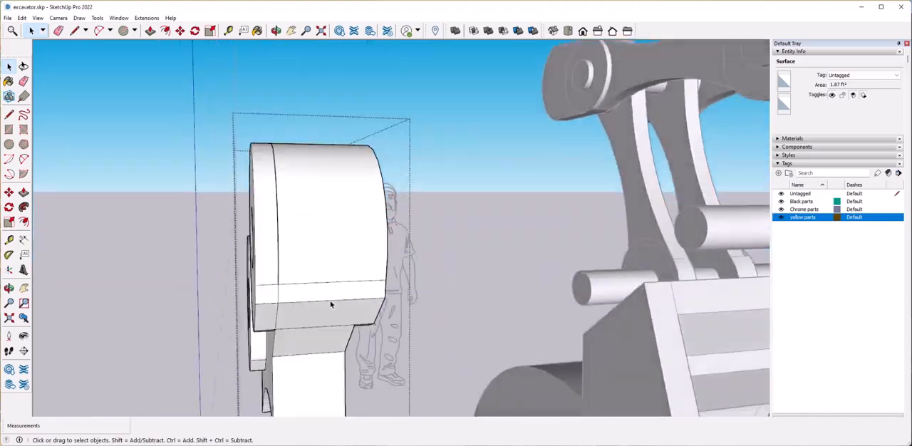
click(329, 293)
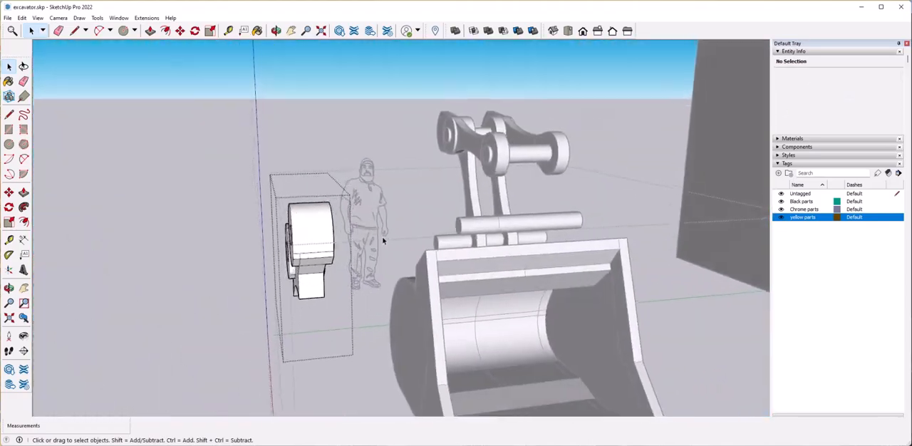
Close the lug group and move it along the green axis back onto the bucket, aligning its outer corner with the side plate's inner edge.
click(205, 163)
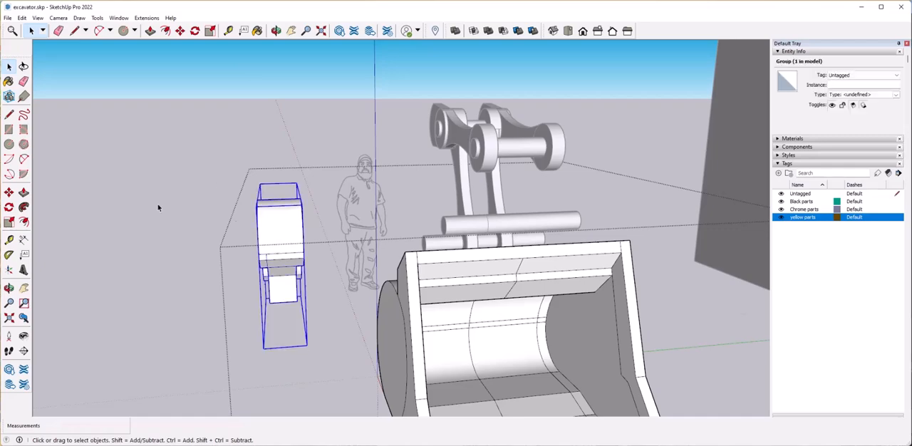
click(285, 230)
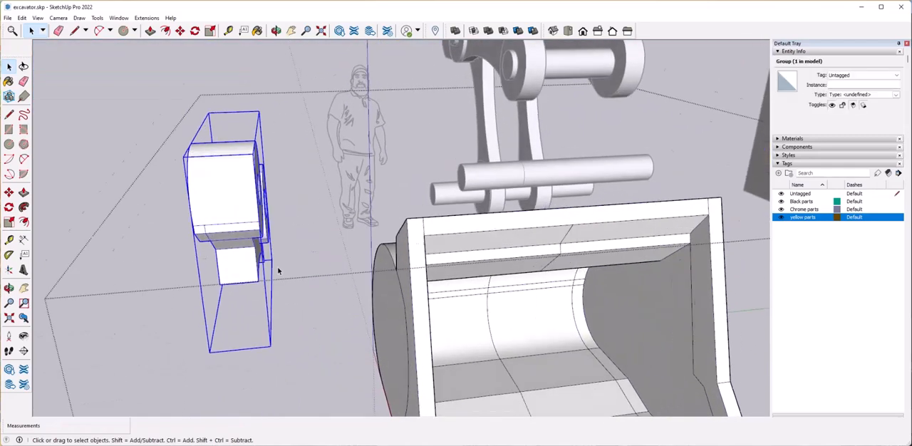
click(142, 243)
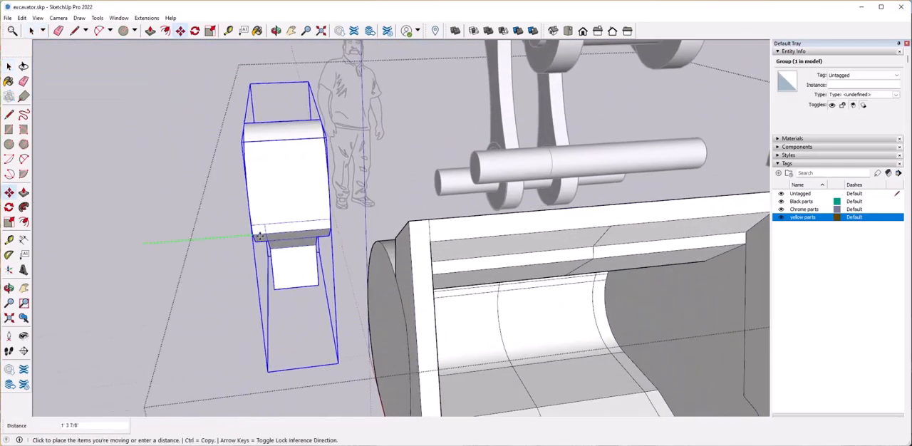
click(439, 220)
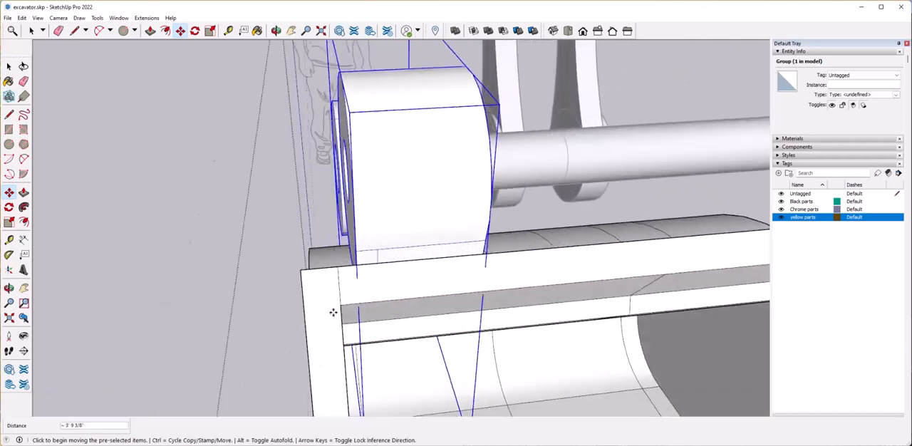
click(340, 258)
click(312, 258)
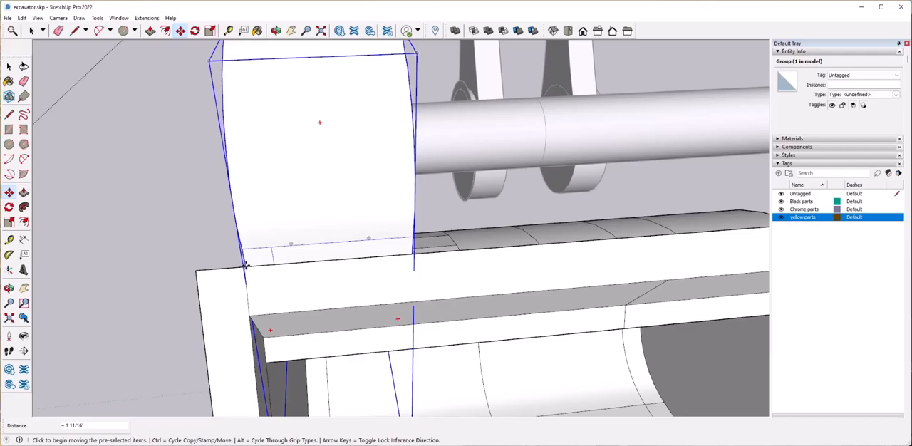
Move the lug group 8" inward along the green axis from the bucket's side plate.
click(245, 265)
click(276, 260)
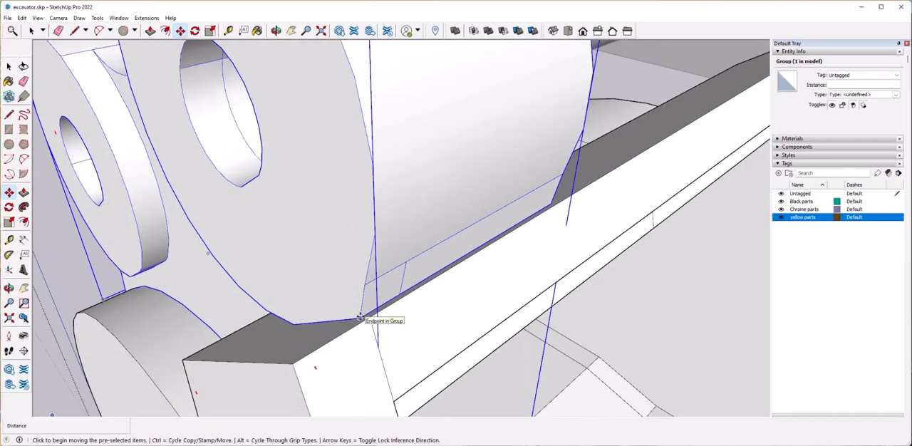
click(361, 317)
text(8)
key(Return)
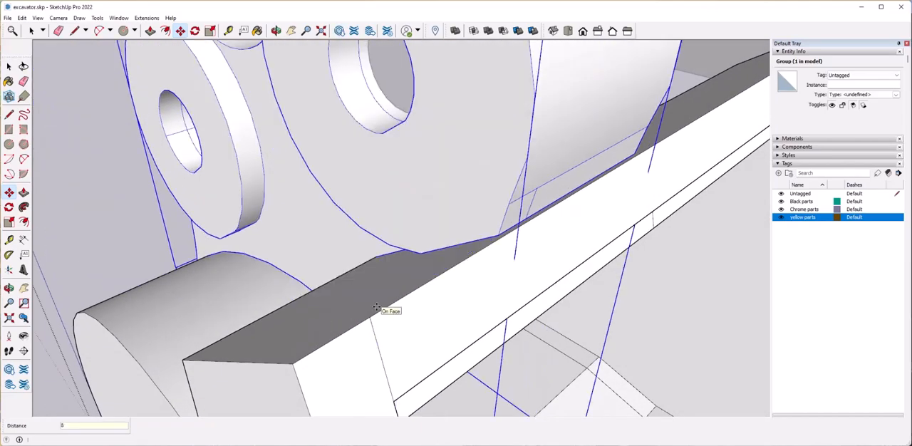
Move the selected lug group a further 4" along the green axis.
scroll(376, 310, down, 10)
middle_drag(377, 310, 324, 217)
scroll(324, 218, up, 5)
scroll(362, 347, up, 3)
click(362, 348)
text(4)
key(Return)
Copy the lug group along the green axis to the bucket's opposite end, aligning its outer corner with the side plate's inner edge.
scroll(354, 347, down, 3)
middle_drag(354, 347, 315, 283)
click(345, 284)
key(ctrl)
scroll(499, 278, down, 2)
shift+middle_drag(663, 272, 426, 271)
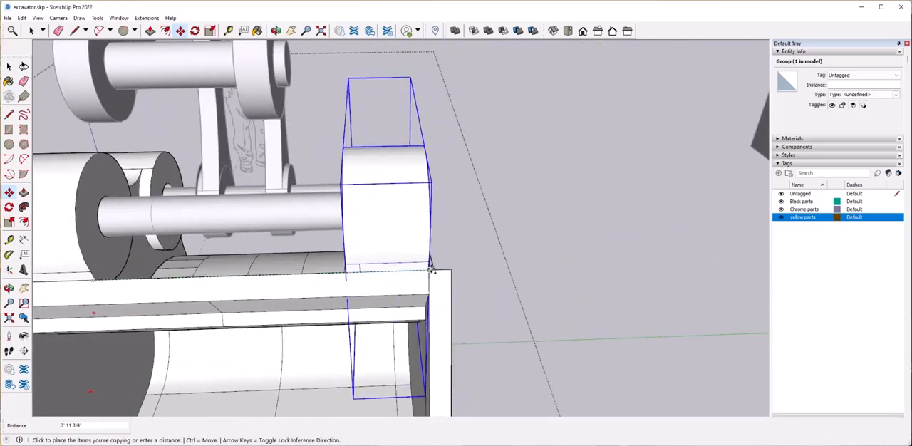
click(452, 315)
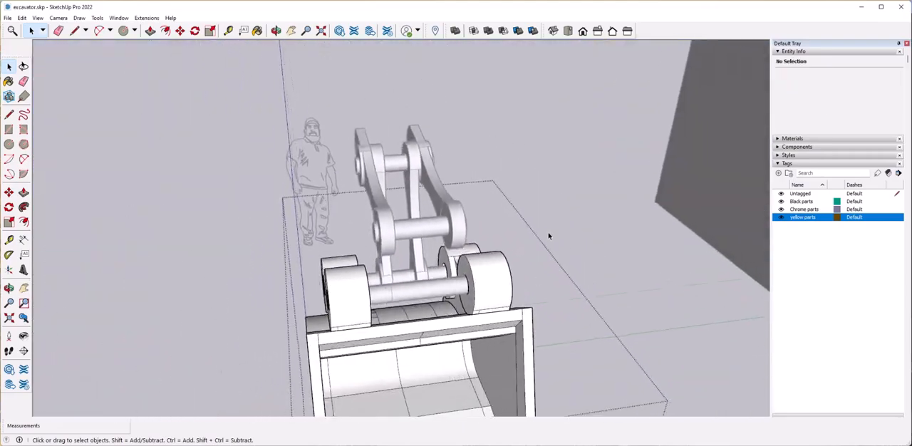
Open the linkage arm group and move the outer arm's geometry outward until its outer face aligns with the nearby lug's inner face.
click(548, 236)
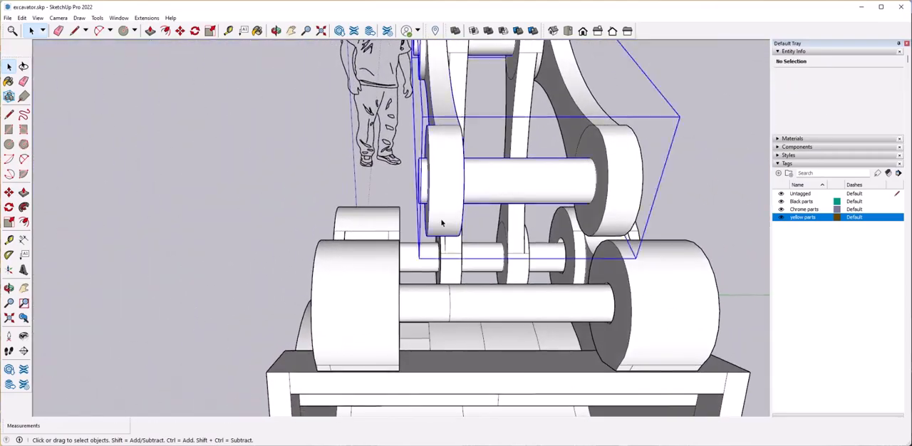
double_click(458, 189)
click(446, 166)
drag(401, 96, 490, 237)
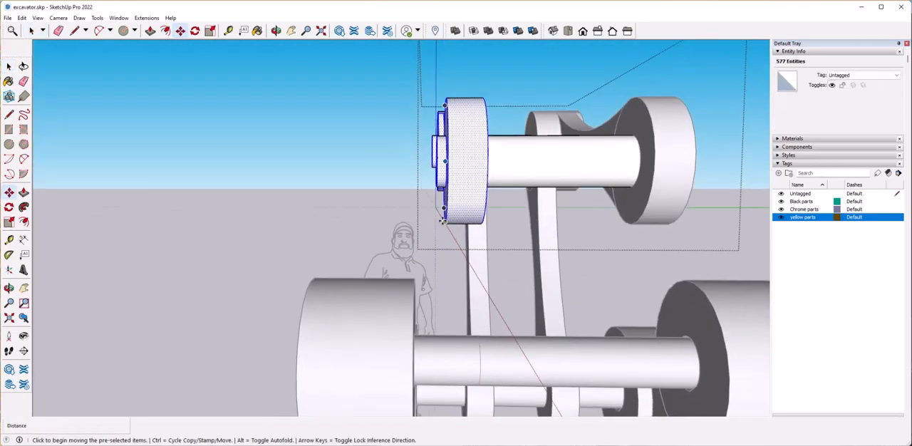
click(414, 280)
scroll(415, 280, down, 2)
middle_drag(596, 274, 563, 290)
Move the opposite outer arm group outward along the green axis to line up with the inner face of its bucket lug.
key(space)
drag(499, 298, 500, 297)
click(515, 216)
middle_drag(504, 296, 513, 191)
click(444, 225)
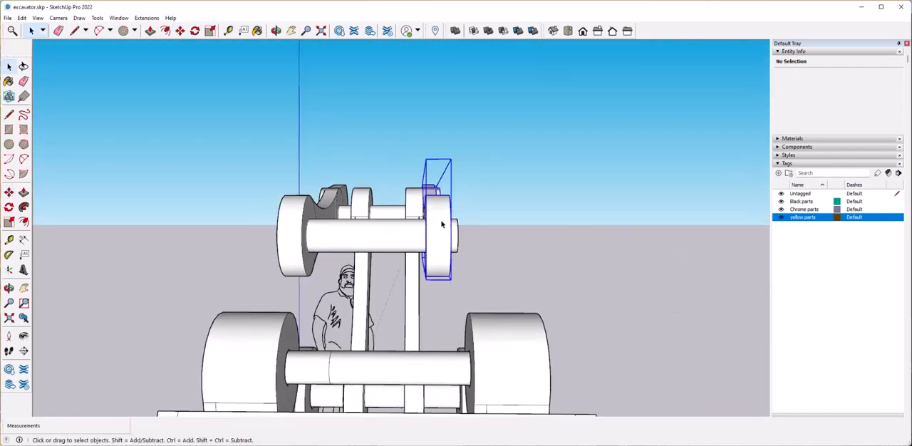
middle_drag(444, 235, 424, 306)
scroll(426, 305, up, 2)
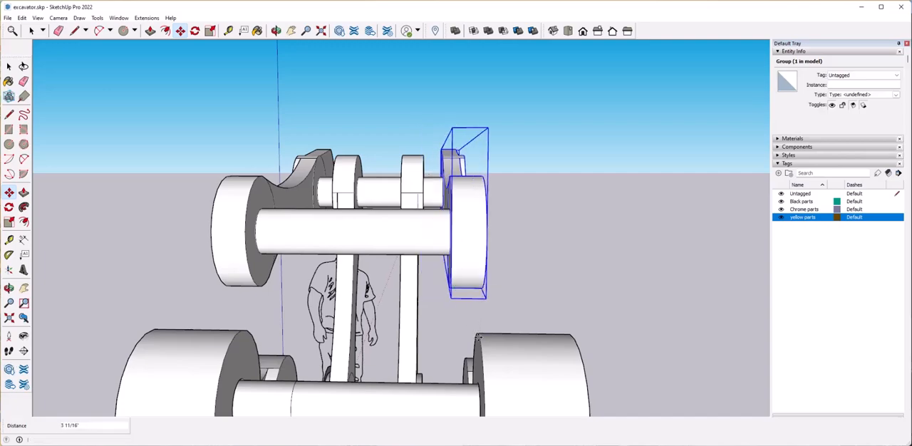
click(453, 360)
Move the inner link group outward along the green axis until it meets the outer arm's inner face.
middle_drag(456, 314, 421, 292)
scroll(421, 283, up, 3)
click(410, 284)
scroll(414, 286, down, 3)
middle_drag(478, 297, 400, 284)
scroll(396, 285, up, 3)
click(393, 263)
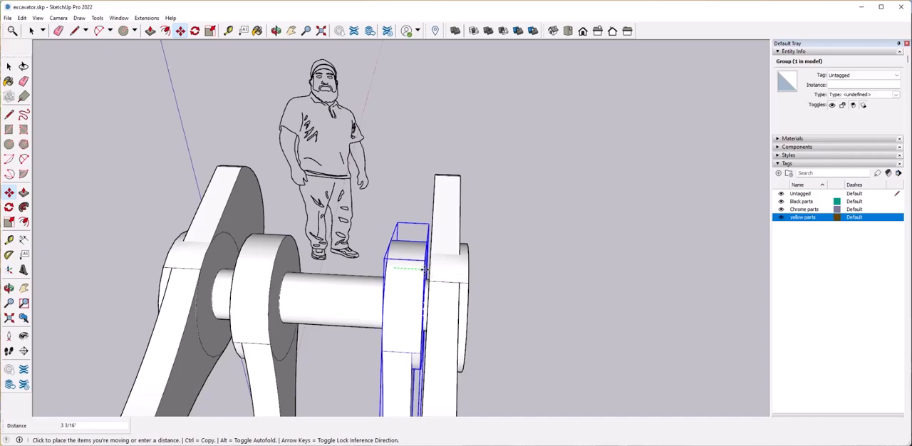
key(space)
Open the other inner link's group and move the link's geometry outward against the neighbouring outer arm.
click(261, 278)
key(m)
middle_drag(487, 295, 404, 236)
scroll(495, 303, down, 5)
scroll(404, 236, up, 3)
key(space)
double_click(398, 199)
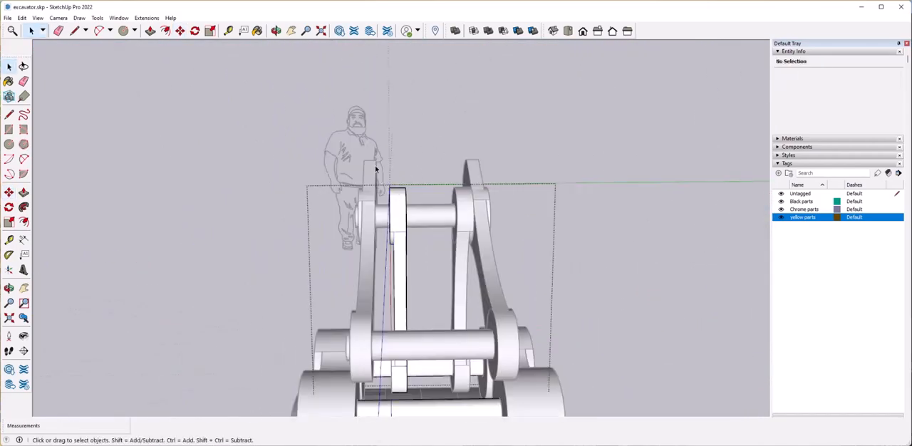
scroll(391, 206, up, 6)
middle_drag(428, 288, 433, 290)
key(m)
click(433, 288)
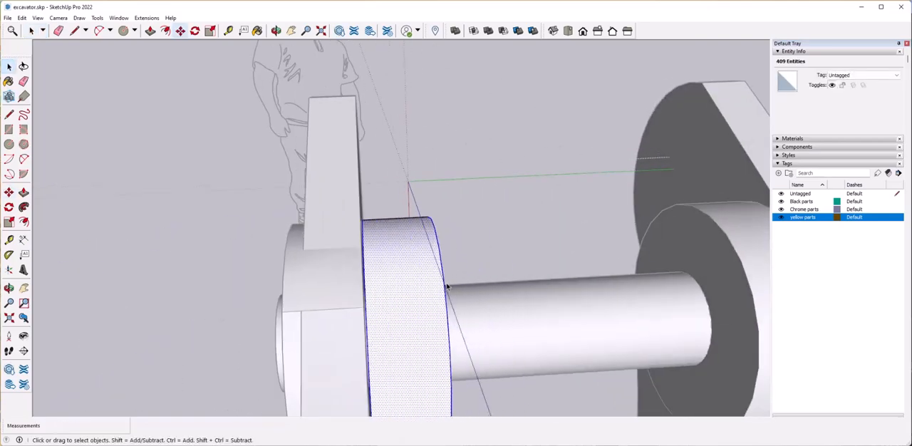
click(365, 290)
key(space)
scroll(420, 303, down, 6)
Open the outer arm group and extend the front pin's end face through the opposite arm so it projects slightly beyond it.
click(438, 342)
click(438, 343)
middle_drag(439, 343, 519, 344)
middle_drag(518, 343, 392, 349)
scroll(387, 281, up, 4)
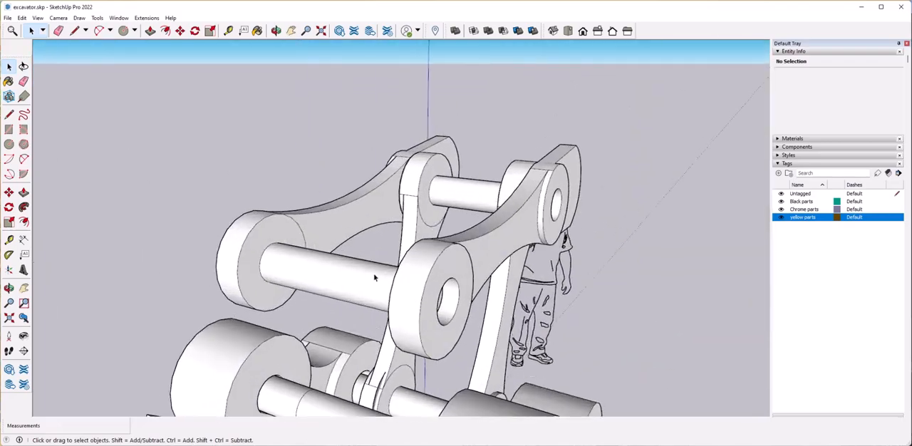
middle_drag(387, 281, 357, 257)
double_click(344, 255)
middle_drag(506, 276, 464, 273)
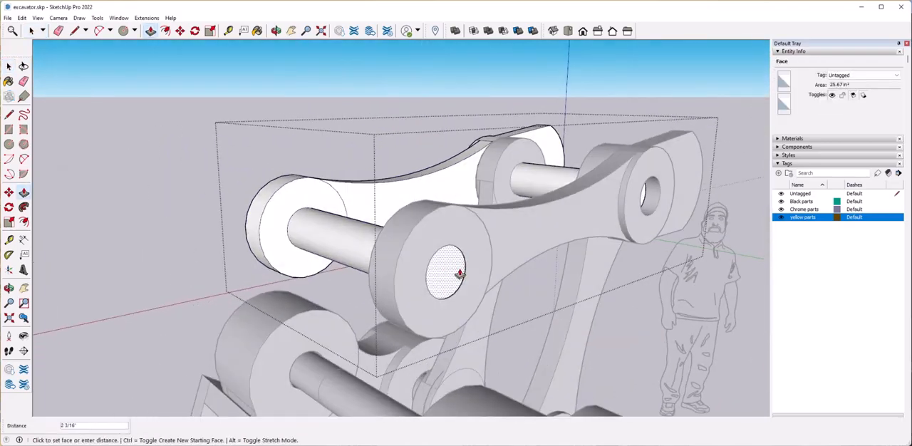
click(471, 271)
middle_drag(520, 281, 559, 283)
click(437, 288)
click(450, 293)
Extend the rear pin of the outer arms until its end is level with the front pin's end.
middle_drag(621, 335, 586, 340)
key(space)
click(575, 222)
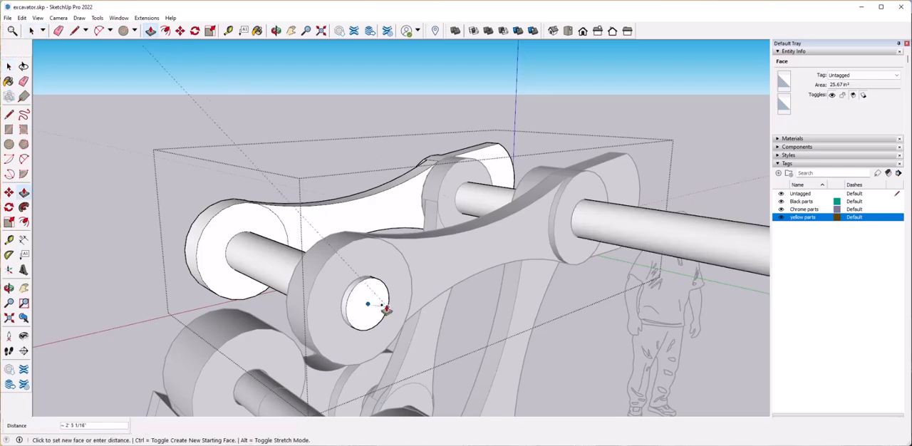
key(space)
click(606, 346)
Open the inner link group and extend its pin's end face out through the rear hole of the bucket lug.
scroll(607, 346, down, 4)
middle_drag(406, 328, 677, 371)
click(470, 336)
scroll(581, 285, up, 2)
double_click(570, 356)
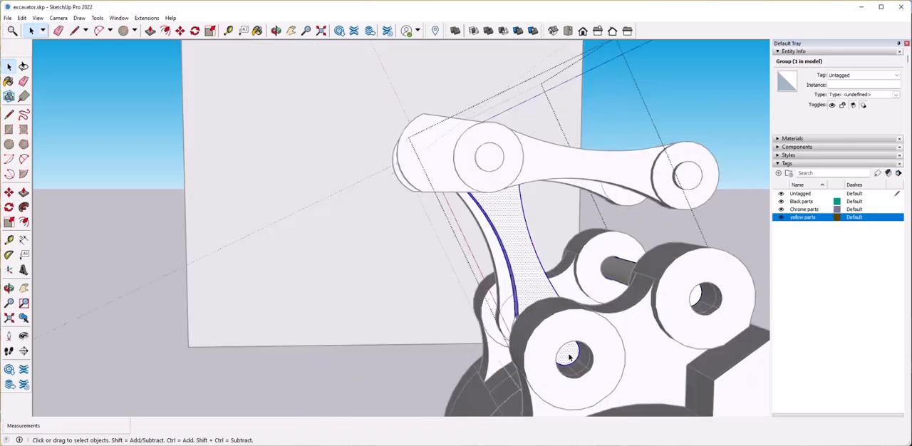
double_click(569, 357)
click(568, 357)
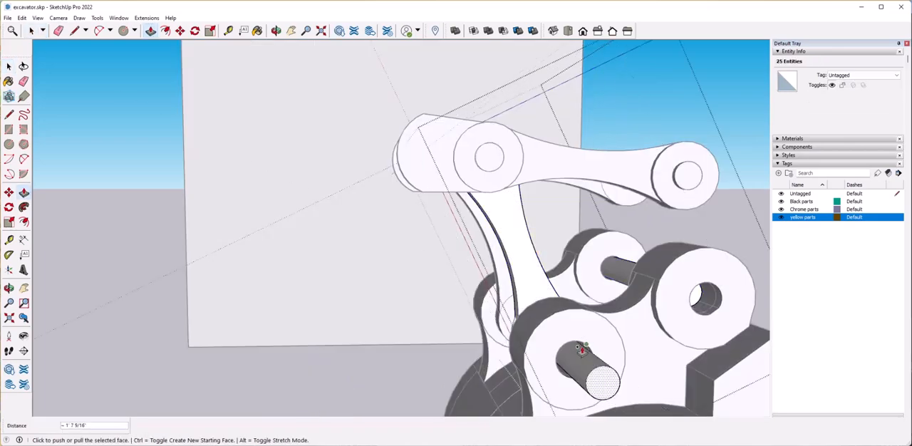
click(576, 322)
Extend the other bucket pin's end face through the front lug hole on the same side.
middle_drag(576, 325, 665, 371)
scroll(663, 368, up, 2)
click(623, 339)
click(623, 338)
click(628, 340)
middle_drag(628, 340, 689, 406)
click(621, 357)
click(623, 355)
middle_drag(623, 355, 595, 322)
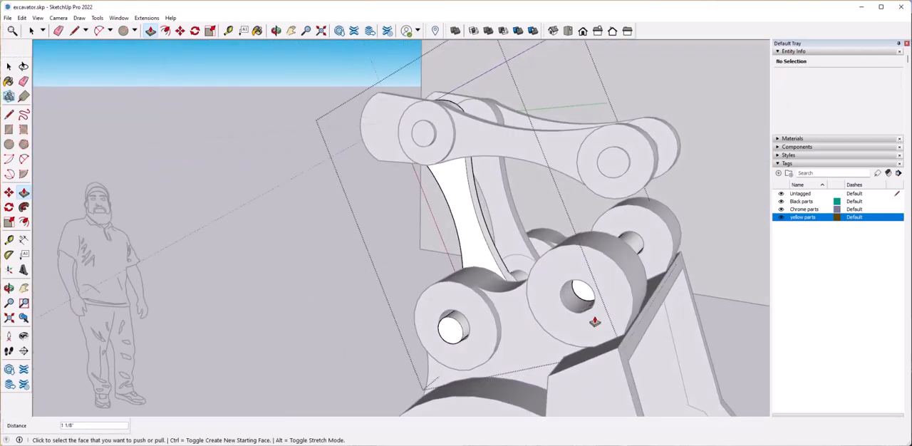
Extend the bucket pins' end faces through the lug holes on the opposite side and close the group.
middle_drag(708, 359, 431, 335)
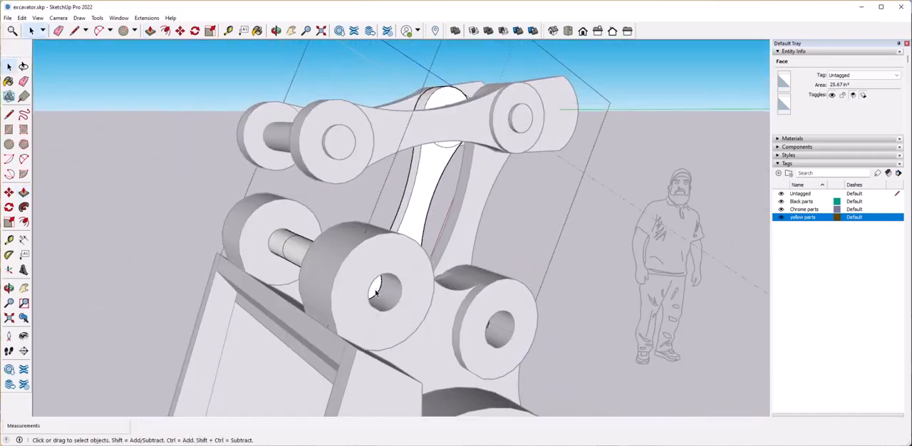
middle_drag(401, 312, 493, 349)
click(507, 298)
scroll(470, 290, up, 2)
key(space)
click(401, 288)
scroll(401, 287, down, 3)
middle_drag(401, 288, 545, 376)
key(space)
click(551, 325)
scroll(546, 377, down, 3)
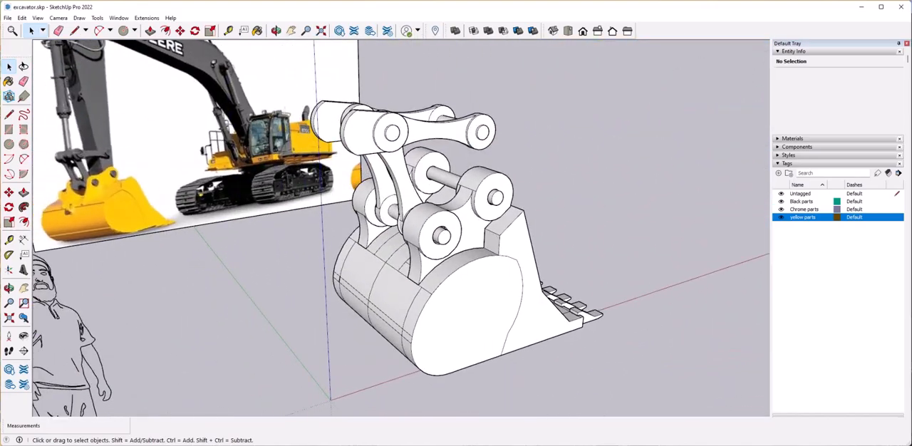
Select the two inner link groups and combine them into a single group.
middle_drag(542, 236, 357, 249)
click(418, 279)
scroll(282, 178, up, 3)
click(281, 171)
click(277, 210)
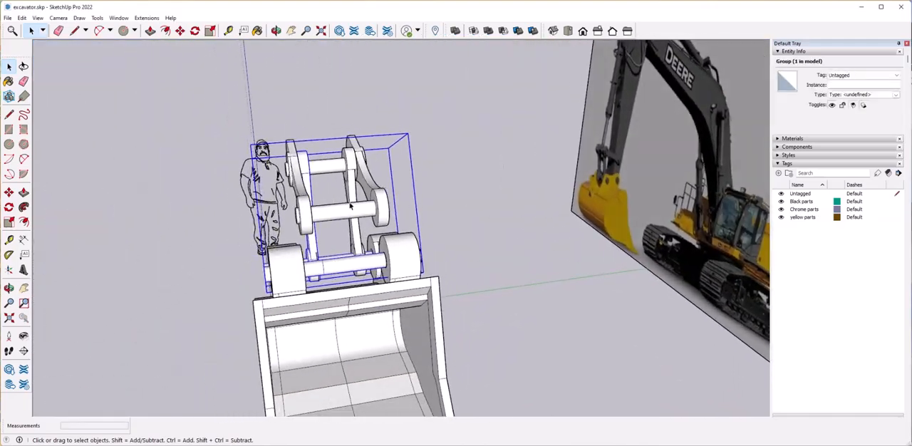
click(354, 194)
click(312, 191)
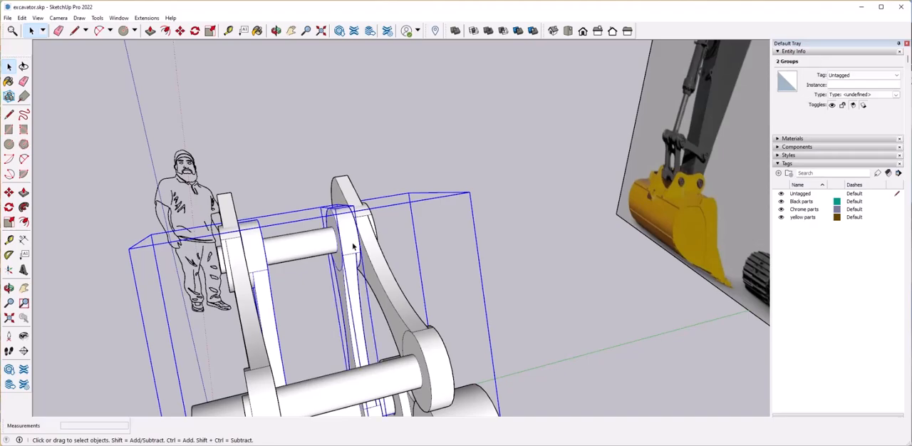
right_click(436, 230)
click(464, 303)
Assign the linkage group to the Black parts tag and clear the selection.
click(379, 256)
middle_drag(378, 257, 478, 303)
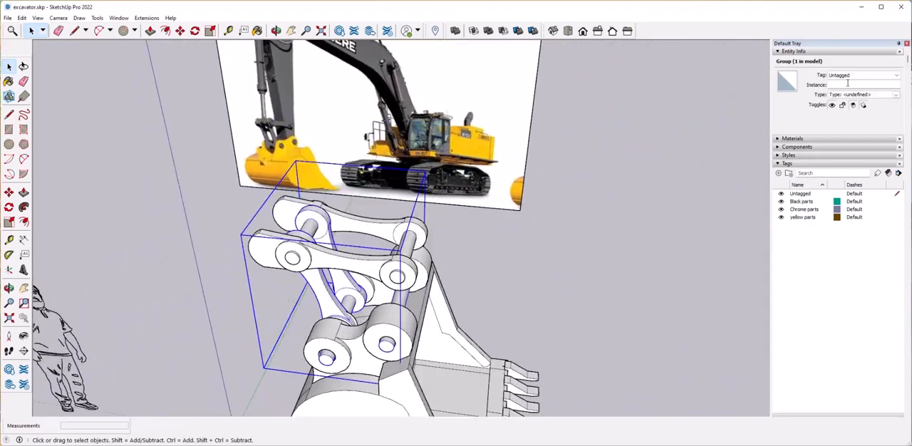
click(803, 217)
click(688, 266)
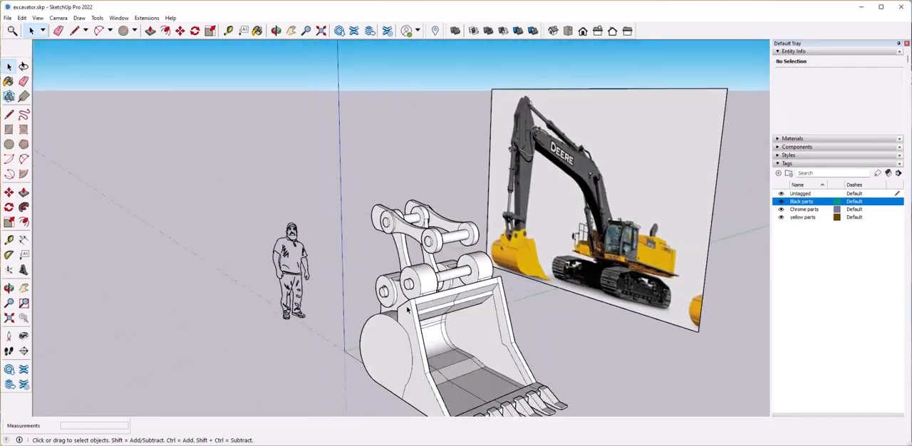
Check the bucket group's tag and toggle the visibility of the yellow parts tag.
click(408, 308)
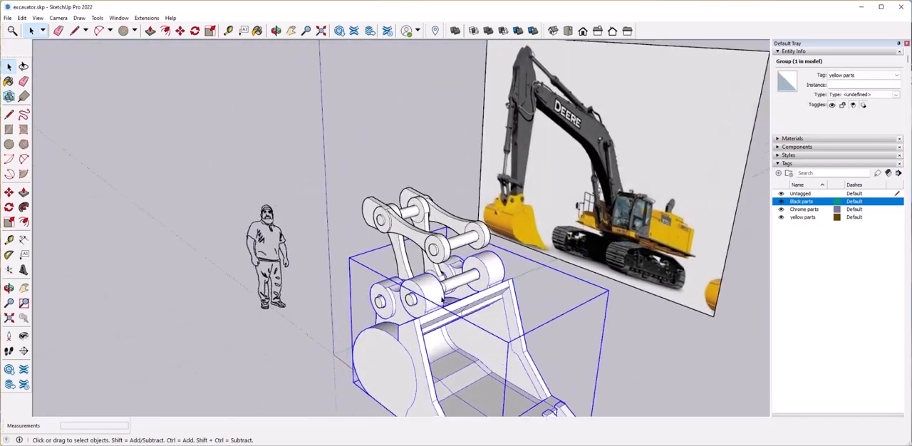
click(782, 218)
click(450, 292)
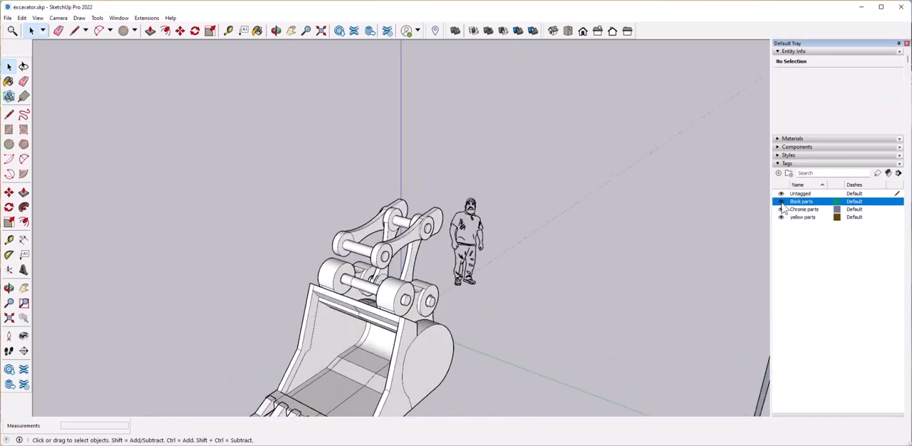
Hide the Black parts tag, delete the stray circular face between the bucket lugs, and show the tag again.
click(782, 203)
click(403, 285)
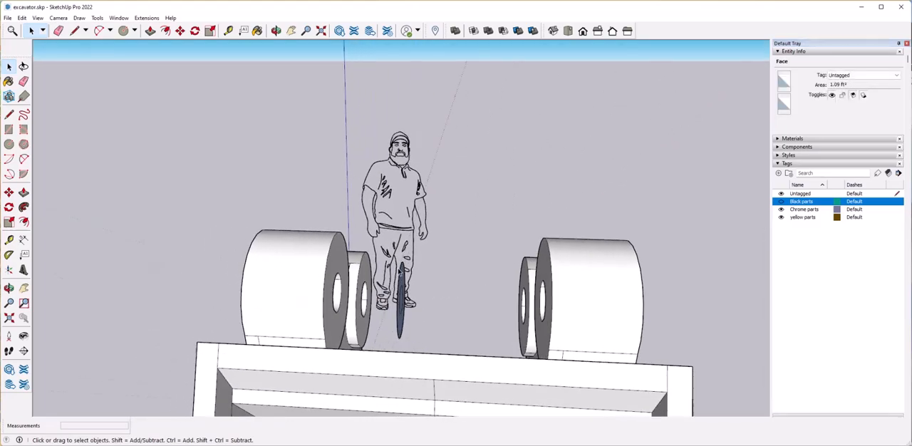
click(782, 201)
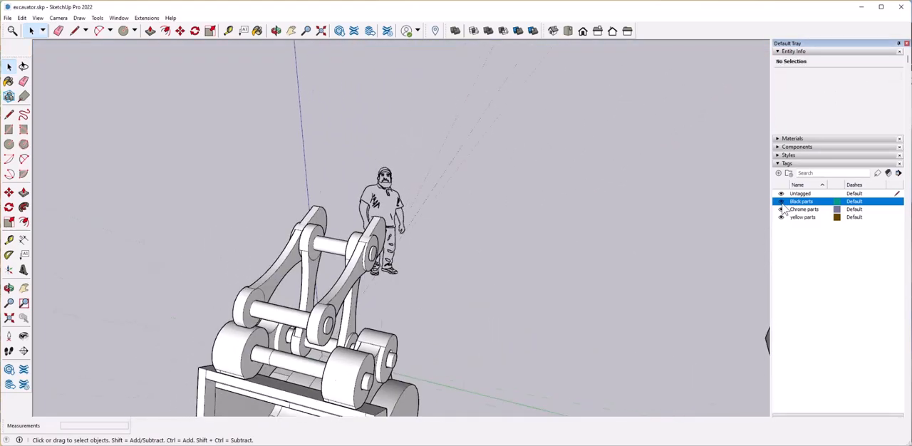
Toggle the Black parts tag off and on to check that the whole linkage belongs to it.
click(782, 202)
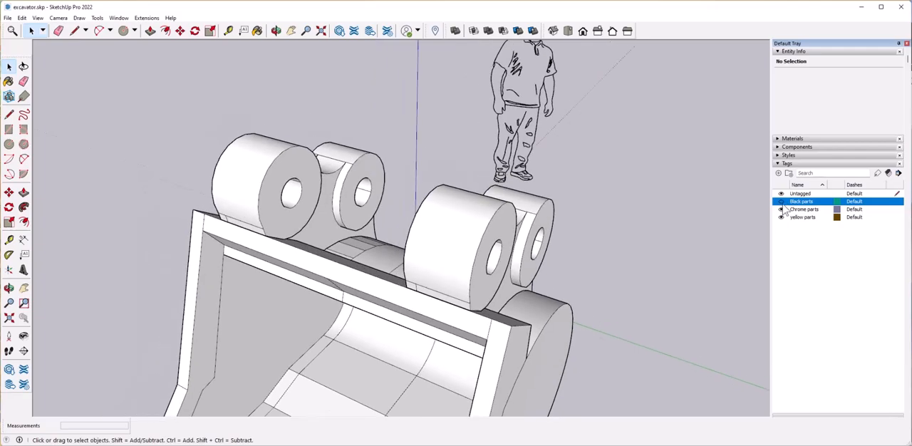
click(781, 202)
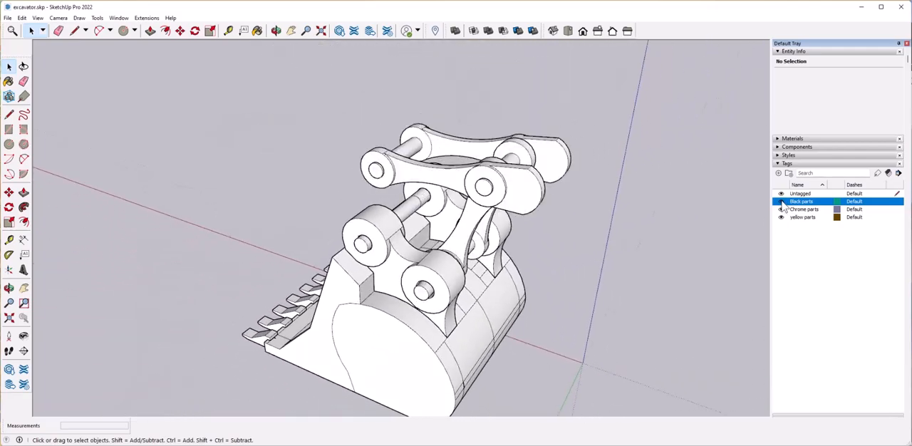
click(782, 203)
click(782, 203)
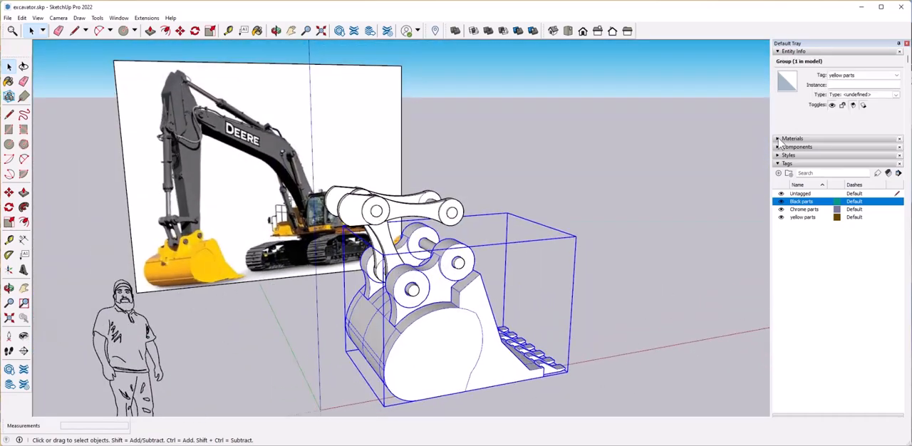
Open the Colors collection of materials and browse to the yellow swatches.
click(779, 143)
click(855, 194)
click(839, 248)
scroll(839, 247, down, 5)
Try painting the bucket group pale yellow.
click(818, 242)
click(527, 338)
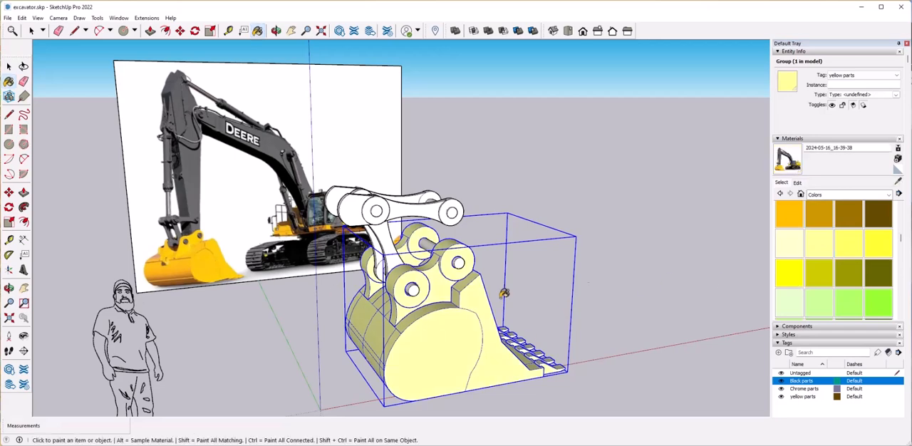
click(439, 340)
key(ctrl+z)
Paint the bucket group bright yellow and clear the selection.
scroll(829, 216, down, 2)
scroll(903, 246, up, 1)
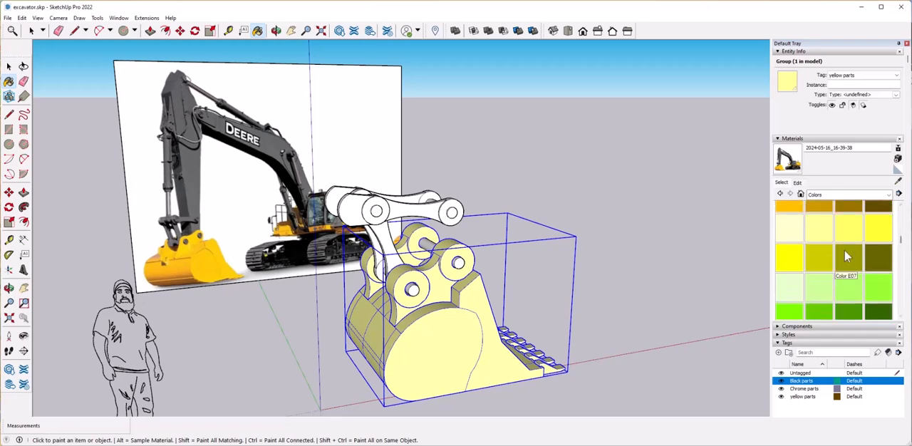
click(538, 312)
click(626, 263)
Paint the linkage arms, links and pins with the gray Color M05.
scroll(842, 262, up, 5)
scroll(842, 272, down, 10)
scroll(841, 275, up, 3)
click(848, 214)
click(385, 235)
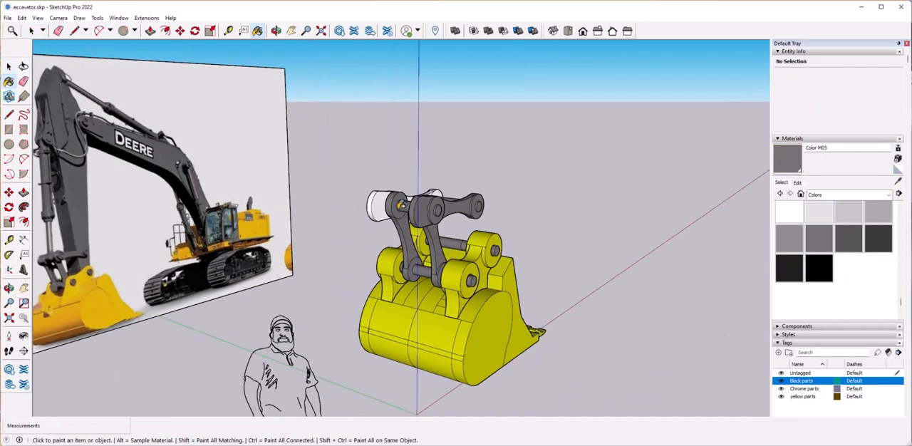
click(382, 203)
Repaint the linkage arms, links and pins with the dark gray Color M07.
click(445, 222)
middle_drag(445, 223, 414, 282)
click(414, 260)
mouse_move(471, 300)
middle_down()
mouse_move(399, 335)
mouse_move(452, 261)
mouse_move(541, 273)
middle_up()
key(space)
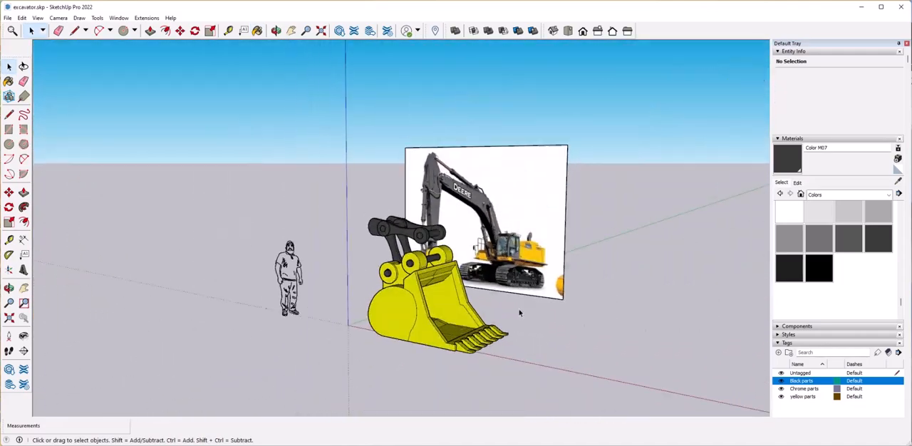
Compare the painted bucket and linkage with the excavator in the reference photo.
click(547, 284)
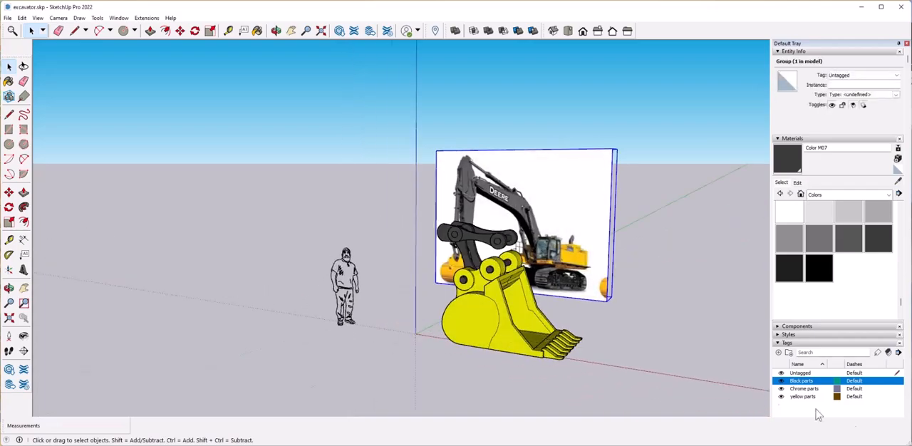
middle_drag(457, 235, 521, 239)
click(242, 171)
middle_drag(242, 171, 316, 167)
scroll(251, 252, up, 1)
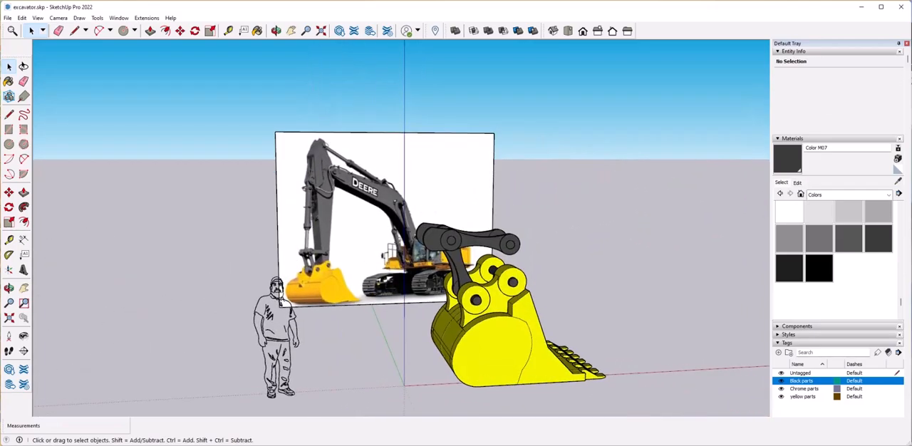
Draw a triangular face above the bucket with a 10' vertical and 4' 3" horizontal edge, and move the vertical edge about 2' 5" outward.
click(10, 115)
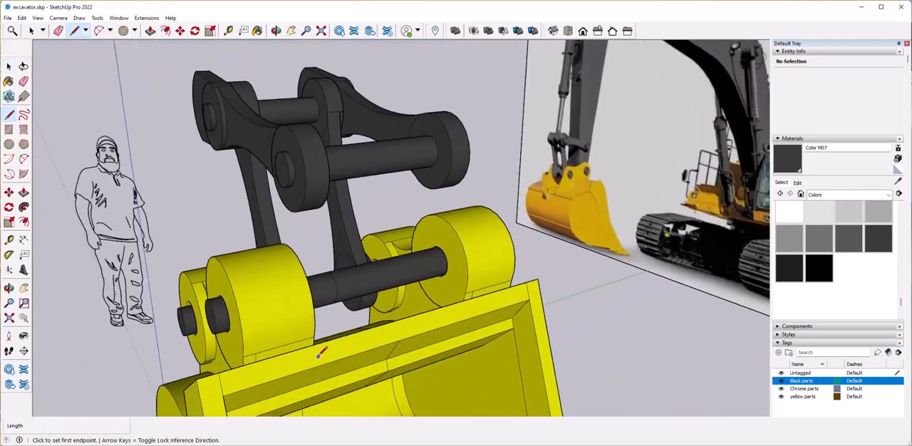
click(321, 354)
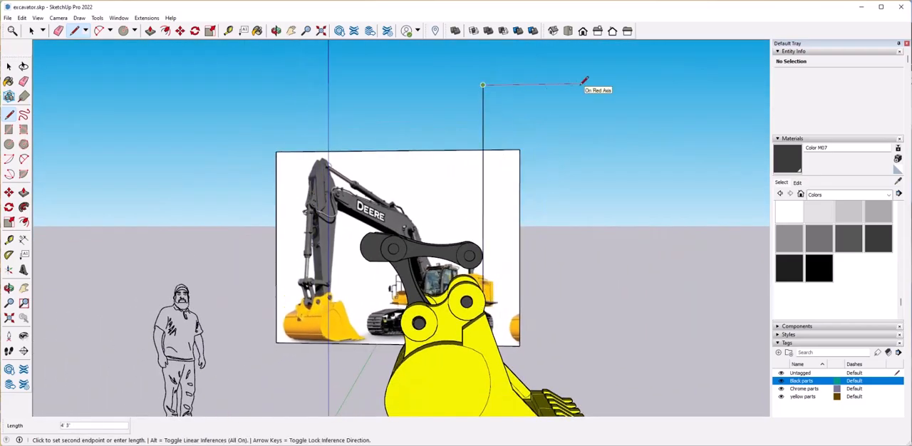
click(348, 297)
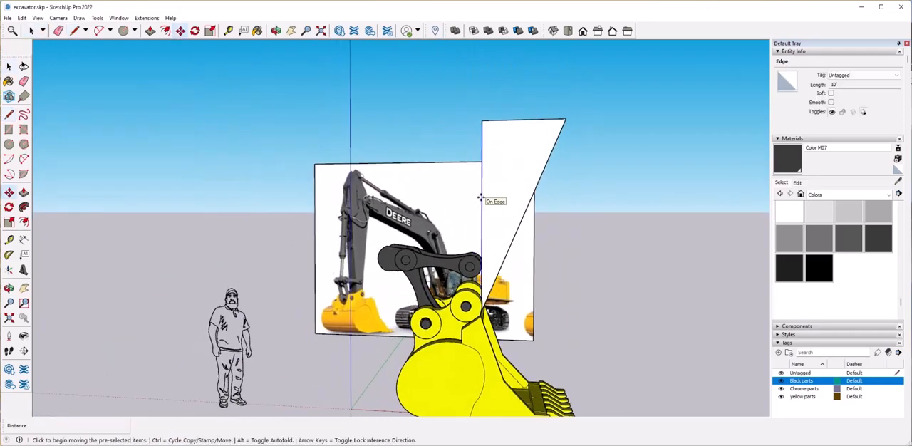
click(481, 197)
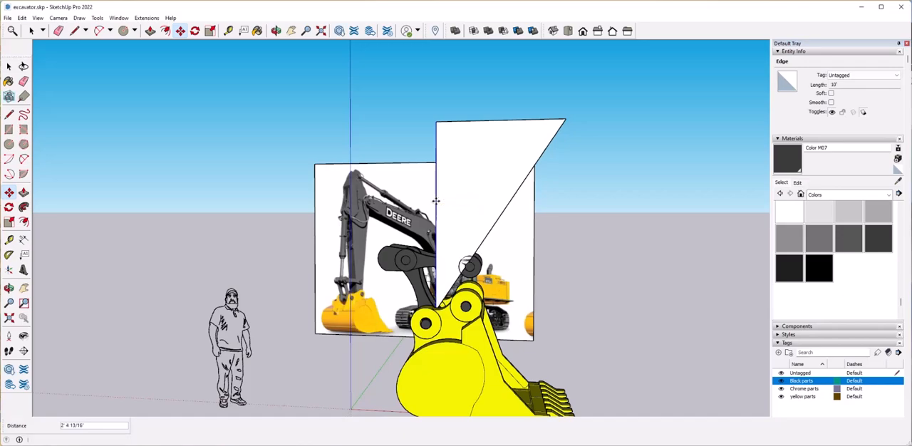
Complete the triangular face into a rectangular panel by drawing the opposite vertical edge and the bottom edge, and clear the selection.
click(566, 119)
middle_drag(435, 311, 207, 336)
scroll(432, 340, down, 3)
scroll(432, 340, down, 2)
scroll(465, 276, up, 3)
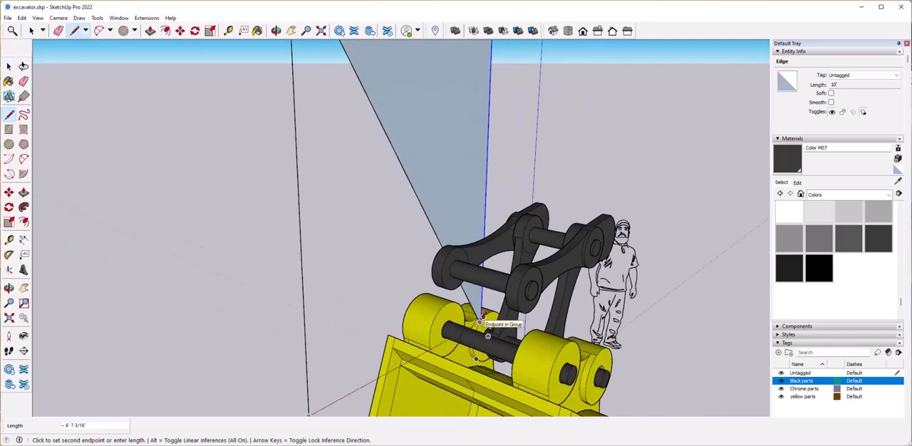
scroll(442, 259, down, 3)
mouse_move(419, 255)
middle_down()
mouse_move(469, 339)
mouse_move(489, 224)
mouse_move(418, 161)
mouse_move(435, 203)
mouse_move(472, 208)
middle_up()
key(space)
drag(385, 141, 444, 277)
middle_drag(444, 276, 521, 214)
click(414, 119)
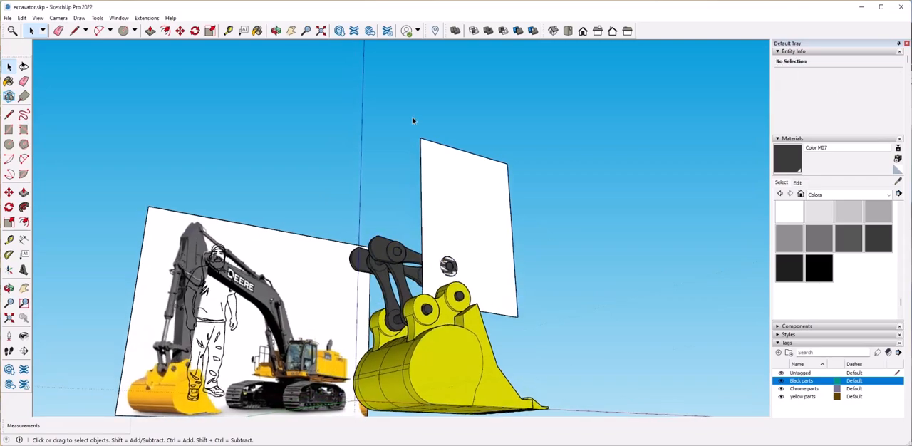
Move the rectangular panel sideways to the middle of the bucket.
middle_drag(413, 120, 371, 243)
click(442, 264)
scroll(442, 268, up, 5)
middle_drag(446, 271, 372, 325)
key(m)
click(372, 324)
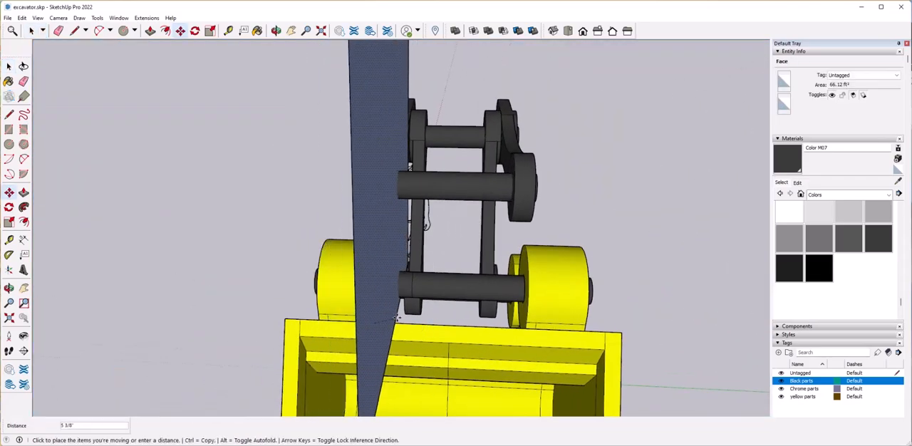
middle_drag(393, 196, 420, 332)
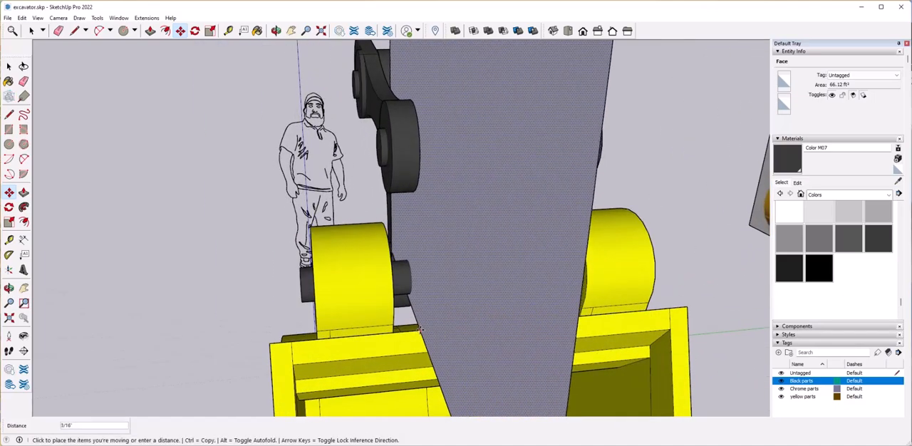
click(428, 331)
scroll(428, 332, down, 5)
scroll(441, 343, up, 3)
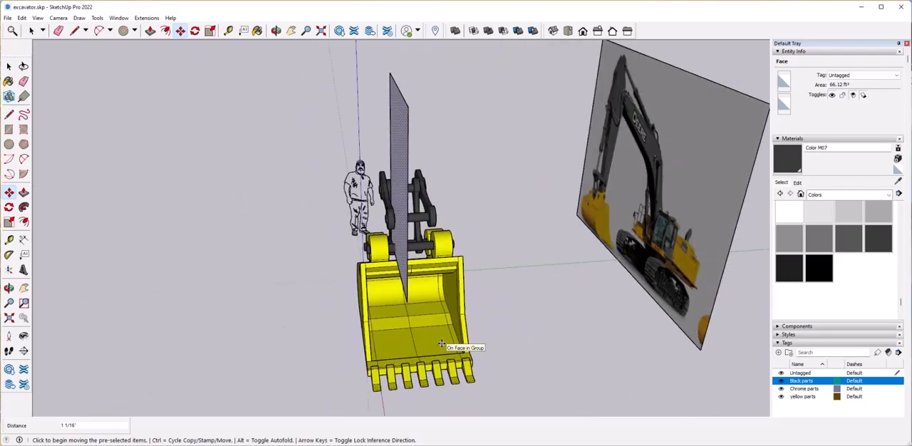
Raise the panel's top edge about 4' 2" and move its linkage-side vertical edge outward to make the panel about 8' wide.
middle_drag(442, 344, 504, 332)
scroll(504, 332, up, 4)
scroll(503, 328, down, 1)
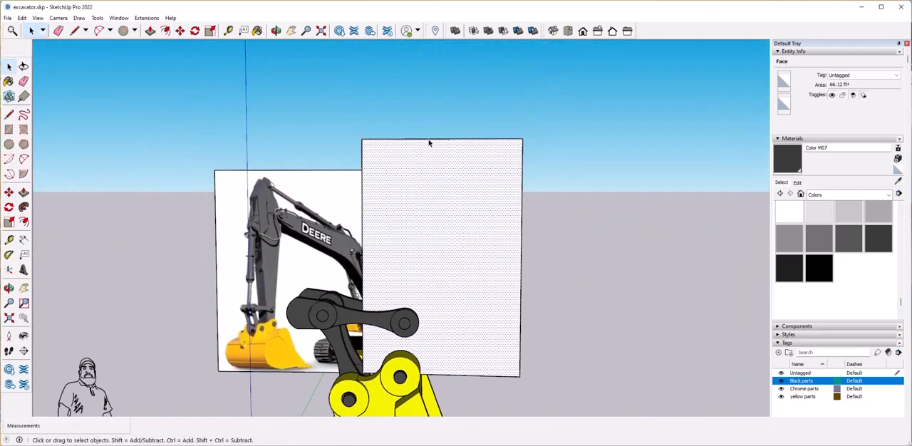
click(429, 140)
click(432, 156)
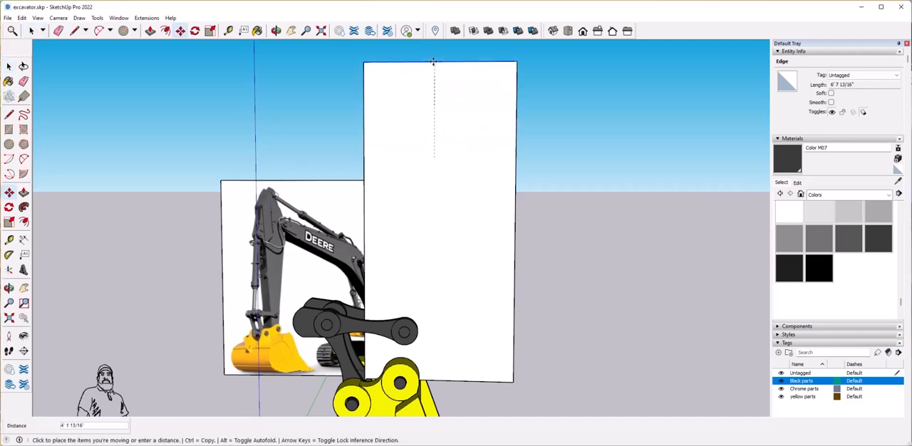
click(364, 155)
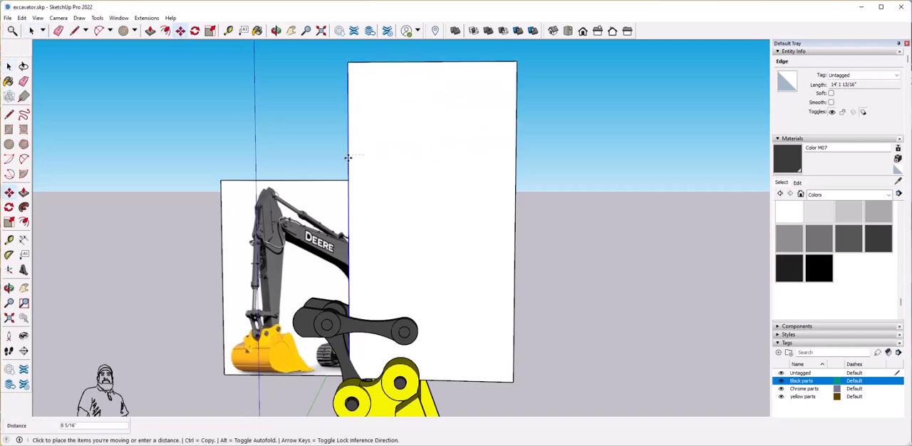
click(333, 152)
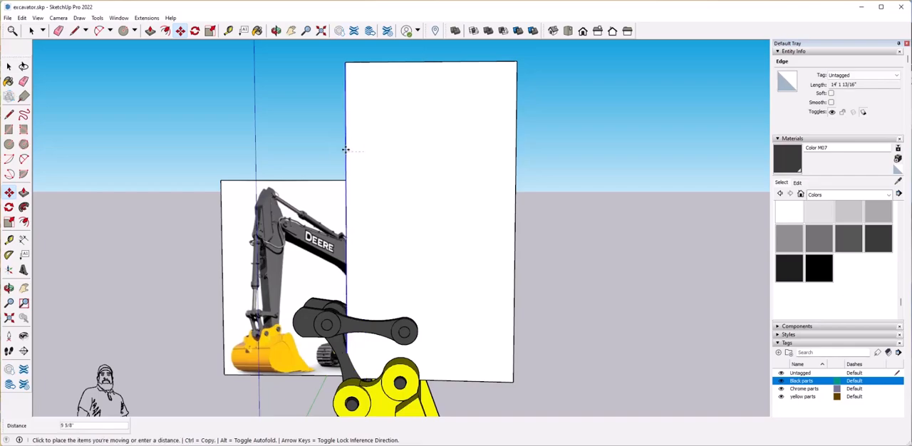
key(space)
Draw the arm's lower front outline on the panel, slanting up from the bucket and continuing about 3' vertically.
scroll(385, 154, up, 6)
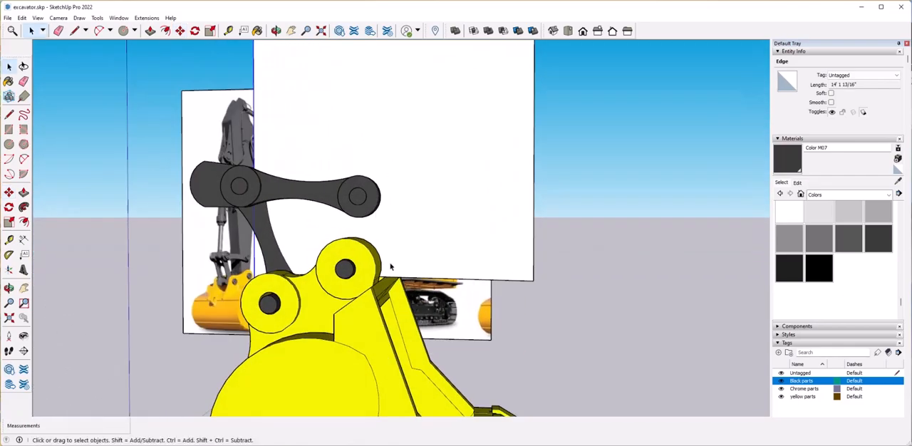
scroll(385, 273, up, 3)
click(201, 324)
scroll(427, 214, down, 8)
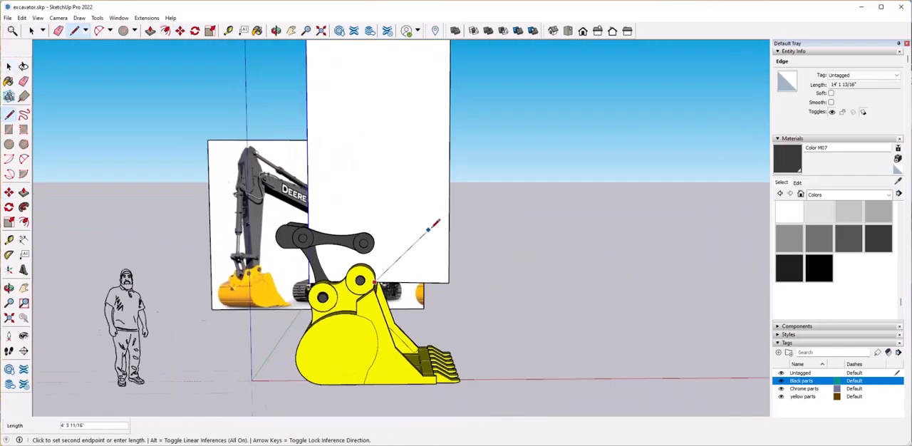
shift+middle_drag(419, 154, 421, 169)
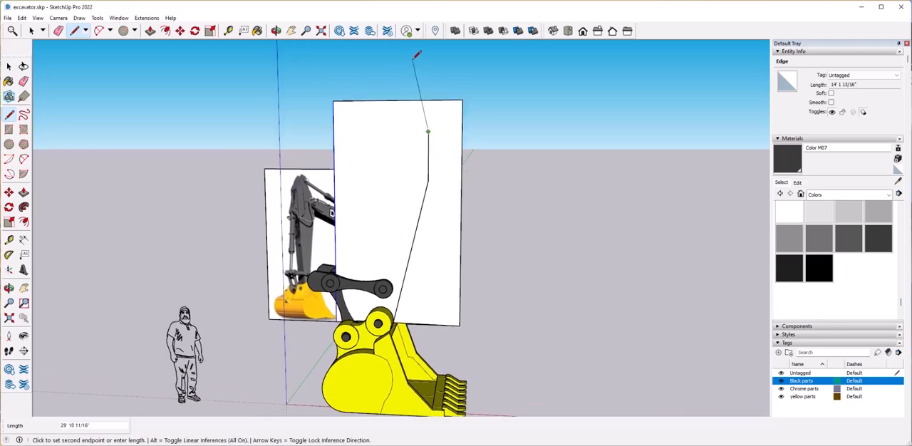
scroll(401, 56, down, 1)
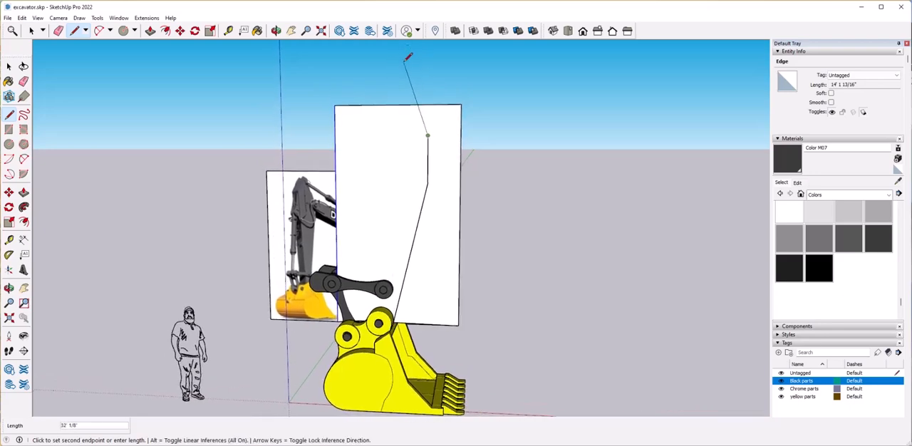
Raise the panel's top edge and continue the arm outline around a tapered top and down the linkage side to the bucket.
click(399, 105)
scroll(397, 91, down, 3)
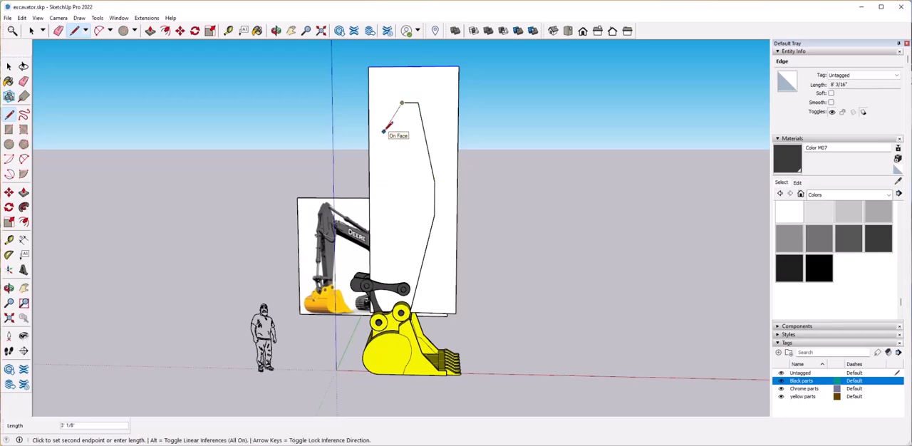
scroll(398, 262, up, 6)
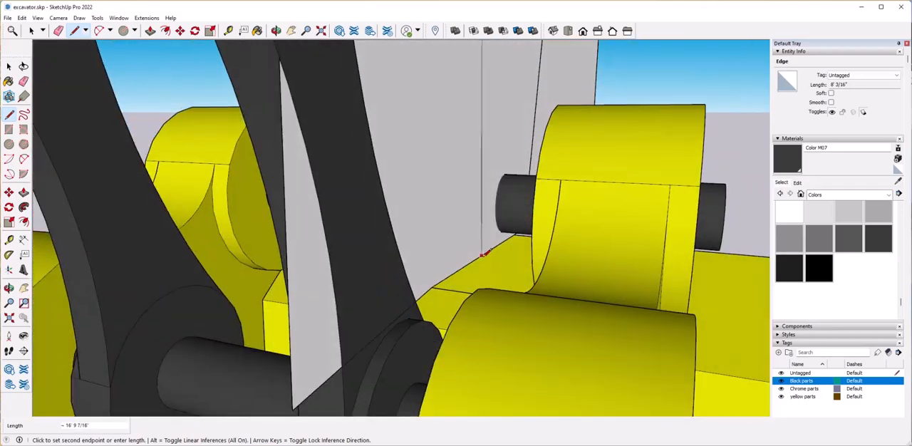
scroll(479, 256, down, 10)
middle_drag(479, 256, 418, 281)
scroll(325, 287, up, 6)
middle_drag(389, 355, 435, 399)
scroll(457, 268, up, 3)
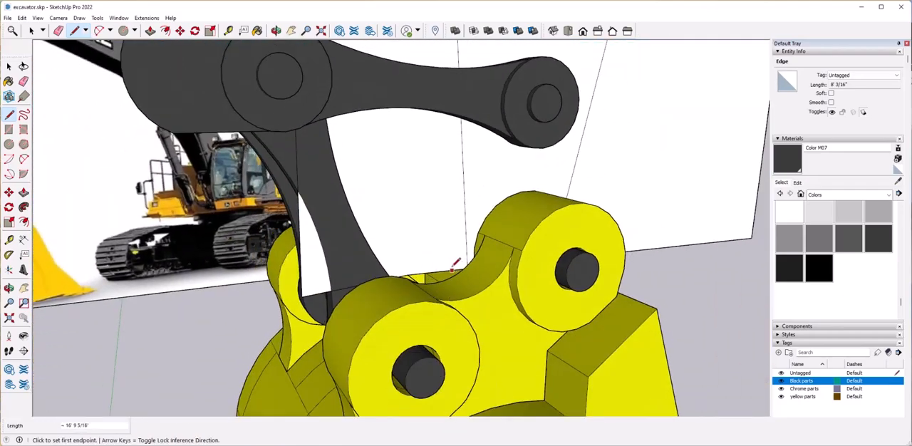
Redraw the arm's linkage-side edge from the bucket to the outline's upper corner and erase the stray edge beside it.
click(457, 268)
scroll(457, 268, down, 5)
scroll(554, 177, down, 5)
middle_drag(554, 177, 450, 174)
scroll(397, 81, up, 3)
click(395, 80)
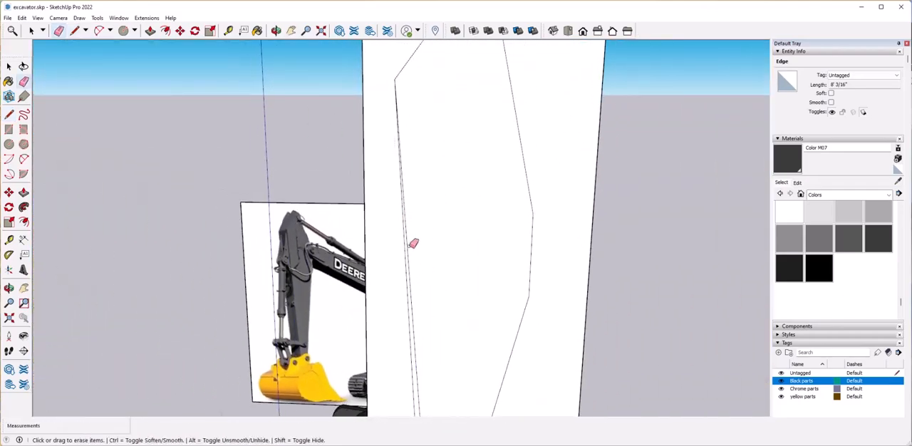
click(411, 247)
key(space)
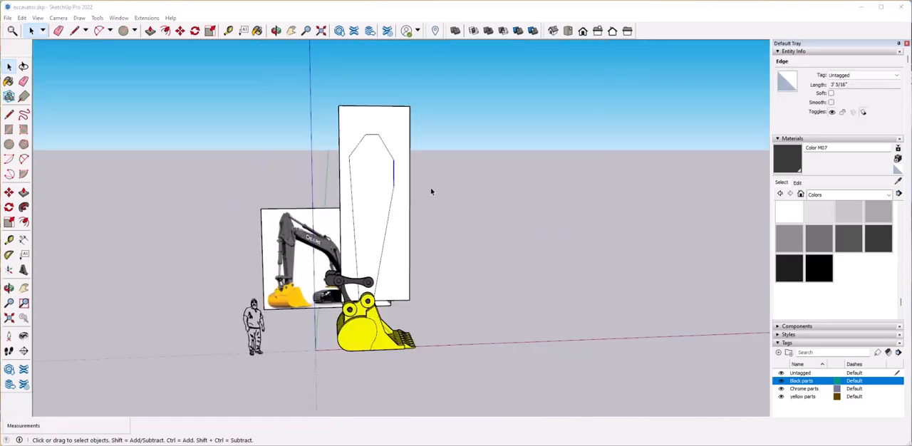
Erase the panel edges surrounding the arm outline so that only the arm profile is left.
click(421, 15)
scroll(397, 154, up, 4)
scroll(397, 155, down, 1)
key(e)
drag(436, 71, 417, 89)
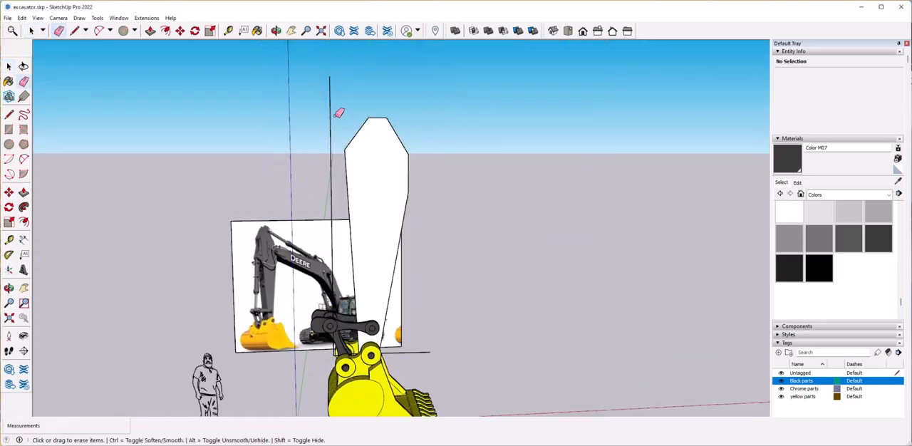
click(407, 351)
middle_drag(408, 348, 449, 381)
Hide the Black parts and yellow parts tags and erase the leftover edge at the arm profile's base.
scroll(646, 279, up, 5)
scroll(646, 279, down, 6)
click(782, 382)
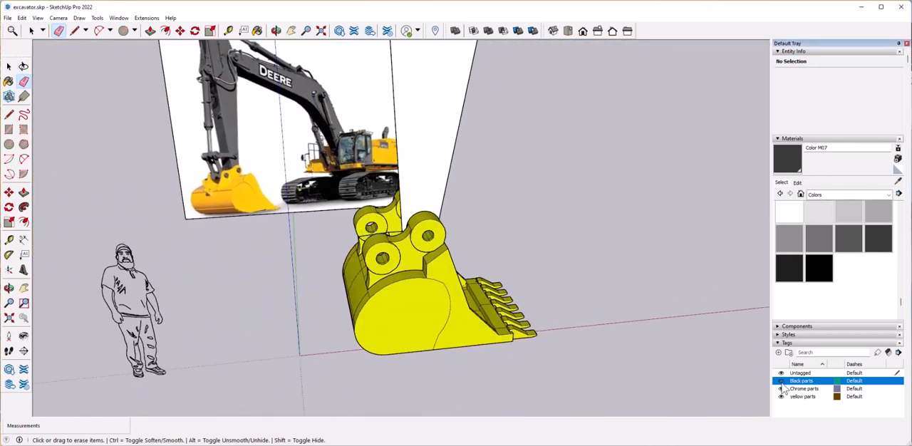
click(781, 396)
scroll(419, 264, up, 2)
click(401, 258)
scroll(507, 250, down, 2)
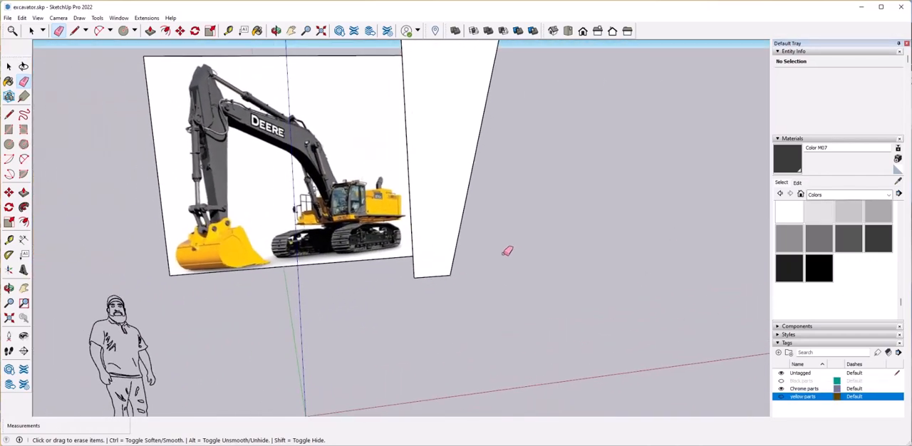
Raise the arm profile's three top edges to lengthen its front vertical edge to about 7' 2".
key(space)
click(445, 236)
scroll(489, 312, down, 4)
mouse_move(489, 311)
middle_down()
mouse_move(448, 171)
mouse_move(385, 105)
middle_up()
drag(384, 105, 482, 184)
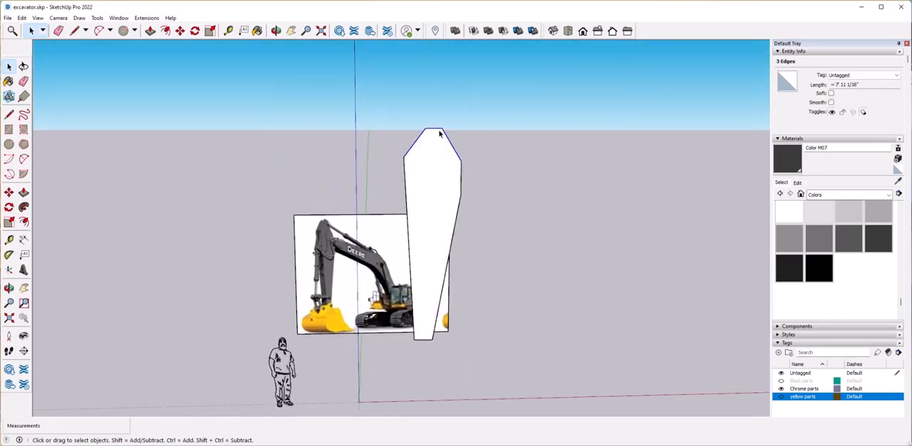
click(433, 127)
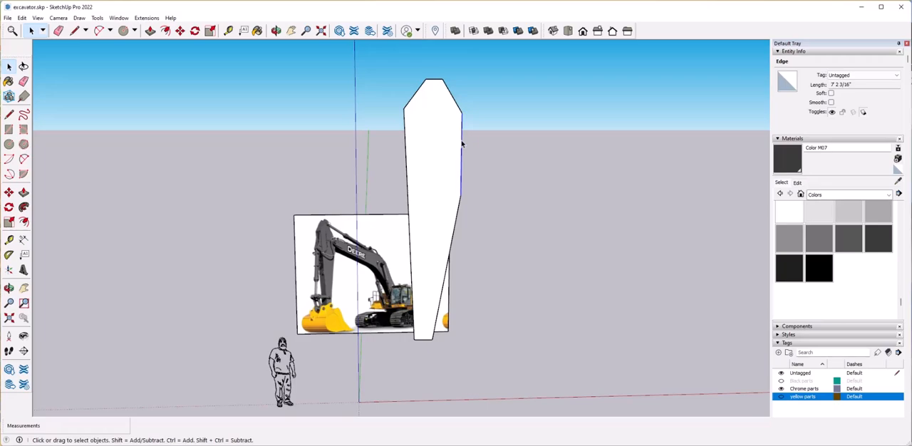
key(s)
key(space)
click(462, 179)
middle_drag(462, 179, 457, 197)
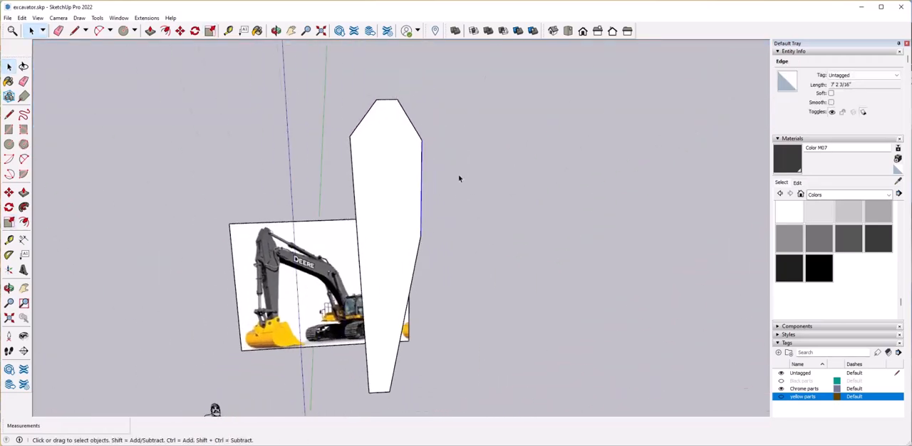
click(407, 162)
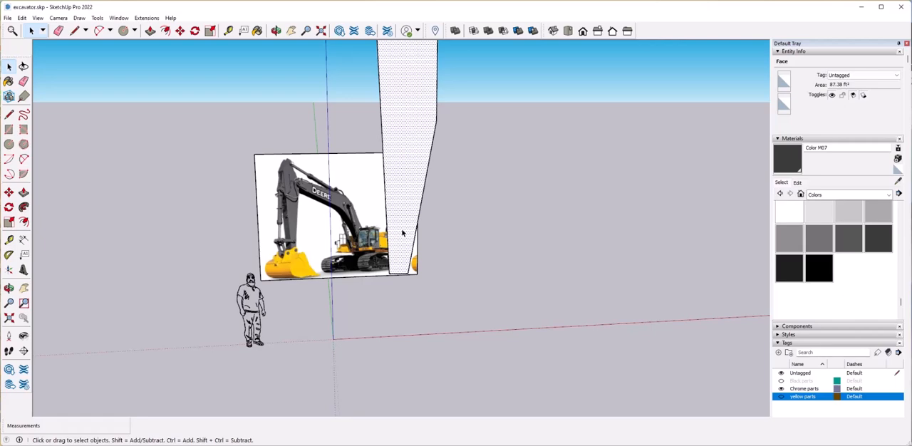
Create a tag named Working and assign the whole arm profile to it.
click(511, 176)
scroll(509, 243, down, 1)
middle_drag(499, 278, 507, 256)
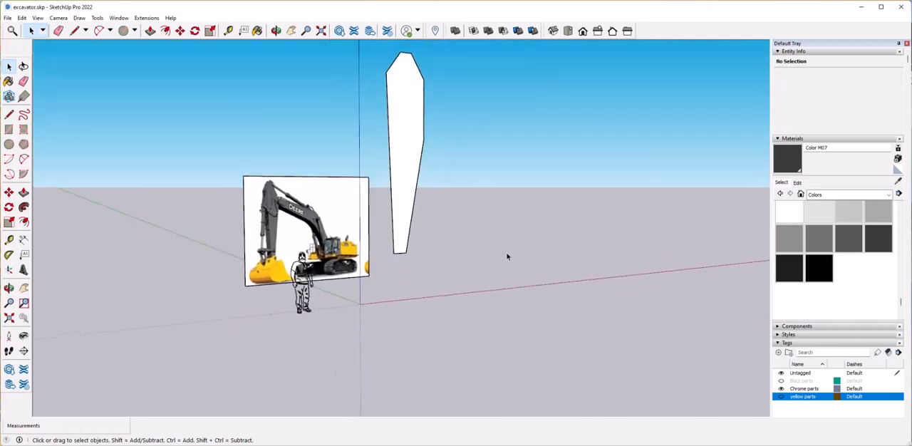
key(Return)
scroll(454, 104, down, 2)
drag(374, 64, 442, 278)
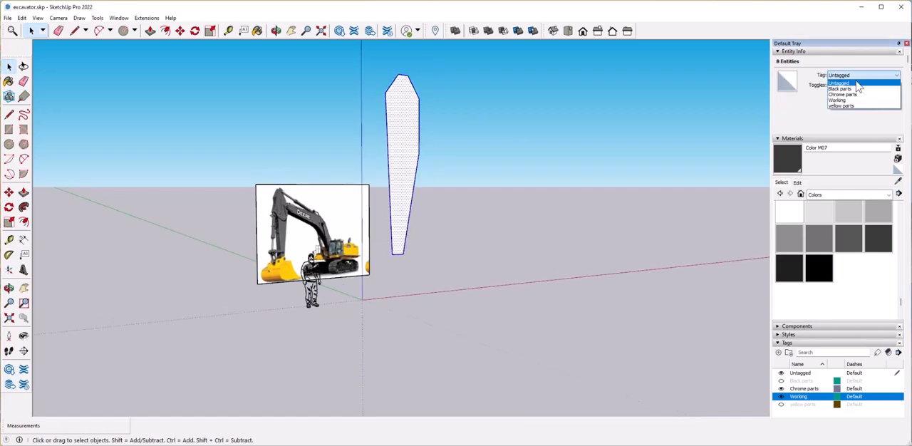
click(857, 101)
click(509, 356)
Show the yellow parts and Black parts tags again around the arm profile.
middle_drag(499, 363, 440, 366)
click(781, 397)
click(781, 397)
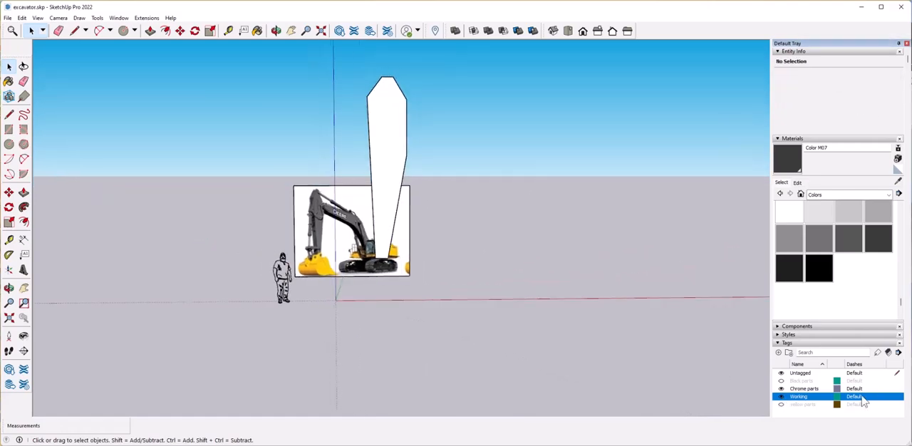
scroll(400, 268, up, 5)
middle_drag(400, 267, 492, 306)
scroll(463, 303, down, 3)
middle_drag(563, 337, 579, 276)
scroll(579, 276, up, 2)
click(599, 343)
middle_drag(614, 325, 650, 320)
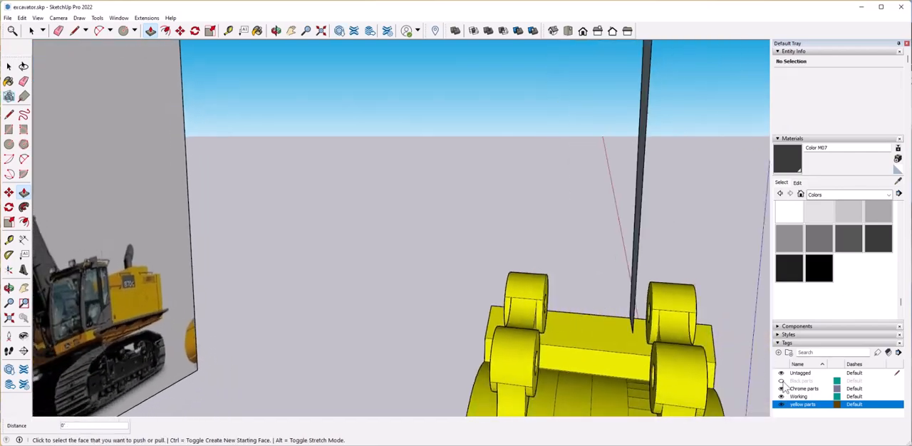
click(782, 381)
Push/Pull the arm profile into a solid that fits between the linkage arms above the bucket.
middle_drag(630, 242, 656, 275)
click(625, 197)
middle_drag(595, 213, 617, 292)
click(572, 276)
middle_drag(645, 265, 596, 300)
click(577, 260)
scroll(576, 260, down, 4)
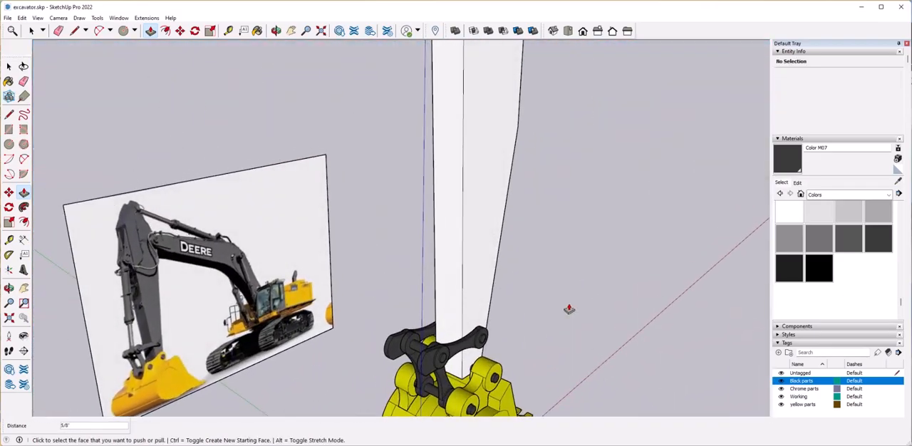
Offset the outline of the arm's narrow upper front face inward to form a thin border.
key(space)
click(433, 234)
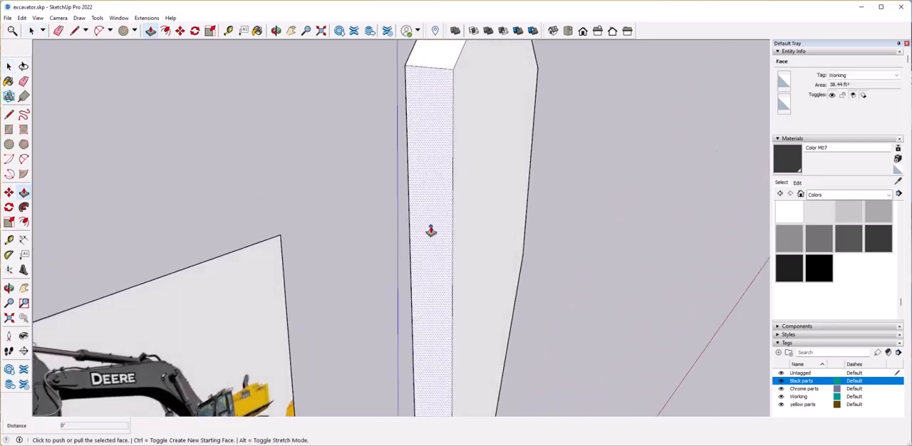
click(433, 219)
click(430, 214)
click(432, 211)
middle_drag(432, 210, 491, 175)
click(456, 213)
click(165, 31)
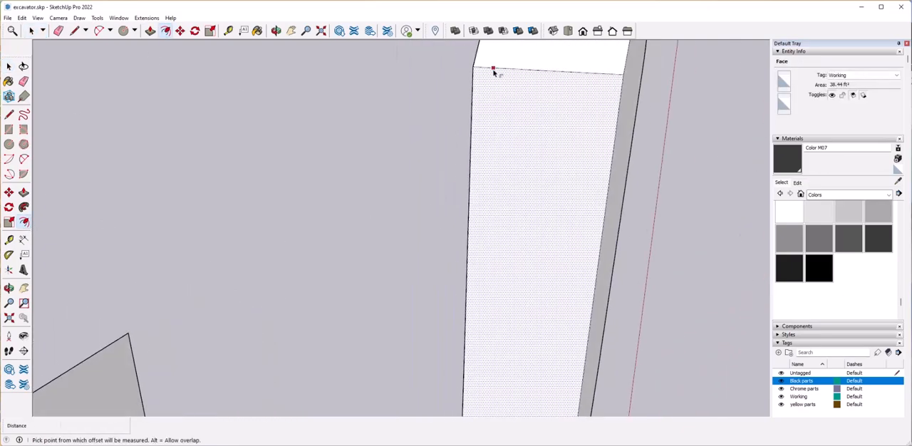
click(493, 69)
click(496, 83)
Divide the inset front face with a line across it and recess the upper part about 2' 6" into the arm.
middle_drag(537, 153, 519, 242)
key(l)
middle_drag(517, 273, 496, 211)
click(497, 211)
middle_drag(511, 170, 514, 170)
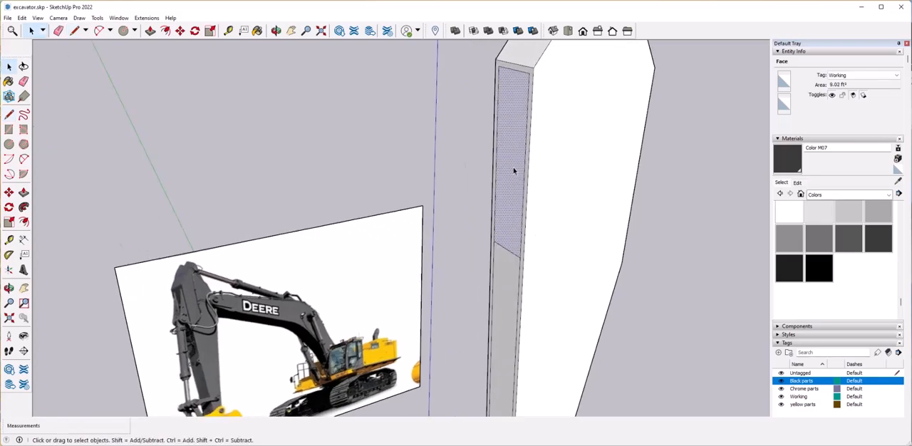
click(576, 168)
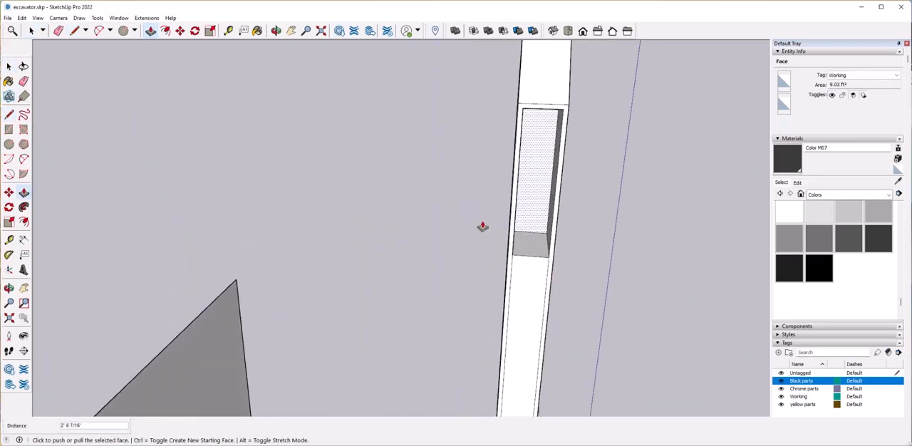
middle_drag(478, 234, 548, 226)
Offset the outlines of the arm's top face and the adjoining long end face inward to form borders.
key(space)
click(23, 222)
click(524, 185)
click(544, 187)
key(space)
click(580, 286)
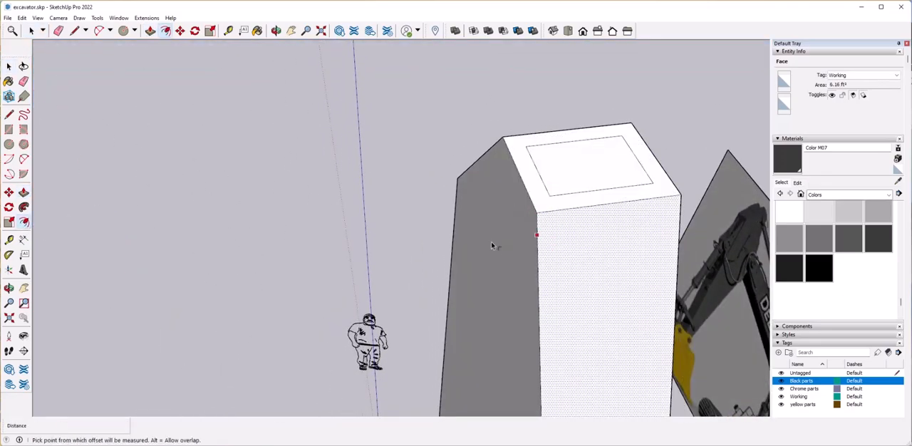
click(557, 243)
key(space)
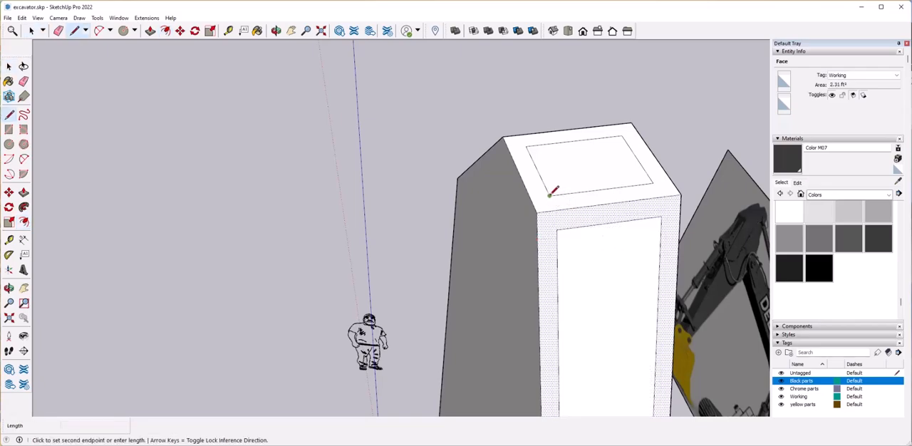
Connect the two insets with lines across their shared border and recess the long end face's inset about 1' 4".
middle_drag(561, 218, 546, 233)
click(545, 276)
middle_drag(545, 276, 461, 228)
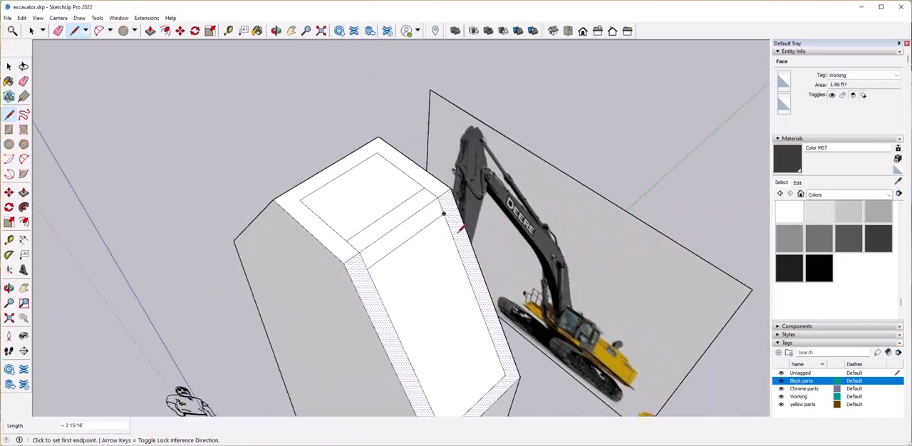
middle_drag(441, 285, 457, 306)
click(458, 306)
click(457, 308)
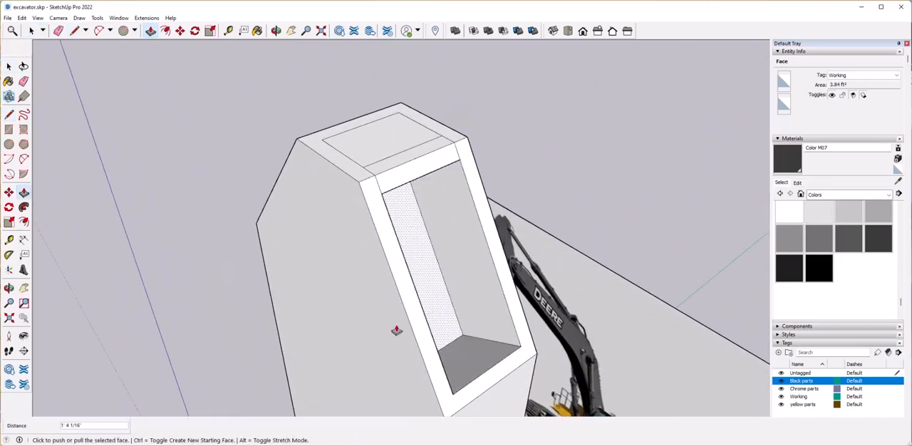
click(396, 331)
Turn on the X-ray face style and Push/Pull the recess inside the arm's upper end by about 1' 10 11/16".
click(38, 18)
mouse_move(72, 155)
click(136, 157)
middle_drag(478, 276, 437, 207)
click(437, 207)
scroll(349, 235, up, 2)
middle_drag(349, 235, 483, 268)
click(391, 232)
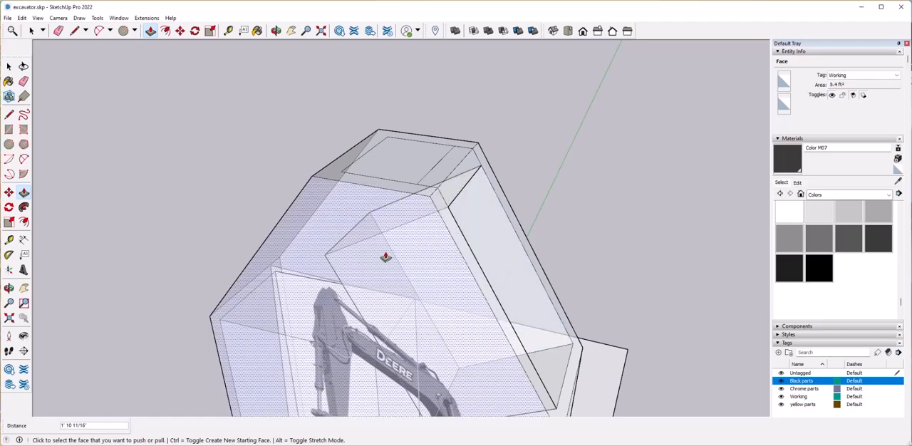
Move the recess's upper inner edge downward to slope its ceiling inside the arm.
key(space)
key(m)
click(356, 244)
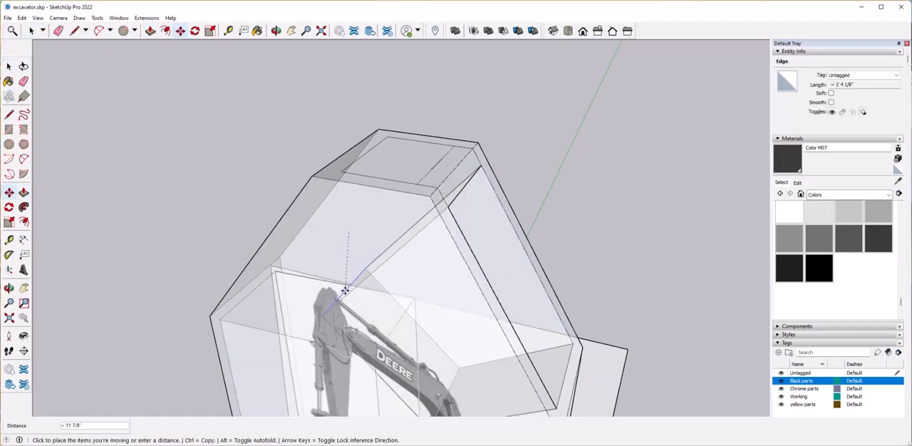
middle_drag(387, 300, 397, 239)
click(399, 269)
Push the top face's inset down into the arm and adjust the inner edge between the upper recesses.
key(space)
click(402, 230)
click(398, 242)
middle_drag(448, 258, 404, 230)
click(434, 244)
key(m)
click(437, 239)
click(405, 231)
scroll(413, 239, down, 3)
key(space)
Turn off the X-ray face style and check the hollowed arm against the bucket and reference photo.
click(484, 267)
middle_drag(481, 265, 377, 262)
click(38, 18)
mouse_move(97, 156)
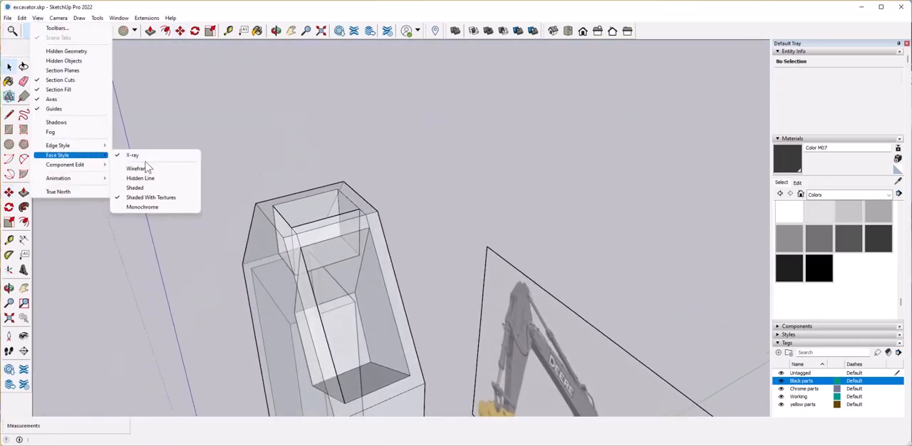
click(143, 156)
middle_drag(479, 246, 388, 257)
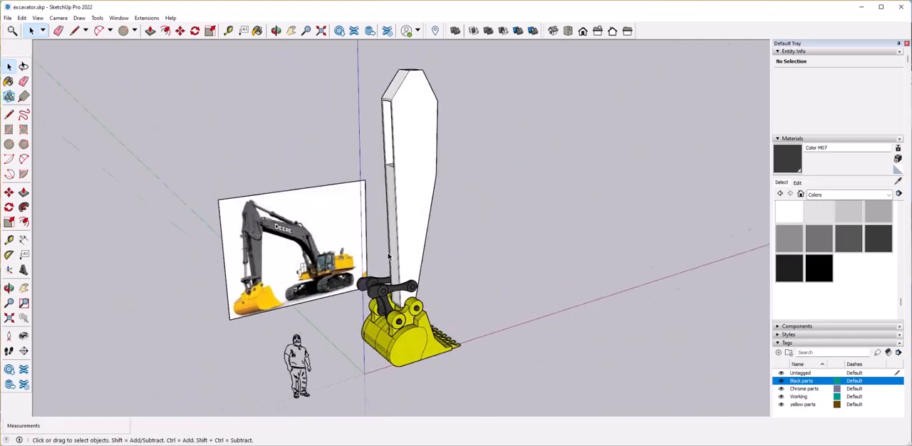
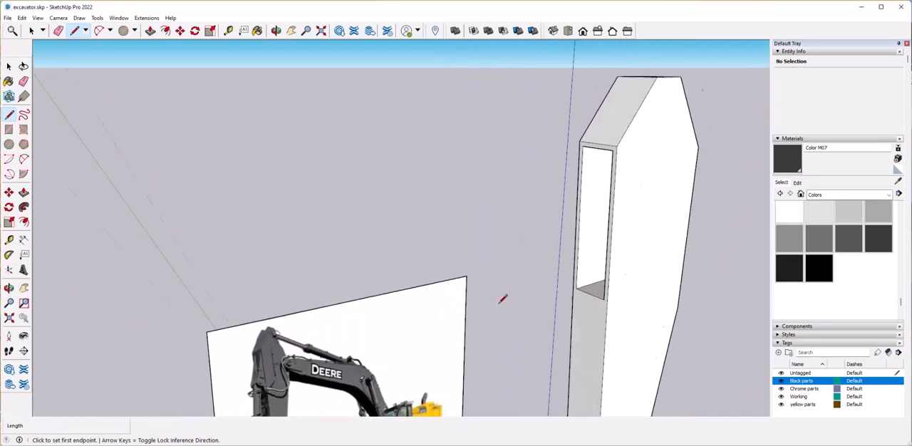
Draw a rectangular face projecting from the arm's front edge, spanning the height of the upper recess.
click(714, 108)
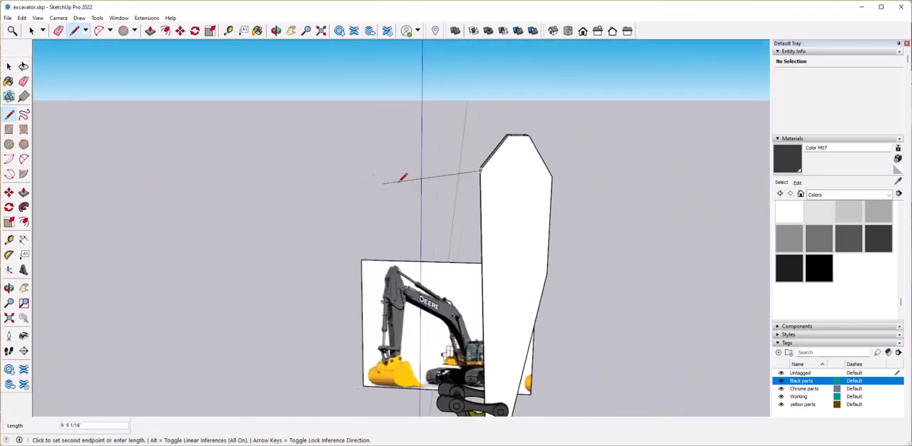
click(421, 160)
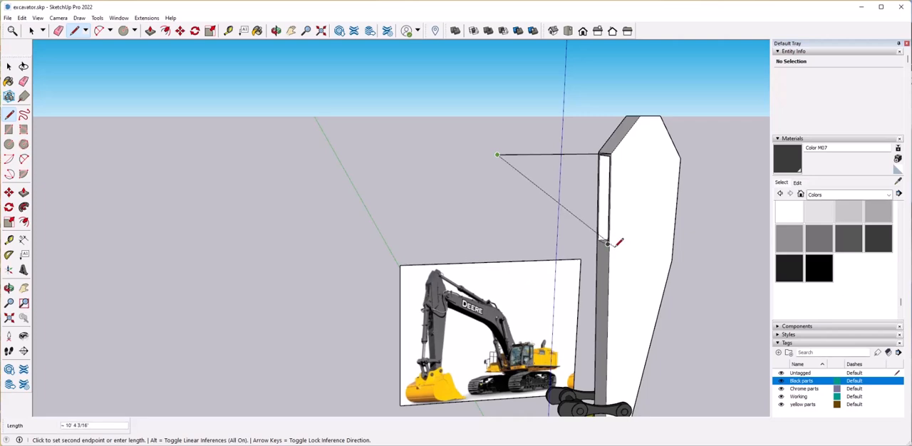
click(607, 246)
key(space)
Draw a circle of about 8 3/4" radius on the projecting face and join it to the arm's edge with two curved arcs.
click(9, 146)
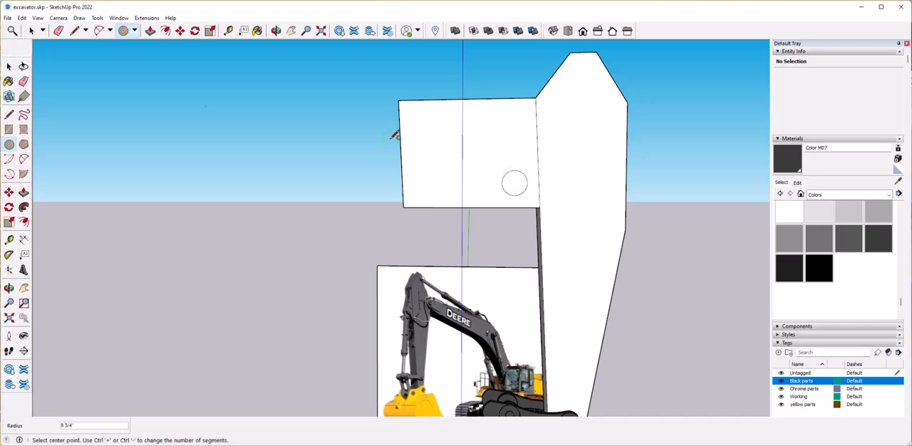
scroll(456, 155, up, 2)
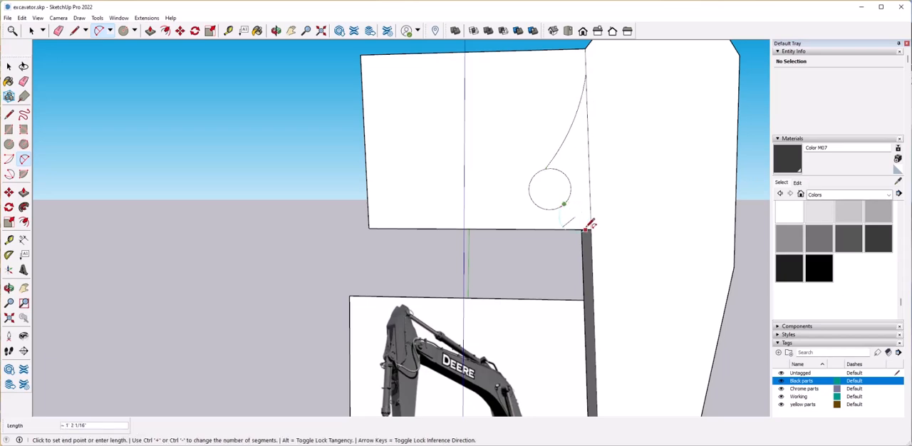
scroll(590, 225, up, 2)
click(571, 199)
key(space)
scroll(573, 201, down, 2)
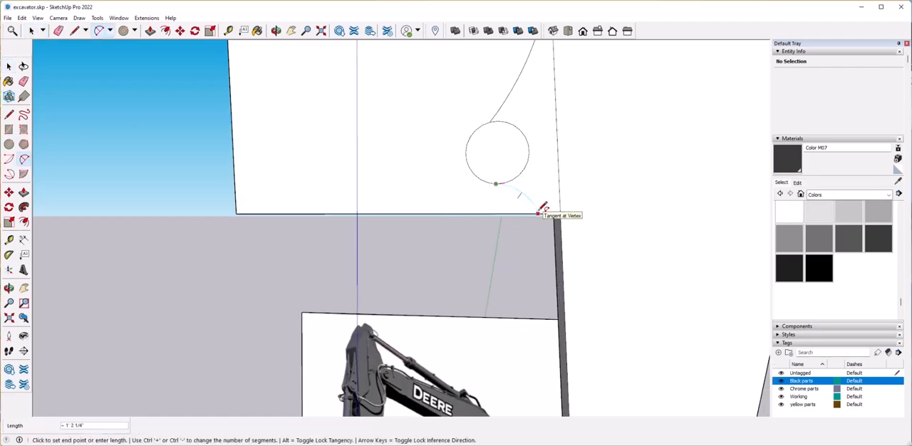
Erase the outer edges of the projecting rectangle, leaving only the curved bracket profile and its circle.
scroll(521, 226, down, 5)
key(e)
click(400, 135)
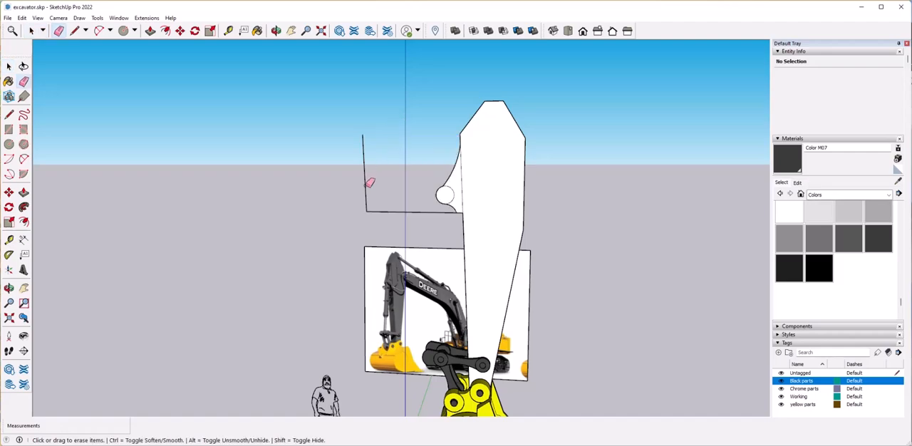
click(366, 185)
click(378, 210)
Select the curved bracket profile with its circle and make it a group.
scroll(468, 201, up, 3)
middle_drag(467, 200, 422, 142)
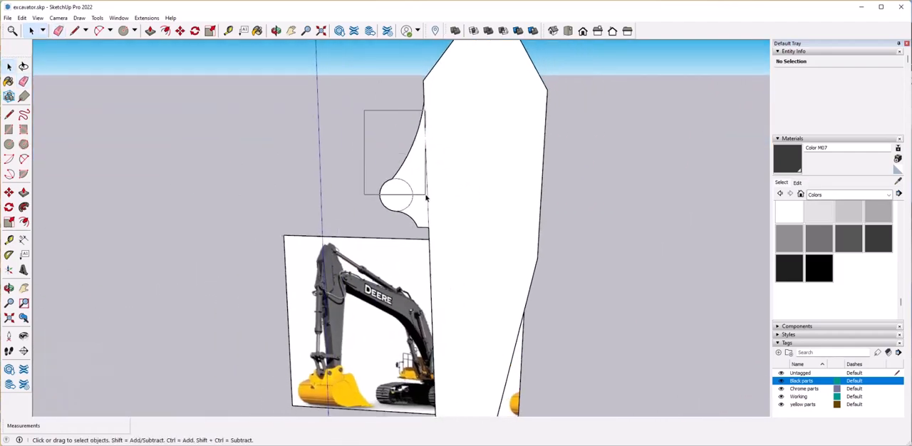
drag(426, 196, 371, 114)
middle_drag(371, 115, 364, 111)
drag(443, 241, 444, 241)
middle_drag(428, 243, 493, 268)
scroll(428, 239, up, 4)
shift+click(450, 273)
scroll(453, 278, down, 4)
middle_drag(563, 303, 581, 288)
right_click(419, 226)
click(473, 304)
Examine how the bracket group lines up with the side wall of the arm's recess.
click(413, 219)
scroll(603, 306, up, 4)
click(593, 337)
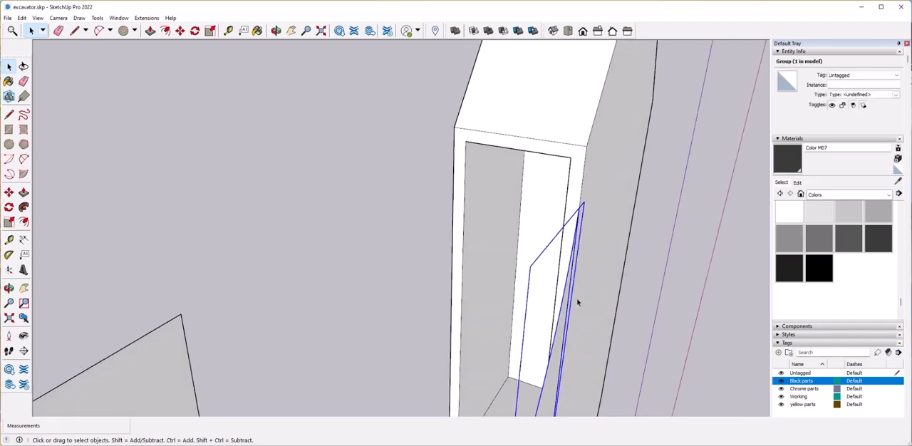
scroll(561, 202, down, 4)
middle_drag(561, 203, 421, 219)
scroll(542, 295, up, 3)
middle_drag(598, 259, 471, 283)
scroll(566, 289, up, 3)
scroll(564, 291, up, 2)
scroll(563, 291, up, 3)
scroll(515, 261, down, 4)
scroll(470, 284, up, 3)
click(505, 271)
scroll(576, 295, down, 3)
middle_drag(499, 327, 494, 346)
scroll(494, 346, up, 3)
Open the bracket group and Push/Pull its plate face to a thickness of about 1 5/8".
key(space)
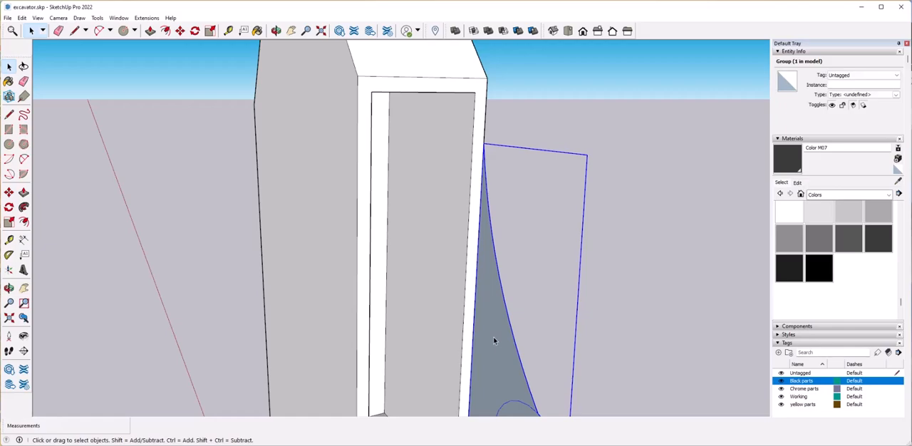
double_click(494, 337)
key(p)
key(ctrl)
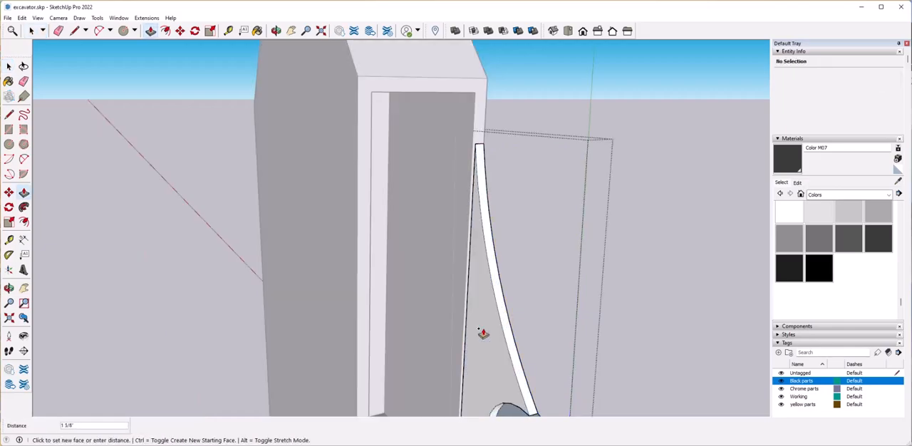
middle_drag(550, 331, 293, 198)
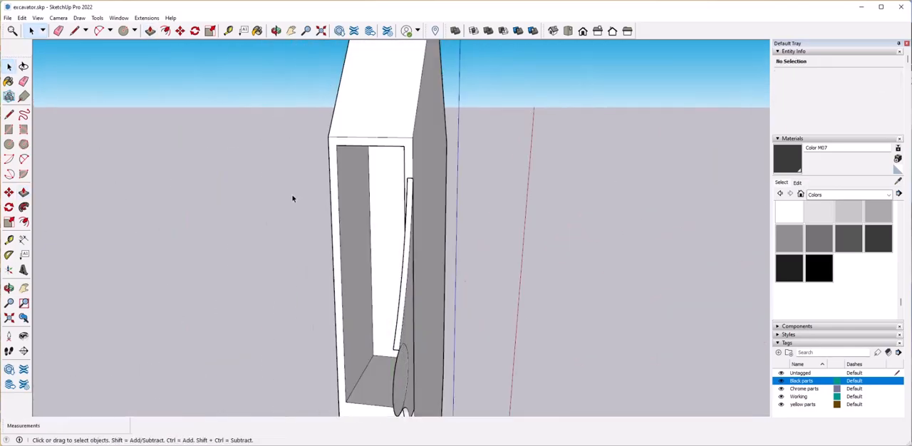
Try to move the thickened bracket sideways against the arm's edge, and undo it.
scroll(567, 258, up, 5)
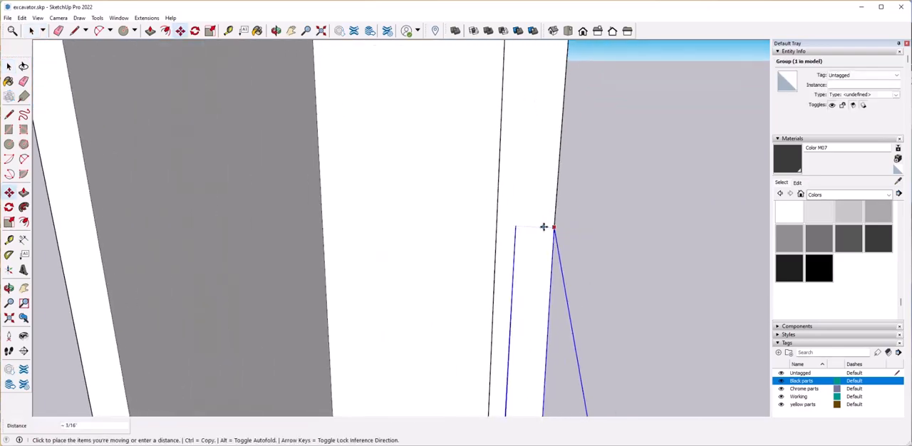
key(ctrl+z)
key(ctrl+z)
key(ctrl+z)
key(ctrl+z)
key(ctrl+z)
key(ctrl+z)
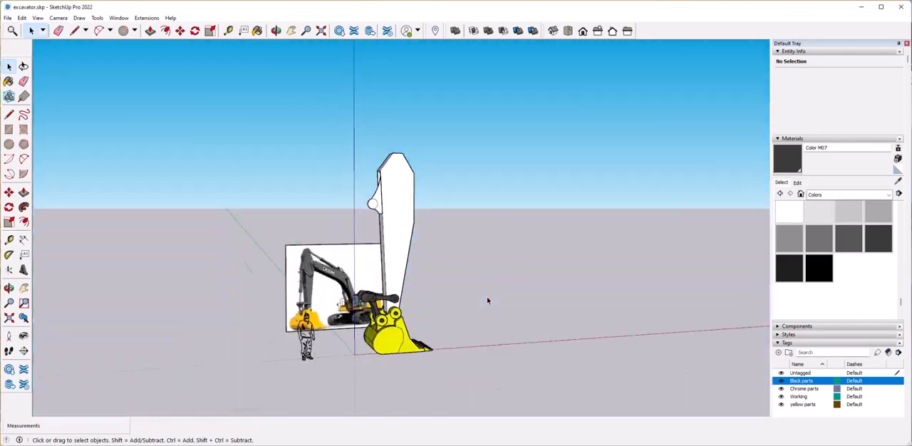
Open the bracket group and offset the edge of its round boss inward by about 1 11/16".
scroll(454, 323, up, 2)
middle_drag(486, 297, 357, 321)
scroll(455, 323, up, 4)
scroll(505, 316, down, 2)
scroll(357, 321, up, 4)
shift+middle_drag(573, 267, 585, 249)
scroll(495, 307, down, 3)
scroll(671, 298, up, 3)
scroll(670, 298, up, 2)
double_click(693, 291)
middle_drag(671, 298, 385, 285)
click(679, 303)
click(24, 223)
middle_drag(499, 235, 546, 231)
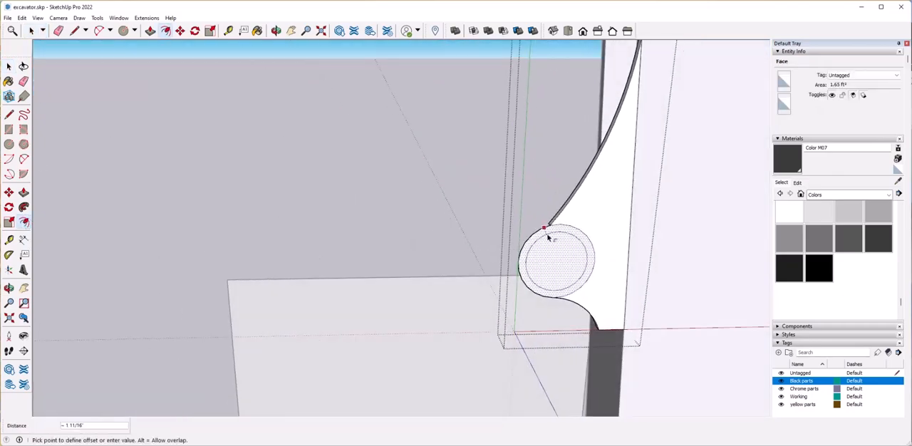
click(546, 235)
Offset the boss's inner circle inward again to make a second concentric ring.
scroll(548, 240, up, 2)
key(space)
click(584, 270)
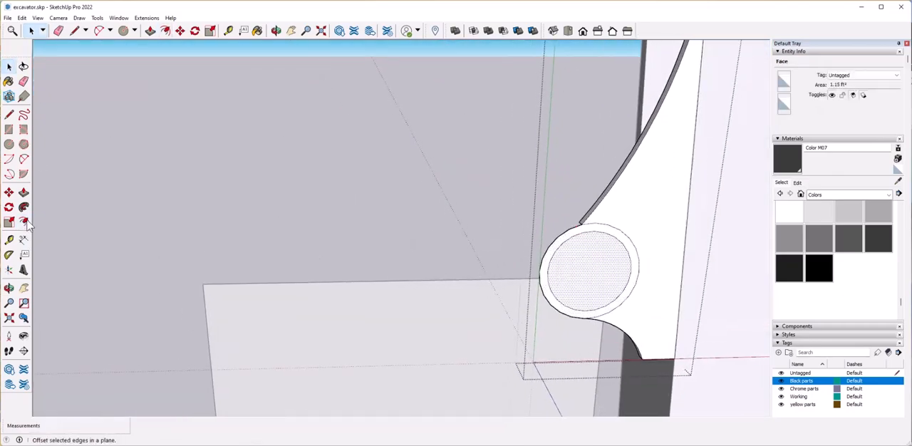
click(576, 251)
key(space)
Push/Pull the outermost ring of the boss outward to form a raised rim.
middle_drag(335, 285, 587, 246)
click(609, 258)
click(587, 246)
double_click(587, 246)
click(583, 244)
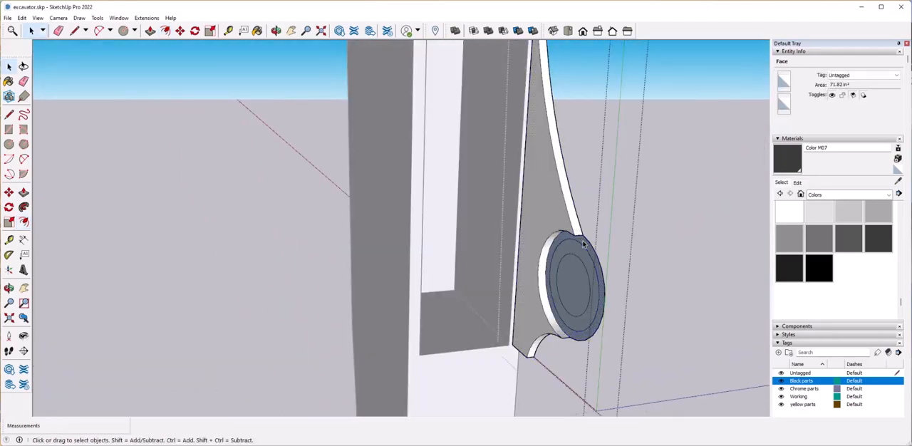
click(583, 244)
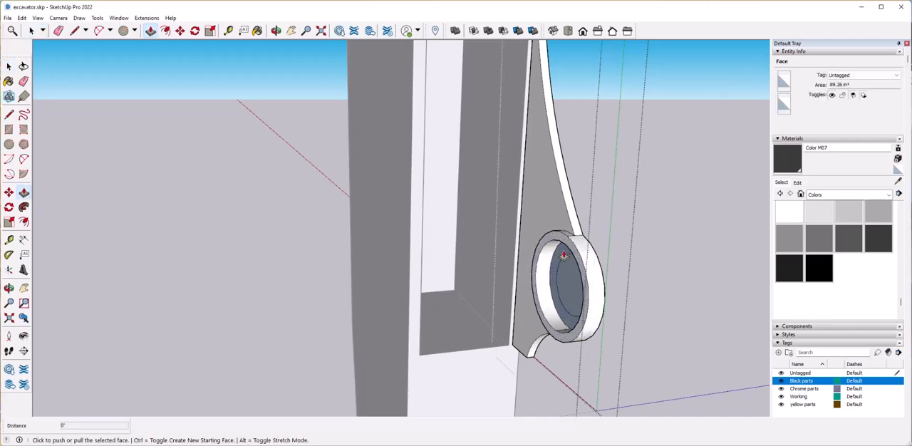
Push/Pull the boss's middle ring outward by about 2 5/16", leaving the central disc recessed.
click(563, 255)
key(ctrl+z)
click(551, 252)
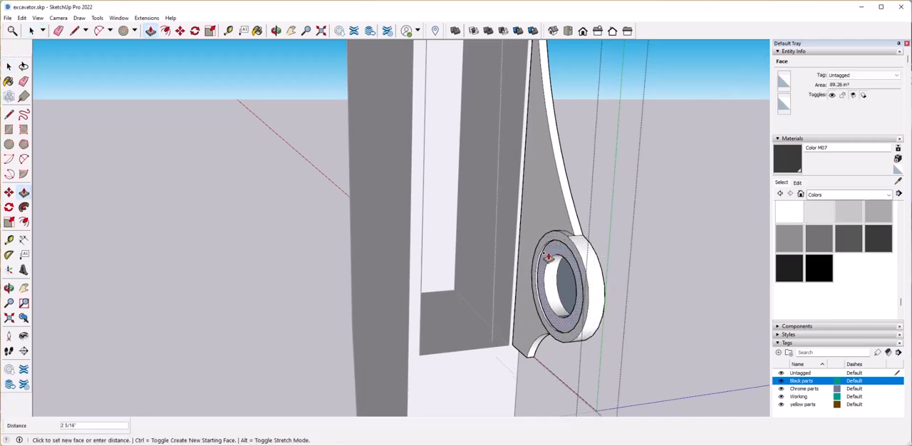
middle_drag(565, 293, 349, 257)
key(space)
scroll(411, 281, down, 3)
Copy the finished bracket group across to the opposite side wall of the arm.
click(440, 314)
middle_drag(349, 314, 504, 228)
key(m)
key(ctrl)
click(504, 228)
click(376, 228)
key(space)
middle_drag(376, 228, 346, 299)
Try flipping the copied bracket upside down, and flip it back.
right_click(365, 226)
right_click(360, 213)
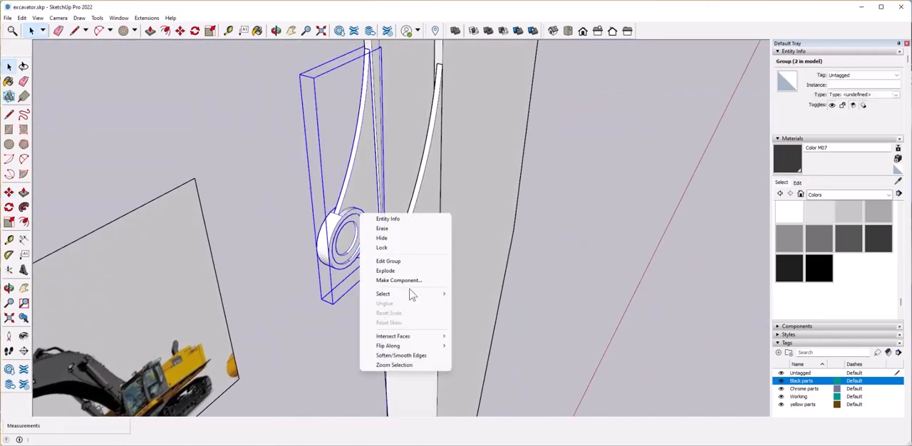
mouse_move(445, 354)
click(484, 355)
right_click(359, 182)
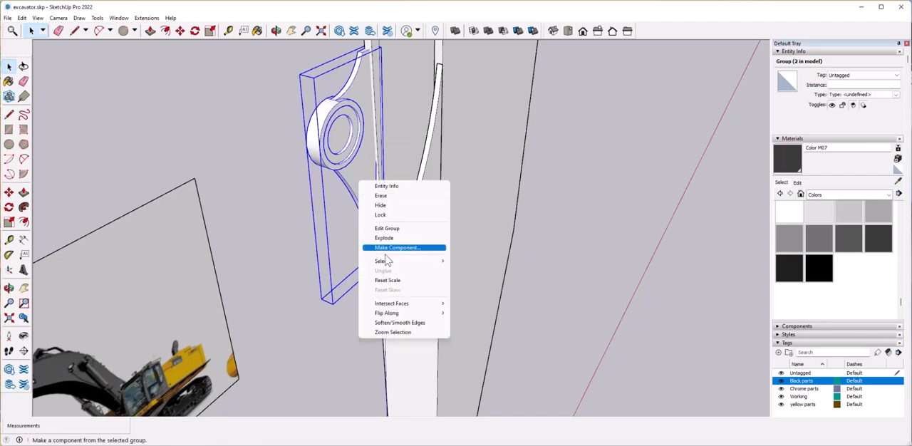
click(480, 320)
Flip the copied bracket across the arm's width so it mirrors the original bracket.
right_click(344, 244)
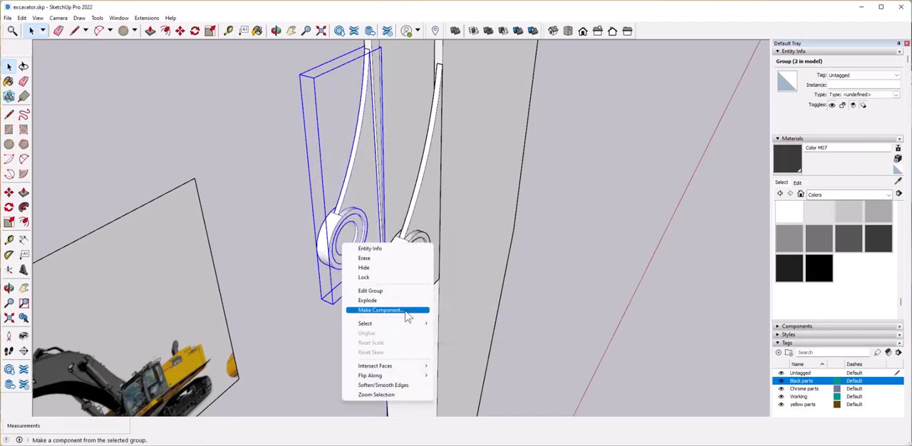
click(483, 388)
click(342, 342)
middle_drag(342, 342, 293, 248)
scroll(363, 330, up, 3)
Push/Pull the central disc of the bracket bosses 4" outward to form pin stubs on both sides.
click(362, 329)
scroll(312, 258, up, 5)
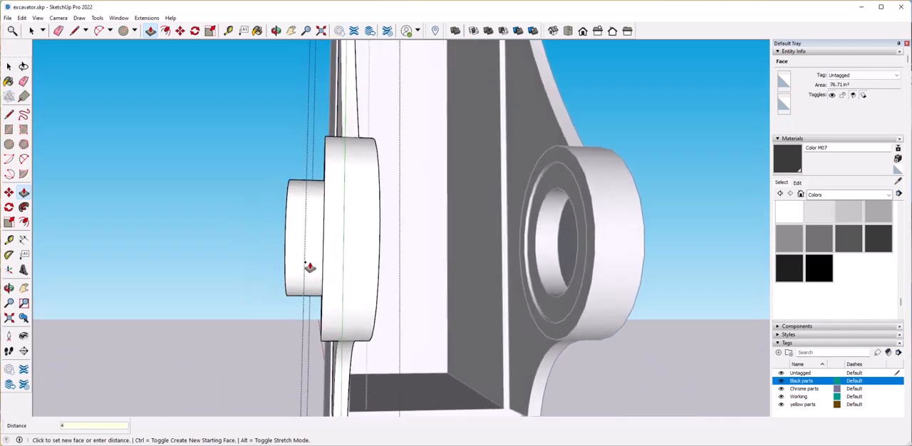
key(Return)
key(space)
middle_drag(485, 322, 356, 253)
click(310, 268)
text(4)
key(Return)
key(space)
Draw a horizontal line about 1' 10 1/16" long across the arm's front face below the brackets.
scroll(299, 278, down, 8)
scroll(332, 322, up, 4)
middle_drag(332, 322, 371, 308)
click(370, 307)
click(10, 114)
scroll(321, 178, down, 6)
middle_drag(371, 214, 285, 221)
scroll(299, 250, up, 3)
mouse_move(267, 250)
middle_down()
mouse_move(306, 258)
mouse_move(320, 244)
mouse_move(345, 257)
middle_up()
click(347, 246)
Try to move the recess's lower front edge to slope the face beneath it.
scroll(347, 246, up, 2)
mouse_move(457, 249)
middle_down()
mouse_move(404, 252)
mouse_move(404, 232)
middle_up()
scroll(405, 253, down, 1)
scroll(404, 229, up, 2)
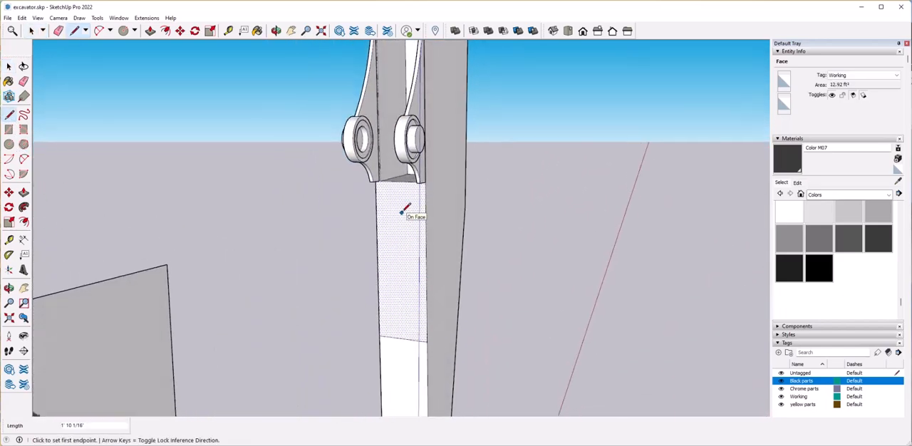
click(400, 184)
middle_drag(400, 184, 427, 232)
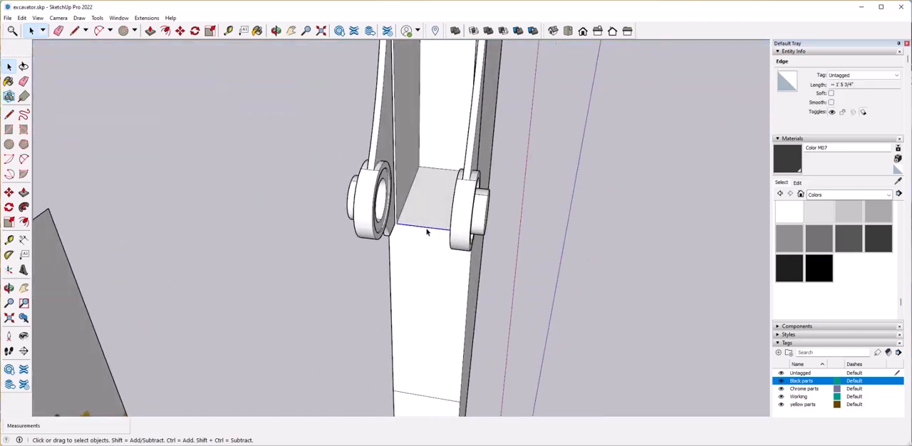
click(426, 227)
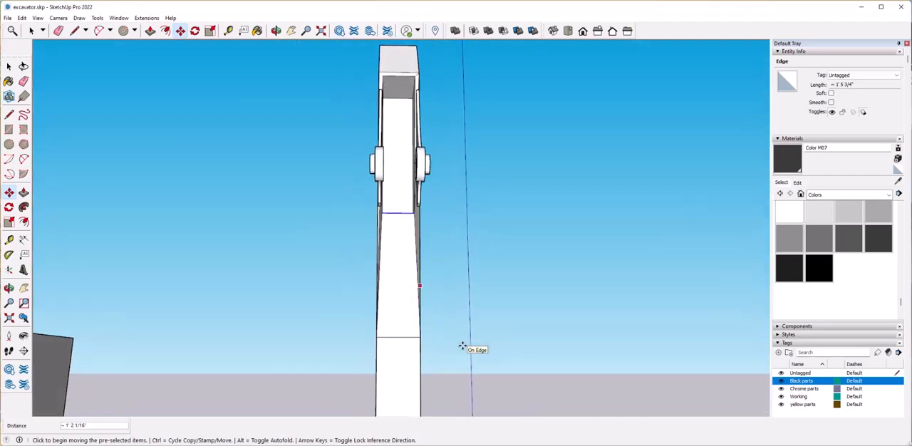
key(space)
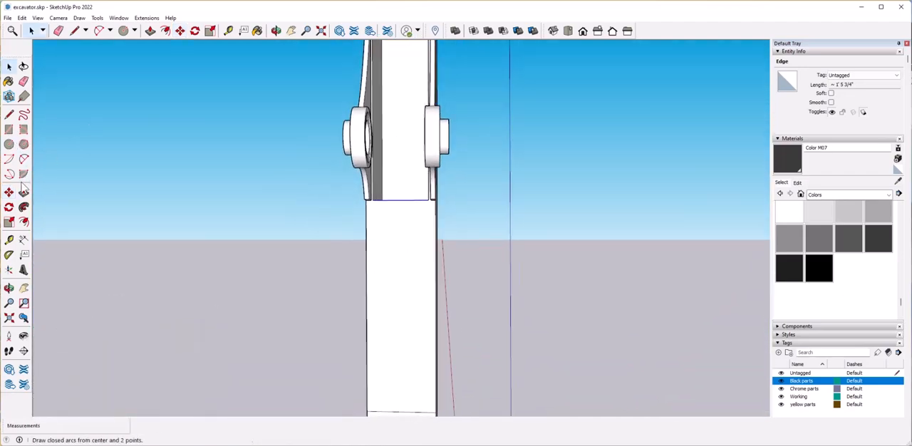
Draw a guide line across the arm's front face just below the recess.
scroll(389, 207, down, 4)
middle_drag(390, 209, 388, 291)
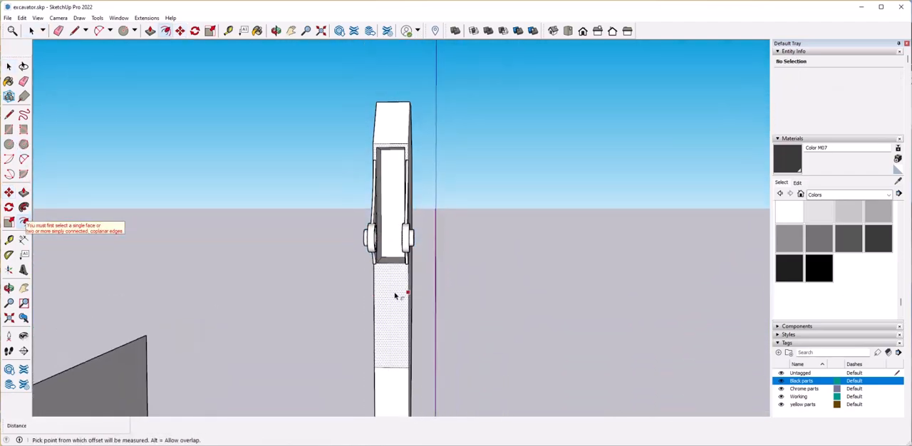
key(l)
scroll(389, 280, up, 5)
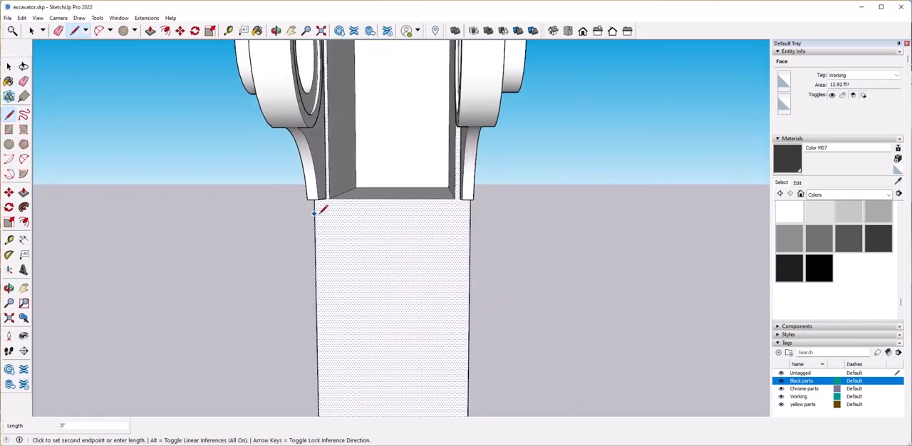
click(470, 213)
Offset the front face below the guide line inward to outline an inset panel.
click(24, 223)
click(360, 269)
key(f)
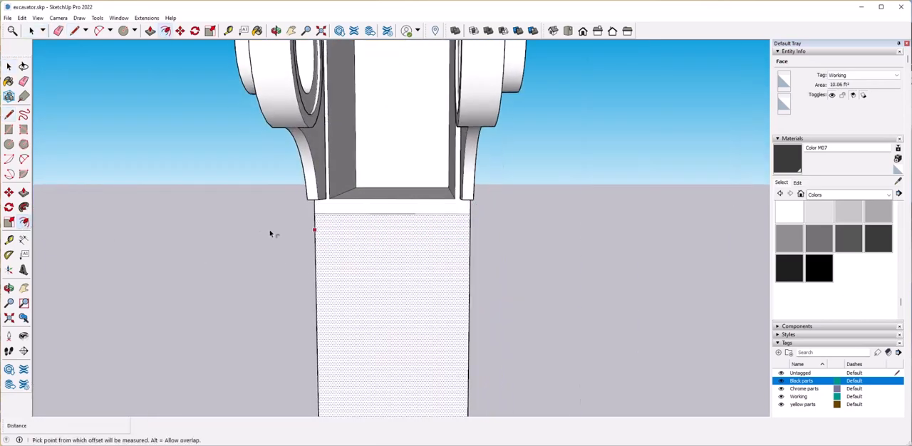
Delete the guide line and connect the recess's lower corners to the inset panel's upper corners.
key(space)
click(371, 213)
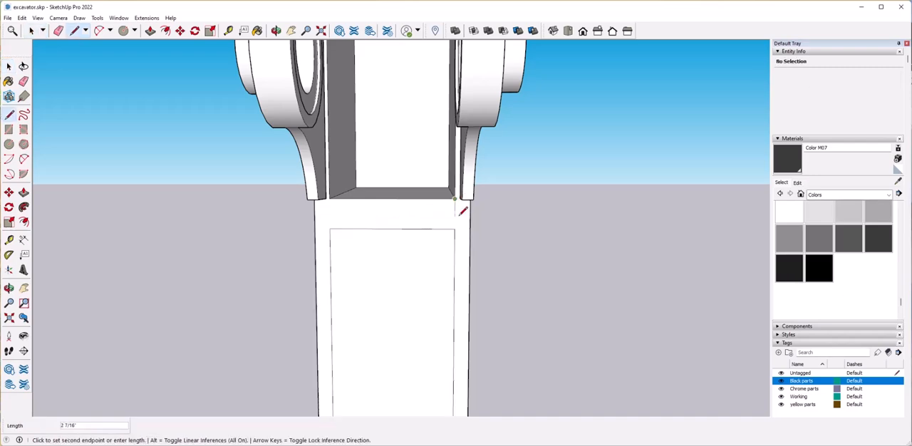
key(space)
click(374, 221)
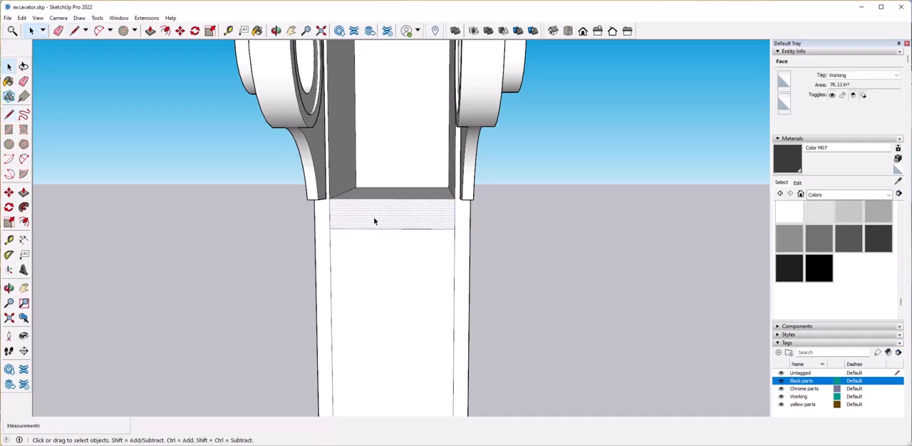
Move the strip between the recess and the inset panel about 7" into the arm to slope the panel inward.
mouse_move(373, 217)
middle_down()
mouse_move(389, 250)
mouse_move(389, 209)
middle_up()
click(389, 208)
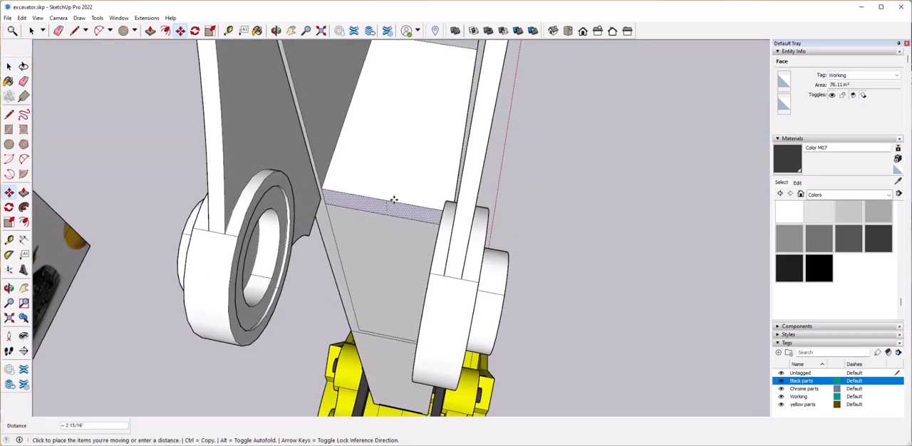
click(399, 173)
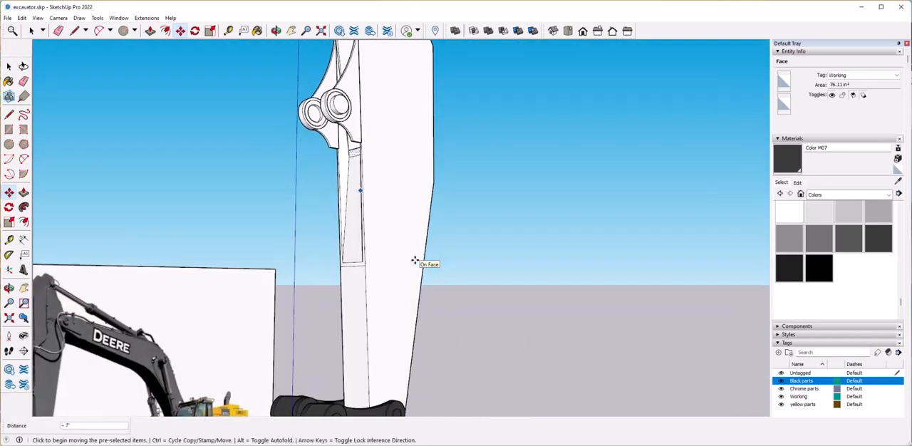
mouse_move(415, 260)
middle_down()
mouse_move(479, 269)
mouse_move(277, 274)
middle_up()
scroll(398, 242, down, 3)
key(space)
scroll(278, 273, down, 3)
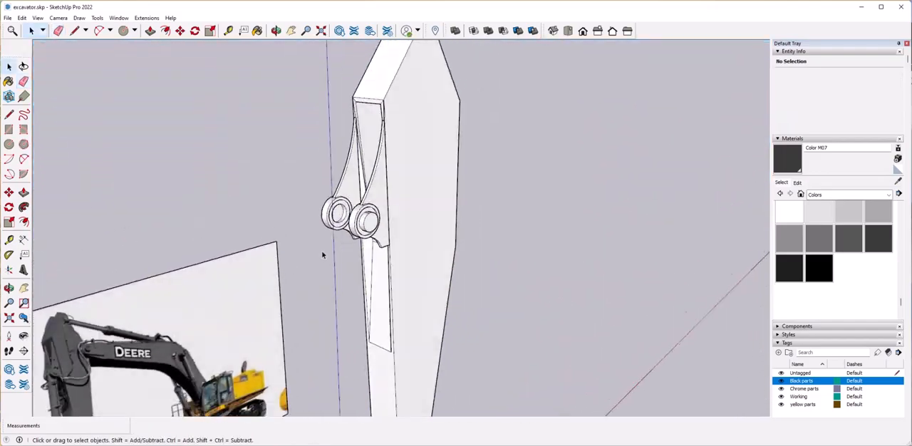
click(425, 204)
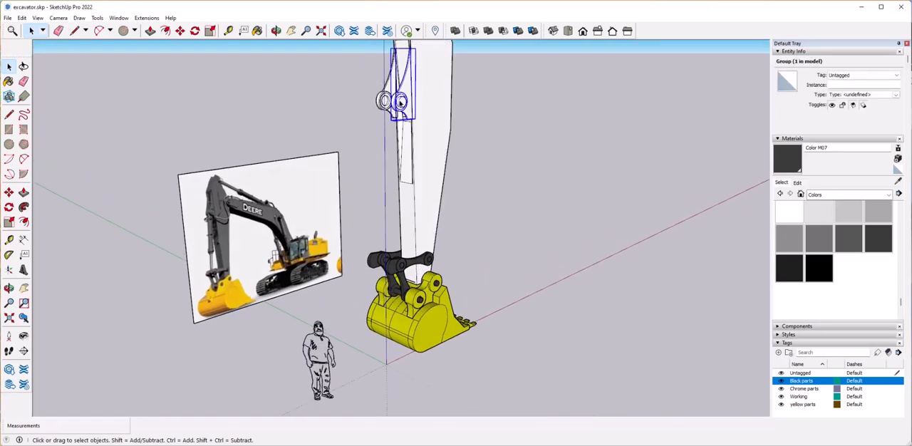
Assign the pin bracket group on the arm to the Black parts tag.
click(862, 75)
click(844, 86)
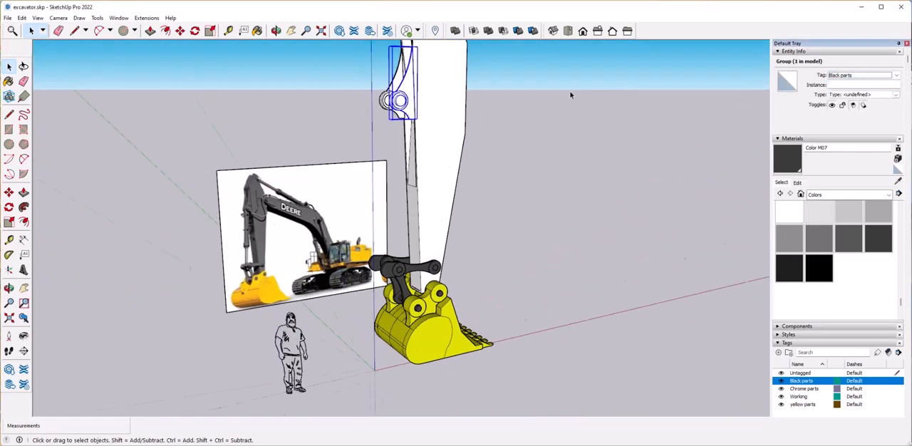
click(864, 76)
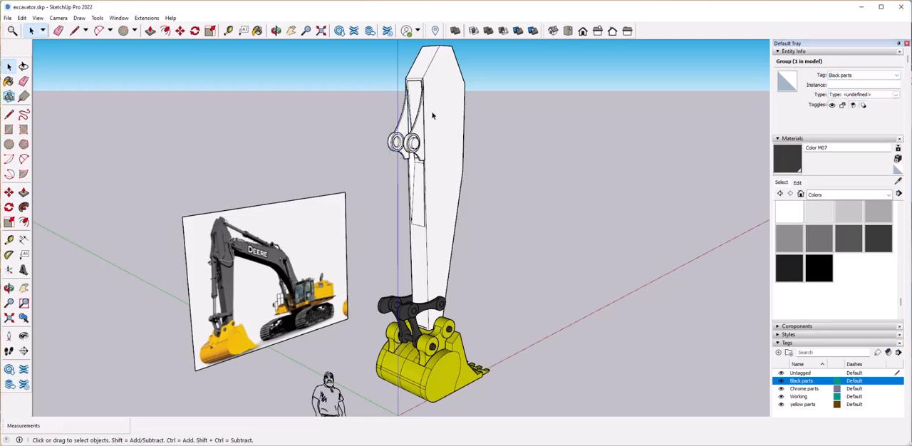
click(432, 116)
Hide the Black parts and yellow parts tags and assign the arm group to the Black parts tag.
click(782, 380)
click(608, 285)
click(782, 405)
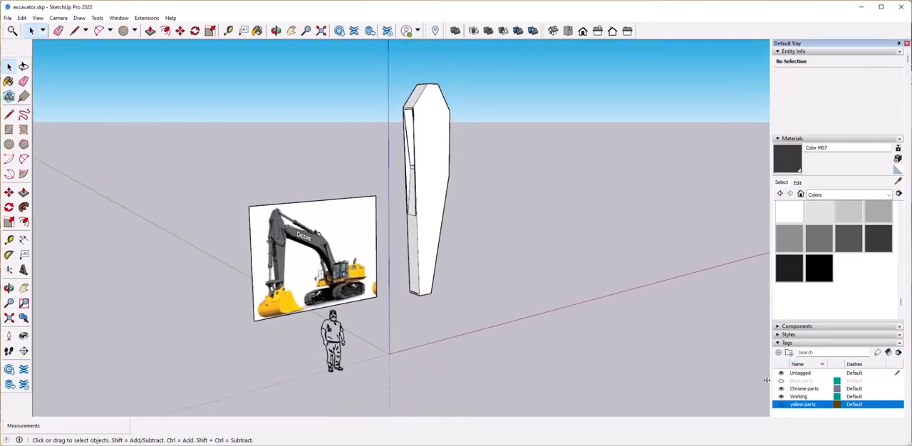
right_click(425, 194)
click(584, 228)
click(857, 76)
click(858, 90)
Make the Black parts and yellow parts tags visible again and save the model.
click(781, 380)
click(449, 187)
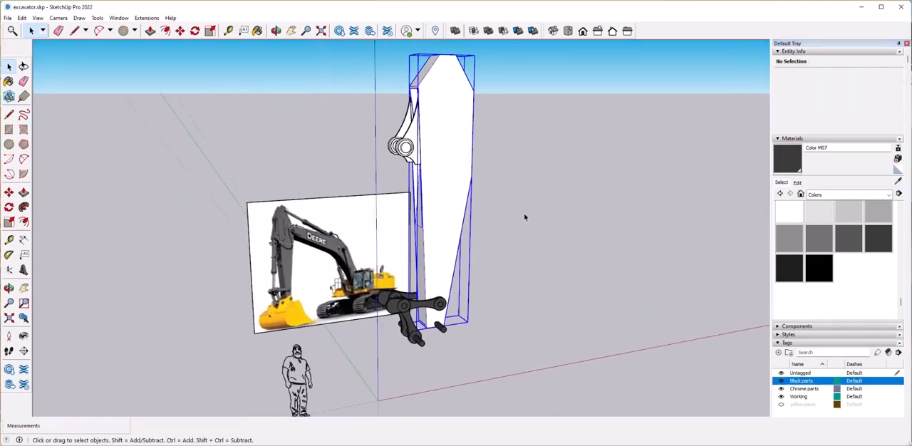
click(782, 405)
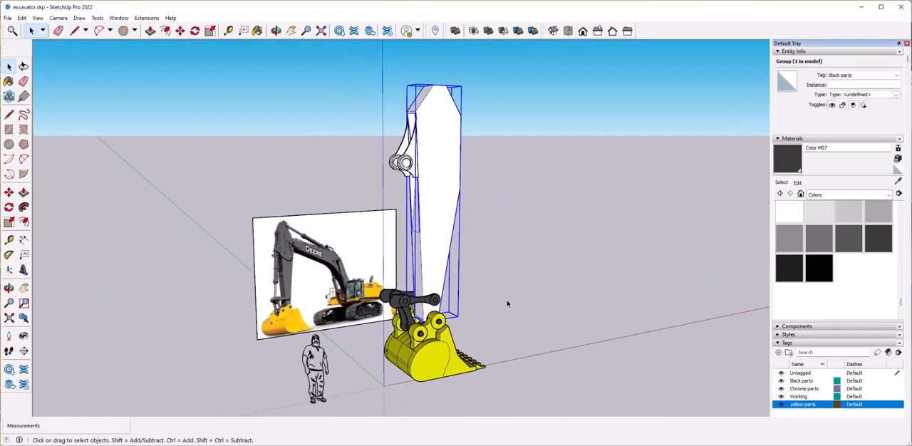
click(509, 324)
scroll(385, 267, up, 10)
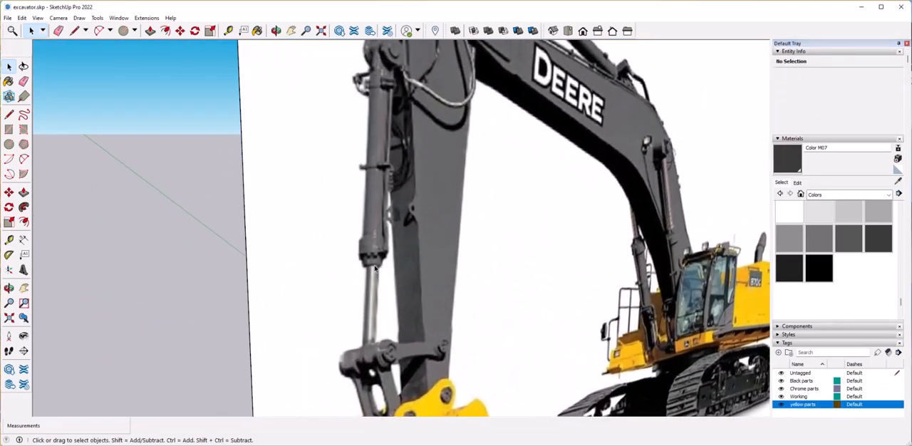
scroll(368, 293, down, 8)
middle_drag(380, 255, 367, 261)
scroll(367, 261, down, 3)
click(8, 18)
click(30, 63)
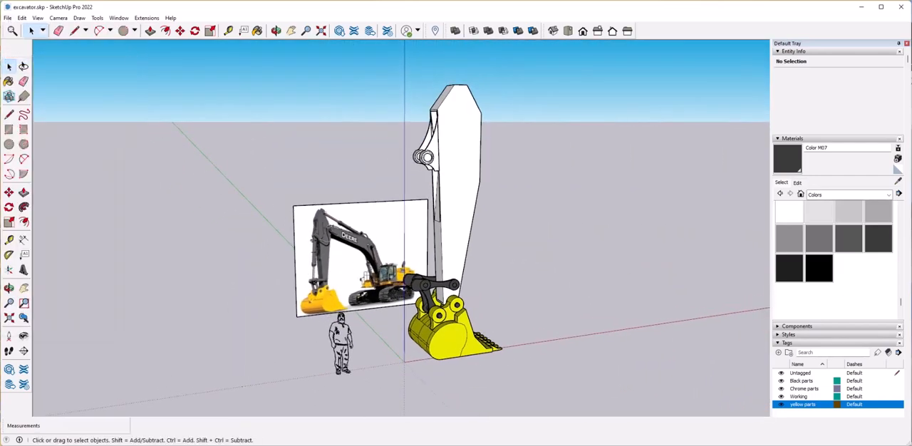
Compare the bucket linkage in the reference photo with the modelled linkage above the bucket.
scroll(329, 258, up, 5)
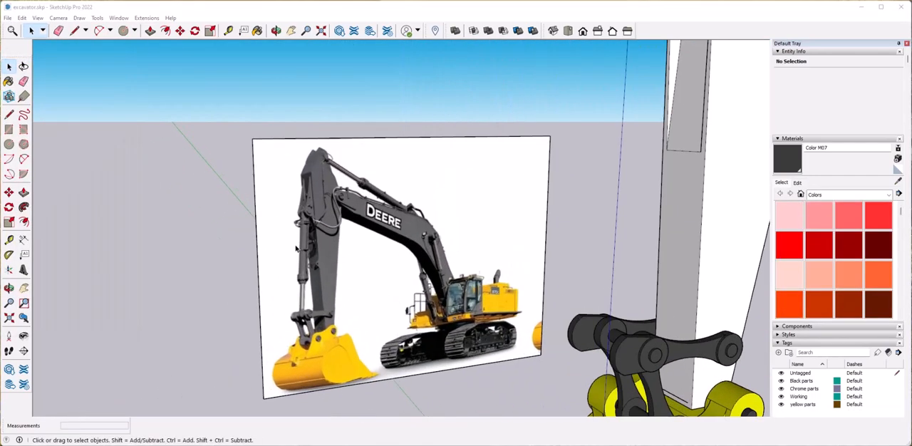
middle_drag(362, 305, 399, 294)
scroll(368, 278, up, 3)
scroll(370, 278, down, 5)
scroll(530, 314, up, 1)
middle_drag(531, 313, 510, 310)
scroll(511, 300, down, 3)
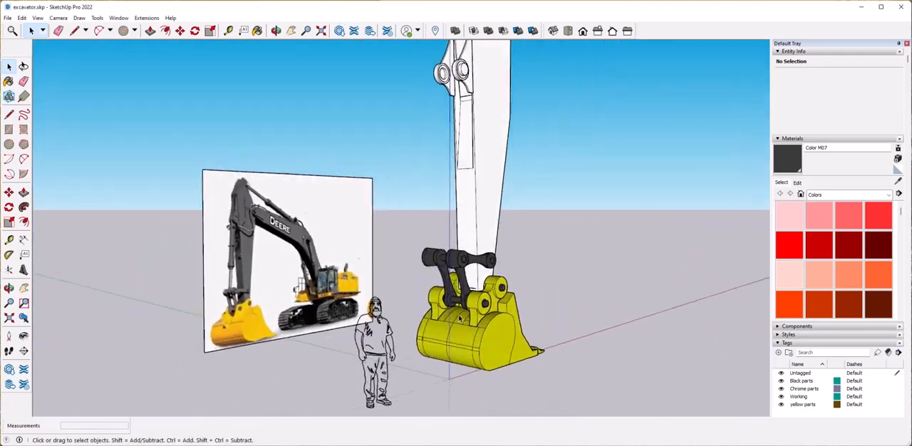
Copy the dark link arm group with its pins about 7' 8" away into the empty space beside the linkage.
scroll(511, 278, up, 6)
click(505, 276)
middle_drag(456, 277, 490, 305)
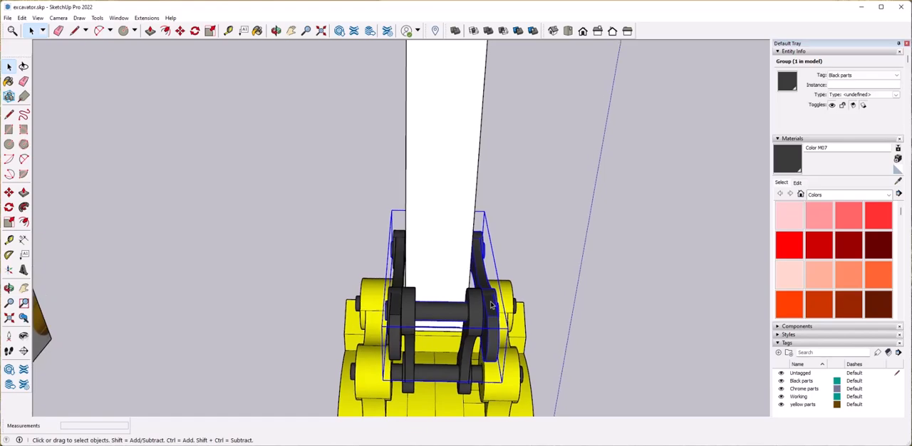
scroll(574, 253, down, 3)
scroll(556, 257, up, 2)
middle_drag(573, 252, 426, 282)
key(m)
key(ctrl)
click(479, 267)
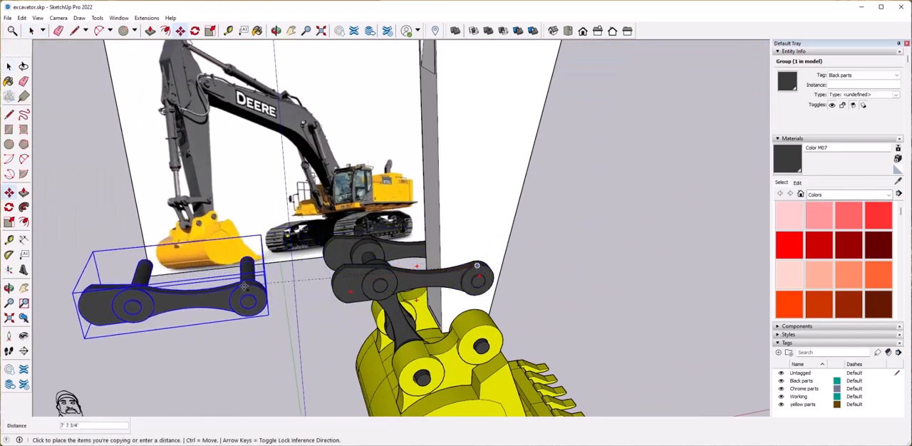
click(236, 290)
Open the copied link group and erase the outer end segments of both pins.
key(space)
middle_drag(246, 296, 429, 362)
click(430, 362)
middle_drag(349, 350, 420, 275)
scroll(356, 306, up, 3)
triple_click(313, 347)
middle_drag(312, 348, 318, 332)
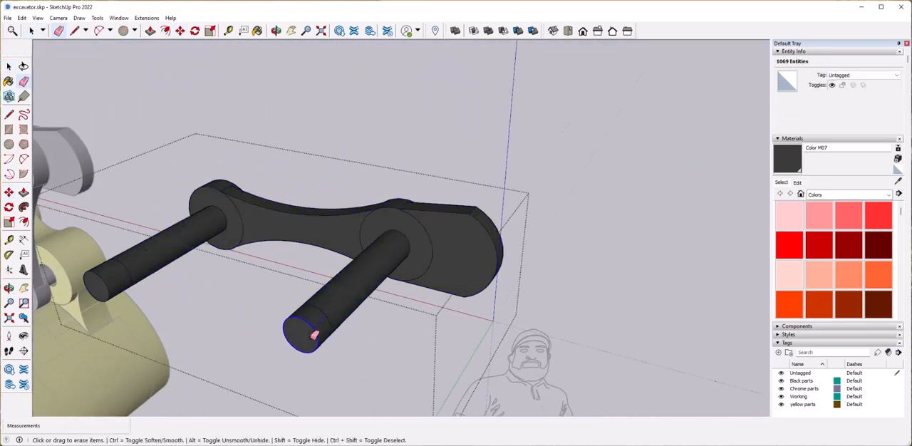
click(313, 336)
click(99, 276)
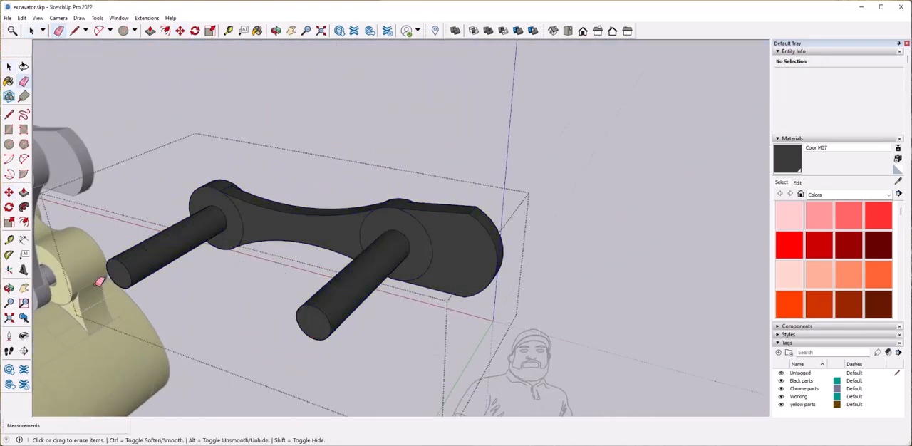
Delete the link arm's body geometry inside the copied group.
click(439, 261)
middle_drag(439, 261, 489, 227)
click(469, 204)
click(477, 202)
drag(454, 288, 459, 293)
mouse_move(467, 298)
middle_down()
mouse_move(345, 273)
mouse_move(332, 225)
middle_up()
mouse_move(350, 204)
mouse_down()
mouse_move(329, 229)
mouse_move(314, 229)
mouse_up()
middle_drag(249, 221, 202, 222)
key(Delete)
Delete the leftover faces and edges in the copied group, keeping one pin with its circular flange face.
scroll(413, 285, down, 2)
middle_drag(570, 303, 449, 322)
scroll(374, 280, up, 6)
click(378, 283)
middle_drag(388, 335, 379, 163)
click(379, 249)
drag(450, 375, 449, 374)
key(Delete)
middle_drag(389, 277, 365, 279)
drag(381, 182, 435, 339)
key(Delete)
click(381, 300)
key(Delete)
Try to push/pull the circular flange face at the end of the remaining pin.
middle_drag(381, 302, 432, 289)
click(435, 293)
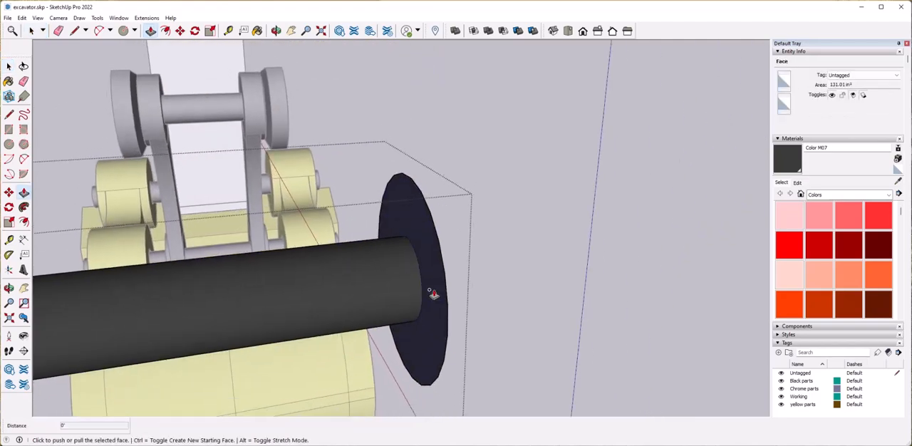
click(413, 300)
key(ctrl+z)
click(436, 289)
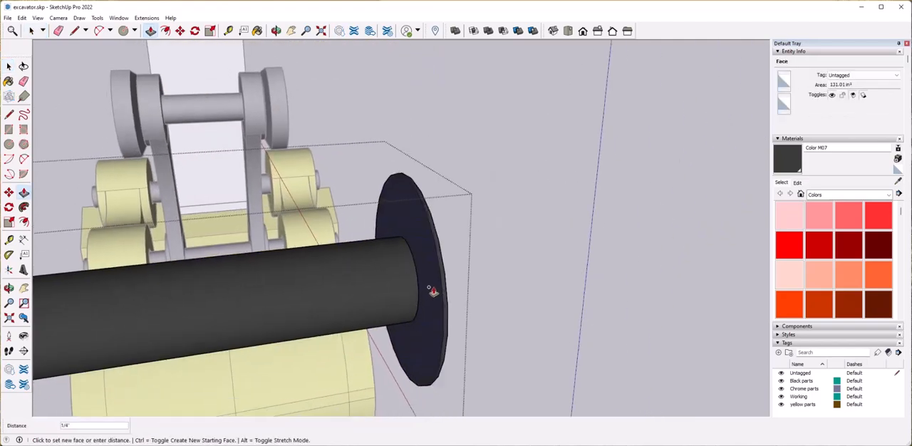
click(433, 291)
key(space)
Try to copy the flange's rim away from its face along the pin.
middle_drag(445, 301, 421, 281)
click(454, 311)
middle_drag(453, 312, 479, 331)
click(479, 332)
key(ctrl)
click(477, 308)
click(566, 332)
key(ctrl+z)
Copy the flange's rim circle about 3" along the pin and close it into a face with a line.
key(space)
click(566, 332)
double_click(475, 296)
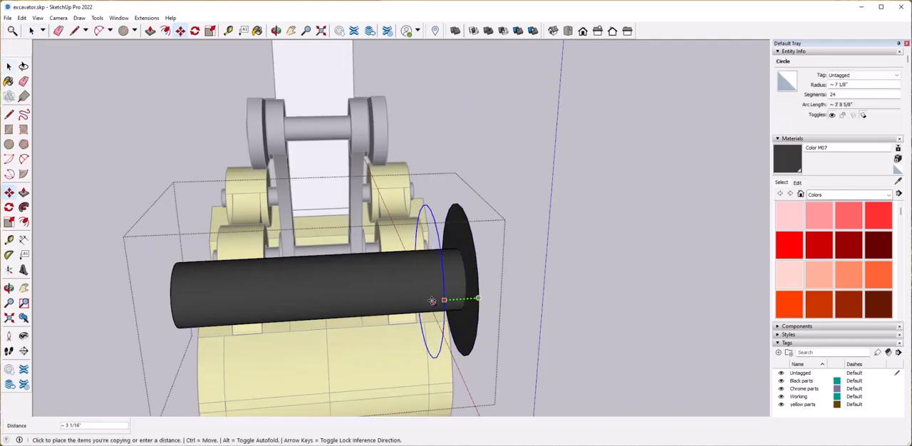
key(space)
middle_drag(416, 306, 448, 291)
key(l)
click(425, 328)
key(space)
middle_drag(405, 273, 414, 288)
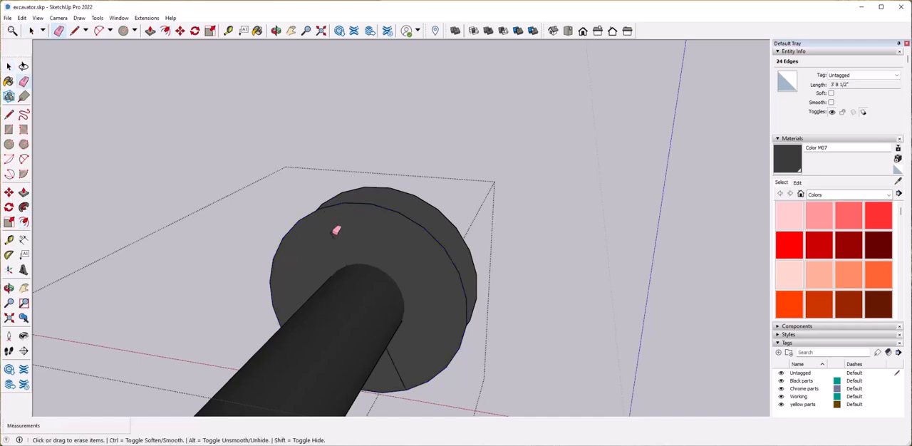
Offset the new circular face inward and remove its center to form a flat ring around the pin.
key(space)
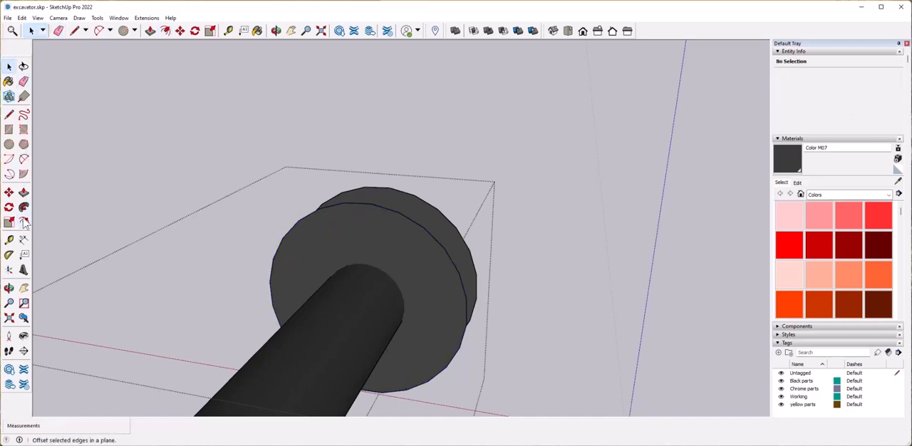
click(378, 263)
key(space)
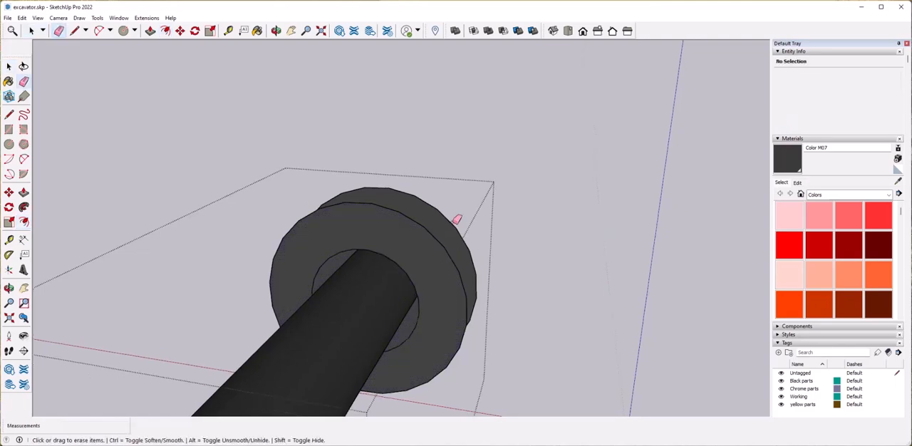
Delete the pin and the rear flange so that only the flat ring remains in the copied group.
scroll(406, 302, down, 5)
key(space)
drag(323, 287, 342, 302)
mouse_move(343, 302)
middle_down()
mouse_move(432, 307)
mouse_move(414, 325)
middle_up()
scroll(427, 308, up, 2)
click(390, 313)
click(405, 326)
scroll(405, 321, down, 3)
key(space)
click(473, 364)
click(376, 308)
middle_drag(473, 364, 375, 348)
Copy the ring group onto the upper linkage pin, next to the inner face of the link plate.
scroll(375, 347, up, 3)
key(m)
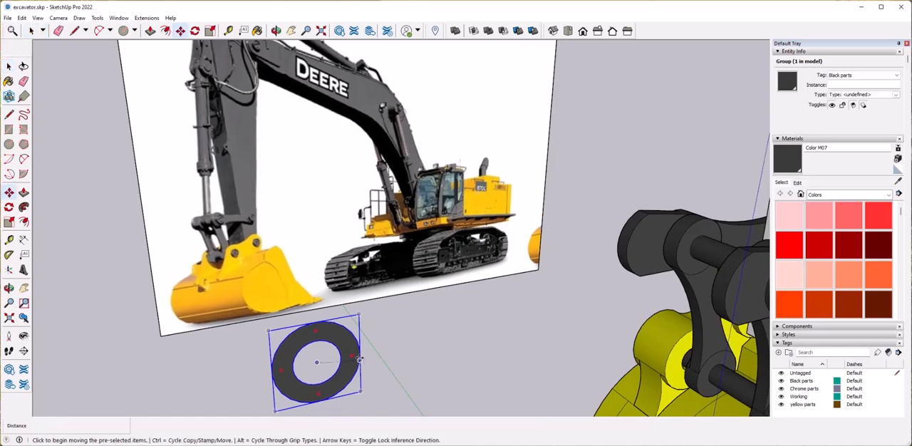
click(361, 352)
scroll(456, 334, down, 3)
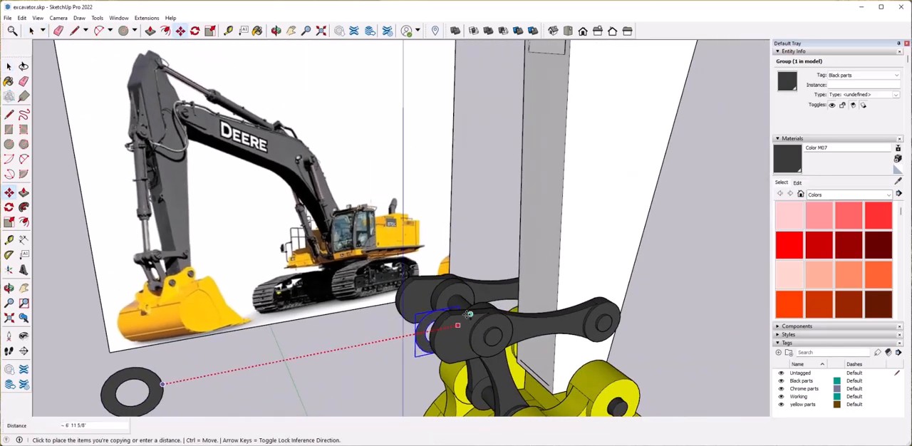
middle_drag(470, 313, 461, 324)
scroll(478, 325, up, 3)
click(416, 267)
middle_drag(415, 266, 546, 285)
scroll(546, 285, up, 3)
click(550, 285)
click(520, 282)
Slide the ring on the upper linkage pin inward, away from the link plate.
key(space)
middle_drag(560, 320, 483, 320)
scroll(555, 323, up, 3)
scroll(507, 338, down, 2)
key(m)
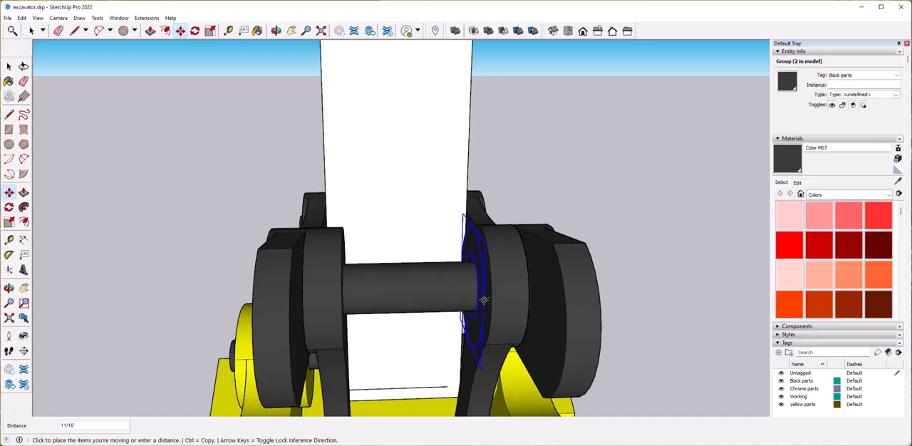
scroll(507, 294, up, 2)
middle_drag(476, 311, 378, 282)
Push/pull the ring on the upper pin about 11 3/8" to form a sleeve between the link plates.
double_click(489, 262)
double_click(489, 262)
key(p)
double_click(474, 270)
key(ctrl+z)
click(479, 268)
scroll(403, 279, down, 3)
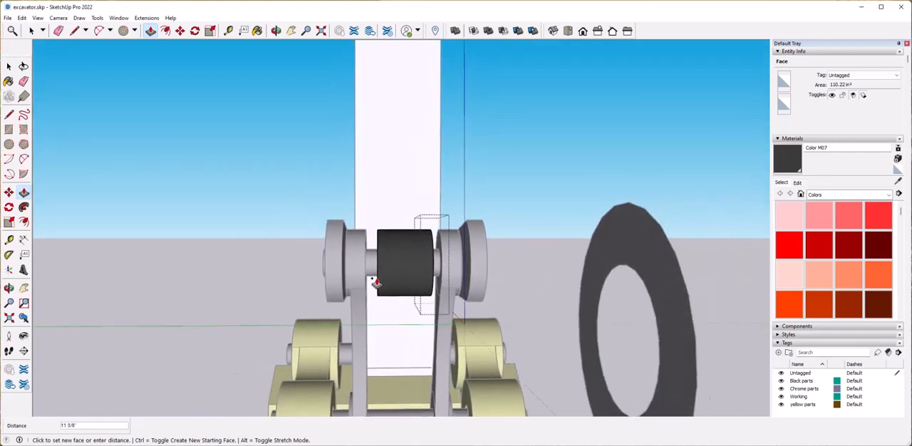
click(377, 282)
key(space)
click(615, 316)
Move the spare ring beside the bucket slightly toward the linkage.
scroll(616, 316, down, 4)
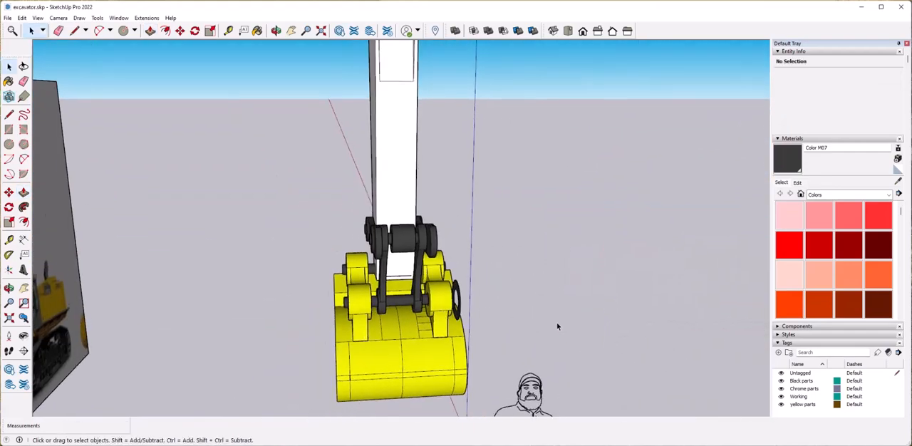
scroll(556, 322, up, 3)
middle_drag(557, 322, 507, 336)
click(489, 329)
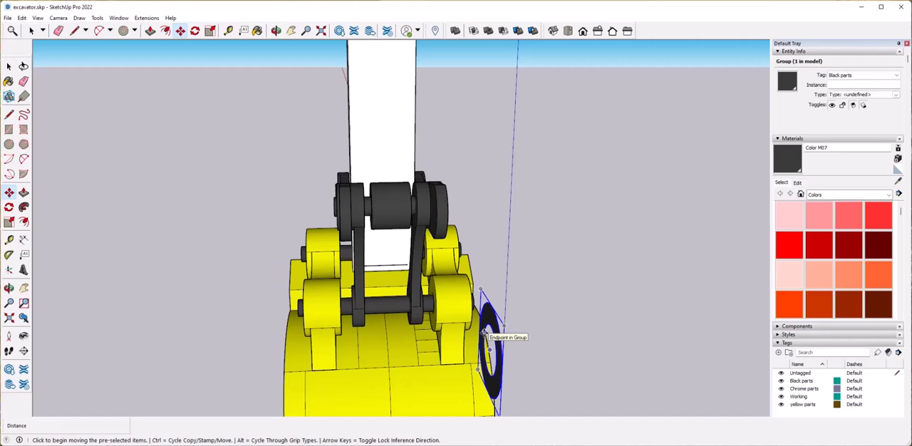
click(484, 332)
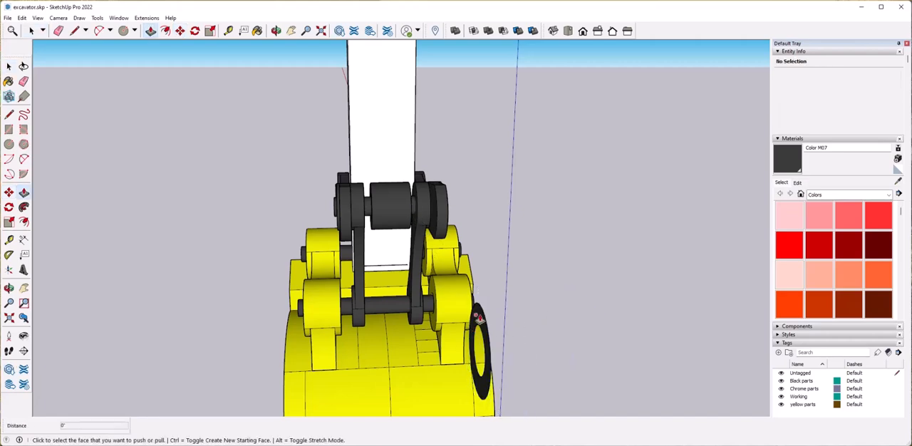
Extrude the spare ring into a hollow sleeve, using the sleeve on the upper pin as the length reference.
triple_click(482, 322)
key(p)
click(371, 214)
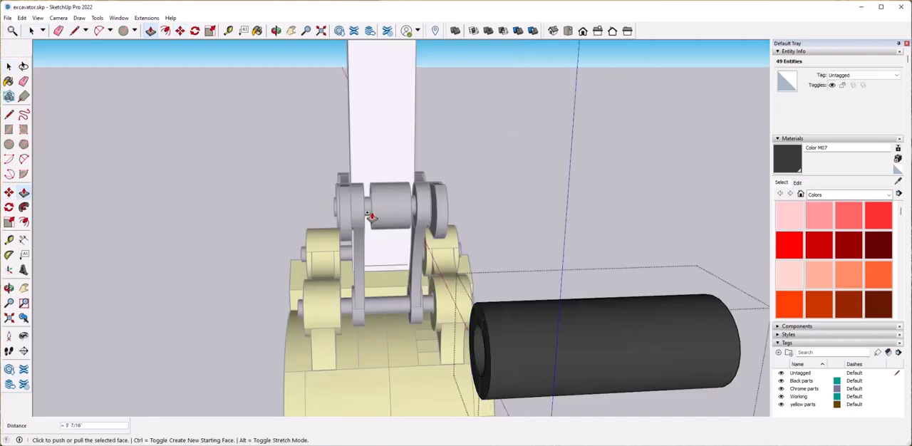
key(ctrl+z)
click(476, 314)
key(space)
click(369, 208)
middle_drag(492, 370, 377, 334)
Draw a vertical line from the side of the spare sleeve up to its top bounding box corner.
click(416, 328)
middle_drag(549, 343, 421, 331)
scroll(499, 367, up, 3)
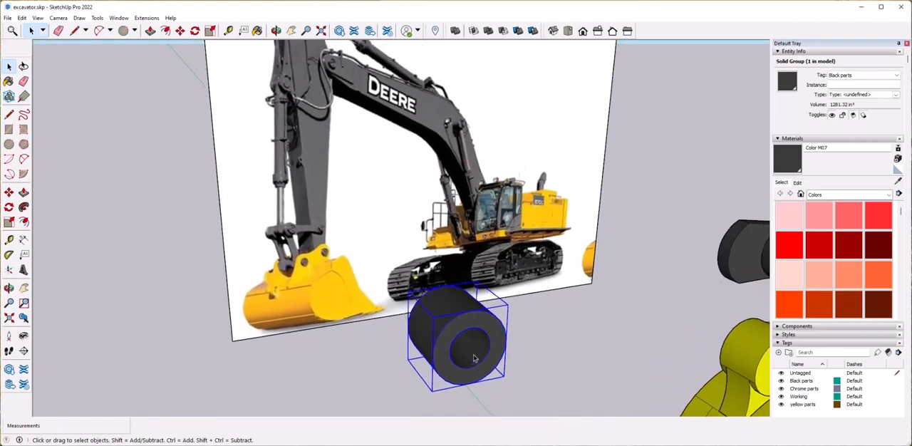
key(l)
scroll(416, 332, up, 5)
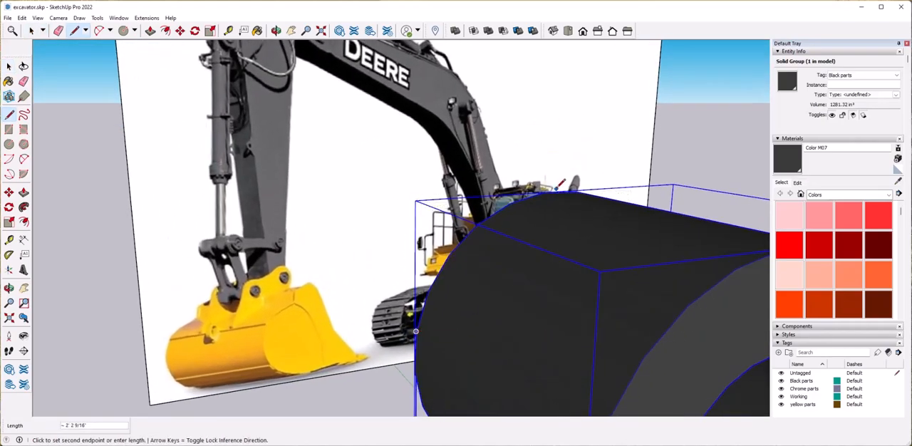
middle_drag(478, 299, 442, 285)
click(398, 261)
Draw a rectangle of about 1' 1 7/8" by 11 9/16" across the top of the spare sleeve's bounding box.
middle_drag(399, 261, 604, 288)
scroll(598, 282, down, 3)
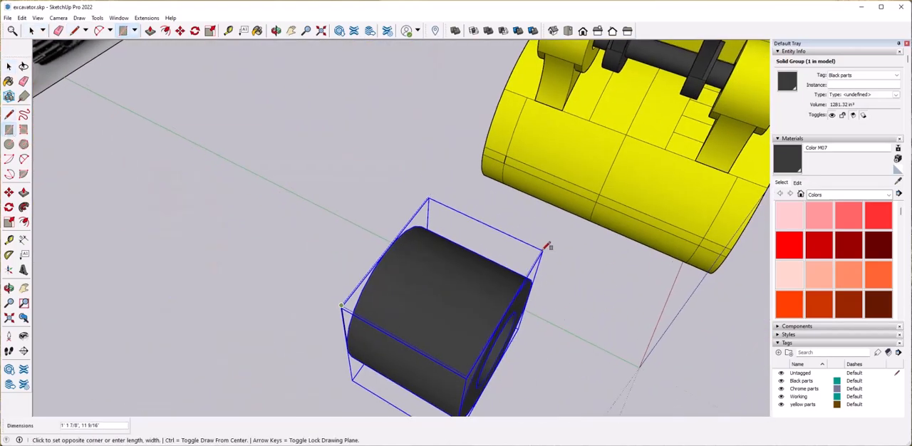
click(544, 250)
middle_drag(540, 367, 355, 287)
key(space)
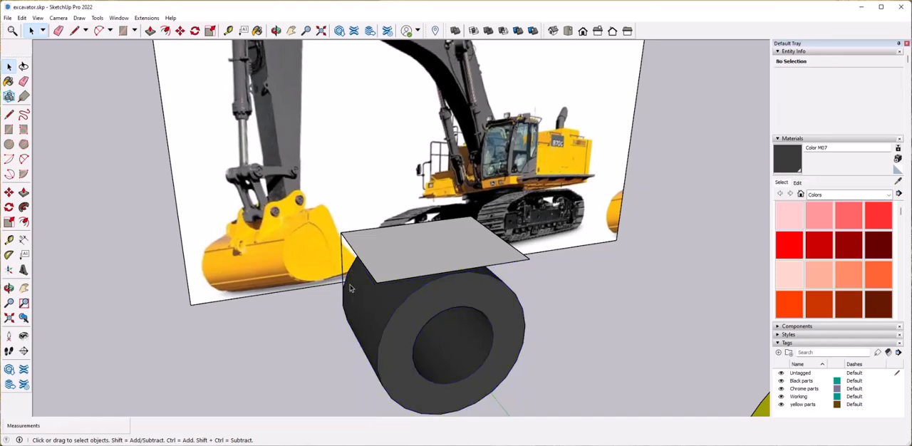
Draw a diagonal line between opposite corners of the rectangle above the spare sleeve.
click(438, 259)
middle_drag(438, 263, 428, 271)
click(9, 144)
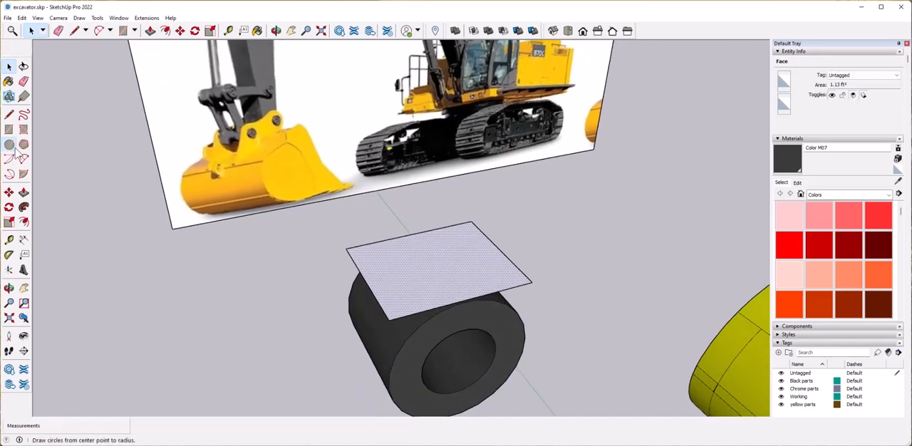
click(450, 263)
middle_drag(451, 262, 403, 282)
click(540, 248)
key(space)
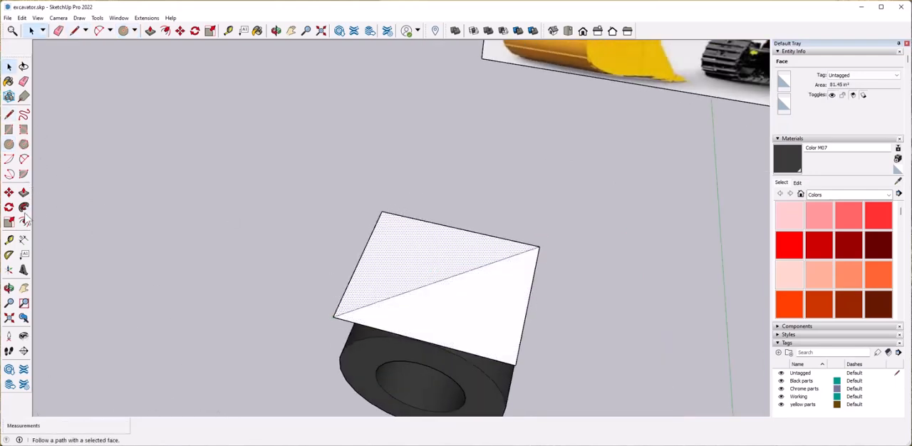
Draw a circle centred on the diagonal's midpoint within the rectangle above the sleeve.
mouse_move(471, 289)
middle_down()
mouse_move(471, 255)
mouse_move(433, 274)
middle_up()
scroll(443, 269, down, 3)
click(441, 270)
scroll(439, 269, up, 2)
Erase the diagonal, the rectangle's edges and the vertical guide line, leaving only the circle above the sleeve.
key(e)
mouse_move(452, 263)
mouse_down()
mouse_move(470, 305)
mouse_move(462, 309)
mouse_up()
drag(425, 289, 374, 321)
drag(354, 295, 347, 299)
mouse_move(349, 299)
middle_down()
mouse_move(407, 307)
mouse_move(429, 293)
mouse_move(389, 285)
middle_up()
scroll(407, 307, down, 5)
key(space)
scroll(427, 293, up, 4)
Extrude the circle above the sleeve upward into a tall cylinder rod.
click(377, 220)
scroll(406, 317, up, 2)
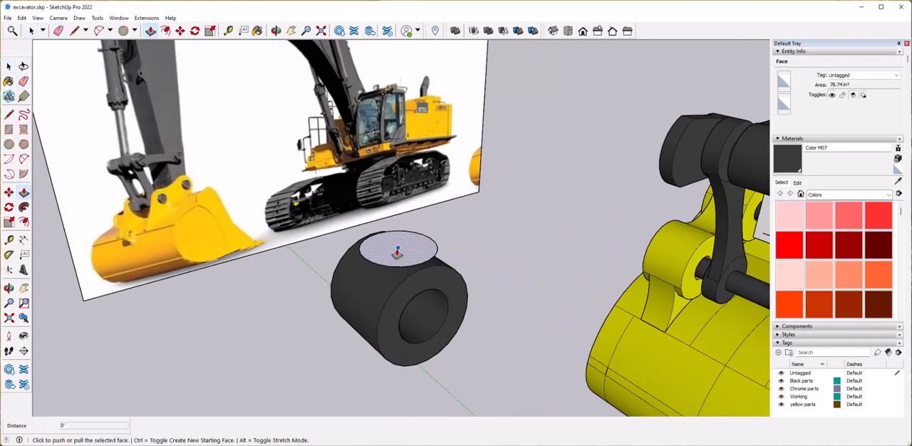
click(397, 254)
scroll(393, 213, down, 4)
middle_drag(393, 213, 535, 264)
click(400, 220)
scroll(403, 296, up, 6)
middle_drag(403, 296, 483, 232)
Extend the rod's bottom face down into the sleeve.
key(space)
click(474, 165)
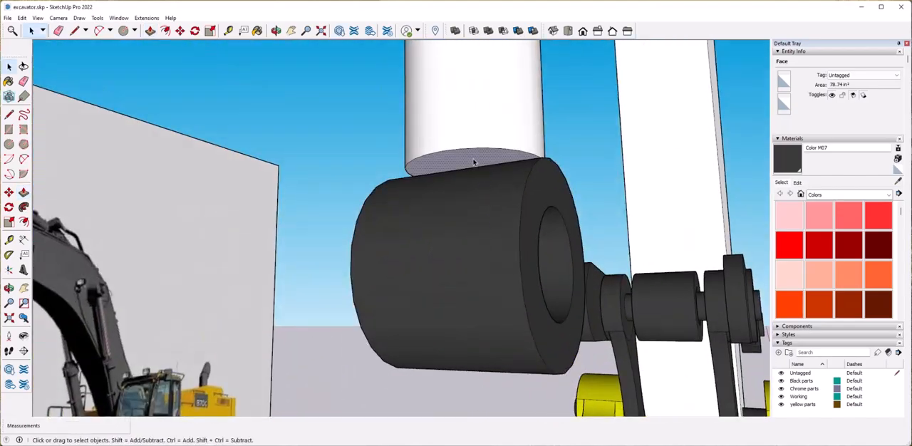
key(p)
click(474, 166)
middle_drag(474, 198, 499, 187)
scroll(551, 287, down, 6)
Select the whole rod and make it a group.
key(space)
click(518, 310)
drag(450, 162, 518, 333)
right_click(486, 264)
click(500, 343)
click(520, 320)
scroll(520, 320, up, 5)
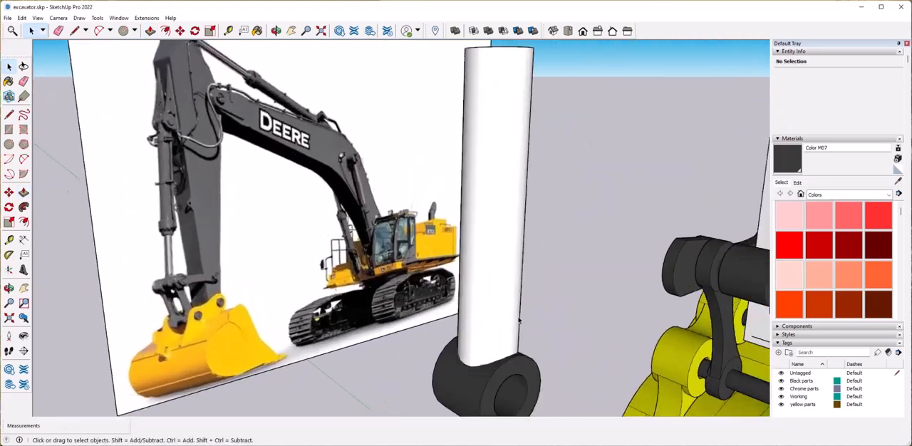
Copy the circular top face from inside the rod group, then leave the group.
scroll(520, 320, down, 5)
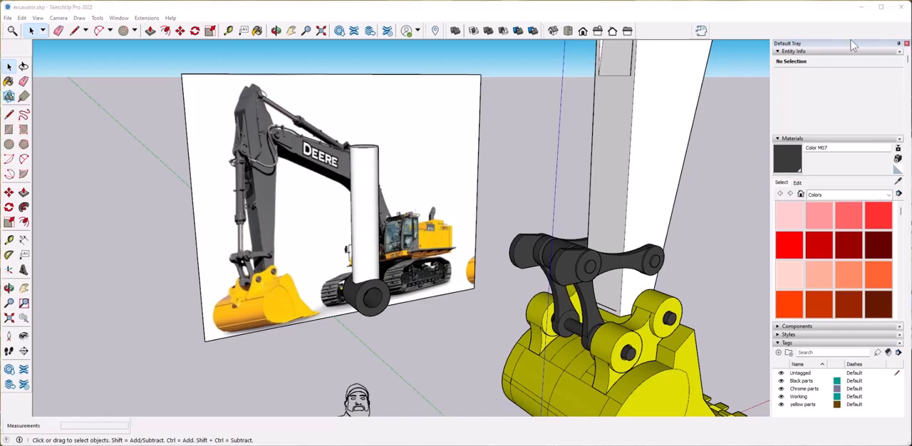
middle_drag(365, 168, 438, 191)
click(364, 174)
scroll(427, 224, up, 5)
scroll(342, 221, up, 6)
scroll(400, 237, down, 8)
scroll(422, 228, up, 1)
double_click(437, 192)
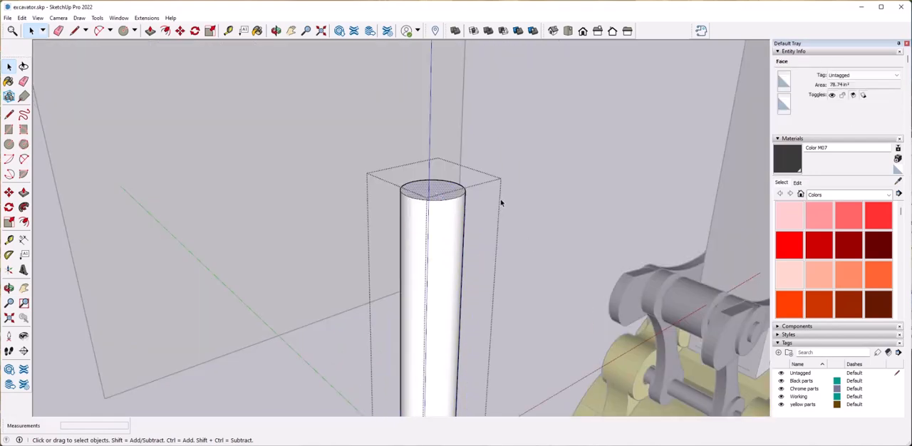
click(502, 203)
Paste the circular face outside the rod group and place it beside the rod's top.
scroll(437, 199, down, 5)
scroll(437, 219, up, 3)
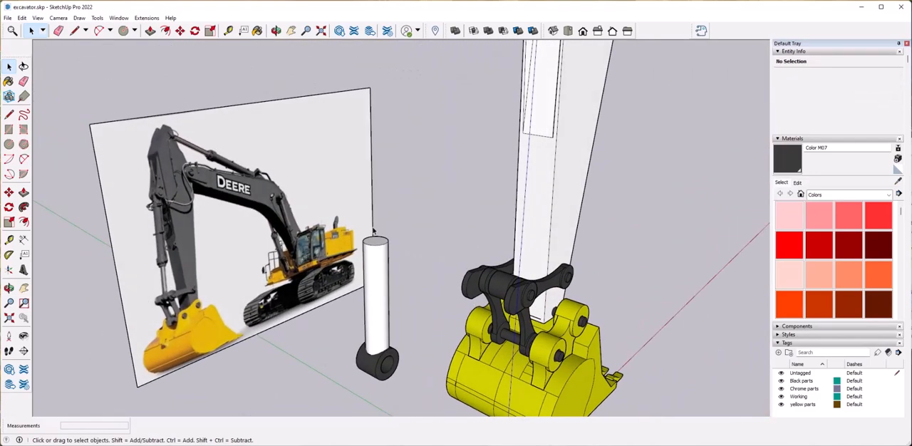
click(432, 242)
scroll(375, 243, up, 4)
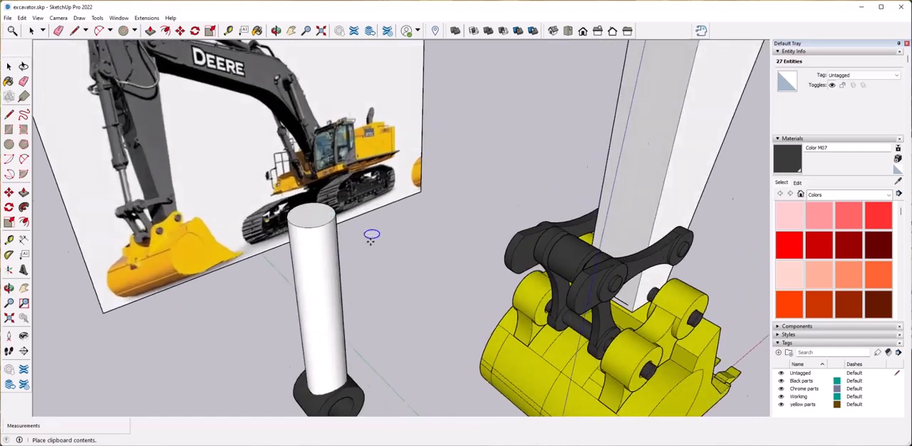
middle_drag(460, 233, 415, 230)
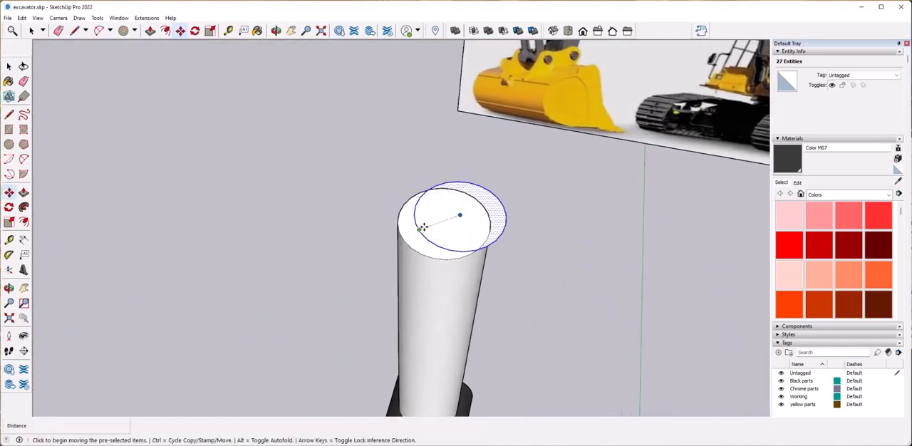
click(462, 213)
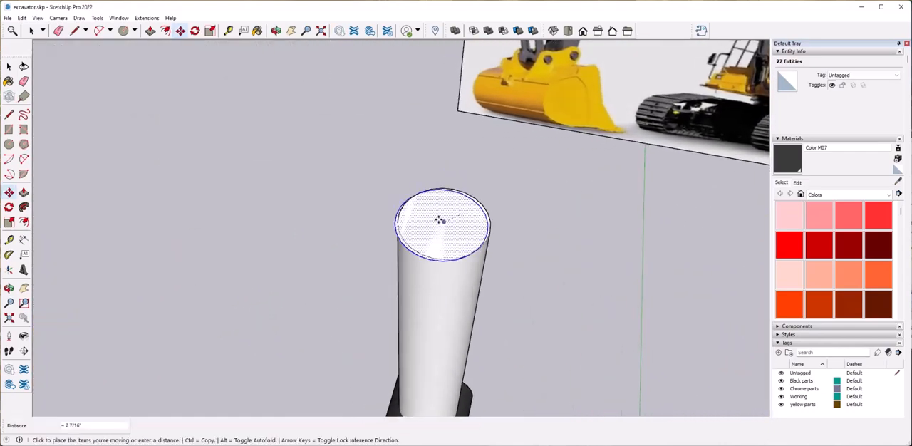
click(320, 197)
Draw a radius line from edge to centre on the pasted circle and group the circle with the line.
middle_drag(320, 198, 369, 217)
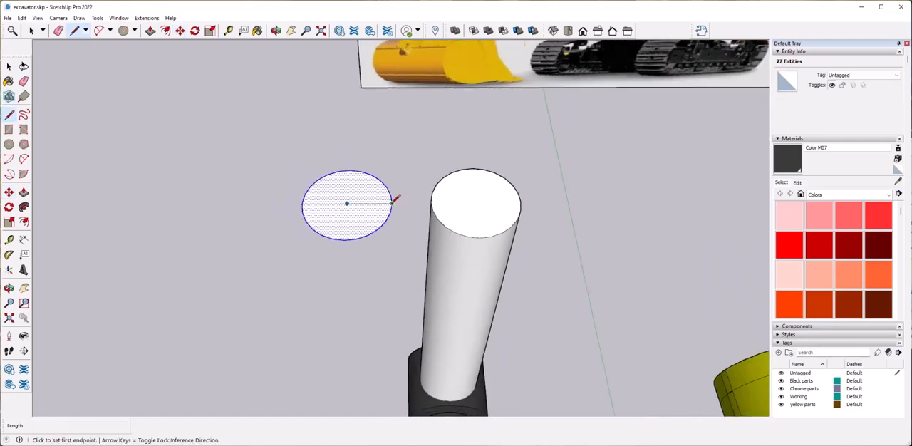
click(363, 208)
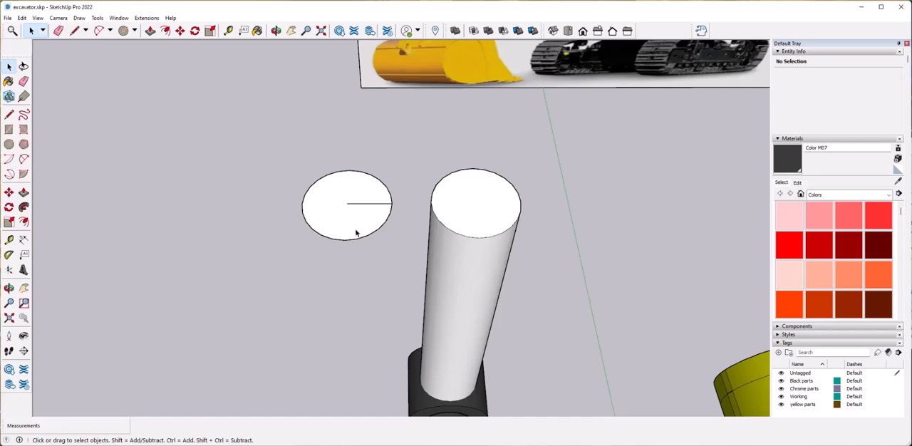
click(362, 225)
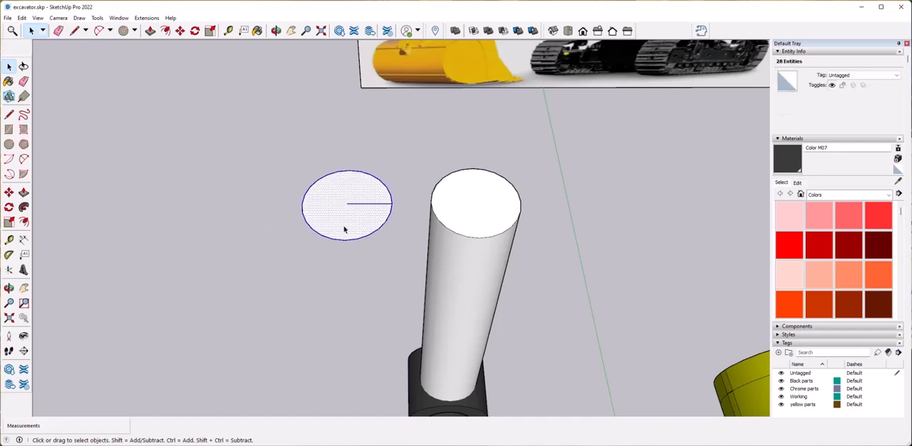
right_click(349, 229)
click(393, 307)
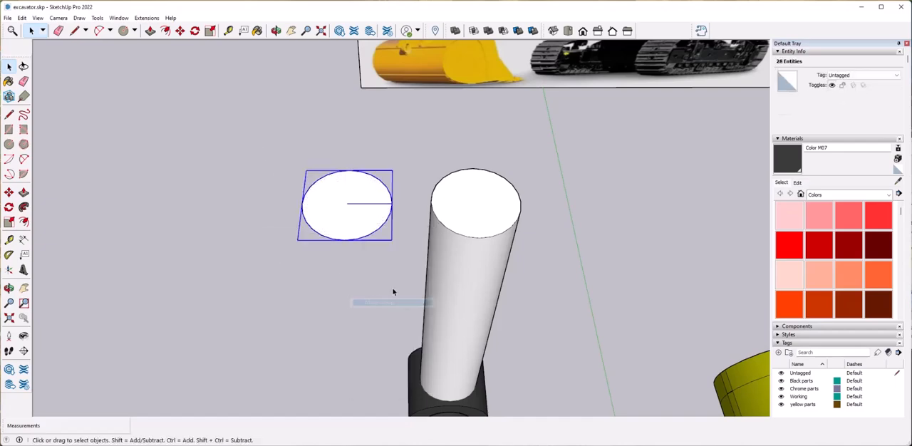
Move the circle group by its centre onto the rod's top and align it concentrically in Top view.
click(346, 204)
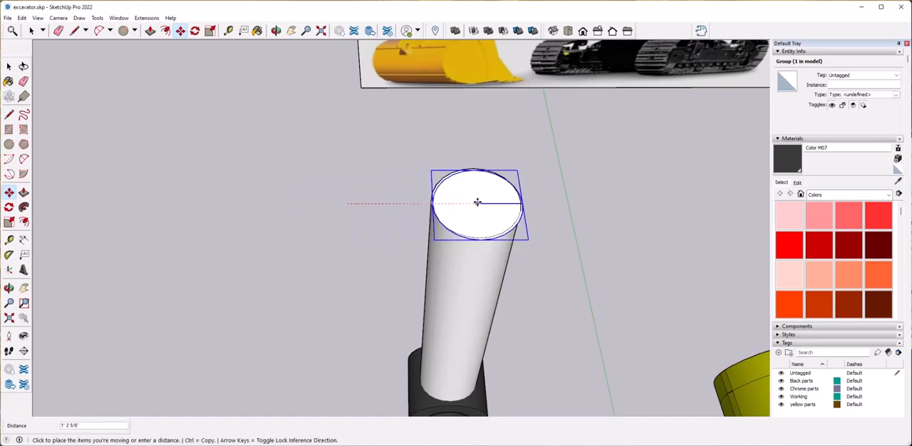
middle_drag(480, 203, 458, 239)
click(568, 30)
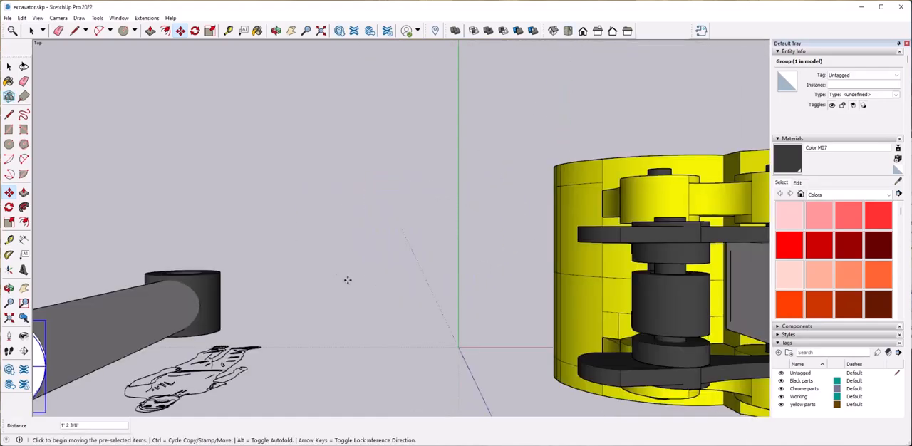
scroll(428, 293, down, 5)
scroll(287, 375, up, 4)
scroll(503, 228, up, 5)
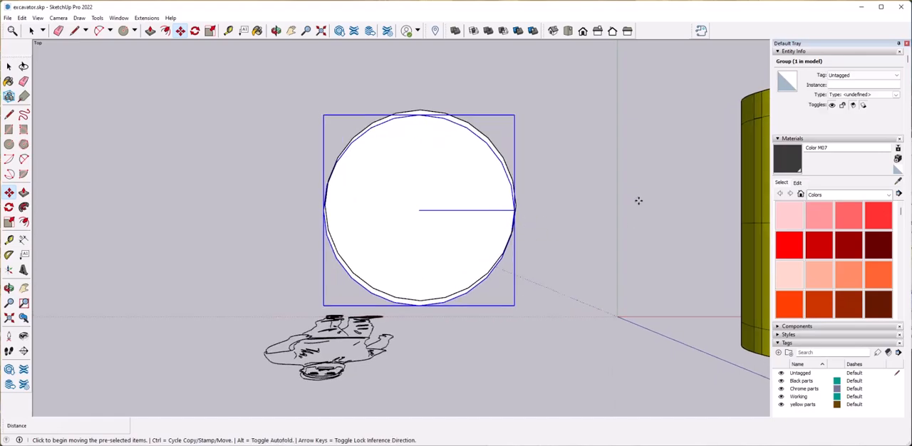
click(419, 210)
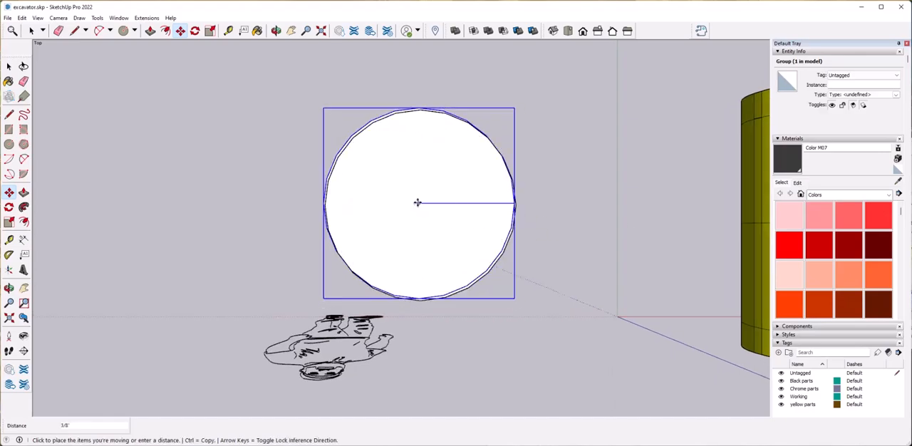
click(419, 204)
Scale the circle group up about its centre so it is wider than the rod.
middle_drag(491, 271, 548, 226)
middle_drag(400, 285, 401, 245)
key(s)
click(526, 240)
key(ctrl)
click(554, 241)
Lower the enlarged circle group slightly below the rod's top face.
key(m)
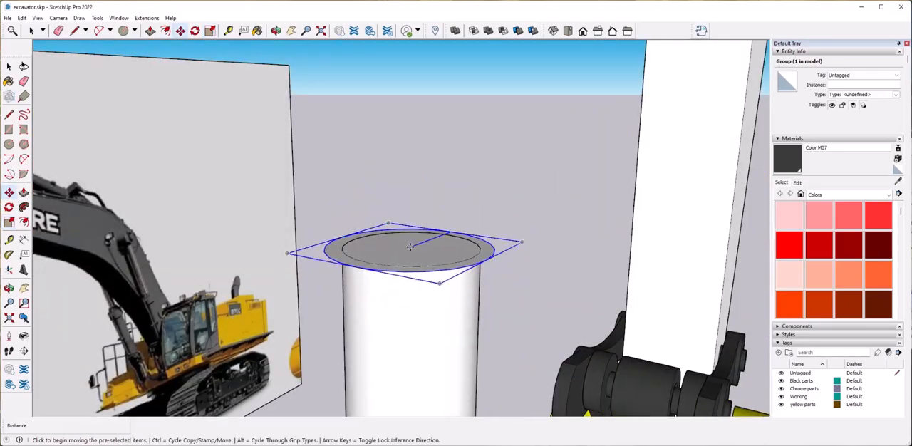
click(410, 247)
middle_drag(546, 229, 509, 266)
Assign the Black parts tag to the enlarged circle group.
scroll(509, 266, down, 1)
scroll(817, 377, down, 2)
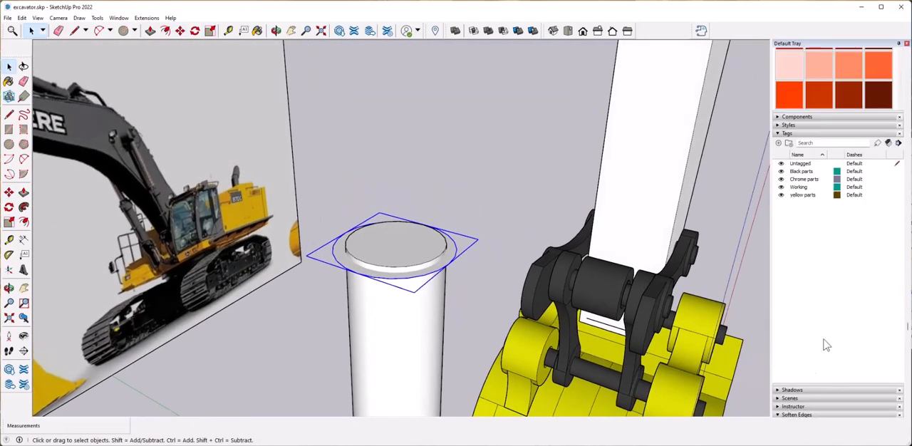
scroll(800, 303, up, 1)
scroll(800, 302, down, 5)
scroll(803, 304, up, 3)
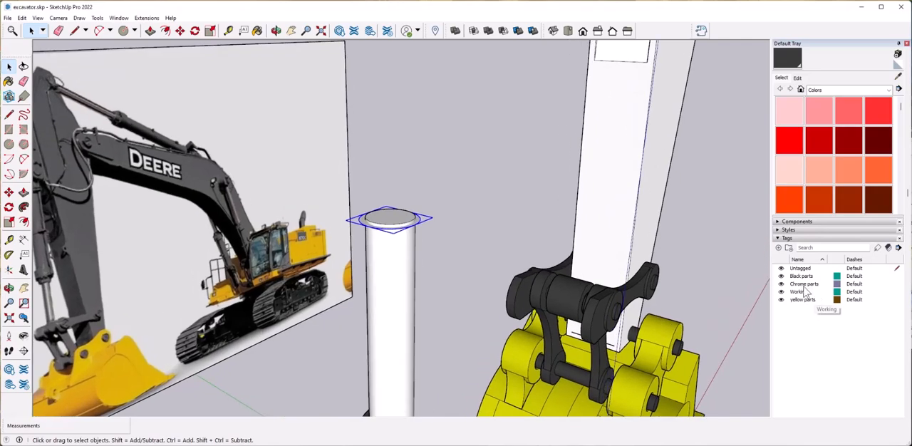
scroll(825, 158, up, 2)
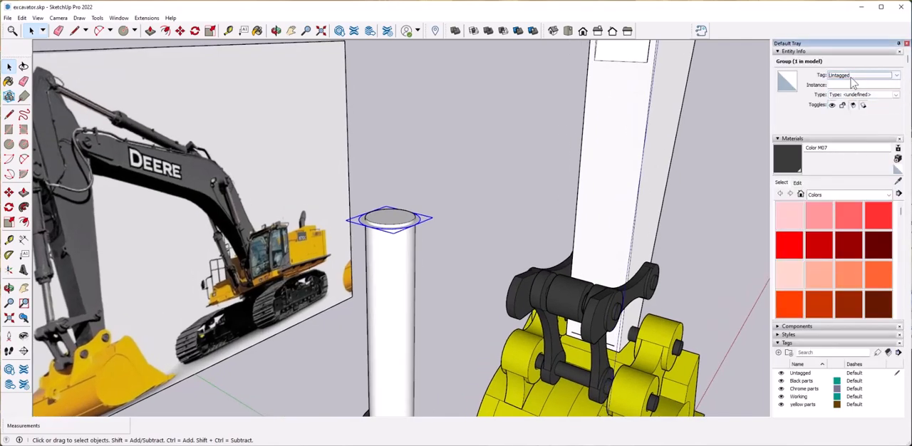
scroll(436, 204, up, 5)
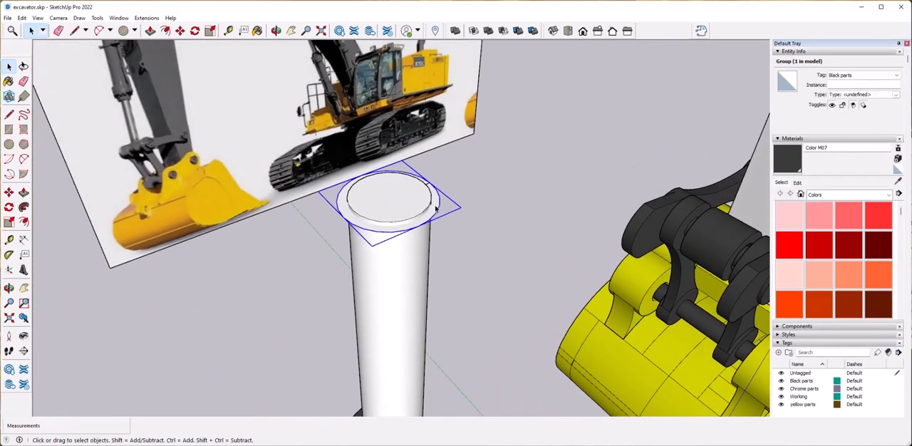
Extrude the enlarged circle upward inside its group into a thin collar around the rod's top.
double_click(490, 162)
click(478, 211)
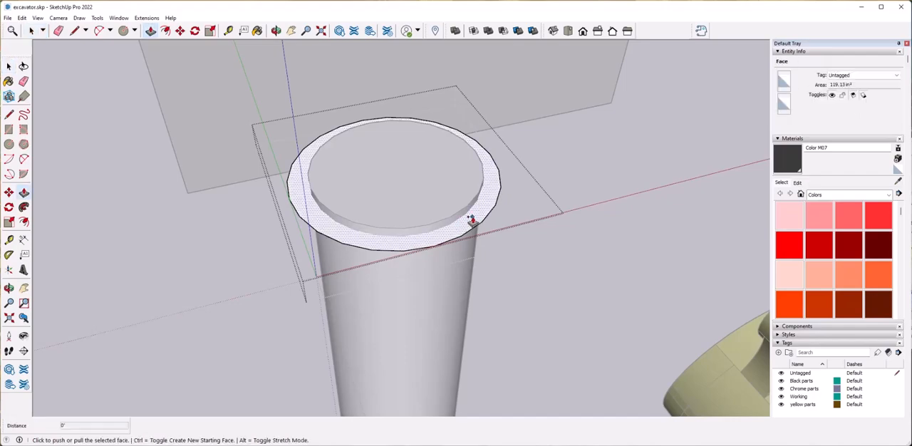
click(472, 220)
scroll(481, 206, down, 5)
scroll(480, 234, up, 4)
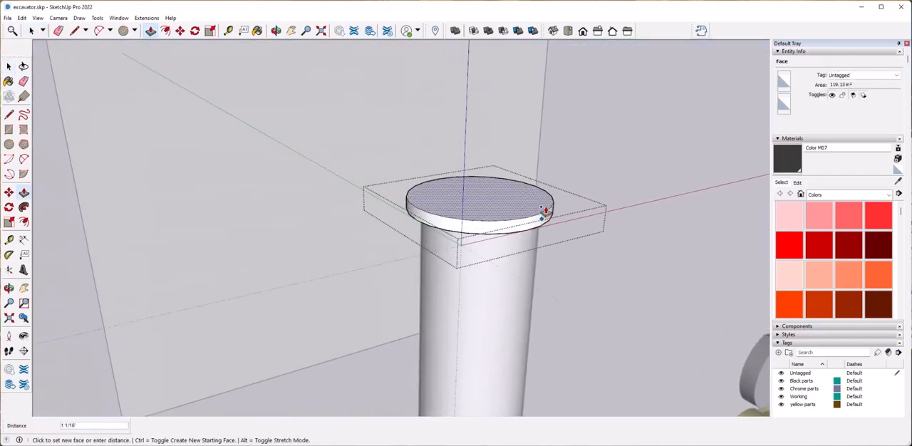
click(545, 198)
scroll(533, 214, down, 4)
middle_drag(516, 280, 533, 268)
key(space)
click(611, 233)
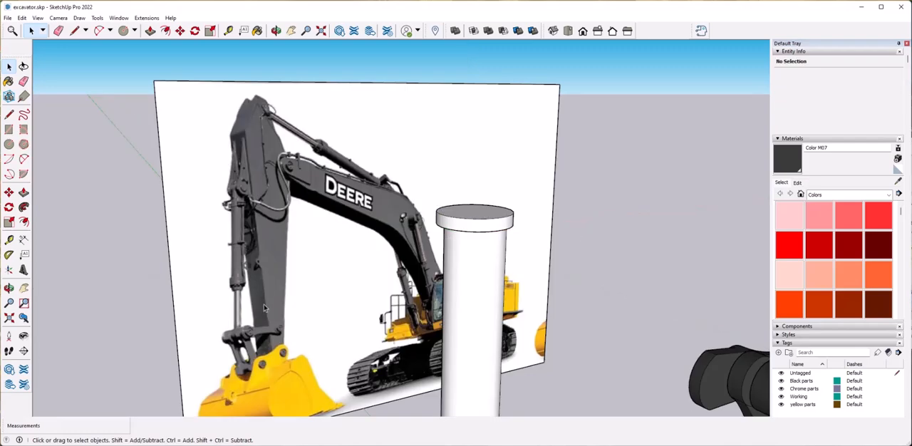
Scale the collar's top face outward about its centre into a flare and extrude the enlarged face upward.
double_click(478, 216)
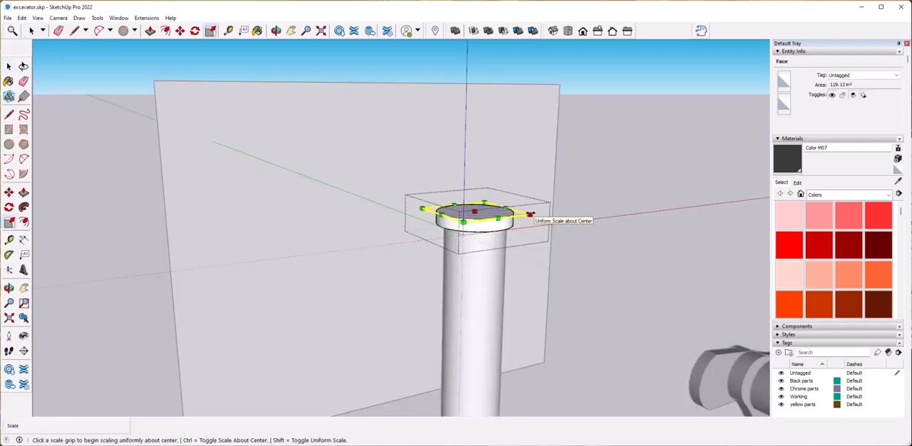
click(538, 215)
key(space)
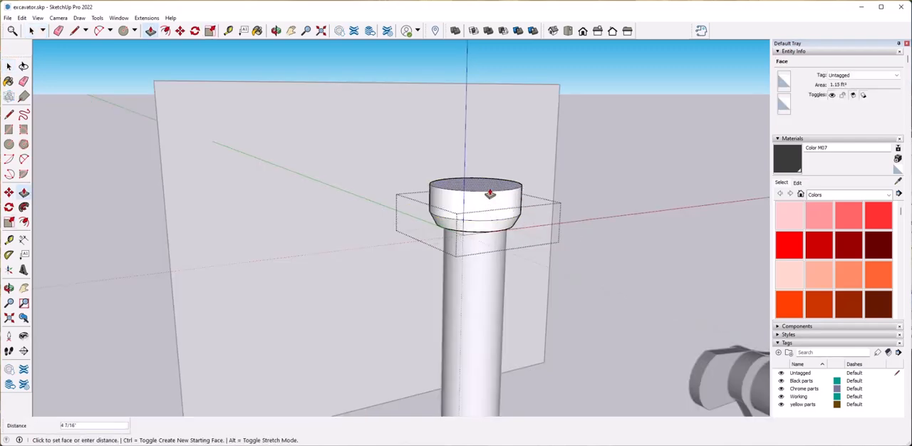
key(space)
click(590, 300)
scroll(591, 299, down, 4)
middle_drag(591, 300, 570, 318)
Extrude the collar's top face another 2 7/16" upward as a separate band.
scroll(463, 264, up, 5)
middle_drag(464, 264, 492, 262)
scroll(609, 333, down, 3)
triple_click(499, 263)
click(499, 249)
scroll(513, 273, up, 3)
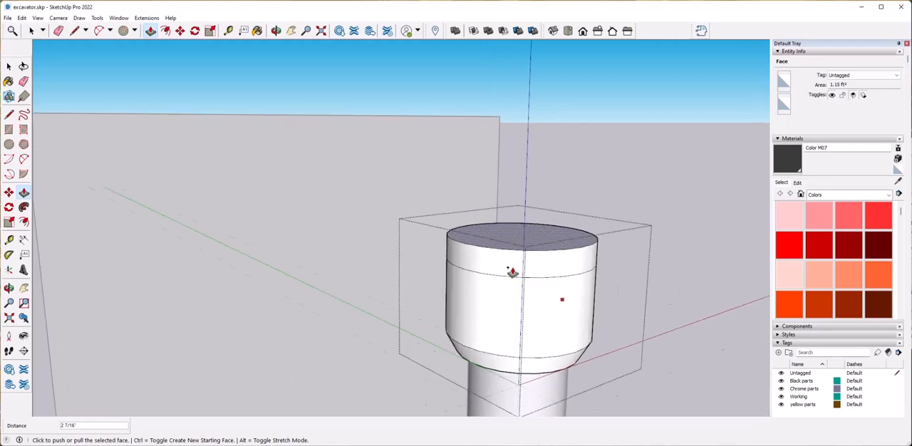
Scale the collar's top face inward about its centre to taper the upper band.
middle_drag(513, 273, 463, 303)
key(s)
ctrl+click(636, 257)
click(628, 257)
key(space)
scroll(626, 309, down, 4)
middle_drag(626, 309, 606, 342)
middle_drag(455, 298, 514, 289)
key(Escape)
ctrl+click(508, 224)
click(525, 215)
key(space)
Scale the collar's middle band slightly wider about its centre and leave the group.
scroll(582, 289, down, 4)
middle_drag(582, 290, 518, 322)
scroll(540, 307, up, 3)
scroll(541, 309, up, 2)
double_click(484, 258)
scroll(484, 258, up, 4)
click(517, 293)
scroll(518, 293, down, 2)
middle_drag(568, 308, 519, 291)
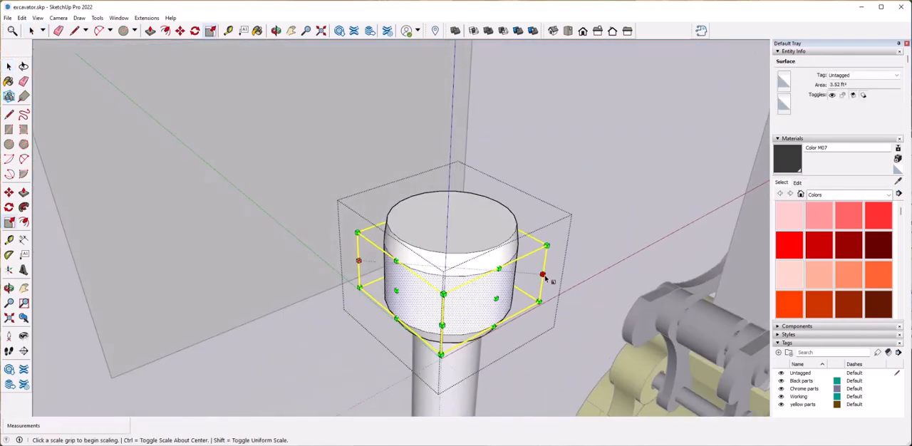
drag(543, 274, 557, 276)
key(space)
scroll(580, 329, down, 3)
mouse_move(579, 328)
middle_down()
mouse_move(555, 339)
mouse_move(586, 318)
middle_up()
scroll(554, 340, up, 2)
click(587, 318)
Reopen the collar group and extrude its top face upward into a short neck.
scroll(586, 318, down, 5)
scroll(443, 292, up, 2)
double_click(443, 294)
scroll(456, 299, up, 4)
middle_drag(428, 257, 516, 254)
click(516, 249)
key(p)
click(515, 249)
click(516, 212)
Scale the top face of the collar's neck slightly inward about its centre.
key(s)
drag(630, 197, 621, 198)
key(space)
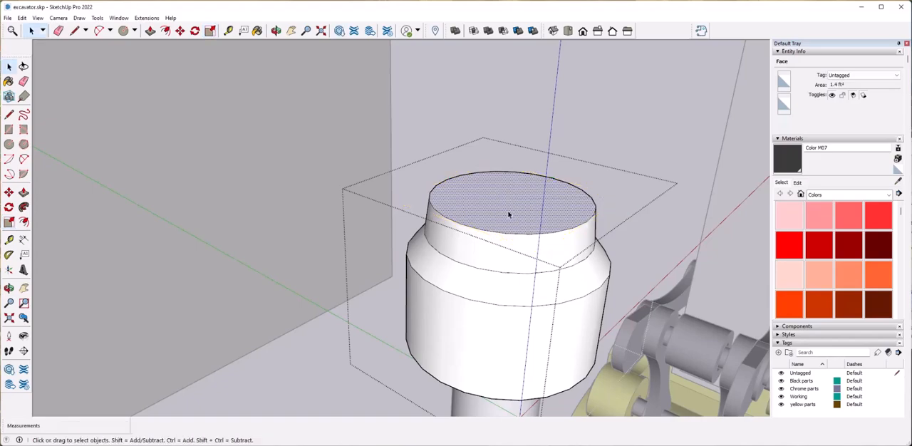
Extrude the neck's top face upward into a long cylinder barrel reaching above the arm's bracket.
click(508, 190)
scroll(505, 147, down, 5)
scroll(440, 176, down, 4)
middle_drag(439, 197, 435, 179)
click(432, 151)
key(space)
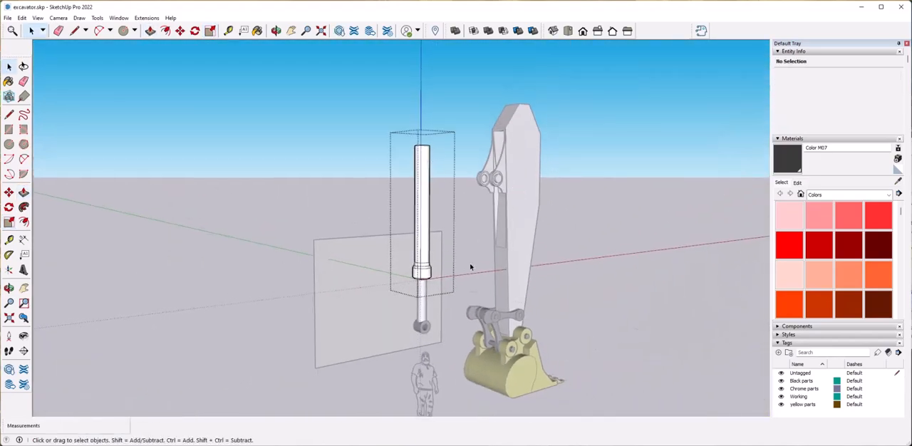
Leave the collar group and copy the rod's black end sleeve onto the upper end of the cylinder barrel.
click(470, 264)
scroll(468, 280, up, 4)
shift+middle_drag(464, 286, 465, 229)
click(462, 301)
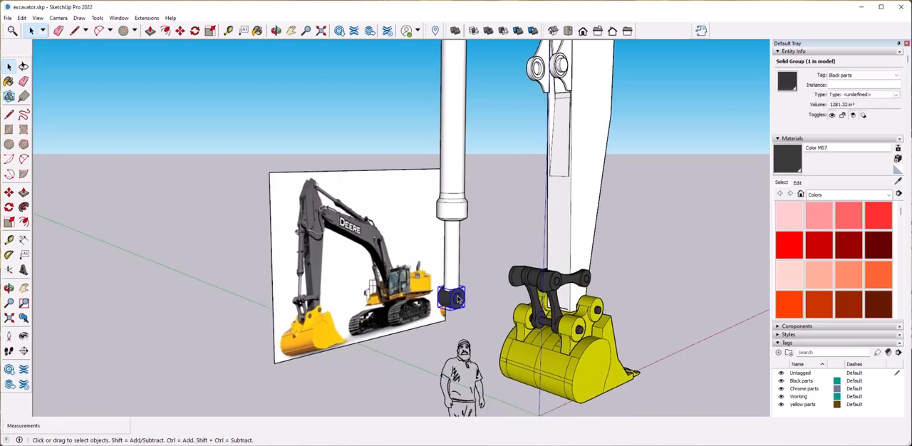
scroll(459, 300, up, 6)
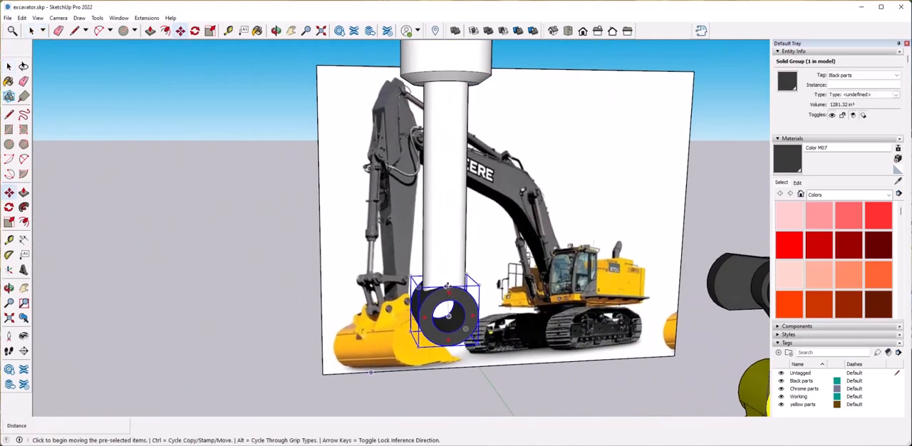
scroll(450, 285, up, 3)
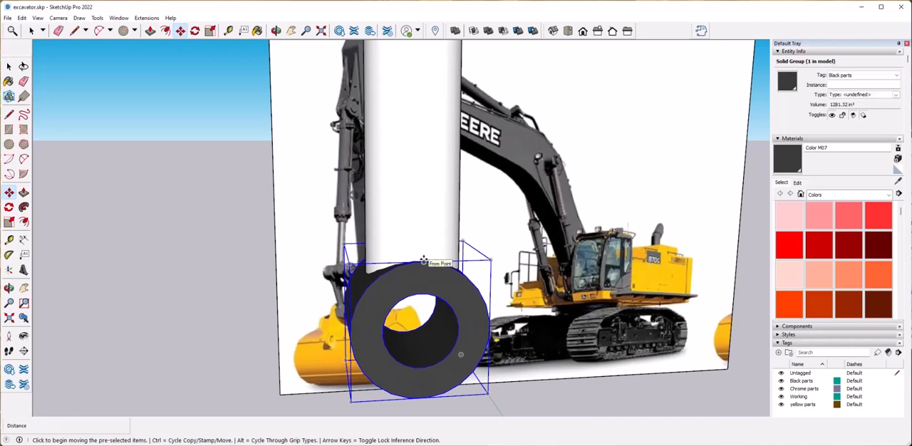
click(424, 262)
scroll(413, 285, down, 6)
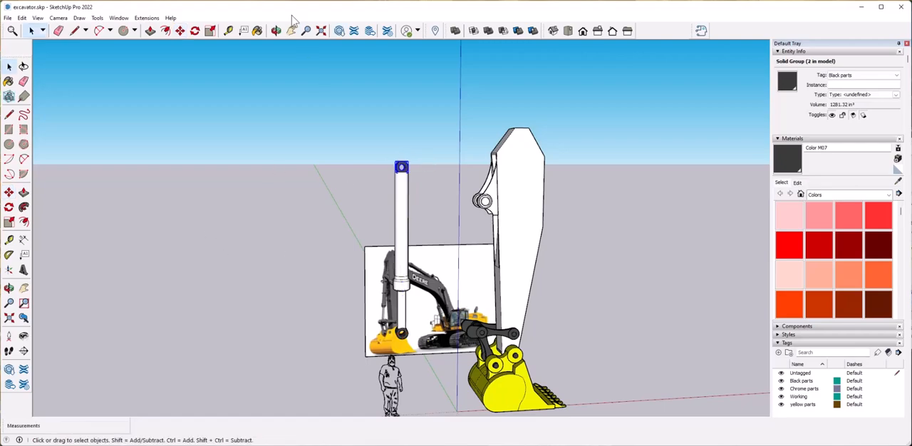
Delete the extra black sleeve between the bucket's linkage arms.
scroll(483, 249, up, 8)
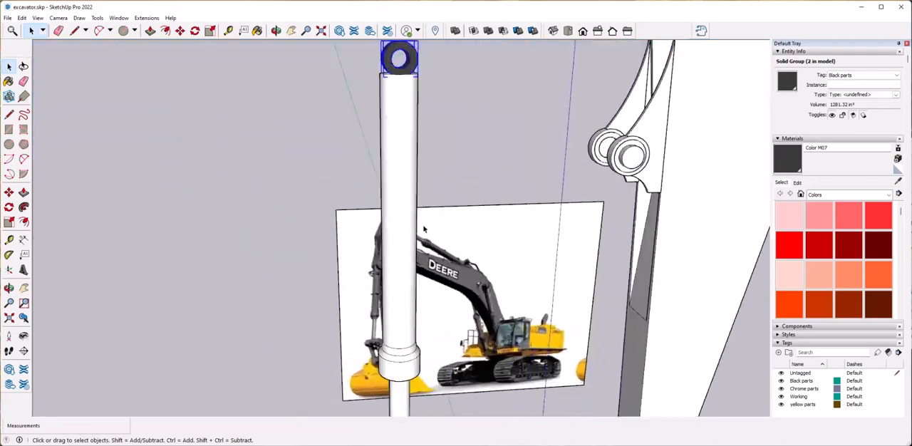
middle_drag(424, 229, 432, 161)
scroll(421, 156, up, 2)
scroll(421, 249, down, 5)
scroll(420, 258, down, 6)
middle_drag(420, 258, 375, 90)
drag(374, 89, 439, 301)
scroll(442, 340, up, 7)
mouse_move(440, 301)
middle_down()
mouse_move(442, 340)
mouse_move(407, 345)
middle_up()
click(640, 251)
middle_drag(640, 254, 670, 286)
key(Delete)
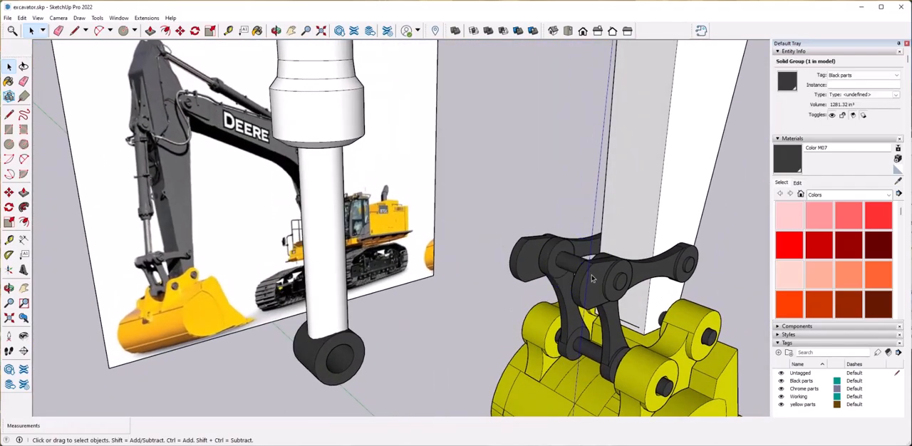
Group the rod, barrel and both end sleeves into a single cylinder group.
scroll(425, 306, down, 6)
shift+click(391, 158)
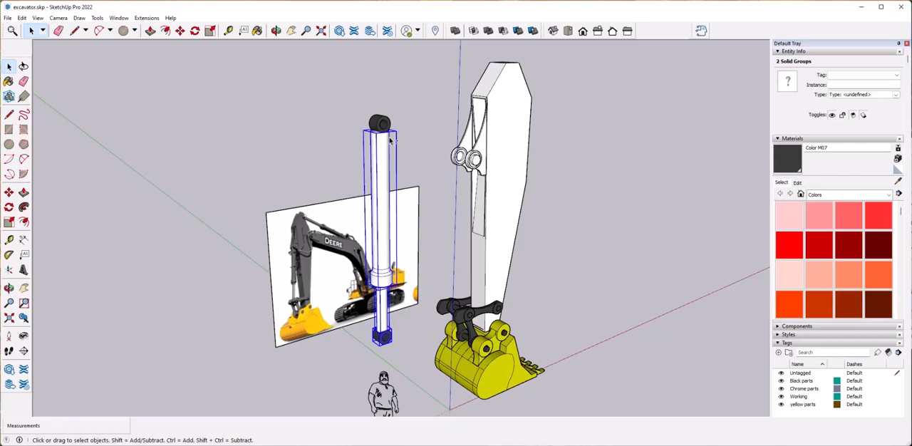
click(425, 210)
scroll(413, 359, up, 8)
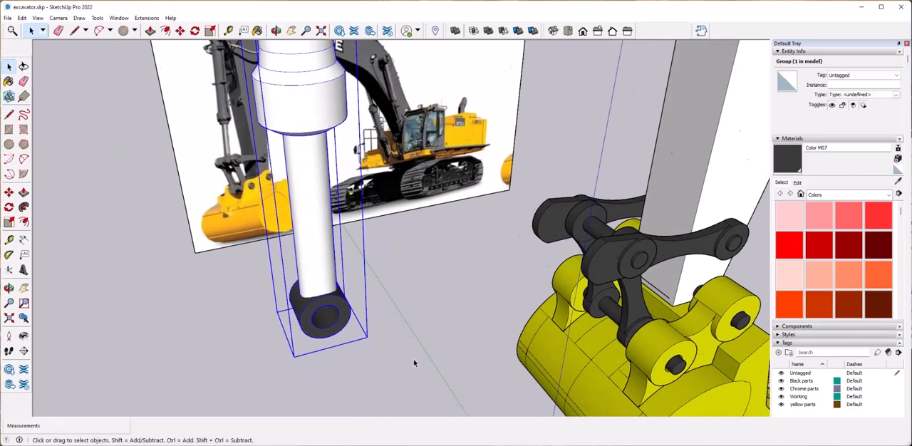
Turn on X-ray display and move the cylinder group along the red axis to the bucket linkage's upper pin.
click(39, 19)
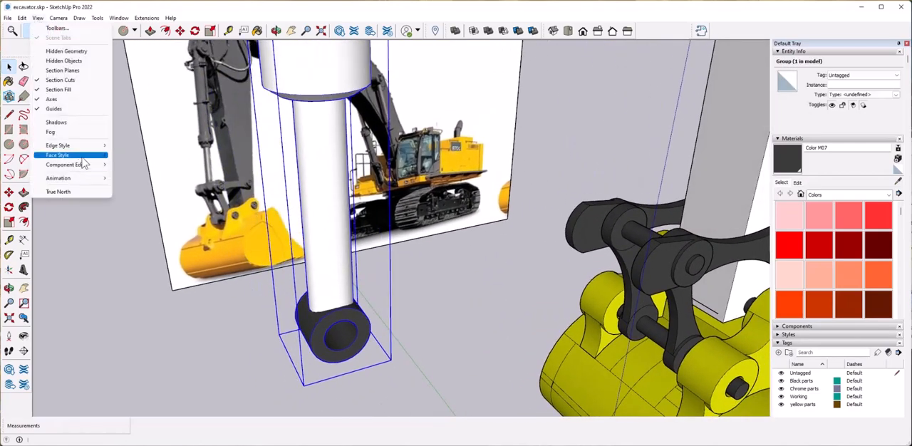
click(132, 154)
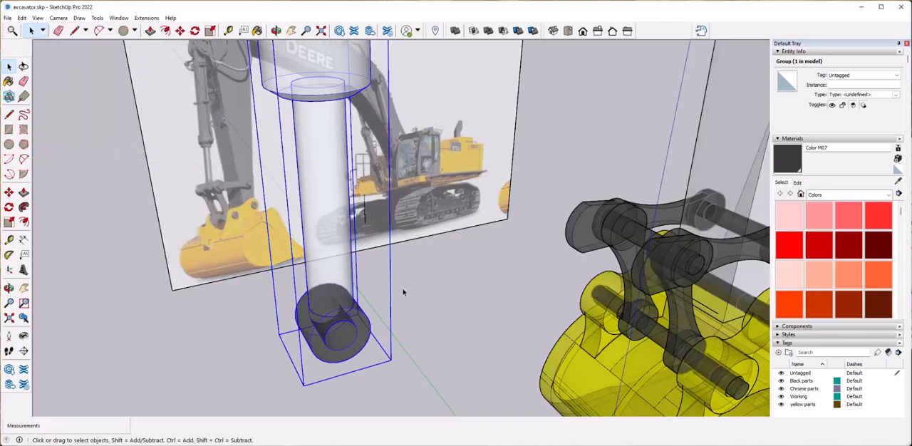
click(324, 340)
key(Right)
scroll(618, 269, up, 3)
middle_drag(610, 321, 515, 297)
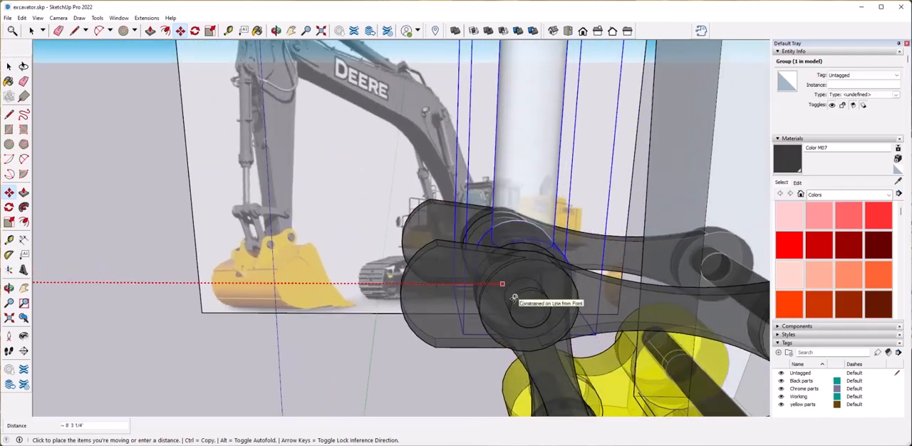
click(529, 306)
Nudge the cylinder group so its lower sleeve fits over the linkage pin, and turn off X-ray display.
middle_drag(607, 331, 474, 233)
click(465, 235)
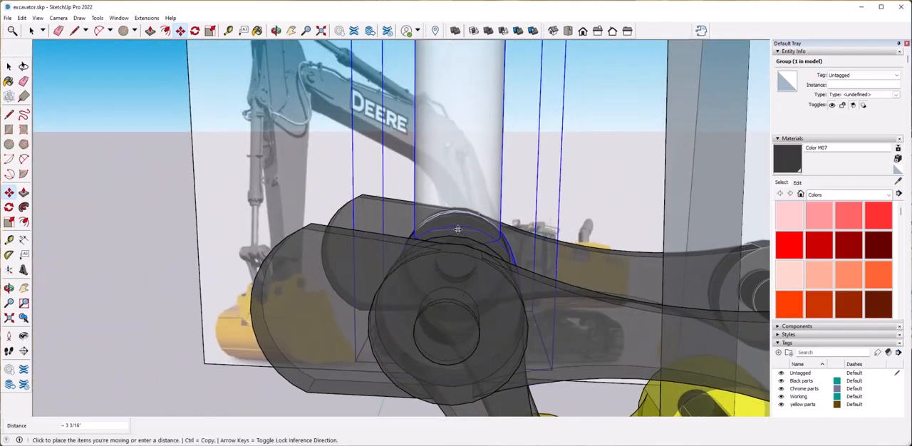
scroll(453, 235, up, 2)
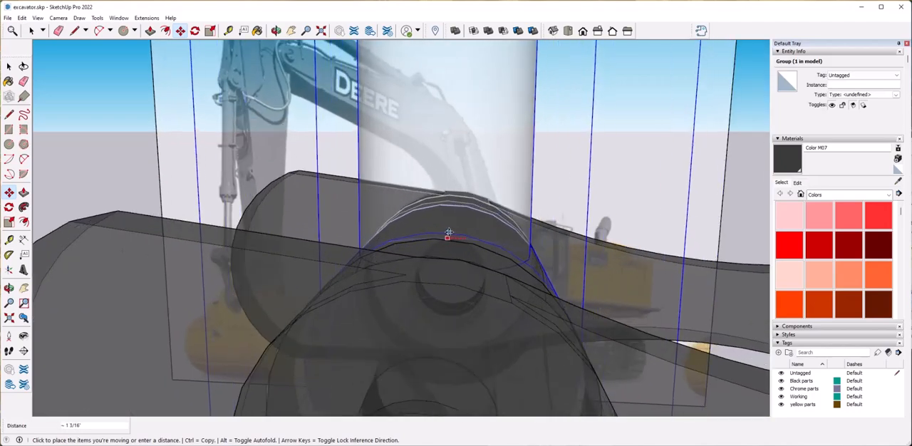
click(447, 235)
key(space)
click(38, 18)
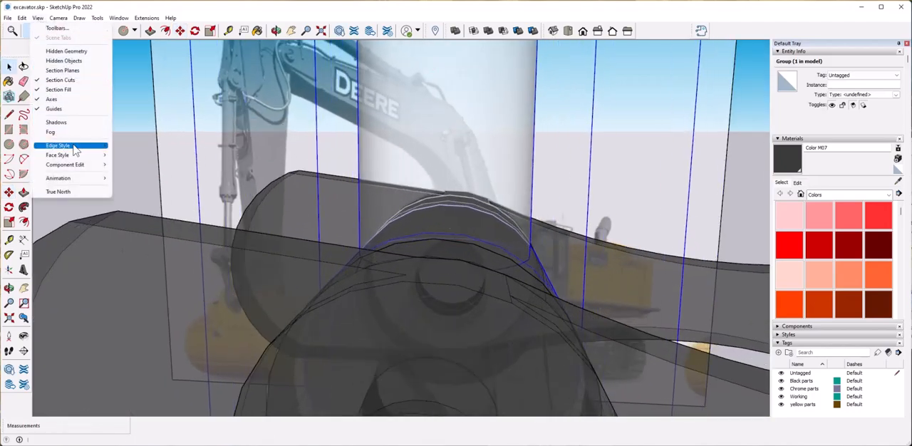
mouse_move(84, 156)
click(153, 156)
Open the barrel inside the cylinder group and shorten it by pushing its top face below the arm bracket's pin.
scroll(449, 286, down, 8)
middle_drag(385, 296, 458, 287)
scroll(429, 283, down, 5)
click(428, 284)
scroll(411, 180, up, 3)
scroll(411, 152, up, 8)
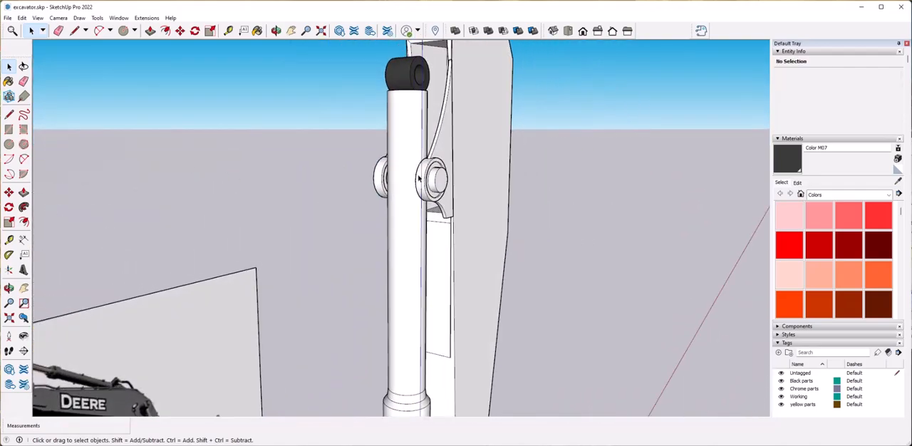
click(410, 153)
scroll(411, 150, up, 4)
double_click(402, 143)
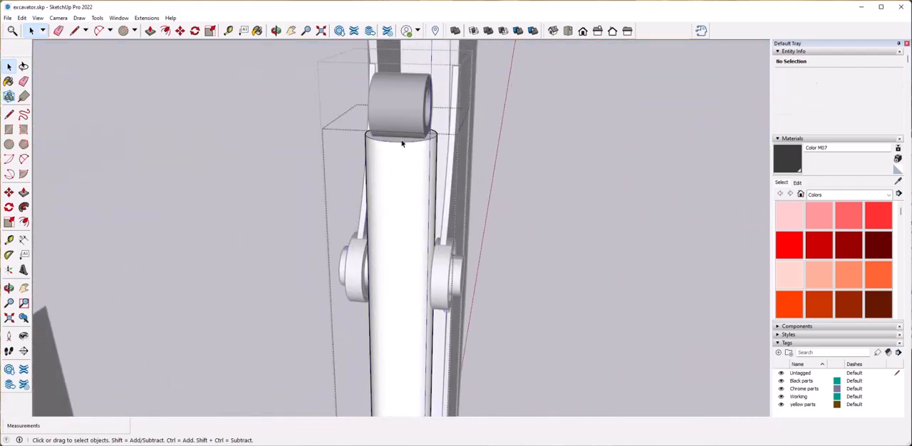
middle_drag(435, 286, 267, 173)
scroll(427, 214, down, 2)
click(445, 229)
key(space)
Move the upper sleeve straight down along the blue axis until it sits between the arm bracket's bosses.
click(456, 166)
scroll(452, 200, up, 3)
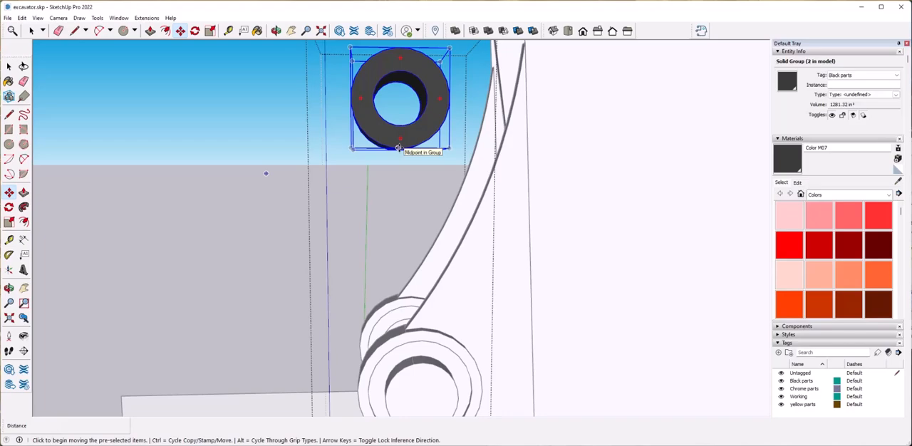
key(Up)
middle_drag(401, 251, 518, 255)
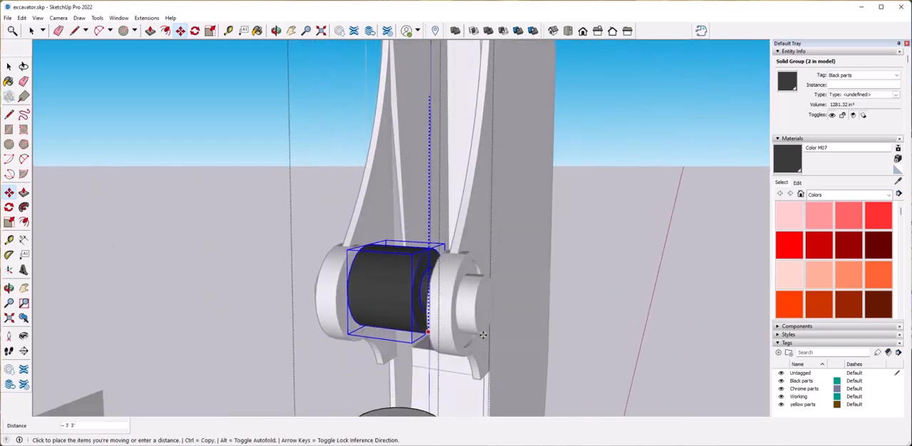
click(527, 332)
Fine-tune the upper sleeve's height to match the bracket's pin and leave the cylinder group.
scroll(531, 327, up, 6)
middle_drag(535, 321, 541, 321)
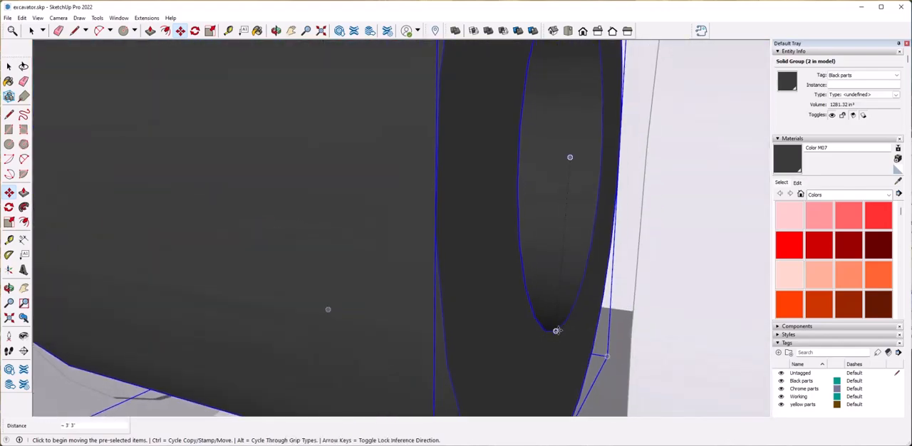
scroll(558, 331, down, 6)
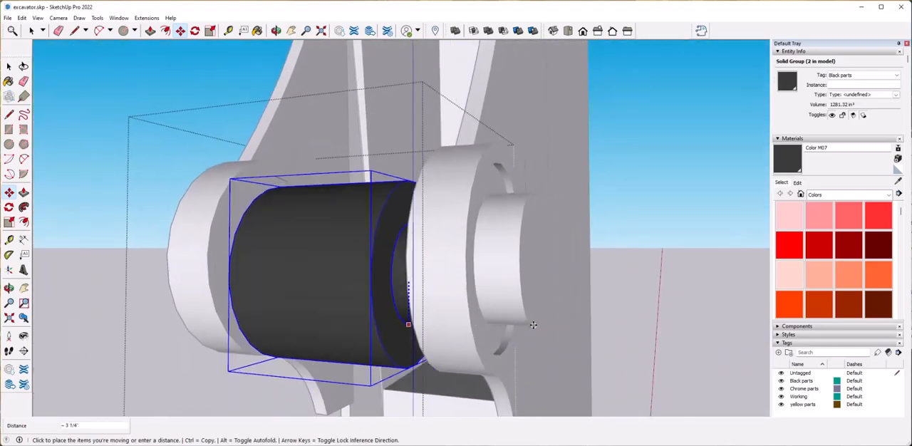
click(536, 323)
scroll(536, 323, down, 5)
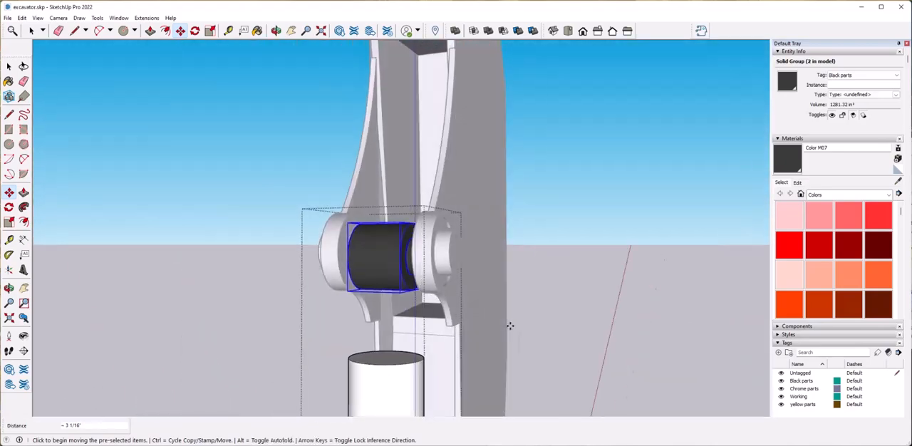
scroll(511, 325, up, 3)
middle_drag(511, 325, 502, 355)
key(space)
click(570, 288)
Open the arm bracket group and extrude the pin's inner face through the sleeve to the opposite boss.
click(437, 265)
double_click(437, 264)
middle_drag(437, 264, 448, 288)
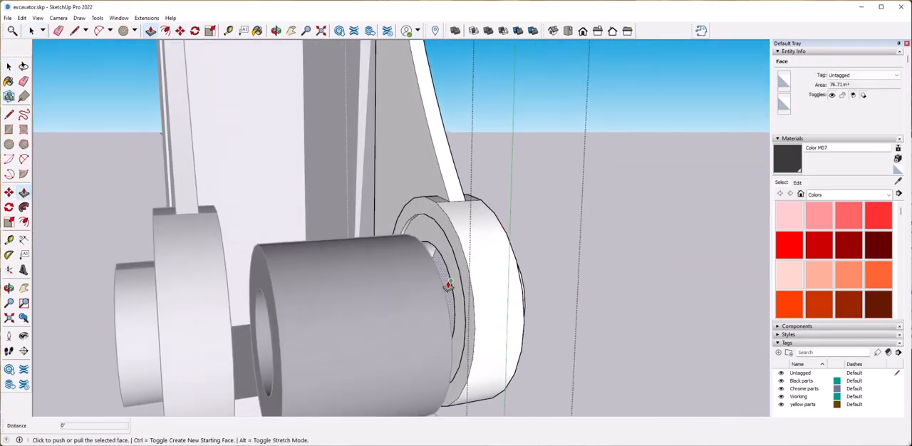
middle_drag(234, 316, 198, 310)
click(198, 309)
scroll(197, 310, down, 5)
middle_drag(524, 321, 432, 297)
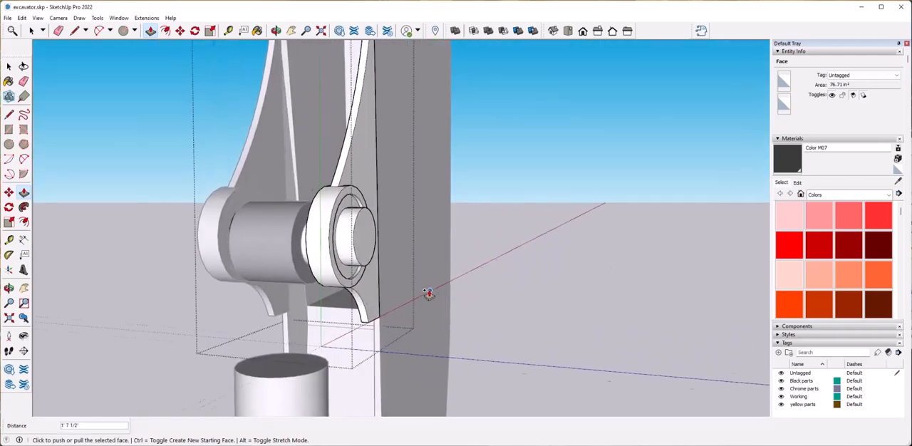
scroll(432, 297, up, 3)
key(space)
click(547, 284)
Turn X-ray display on and adjust the cylinder group's height along the blue axis to line up with the bracket pin.
scroll(299, 279, up, 3)
click(299, 279)
middle_drag(299, 279, 335, 214)
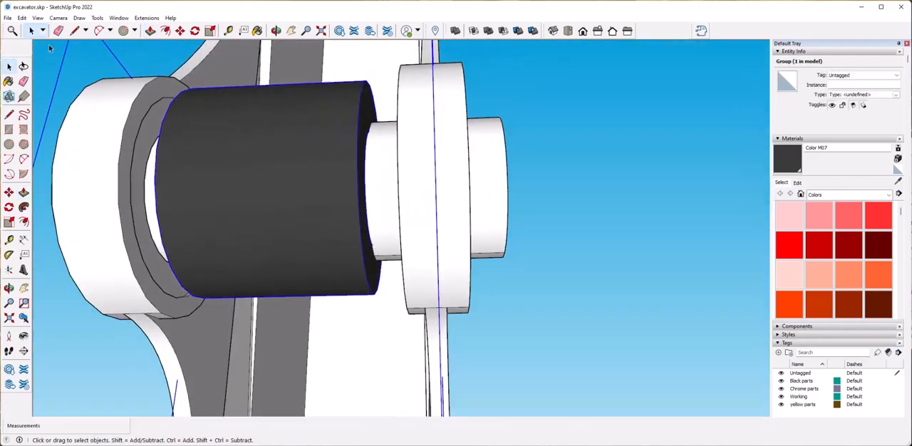
click(38, 18)
mouse_move(105, 156)
click(152, 155)
middle_drag(335, 171, 392, 247)
scroll(393, 243, up, 4)
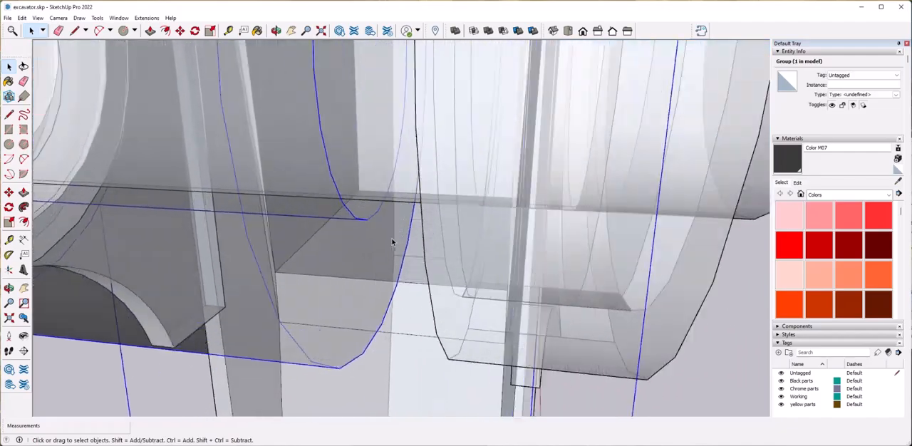
scroll(375, 209, down, 1)
click(371, 208)
key(Up)
scroll(373, 208, down, 4)
middle_drag(349, 272, 332, 287)
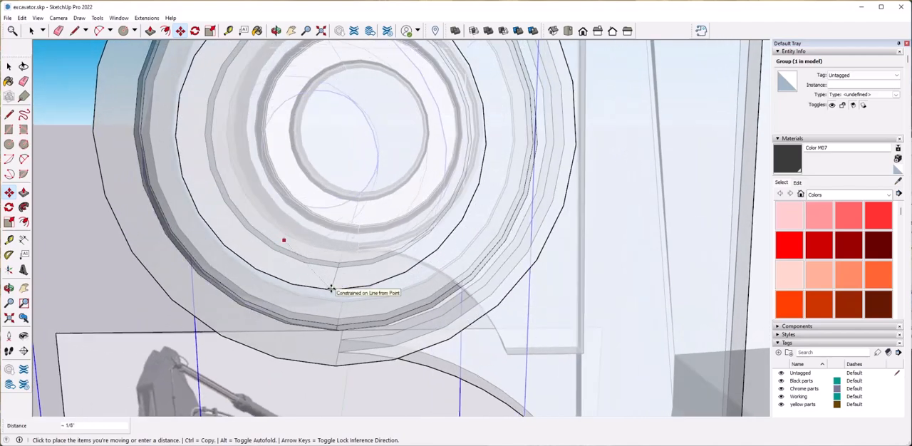
Shift the cylinder group so its upper sleeve is aligned on the pin and placed between the bracket's bosses.
click(378, 155)
click(416, 149)
scroll(416, 149, down, 3)
middle_drag(416, 150, 360, 240)
click(358, 241)
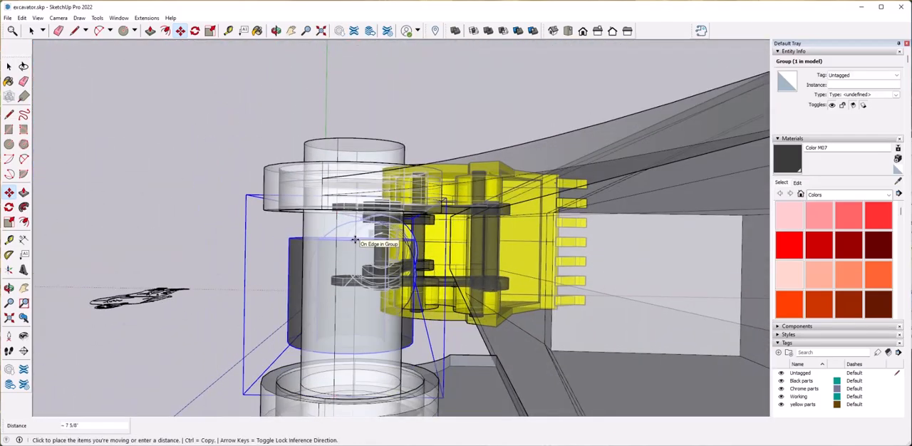
scroll(349, 242, up, 4)
click(286, 254)
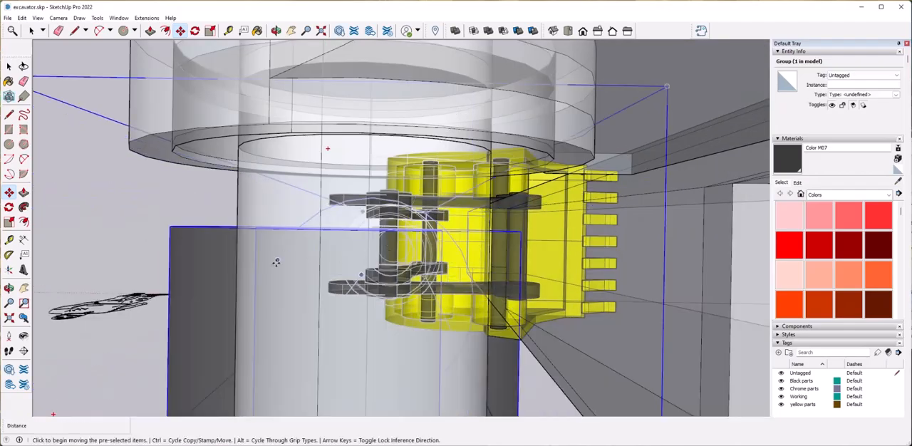
scroll(342, 266, down, 5)
scroll(434, 279, up, 8)
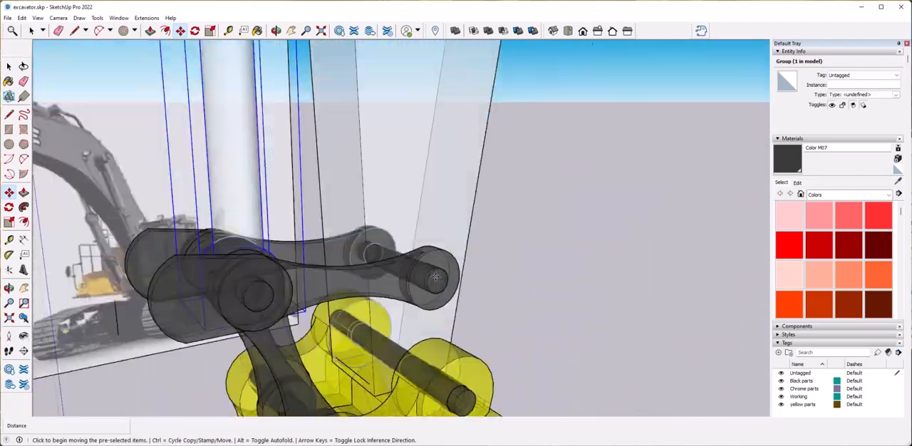
scroll(435, 277, down, 6)
Open the barrel inside the cylinder group and scale its top face outward about its centre.
click(468, 283)
scroll(357, 239, up, 4)
middle_drag(399, 264, 465, 279)
click(348, 258)
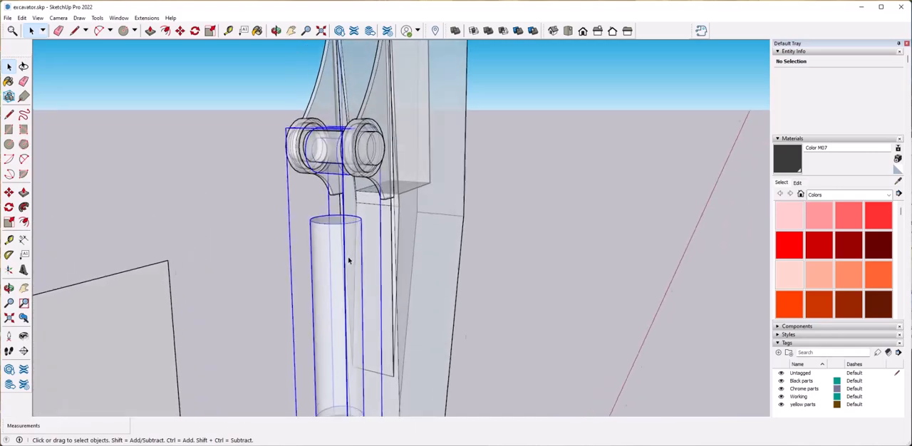
scroll(348, 246, up, 4)
double_click(378, 272)
middle_drag(377, 272, 420, 264)
click(410, 257)
key(p)
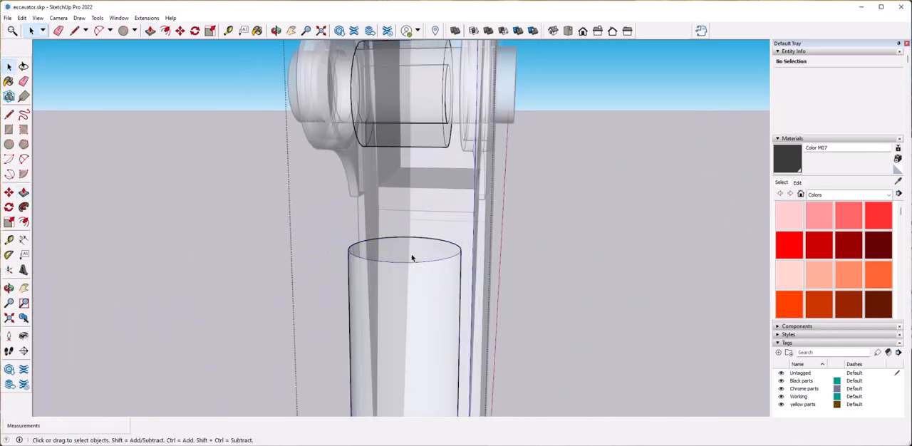
double_click(412, 258)
double_click(491, 258)
click(492, 258)
middle_drag(491, 258, 324, 247)
click(330, 246)
double_click(329, 246)
double_click(329, 240)
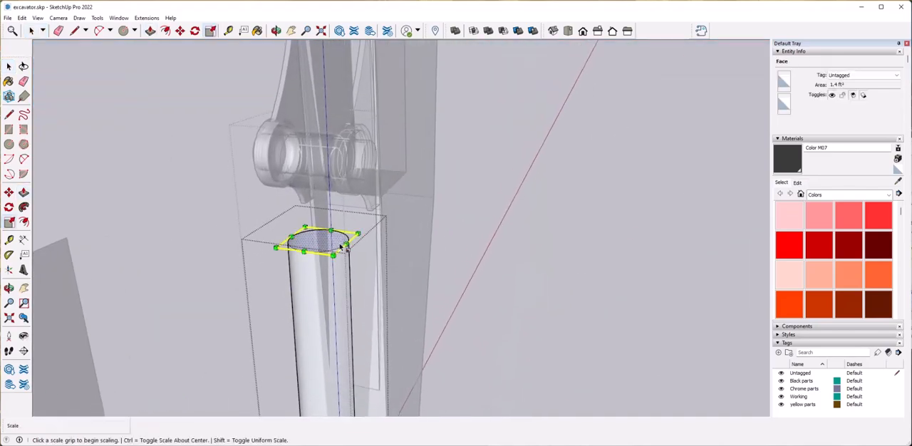
click(358, 233)
Extrude the barrel's top face upward by about 1' 4 1/2" as a new section reaching the upper sleeve.
click(322, 246)
key(Escape)
key(ctrl)
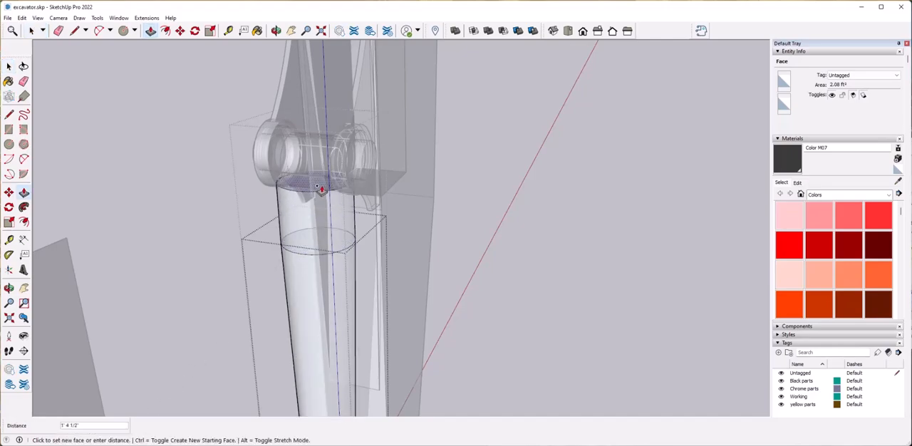
scroll(315, 169, up, 3)
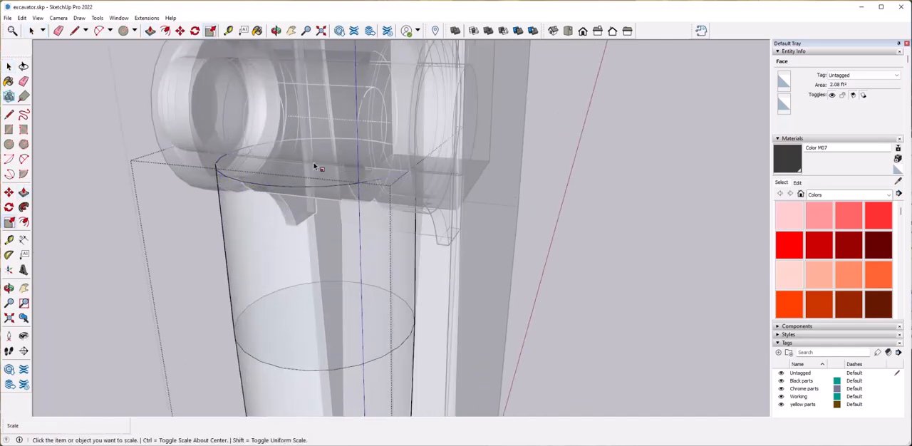
Scale the barrel's top face inward uniformly about its centre to about 0.76 so the upper section tapers.
middle_drag(371, 233, 295, 223)
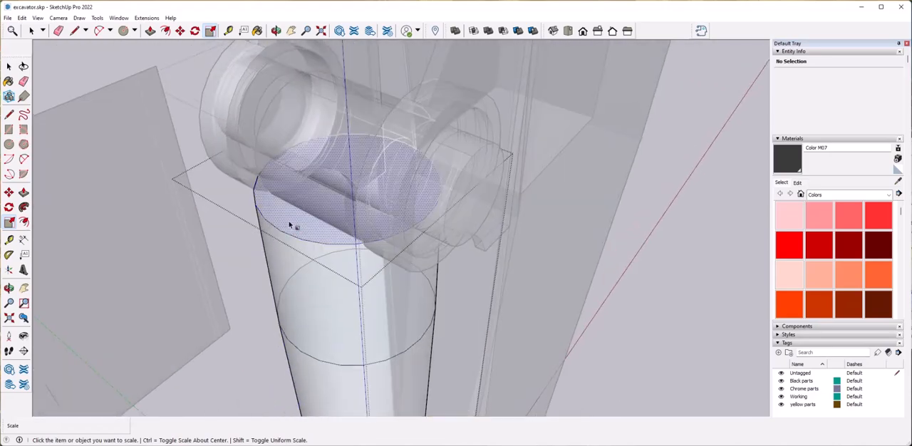
click(347, 231)
click(477, 172)
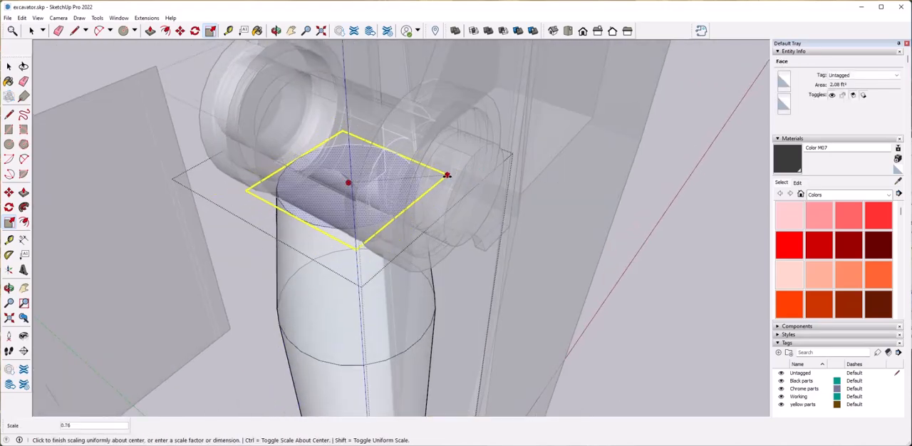
click(440, 176)
Turn off the X-ray face style.
key(space)
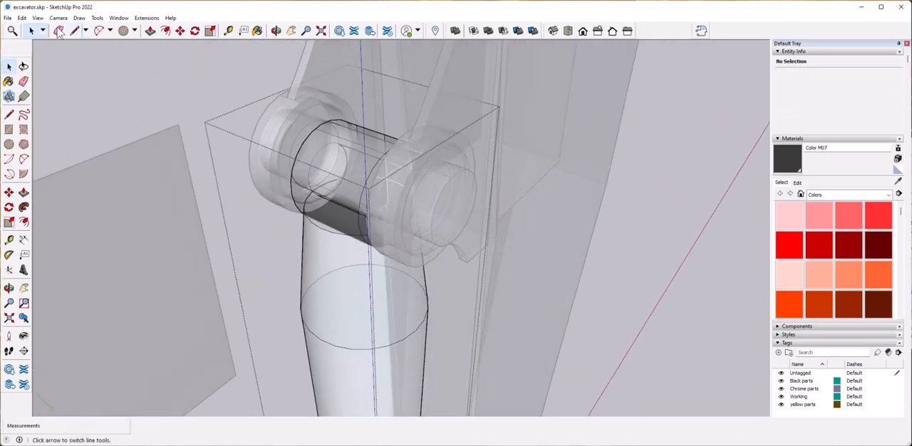
click(38, 18)
mouse_move(71, 154)
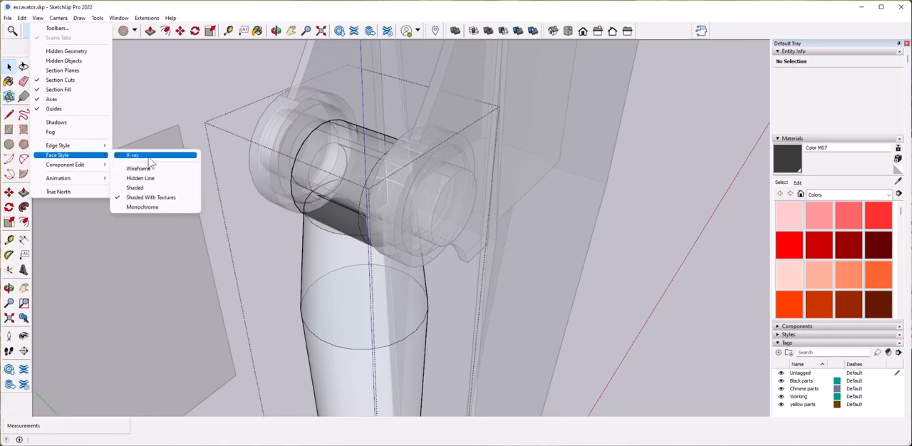
click(142, 155)
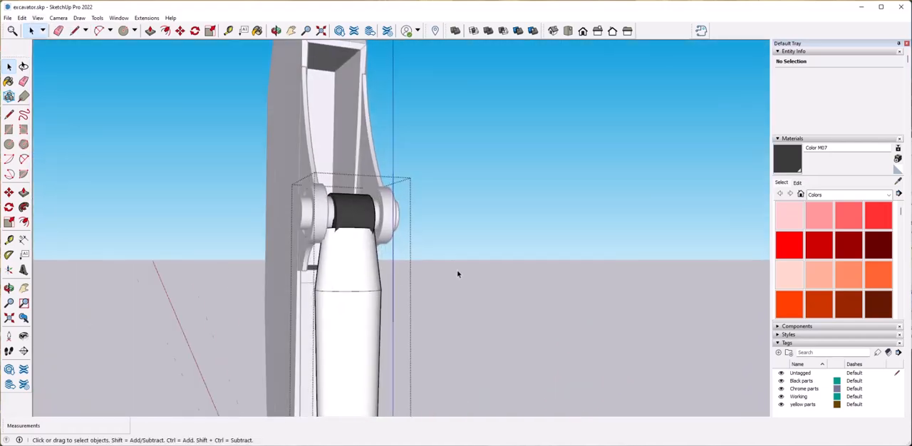
scroll(459, 273, up, 3)
scroll(385, 283, down, 5)
Open the barrel and move its tapered top face to meet the upper sleeve, closing the groups when done.
click(416, 277)
middle_drag(385, 283, 438, 219)
scroll(437, 218, up, 5)
double_click(437, 218)
double_click(425, 192)
click(420, 201)
middle_drag(410, 149, 355, 155)
click(419, 144)
key(space)
middle_drag(429, 178, 486, 224)
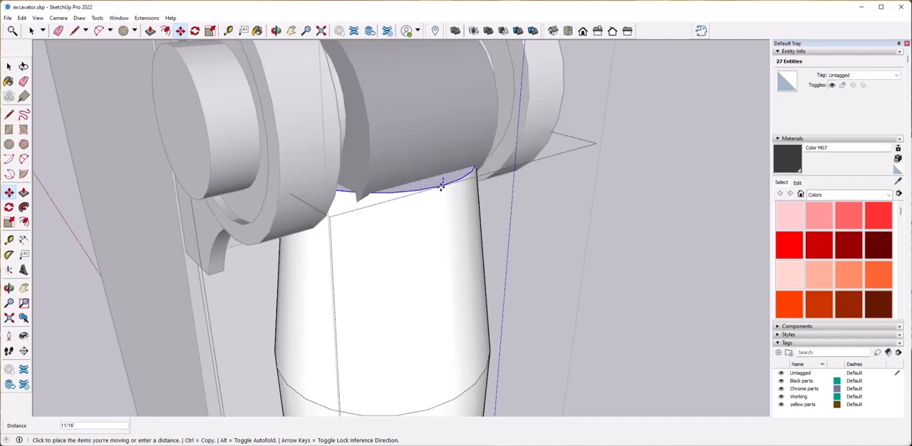
middle_drag(438, 206, 445, 149)
click(448, 194)
middle_drag(453, 195, 505, 240)
scroll(504, 240, down, 5)
key(space)
click(441, 268)
scroll(441, 268, down, 5)
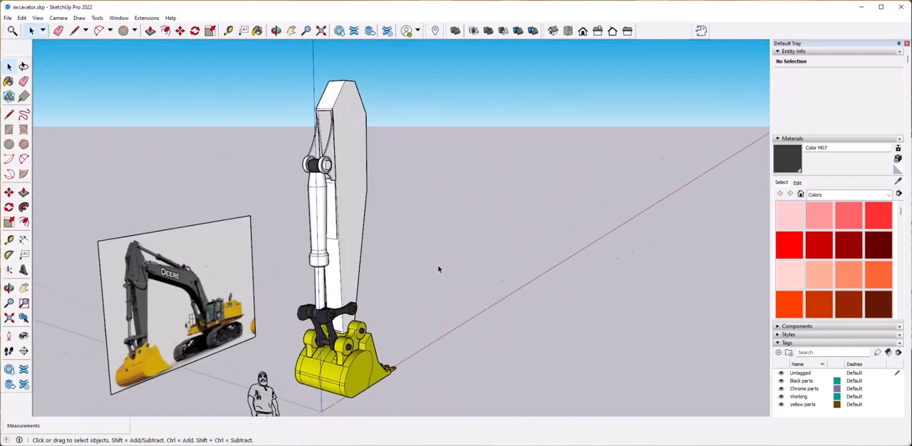
Open the cylinder group, select the rod and assign it the Chrome parts tag.
middle_drag(438, 269, 452, 265)
scroll(405, 305, up, 2)
middle_drag(405, 305, 352, 249)
double_click(347, 299)
click(347, 300)
middle_drag(340, 292, 360, 342)
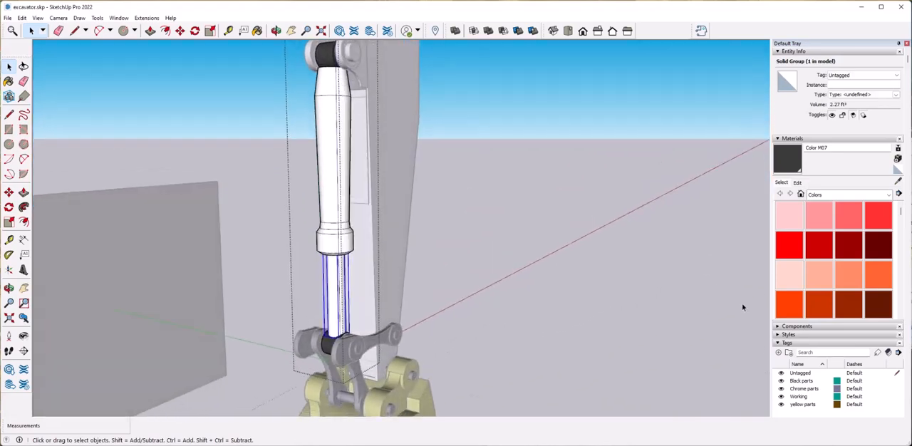
scroll(829, 307, down, 3)
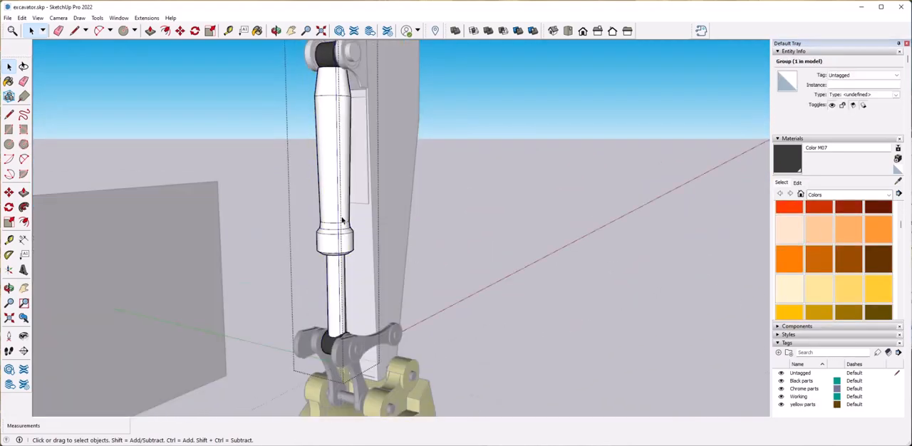
Paint the cylinder barrel with Color M07 and close the cylinder group.
key(b)
click(329, 221)
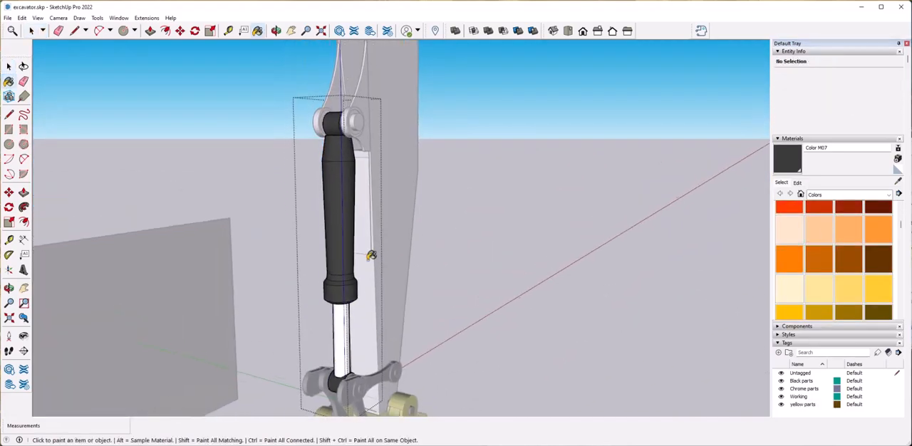
middle_drag(370, 263, 446, 310)
key(space)
click(442, 330)
scroll(442, 330, down, 3)
Paint the arm group and the cylinder bracket with Color M07.
click(388, 246)
middle_drag(450, 238, 492, 238)
key(b)
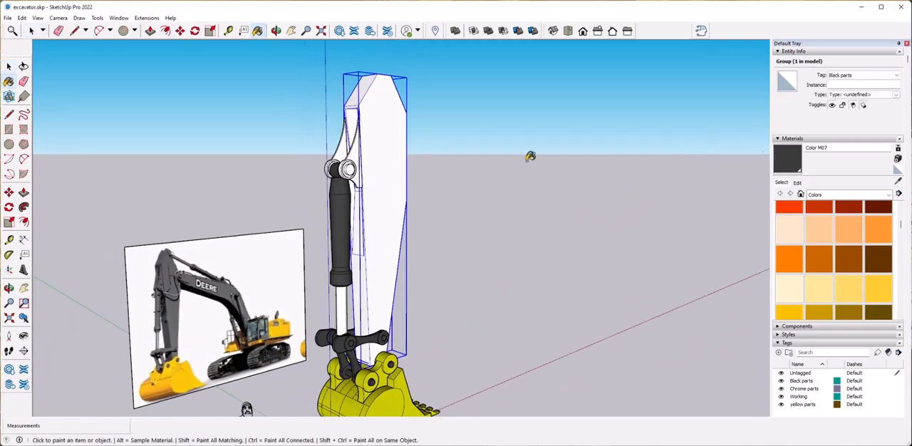
click(388, 143)
scroll(388, 121, up, 3)
click(334, 190)
middle_drag(328, 188, 554, 242)
scroll(554, 243, up, 3)
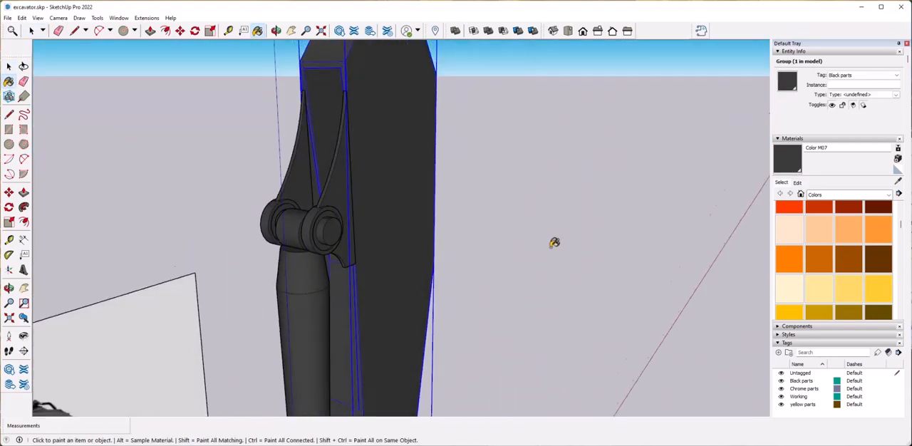
scroll(555, 243, down, 3)
scroll(466, 222, down, 2)
mouse_move(467, 222)
middle_down()
mouse_move(492, 313)
mouse_move(428, 321)
middle_up()
key(space)
click(451, 233)
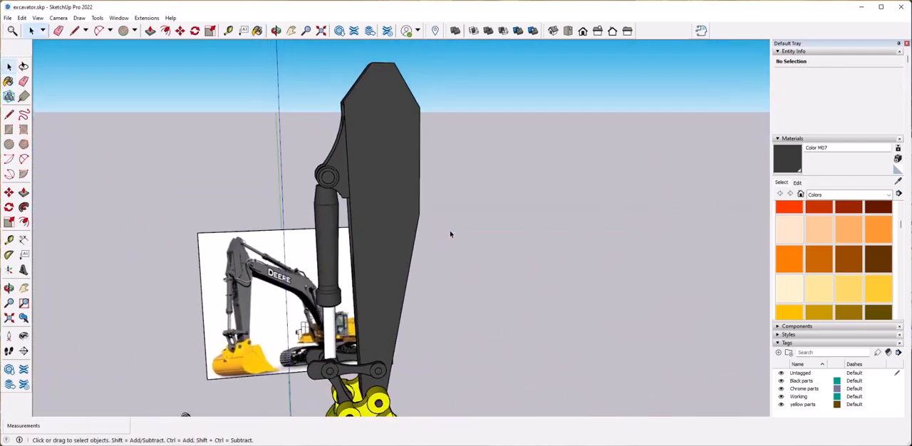
Open the arm group, select the geometry at its narrow top end and move it to adjust the arm's tip.
middle_drag(450, 234, 447, 247)
scroll(446, 247, up, 1)
double_click(418, 193)
shift+middle_drag(413, 111, 370, 237)
scroll(419, 192, up, 3)
click(345, 211)
scroll(345, 212, up, 3)
click(383, 214)
scroll(369, 236, down, 2)
drag(238, 151, 479, 285)
scroll(352, 246, up, 2)
middle_drag(352, 246, 334, 283)
click(271, 281)
middle_drag(518, 316, 431, 224)
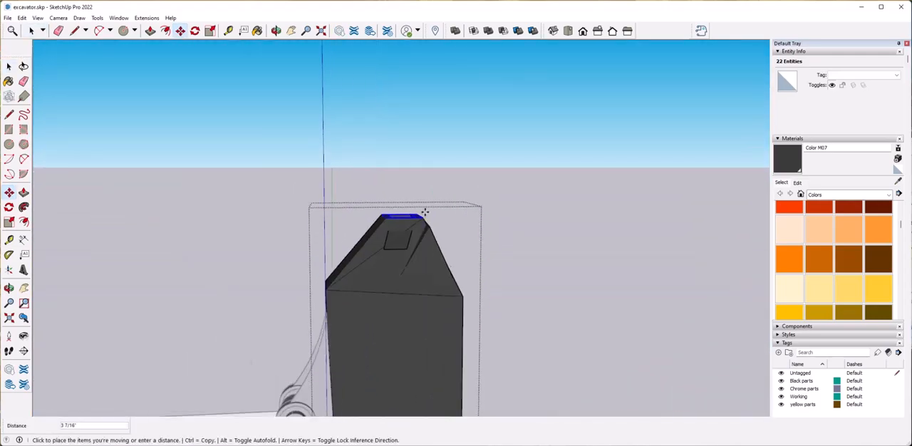
key(space)
click(491, 355)
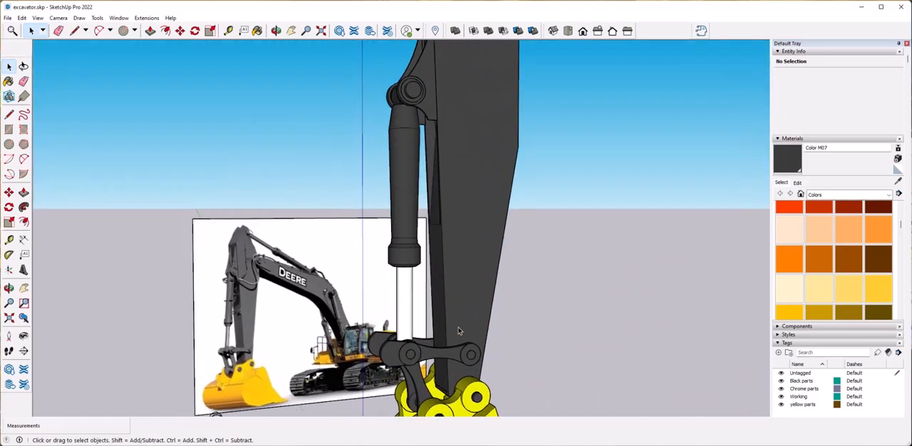
Copy the cylinder bracket group about 7' 10 1/16" along the red axis past the arm and flip the copy along its red axis.
click(362, 185)
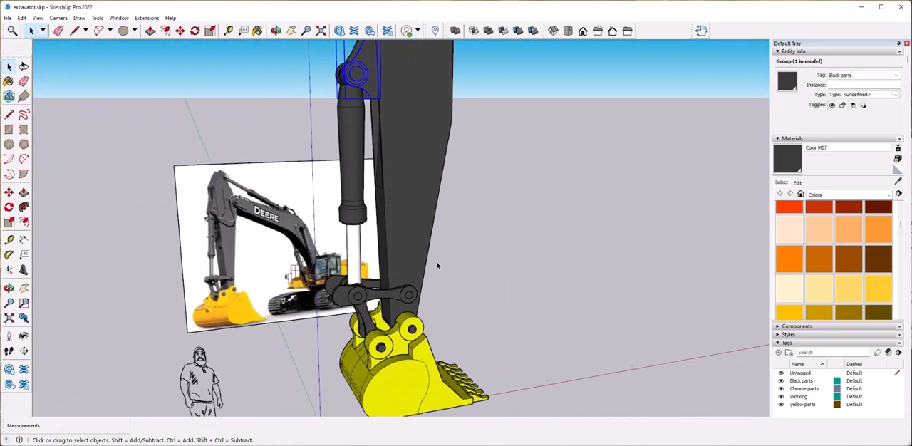
click(413, 298)
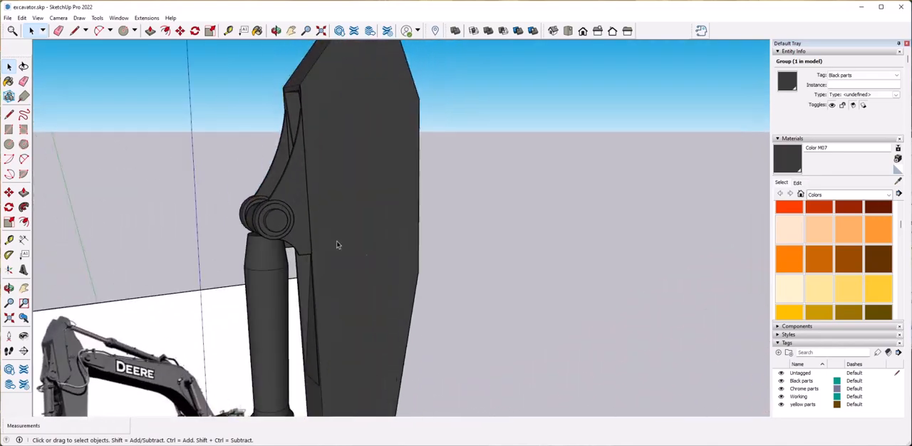
click(298, 217)
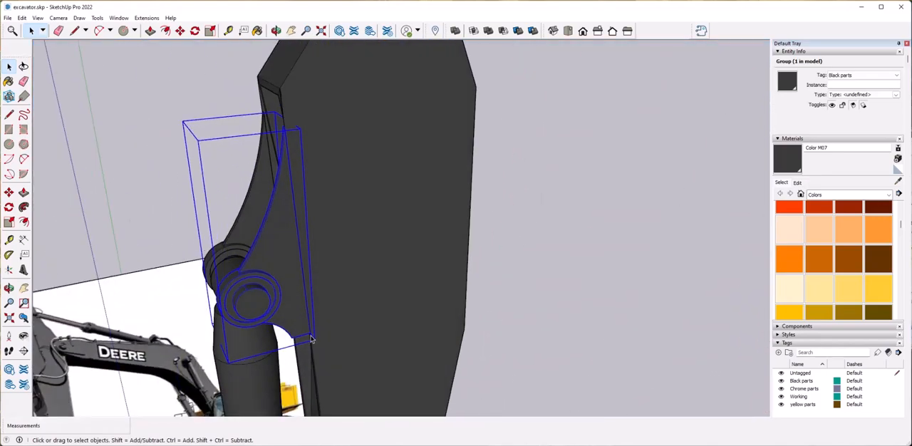
click(310, 334)
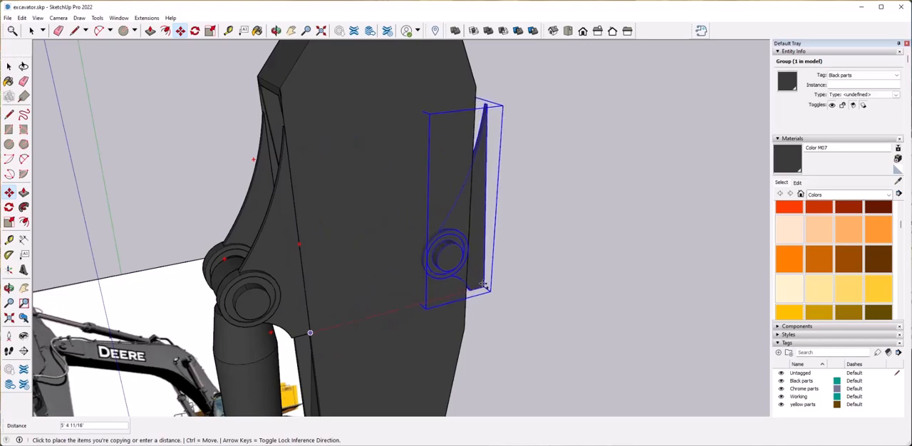
click(546, 258)
right_click(545, 258)
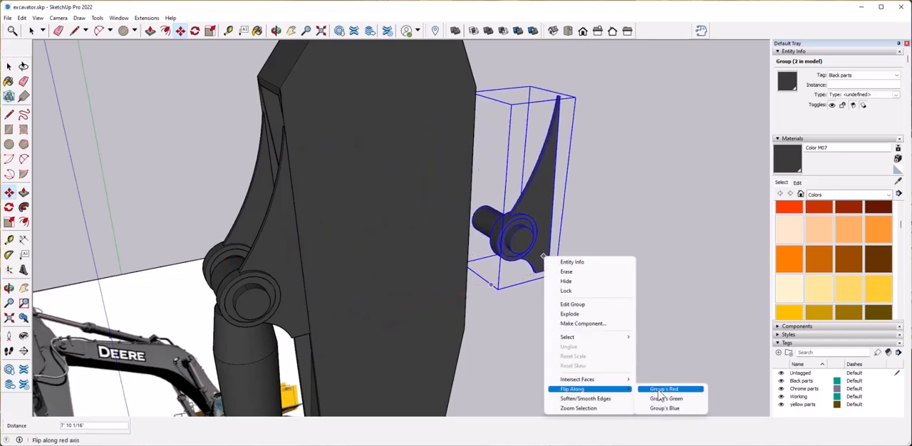
click(658, 392)
Open the flipped bracket copy and erase its curved plates, keeping only the round bosses and pin.
scroll(460, 303, up, 3)
middle_drag(461, 302, 512, 310)
double_click(420, 250)
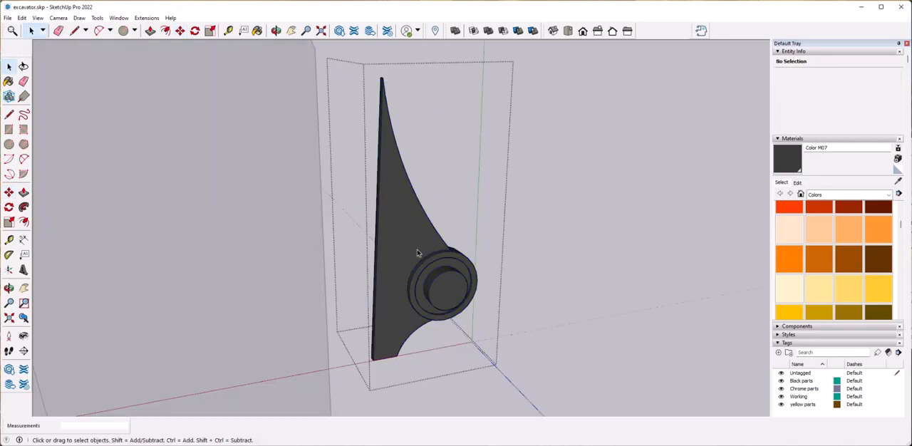
click(415, 248)
scroll(416, 210, up, 3)
key(e)
drag(396, 129, 401, 131)
middle_drag(473, 331, 444, 221)
scroll(378, 363, up, 1)
click(362, 358)
click(368, 344)
scroll(373, 338, up, 1)
click(378, 334)
scroll(358, 399, up, 3)
click(356, 406)
middle_drag(342, 196, 382, 263)
key(space)
click(356, 288)
mouse_move(356, 288)
middle_down()
mouse_move(335, 321)
mouse_move(440, 272)
mouse_move(442, 330)
mouse_move(536, 281)
mouse_move(507, 268)
middle_up()
scroll(335, 322, down, 3)
Outline a flat plate face with lines from the boss, starting with a line about 2' 10 3/16" along the green axis.
click(441, 268)
scroll(523, 264, up, 2)
key(l)
click(527, 283)
scroll(529, 116, down, 4)
middle_drag(528, 116, 446, 218)
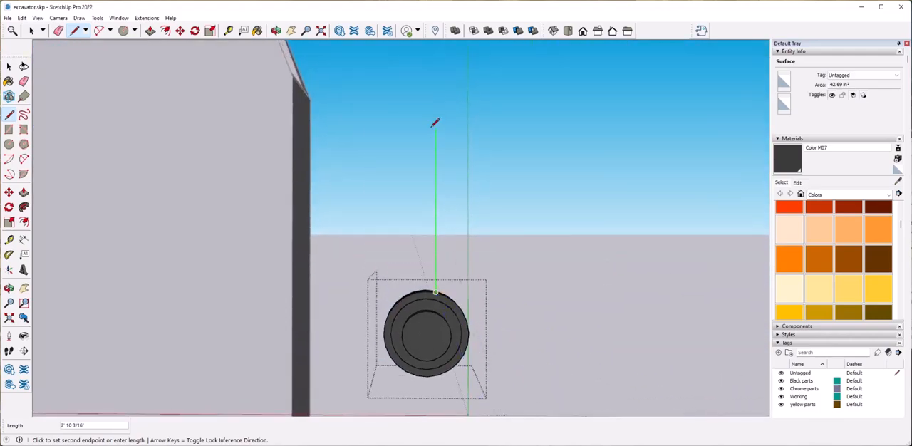
click(123, 126)
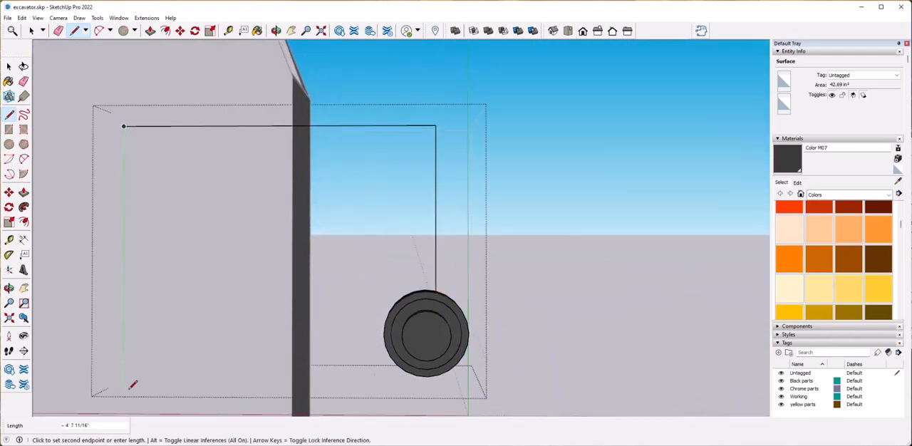
scroll(130, 389, down, 3)
middle_drag(130, 389, 218, 360)
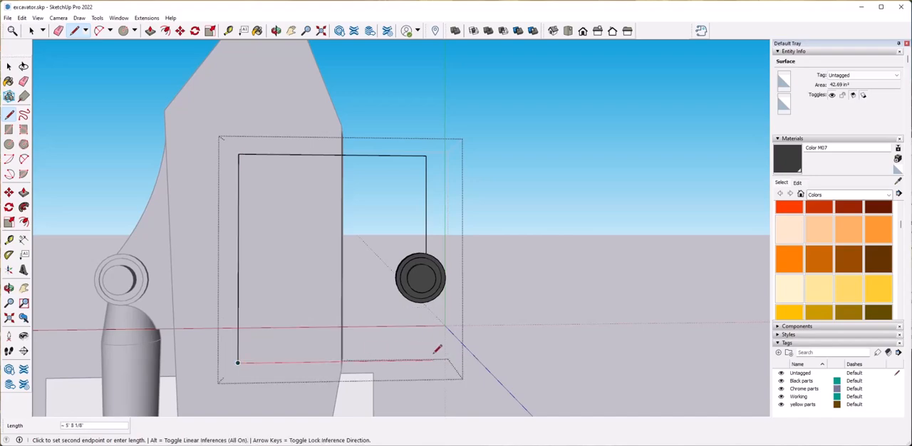
click(470, 353)
scroll(439, 330, up, 3)
middle_drag(472, 351, 441, 335)
click(438, 332)
scroll(438, 329, down, 4)
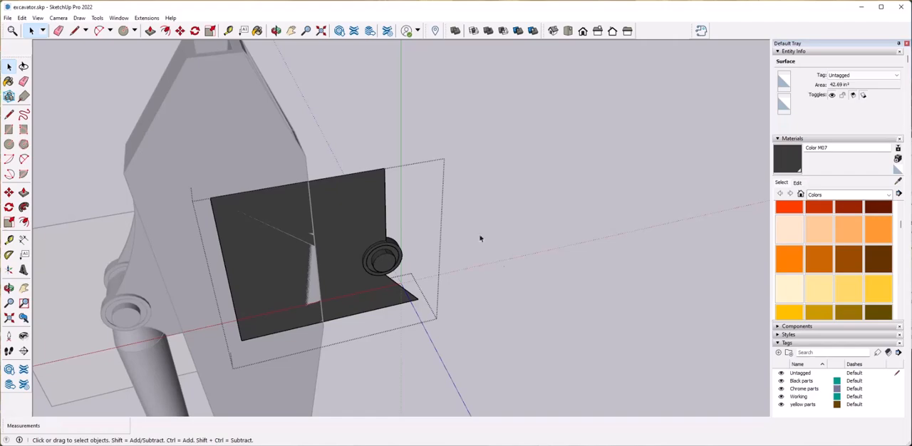
click(480, 239)
Extend the plate outline around the boss's other side with closing lines and erase the inner dividing lines.
scroll(478, 241, down, 3)
middle_drag(378, 289, 359, 309)
scroll(399, 285, up, 4)
scroll(418, 312, down, 1)
middle_drag(420, 306, 423, 259)
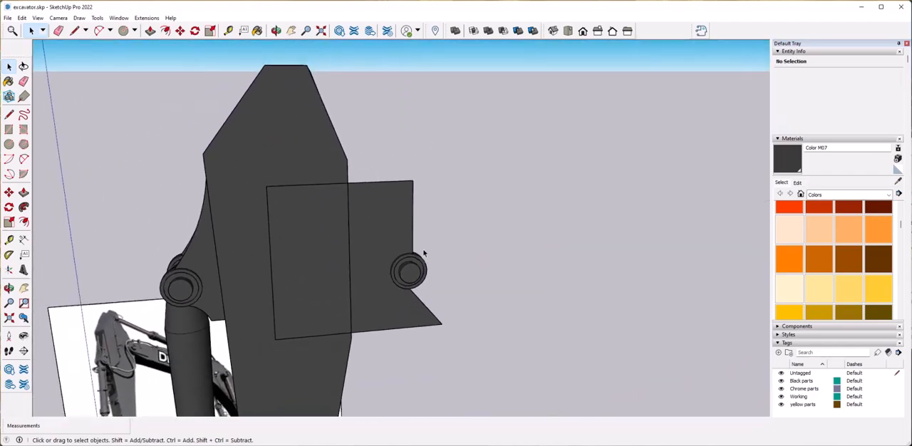
double_click(410, 208)
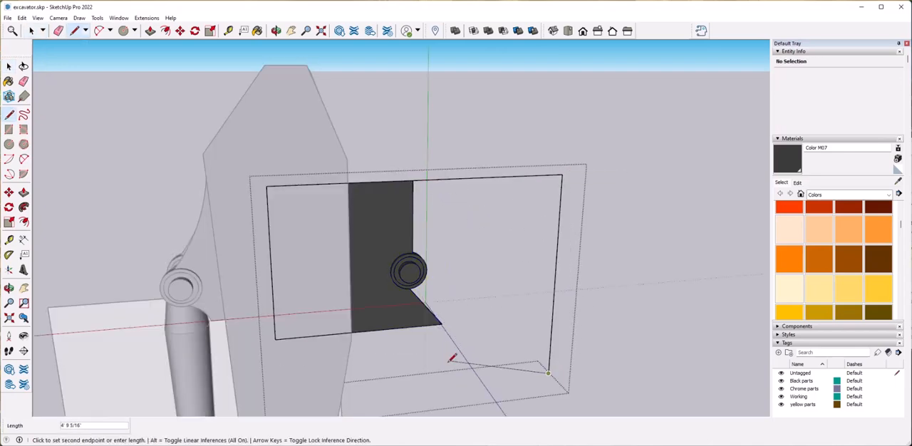
click(442, 324)
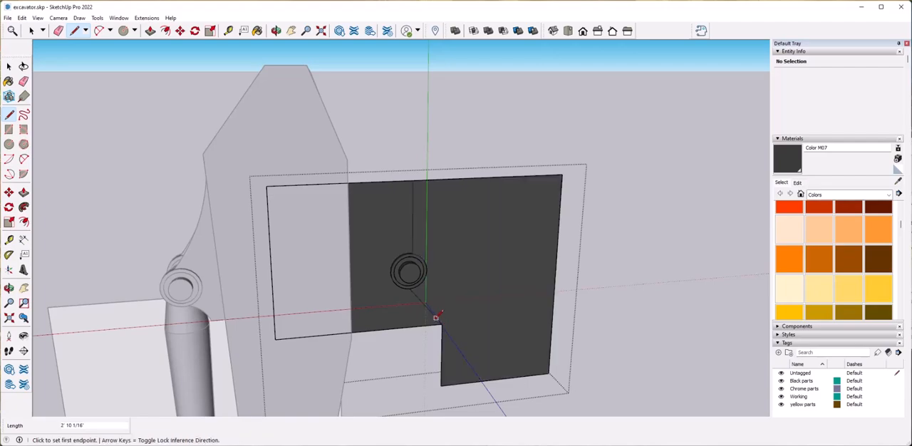
middle_drag(420, 246, 489, 322)
middle_drag(400, 271, 489, 322)
Draw a circle larger than the boss on the plate face and move it concentric with the boss.
scroll(361, 243, up, 6)
scroll(362, 243, down, 8)
middle_drag(361, 242, 480, 288)
scroll(480, 288, up, 4)
scroll(393, 204, up, 3)
double_click(401, 206)
scroll(294, 212, up, 2)
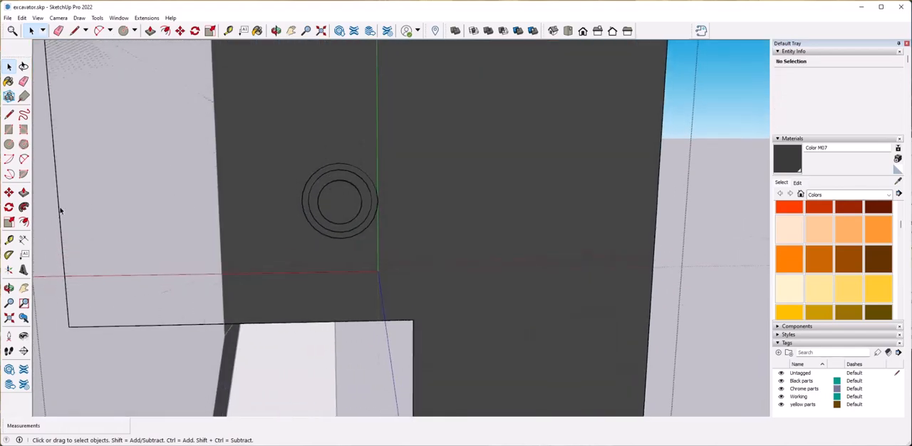
click(10, 144)
scroll(463, 244, down, 5)
scroll(452, 246, up, 4)
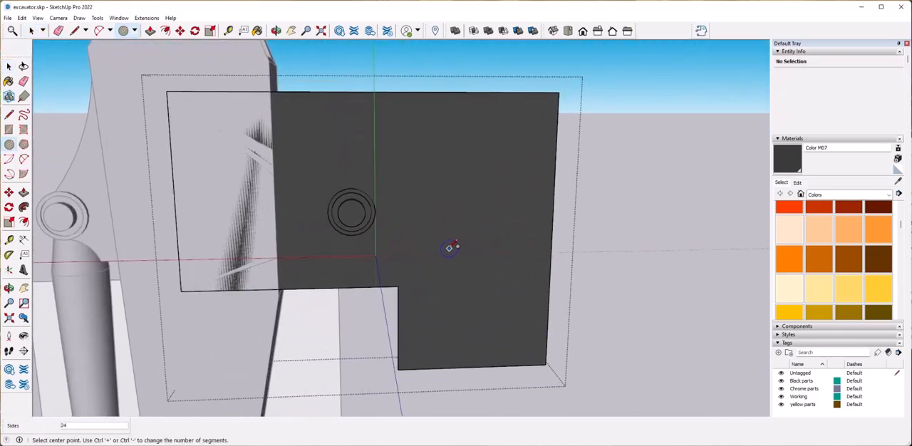
click(463, 258)
key(space)
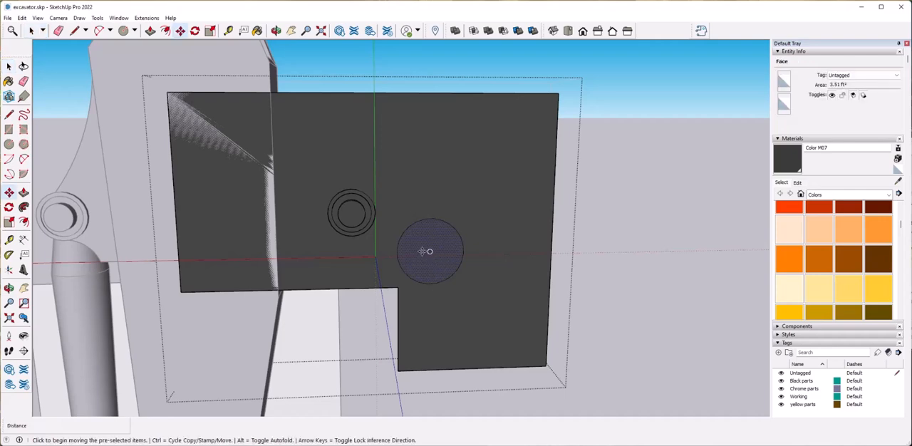
click(421, 253)
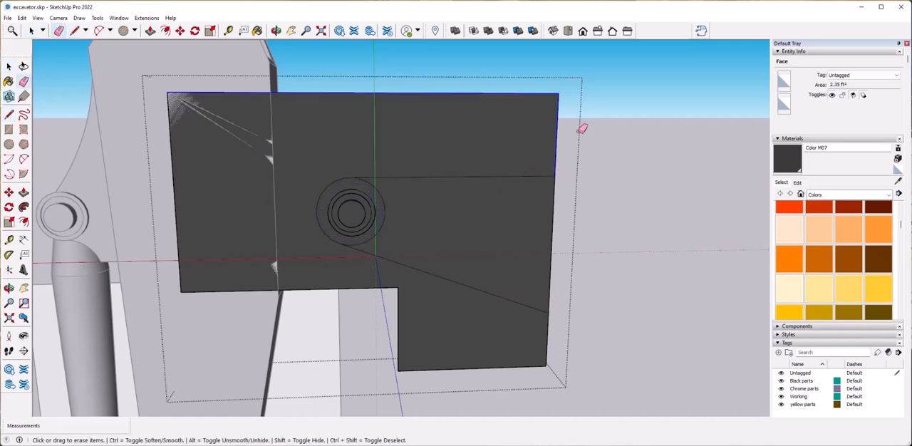
Erase the surplus outline and faces around the tapered plate that runs out from the circle.
drag(572, 114, 189, 166)
click(547, 342)
key(space)
Extrude the tapered plate's face by about 5 5/16" around the boss and close the group.
click(599, 332)
mouse_move(599, 332)
middle_down()
mouse_move(507, 304)
mouse_move(485, 281)
mouse_move(429, 299)
mouse_move(486, 272)
mouse_move(489, 287)
middle_up()
click(485, 281)
double_click(486, 272)
click(489, 287)
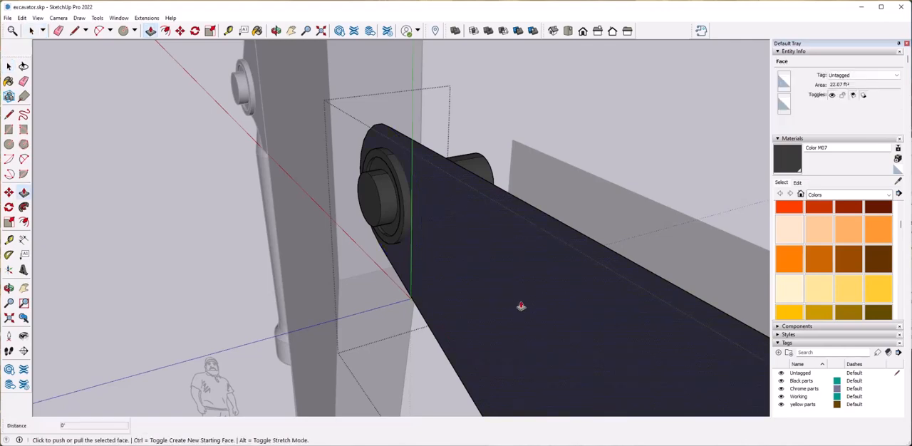
click(517, 285)
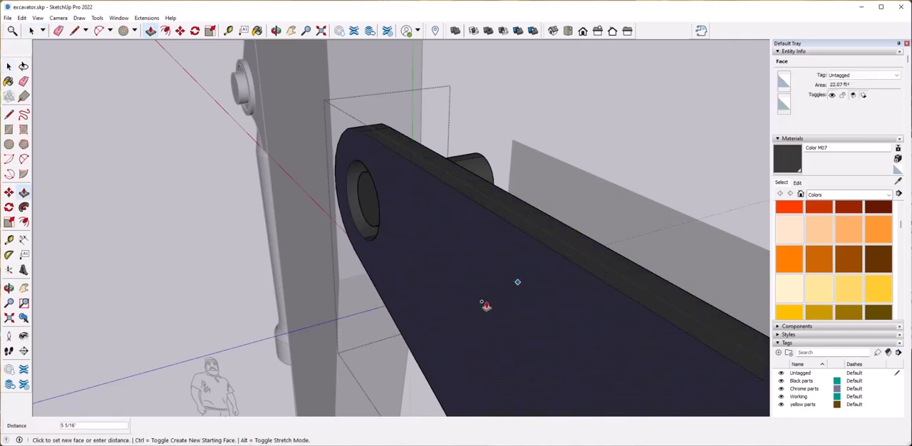
click(482, 302)
key(space)
click(513, 304)
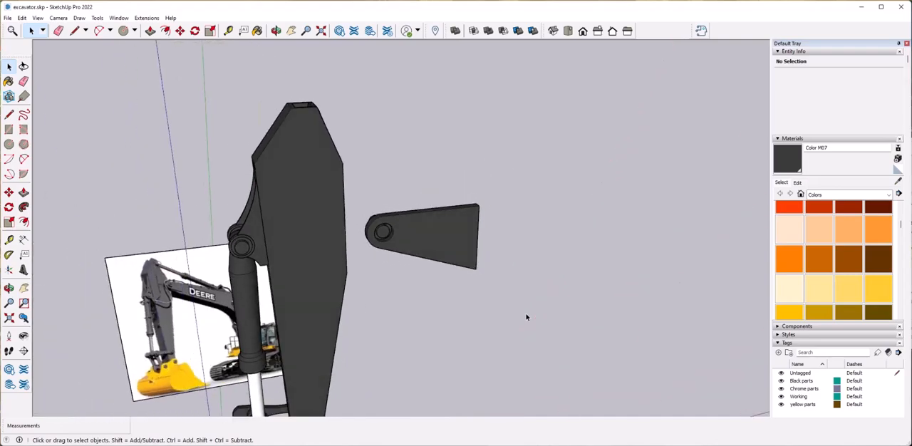
Extrude the wide end face of the tapered mounting plate by about 9 7/16" and close the group.
double_click(378, 238)
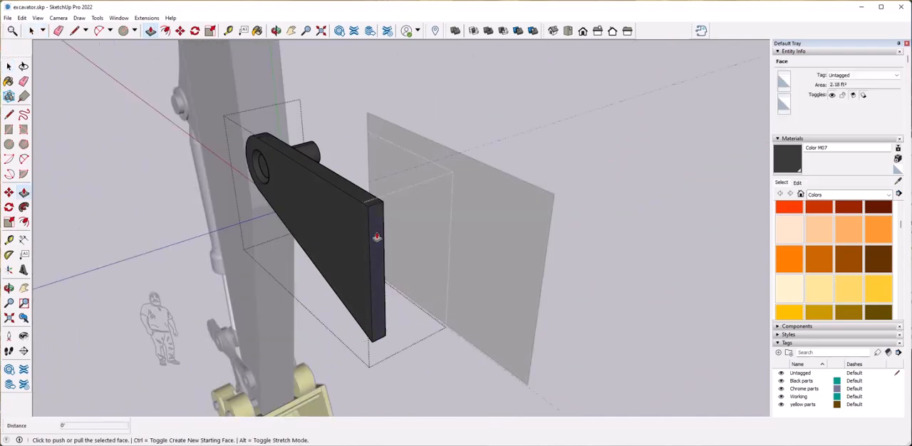
click(376, 238)
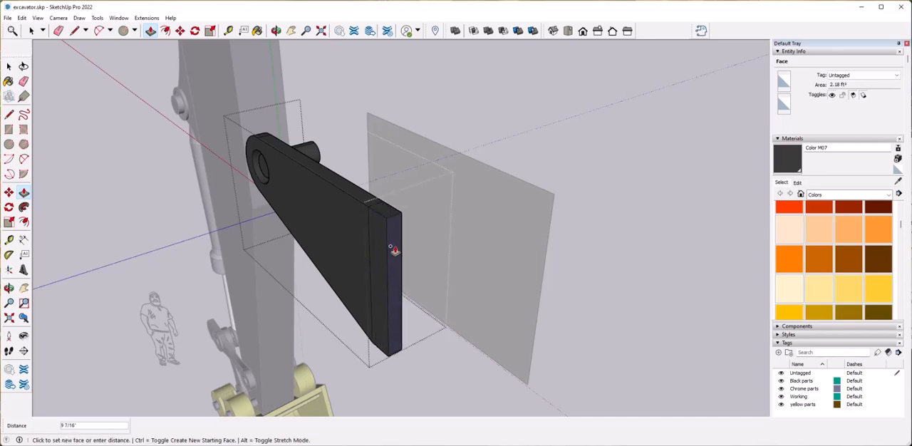
click(393, 249)
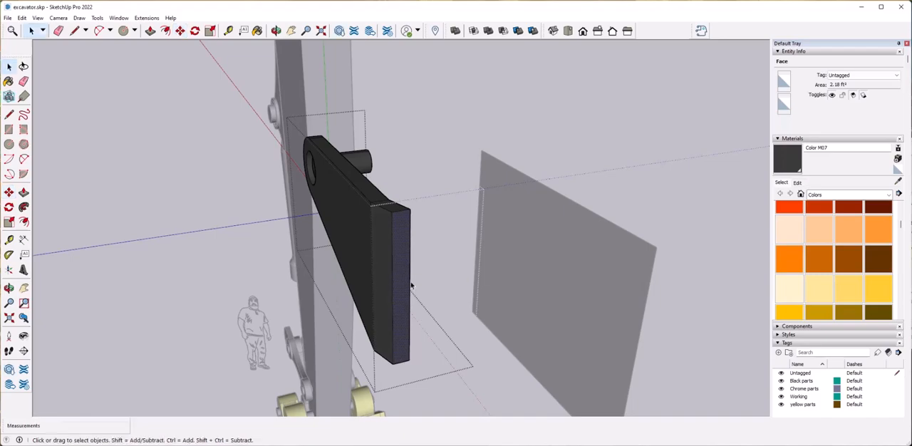
key(space)
click(367, 292)
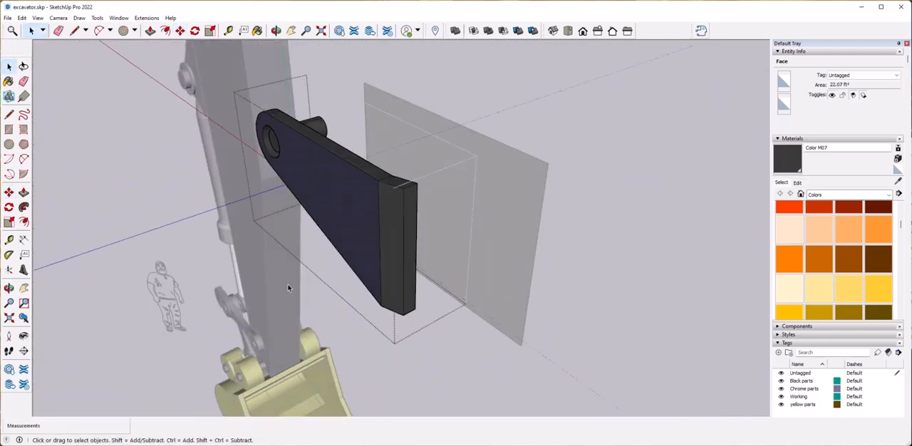
click(397, 293)
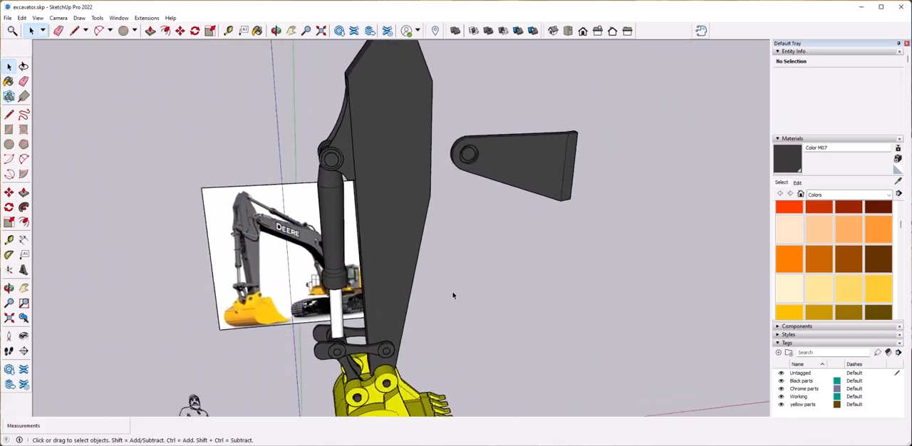
Try to extrude the arm's rear face and scale it about its centre to about 0.71 for a tapered block.
double_click(401, 232)
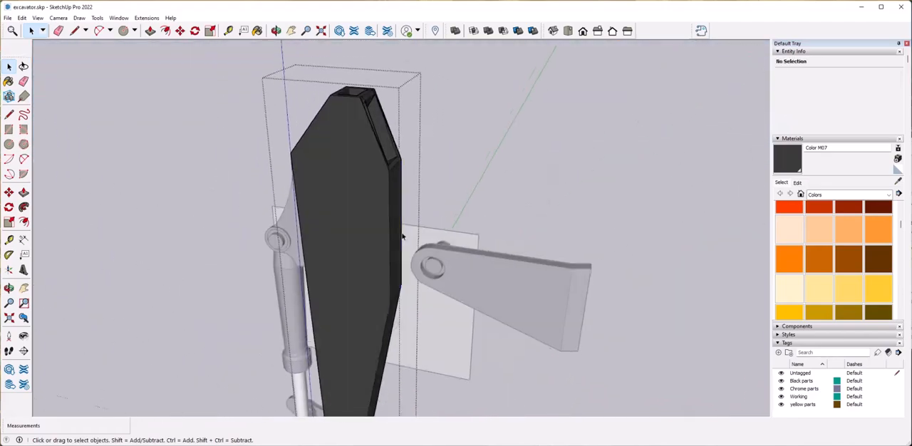
click(402, 236)
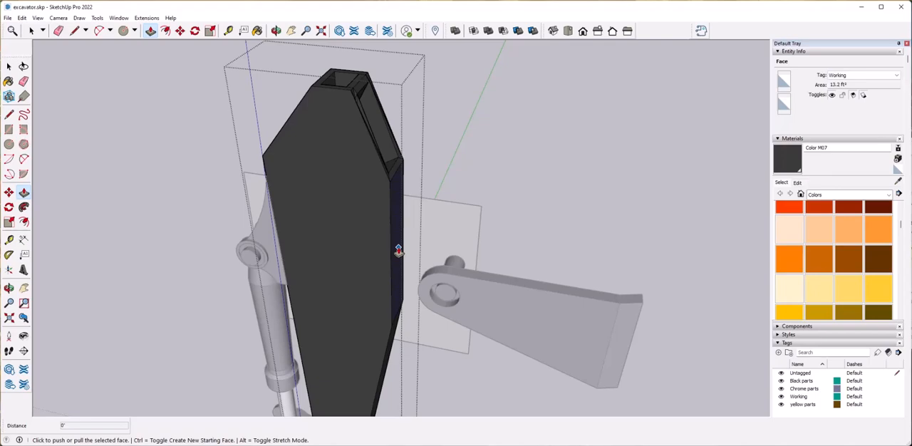
middle_drag(508, 239, 475, 244)
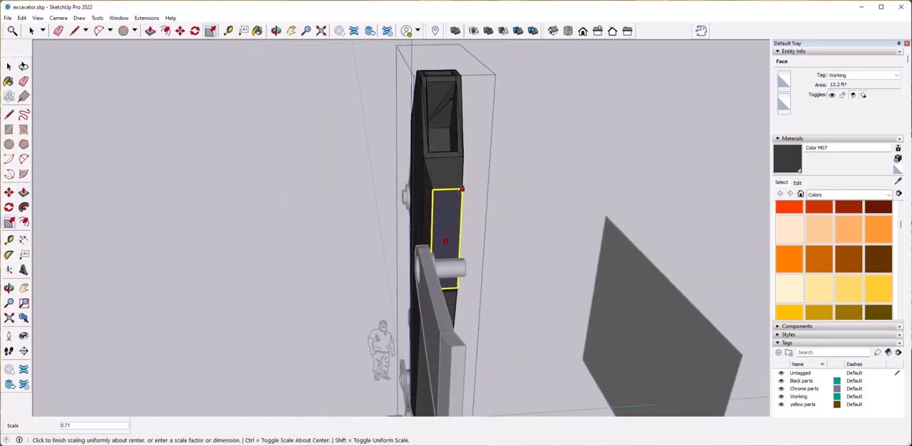
click(497, 206)
Move the mounting plate about 3' 2 13/16" along the red axis onto the arm's side.
middle_drag(171, 246, 389, 261)
scroll(322, 266, up, 4)
scroll(432, 286, down, 1)
click(447, 294)
mouse_move(448, 293)
middle_down()
mouse_move(486, 315)
mouse_move(434, 286)
middle_up()
key(m)
click(507, 269)
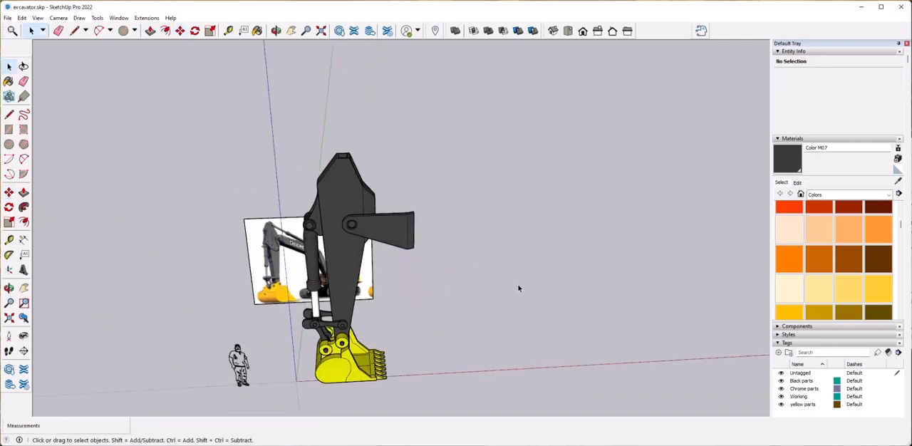
scroll(519, 288, up, 5)
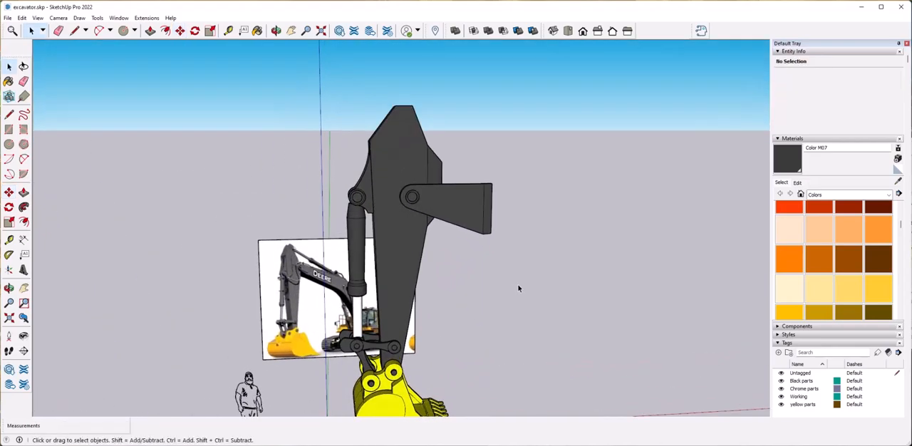
Try to delete the long edge where the rear block meets the arm's side face, undo the deletion and close the group.
middle_drag(519, 288, 430, 313)
scroll(436, 207, up, 3)
click(438, 190)
double_click(419, 187)
triple_click(419, 187)
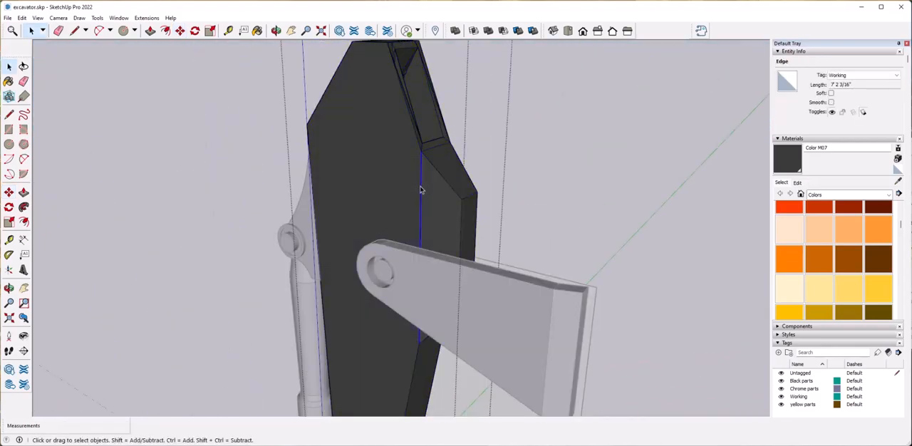
key(Delete)
key(ctrl+z)
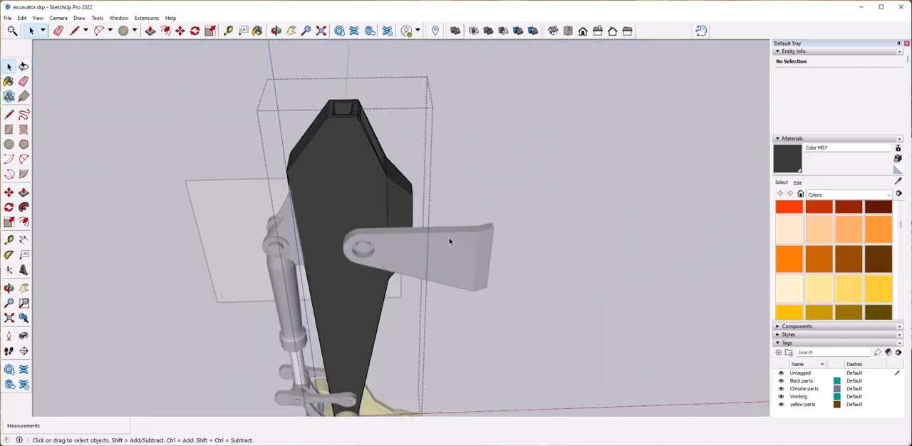
click(497, 300)
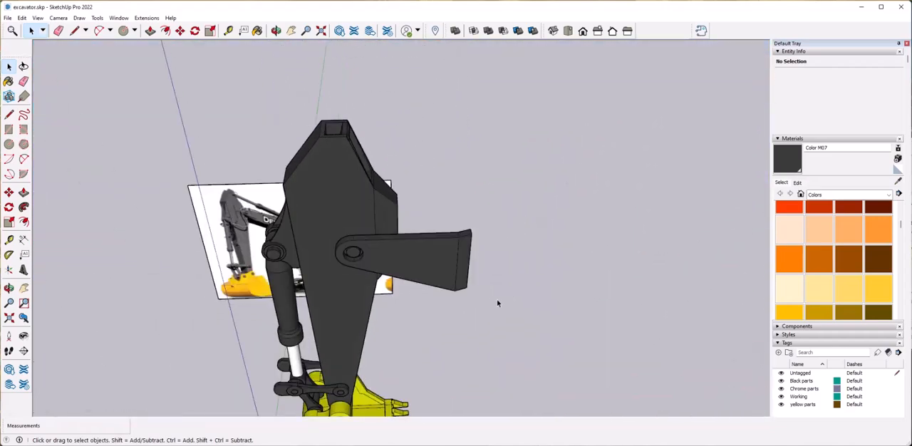
Open the arm group and erase the edges of the tapered block on its rear face.
double_click(426, 253)
click(426, 253)
drag(407, 201, 439, 265)
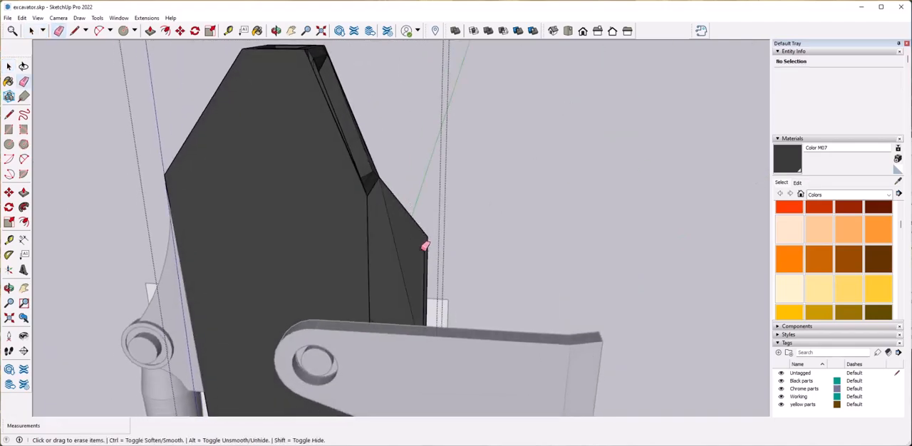
drag(433, 258, 435, 258)
drag(380, 343, 384, 347)
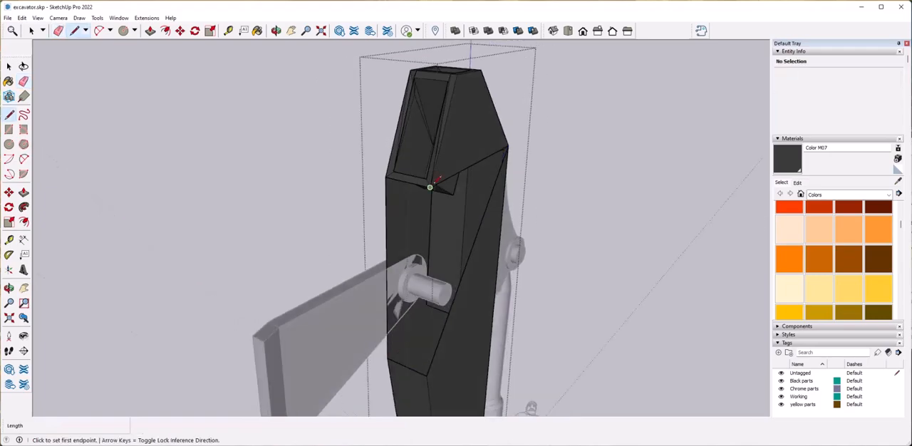
Redraw the arm's missing rear edges with lines and outline a rectangular panel across its rear face.
click(428, 365)
middle_drag(406, 285, 408, 293)
key(l)
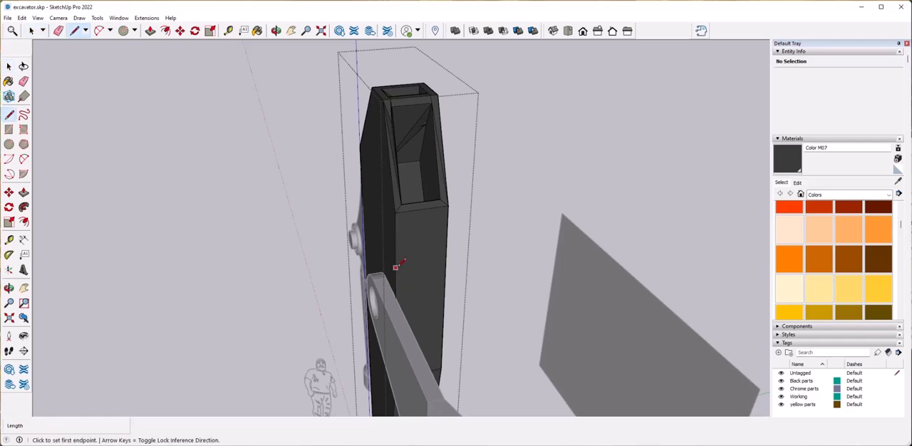
click(445, 259)
middle_drag(446, 259, 384, 238)
Extrude the outlined rear panel, taper the block by moving its upper and lower outer edges inward, and close the arm group.
key(p)
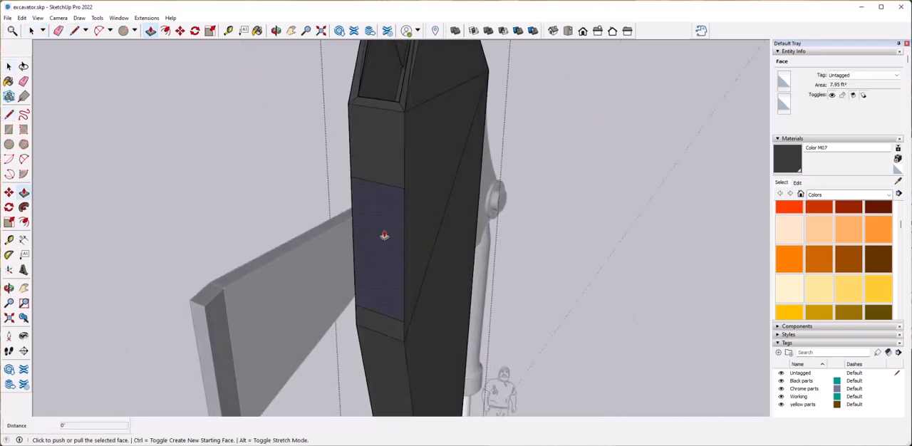
click(385, 235)
click(342, 251)
middle_drag(354, 230, 399, 284)
click(381, 213)
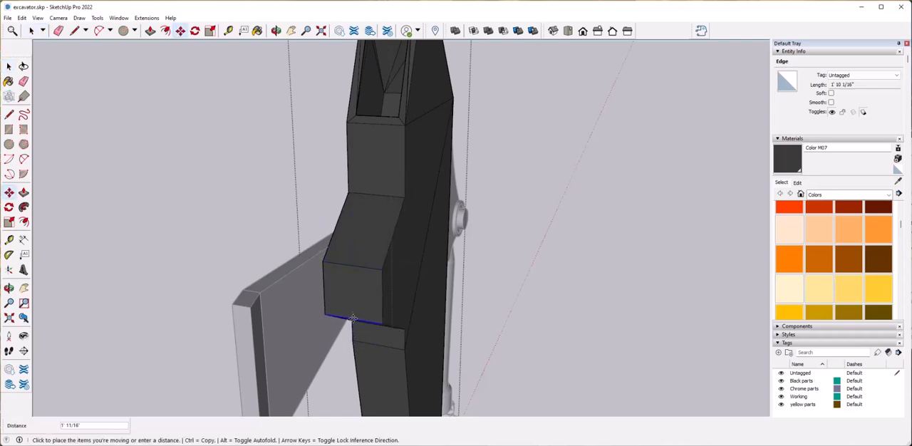
click(280, 207)
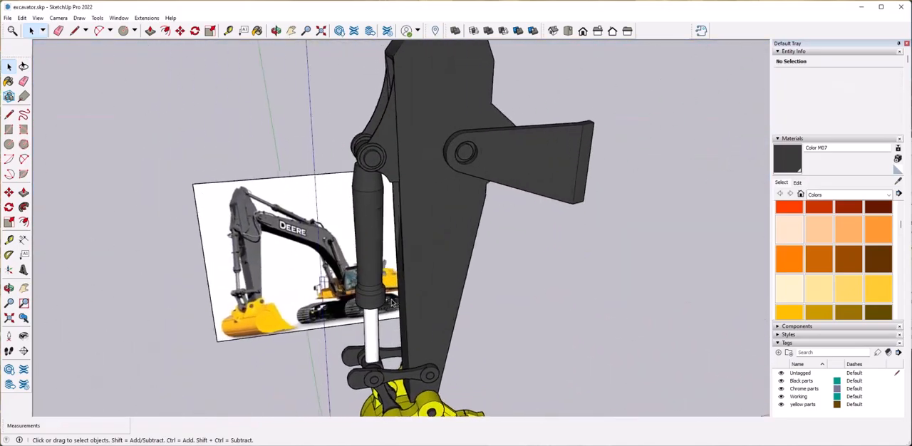
Copy the mounting plate about 4' 3 13/16" across the arm's width and flip the copy so its boss faces the arm.
click(428, 305)
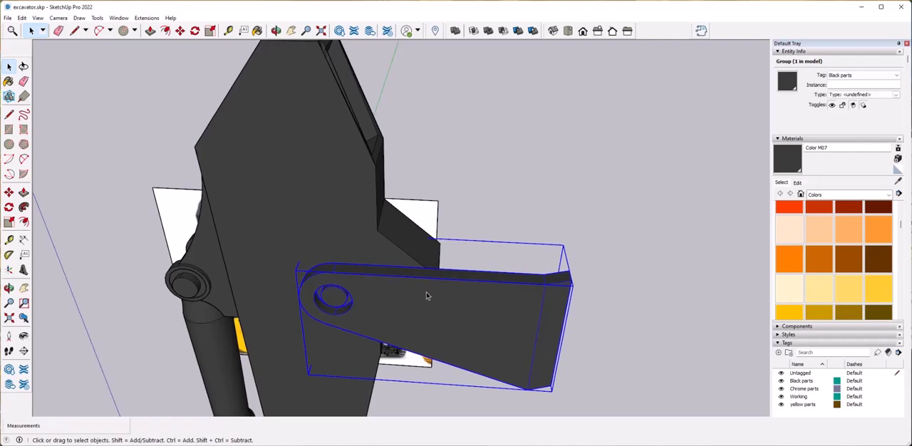
click(546, 284)
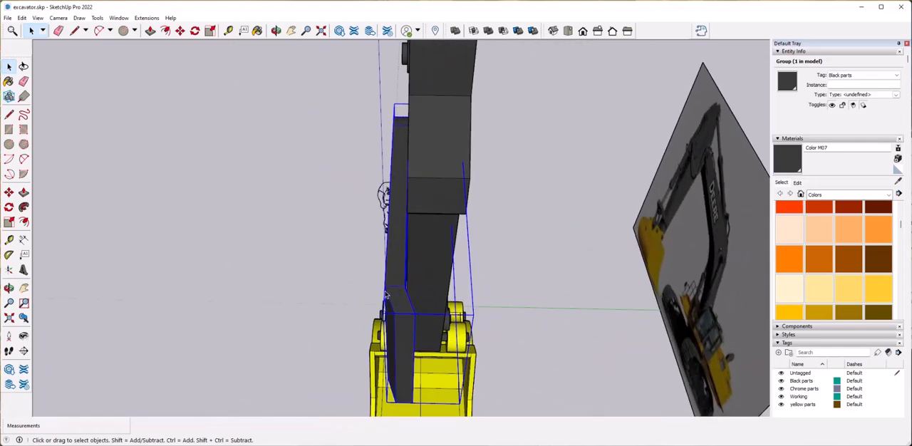
click(384, 287)
key(ctrl)
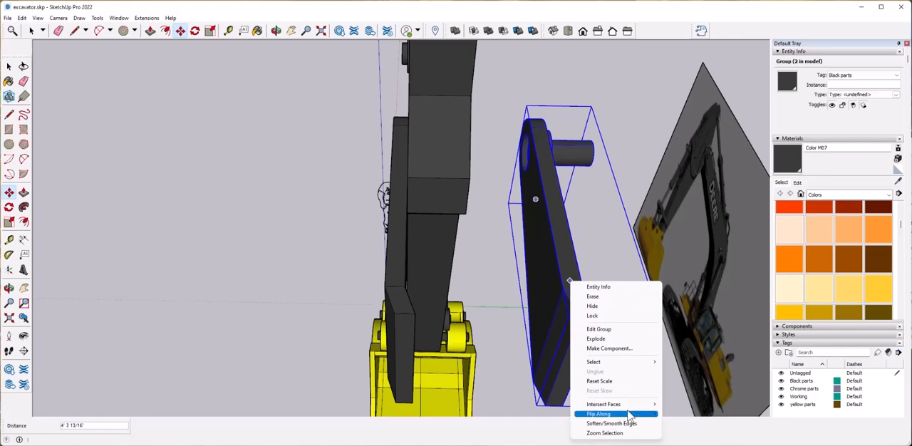
click(690, 424)
right_click(569, 291)
mouse_move(620, 265)
click(690, 266)
Move the flipped plate copy against the arm's opposite side, in line with the first plate.
middle_drag(689, 266, 572, 220)
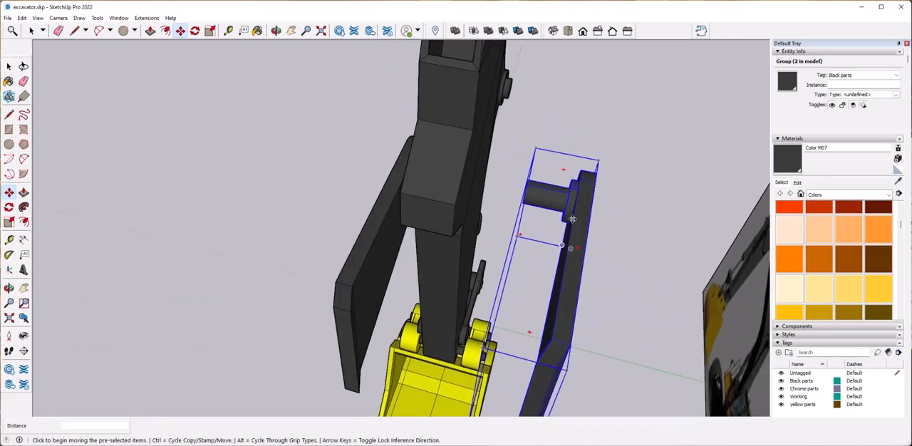
click(572, 220)
click(465, 144)
key(space)
click(582, 312)
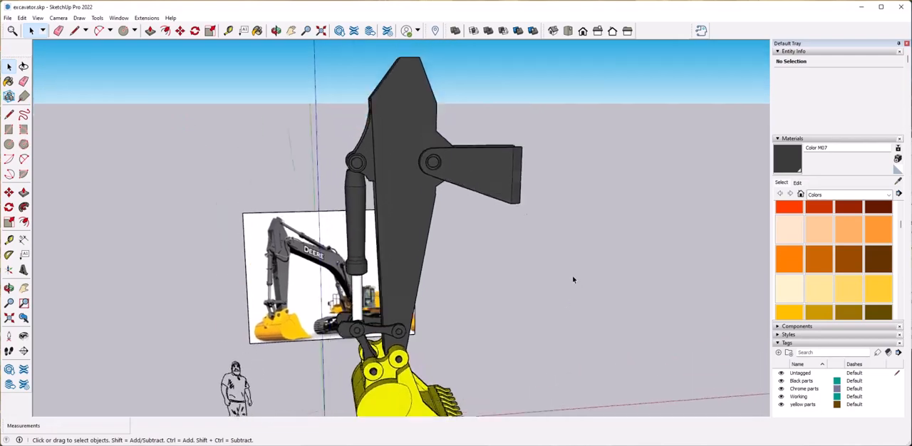
Draw a large vertical rectangular face about 27' wide with lines, starting at the mounting plate's upper edge and extending behind the arm.
key(l)
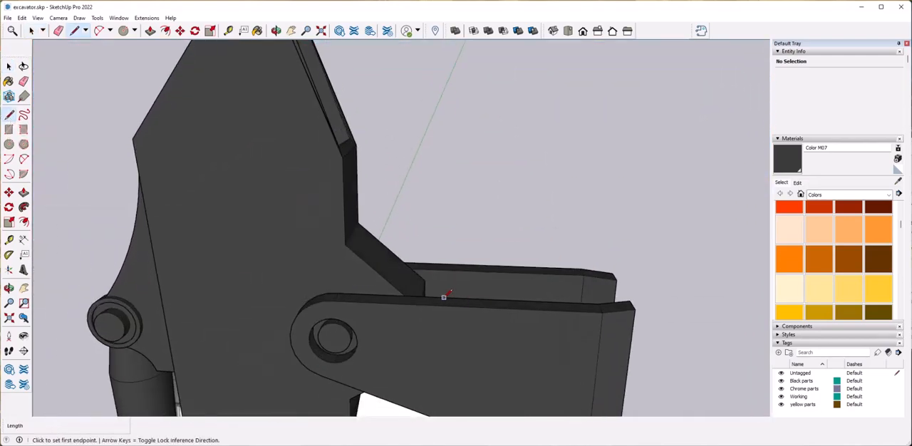
click(443, 296)
click(438, 121)
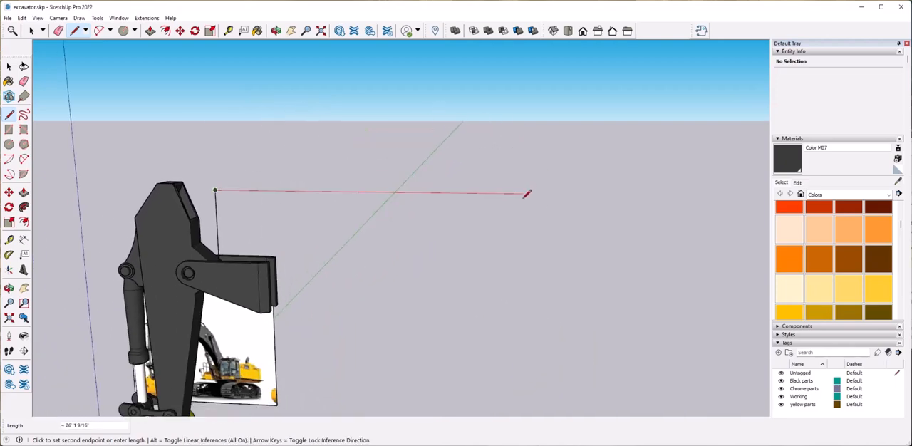
scroll(539, 191, down, 3)
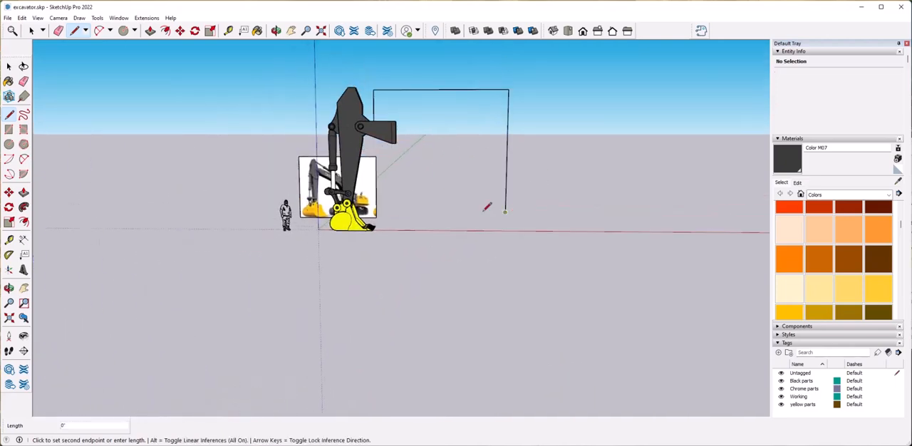
click(505, 212)
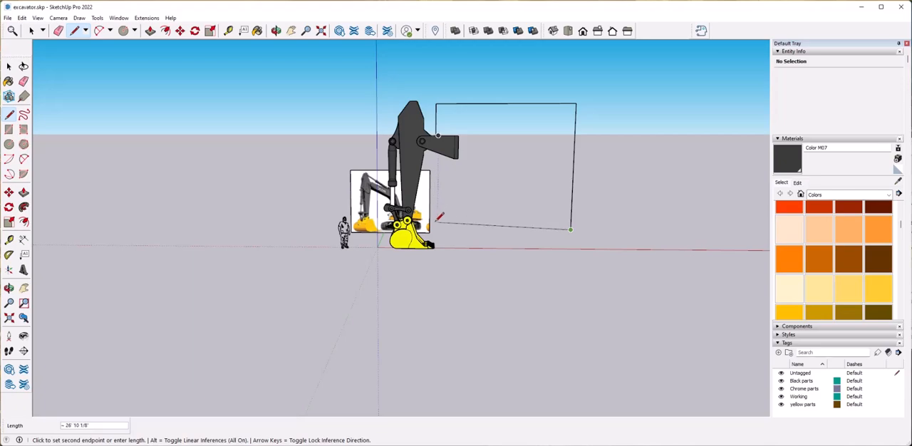
click(436, 134)
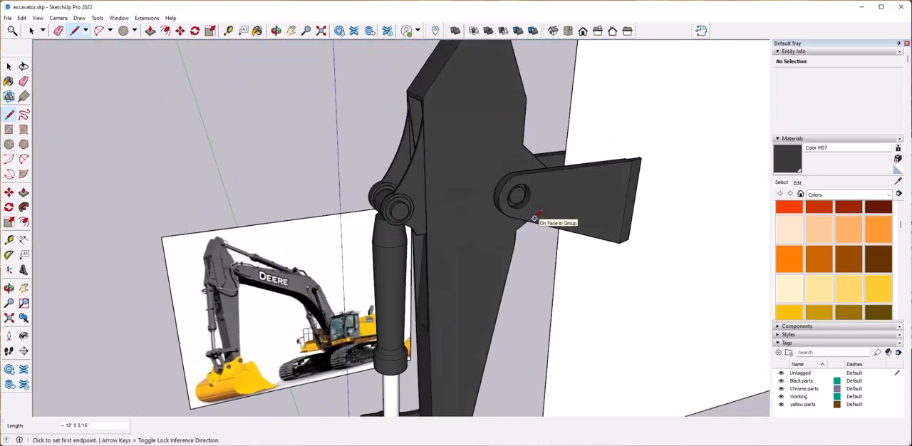
scroll(534, 218, down, 5)
middle_drag(535, 218, 589, 193)
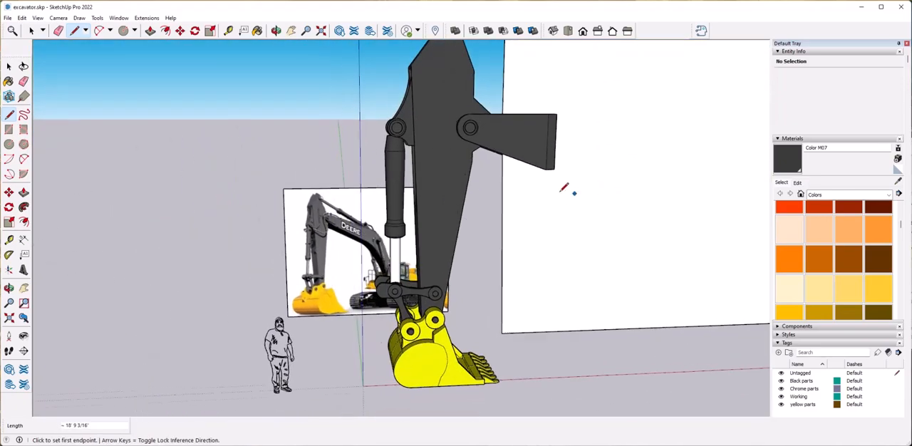
Draw the boom's path on the large face as a long line sloping down from the plate's lower edge and a shorter, steeper line.
key(space)
middle_drag(473, 289, 495, 233)
scroll(494, 233, up, 4)
click(9, 115)
scroll(426, 233, up, 2)
middle_drag(426, 232, 440, 183)
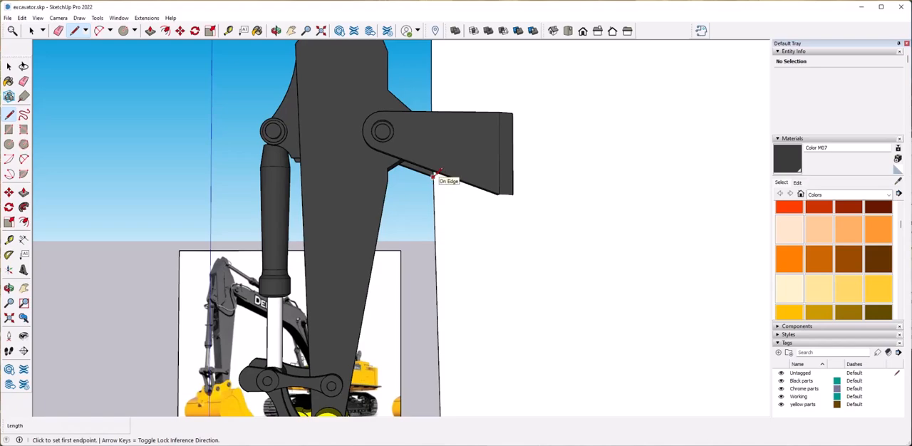
scroll(499, 209, down, 5)
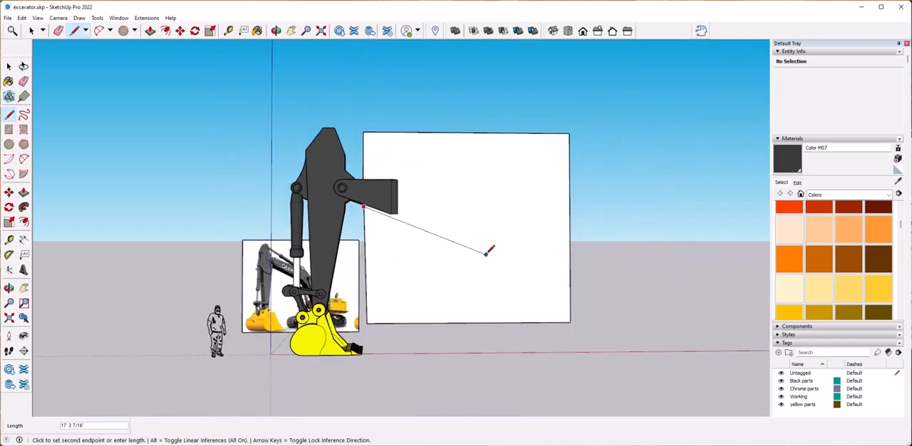
middle_drag(484, 257, 559, 244)
click(560, 243)
click(572, 288)
key(space)
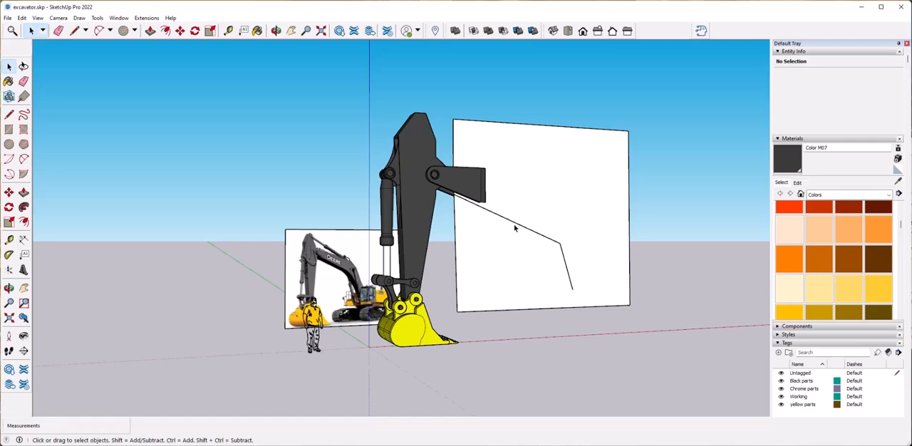
Round the corner of the boom path with an arc and place a copy of the path above the original.
click(23, 160)
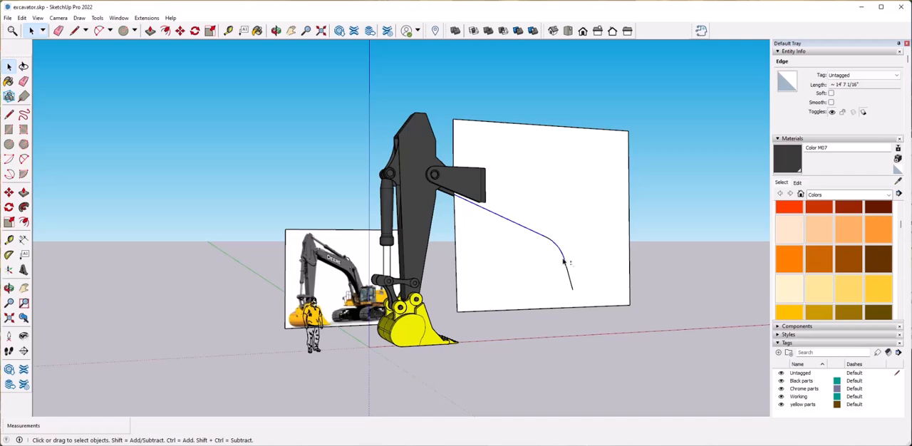
key(m)
key(ctrl)
click(524, 226)
Scale the copied boom path by about 1.26 along the red axis.
key(s)
click(575, 211)
click(602, 212)
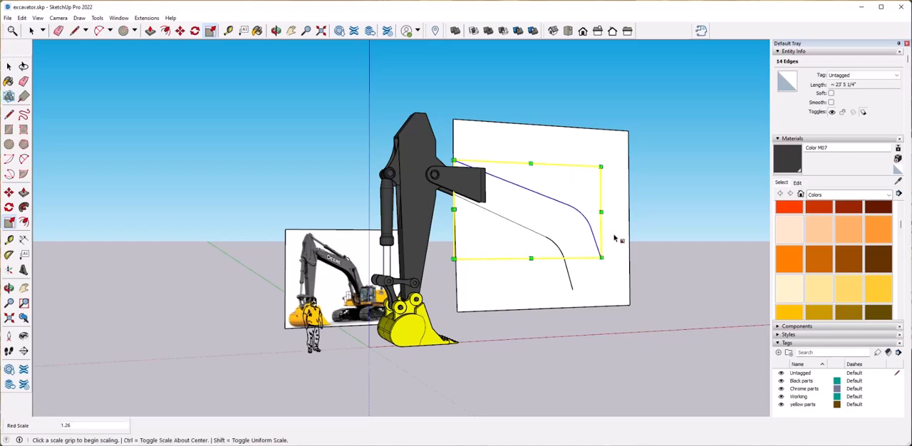
Close the boom outline with a line about 6' 4" long across its lower end and erase the surplus rectangle around it.
key(space)
click(654, 266)
scroll(588, 271, up, 8)
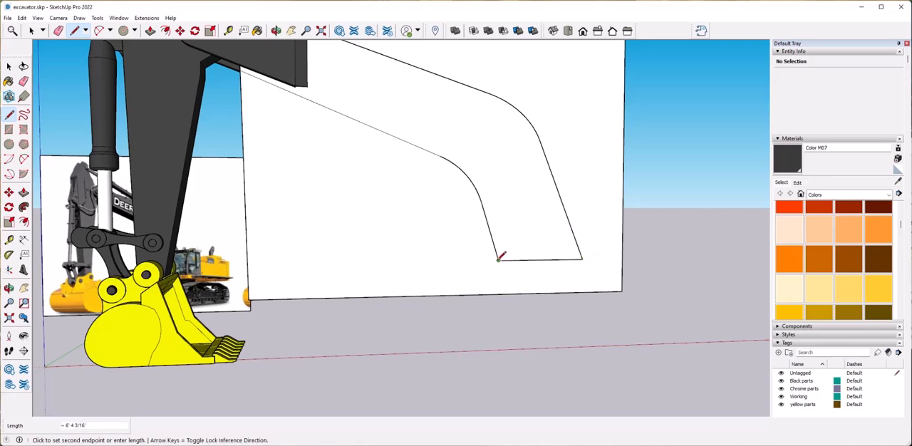
key(e)
click(609, 288)
mouse_move(328, 159)
middle_down()
mouse_move(245, 140)
mouse_move(281, 156)
middle_up()
click(279, 159)
scroll(281, 157, up, 2)
click(318, 84)
mouse_move(318, 84)
middle_down()
mouse_move(249, 164)
mouse_move(256, 175)
middle_up()
Draw a short vertical line at the rear corner of the boom outline's lower end.
key(l)
click(248, 208)
middle_drag(249, 208, 278, 160)
click(285, 254)
scroll(422, 272, down, 3)
middle_drag(422, 273, 362, 259)
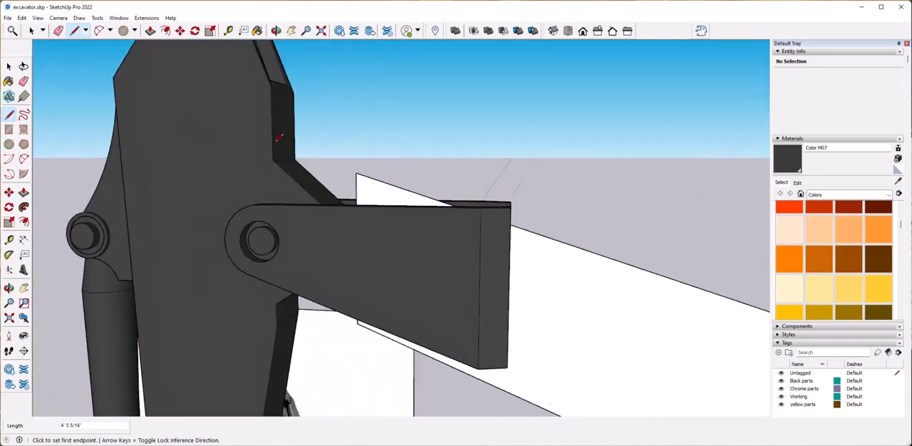
Round the two front corners of the boom outline with arcs and erase the leftover corner edges.
click(23, 159)
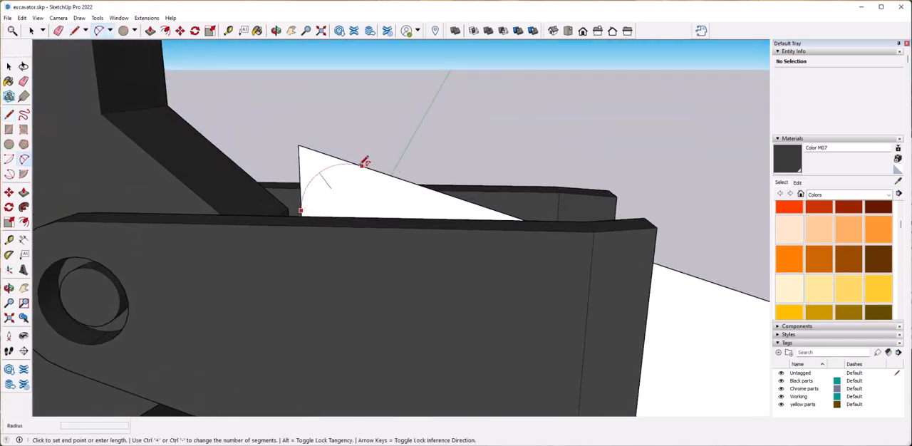
double_click(362, 166)
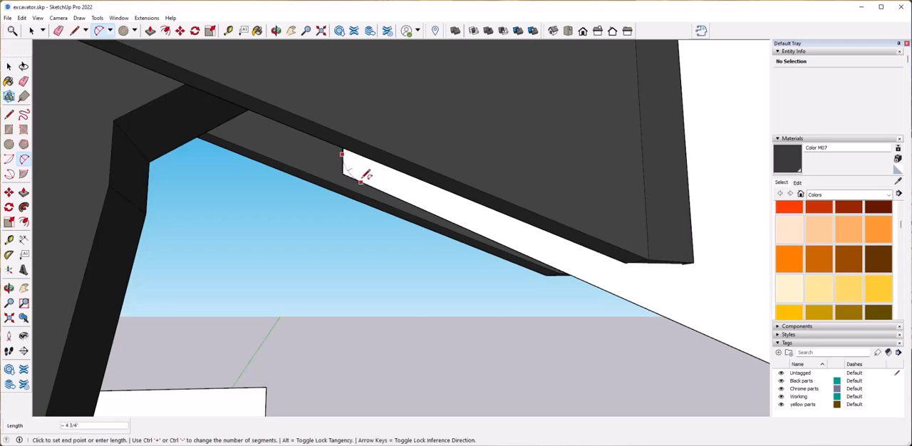
key(e)
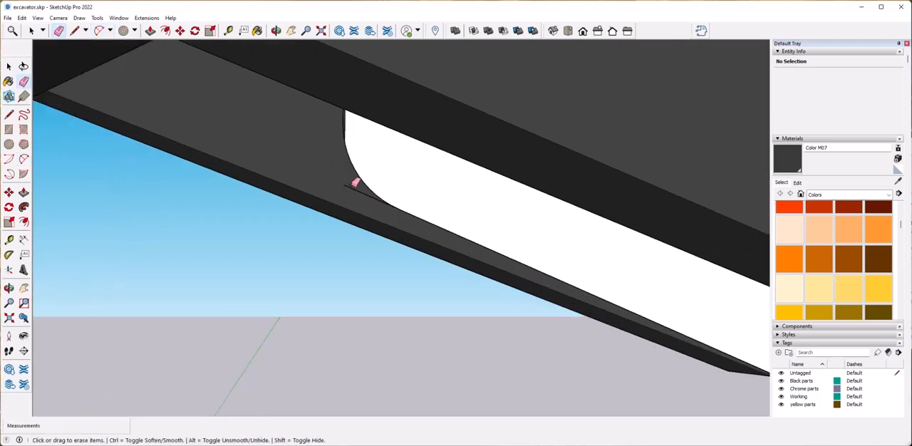
click(428, 201)
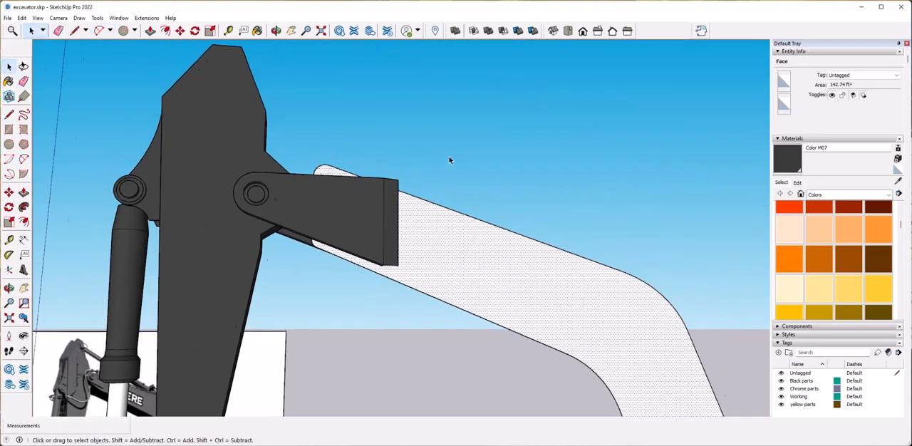
Push/Pull the boom face by 1' 10 1/16" so that it fills the gap between the two mounting plates.
click(374, 243)
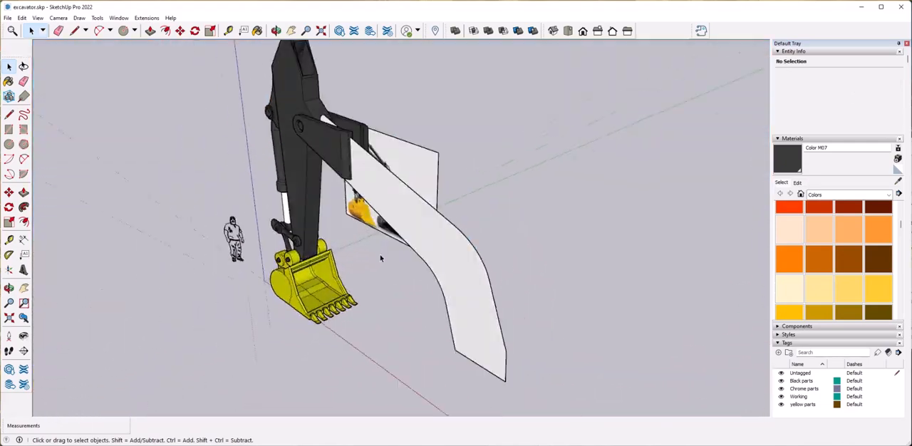
click(371, 262)
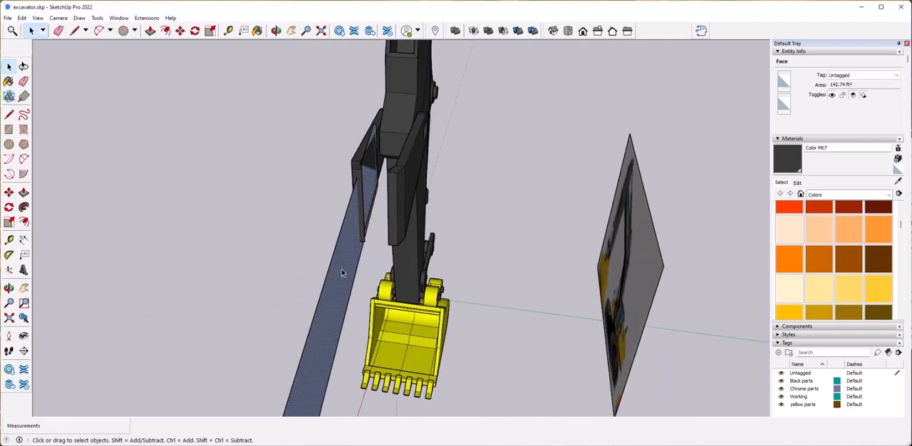
key(p)
click(292, 258)
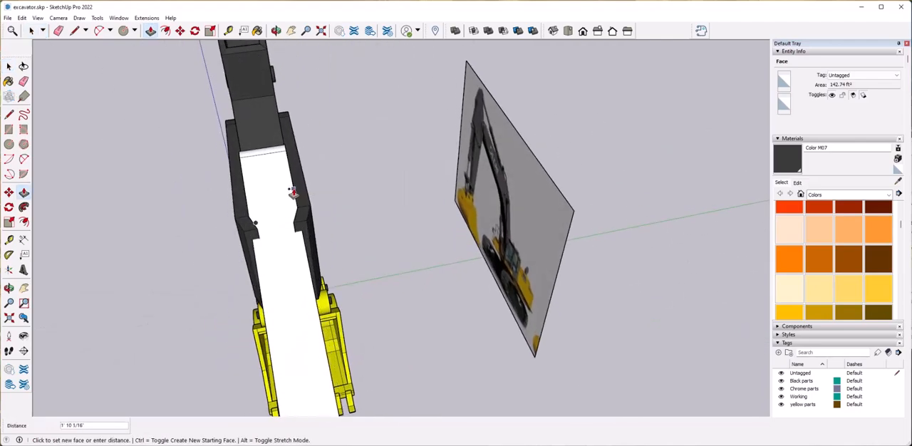
click(292, 192)
Group the extruded boom and assign it the Black parts tag.
key(space)
drag(525, 283, 531, 305)
right_click(531, 306)
click(503, 332)
click(853, 76)
click(858, 91)
Switch on the X-ray face style to see the boom's front end between the mounting plates.
mouse_move(627, 192)
middle_down()
mouse_move(430, 207)
mouse_move(487, 209)
middle_up()
scroll(487, 208, up, 8)
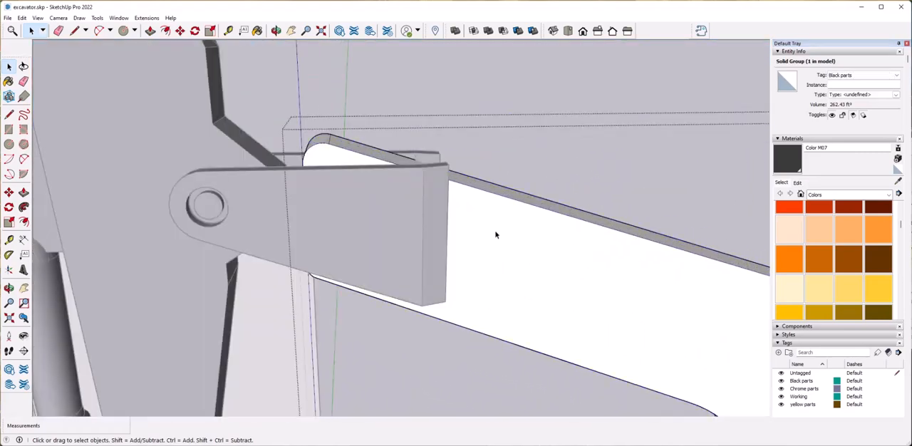
middle_drag(320, 236, 306, 211)
click(74, 31)
scroll(311, 167, up, 4)
middle_drag(311, 160, 312, 184)
click(35, 18)
mouse_move(95, 157)
click(142, 155)
Draw a horizontal line about 3' 8" long across the boom's side face, near the mounting plates' upper edge.
click(301, 202)
middle_drag(570, 193, 530, 197)
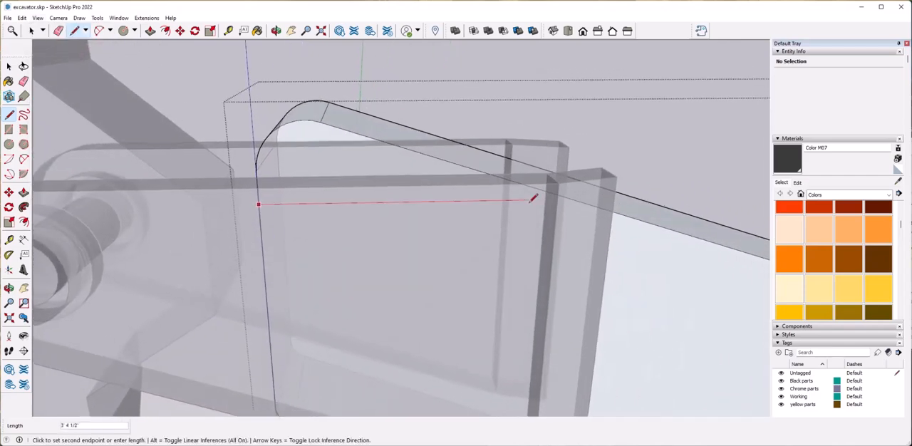
click(539, 188)
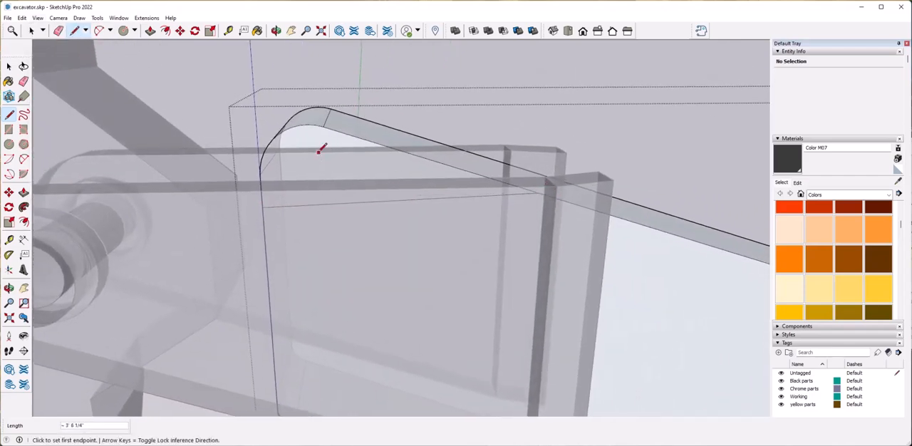
Push/Pull the rounded piece above the line through the boom's 1' 10 1/16" thickness to cut it away.
key(space)
click(314, 150)
key(p)
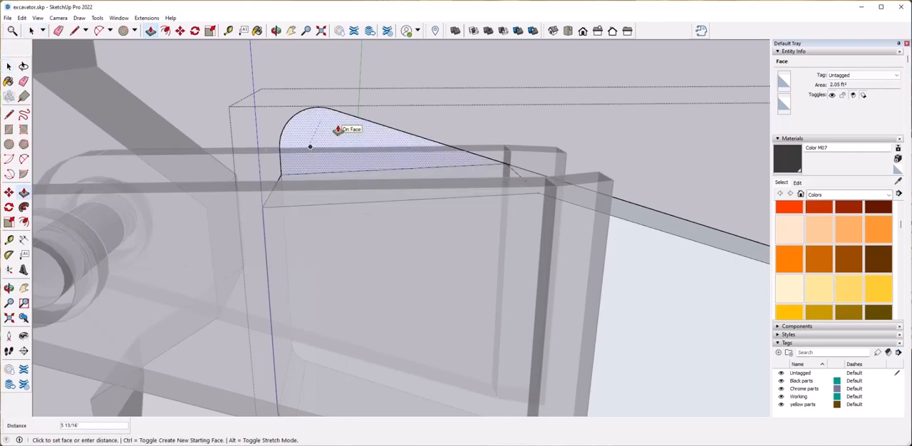
middle_drag(352, 118, 479, 157)
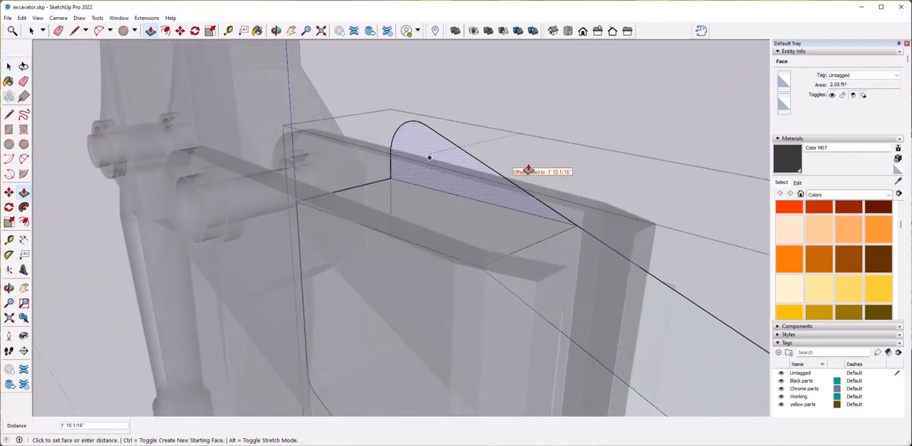
click(528, 171)
scroll(528, 172, down, 5)
middle_drag(527, 171, 417, 167)
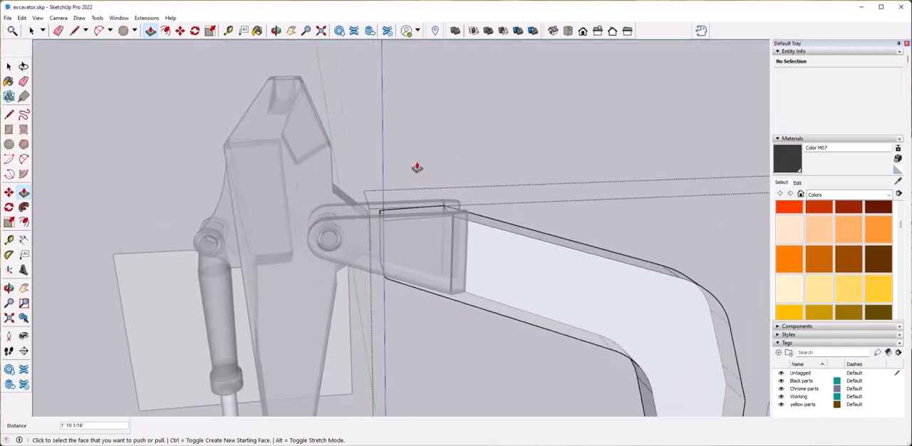
Switch off the X-ray face style.
click(38, 18)
mouse_move(93, 155)
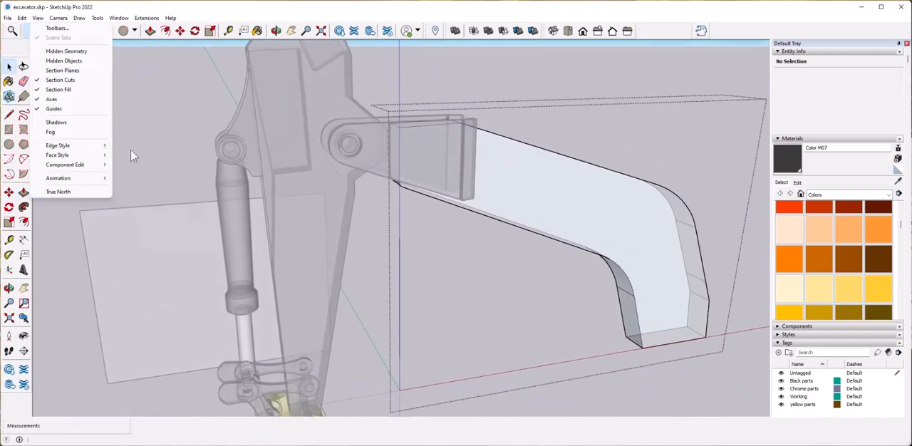
click(137, 156)
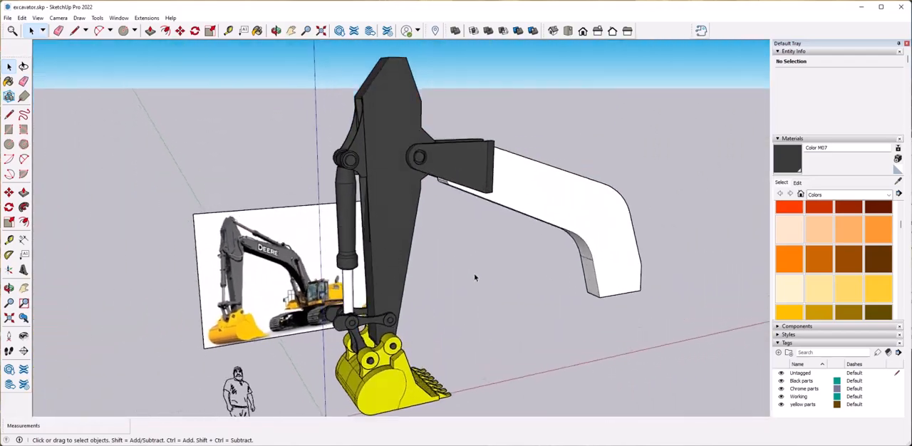
Copy the arm's hydraulic cylinder group straight up and move the copy 4' 9 3/16" back over the arm's tip.
click(337, 271)
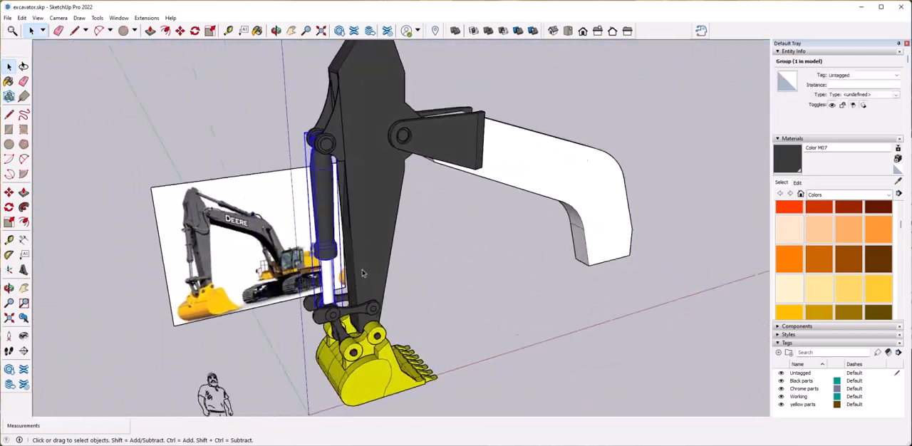
key(m)
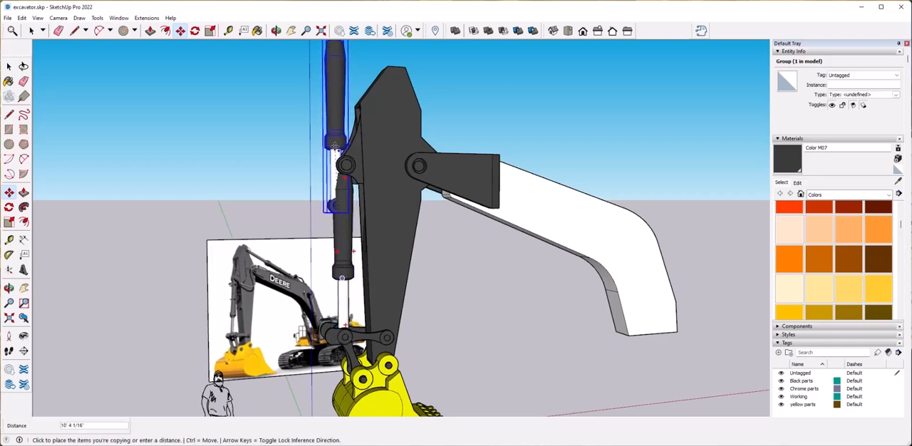
scroll(348, 158, down, 4)
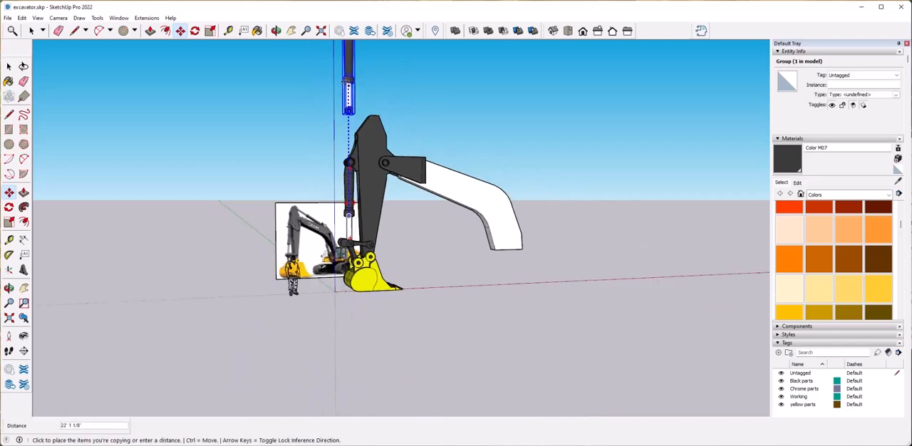
scroll(347, 84, up, 5)
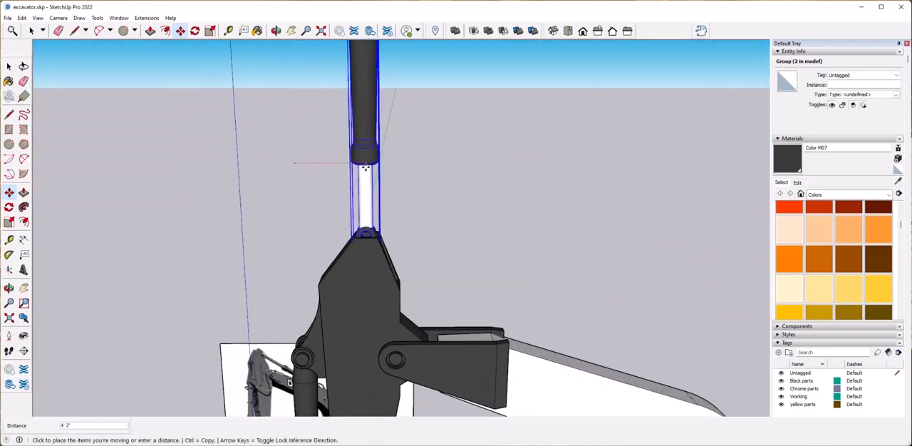
click(374, 161)
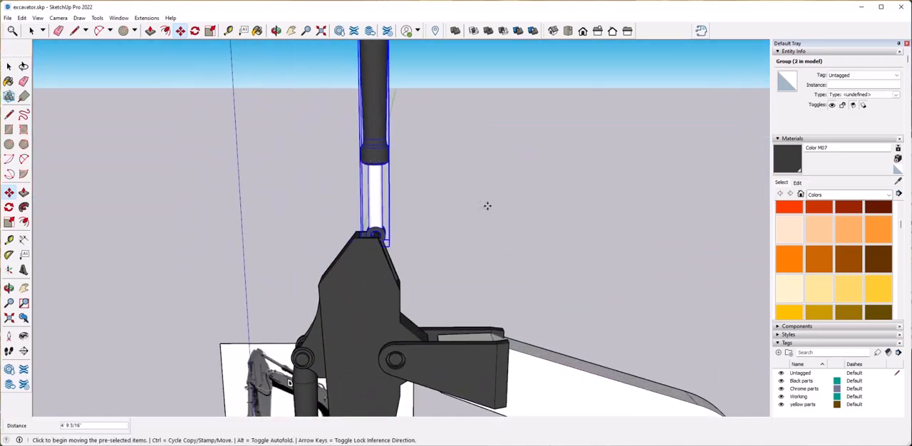
Move the cylinder copy down 1' 1 5/16" so its lower eye sits in the slot at the arm's tip.
middle_drag(456, 145, 397, 232)
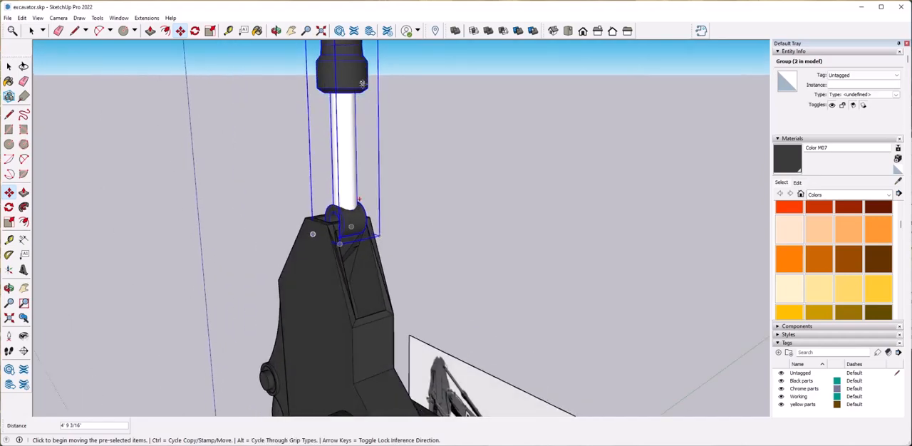
click(358, 89)
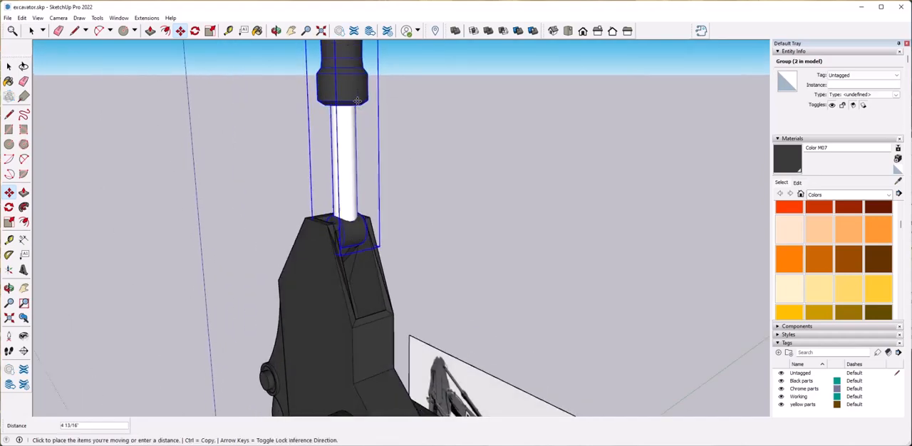
scroll(457, 226, up, 5)
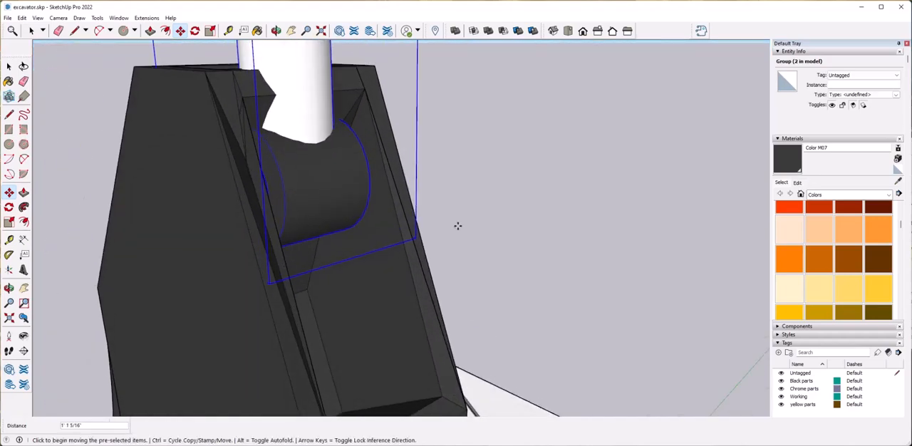
key(space)
click(485, 283)
Rotate the cylinder copy about its eye in the arm's tip so it slopes down and back onto the boom.
scroll(484, 264, down, 6)
middle_drag(486, 283, 420, 214)
click(275, 146)
scroll(285, 207, up, 3)
middle_drag(357, 217, 396, 168)
scroll(385, 171, down, 3)
click(194, 31)
scroll(361, 228, up, 2)
scroll(295, 197, up, 3)
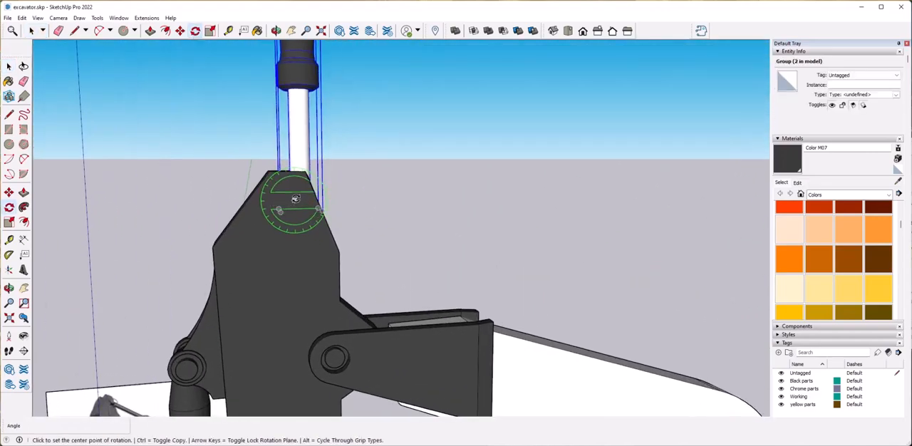
click(469, 195)
scroll(332, 207, down, 5)
middle_drag(332, 207, 492, 160)
click(293, 262)
scroll(591, 179, up, 5)
scroll(499, 159, down, 1)
scroll(388, 209, up, 4)
Open the rotated cylinder group for editing and select the eye at its boom end.
key(space)
double_click(404, 207)
click(404, 207)
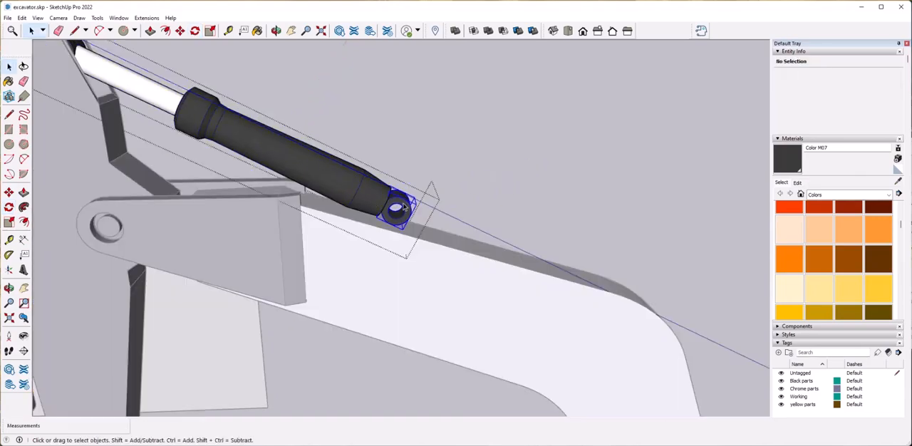
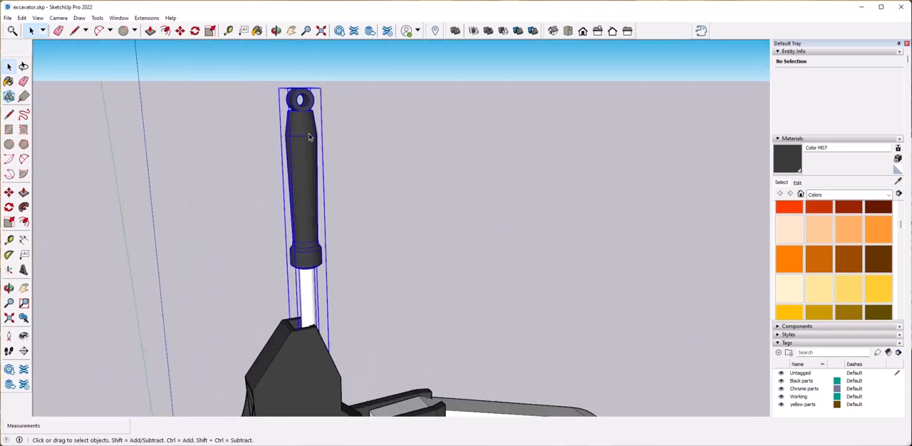
Move the cylinder group back over the boom's bend and about 10' 3 5/16" straight down so its lower eye sits in the boom.
click(309, 137)
key(m)
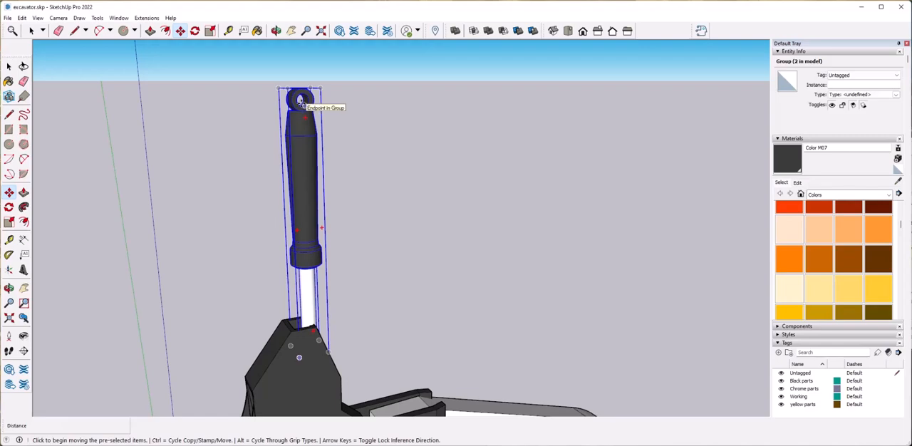
click(300, 100)
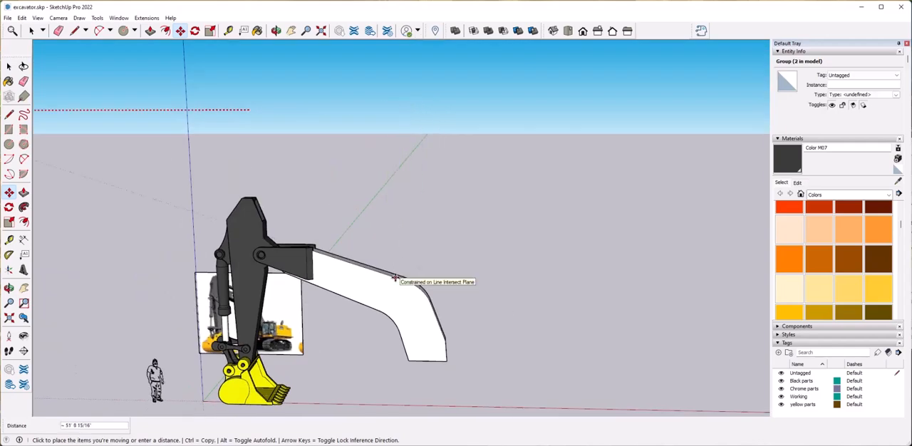
key(Escape)
click(395, 123)
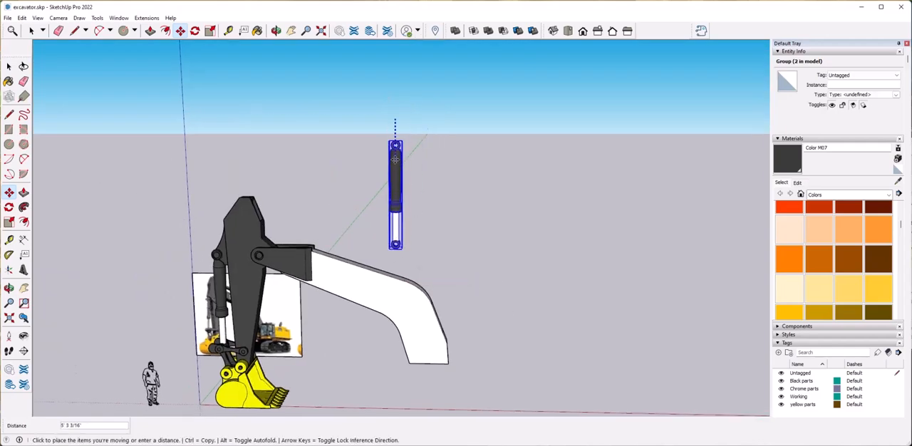
click(391, 194)
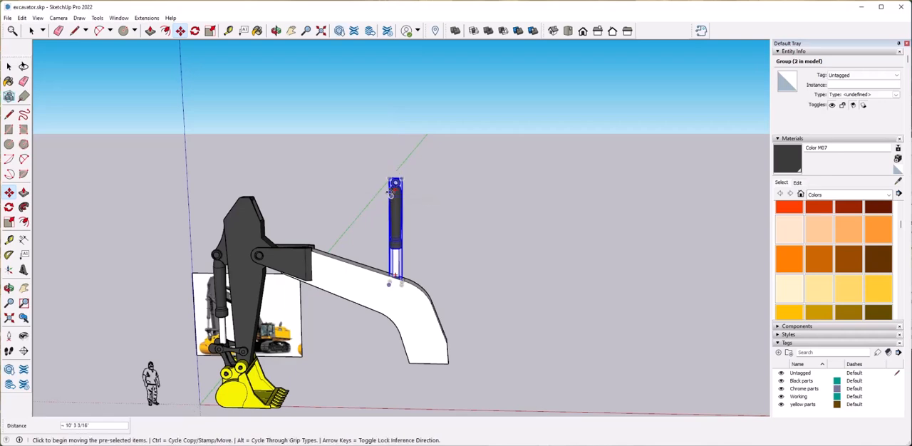
Rotate the cylinder 60° about its lower eye so it leans from the boom toward the arm's tip.
click(194, 31)
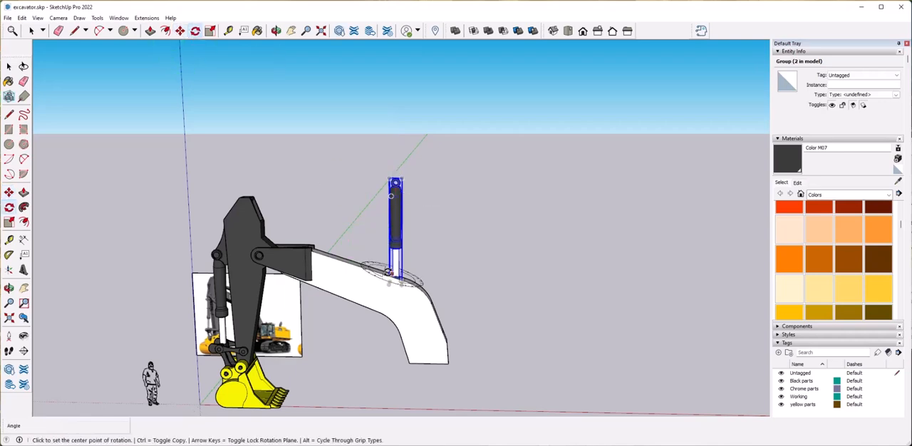
scroll(389, 293, up, 3)
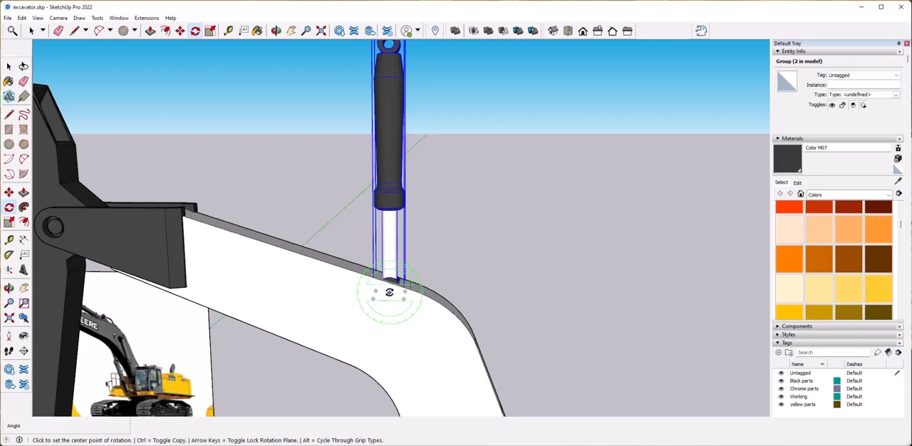
scroll(440, 209, down, 2)
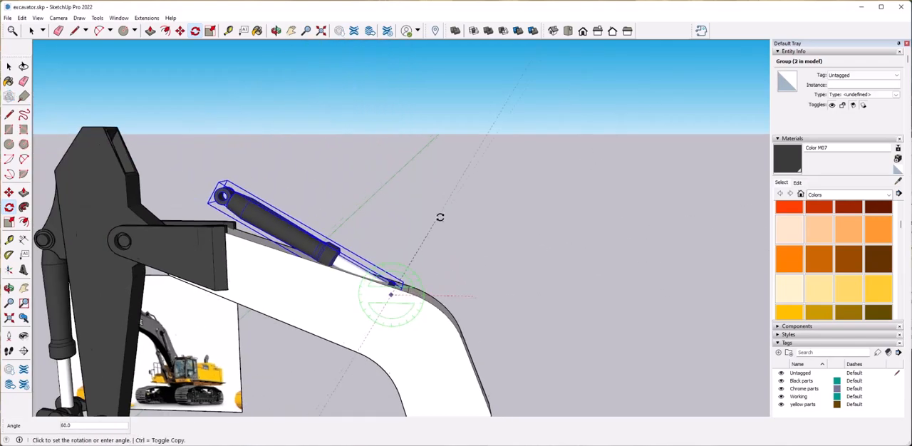
click(439, 217)
Inside the cylinder group, move the barrel and its end eye 8' 5 15/16" along the axis toward the arm's tip.
scroll(442, 222, up, 2)
key(space)
middle_drag(306, 228, 287, 259)
double_click(318, 239)
click(317, 239)
key(m)
click(378, 288)
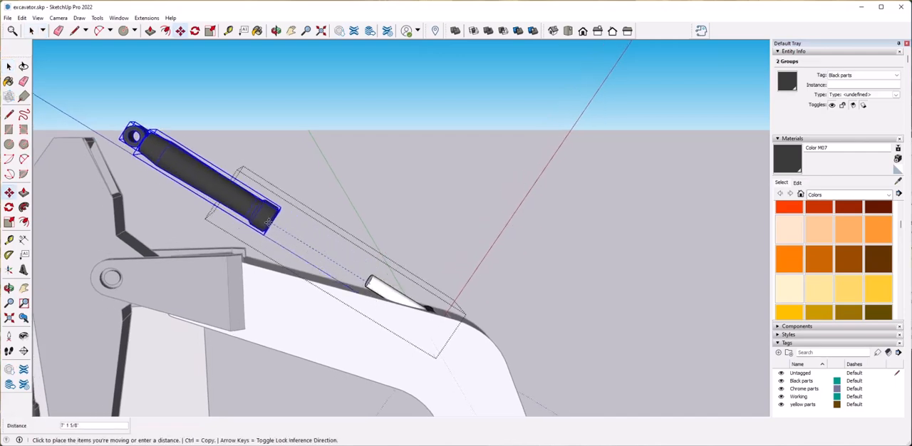
click(249, 208)
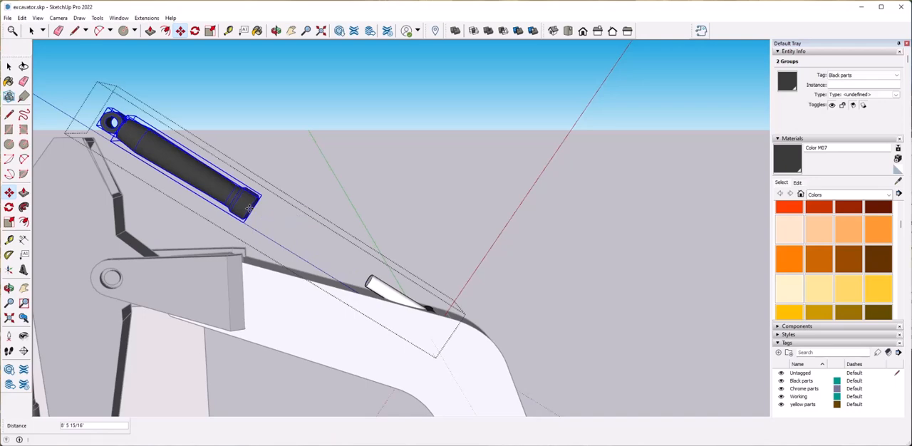
key(space)
click(306, 136)
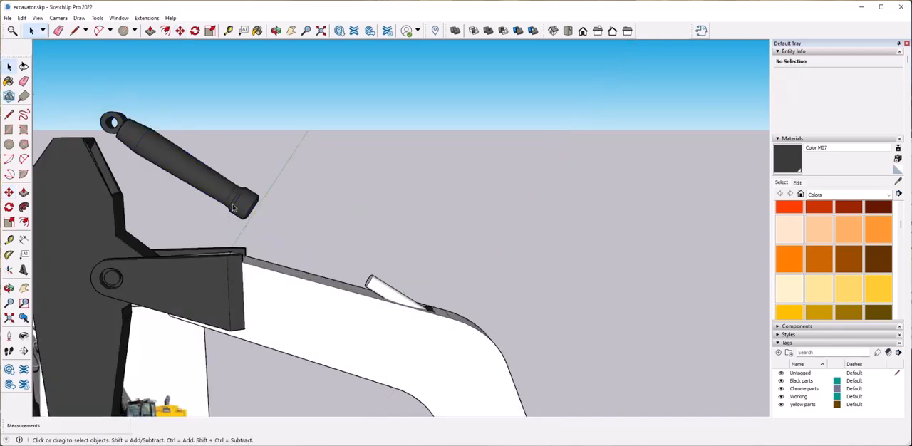
Move the whole cylinder group down about 1' 7 1/8" toward the slot at the arm's tip.
click(199, 186)
key(m)
click(247, 206)
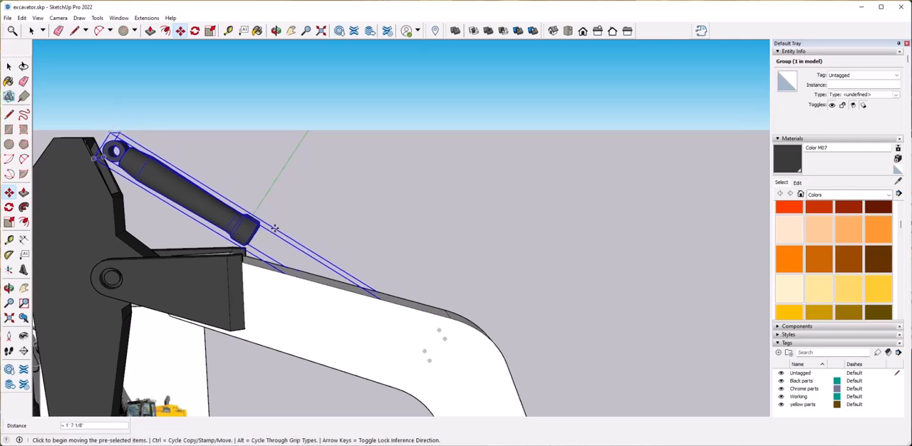
scroll(227, 229, up, 2)
middle_drag(227, 229, 365, 244)
Open the cylinder group and slide its barrel and end eye along the axis into the arm's tip.
key(space)
double_click(360, 237)
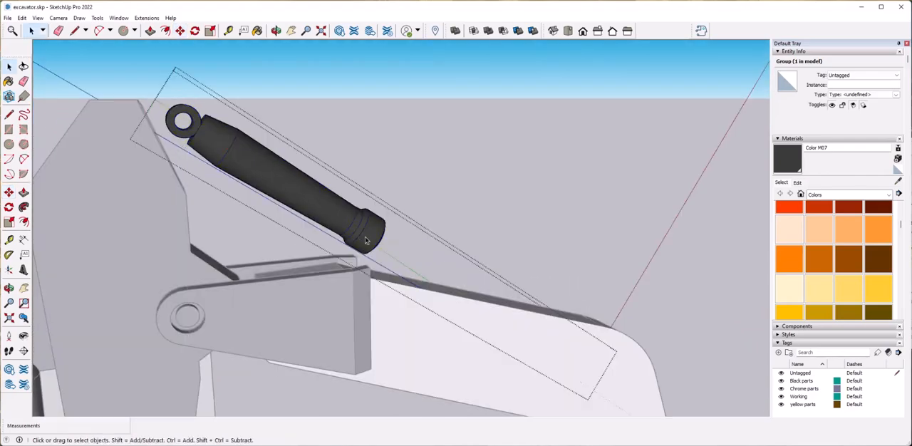
click(360, 237)
key(m)
click(365, 233)
scroll(356, 234, down, 2)
scroll(355, 235, down, 2)
key(Escape)
key(space)
click(255, 151)
key(m)
click(384, 235)
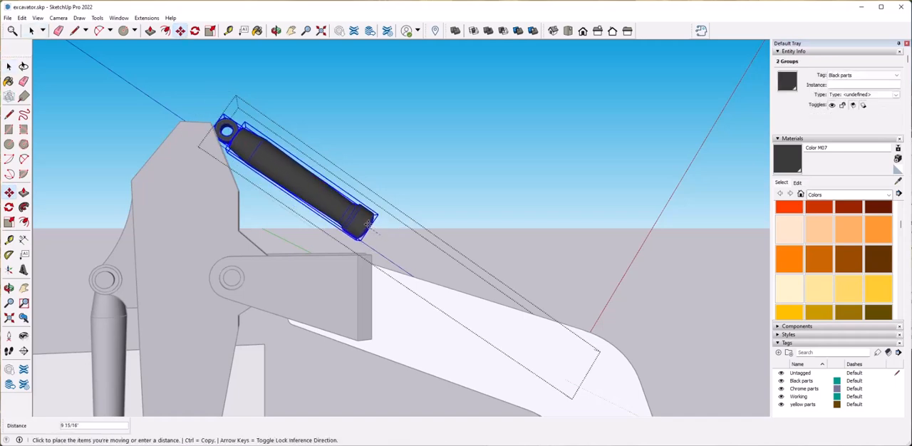
click(421, 219)
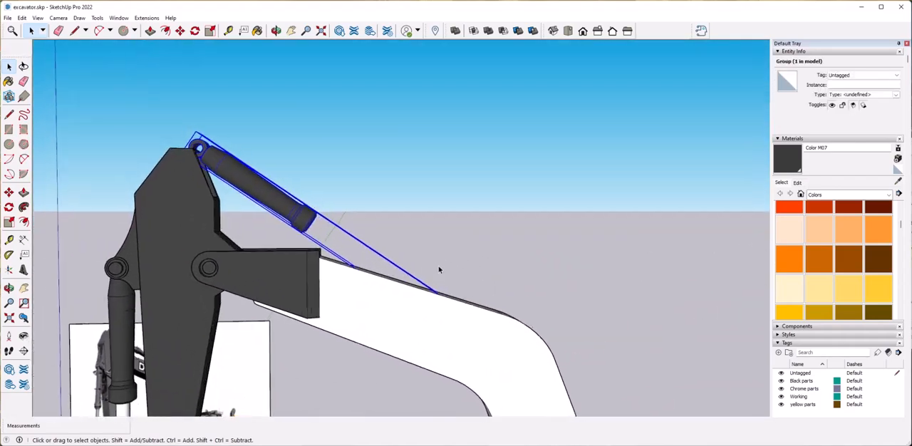
Rotate the cylinder to a flatter slope, and move its rod and boom-end eye by 1' 5 1/4".
click(194, 31)
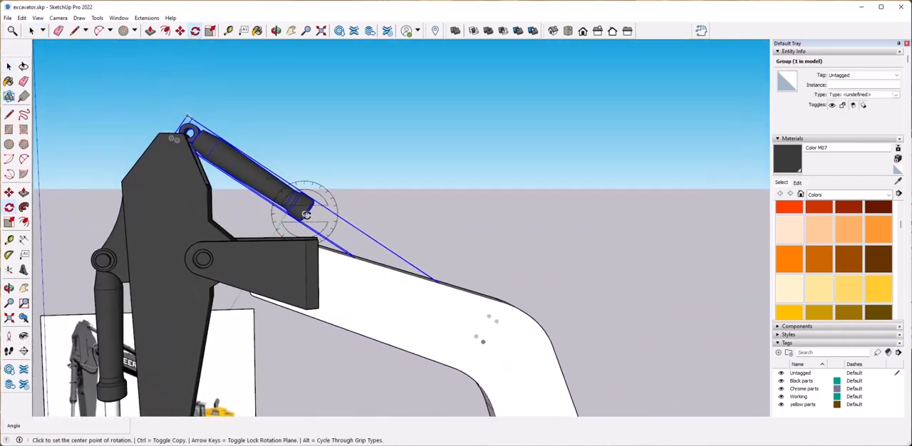
click(385, 217)
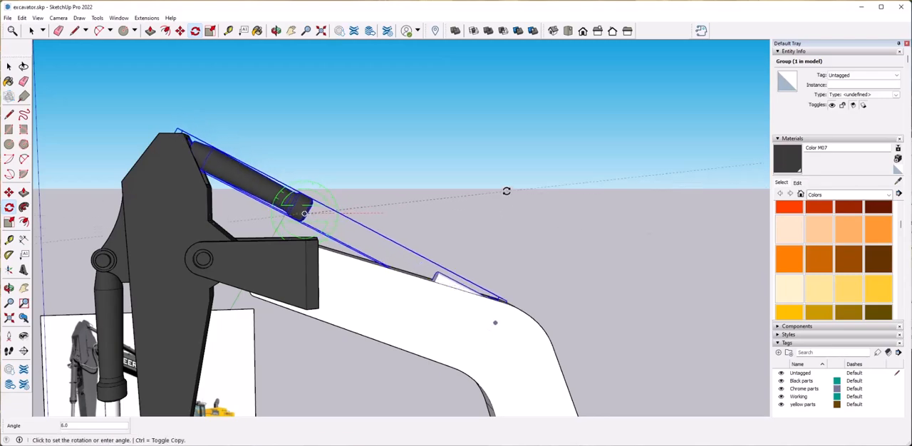
double_click(448, 283)
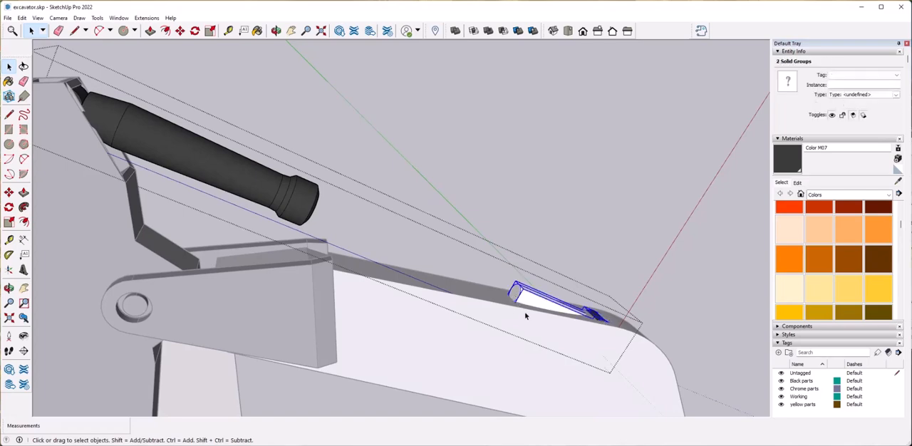
click(518, 300)
middle_drag(512, 300, 497, 289)
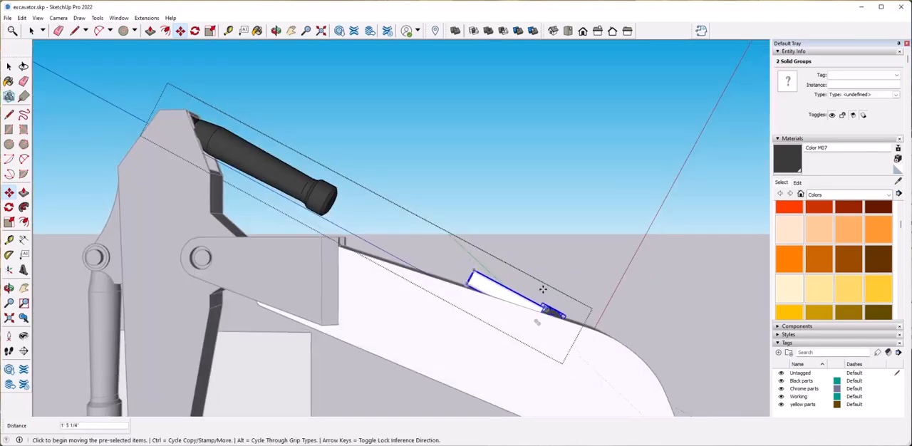
middle_drag(542, 287, 556, 299)
key(space)
click(550, 231)
Push/Pull the rod's end face up to the barrel's collar to close the gap in the cylinder.
double_click(502, 286)
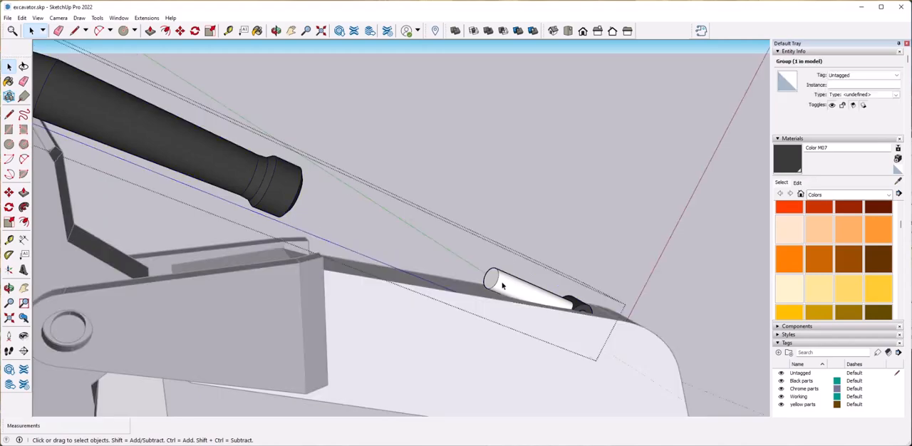
triple_click(492, 282)
key(p)
click(491, 282)
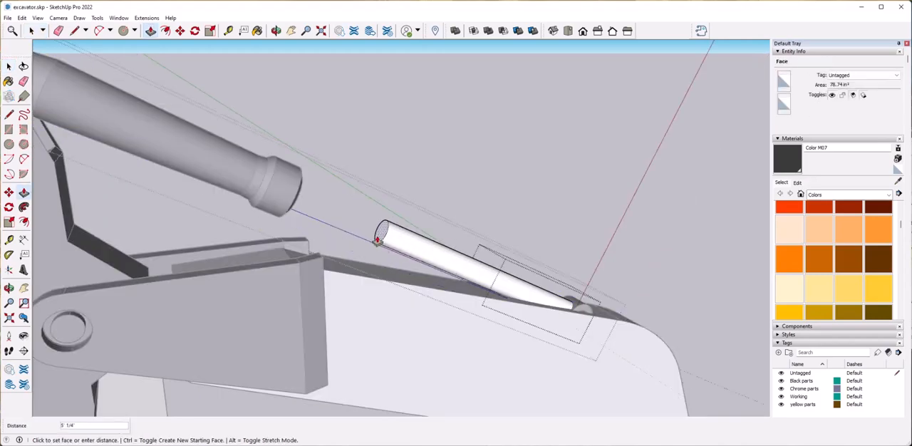
click(291, 196)
key(space)
click(451, 186)
click(452, 188)
Rotate the cylinder end for end about its barrel's collar so the barrel lies toward the boom and the rod toward the arm.
scroll(471, 228, down, 6)
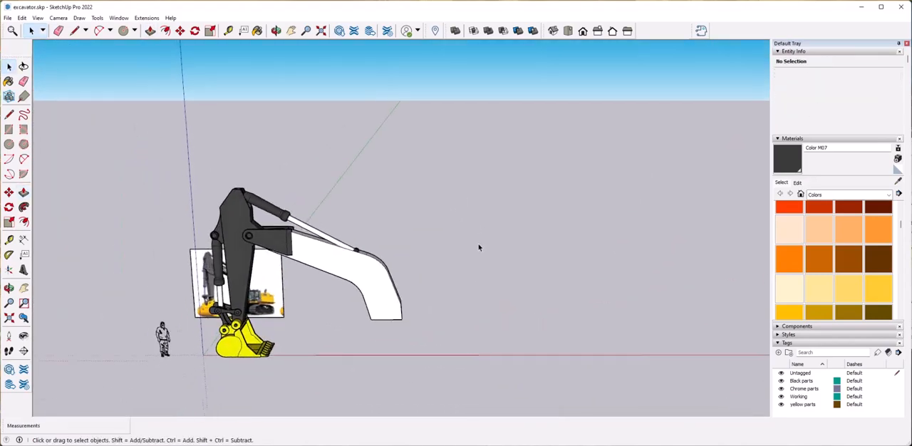
middle_drag(479, 247, 390, 243)
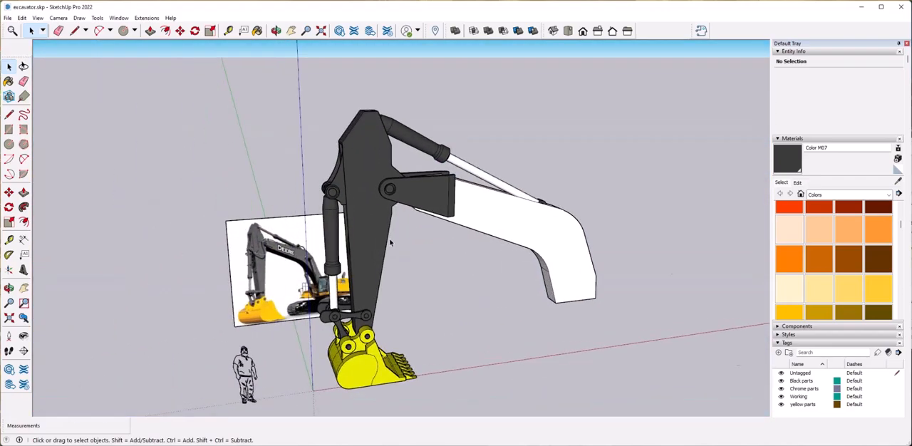
scroll(390, 243, up, 5)
scroll(428, 214, down, 4)
click(461, 184)
scroll(461, 184, down, 2)
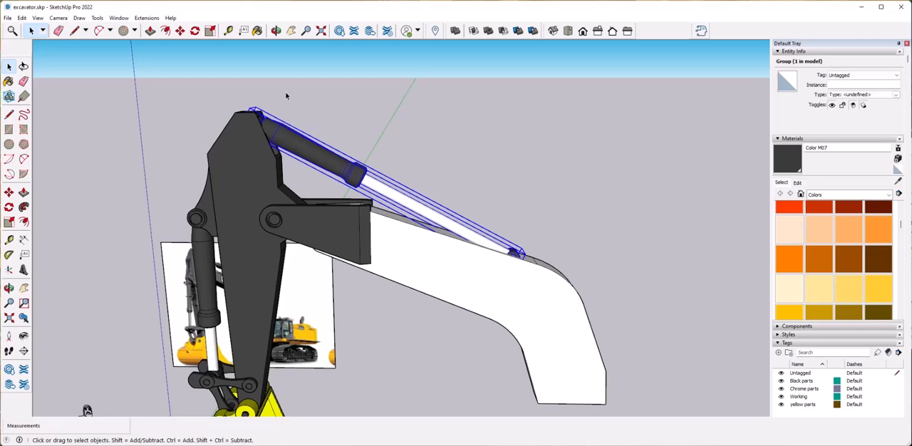
click(194, 32)
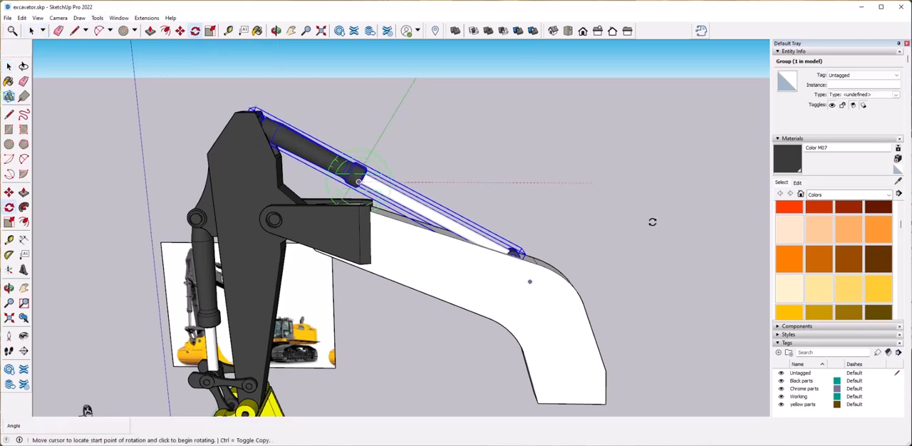
scroll(653, 223, down, 5)
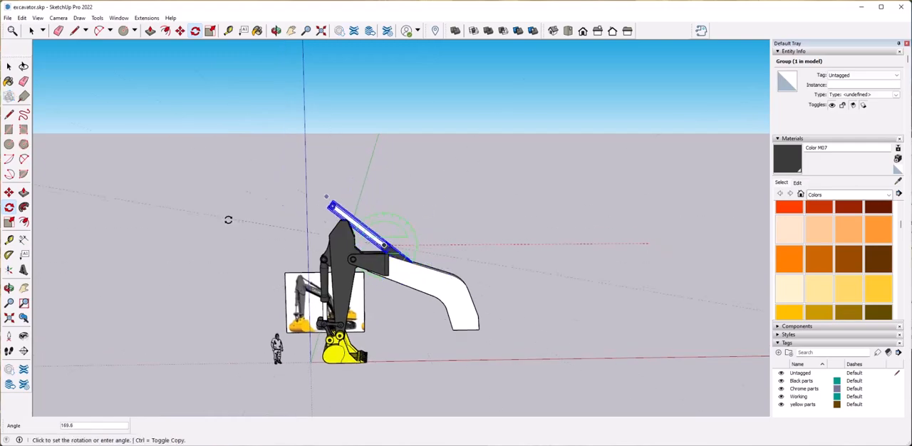
scroll(378, 242, up, 8)
middle_drag(521, 254, 480, 260)
Move the flipped cylinder group into line between the arm's tip and the top of the boom.
key(m)
scroll(392, 273, down, 5)
middle_drag(375, 280, 365, 260)
click(365, 256)
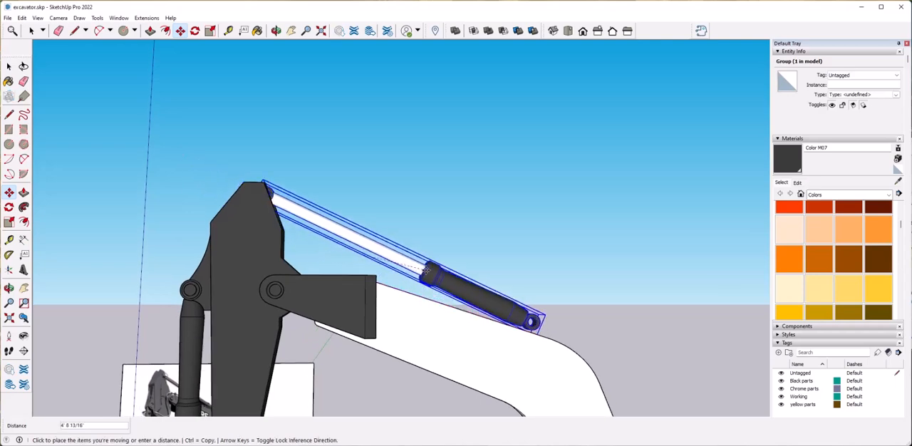
middle_drag(412, 278, 373, 167)
scroll(341, 188, up, 4)
Shift the cylinder group down along its own axis so its barrel eye rests in the top of the boom.
click(375, 163)
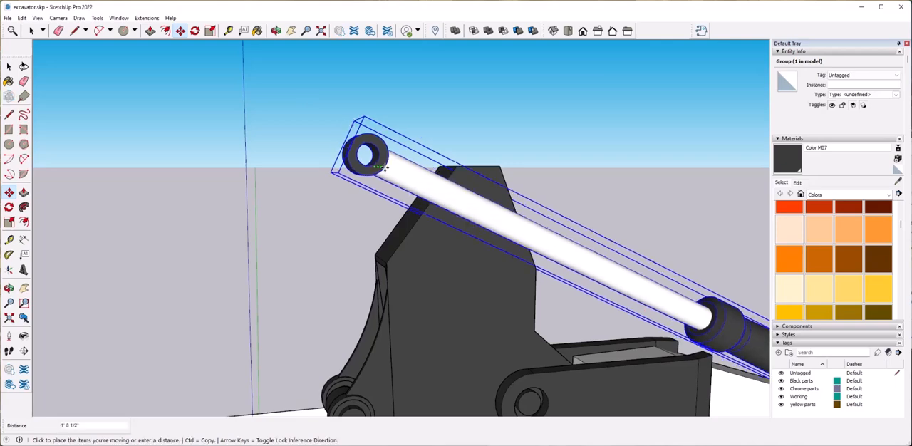
key(Escape)
click(373, 158)
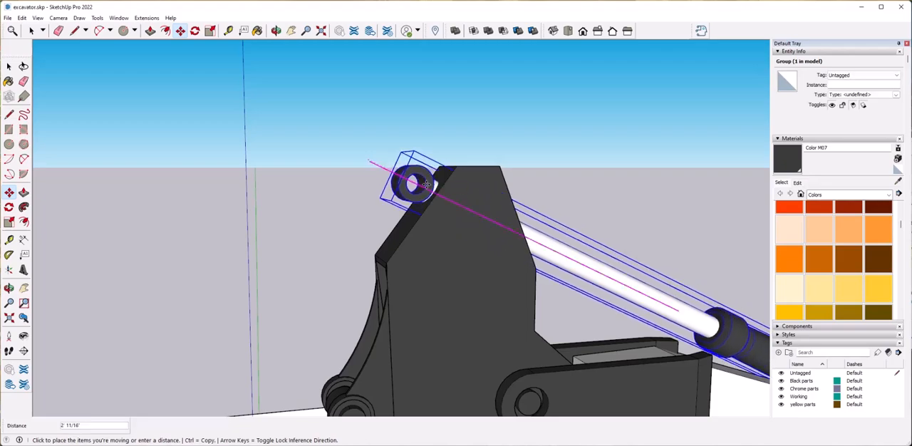
scroll(470, 211, down, 2)
middle_drag(469, 211, 356, 218)
click(398, 252)
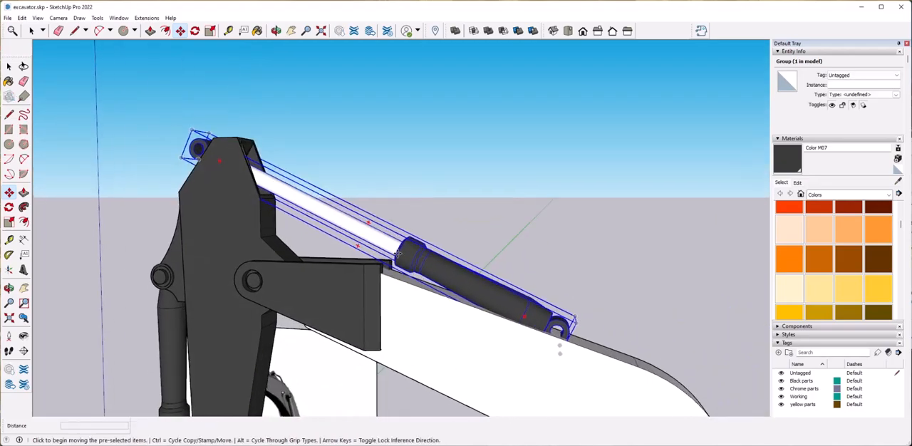
click(405, 253)
key(space)
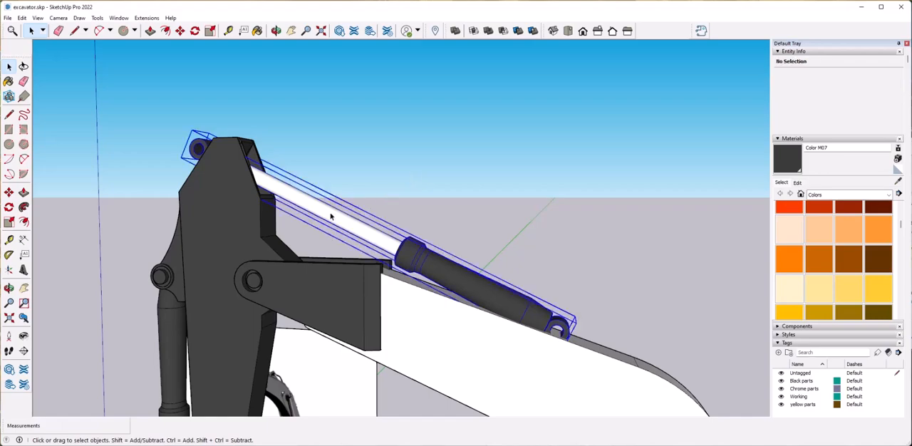
Open the cylinder group for editing and select its rod together with the eye at the arm end.
double_click(328, 216)
middle_drag(363, 86, 352, 204)
scroll(358, 175, up, 4)
key(p)
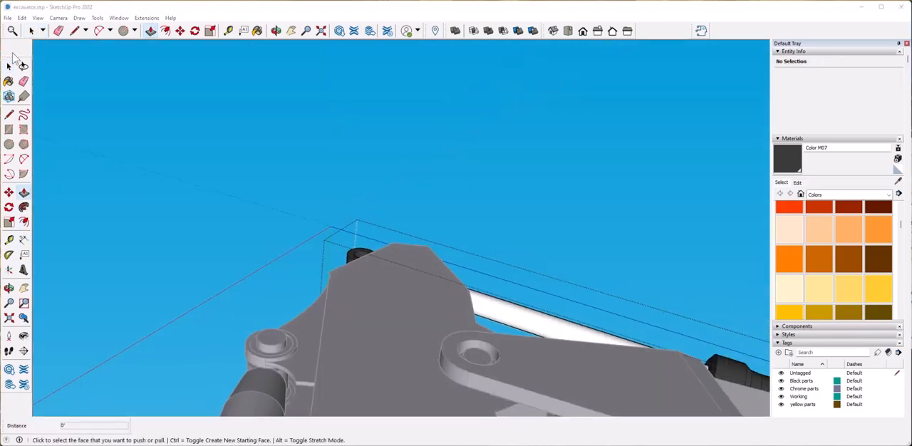
middle_drag(395, 291, 491, 321)
key(space)
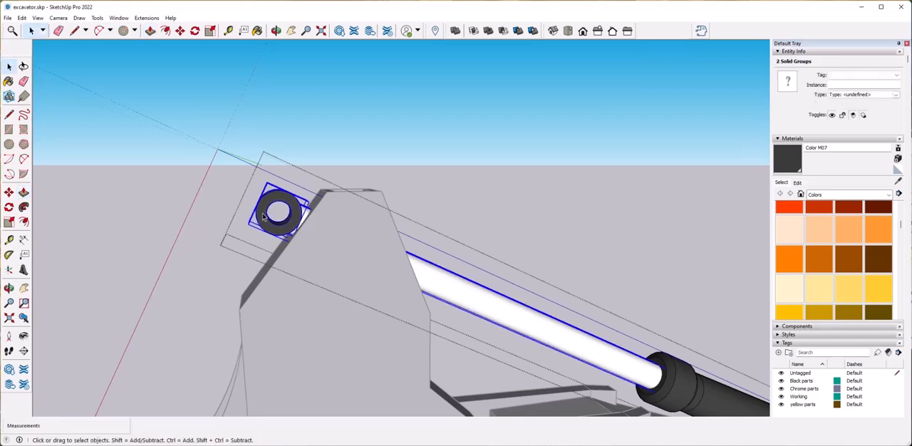
Turn on the X-ray face style and move the rod and its eye along the axis into the arm's tip.
click(38, 18)
mouse_move(74, 157)
click(130, 154)
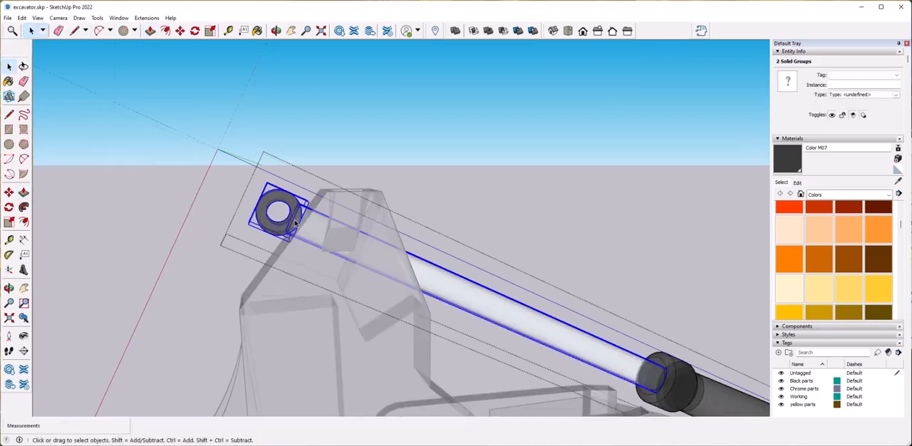
click(256, 203)
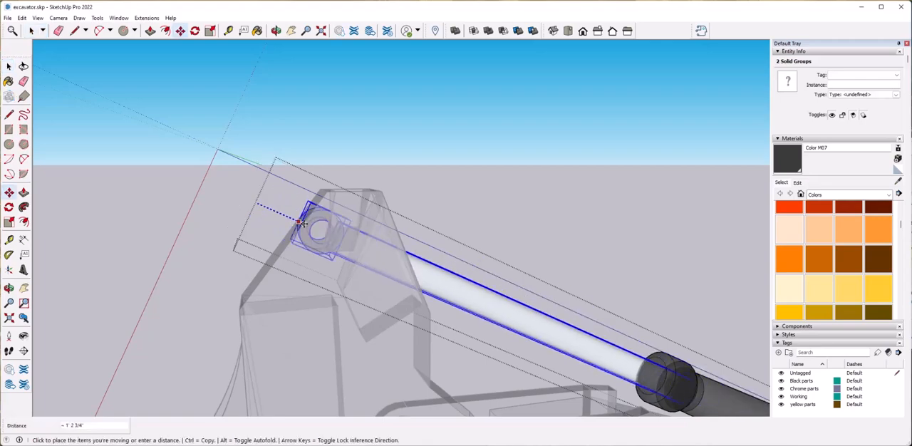
click(329, 234)
key(space)
Place the selected rod and its eye inside the arm's tip.
click(97, 237)
middle_drag(97, 236, 108, 235)
scroll(358, 263, up, 4)
Try to lengthen the cylinder's barrel by moving its collar end along the axis towards the arm.
double_click(412, 259)
mouse_move(358, 263)
middle_down()
mouse_move(411, 259)
mouse_move(378, 280)
mouse_move(372, 271)
middle_up()
scroll(411, 259, up, 2)
click(378, 276)
double_click(450, 308)
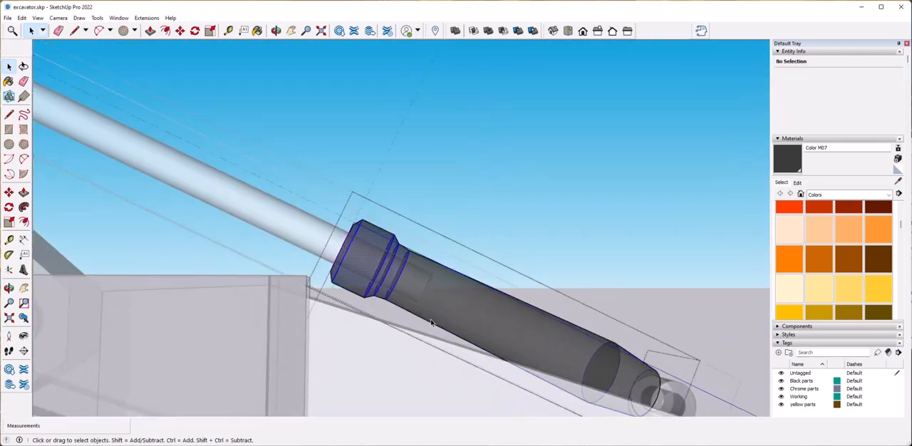
middle_drag(429, 323, 409, 293)
key(m)
click(388, 268)
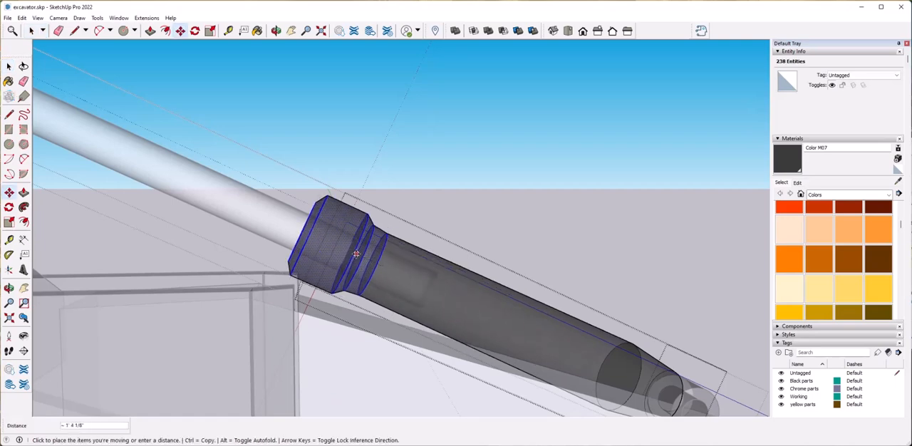
click(293, 225)
key(space)
click(511, 195)
click(511, 195)
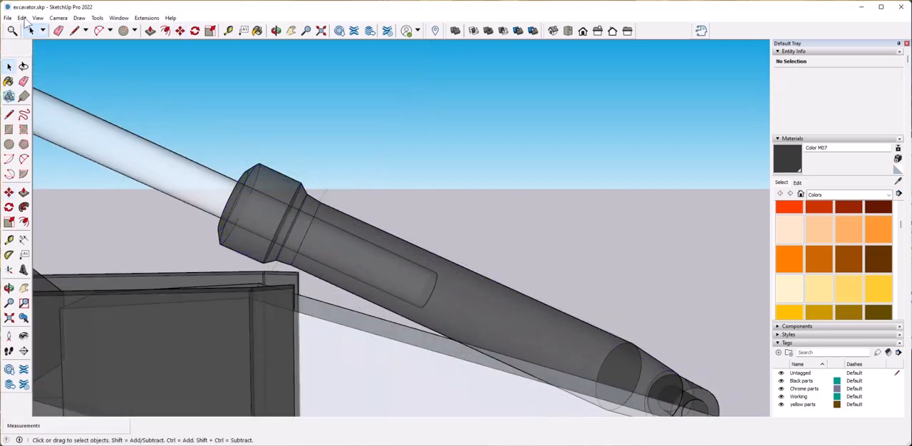
Turn off the X-ray face style and view the fitted cylinder from further away.
click(38, 17)
click(131, 156)
scroll(336, 161, down, 5)
middle_drag(336, 161, 420, 236)
Undo the last changes to the cylinder's barrel.
key(ctrl+z)
key(ctrl+z)
key(ctrl+z)
Examine the rod's overlap inside the barrel with the X-ray face style on, and restore the opaque display.
click(38, 18)
mouse_move(86, 155)
click(131, 156)
middle_drag(442, 153, 413, 229)
click(79, 93)
middle_drag(79, 92, 81, 102)
scroll(421, 214, up, 4)
click(38, 17)
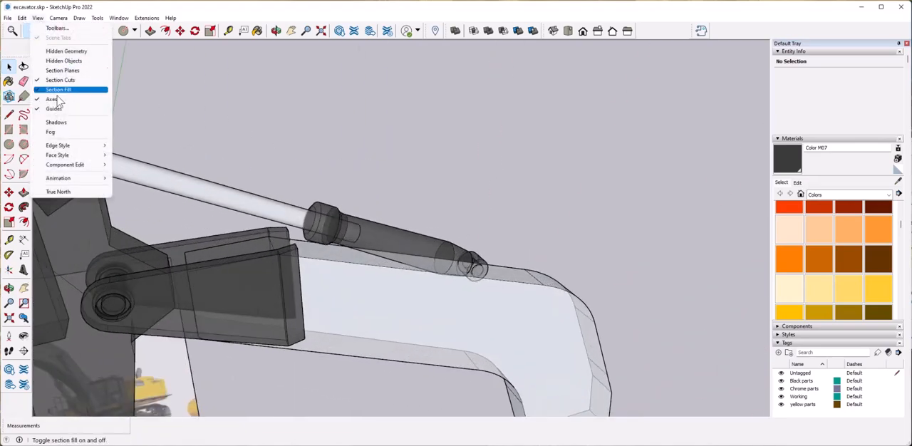
mouse_move(86, 155)
click(131, 156)
Open the boom group, offset its straight top face inward and push the inner face down to form a recess.
scroll(396, 194, up, 3)
middle_drag(394, 200, 342, 223)
double_click(340, 221)
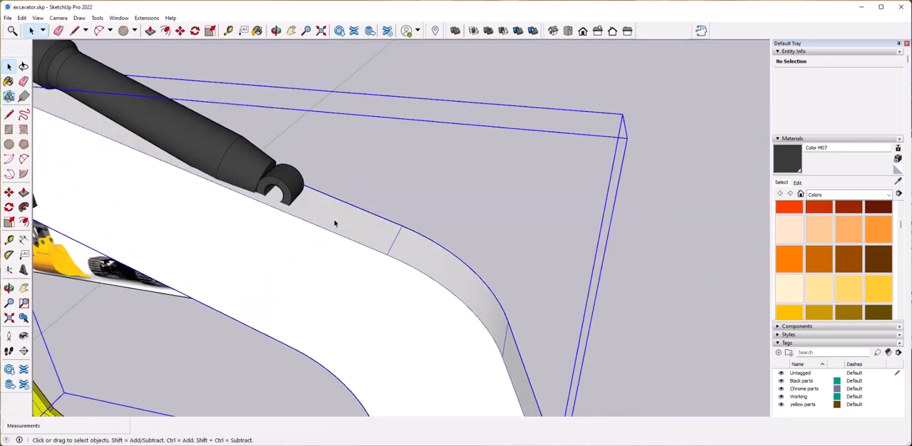
click(328, 216)
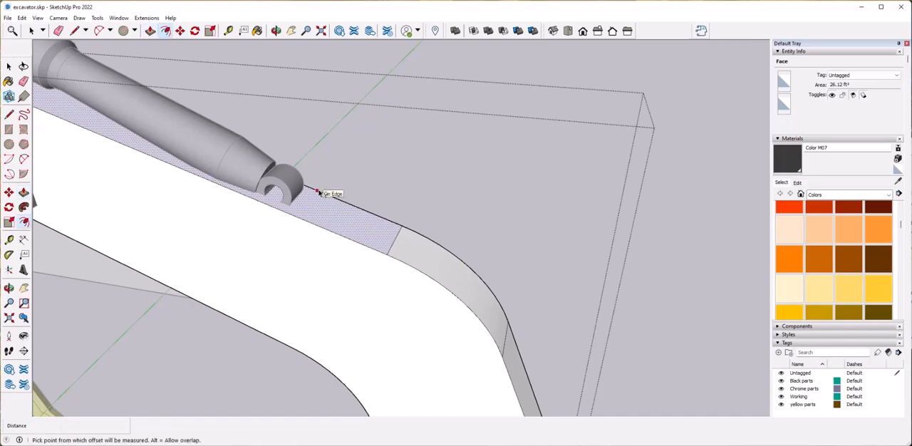
click(326, 207)
key(space)
key(p)
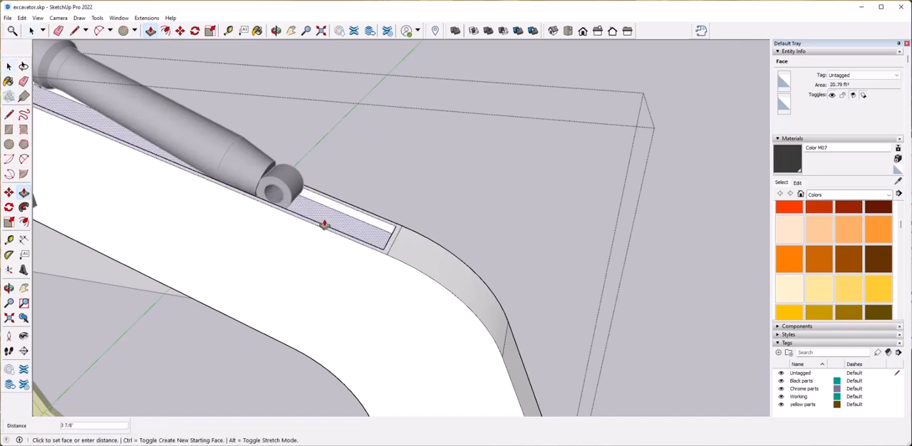
click(321, 243)
key(space)
Close the boom group and examine how the cylinder's lower end sits over the recess.
click(367, 204)
scroll(369, 204, down, 4)
click(367, 187)
middle_drag(367, 143, 362, 163)
scroll(362, 163, down, 6)
middle_drag(363, 199, 360, 164)
scroll(361, 164, up, 6)
middle_drag(407, 136, 361, 164)
scroll(361, 164, down, 5)
middle_drag(306, 228, 362, 186)
scroll(362, 163, up, 5)
middle_drag(279, 219, 323, 275)
Open the boom group and split the near rim of the recess with two short lines around the cylinder eye.
double_click(278, 261)
click(278, 261)
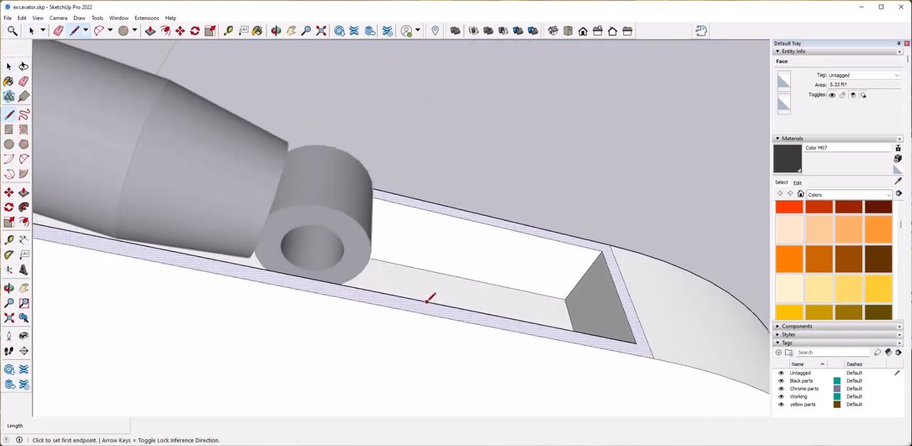
click(154, 248)
key(space)
click(259, 273)
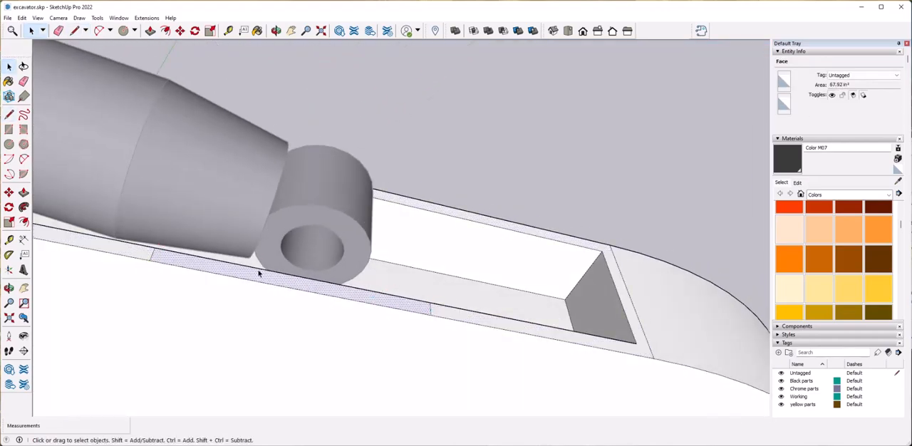
Push/Pull the rim segment beside the cylinder eye upward to form a bracket side plate.
click(259, 275)
key(Escape)
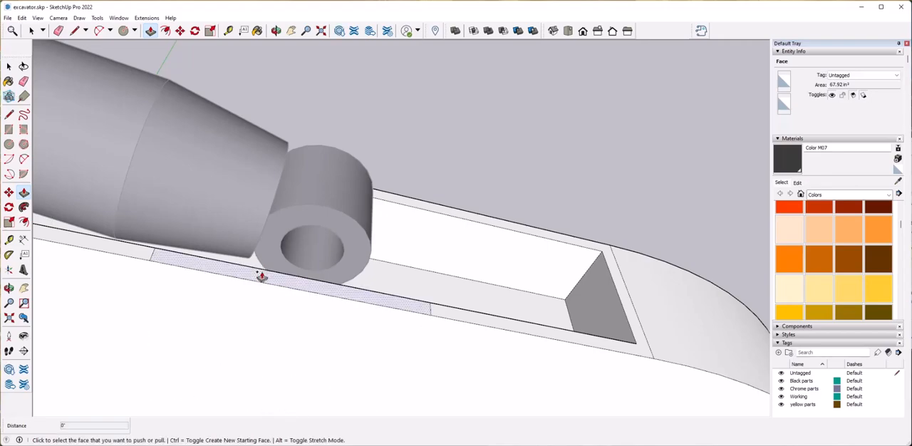
click(262, 273)
click(265, 164)
Draw diagonal lines across the two upper corners of the side plate.
middle_drag(264, 167, 320, 225)
key(l)
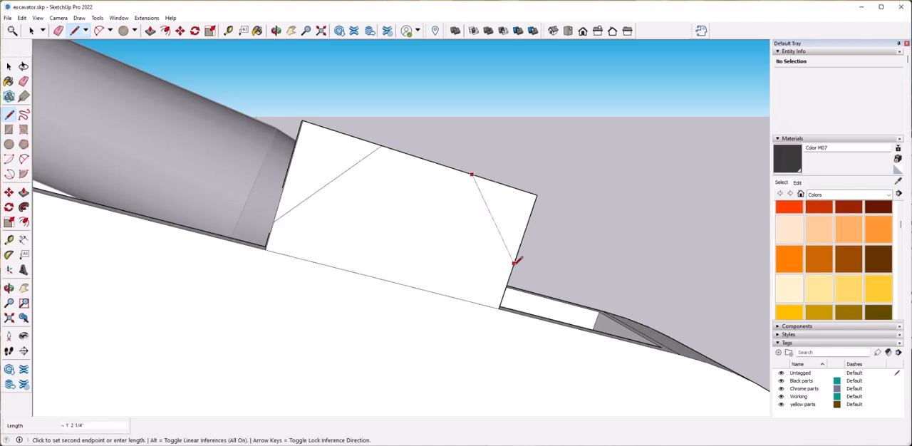
middle_drag(531, 212, 481, 261)
Push both triangular corner faces through the side plate's thickness to cut off its upper corners.
key(p)
click(479, 265)
click(495, 258)
key(space)
click(330, 155)
key(p)
click(330, 154)
click(338, 142)
key(space)
Try to extrude the side plate's inner face across the recess to the far side of the boom.
middle_drag(492, 231, 343, 243)
scroll(395, 244, down, 6)
scroll(395, 244, up, 6)
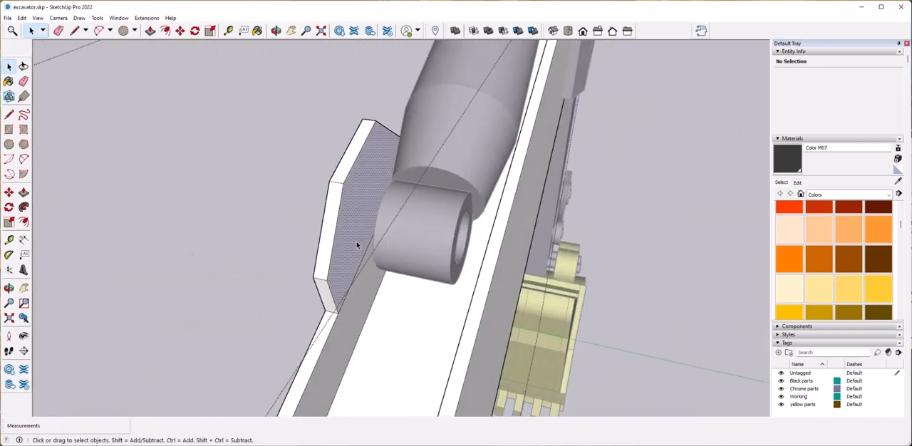
click(357, 241)
key(p)
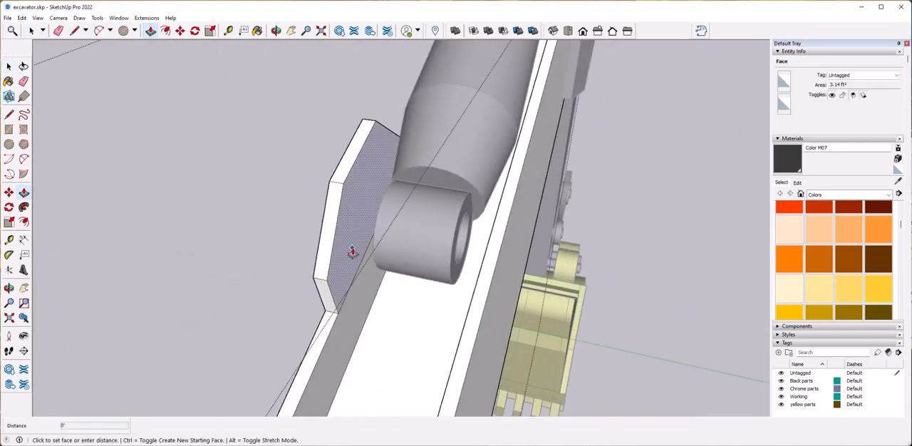
click(353, 252)
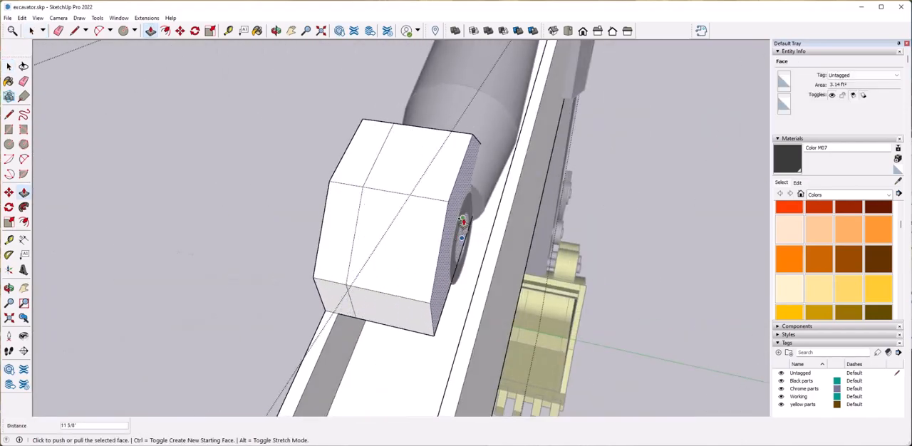
click(453, 214)
click(468, 285)
click(470, 364)
key(space)
middle_drag(459, 249, 449, 334)
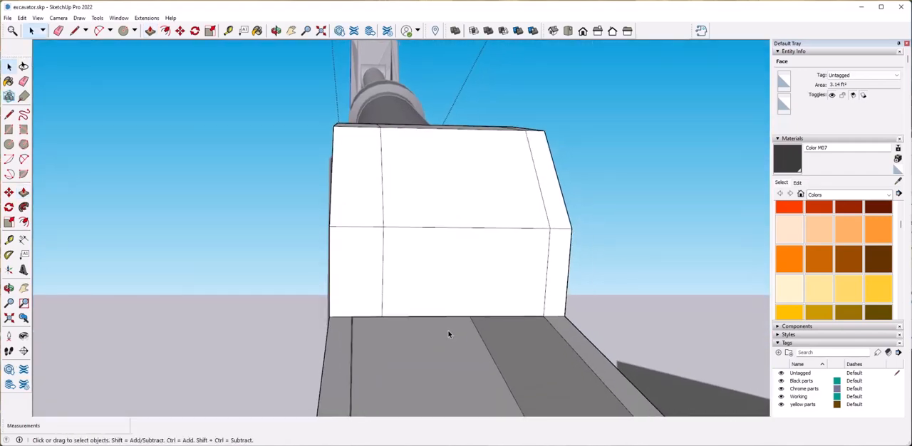
Try to open up the extruded bracket block by removing a face between its sides.
click(469, 316)
click(476, 228)
mouse_move(489, 244)
middle_down()
mouse_move(499, 261)
mouse_move(527, 212)
mouse_move(544, 252)
mouse_move(348, 155)
mouse_move(365, 226)
mouse_move(314, 183)
mouse_move(332, 179)
mouse_move(357, 213)
mouse_move(390, 208)
mouse_move(320, 241)
mouse_move(304, 230)
middle_up()
key(space)
click(337, 164)
key(Delete)
click(358, 212)
Undo the face removal and the extrusion across the recess.
key(ctrl+z)
key(ctrl+z)
key(ctrl+z)
key(ctrl+z)
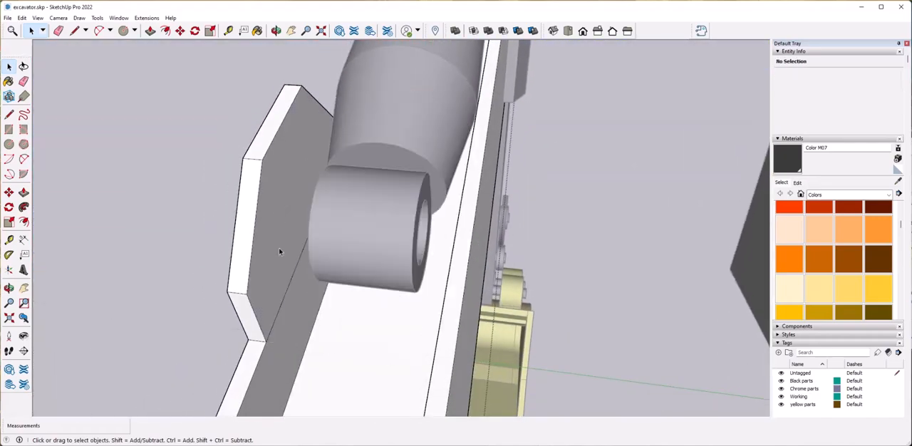
Push/Pull the side plate's inner face across the recess and add a separate section over the far rim.
key(p)
click(263, 291)
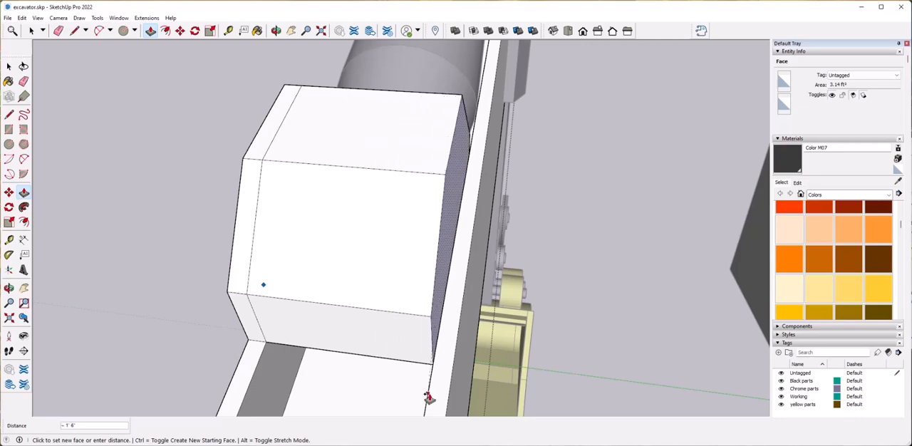
click(441, 282)
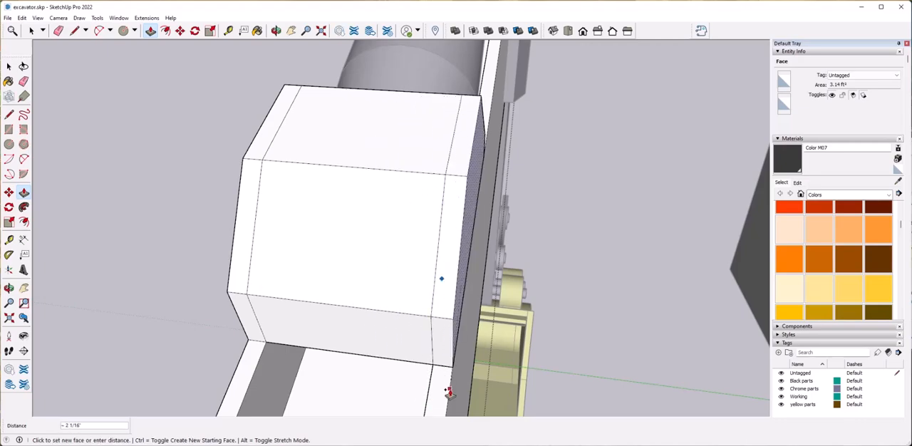
Erase the block's edges and faces between the two side plates, leaving a cross-member above the cylinder eye.
click(351, 353)
click(355, 304)
middle_drag(519, 198, 371, 228)
scroll(539, 287, up, 3)
click(445, 303)
mouse_move(540, 287)
middle_down()
mouse_move(469, 300)
mouse_move(383, 159)
mouse_move(409, 164)
mouse_move(472, 95)
middle_up()
key(space)
click(352, 163)
key(Delete)
Draw the missing edges on the side plate's inner side to close its open face.
click(473, 89)
click(478, 136)
key(space)
middle_drag(478, 136, 400, 180)
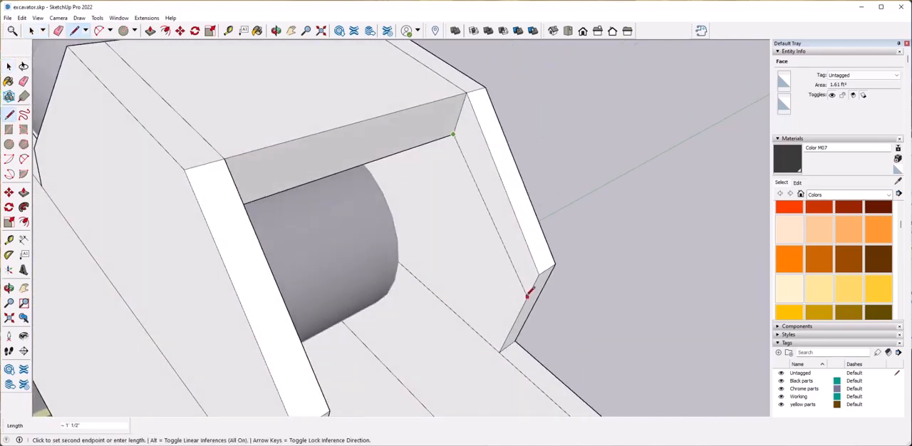
key(space)
click(499, 204)
middle_drag(499, 204, 481, 246)
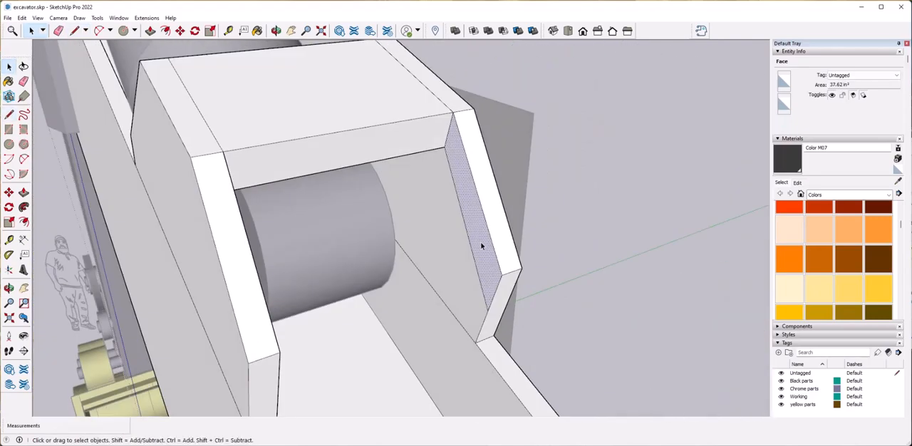
click(481, 247)
Erase the leftover edges on the bracket's side plates and cross-member, and close the boom group.
click(279, 320)
key(e)
mouse_move(279, 370)
middle_down()
mouse_move(255, 328)
mouse_move(261, 265)
middle_up()
click(197, 170)
click(515, 126)
mouse_move(533, 129)
middle_down()
mouse_move(471, 241)
mouse_move(427, 246)
mouse_move(472, 257)
mouse_move(484, 273)
middle_up()
scroll(470, 241, down, 5)
scroll(475, 236, down, 6)
key(space)
scroll(471, 246, down, 6)
scroll(471, 247, up, 3)
click(598, 262)
mouse_move(597, 263)
middle_down()
mouse_move(638, 267)
mouse_move(599, 265)
middle_up()
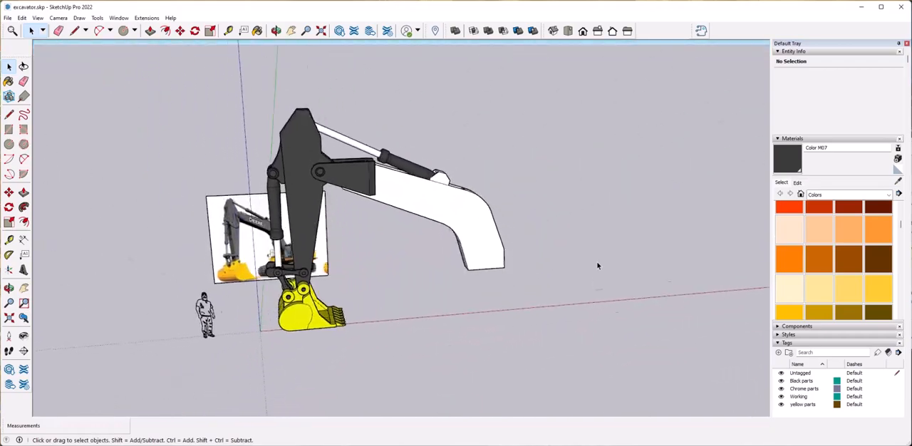
Copy the bucket cylinder group from the arm to a spot beneath the boom.
scroll(599, 265, up, 3)
scroll(358, 213, up, 8)
scroll(358, 212, down, 8)
click(354, 184)
middle_drag(420, 202, 360, 322)
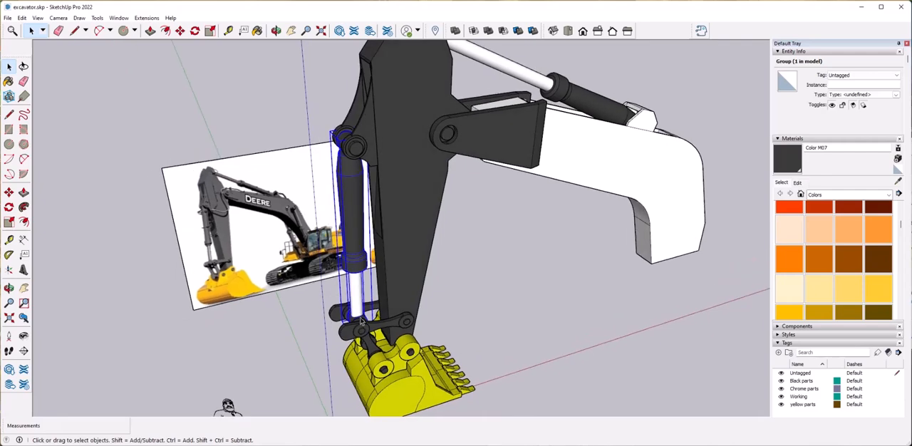
key(ctrl)
click(358, 271)
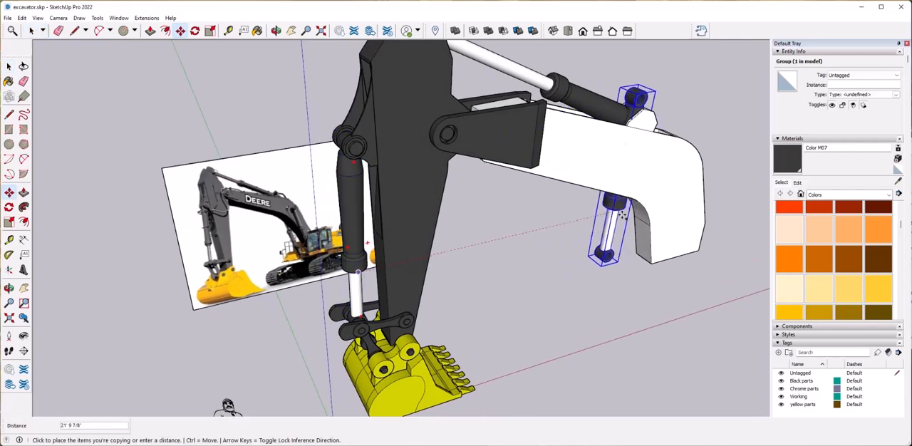
click(607, 217)
Rotate the copied cylinder by 180 degrees so its rod eye points up.
click(680, 207)
middle_drag(680, 207, 570, 226)
key(f)
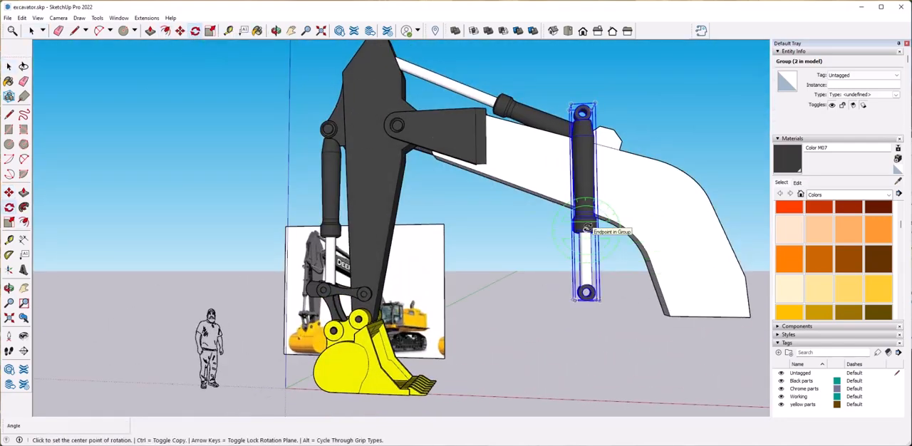
click(707, 231)
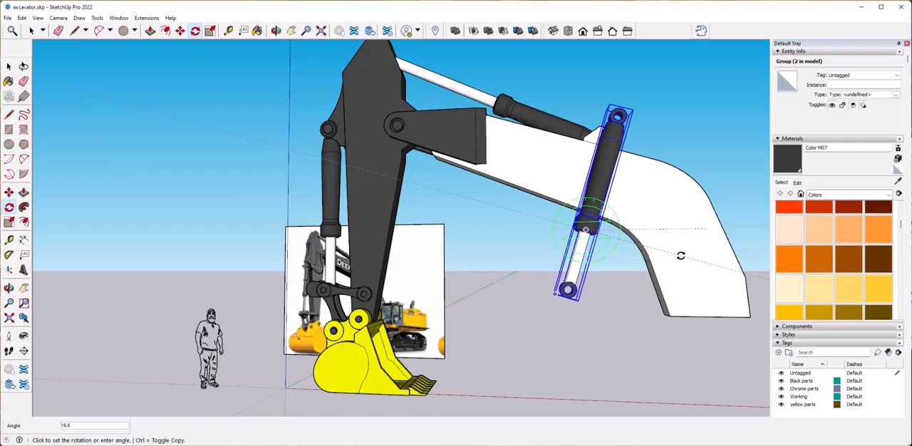
text(90)
key(Return)
text(180)
key(Return)
Move the flipped cylinder copy sideways from its rod eye to the boom's side face.
middle_drag(571, 289, 473, 305)
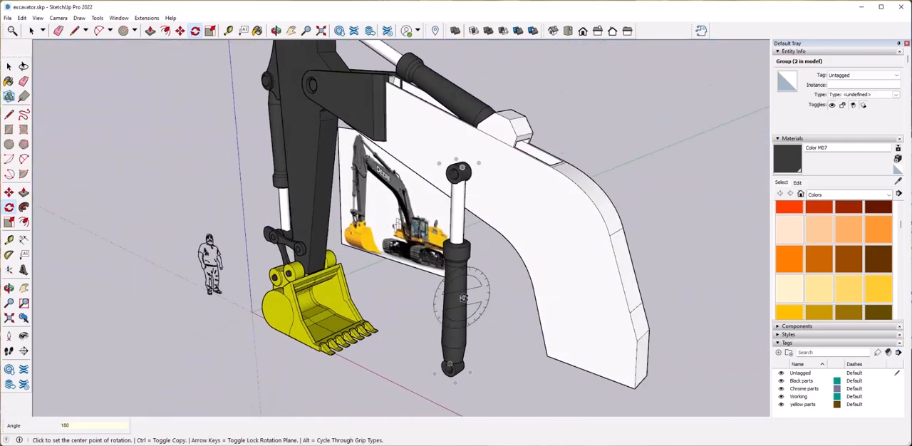
click(457, 275)
middle_drag(457, 276, 566, 261)
key(s)
drag(502, 158, 498, 191)
key(space)
middle_drag(522, 289, 524, 212)
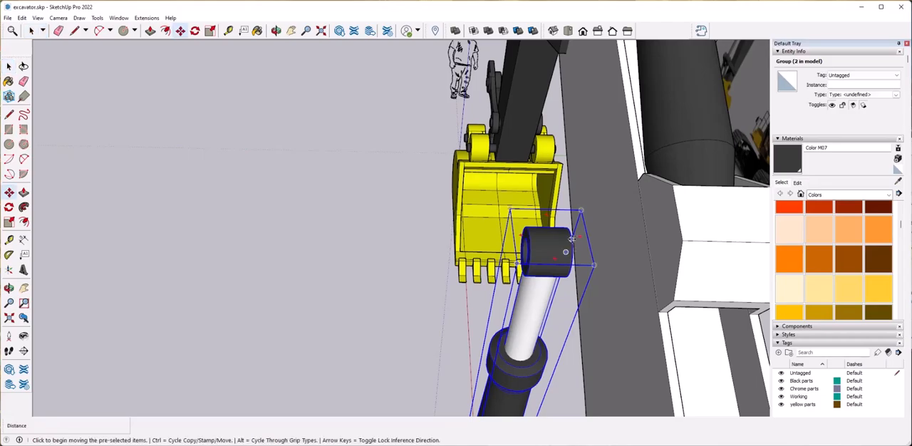
click(572, 240)
click(592, 246)
key(space)
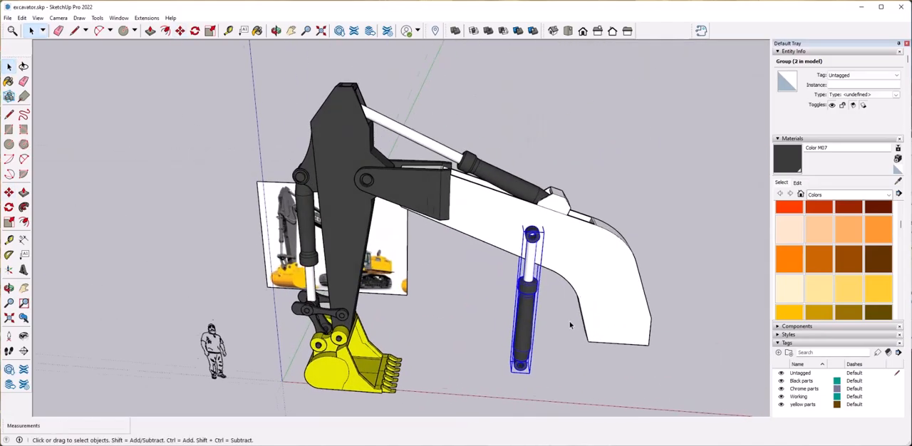
Move the cylinder copy about 5' 9 3/4" along the boom to its bend, and lower its rod eye onto the side face.
scroll(491, 214, up, 5)
scroll(549, 250, down, 2)
middle_drag(546, 260, 535, 285)
key(m)
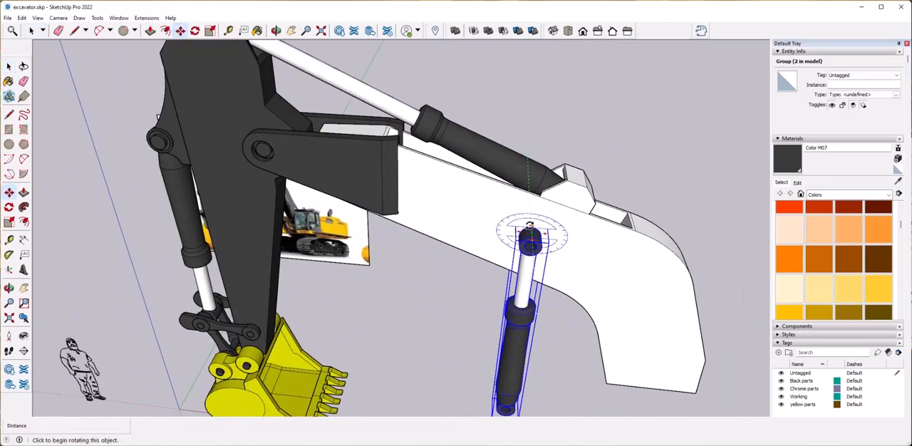
click(529, 228)
click(673, 313)
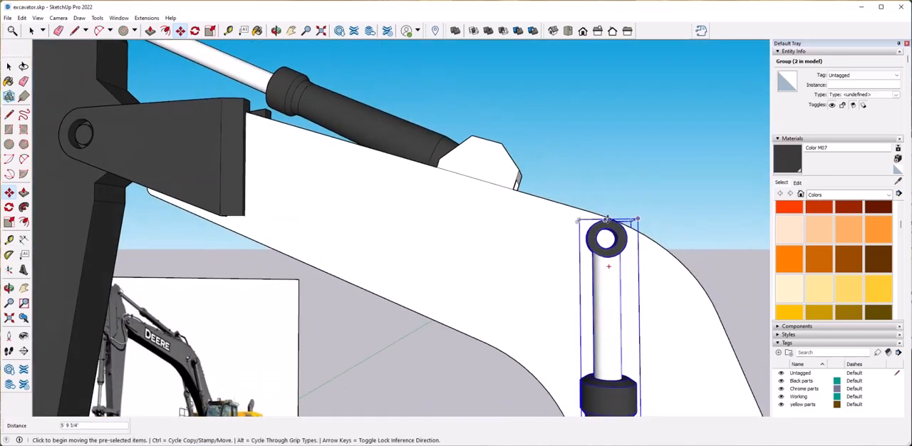
click(607, 219)
middle_drag(608, 251, 496, 318)
click(606, 281)
Rotate the cylinder copy about 7.1 degrees around its rod eye so it slants along the boom's lower section.
scroll(606, 281, down, 5)
scroll(497, 318, up, 3)
shift+middle_drag(445, 387, 545, 393)
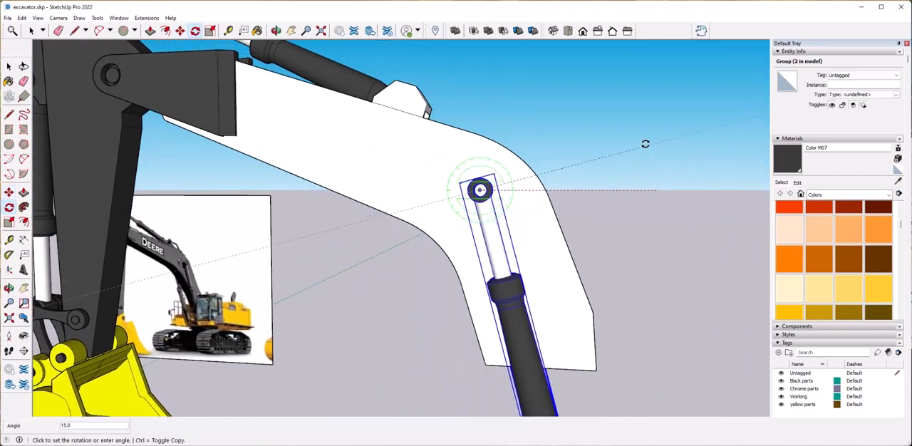
click(675, 166)
scroll(677, 167, down, 2)
shift+middle_drag(662, 293, 609, 212)
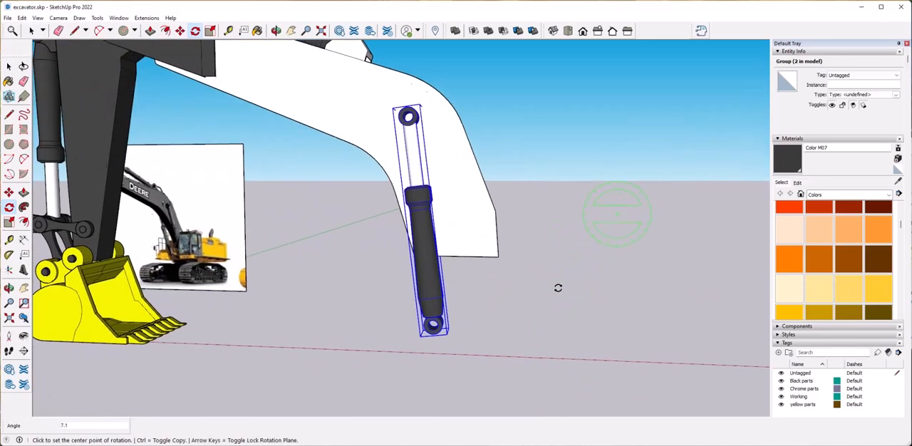
Scale the cylinder copy uniformly about its center to about 0.86.
scroll(556, 291, up, 1)
scroll(542, 290, up, 1)
scroll(541, 290, down, 1)
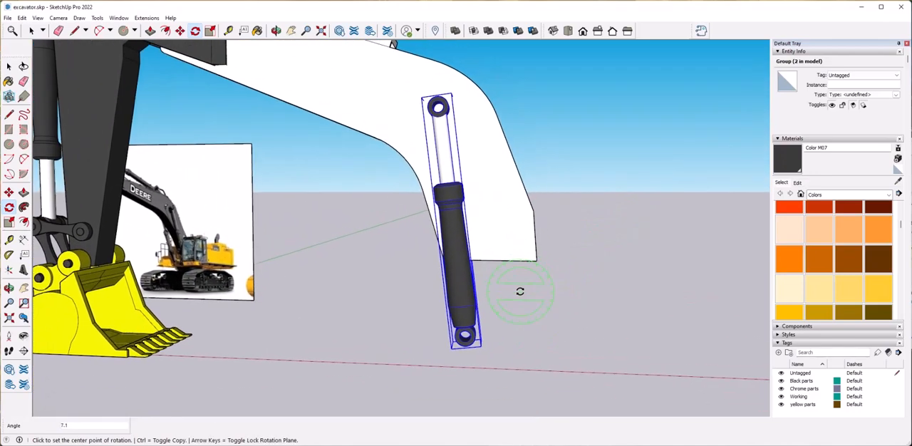
middle_drag(542, 290, 524, 291)
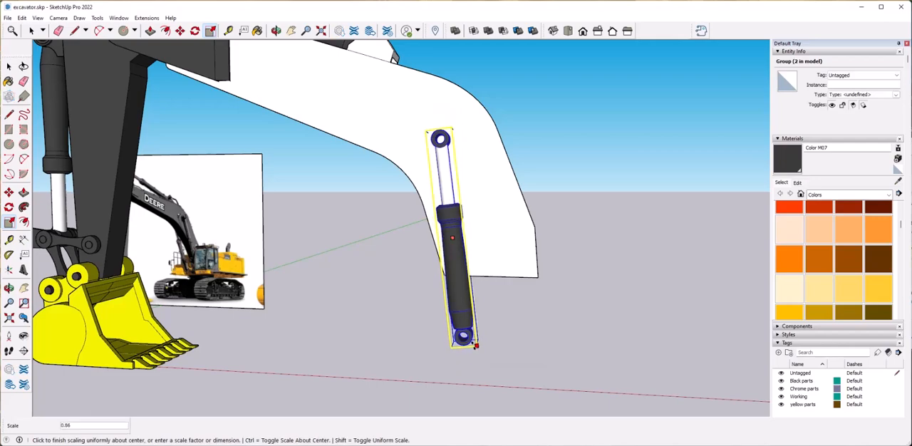
scroll(456, 169, up, 4)
Reposition the scaled cylinder on the boom's side by its rod eye, shifting it along the red axis toward the arm.
middle_drag(466, 182, 530, 295)
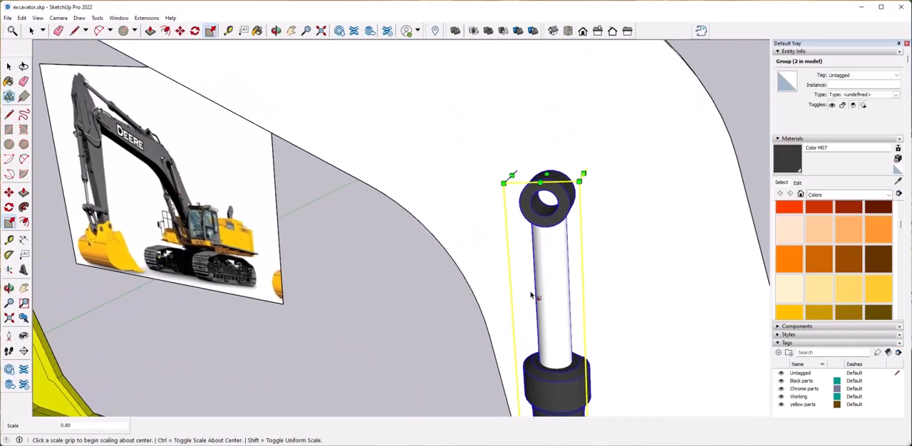
click(552, 171)
middle_drag(561, 74, 551, 56)
scroll(524, 135, down, 3)
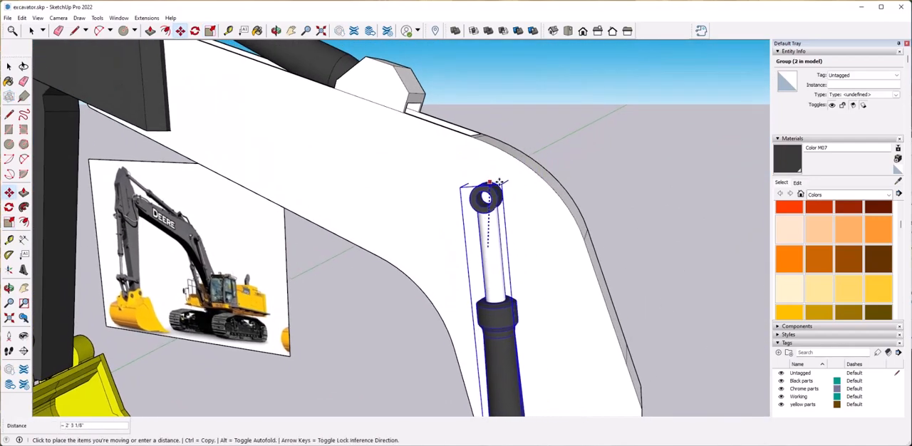
click(492, 186)
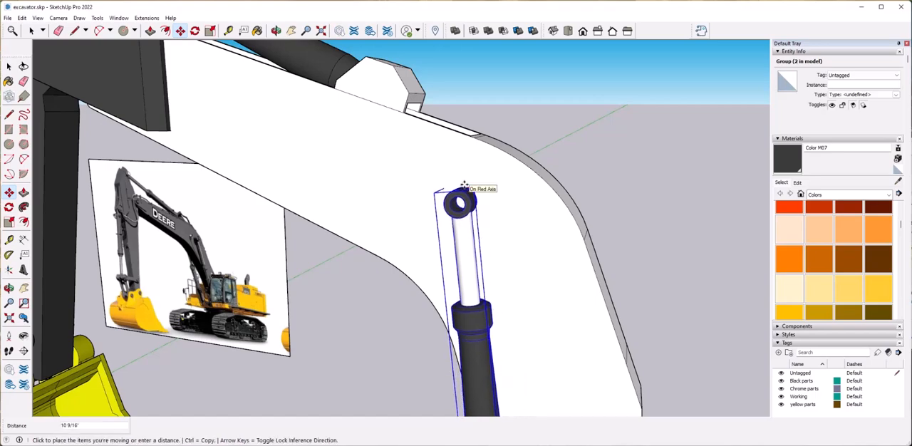
click(436, 185)
Copy the cylinder across to the opposite side of the boom, about 3' 8 3/16" away.
scroll(484, 206, down, 4)
middle_drag(547, 318, 558, 296)
scroll(558, 297, up, 3)
key(space)
middle_drag(501, 299, 435, 314)
scroll(477, 327, up, 3)
click(489, 312)
key(ctrl)
middle_drag(505, 318, 435, 308)
click(489, 301)
Move the second cylinder from its rod eye's inner edge against the boom's side face.
scroll(479, 326, up, 2)
middle_drag(478, 326, 460, 314)
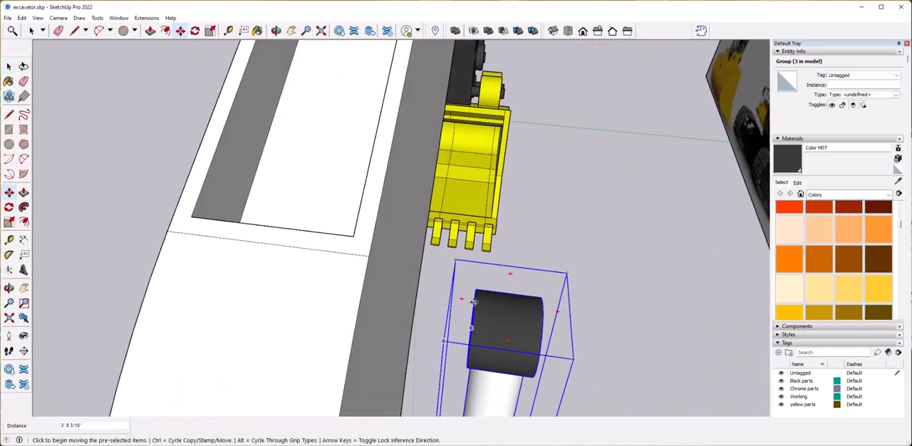
click(475, 296)
click(389, 284)
scroll(399, 289, down, 4)
middle_drag(420, 338, 390, 295)
key(space)
click(527, 358)
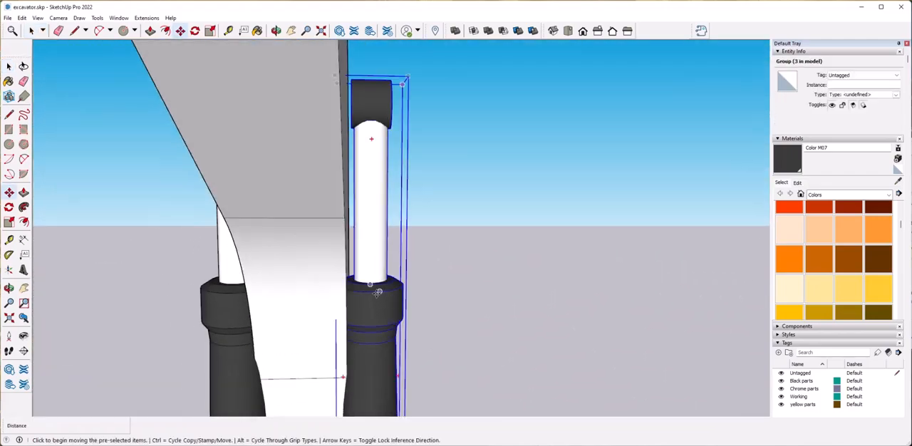
Nudge the cylinder placement sideways to fine-tune the spacing from the boom's side faces.
click(379, 293)
click(388, 296)
middle_drag(388, 298, 402, 309)
key(space)
click(386, 306)
key(m)
click(382, 304)
click(361, 301)
key(space)
click(604, 356)
Paint the boom group with the dark Color M07 material.
scroll(601, 359, down, 5)
scroll(601, 360, down, 5)
middle_drag(600, 360, 356, 349)
scroll(399, 207, up, 6)
scroll(514, 235, down, 4)
middle_drag(514, 235, 507, 278)
click(433, 284)
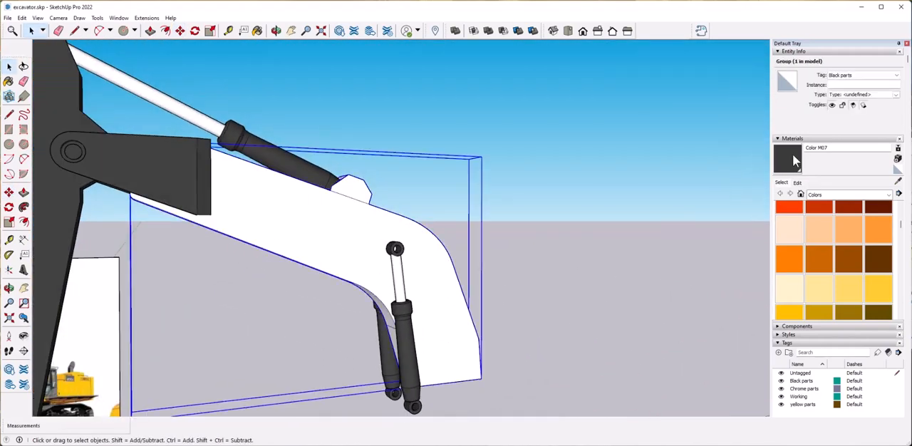
click(790, 169)
key(space)
click(505, 307)
scroll(505, 307, up, 5)
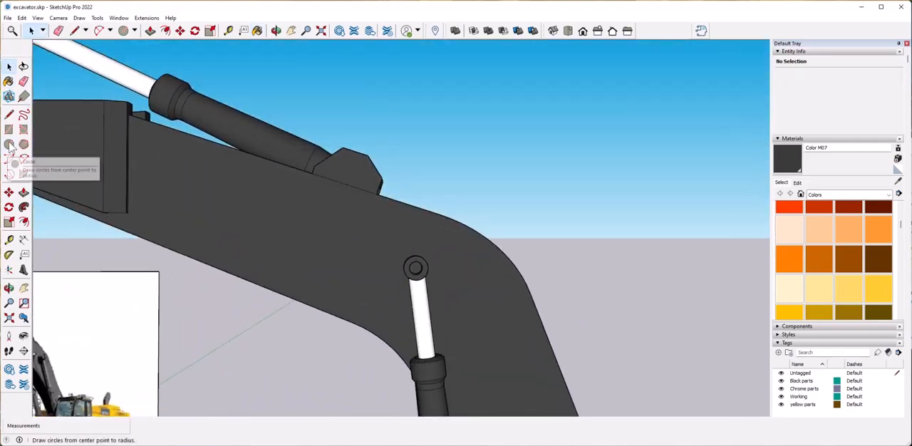
Examine the bucket linkage's pin joints and compare them with the open rod eye on the boom cylinder.
scroll(121, 187, down, 3)
middle_drag(121, 187, 237, 186)
click(112, 164)
scroll(213, 283, down, 3)
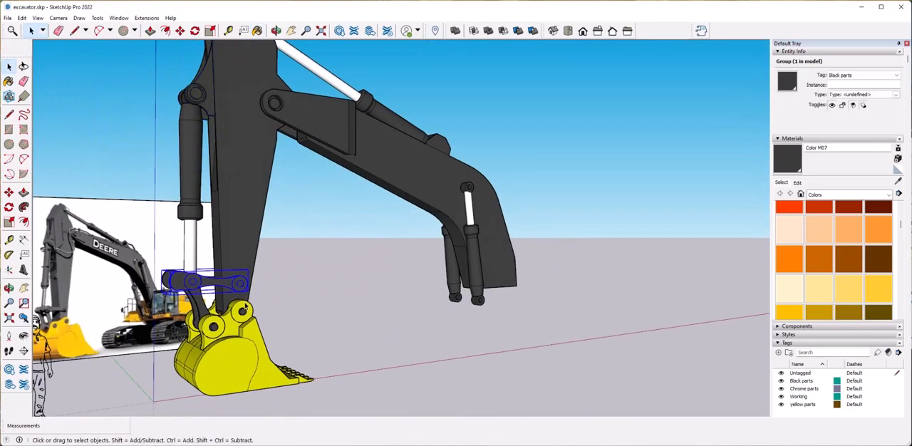
scroll(306, 313, up, 1)
middle_drag(306, 332, 232, 345)
scroll(545, 195, up, 4)
click(545, 195)
scroll(385, 162, up, 2)
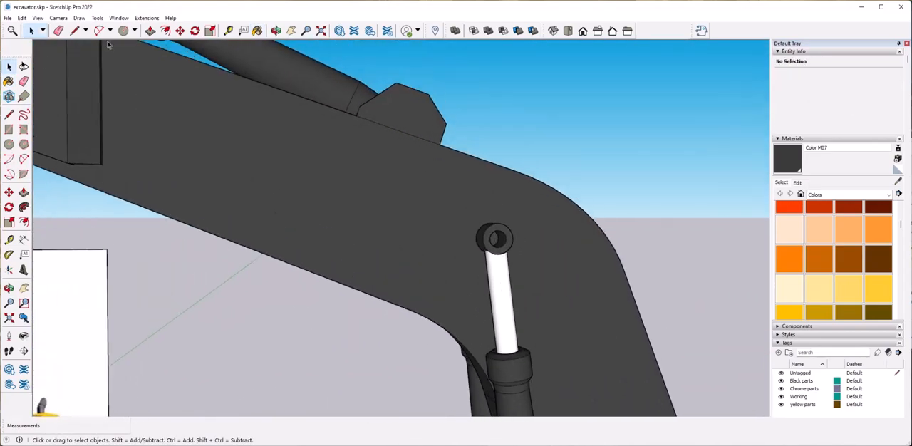
Draw a circle filling the boom cylinder's rod eye hole and Push/Pull it outward into a short pin.
click(9, 146)
scroll(499, 257, up, 5)
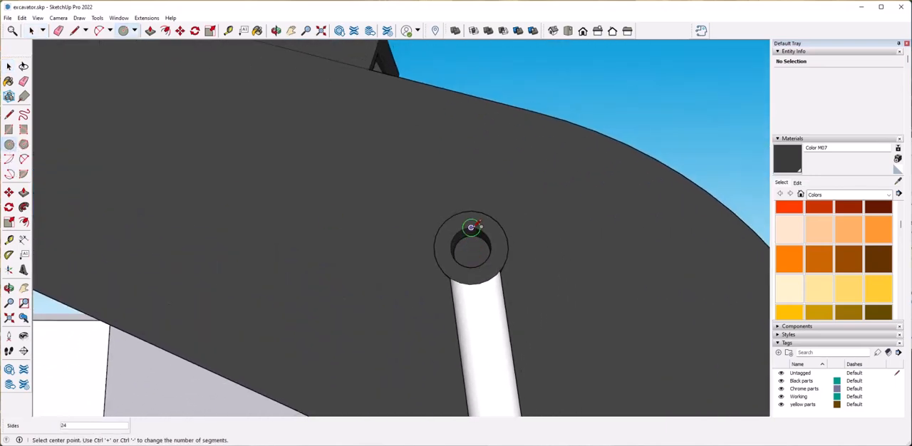
click(488, 258)
middle_drag(488, 258, 536, 298)
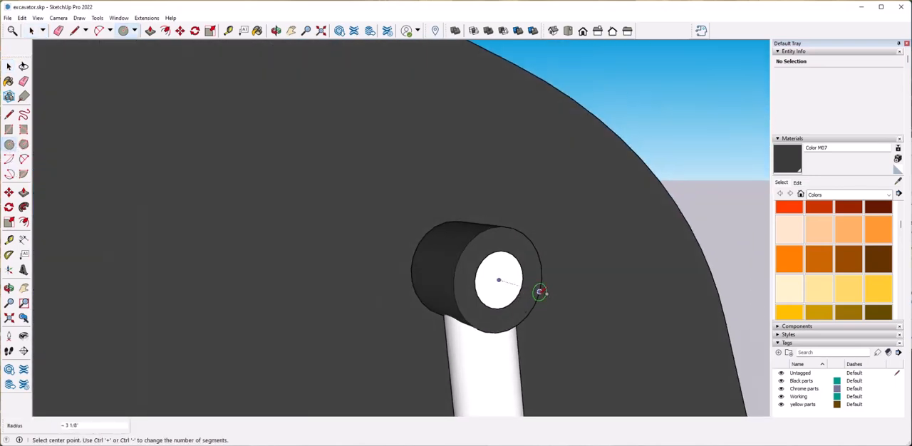
click(500, 287)
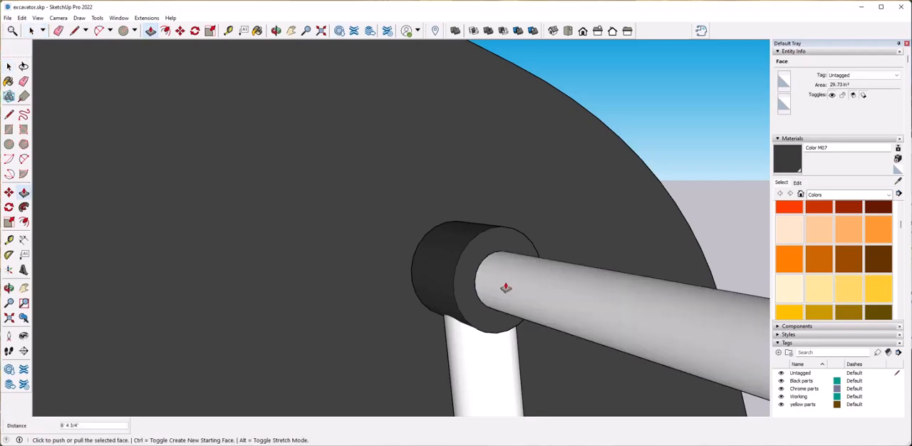
key(space)
Turn on X-ray face style and extend the pin's other end through the boom to the opposite cylinder's rod eye.
click(38, 18)
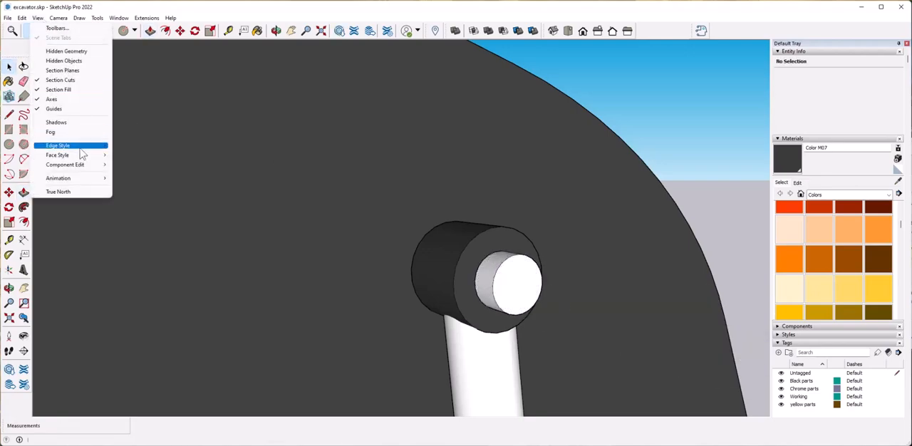
click(131, 153)
middle_drag(508, 273, 563, 294)
middle_drag(684, 260, 247, 287)
click(666, 295)
key(p)
click(723, 232)
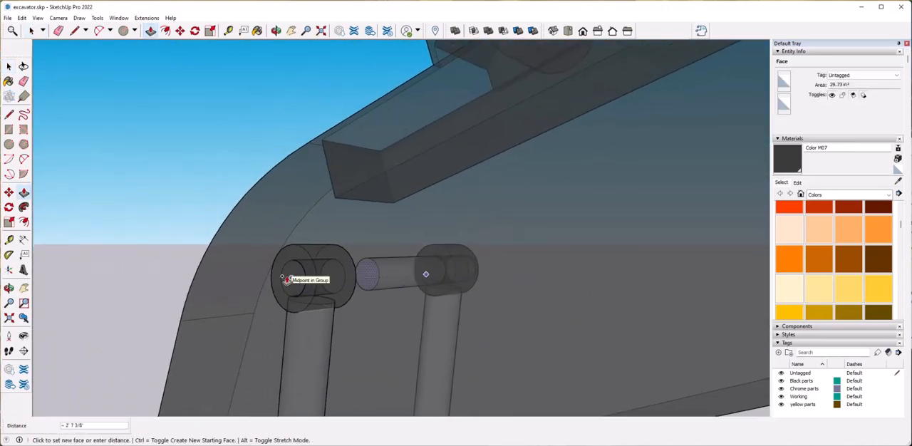
click(281, 272)
scroll(356, 265, up, 3)
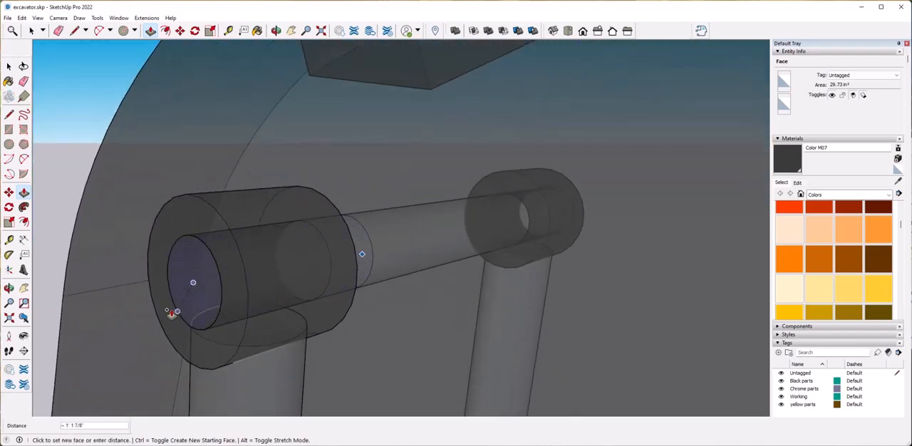
middle_drag(189, 316, 247, 279)
click(243, 247)
Make the pin running through both rod eyes into a group.
middle_drag(255, 250, 343, 217)
scroll(419, 299, down, 4)
drag(340, 219, 429, 276)
middle_drag(429, 276, 344, 252)
scroll(344, 252, down, 3)
right_click(345, 252)
click(395, 332)
click(491, 303)
scroll(356, 263, up, 5)
middle_drag(435, 363, 490, 304)
scroll(528, 220, down, 5)
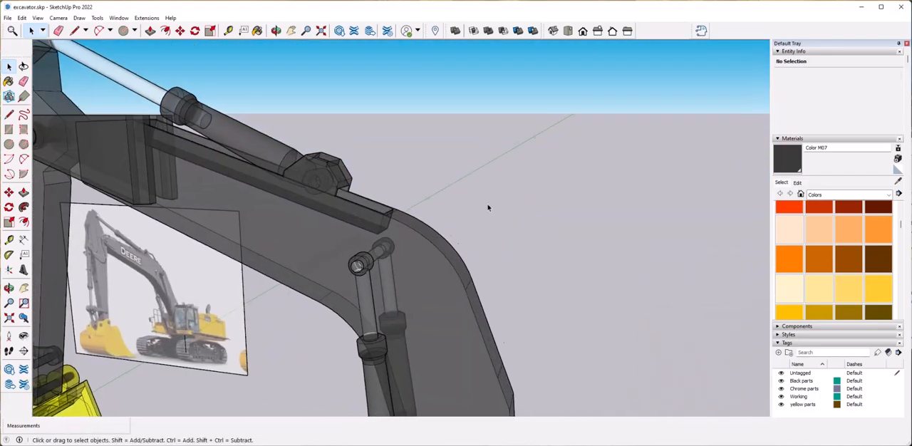
Turn off X-ray face style and paint the pin group with Color M07.
click(37, 18)
mouse_move(69, 149)
click(136, 155)
click(433, 270)
middle_drag(433, 270, 507, 308)
scroll(507, 307, down, 5)
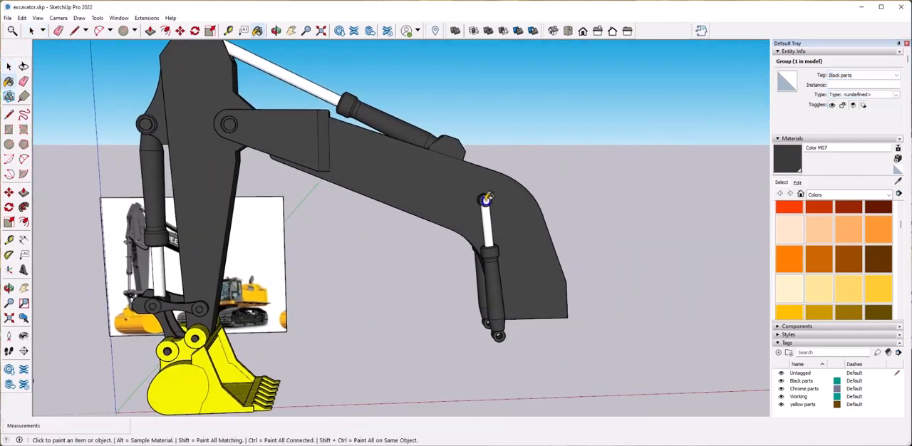
click(640, 313)
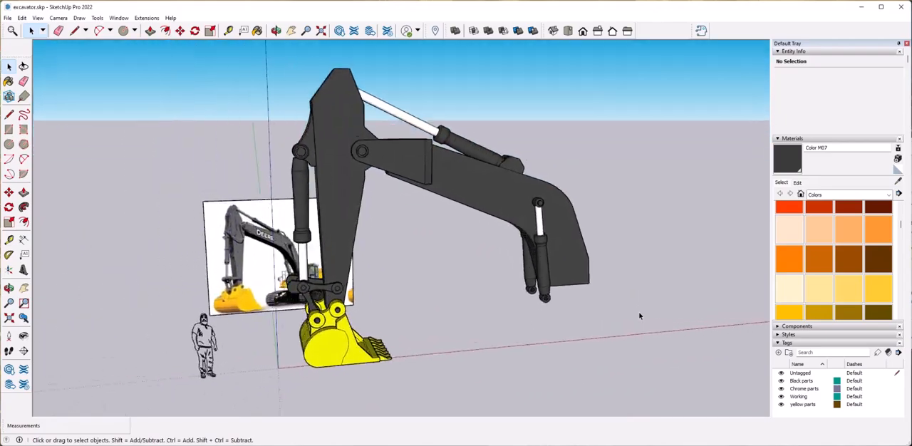
Examine the cab, boom cylinders and upper body in the reference photo, and compare them with the model.
middle_drag(639, 316, 605, 285)
scroll(526, 337, up, 5)
middle_drag(526, 337, 524, 377)
scroll(525, 337, up, 5)
shift+middle_drag(493, 184, 511, 274)
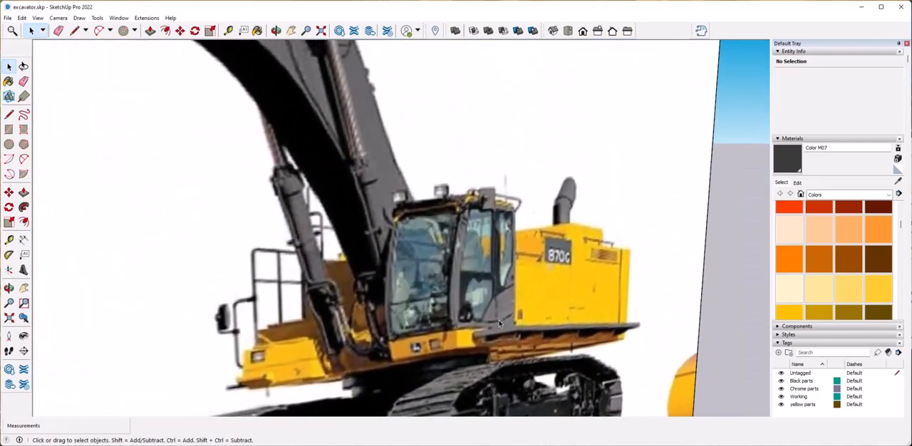
scroll(512, 275, down, 6)
scroll(512, 275, down, 4)
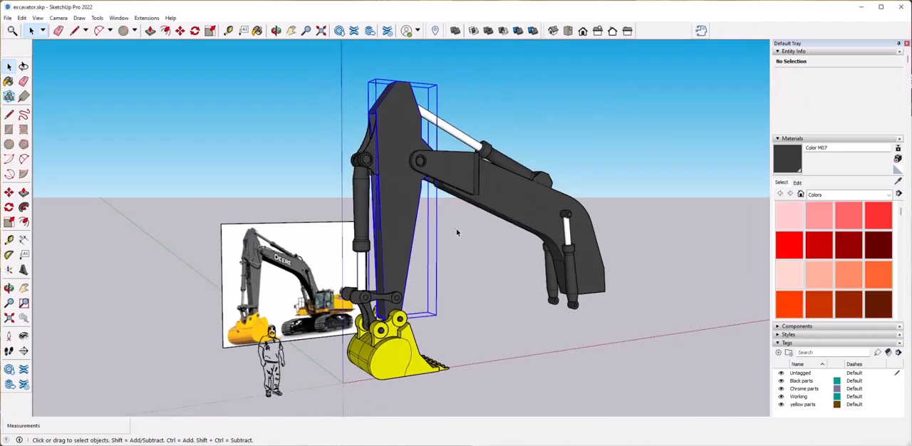
right_click(423, 198)
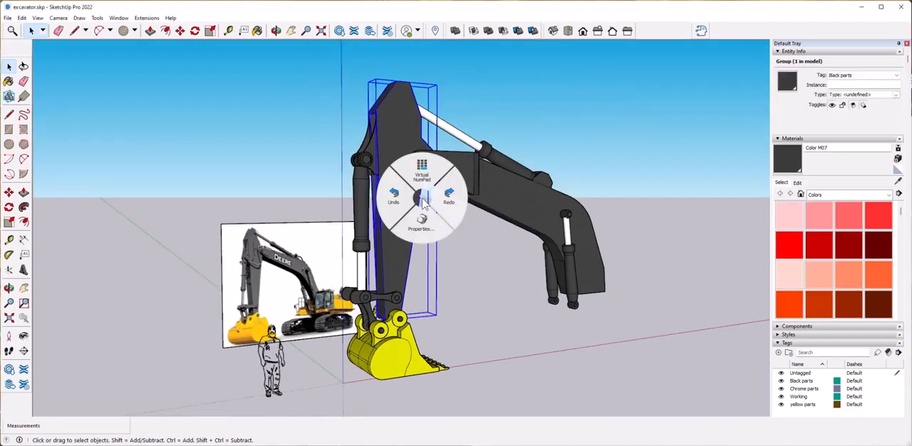
click(423, 172)
click(653, 12)
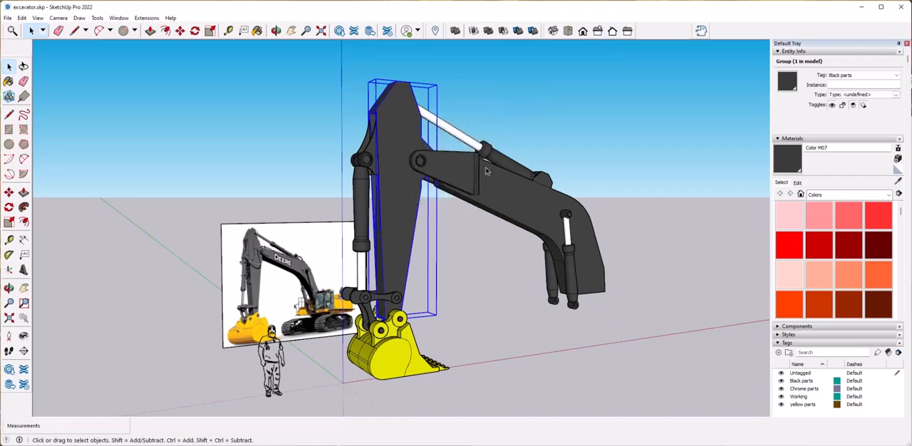
Open the arm group and offset the outlines of both large side faces inward by about 4 15/16".
scroll(420, 184, up, 5)
double_click(397, 207)
click(397, 207)
middle_drag(420, 184, 488, 258)
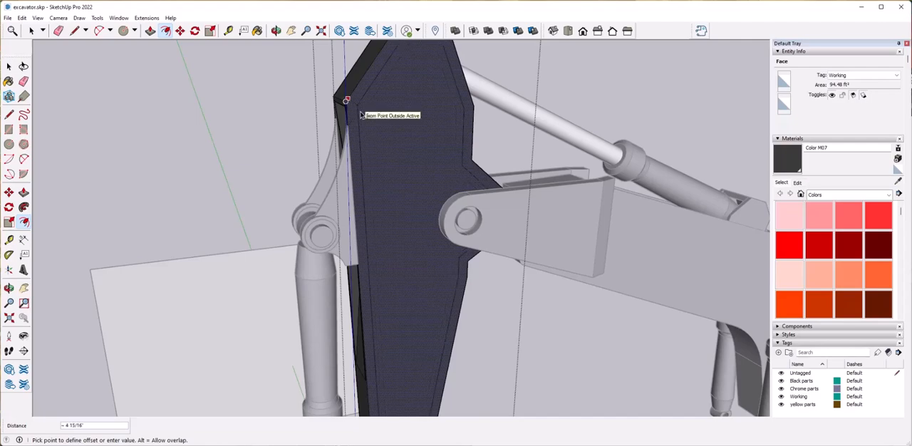
middle_drag(447, 212, 400, 190)
click(414, 145)
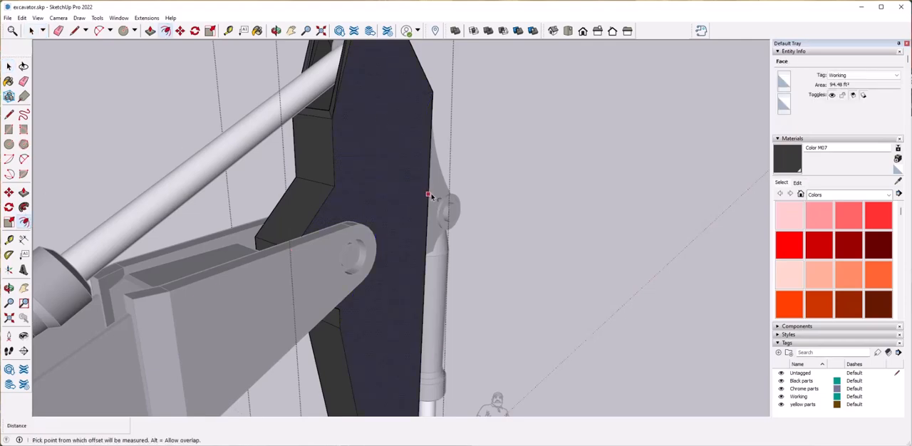
middle_drag(417, 199, 370, 251)
key(space)
Push/Pull the inset panels on both sides of the arm by 3/4".
click(341, 263)
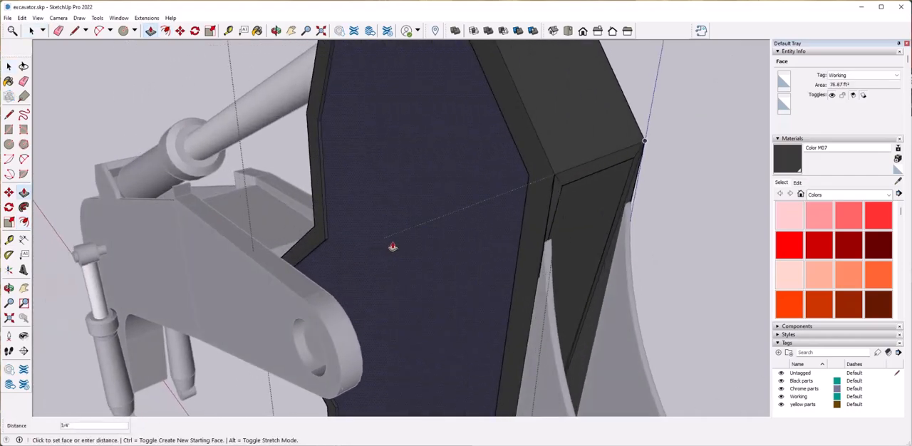
middle_drag(394, 247, 431, 208)
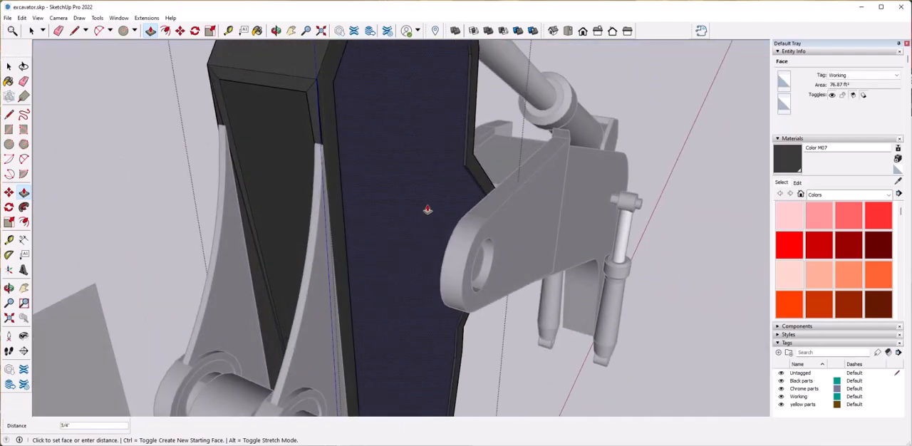
scroll(551, 244, down, 5)
middle_drag(551, 244, 544, 241)
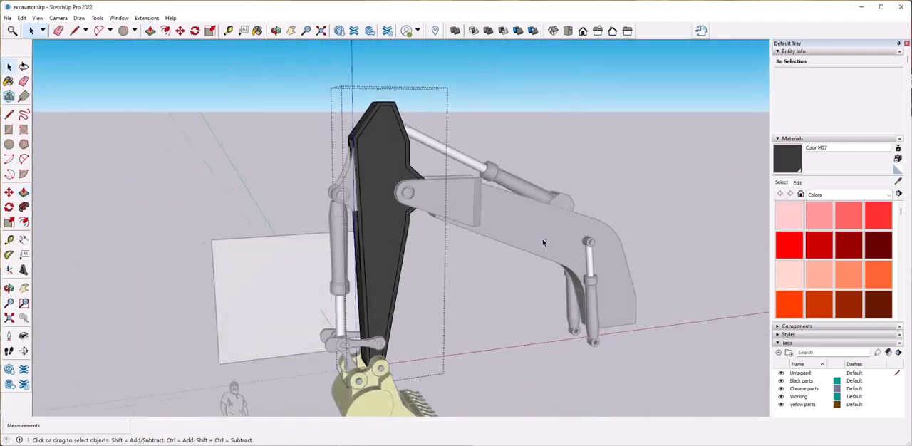
Measure the depth of the inset panel's corner edge on the arm's side.
scroll(439, 277, up, 5)
middle_drag(439, 277, 438, 277)
scroll(439, 277, up, 3)
scroll(438, 278, up, 3)
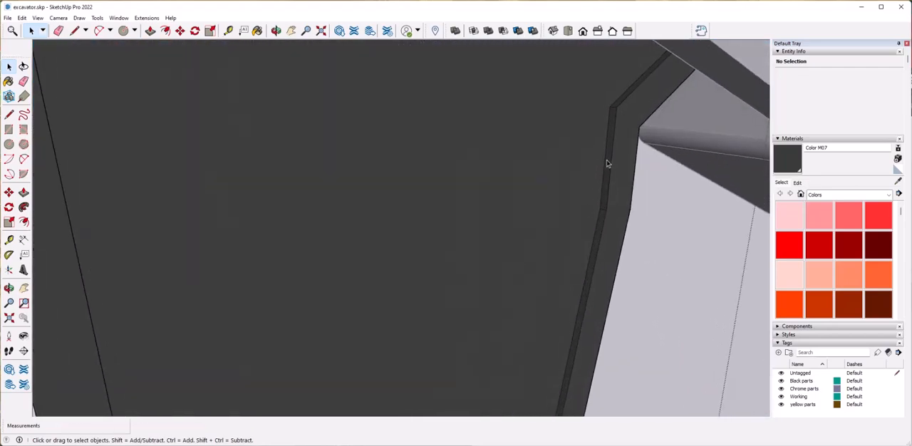
shift+middle_drag(497, 191, 191, 228)
click(174, 280)
middle_drag(175, 280, 309, 280)
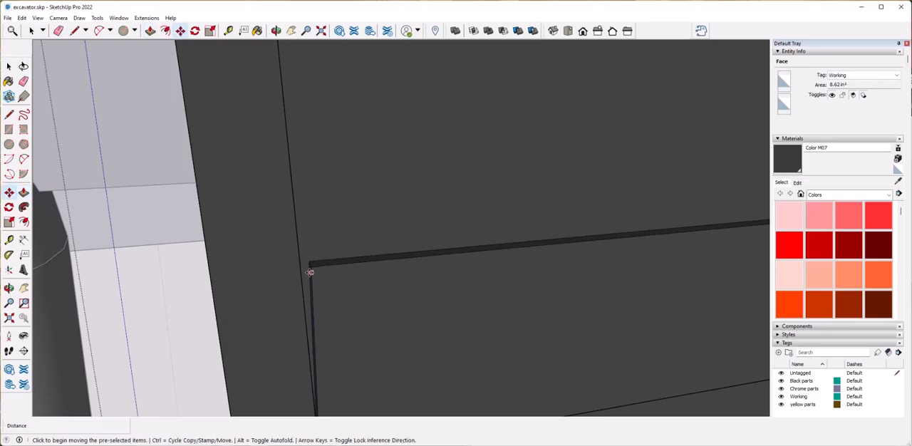
scroll(310, 275, up, 8)
middle_drag(359, 238, 422, 260)
key(space)
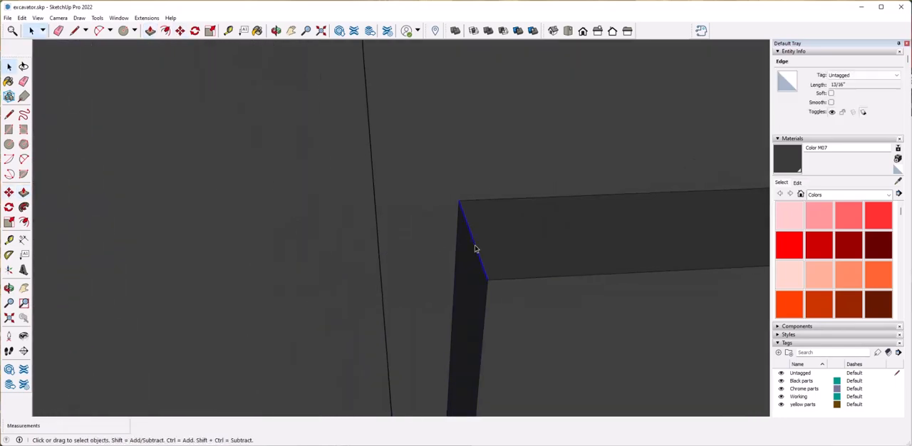
key(ctrl+z)
scroll(492, 279, down, 8)
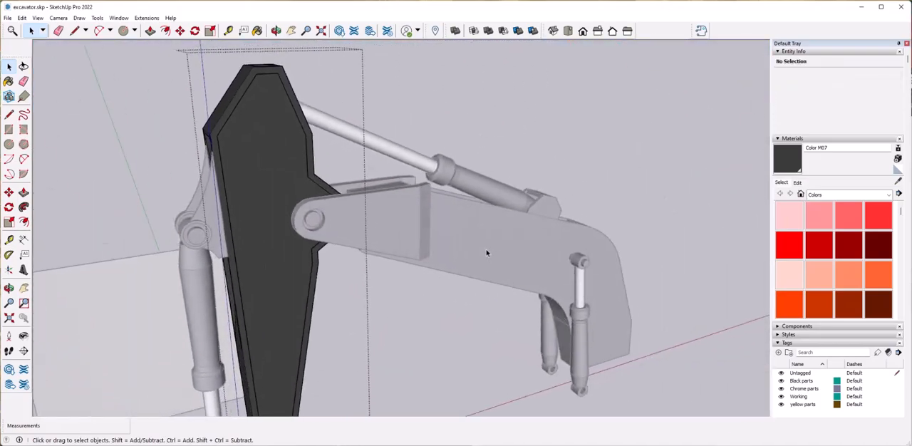
Open the boom group, offset its side outlines inward and Push/Pull the boom's side by 13/16".
click(487, 250)
double_click(426, 259)
click(424, 259)
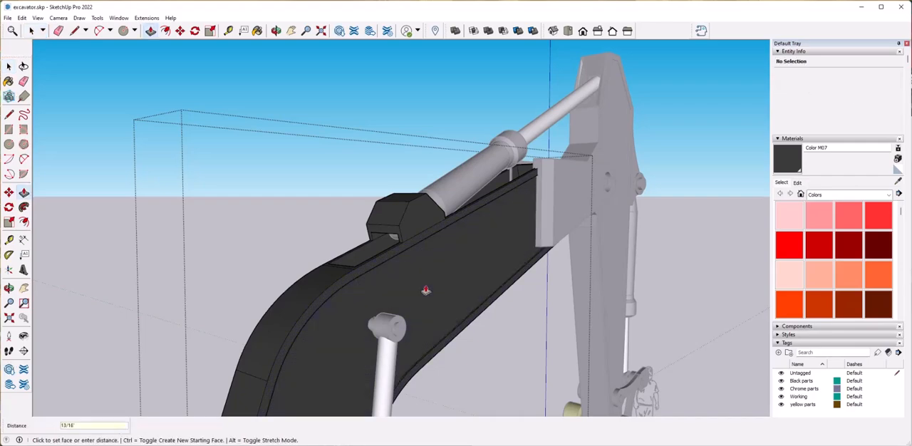
key(space)
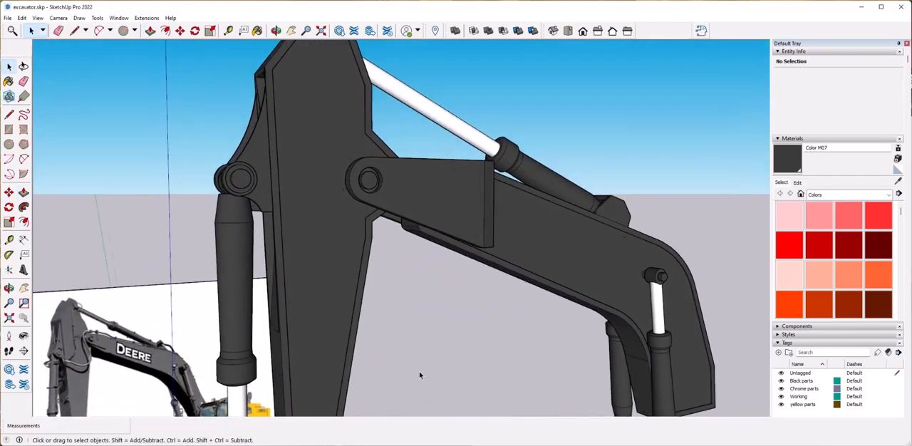
click(427, 259)
Open the boom-tip bracket, offset its side face outline inward and Push/Pull the rim outward by 2 3/4".
double_click(427, 260)
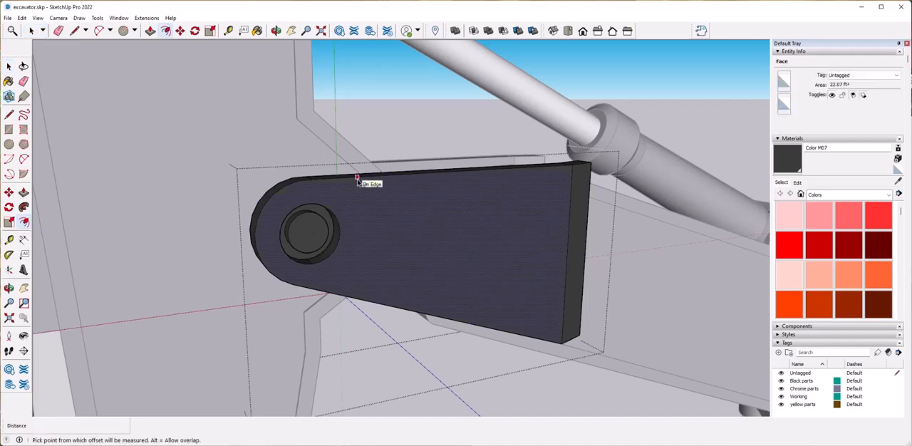
middle_drag(359, 185, 447, 267)
click(495, 250)
middle_drag(495, 250, 382, 180)
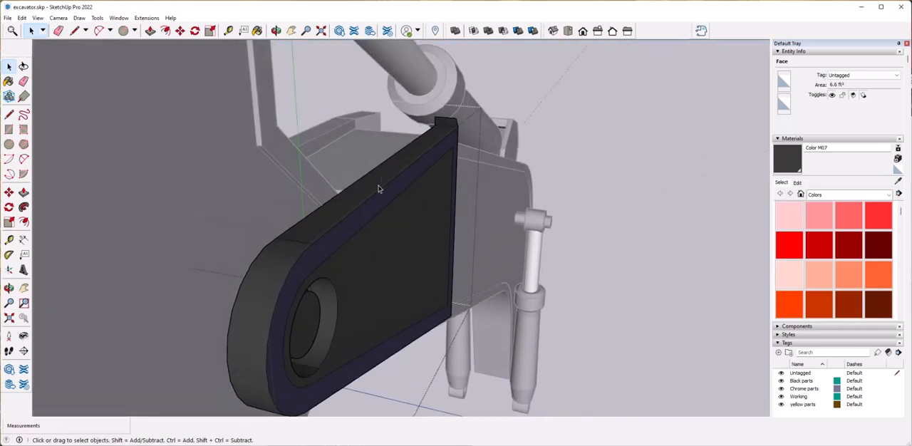
double_click(362, 222)
key(ctrl+z)
click(355, 224)
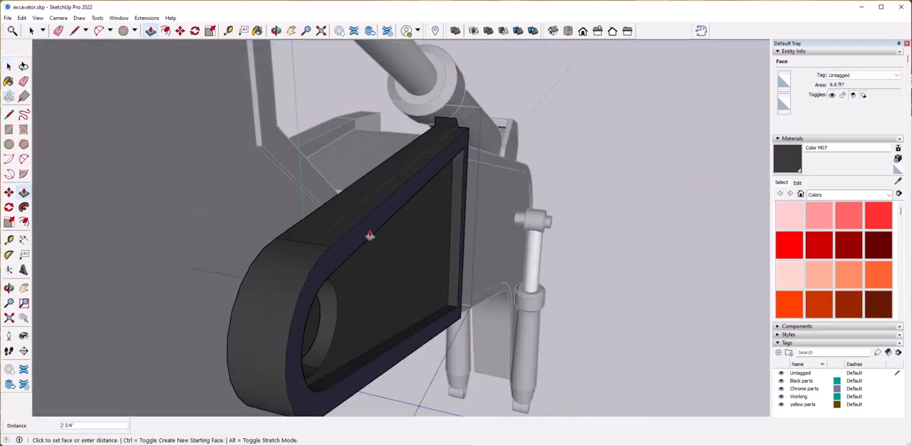
Offset the outline of the bracket's opposite side face inward and Push/Pull its rim outward.
middle_drag(370, 235, 301, 265)
key(space)
click(345, 235)
middle_drag(345, 236, 337, 208)
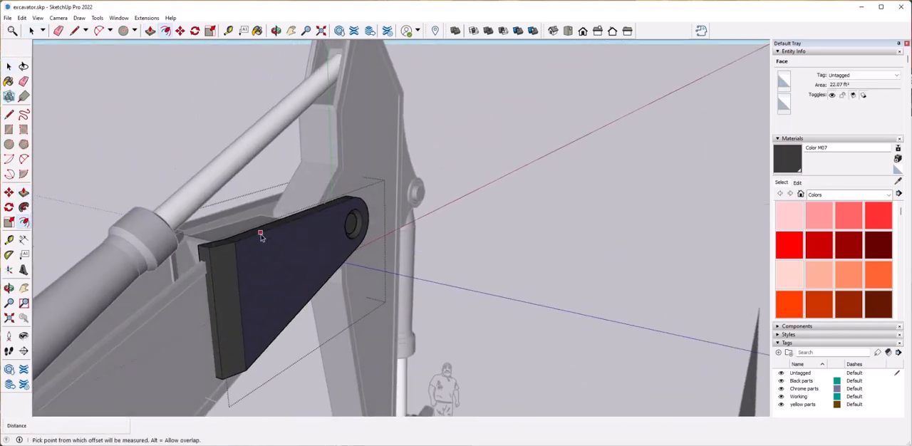
key(Return)
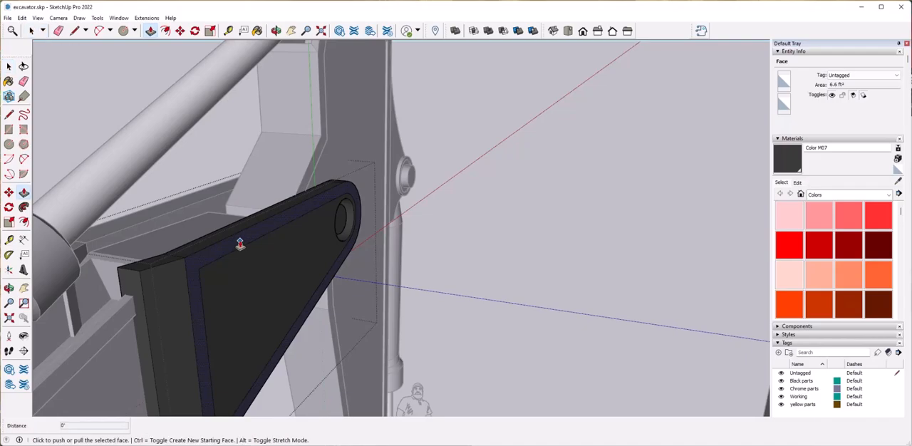
key(Return)
key(space)
click(512, 283)
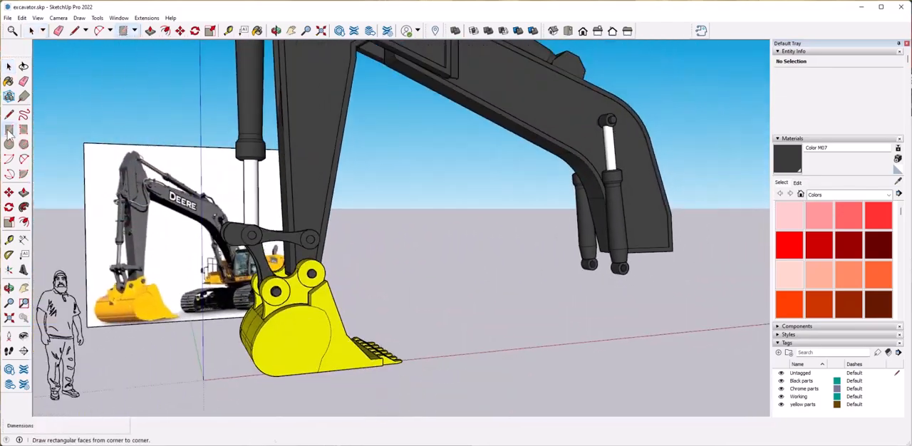
Draw a vertical rectangular face along the red axis under the boom and move the reference photo above it.
click(9, 131)
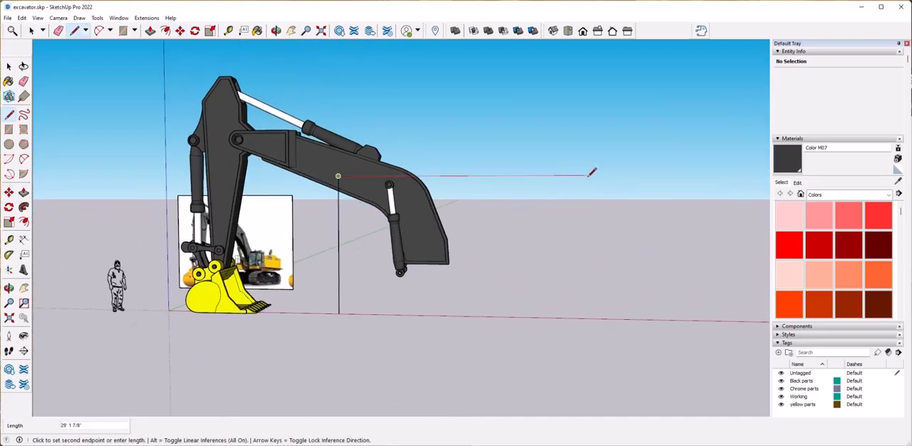
click(352, 311)
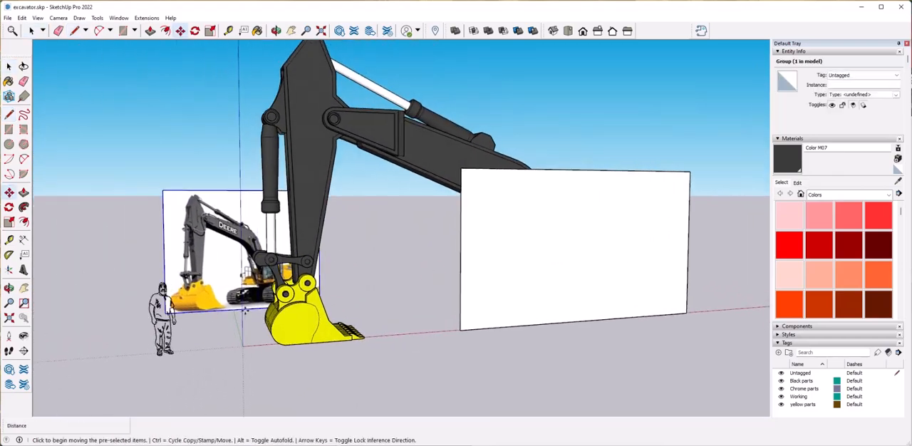
click(244, 311)
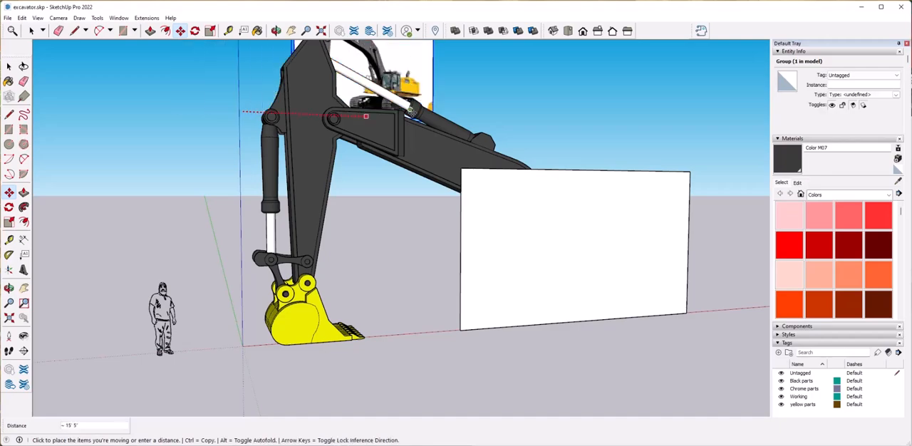
click(611, 107)
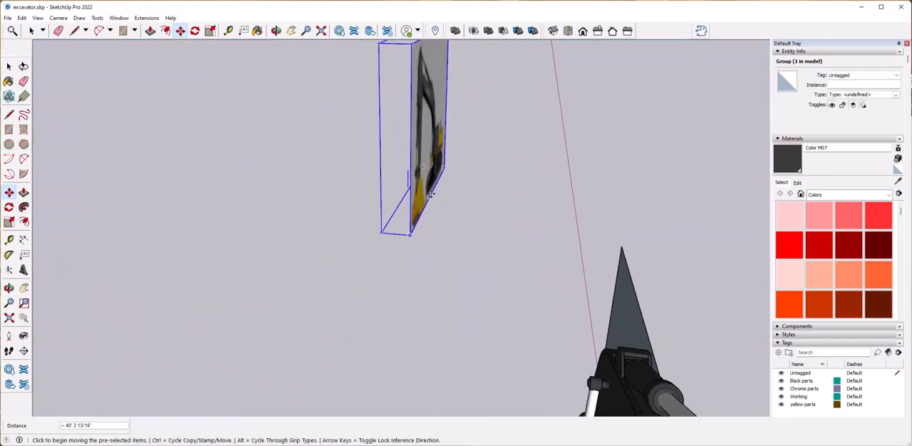
click(434, 195)
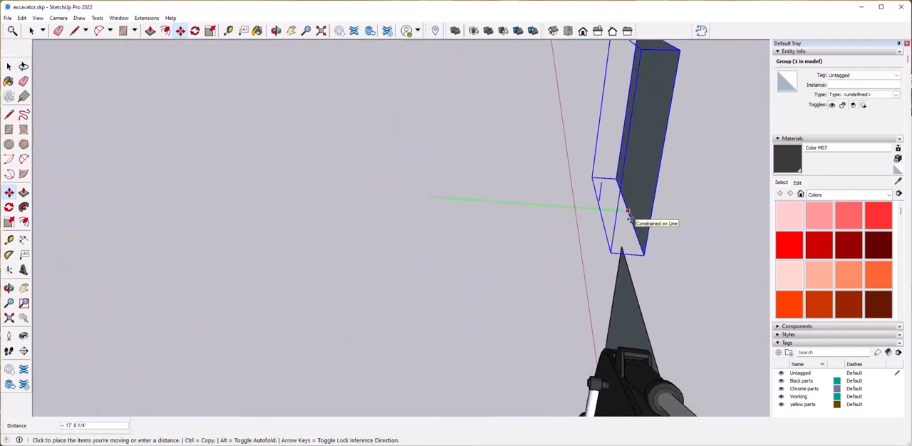
click(706, 296)
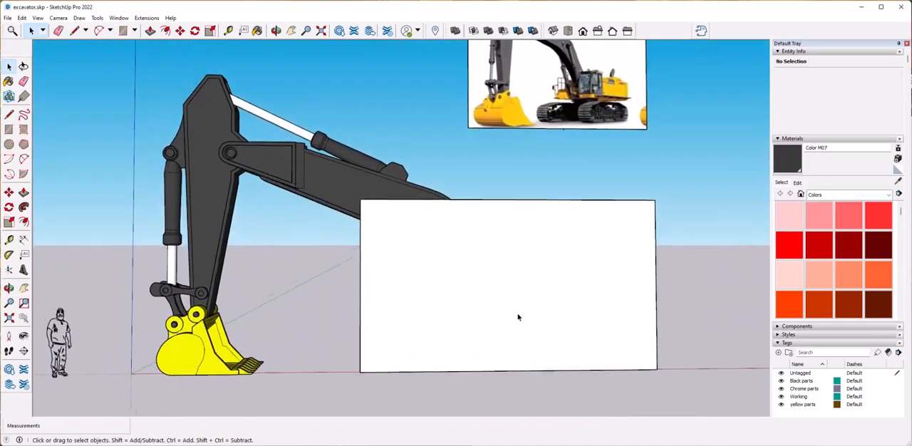
Delete the face of the large vertical rectangle, leaving only its outline.
click(595, 319)
middle_drag(595, 319, 445, 278)
middle_drag(446, 278, 578, 318)
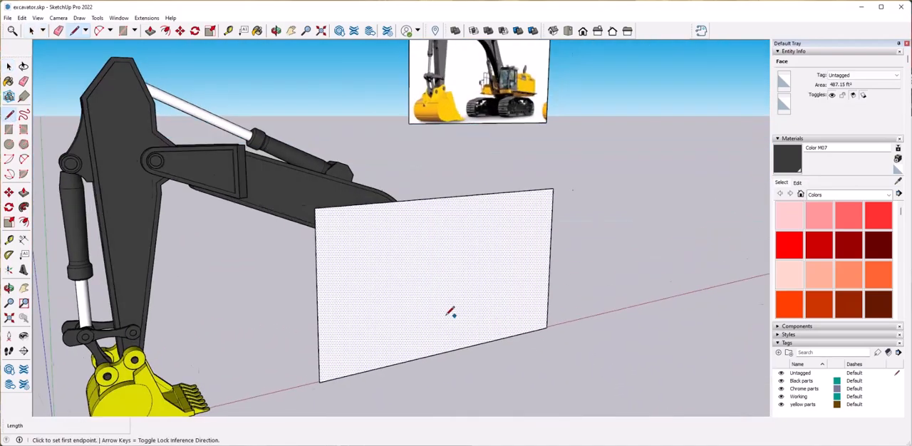
key(space)
key(Delete)
middle_drag(325, 311, 432, 300)
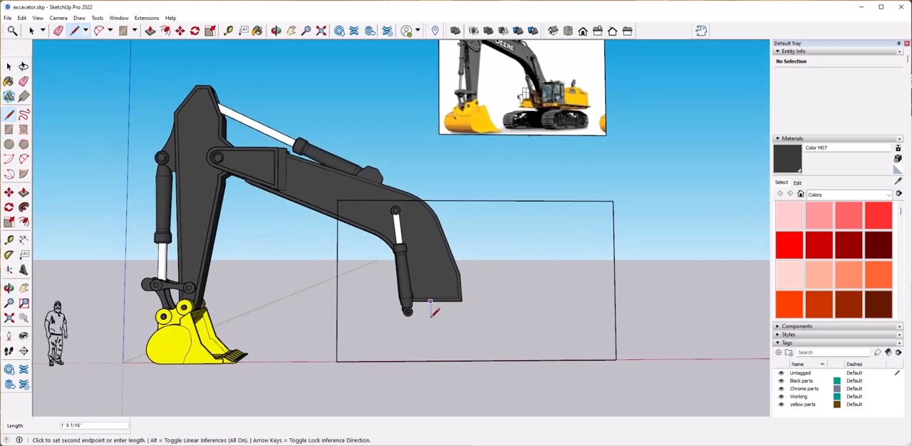
mouse_move(308, 316)
middle_down()
mouse_move(350, 367)
mouse_move(361, 363)
mouse_move(292, 321)
middle_up()
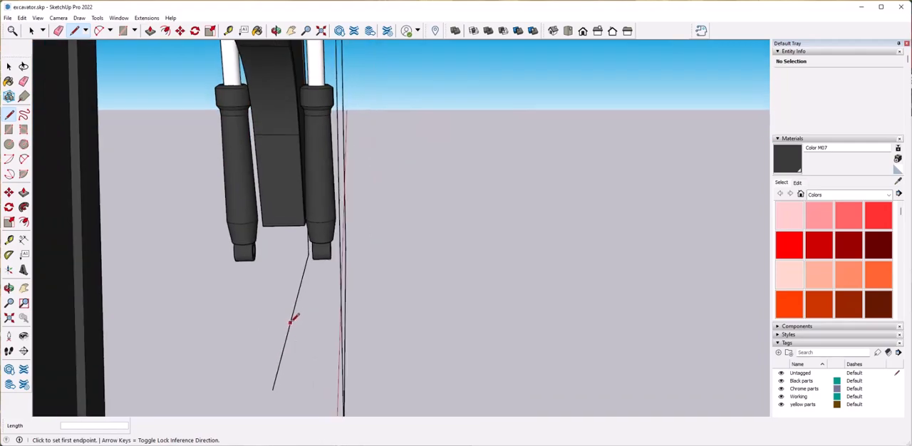
middle_drag(351, 314, 378, 265)
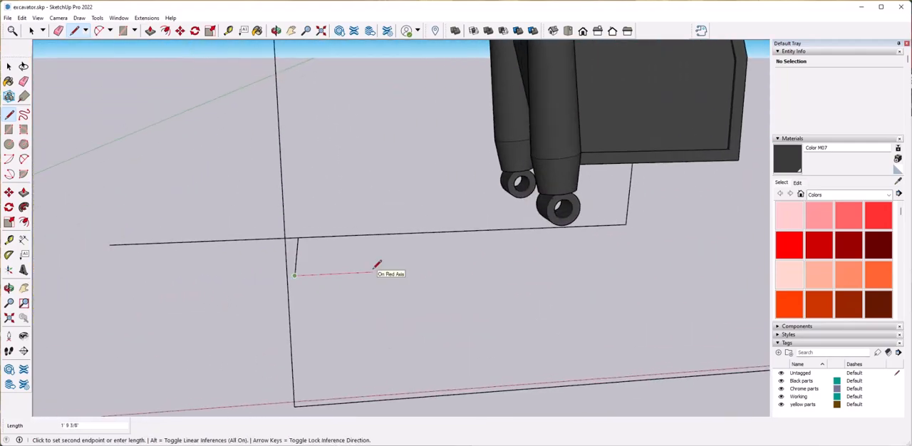
mouse_move(286, 266)
middle_down()
mouse_move(347, 284)
mouse_move(343, 277)
mouse_move(524, 284)
mouse_move(602, 265)
mouse_move(390, 318)
mouse_move(407, 284)
mouse_move(458, 259)
middle_up()
Split the outlined rectangle with a horizontal line below the boom cylinders and erase the stray lines.
click(304, 257)
click(614, 268)
key(e)
drag(460, 235, 463, 245)
mouse_move(396, 253)
middle_down()
mouse_move(452, 257)
mouse_move(451, 239)
middle_up()
Delete the face above the rectangle's horizontal dividing line.
click(422, 144)
mouse_move(570, 249)
middle_down()
mouse_move(438, 259)
mouse_move(421, 218)
middle_up()
scroll(430, 285, up, 3)
middle_drag(434, 283, 446, 224)
key(space)
click(562, 198)
key(Delete)
middle_drag(502, 271, 566, 283)
scroll(502, 273, down, 3)
scroll(502, 273, up, 1)
scroll(356, 342, up, 4)
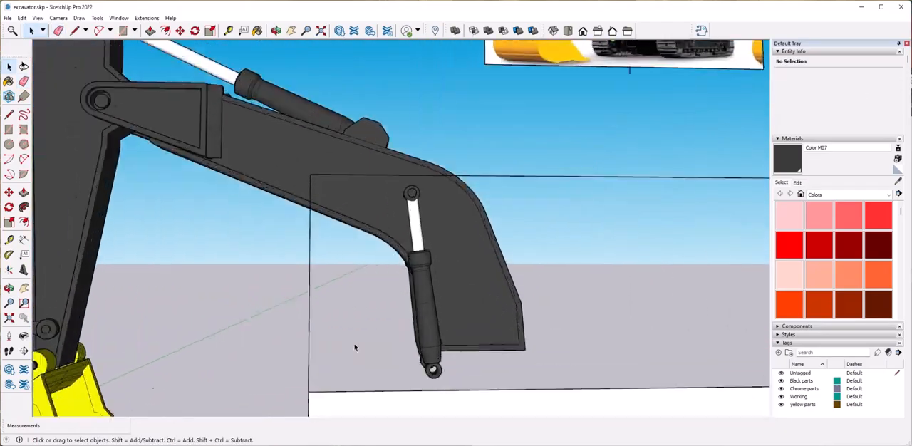
scroll(361, 288, down, 3)
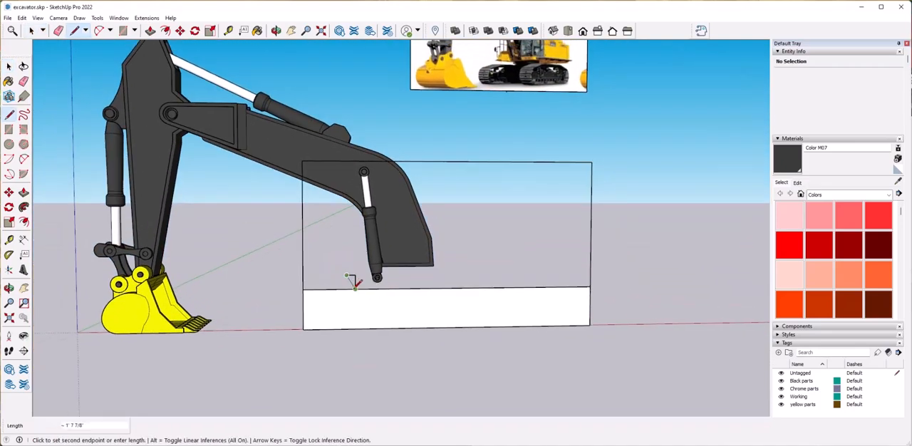
Draw a short slanted line up from the dividing line in front of the boom cylinders and delete the face above.
click(354, 288)
scroll(356, 286, up, 3)
middle_drag(355, 287, 371, 276)
key(space)
click(454, 243)
key(Delete)
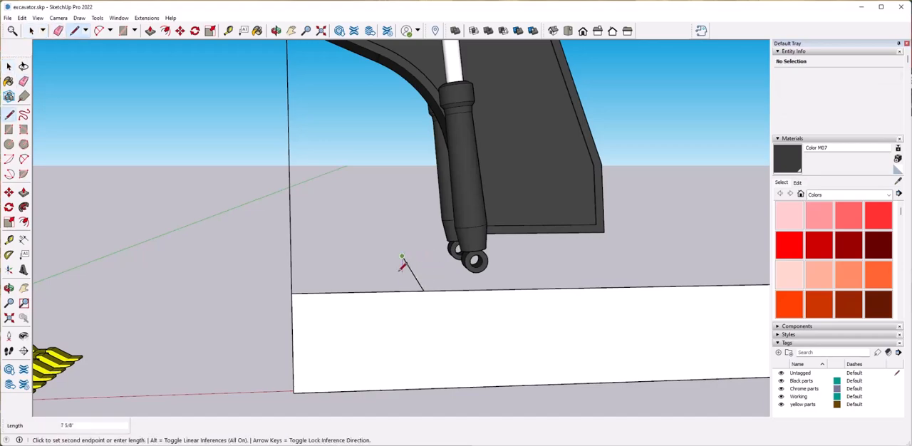
Draw the upper body's stepped profile from the slanted line rearward, passing under the boom and including a raised box with a chamfered rear corner.
scroll(402, 265, down, 5)
click(447, 254)
middle_drag(447, 245, 426, 268)
scroll(418, 262, up, 3)
scroll(414, 263, down, 3)
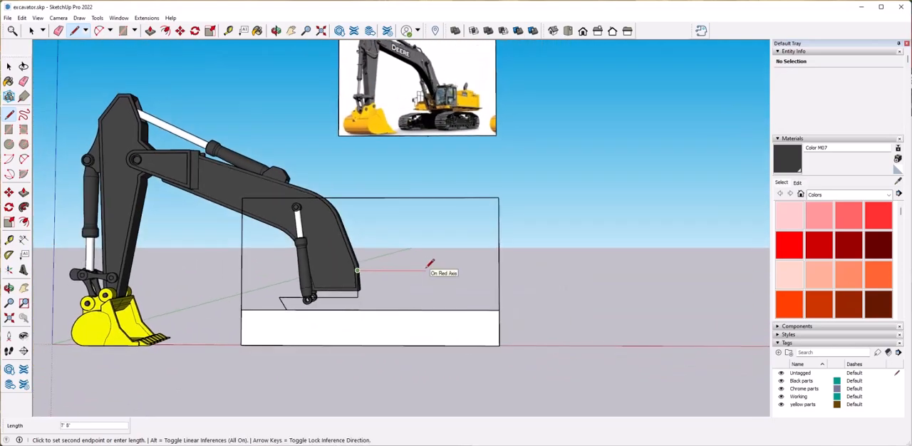
click(469, 257)
scroll(472, 262, up, 4)
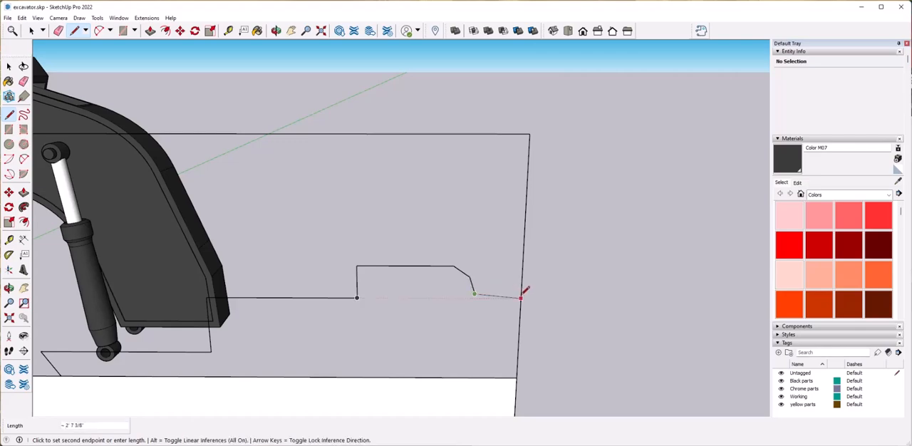
click(521, 298)
Redraw the profile's rear as a short vertical step and a horizontal line to the rectangle's edge, and delete the face above.
middle_drag(521, 298, 477, 288)
scroll(285, 244, up, 4)
mouse_move(342, 257)
middle_down()
mouse_move(359, 265)
mouse_move(381, 247)
mouse_move(367, 242)
middle_up()
scroll(360, 231, up, 2)
click(361, 234)
mouse_move(464, 258)
middle_down()
mouse_move(409, 277)
mouse_move(422, 286)
mouse_move(376, 267)
mouse_move(390, 296)
middle_up()
key(e)
click(383, 288)
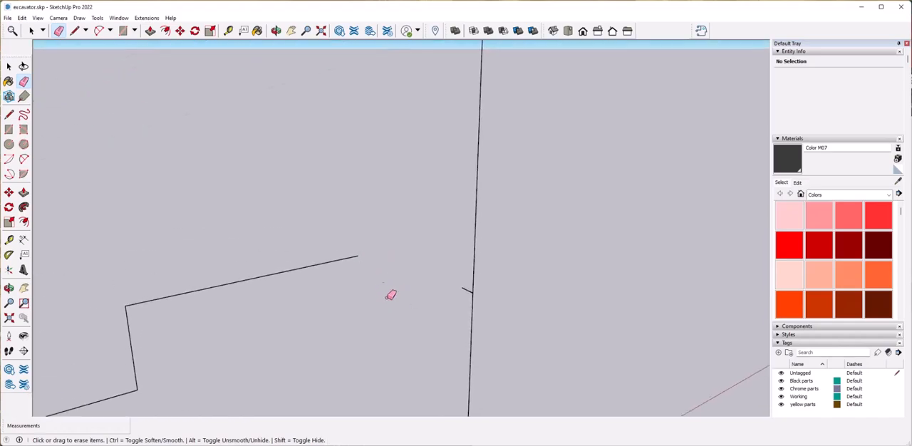
click(473, 261)
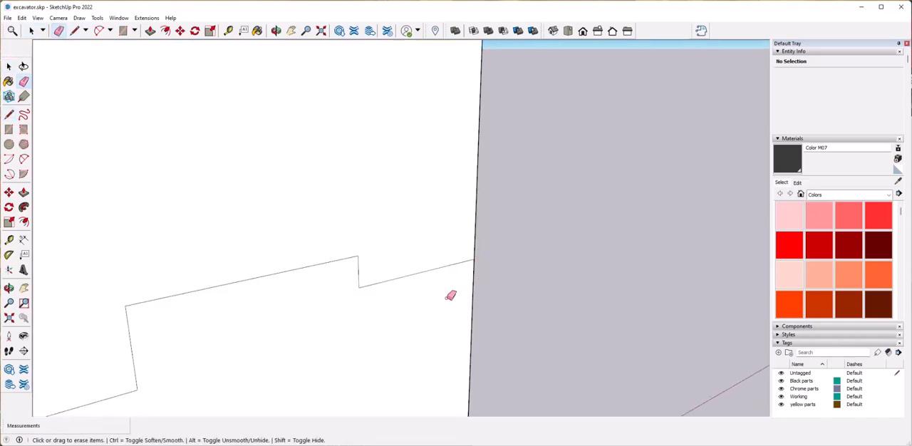
click(425, 229)
key(Delete)
Delete the face below the stepped profile and the leftover dividing-line segment in front of it.
scroll(449, 303, down, 5)
middle_drag(448, 304, 481, 320)
click(410, 336)
scroll(480, 320, up, 2)
scroll(480, 320, down, 3)
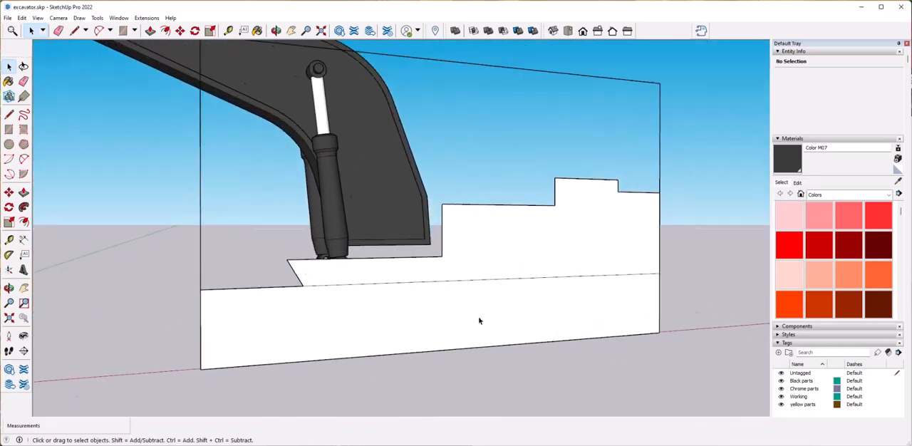
scroll(306, 301, down, 2)
click(311, 284)
key(Delete)
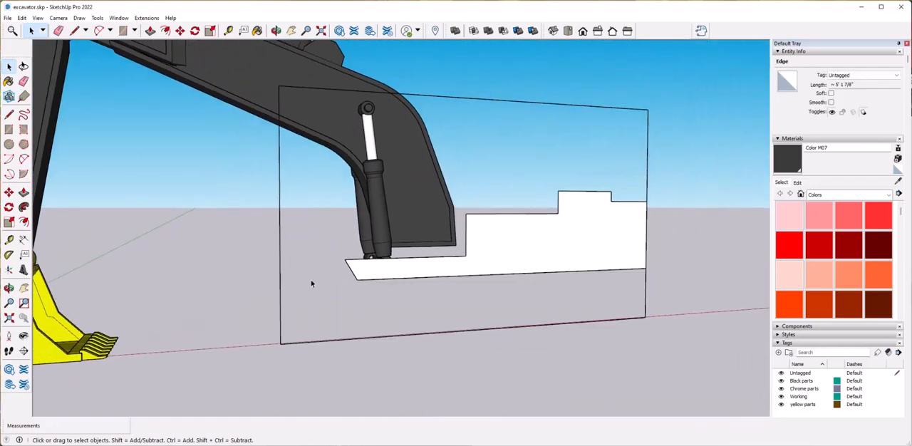
scroll(525, 292, down, 1)
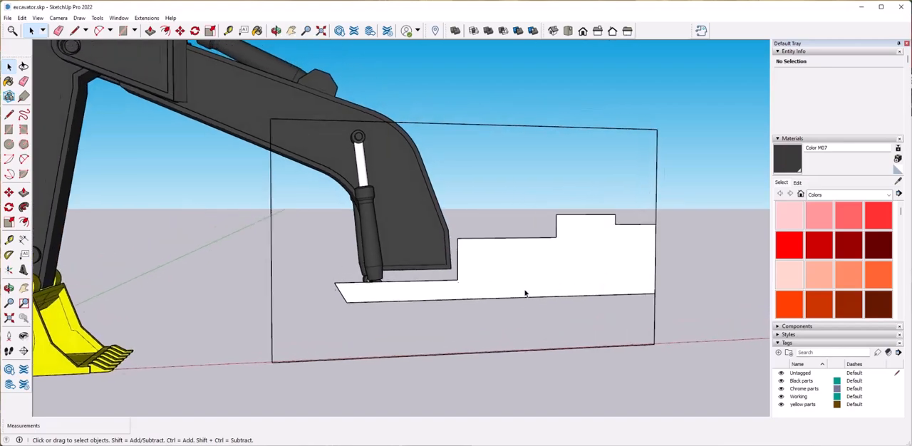
Outline a tall front panel with a horizontal and a vertical line inside the rectangle, and delete the face behind it.
middle_drag(525, 291, 515, 292)
scroll(300, 318, up, 2)
middle_drag(299, 318, 290, 290)
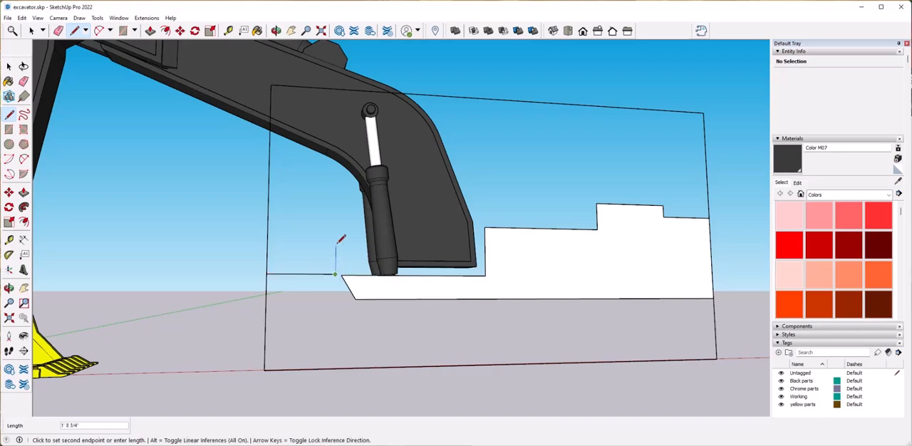
click(338, 89)
click(487, 178)
key(Delete)
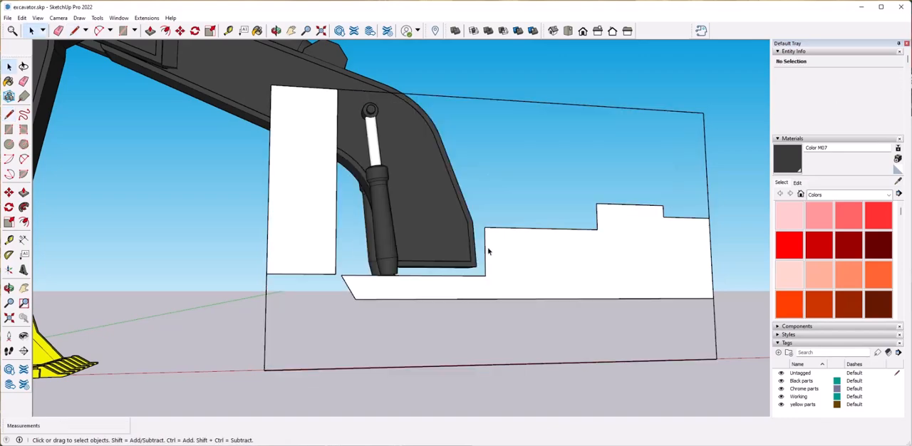
Copy the stepped upper-body profile face sideways, parallel to the original.
scroll(422, 319, down, 4)
mouse_move(421, 316)
middle_down()
mouse_move(407, 308)
mouse_move(464, 319)
mouse_move(440, 318)
mouse_move(474, 308)
middle_up()
scroll(408, 310, up, 3)
click(465, 318)
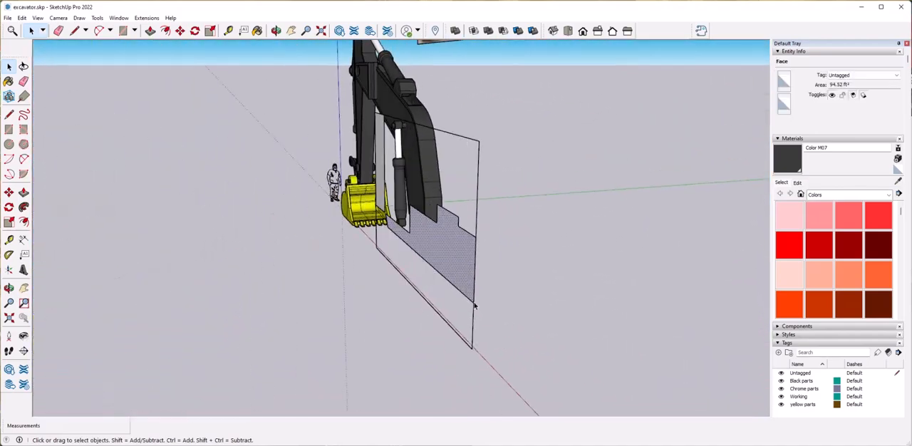
middle_drag(385, 318, 248, 322)
click(226, 319)
Move the scale figure from beside the bucket to the low front part of the original upper-body profile.
key(space)
mouse_move(445, 319)
middle_down()
mouse_move(448, 346)
mouse_move(285, 338)
mouse_move(171, 352)
middle_up()
click(169, 352)
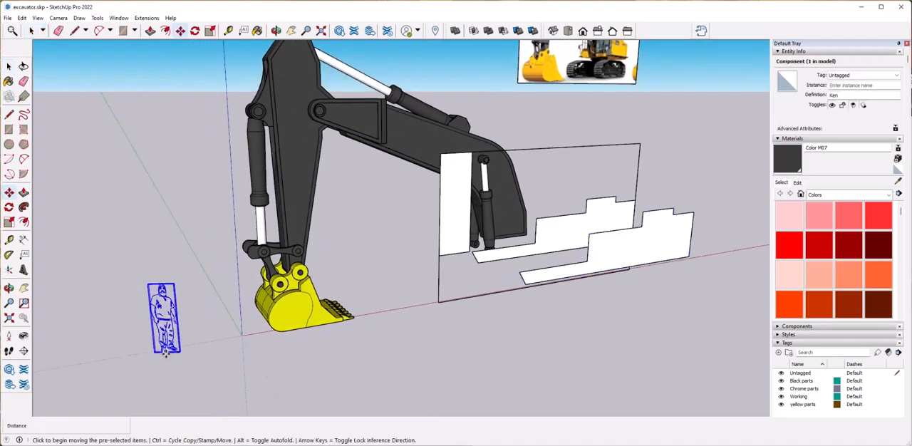
click(165, 352)
scroll(528, 281, up, 6)
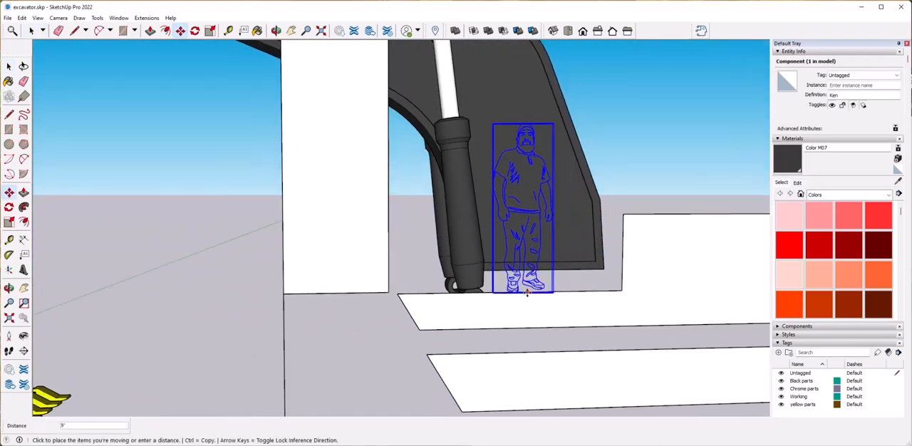
click(510, 207)
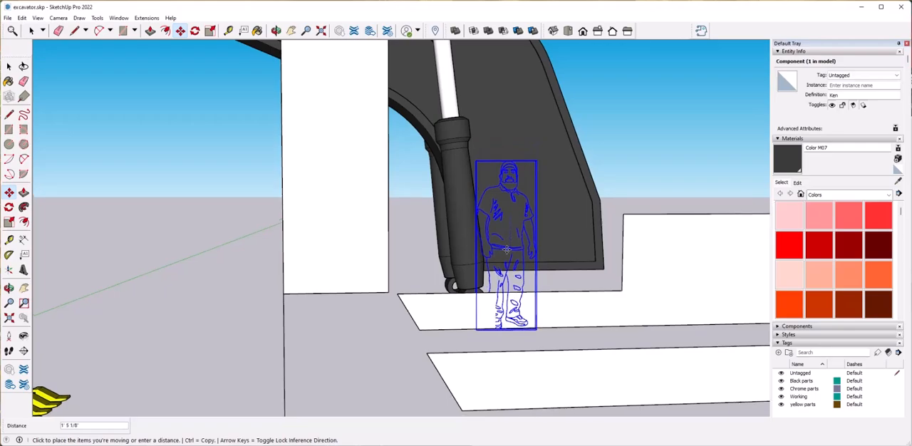
Shift the scale figure a little sideways so it stands clear of the boom cylinder at the profile's front.
scroll(499, 250, down, 4)
middle_drag(494, 276, 457, 308)
key(space)
click(348, 342)
scroll(348, 342, down, 3)
middle_drag(357, 340, 319, 357)
scroll(319, 357, up, 3)
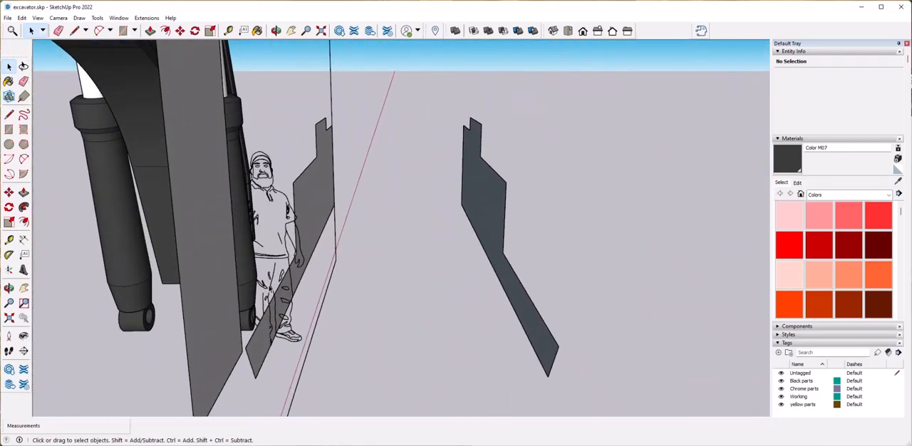
click(277, 351)
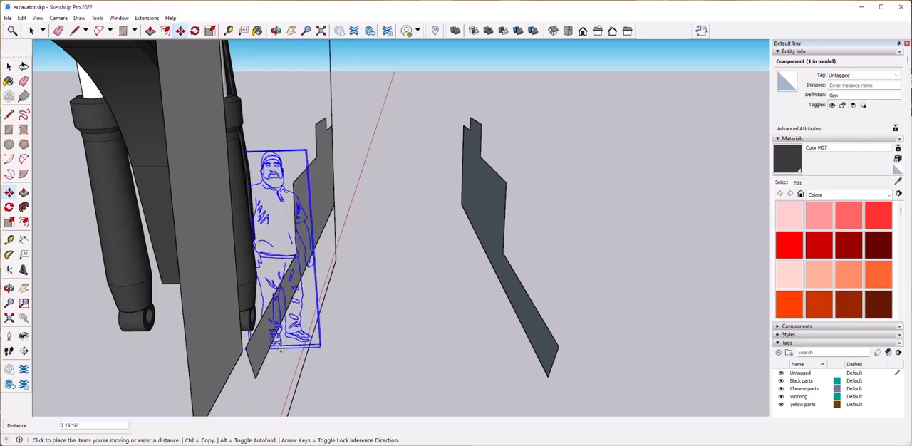
click(328, 350)
key(space)
click(364, 350)
Move the copied stepped profile face along the green axis about 5' 6" toward the original.
click(304, 298)
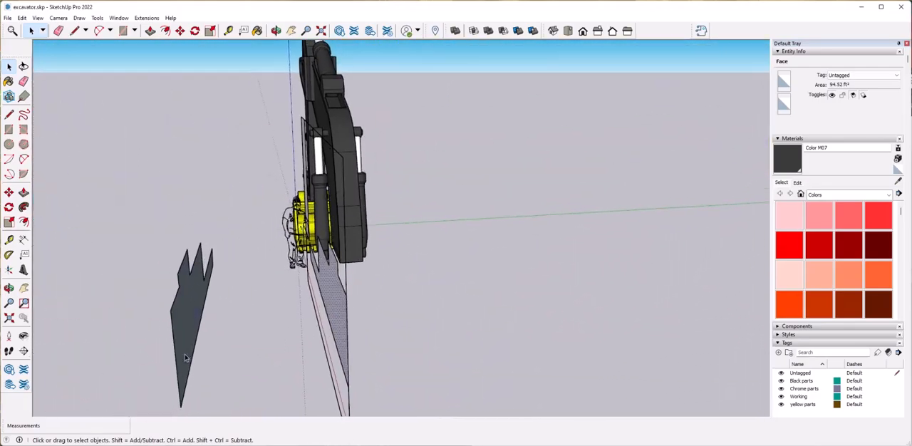
click(185, 355)
key(m)
click(199, 362)
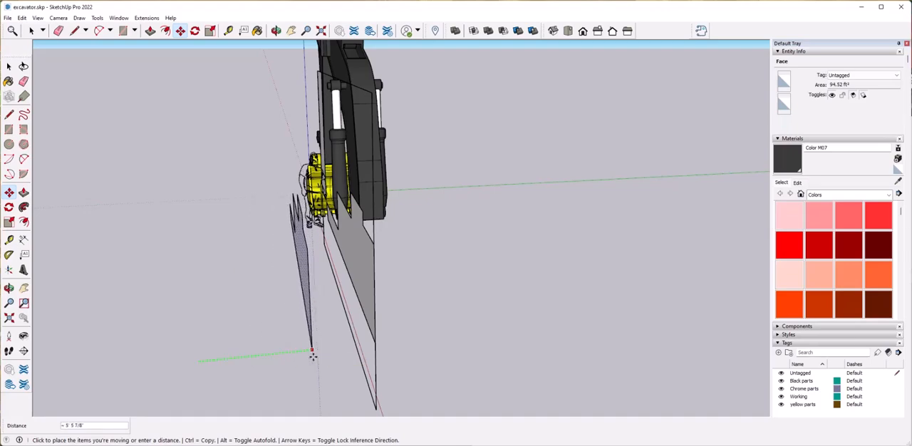
click(314, 352)
key(space)
Delete the original stepped profile face inside the reference rectangle, keeping the offset copy.
click(368, 262)
key(m)
key(space)
click(502, 250)
mouse_move(546, 262)
middle_down()
mouse_move(479, 322)
mouse_move(464, 313)
mouse_move(462, 292)
mouse_move(435, 307)
mouse_move(312, 273)
mouse_move(420, 305)
middle_up()
scroll(420, 305, up, 5)
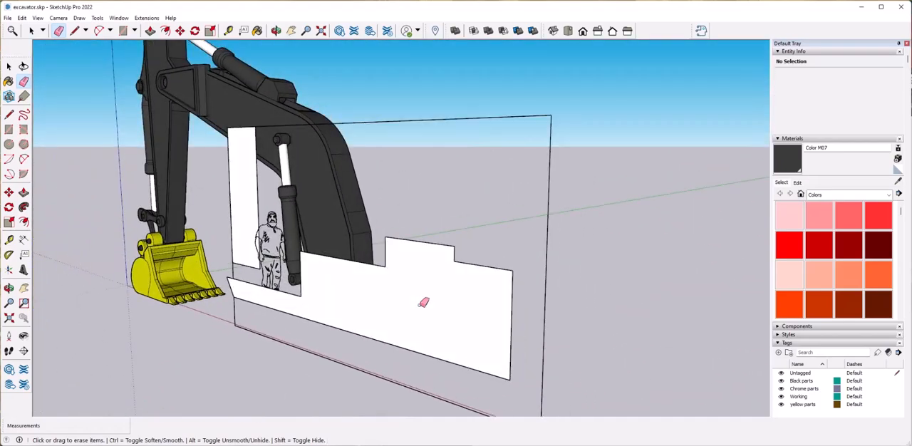
Extrude the copied stepped profile 3' 7 1/8" with Push/Pull.
middle_drag(366, 333, 271, 343)
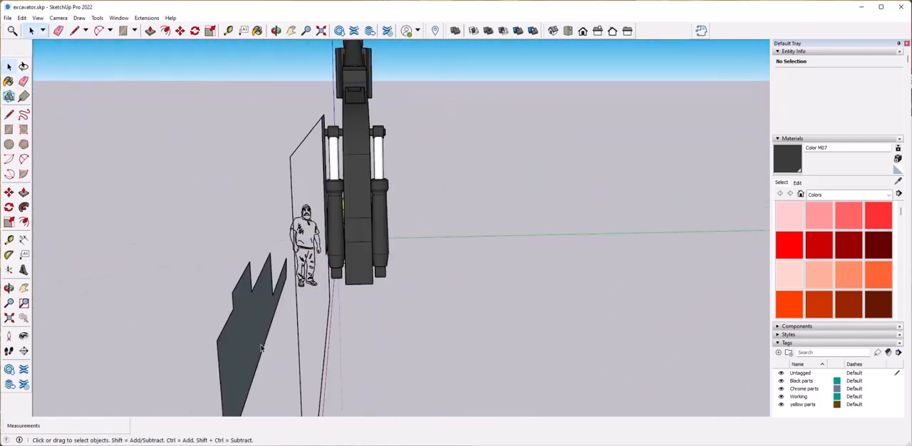
click(247, 352)
key(p)
click(248, 351)
middle_drag(265, 310, 331, 329)
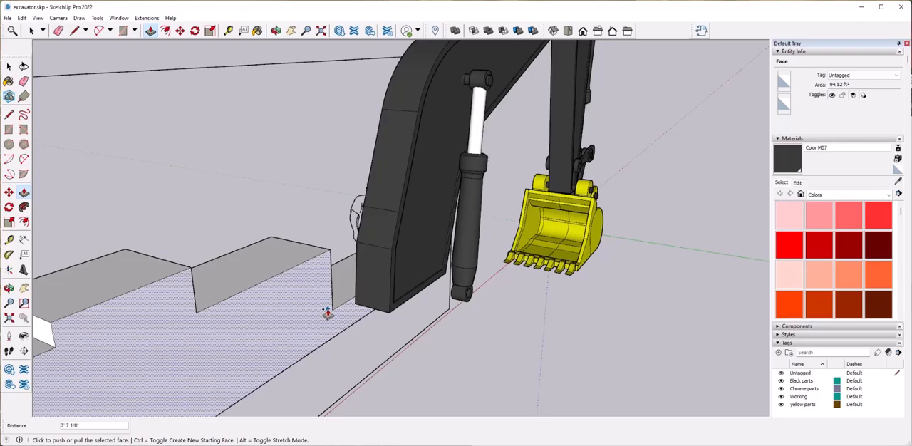
Extend the stepped upper body by another 8' 5/8" with Push/Pull.
click(333, 338)
key(space)
middle_drag(311, 344, 432, 346)
click(326, 287)
click(322, 288)
click(426, 297)
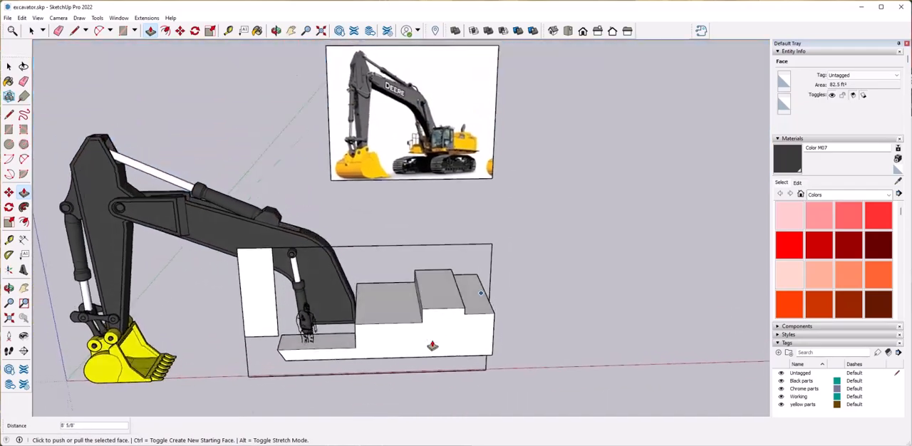
key(space)
click(586, 297)
Create a tag named Ref and assign the scale figure to it.
click(302, 275)
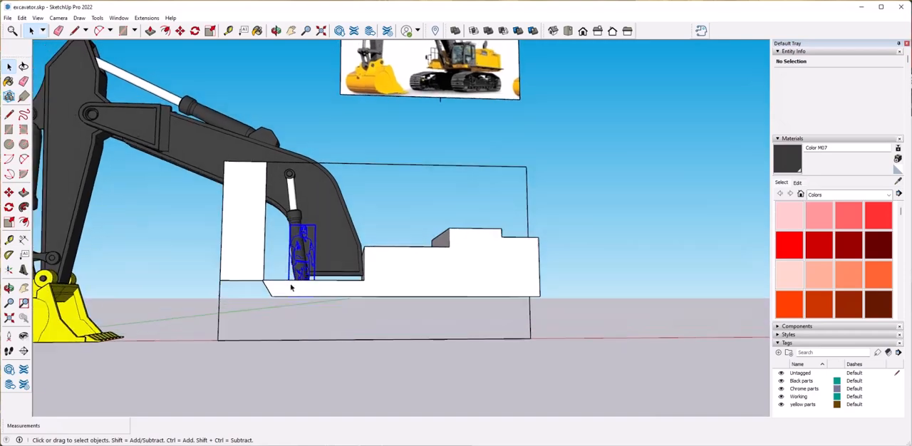
click(863, 76)
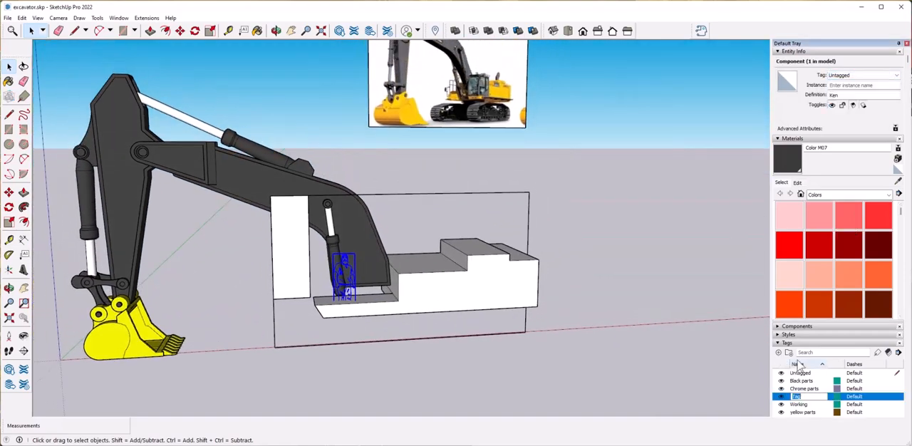
click(716, 232)
click(483, 287)
click(377, 261)
click(739, 214)
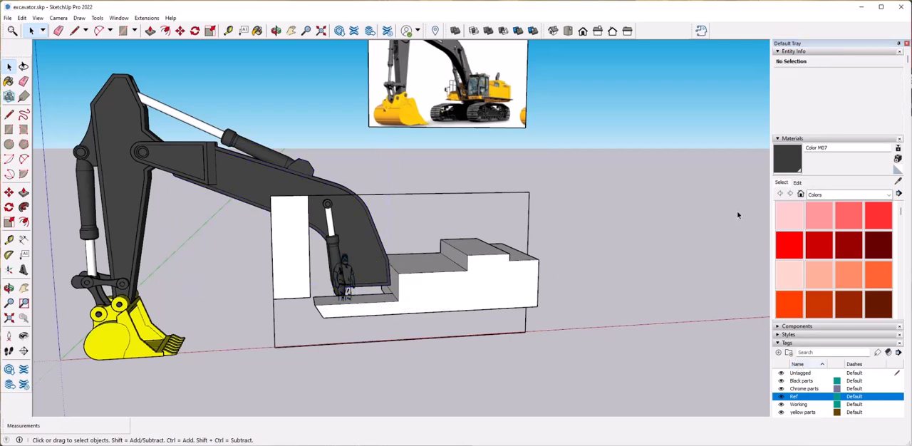
Hide the Black parts and Ref tags.
click(781, 381)
click(782, 397)
middle_drag(520, 303, 486, 266)
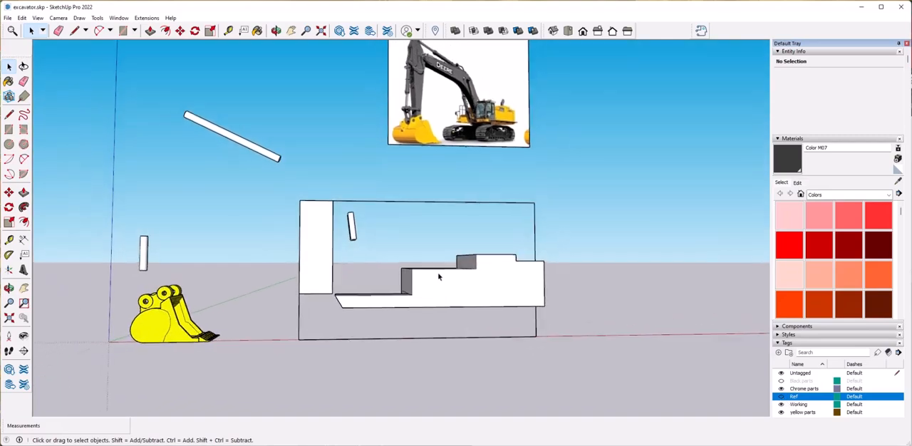
Group the whole stepped upper-body solid and assign the group to the yellow parts tag.
drag(560, 326, 557, 327)
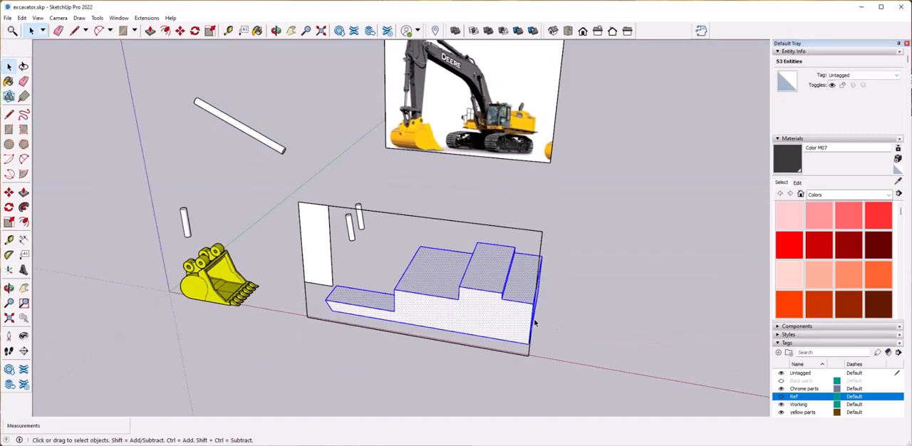
right_click(507, 320)
click(549, 245)
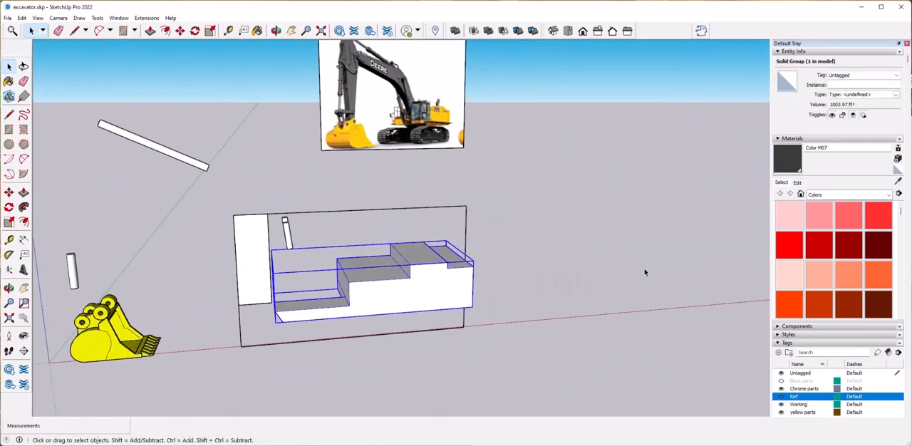
click(866, 76)
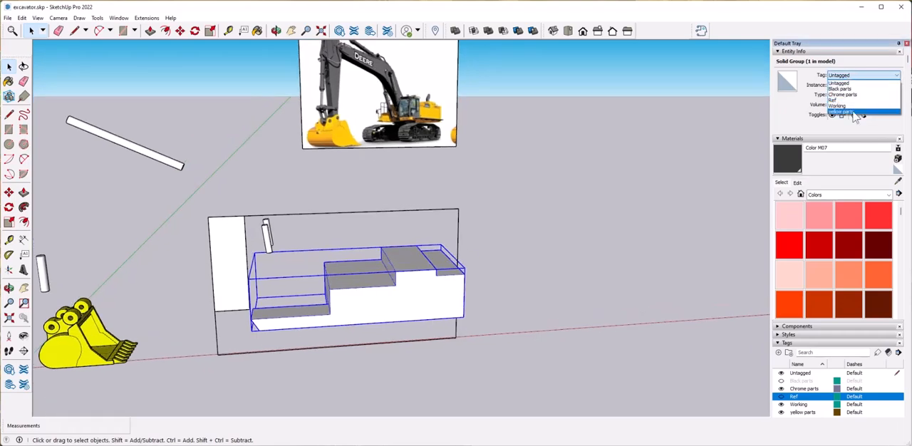
click(855, 112)
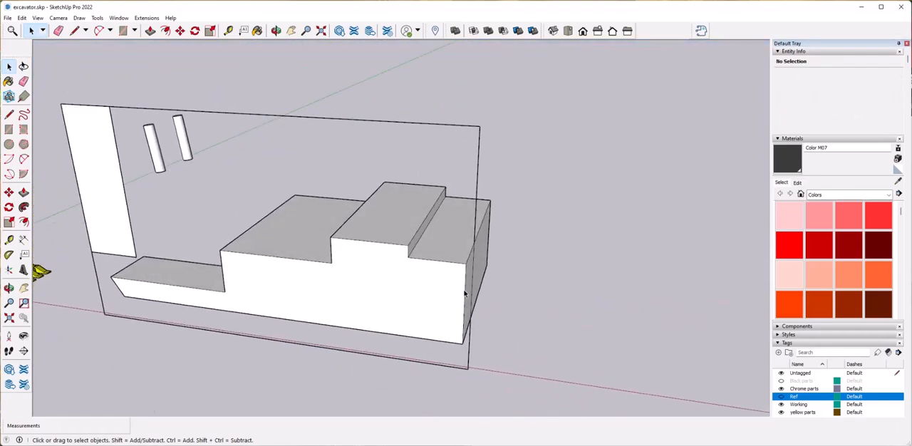
Erase the reference rectangle's leftover edges around the upper body, keeping the tall front panel.
double_click(487, 251)
key(Escape)
scroll(427, 291, down, 2)
middle_drag(427, 290, 525, 227)
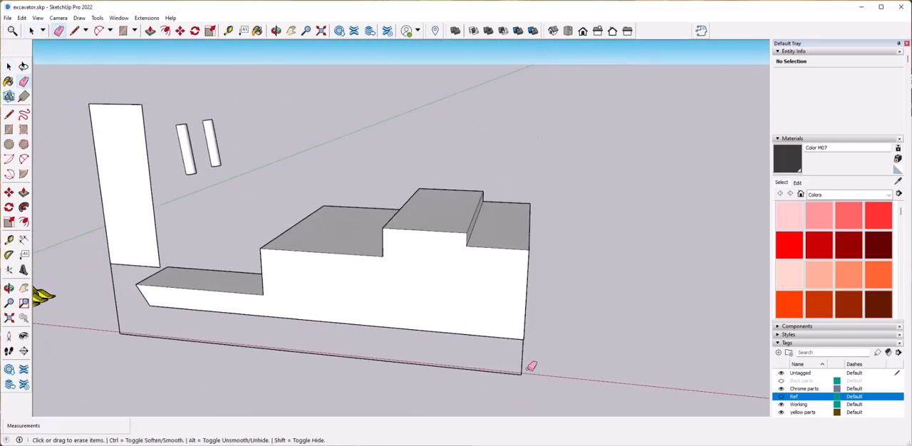
mouse_move(151, 330)
middle_down()
mouse_move(562, 198)
mouse_move(532, 228)
mouse_move(407, 307)
middle_up()
key(space)
click(411, 316)
click(411, 317)
click(407, 315)
key(Delete)
key(Escape)
Draw a rectangle of about 3' 5 5/16" by 11' 7 3/4" over the top of the body's low rear step.
middle_drag(467, 287, 235, 313)
double_click(475, 321)
key(Escape)
click(399, 322)
scroll(399, 321, up, 1)
middle_drag(420, 289, 330, 327)
click(291, 224)
key(r)
scroll(332, 313, up, 3)
click(328, 327)
middle_drag(444, 241, 427, 261)
click(518, 199)
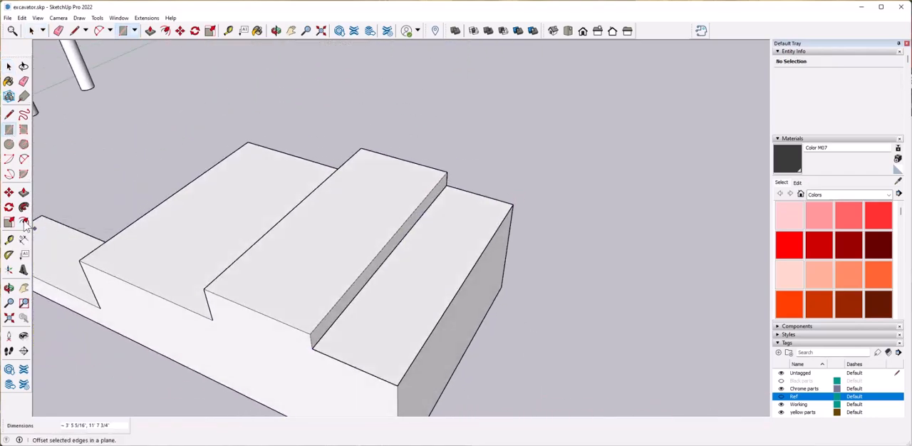
Try to round an outer corner of the rear step's top rectangle with a two-point arc.
click(23, 160)
middle_drag(384, 335, 426, 347)
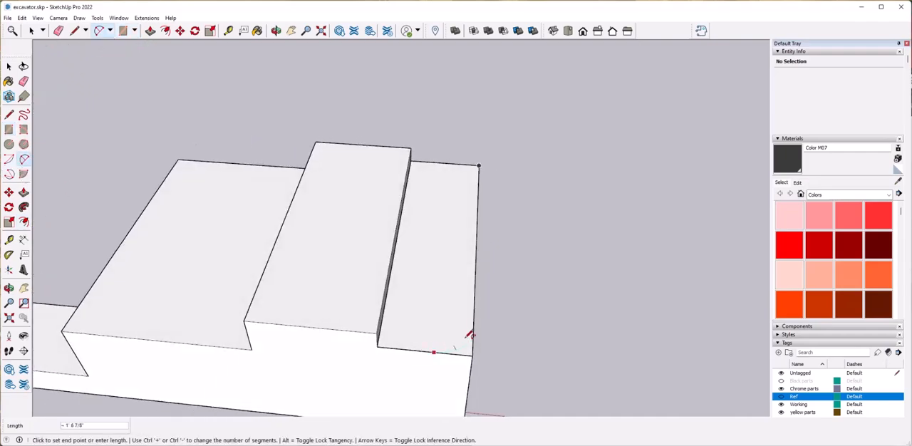
click(472, 326)
click(479, 167)
middle_drag(491, 185, 369, 309)
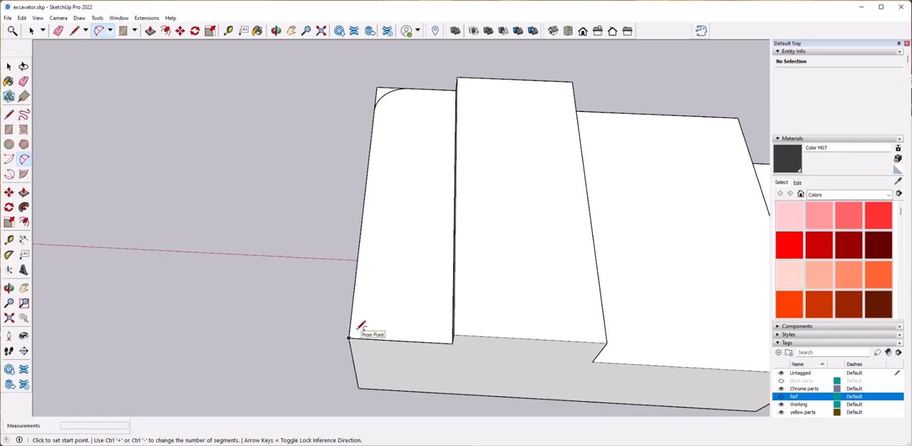
key(space)
click(361, 333)
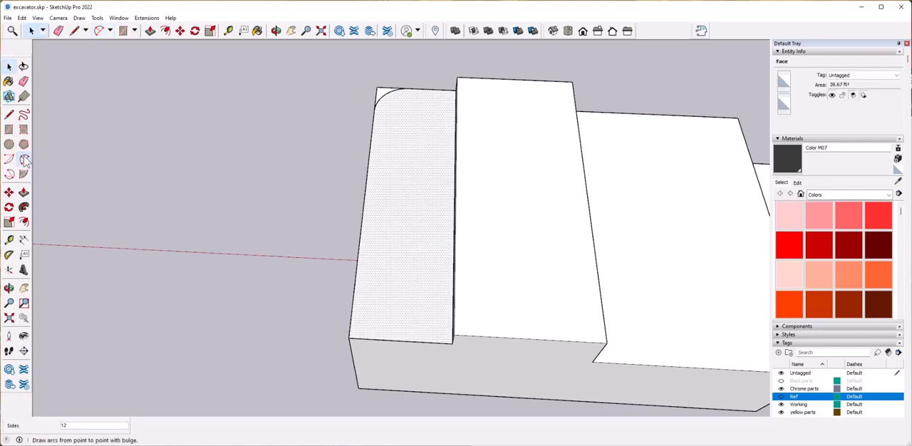
click(360, 322)
scroll(361, 324, up, 3)
scroll(267, 366, down, 5)
middle_drag(266, 366, 510, 264)
click(360, 364)
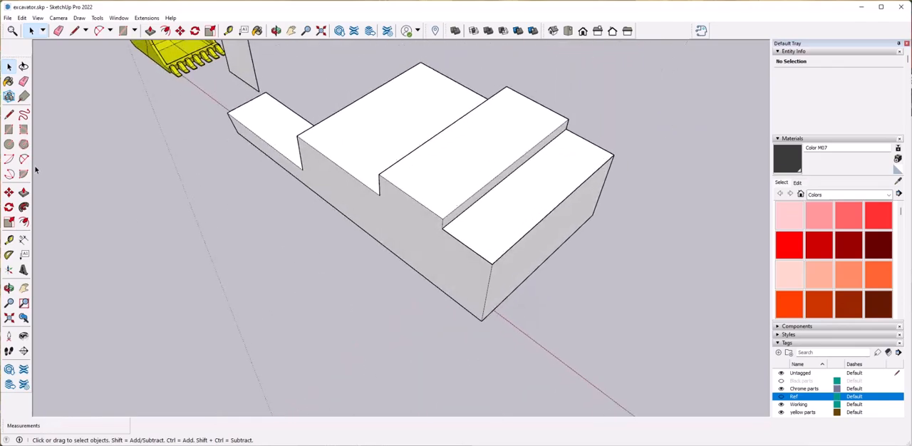
Try a larger rounding arc on the rear step's near outer corner and start one at the opposite corner.
click(24, 159)
scroll(492, 248, up, 3)
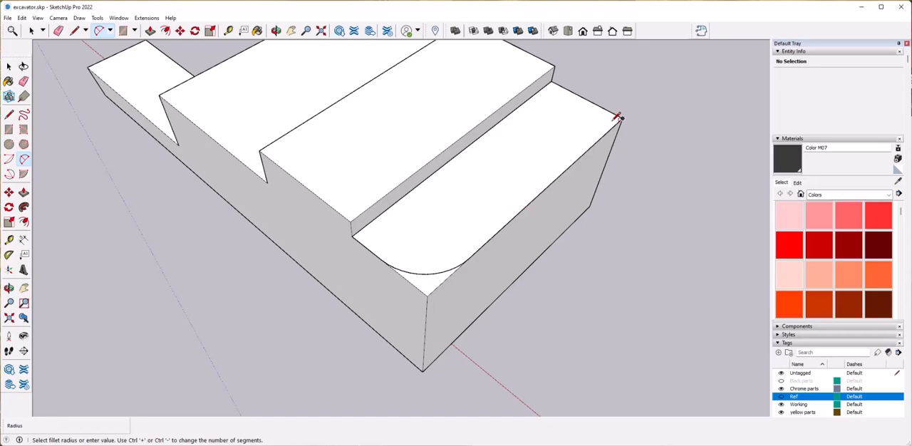
scroll(619, 118, up, 5)
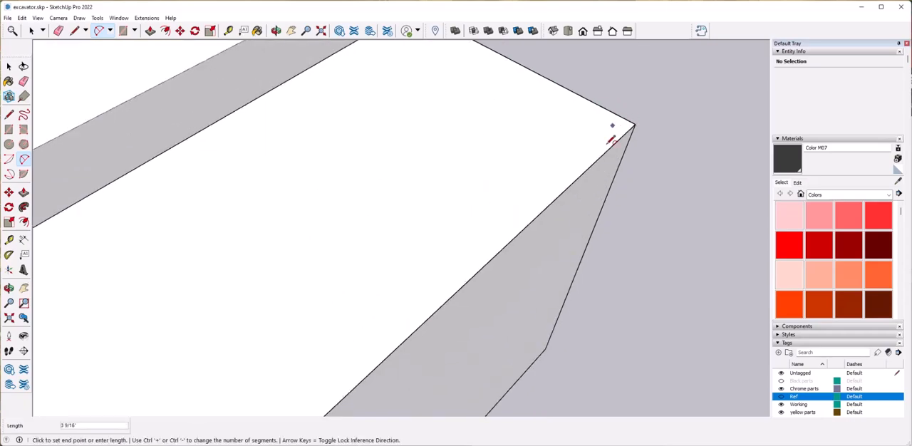
scroll(616, 238, down, 6)
click(264, 365)
middle_drag(265, 365, 327, 343)
double_click(327, 343)
Draw a larger rectangular outline level with the rear step, extending past its side and rear, and clear the arc inside.
click(314, 298)
middle_drag(378, 285, 442, 267)
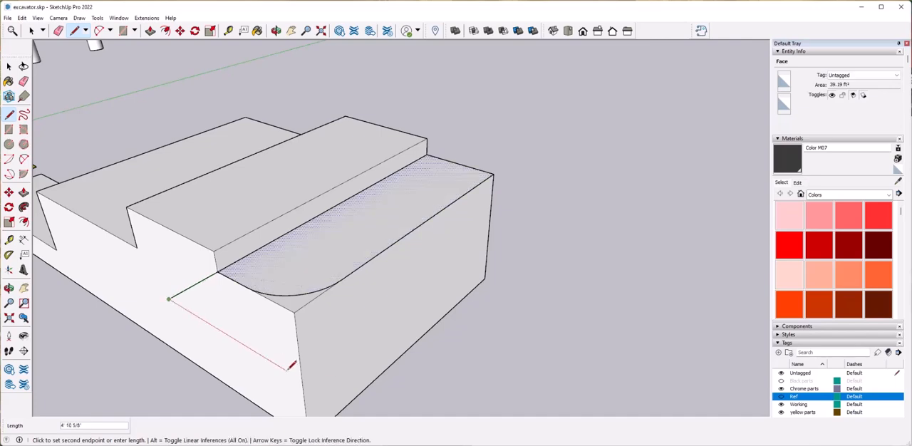
scroll(339, 389, down, 1)
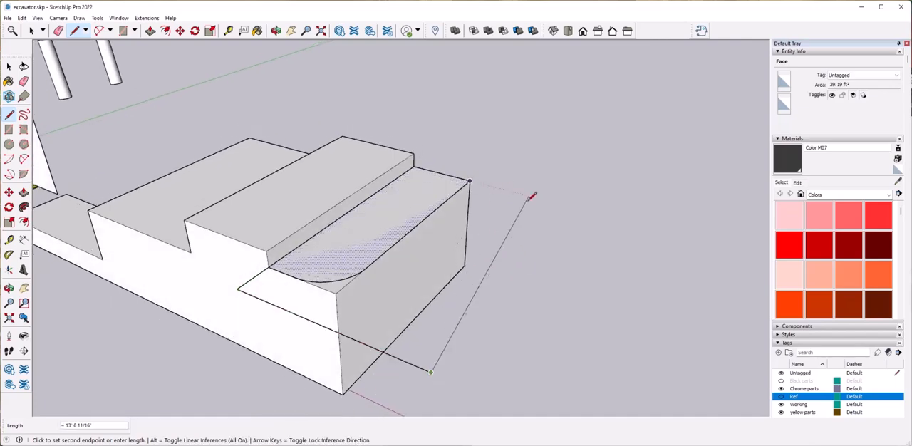
click(470, 181)
key(space)
click(332, 282)
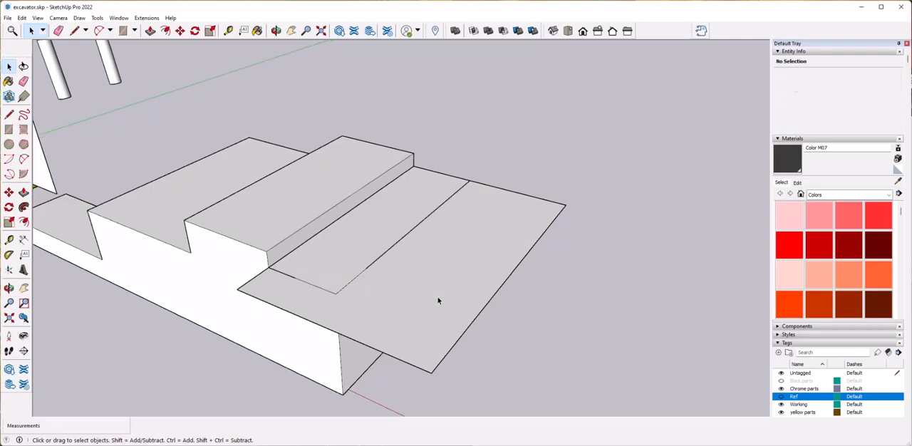
Move the large flat face straight up about 2' above the rear step.
scroll(438, 300, down, 1)
middle_drag(438, 302, 425, 281)
scroll(449, 289, down, 1)
click(473, 297)
middle_drag(474, 300, 555, 278)
key(m)
click(555, 272)
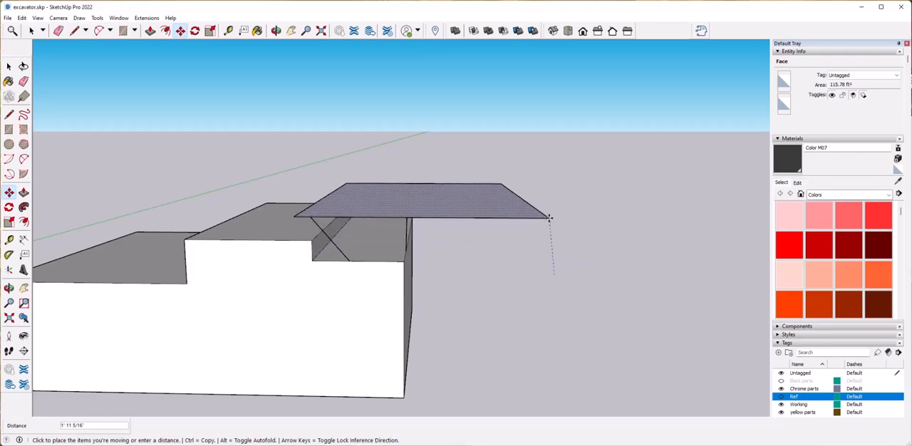
click(554, 211)
key(space)
Delete the stray geometry left between the raised face and the rear step.
middle_drag(445, 291, 433, 255)
scroll(428, 255, up, 2)
key(Delete)
middle_drag(496, 308, 434, 295)
key(m)
Draw lines from the rear step's corner up to the raised face and trace the step's footprint on it, 11' 7 3/4" long.
key(l)
middle_drag(497, 365, 586, 306)
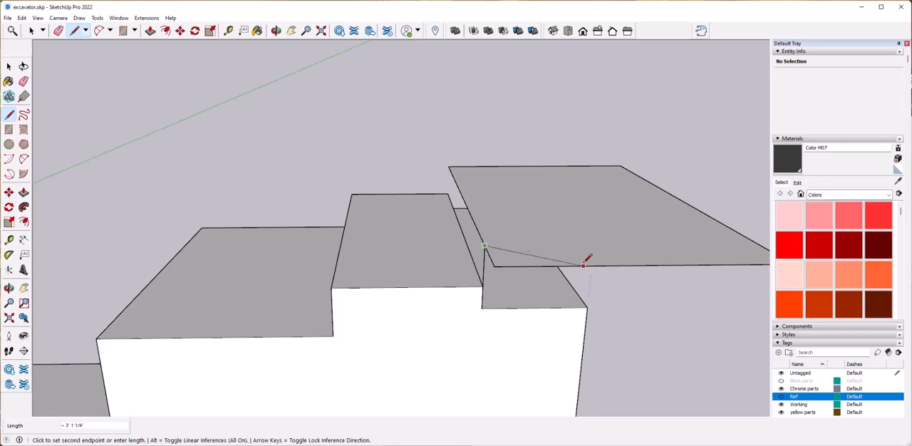
middle_drag(592, 241, 442, 334)
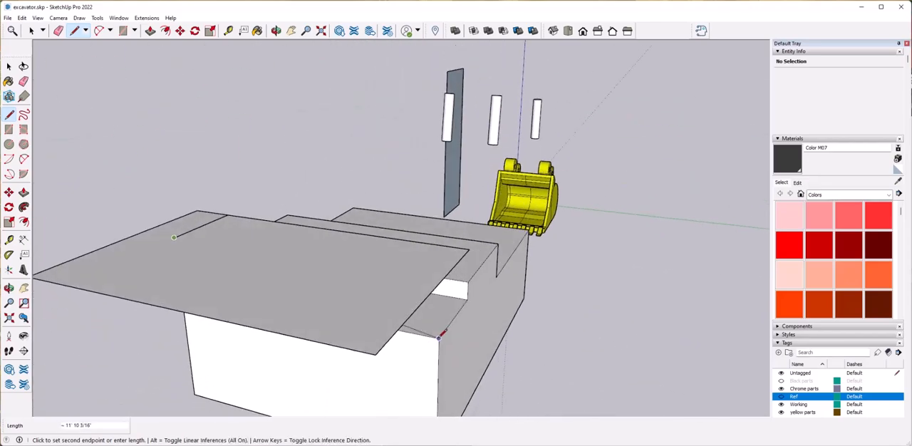
click(441, 280)
middle_drag(440, 280, 509, 347)
scroll(509, 346, up, 4)
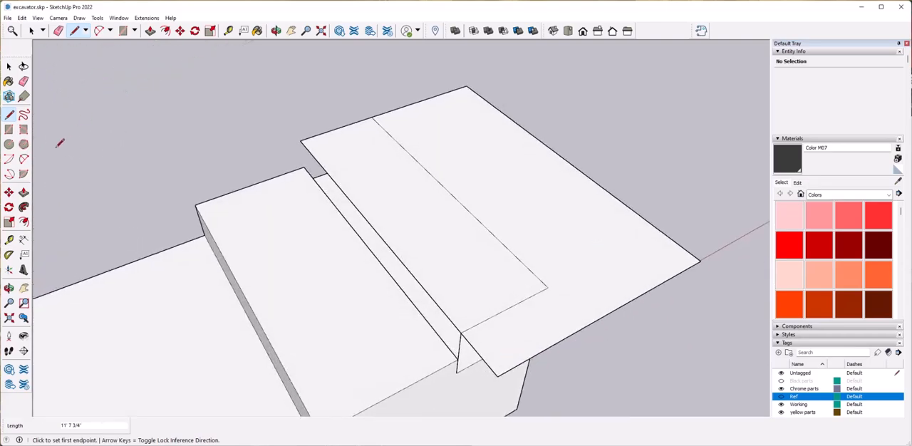
Try rounding both rear corners of the traced footprint with tangent arcs and draw a line across it from the arc's end.
click(24, 159)
click(506, 308)
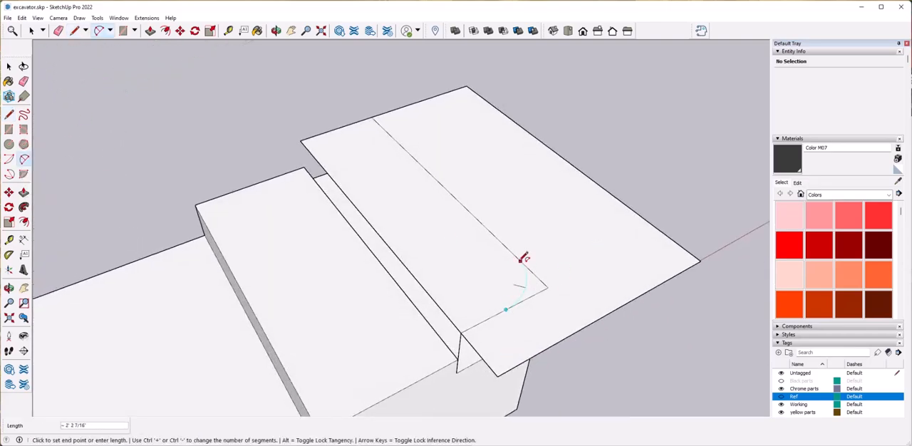
click(521, 252)
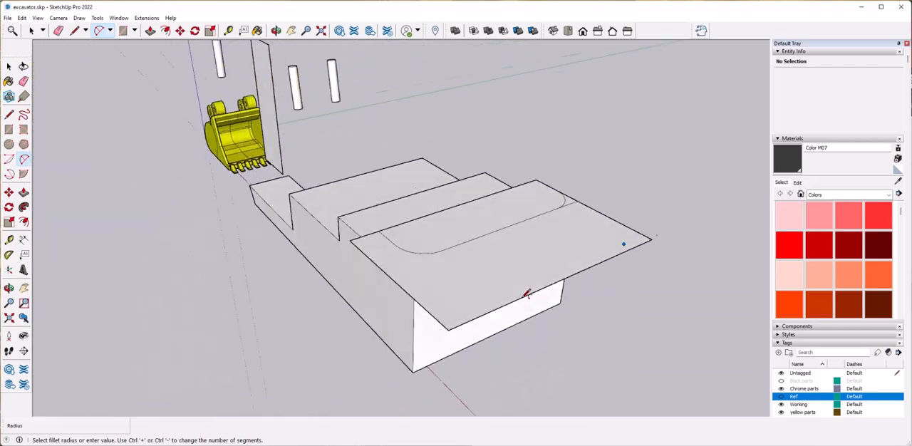
key(l)
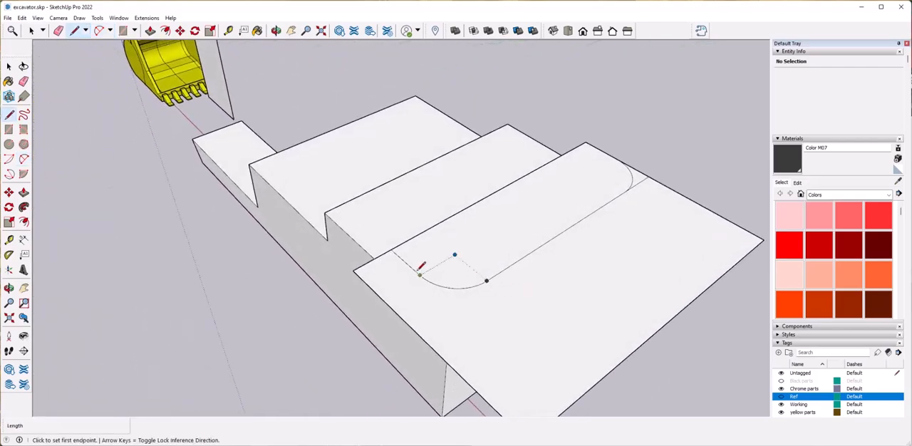
click(420, 275)
click(617, 158)
key(space)
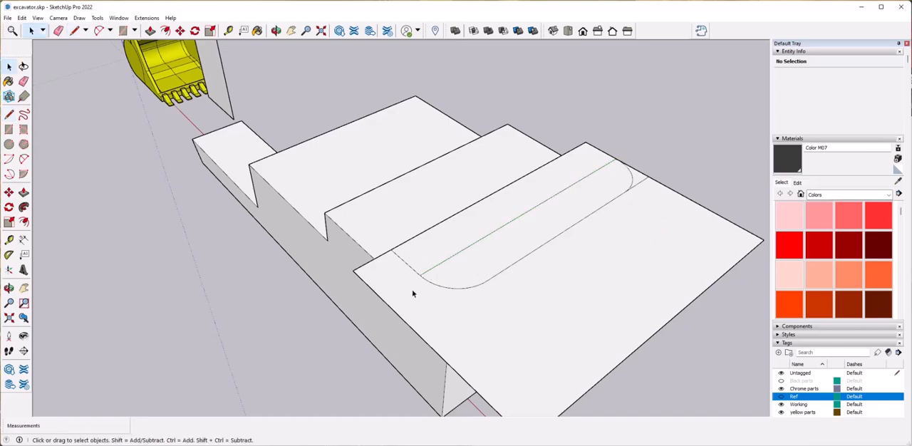
Delete the raised flat face above the rear step together with the outline traced on it.
middle_drag(605, 295, 400, 247)
drag(397, 247, 541, 279)
key(Delete)
click(407, 278)
key(Delete)
click(437, 320)
middle_drag(437, 321, 342, 363)
Open the upper body group for editing and draw tangent arcs across both rear corners of the rear step.
double_click(404, 361)
scroll(342, 320, up, 4)
click(25, 163)
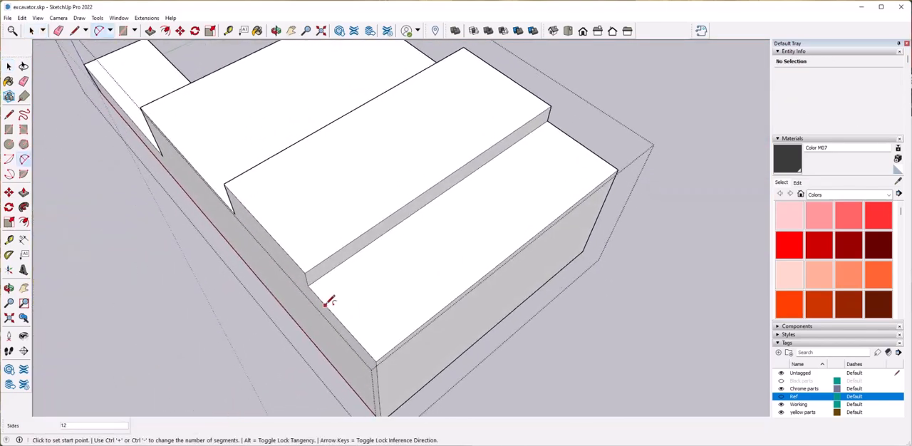
click(438, 312)
scroll(395, 304, down, 1)
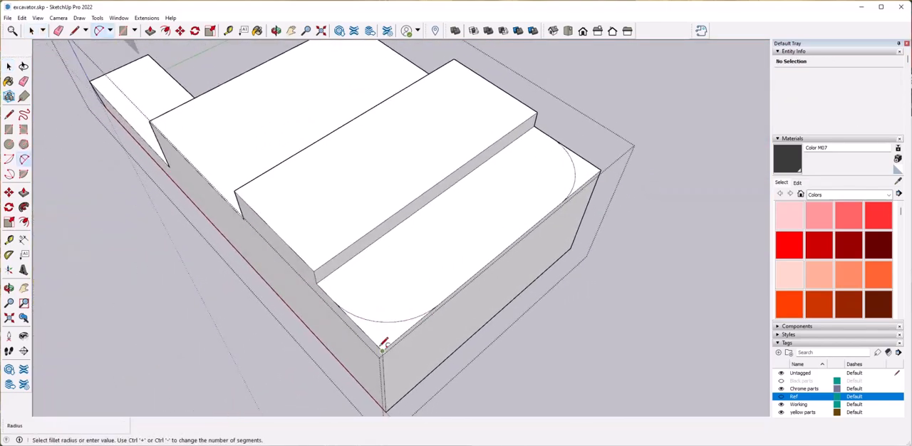
Push both corner pieces outside the arcs down through the body to round off its rear, and leave the group.
key(p)
click(378, 342)
click(404, 398)
click(587, 178)
click(572, 275)
scroll(563, 284, down, 5)
key(space)
middle_drag(572, 275, 407, 352)
click(528, 314)
middle_drag(342, 349, 407, 353)
scroll(407, 353, up, 4)
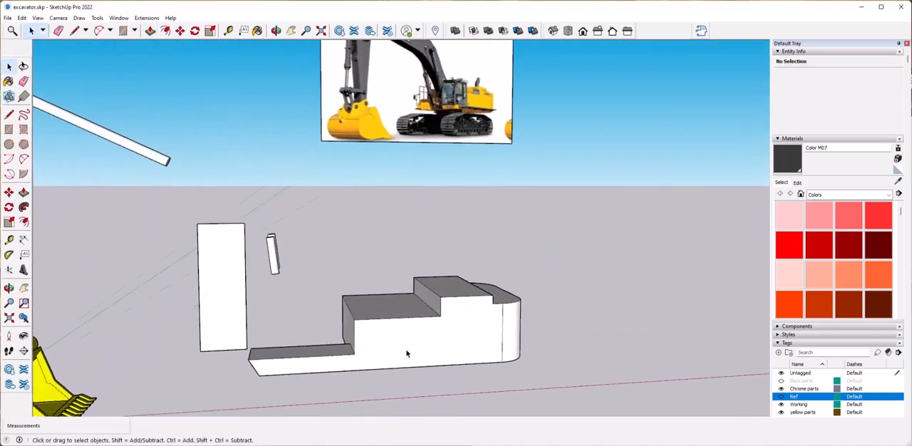
Reopen the upper body group and draw a line along its side face, level with the rear step.
scroll(460, 325, up, 3)
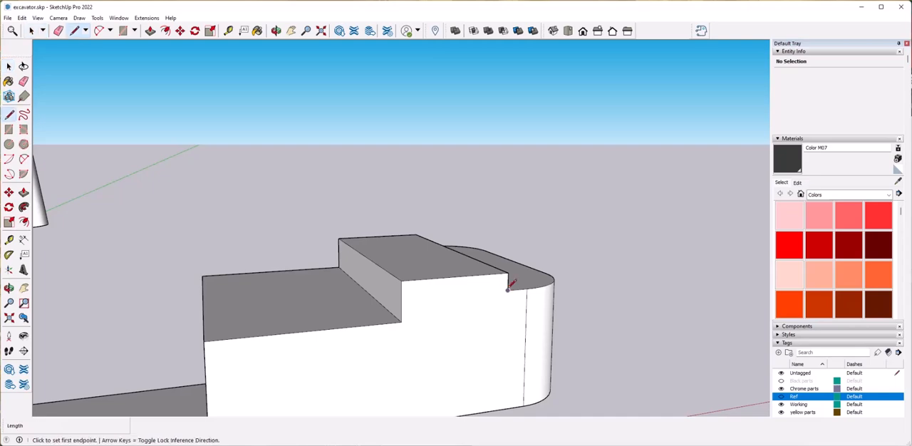
key(space)
click(449, 293)
key(p)
key(space)
double_click(446, 297)
click(445, 297)
key(Delete)
key(l)
click(507, 290)
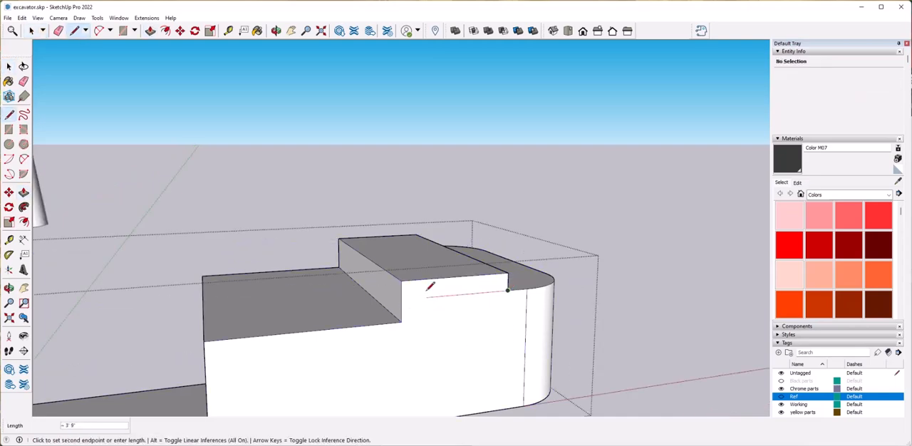
key(space)
Push the side of the top block inward from the body's side and delete the leftover edge.
click(432, 290)
key(p)
click(434, 295)
click(425, 286)
key(space)
click(498, 287)
key(Delete)
click(599, 338)
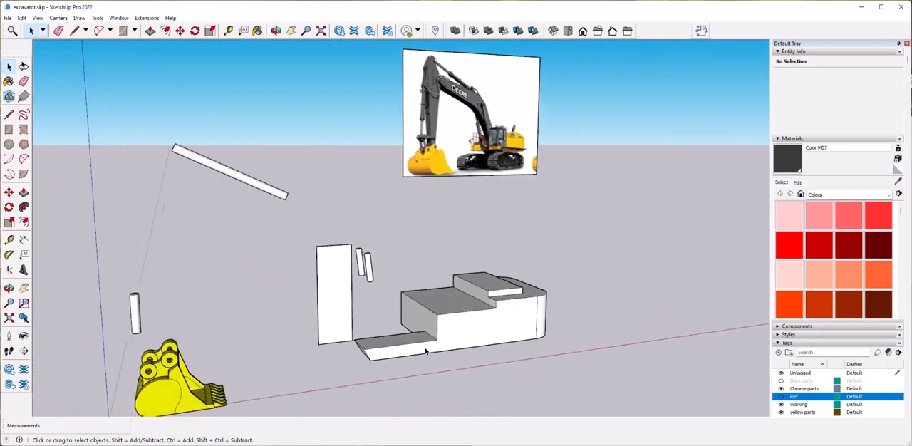
Paint the upper body group with the yellow material Color E06 from the model's own materials.
drag(284, 218, 340, 329)
click(457, 327)
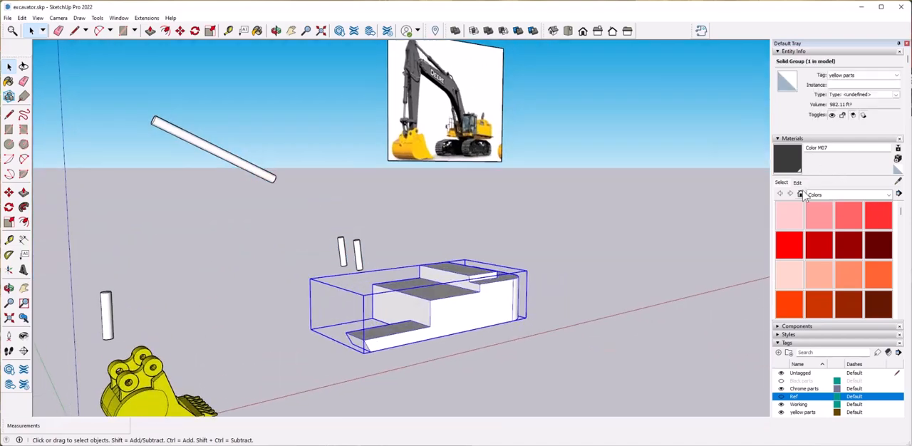
click(801, 195)
click(849, 216)
click(520, 278)
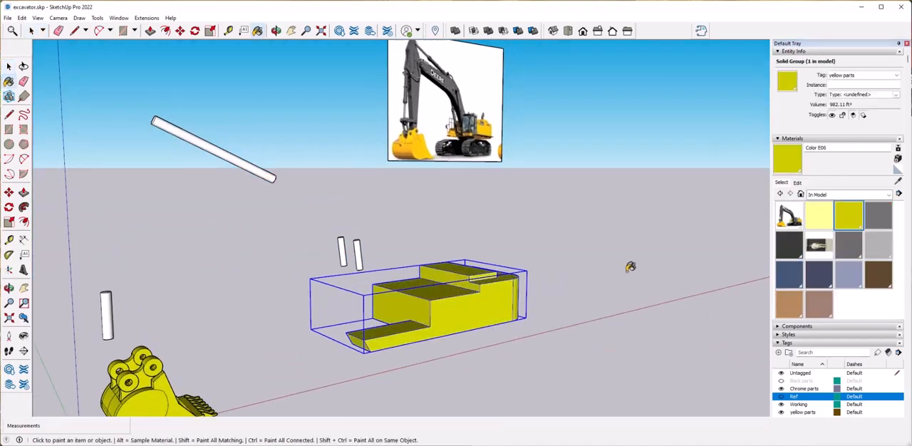
key(space)
click(592, 264)
Show the Black parts tag and move the reference image forward to hang beside the boom above the upper body.
click(781, 381)
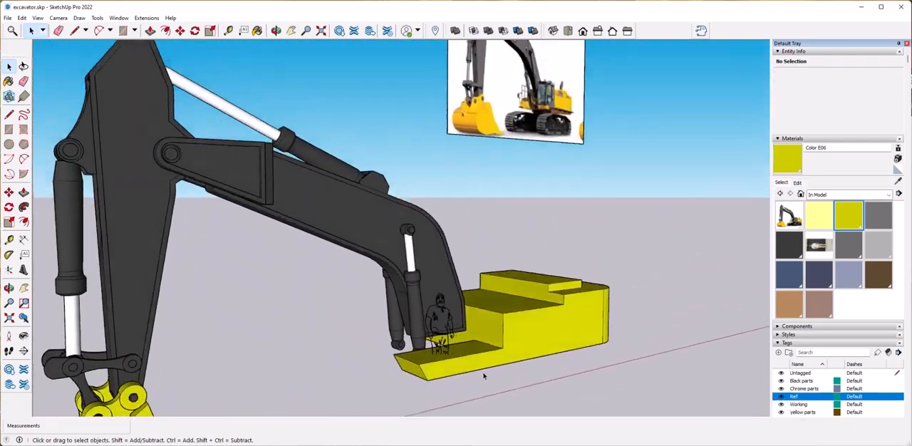
click(540, 179)
key(m)
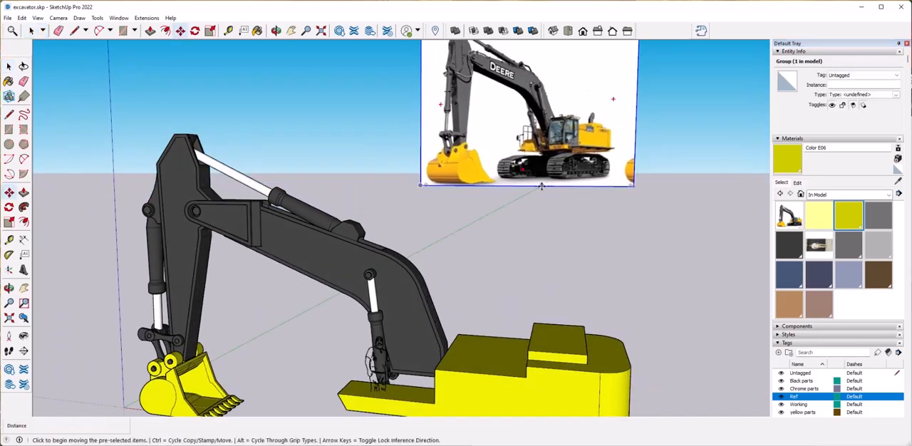
click(545, 184)
click(378, 184)
click(378, 184)
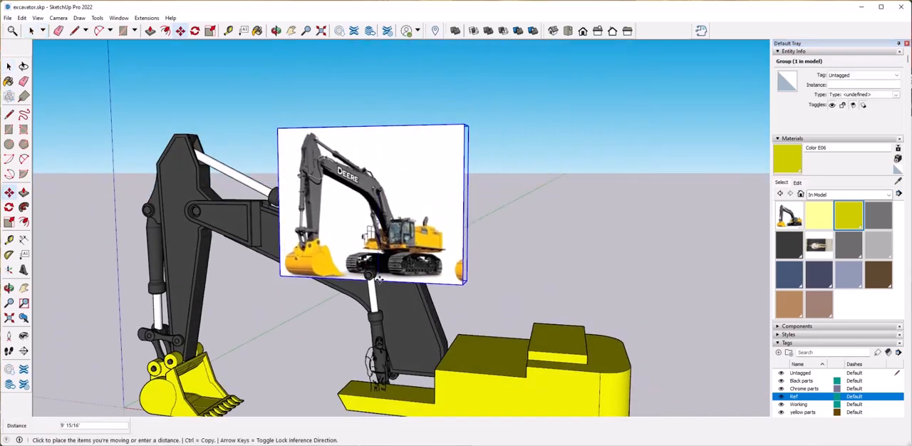
click(385, 280)
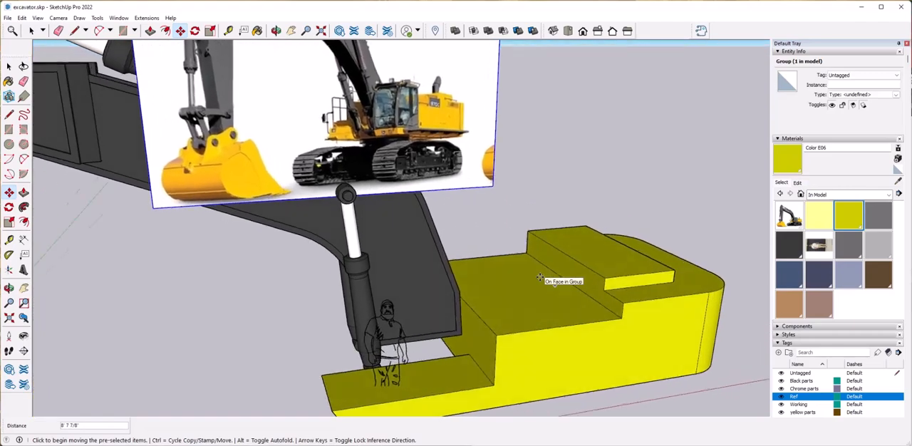
Draw an upright rectangular cab side face, about 8' 11" wide, on the side edge of the low front deck.
key(l)
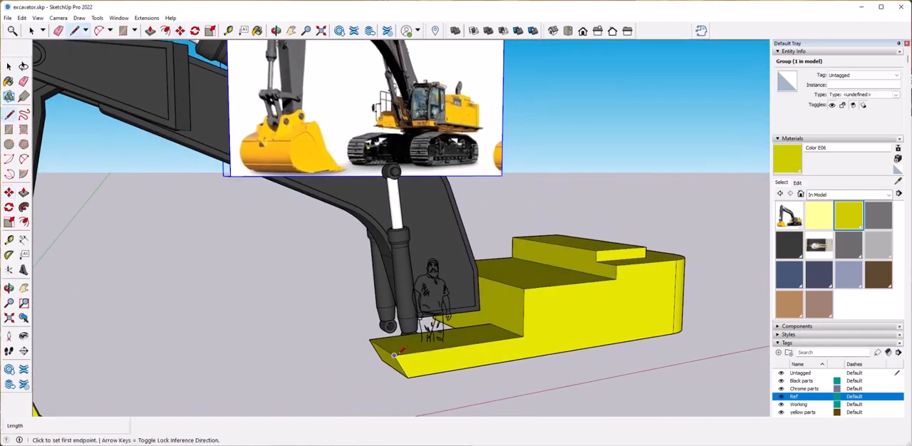
middle_drag(391, 222, 376, 254)
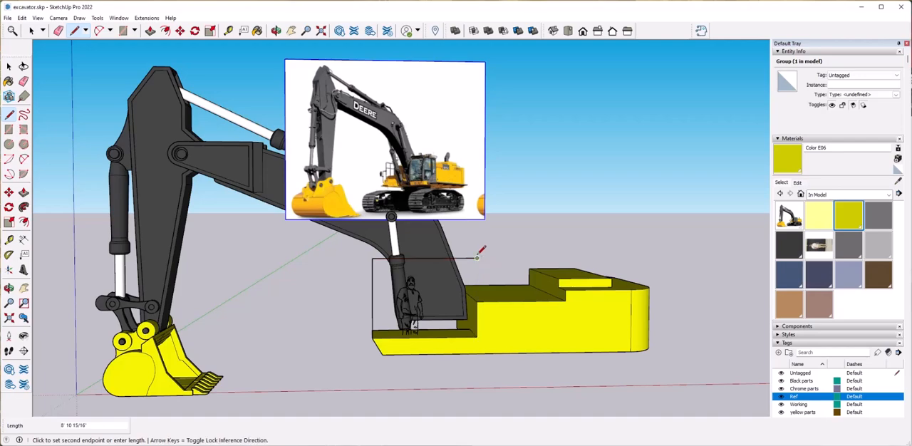
click(372, 335)
scroll(435, 325, up, 3)
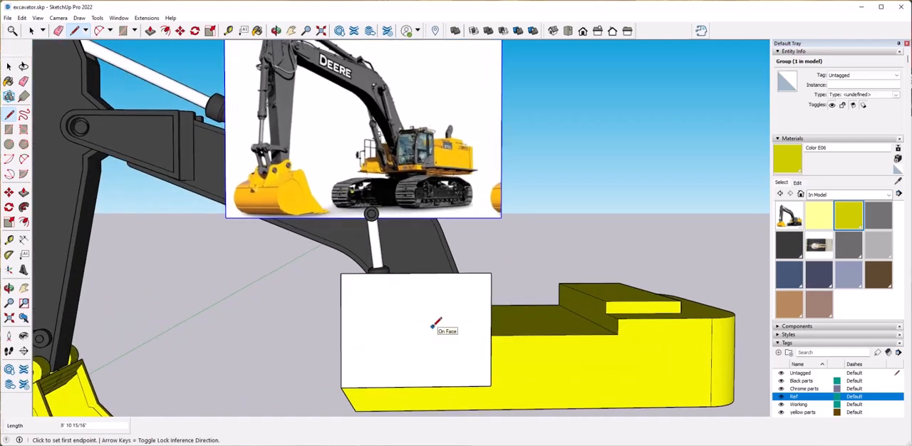
Round the upper front corner of the cab face with a large tangent arc and erase the corner outside it.
key(a)
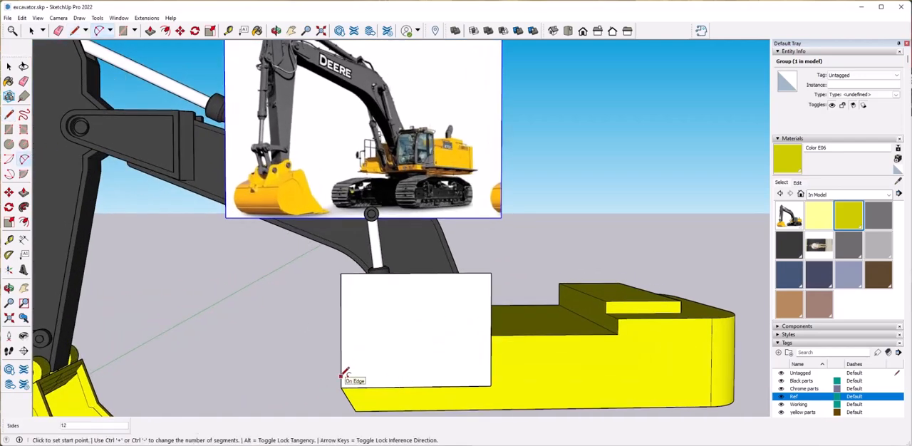
click(341, 375)
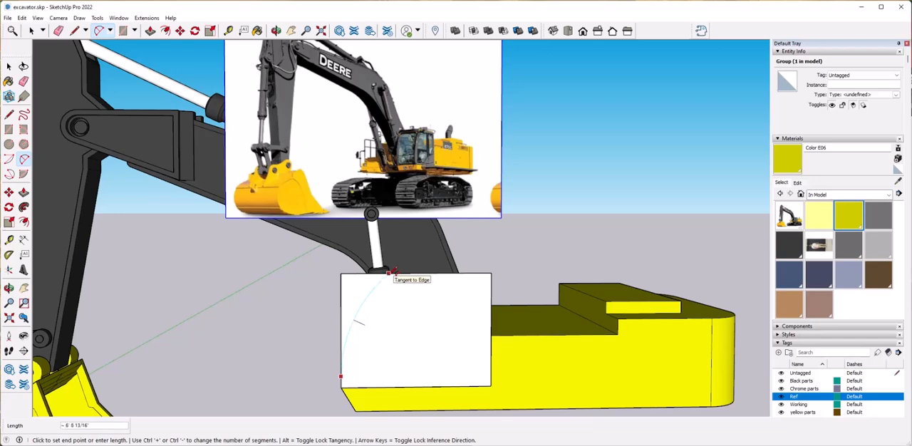
click(393, 271)
key(space)
key(e)
drag(354, 275, 338, 293)
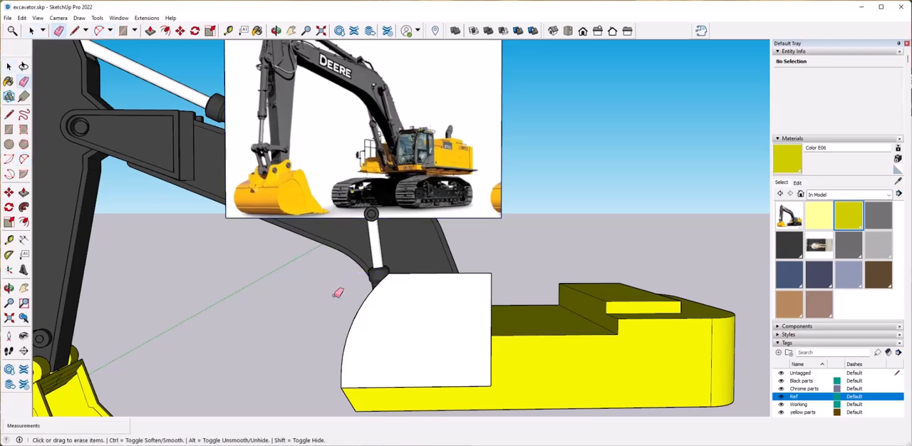
Round the cab face's upper rear corner with a small fillet and draw a large arc across its lower rear corner.
click(25, 159)
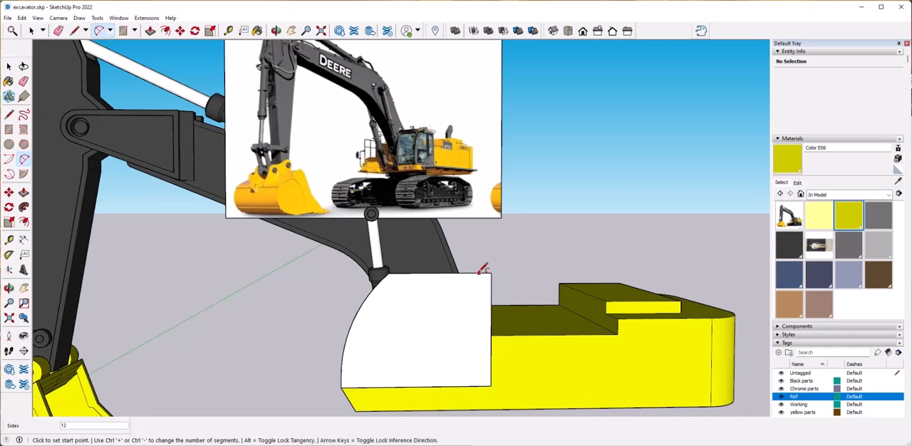
click(479, 273)
double_click(491, 284)
key(space)
click(24, 159)
click(490, 341)
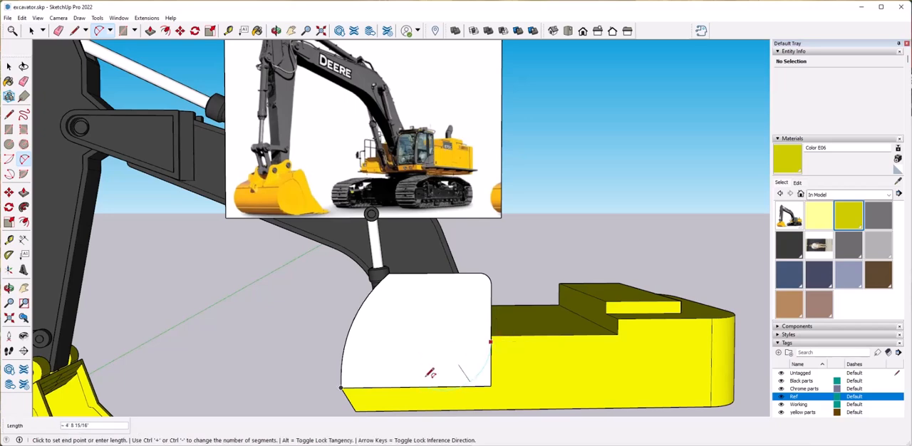
click(394, 386)
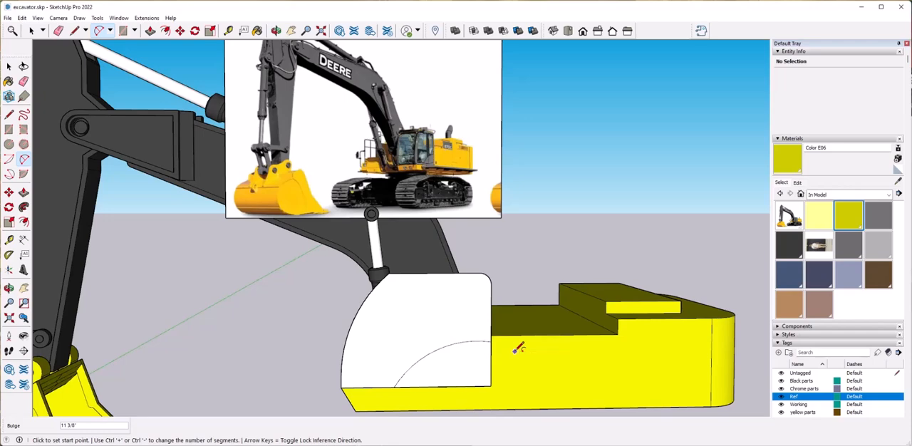
Draw two vertical lines close together from the cab face's upper edge down to the large lower arc.
key(l)
click(436, 349)
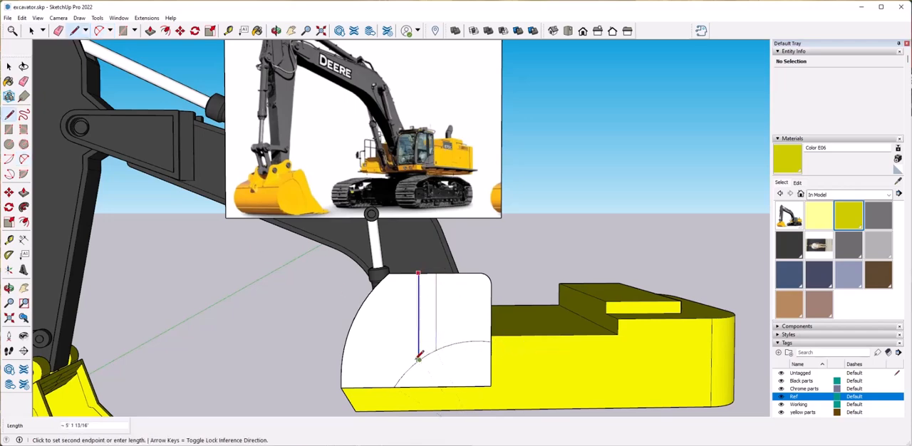
click(418, 359)
key(space)
click(464, 333)
click(404, 330)
click(419, 331)
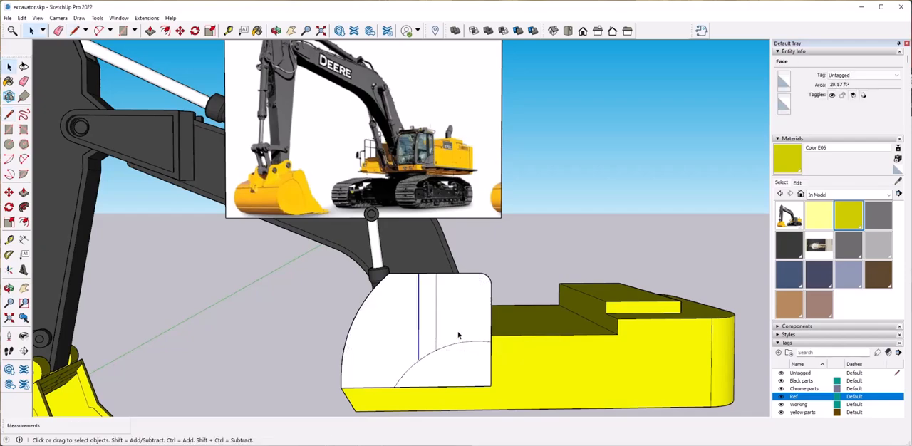
Redraw the front vertical line to split the cab face and draw two horizontal lines, about 4' 2 1/2" long, across its front section.
middle_drag(457, 335, 524, 376)
scroll(520, 374, up, 4)
key(l)
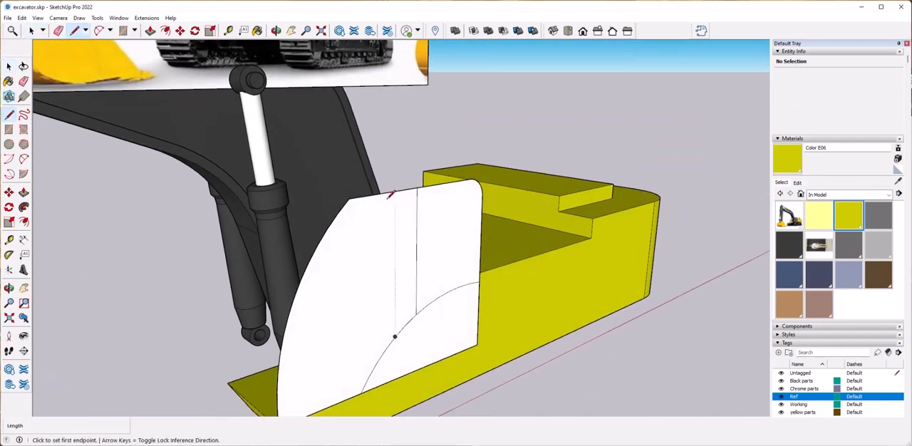
click(396, 337)
key(space)
click(405, 311)
click(435, 293)
middle_drag(436, 303, 419, 340)
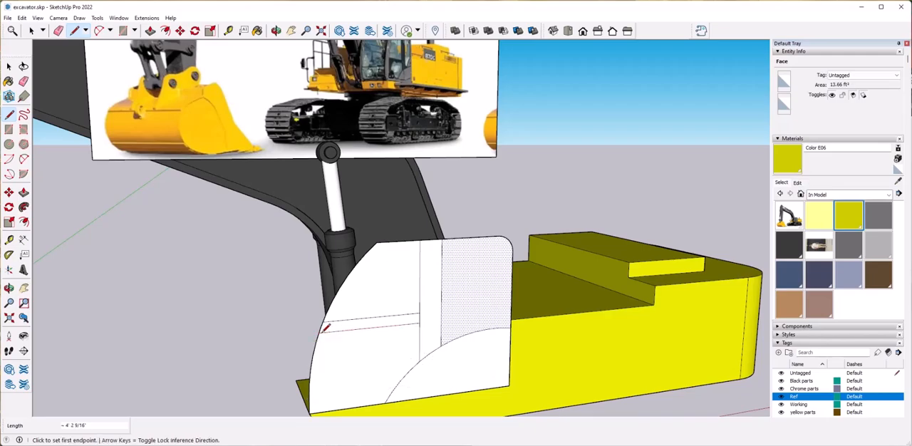
Draw a smaller arc at the cab face's rear edge, curving down onto the large lower arc.
scroll(324, 329, down, 3)
middle_drag(476, 346, 457, 326)
scroll(456, 326, up, 2)
key(space)
scroll(501, 226, down, 3)
scroll(500, 228, up, 2)
scroll(482, 242, up, 2)
scroll(482, 243, up, 3)
middle_drag(480, 242, 436, 263)
click(23, 159)
mouse_move(402, 289)
middle_down()
mouse_move(407, 318)
mouse_move(399, 318)
middle_up()
click(406, 329)
click(438, 299)
click(418, 307)
Offset the outline of the cab face's lower front section inward by about 1 1/8".
key(space)
scroll(395, 319, down, 1)
key(l)
middle_drag(304, 327, 302, 327)
scroll(345, 282, up, 2)
key(space)
click(350, 300)
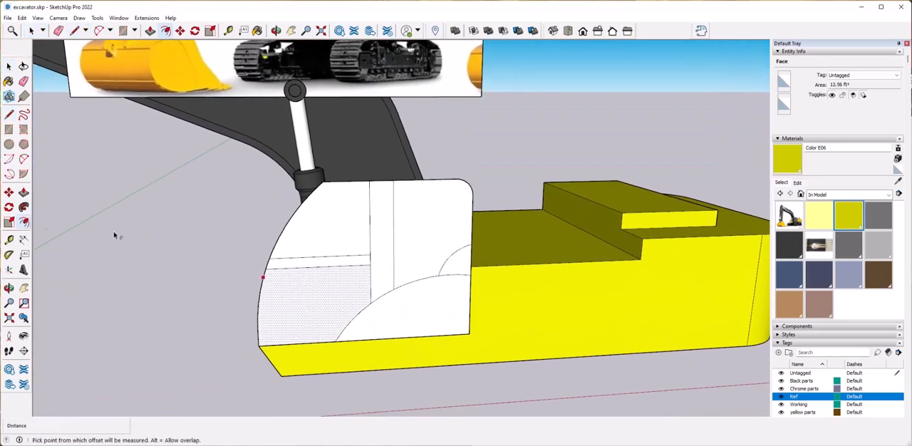
click(272, 274)
Offset the upper front section's outline inward, and the rear section's outline inward by about 1 3/4".
key(space)
click(334, 233)
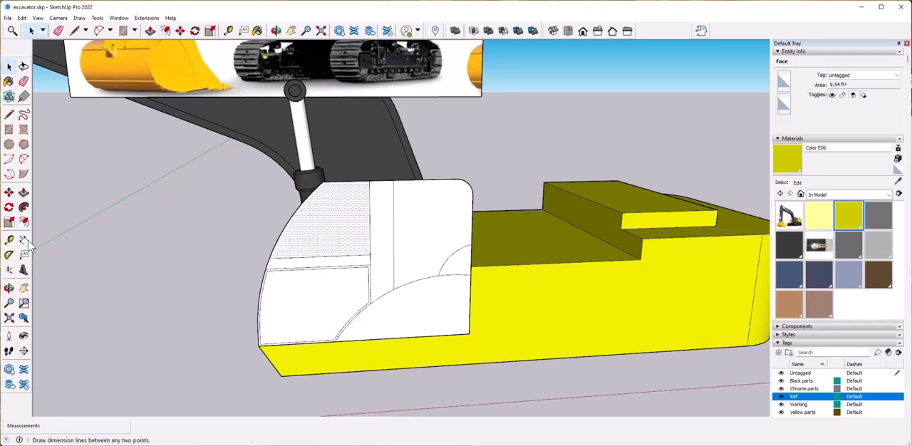
click(288, 228)
key(space)
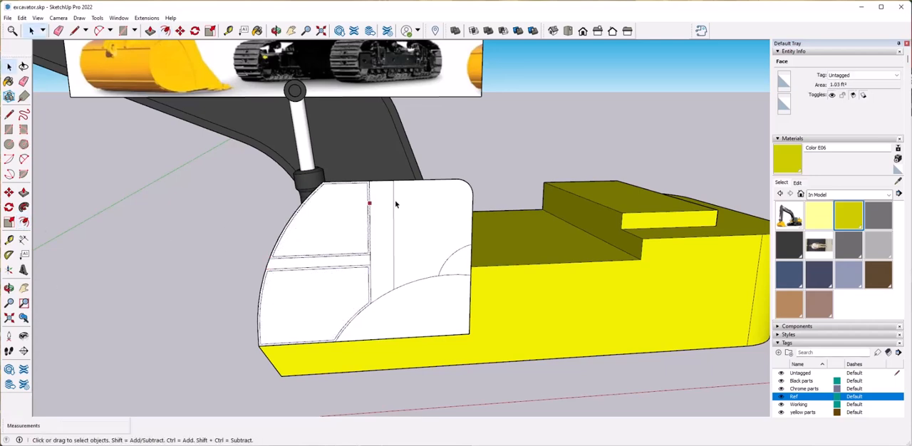
click(403, 205)
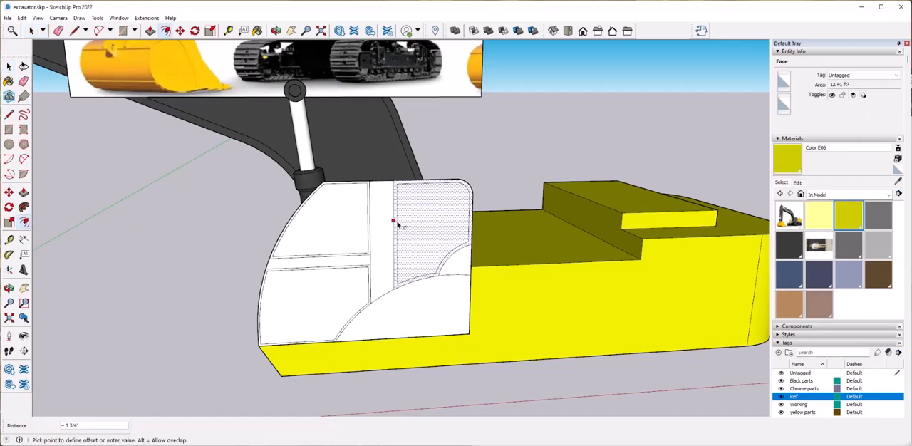
click(398, 226)
key(space)
click(462, 265)
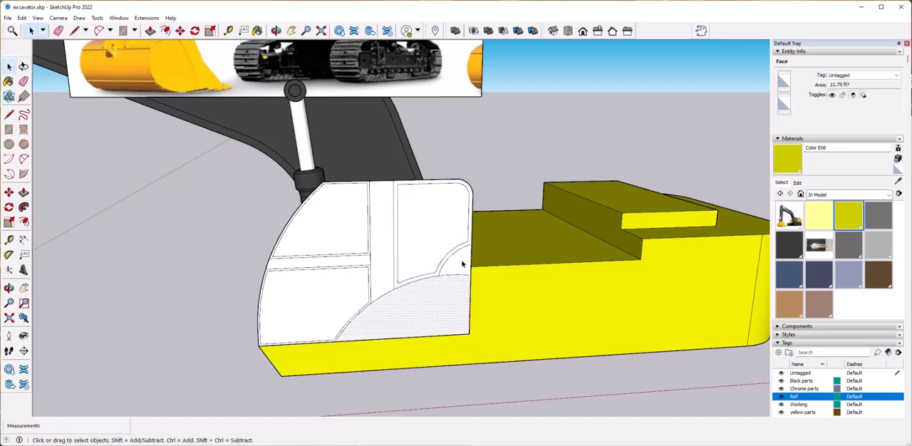
click(422, 236)
middle_drag(321, 236, 342, 216)
shift+click(344, 218)
shift+click(346, 265)
Draw a line across the lower front window panel just above its bottom edge and erase the old bottom edge.
middle_drag(457, 262, 278, 276)
key(l)
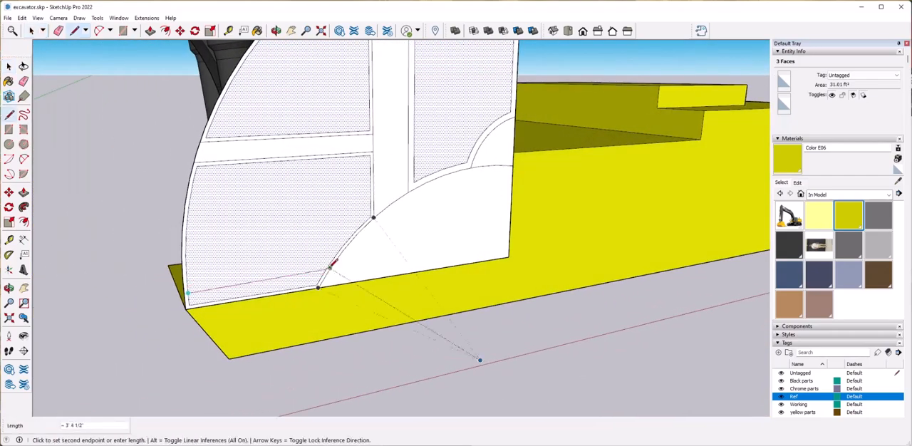
click(328, 269)
key(e)
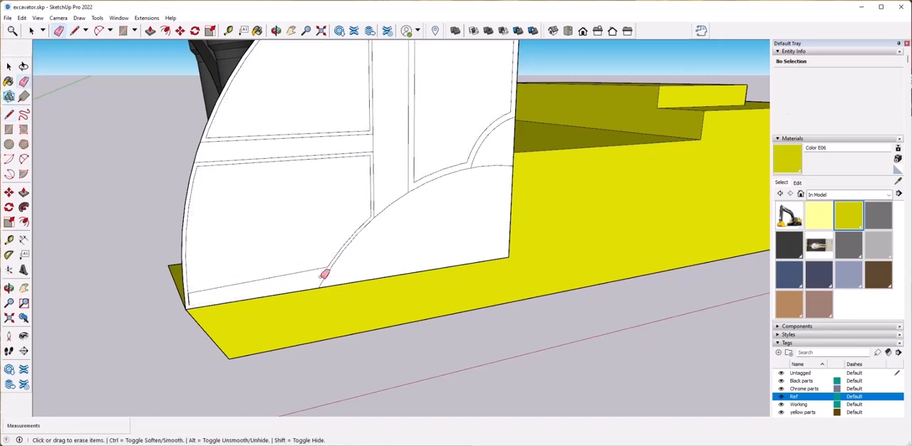
key(space)
click(333, 267)
scroll(399, 264, up, 5)
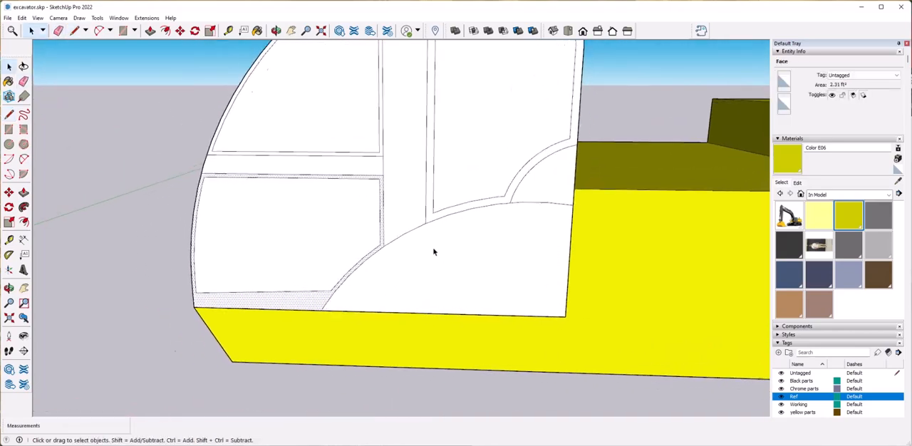
Draw the inset outline of a narrow panel in the middle strip of the cab face, closing it above the large arc.
key(space)
click(448, 254)
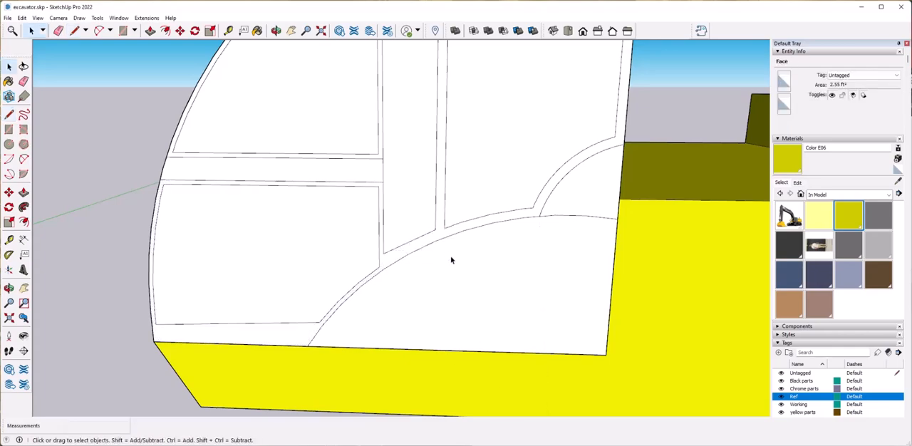
scroll(457, 302, down, 4)
scroll(426, 265, up, 5)
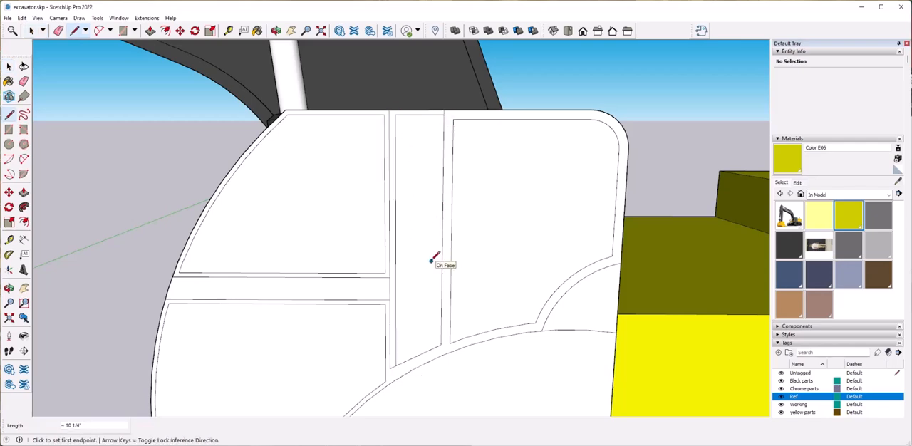
Erase the surplus line segments around the narrow middle panel of the cab face.
key(e)
click(391, 306)
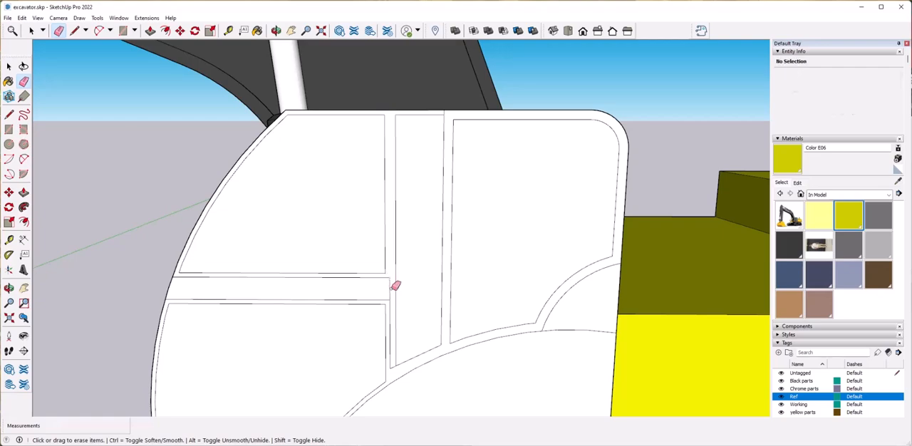
key(space)
scroll(349, 309, down, 2)
click(342, 310)
scroll(342, 310, down, 3)
middle_drag(342, 310, 399, 307)
scroll(385, 306, up, 8)
key(e)
click(396, 320)
Select the four window faces of the cab side and copy them outward, away from the excavator body.
key(space)
scroll(427, 323, down, 4)
scroll(456, 324, down, 4)
middle_drag(456, 323, 495, 349)
shift+click(367, 188)
shift+click(399, 187)
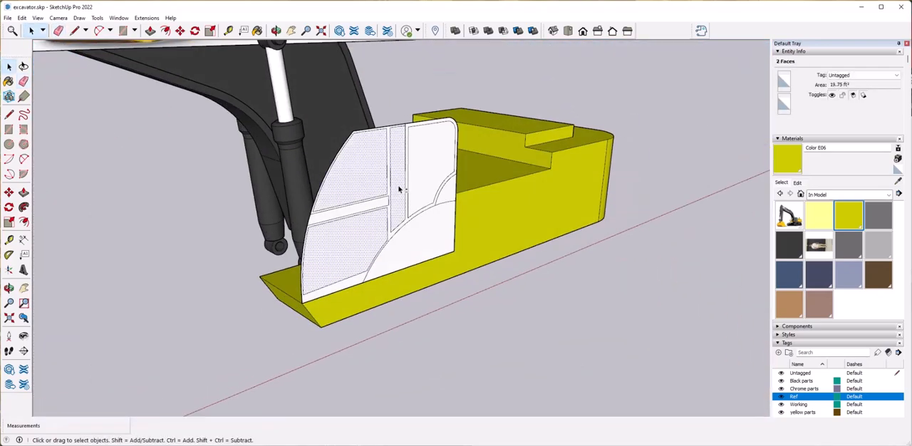
shift+click(429, 166)
scroll(347, 303, up, 5)
key(m)
key(ctrl)
click(311, 349)
middle_drag(332, 350, 322, 324)
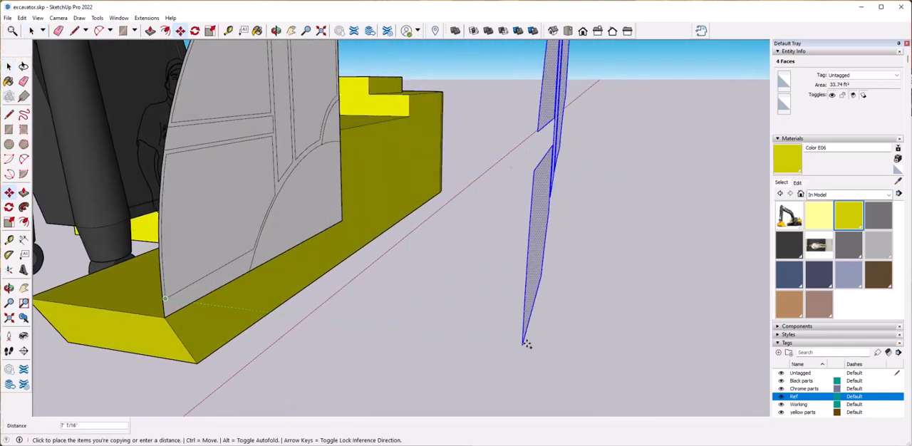
click(699, 368)
Add a new tag named Glass.
key(space)
click(475, 351)
scroll(474, 351, down, 6)
middle_drag(585, 364, 491, 331)
click(779, 353)
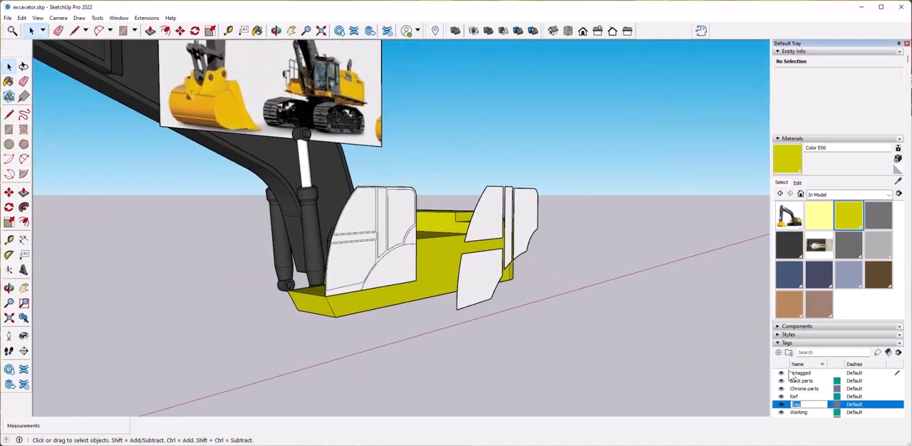
Push/Pull the cab side's frame faces inward to give the frame thickness around the window panels.
scroll(316, 279, up, 4)
middle_drag(316, 279, 354, 203)
click(348, 254)
scroll(366, 319, up, 3)
click(355, 203)
key(p)
click(354, 203)
key(Escape)
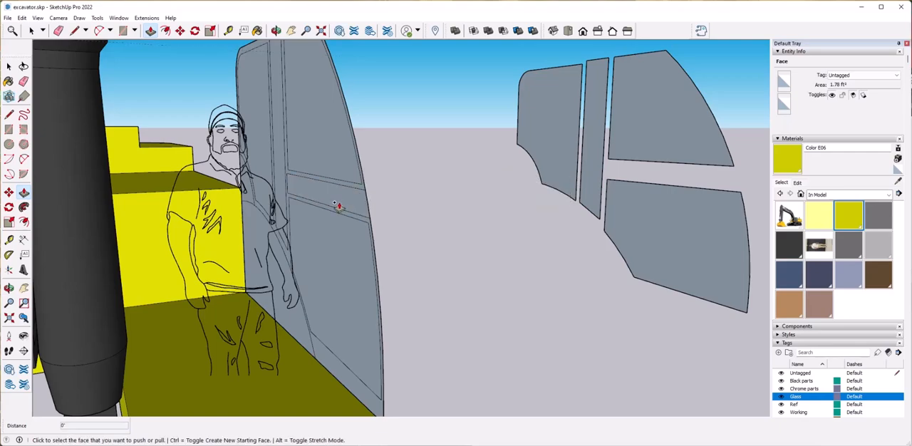
key(Return)
click(364, 389)
click(347, 204)
mouse_move(436, 246)
middle_down()
mouse_move(342, 366)
mouse_move(438, 245)
mouse_move(421, 323)
mouse_move(363, 320)
middle_up()
Reverse the inside-out faces along the front and top of the thickened cab frame.
right_click(322, 307)
right_click(321, 407)
right_click(326, 299)
click(364, 394)
middle_drag(598, 251, 663, 314)
key(space)
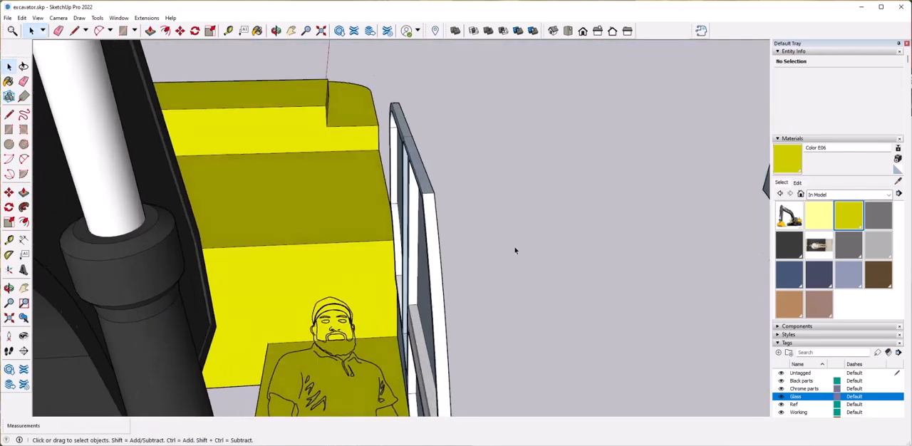
scroll(430, 194, up, 2)
right_click(427, 193)
click(457, 278)
Reverse the remaining inside-out faces around the frame's outer edges and window openings.
scroll(422, 169, up, 3)
right_click(422, 153)
click(465, 241)
middle_drag(465, 241, 221, 196)
right_click(191, 221)
click(252, 307)
scroll(252, 308, down, 3)
middle_drag(252, 307, 570, 239)
right_click(341, 215)
click(377, 301)
right_click(338, 320)
click(373, 405)
middle_drag(378, 400, 420, 308)
right_click(369, 304)
click(400, 390)
Reverse the inside-out faces at the top of the window openings and on the lower part of the frame.
middle_drag(400, 390, 437, 133)
scroll(422, 354, up, 4)
right_click(426, 340)
click(460, 314)
right_click(422, 258)
click(476, 344)
right_click(438, 134)
click(485, 221)
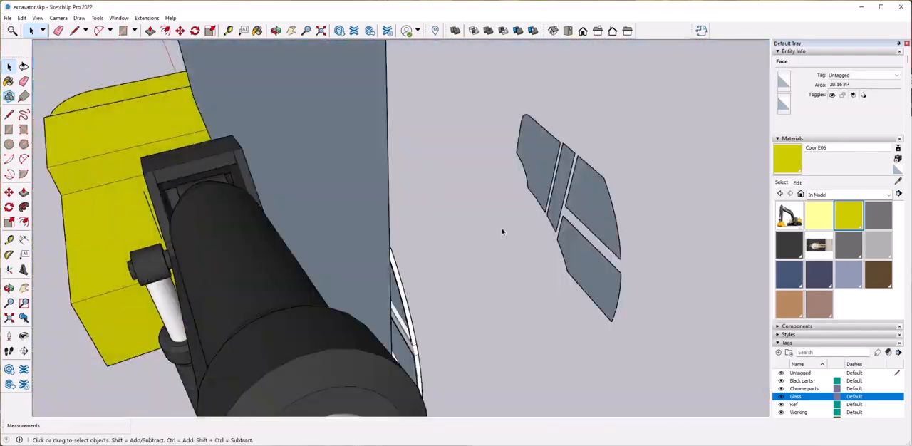
scroll(503, 230, up, 5)
middle_drag(504, 230, 458, 209)
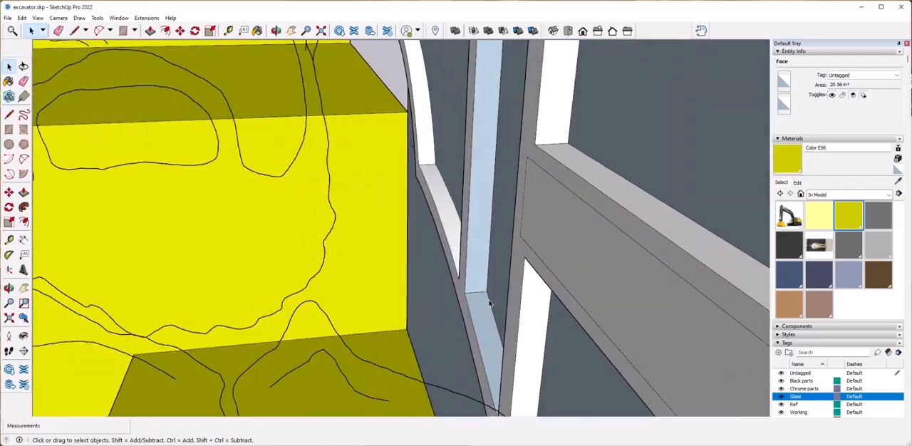
right_click(474, 297)
click(509, 335)
click(521, 214)
Select the whole cab side frame and copy it about 3' 5 1/2" across to the platform's opposite edge.
middle_drag(514, 222, 466, 183)
drag(402, 147, 424, 192)
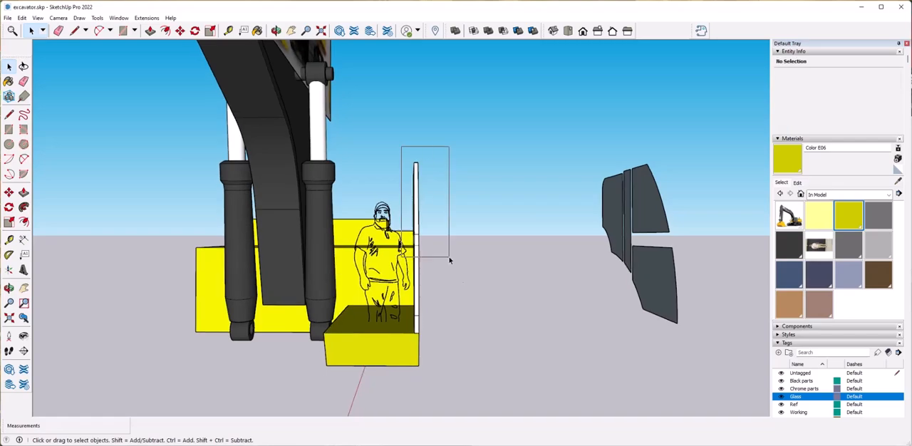
drag(474, 337, 474, 337)
middle_drag(474, 337, 412, 341)
scroll(421, 295, up, 3)
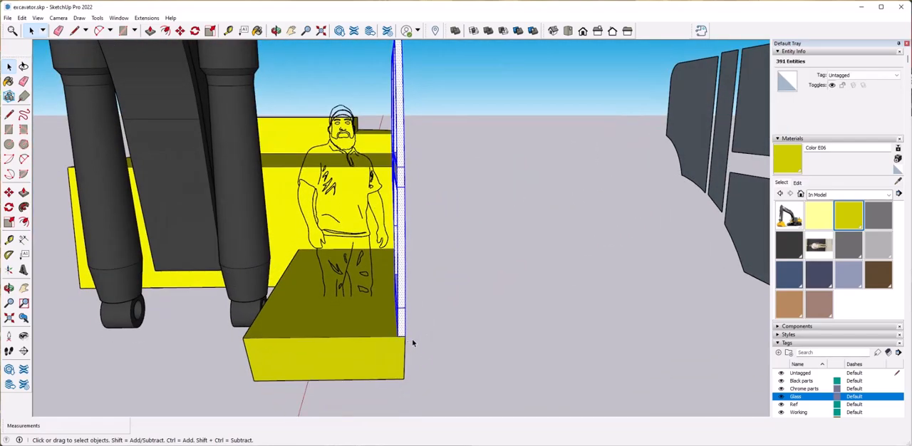
click(406, 339)
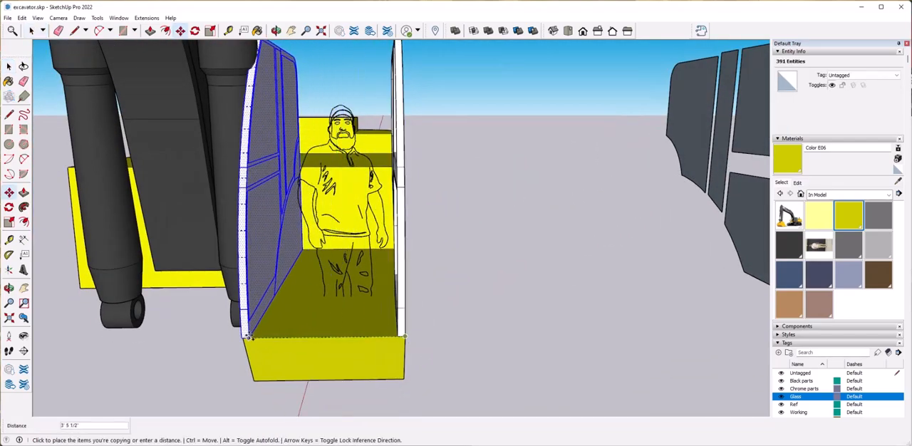
key(space)
scroll(306, 326, up, 2)
Select the copied cab side and move it by its bottom front corner to align with the platform's edge.
middle_drag(307, 325, 160, 321)
scroll(344, 359, up, 3)
middle_drag(343, 359, 404, 368)
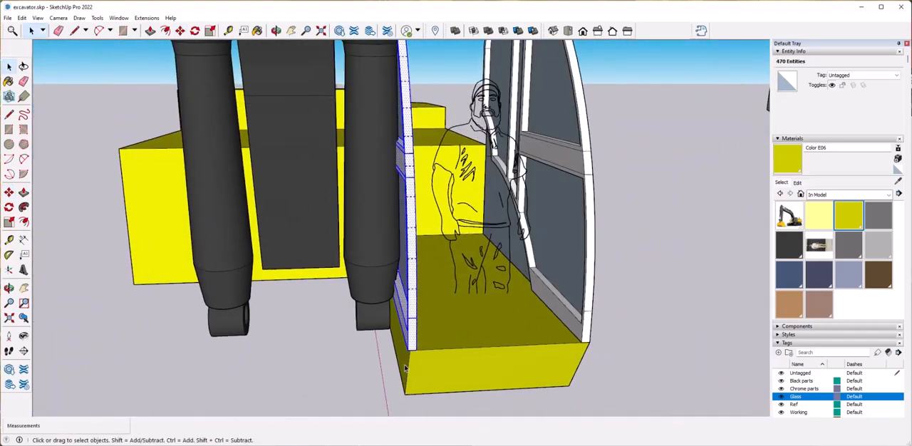
click(408, 350)
click(411, 351)
key(space)
middle_drag(634, 299, 532, 332)
scroll(630, 358, down, 5)
click(625, 369)
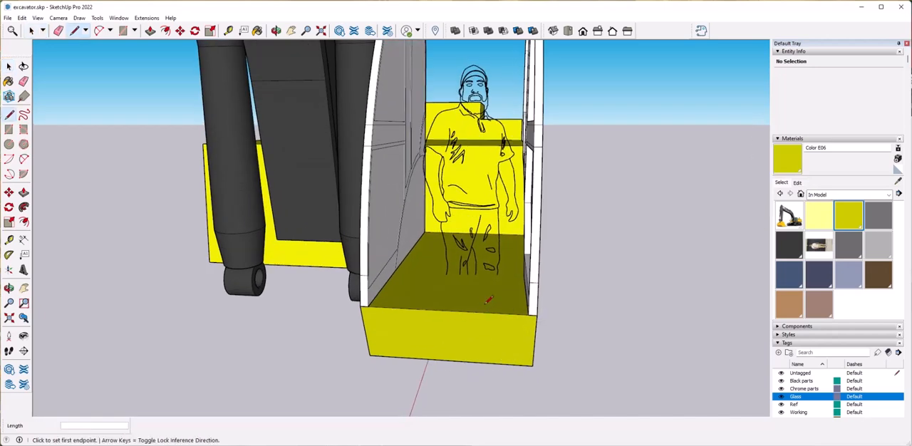
key(space)
Move the original cab side frame off the platform to stand beside the body, and delete the leftover geometry.
middle_drag(424, 284, 441, 305)
click(441, 305)
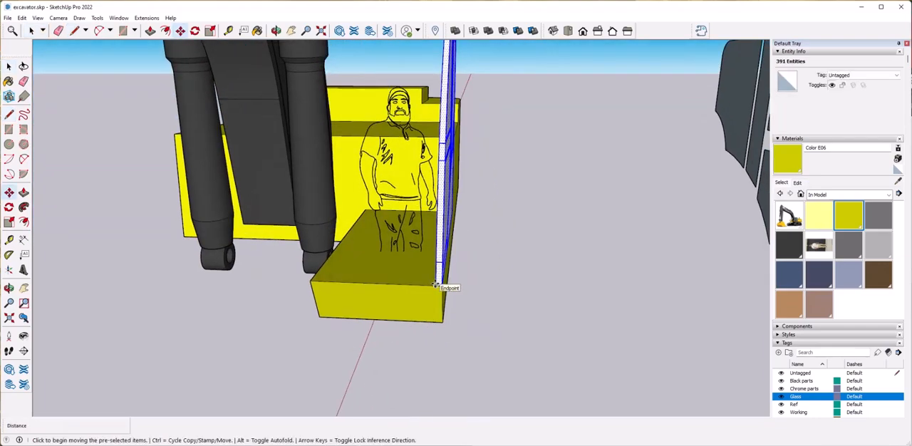
click(436, 286)
click(701, 301)
key(space)
middle_drag(579, 286, 578, 285)
scroll(513, 242, down, 1)
drag(492, 273, 492, 273)
key(Delete)
Push/Pull the lower rear section of the cab side, below the large arc, outward.
scroll(636, 213, up, 3)
middle_drag(635, 213, 539, 176)
click(528, 216)
scroll(528, 216, up, 3)
scroll(530, 217, down, 3)
middle_drag(529, 217, 594, 206)
scroll(532, 216, up, 3)
scroll(385, 205, down, 4)
middle_drag(342, 204, 322, 179)
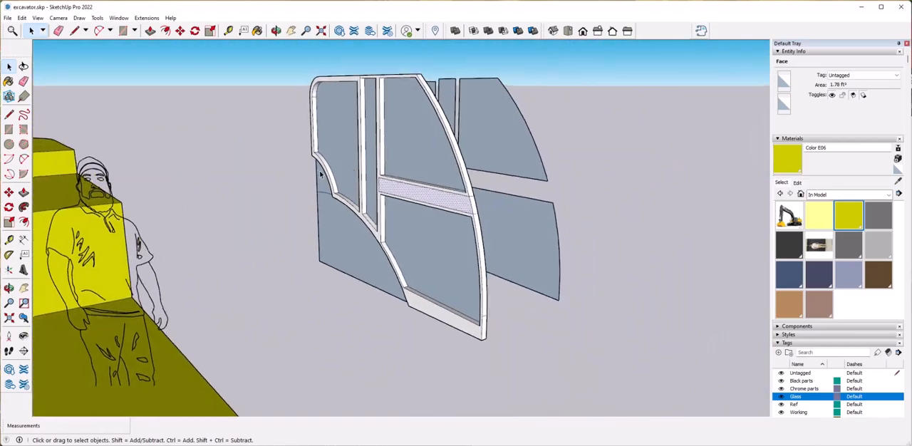
scroll(322, 179, up, 5)
middle_drag(403, 178, 618, 288)
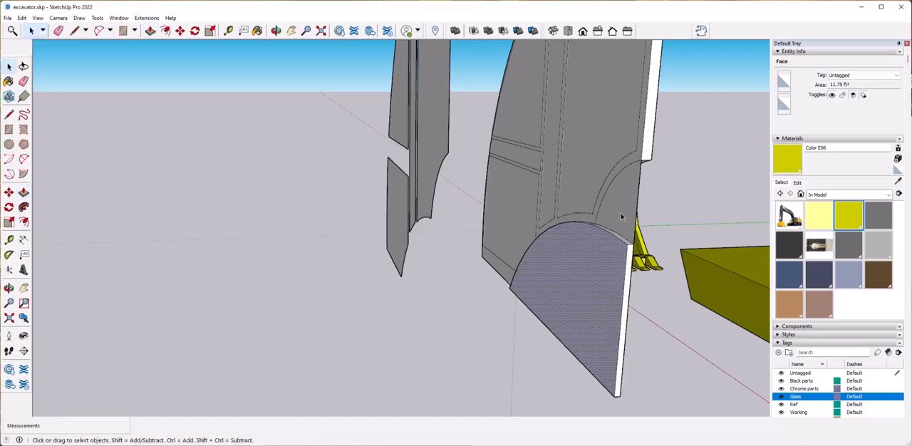
middle_drag(628, 262, 595, 272)
Push/Pull the small section between the two arcs at the cab side's rear edge outward.
scroll(600, 269, up, 2)
middle_drag(637, 240, 556, 255)
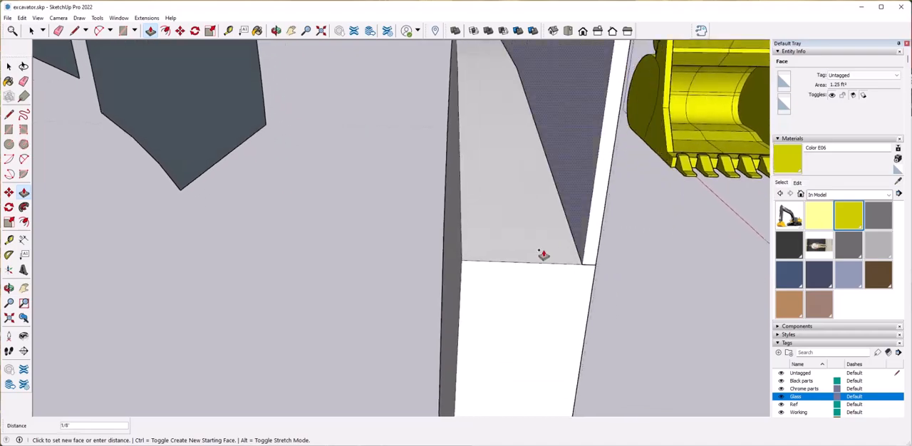
middle_drag(499, 264, 412, 241)
middle_drag(524, 201, 458, 251)
click(459, 252)
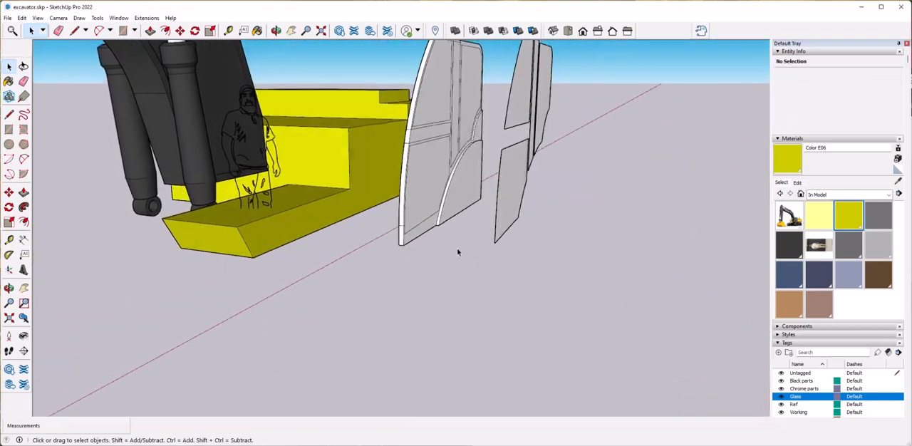
Measure the width of the body's front platform, and Push/Pull the cab side frame inward by 3' 1 1/2".
middle_drag(449, 201, 499, 202)
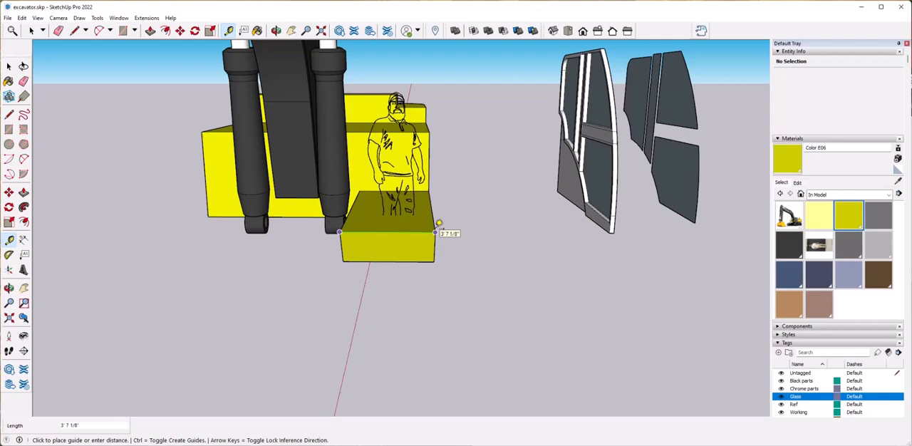
click(604, 227)
scroll(603, 226, up, 4)
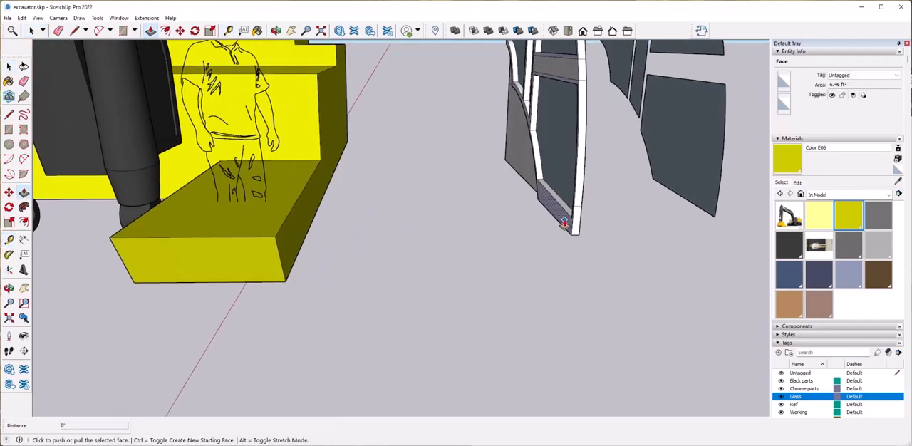
click(564, 223)
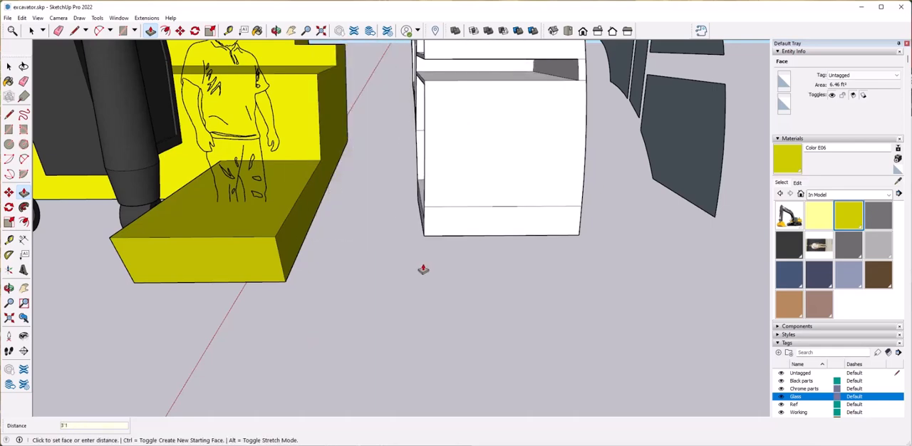
scroll(389, 239, down, 5)
scroll(481, 281, up, 5)
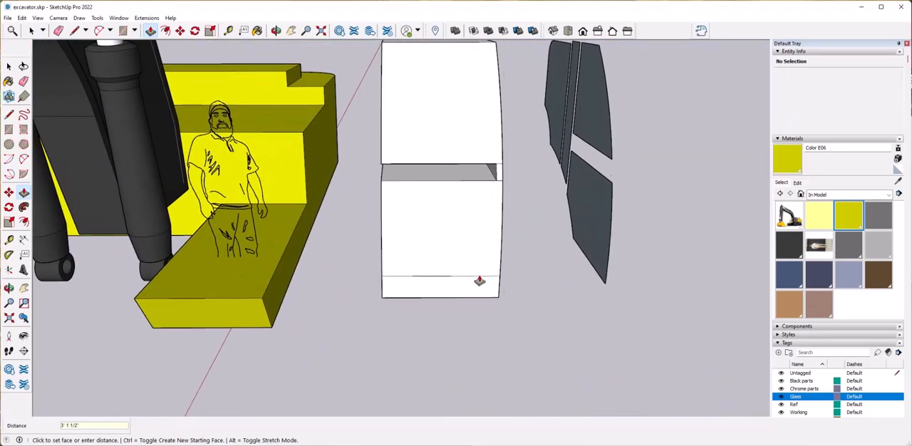
Delete the window faces from the extruded cab's side to open the window frames.
middle_drag(480, 281, 527, 284)
scroll(457, 292, up, 3)
scroll(494, 291, up, 10)
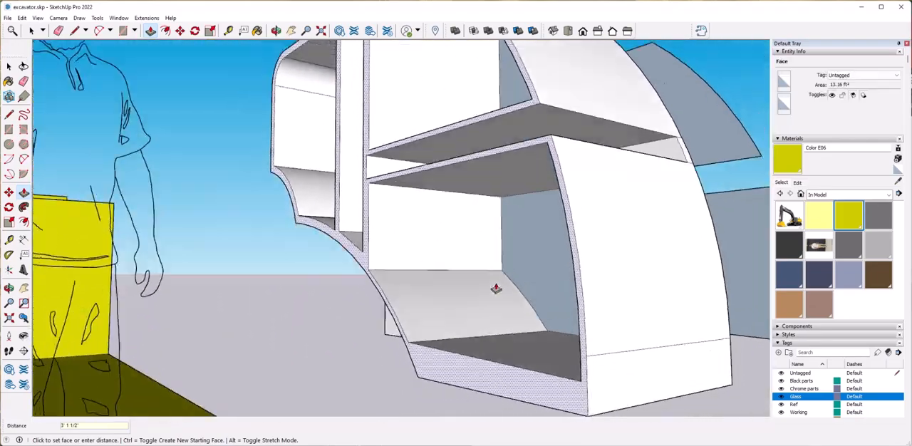
scroll(499, 306, down, 10)
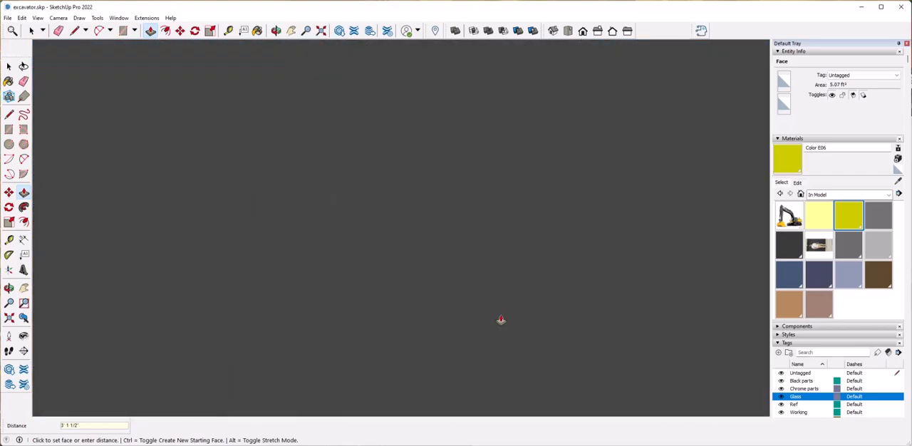
scroll(501, 320, up, 5)
scroll(497, 324, down, 3)
key(space)
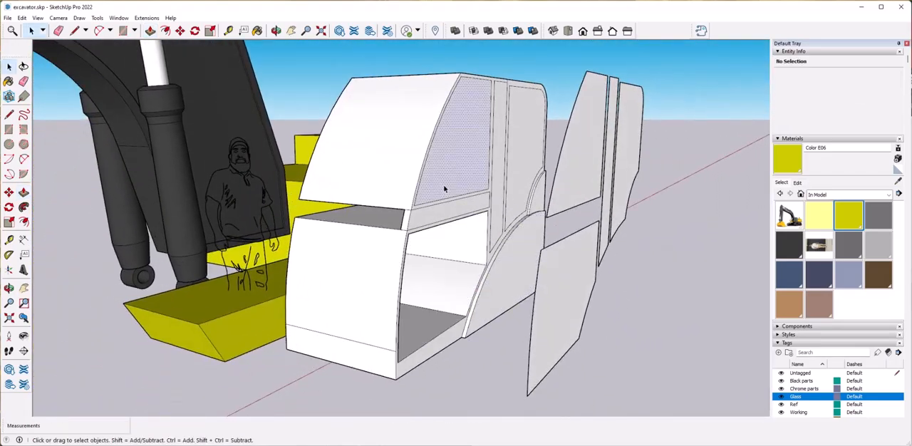
scroll(439, 283, up, 10)
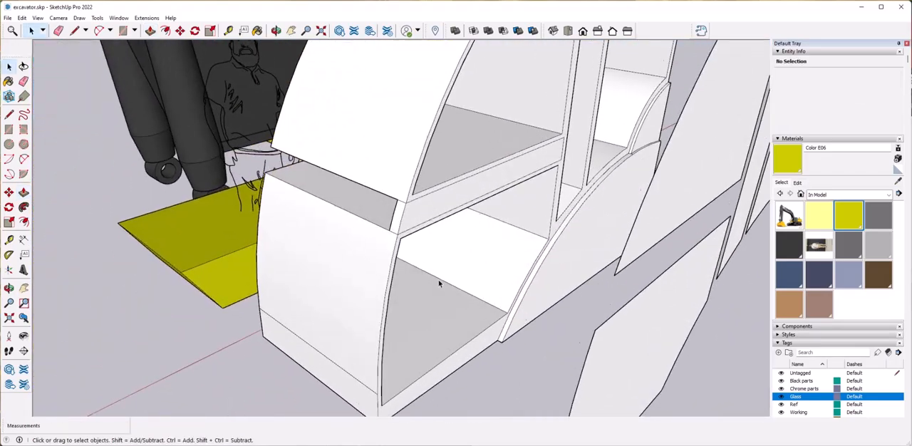
scroll(438, 283, down, 1)
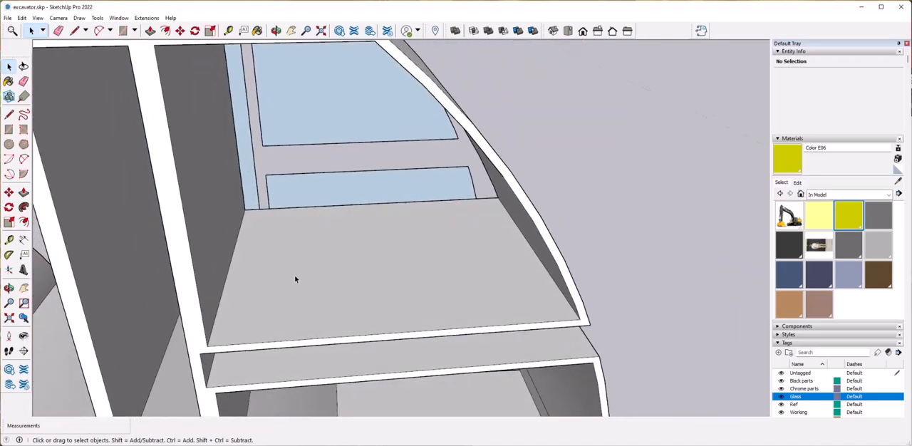
Try splitting the extruded middle rail's wide surface with a line near one side frame and deleting the face beyond it.
mouse_move(404, 273)
middle_down()
mouse_move(403, 306)
mouse_move(617, 286)
mouse_move(392, 291)
mouse_move(135, 313)
middle_up()
click(617, 287)
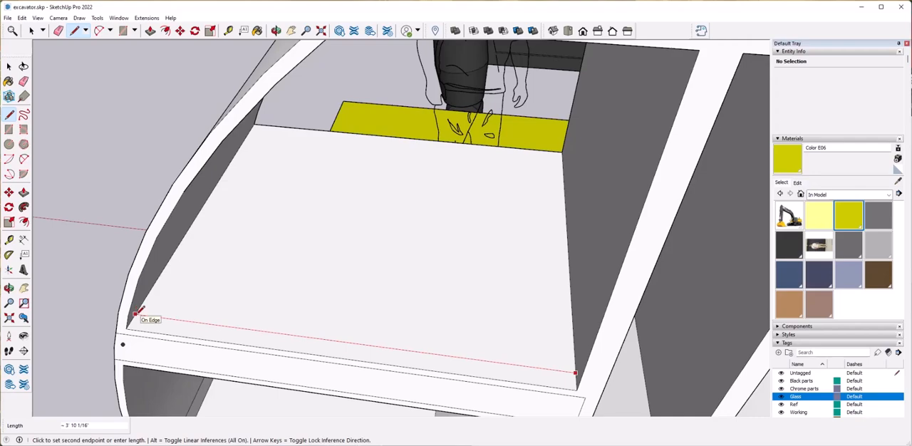
click(372, 285)
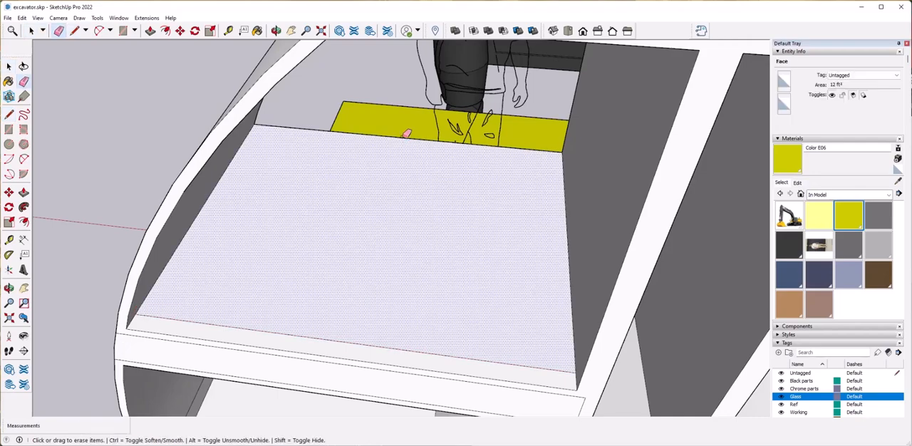
click(405, 134)
middle_drag(405, 137, 410, 259)
scroll(418, 268, down, 5)
scroll(418, 268, up, 5)
key(space)
click(373, 178)
key(Delete)
Try drawing another line across the middle rail near the opposite side frame and deleting the wide face and its leftover edge.
key(l)
click(302, 193)
click(443, 298)
key(space)
click(367, 197)
key(Delete)
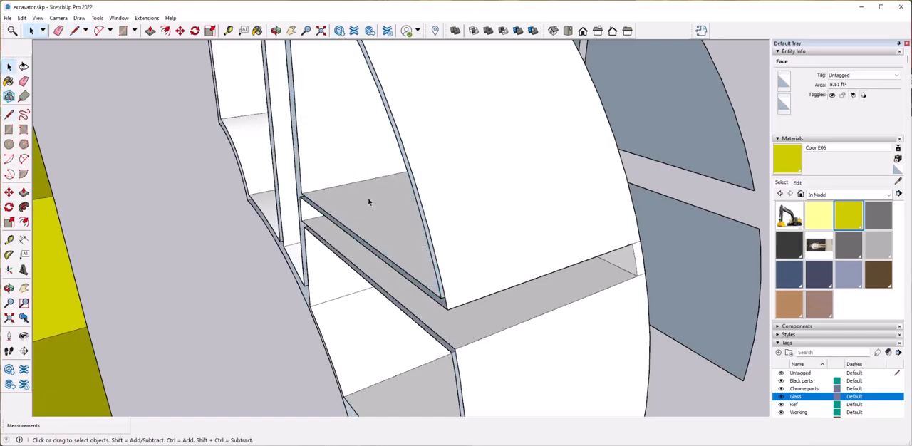
scroll(368, 197, up, 5)
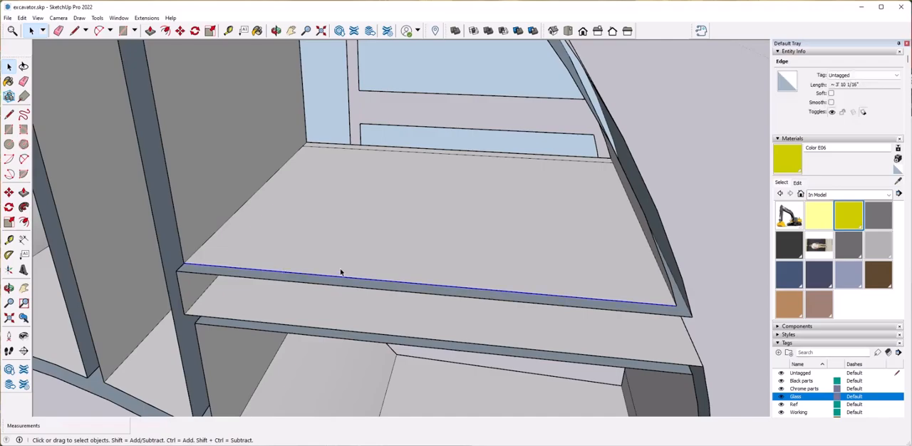
key(Delete)
scroll(341, 273, down, 3)
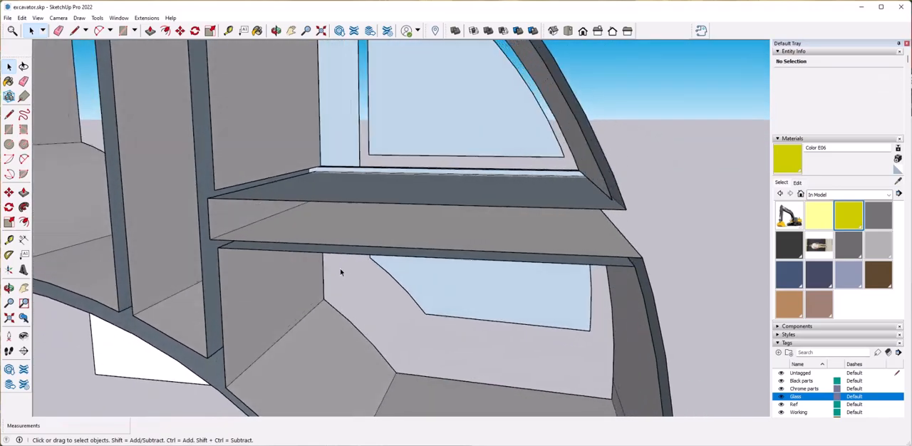
scroll(340, 268, down, 5)
scroll(340, 268, up, 5)
Split the cab side frame's upper bar with a short line at the rear window post.
scroll(375, 298, up, 5)
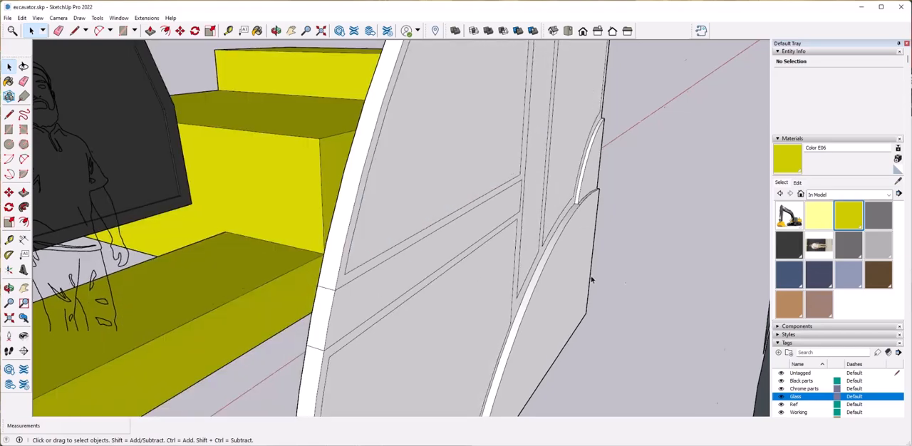
scroll(626, 281, down, 5)
scroll(427, 295, up, 8)
middle_drag(352, 233, 308, 195)
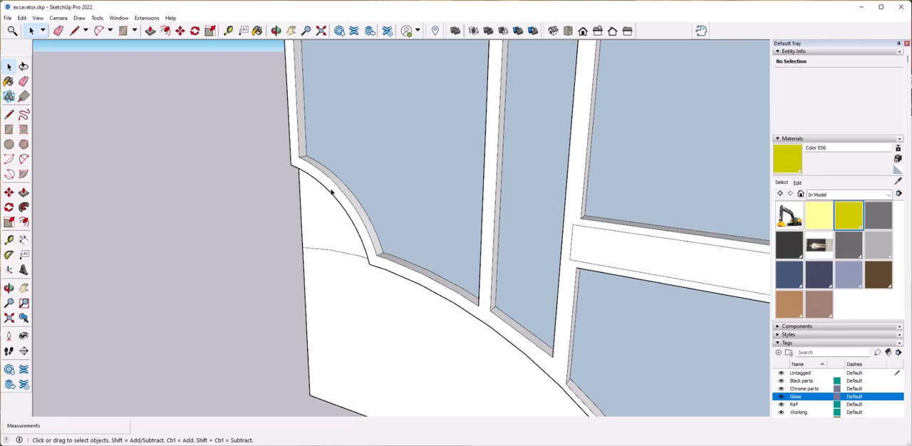
scroll(335, 196, down, 5)
scroll(361, 202, up, 8)
click(361, 201)
key(l)
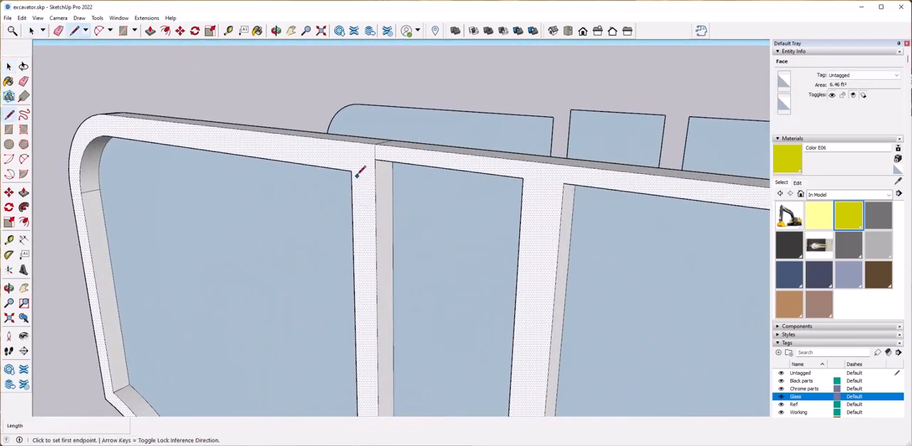
click(340, 139)
click(363, 169)
click(364, 173)
key(Delete)
click(366, 192)
scroll(367, 195, up, 3)
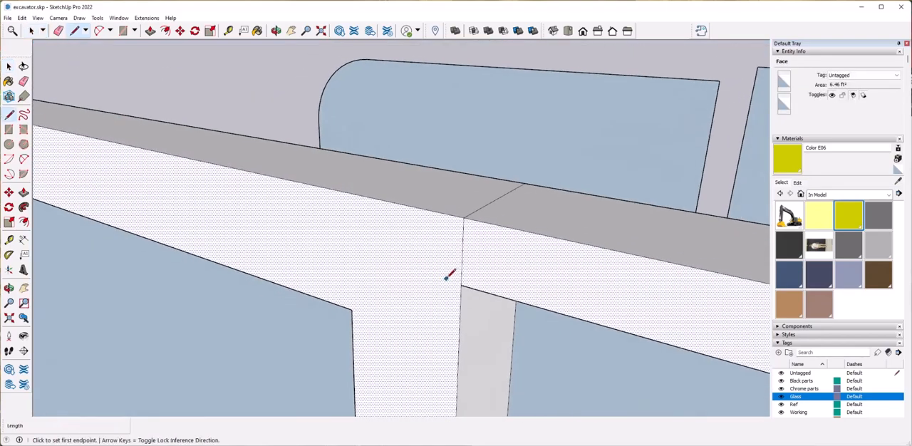
Draw a line about 2 1/16" long across the cab side frame where the rounded upper rear corner begins.
click(285, 104)
middle_drag(391, 301, 515, 316)
scroll(425, 260, down, 5)
scroll(424, 259, up, 3)
click(472, 325)
click(515, 317)
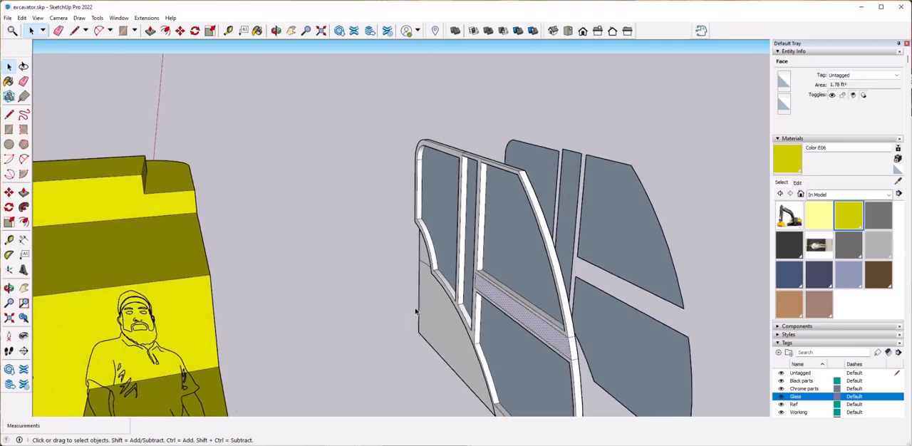
scroll(415, 312, up, 8)
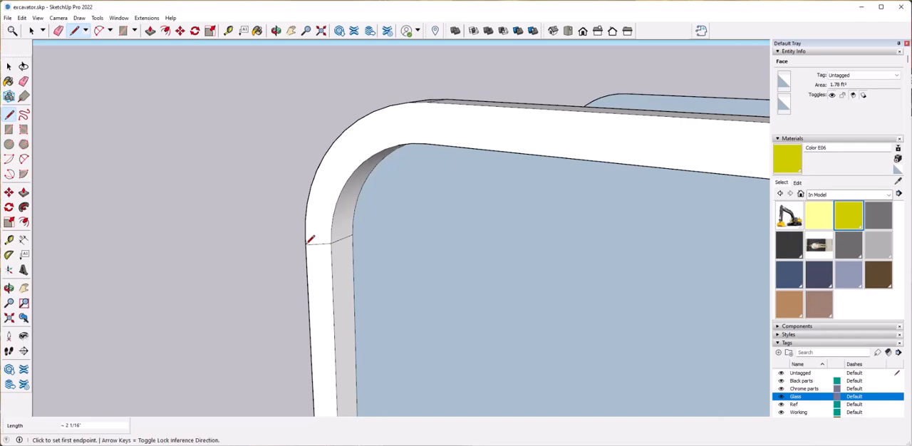
key(space)
click(318, 276)
click(298, 267)
scroll(299, 268, down, 10)
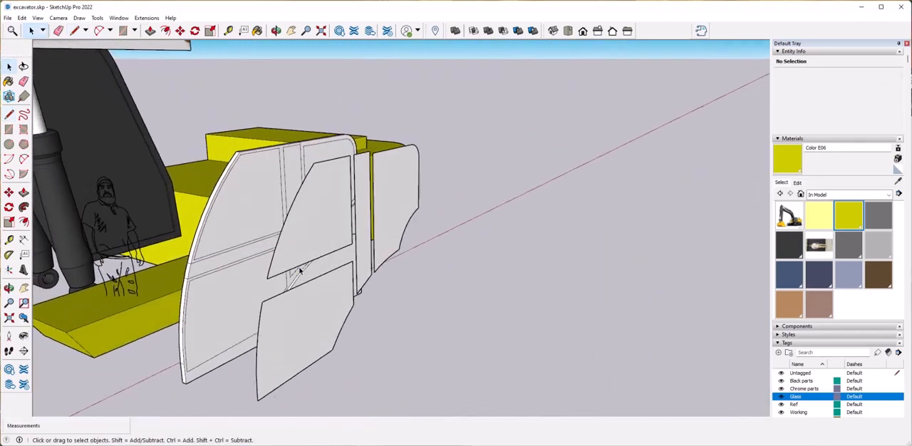
Delete the separate glass panels and move the whole cab side frame farther away from the yellow body.
middle_drag(300, 269, 397, 165)
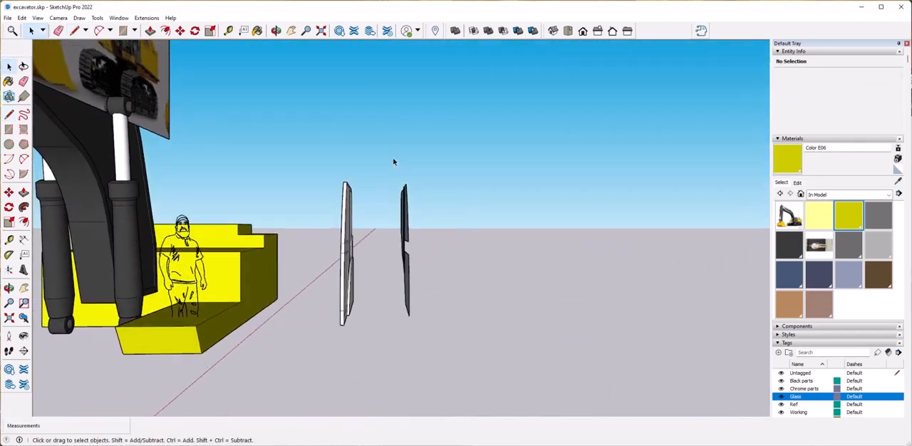
click(451, 389)
middle_drag(450, 388, 471, 387)
drag(326, 149, 392, 345)
middle_drag(392, 335, 328, 350)
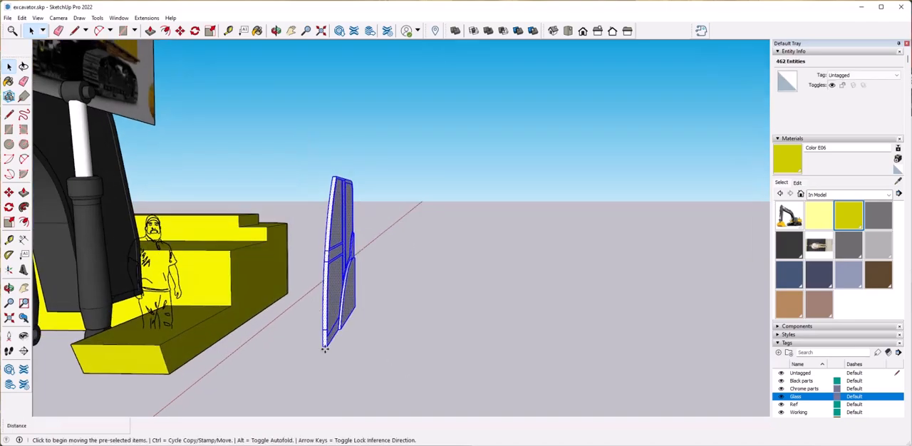
click(321, 348)
click(749, 351)
middle_drag(750, 351, 292, 304)
Select all the cab side frame's geometry and make it a group.
key(space)
click(491, 322)
middle_drag(491, 322, 699, 313)
drag(365, 133, 439, 228)
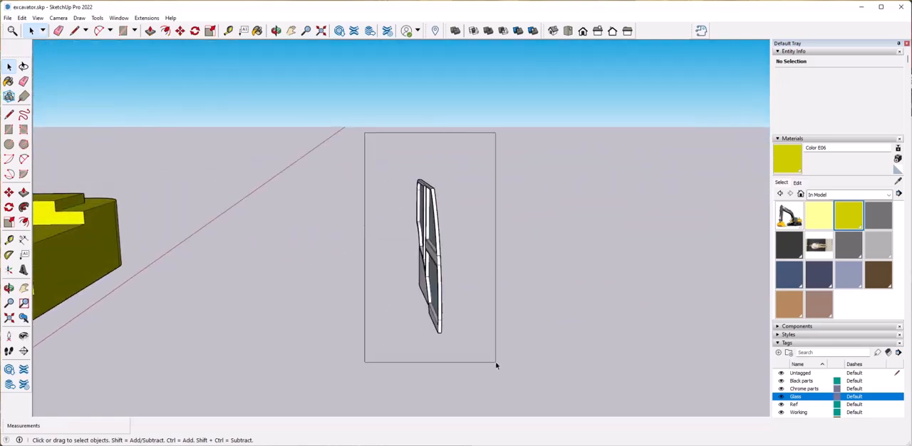
middle_drag(474, 342, 765, 271)
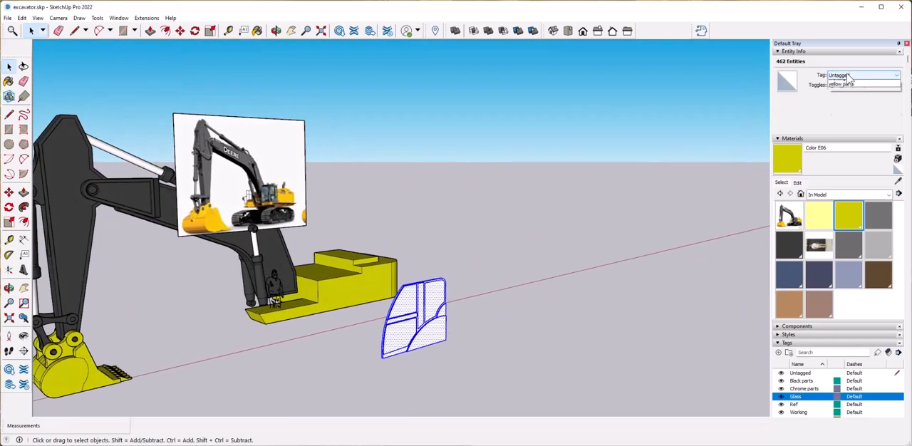
right_click(423, 348)
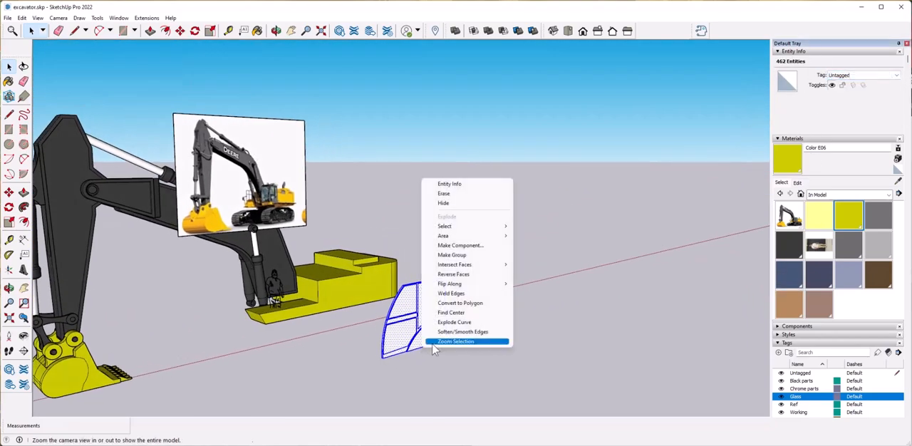
click(476, 258)
click(479, 264)
scroll(438, 326, up, 1)
Draw a rectangular face 8' 5 13/16" high with lines around the extents of the cab side group.
click(438, 326)
scroll(438, 334, up, 7)
middle_drag(527, 367, 497, 374)
click(8, 115)
scroll(138, 350, up, 5)
middle_drag(138, 350, 245, 397)
scroll(499, 235, down, 5)
scroll(492, 185, up, 7)
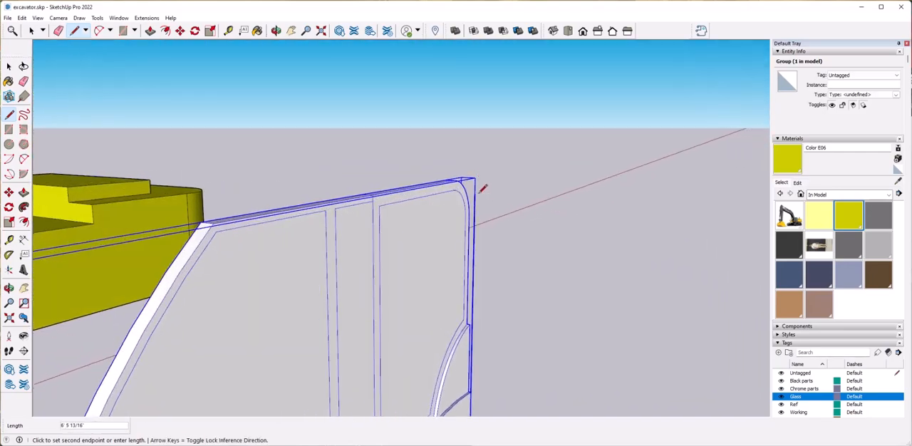
scroll(467, 176, down, 5)
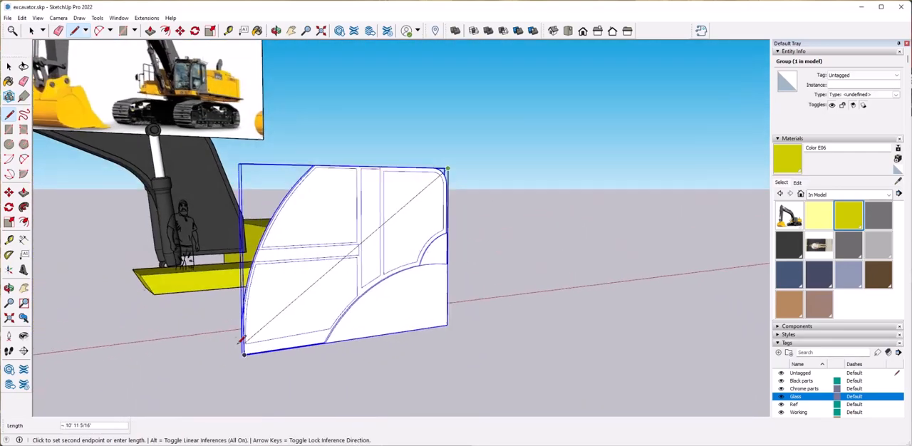
click(238, 344)
middle_drag(238, 343, 389, 397)
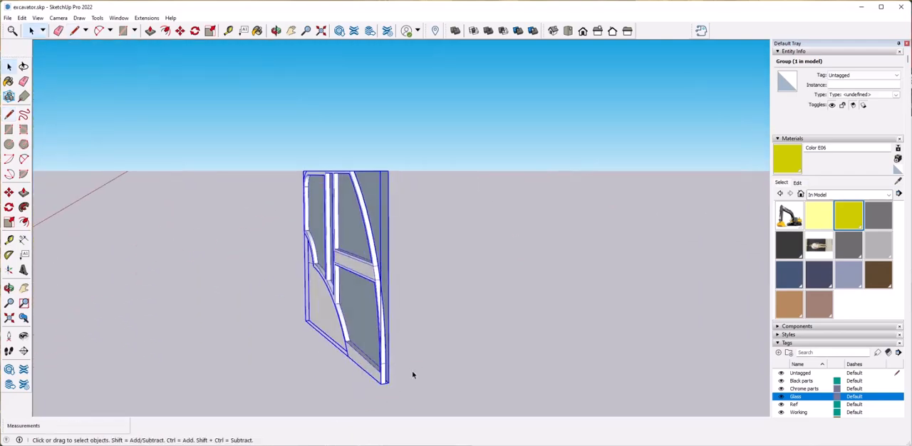
Draw an arc along the cab's curved front edge on the new face, and delete the corner outside the curve.
key(a)
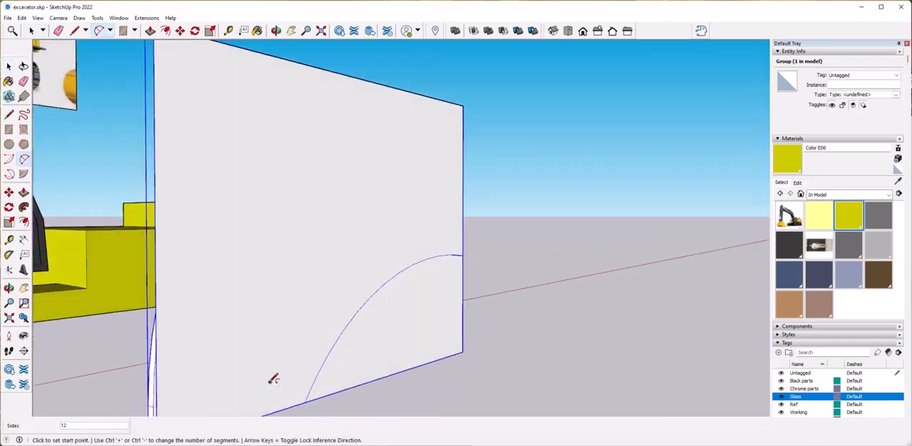
middle_drag(271, 382, 421, 227)
click(220, 346)
click(442, 184)
middle_drag(441, 184, 357, 340)
click(347, 226)
scroll(344, 349, down, 2)
key(space)
click(307, 266)
key(Delete)
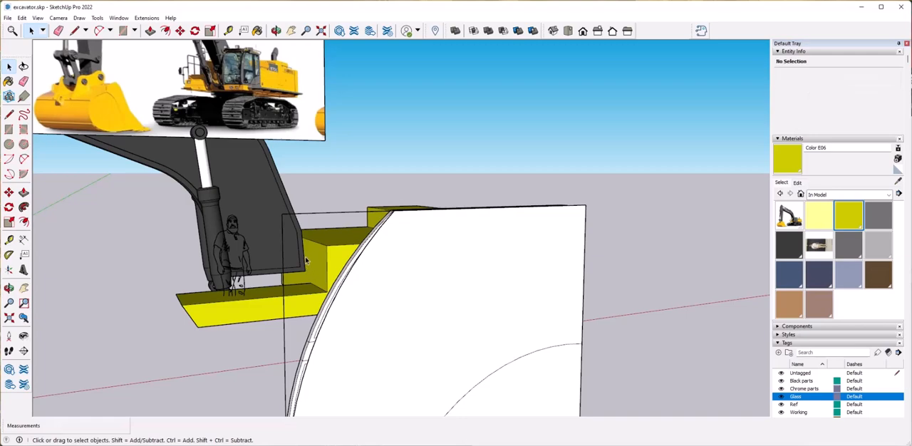
middle_drag(290, 241, 378, 303)
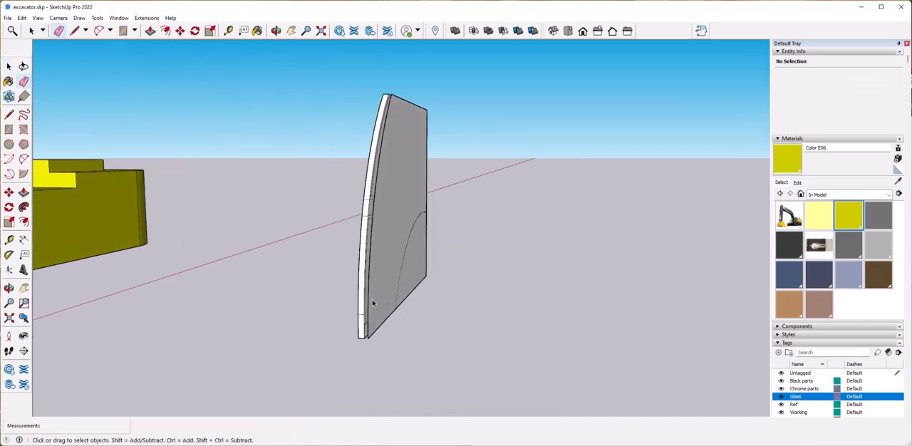
Move the trimmed face off the cab side group by about 5' 3 1/2" towards the yellow body.
key(ctrl)
click(368, 340)
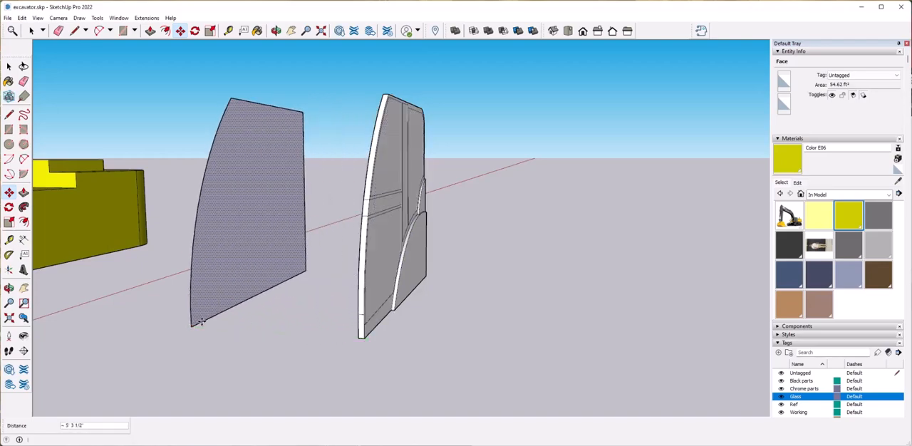
middle_drag(302, 246, 270, 249)
scroll(266, 299, down, 2)
scroll(266, 300, up, 4)
Offset the outline of the separated cab panel inward by about 4 5/16" to form a border.
key(space)
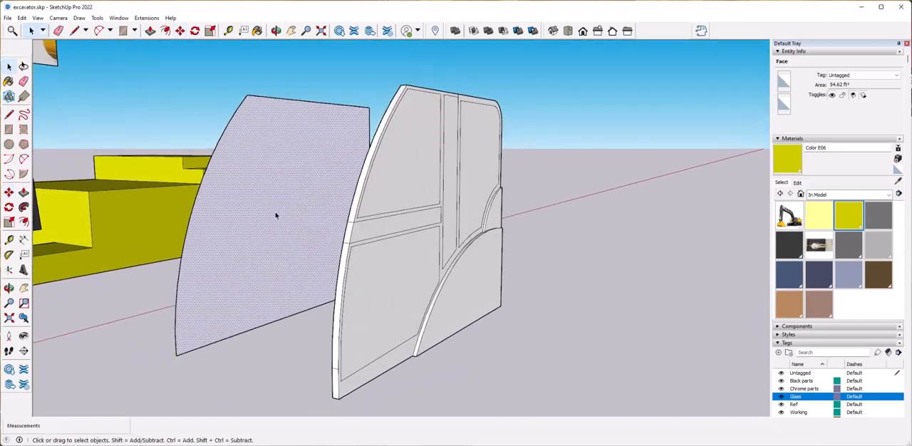
key(f)
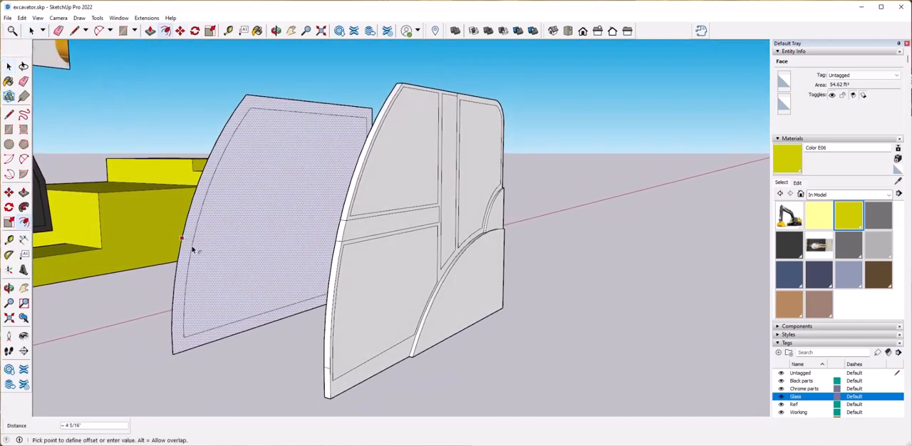
click(193, 252)
middle_drag(235, 240, 255, 237)
Draw a large arc across the panel's lower rear corner and a smaller arc from it up to the rear inner edge.
scroll(271, 304, up, 2)
key(a)
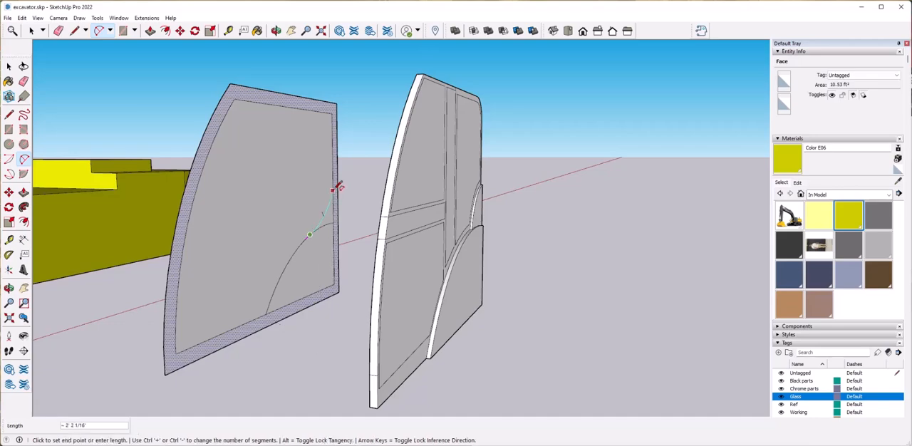
key(space)
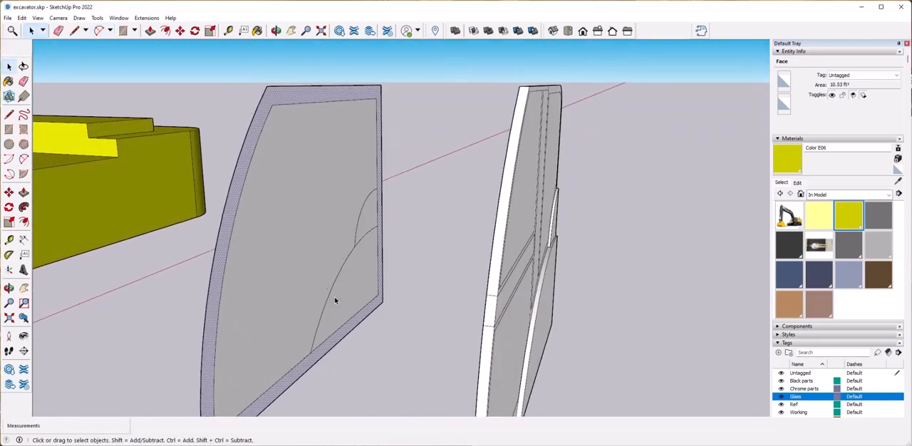
Draw a vertical line from the panel's upper inner edge down to the large arc.
key(l)
scroll(378, 207, up, 4)
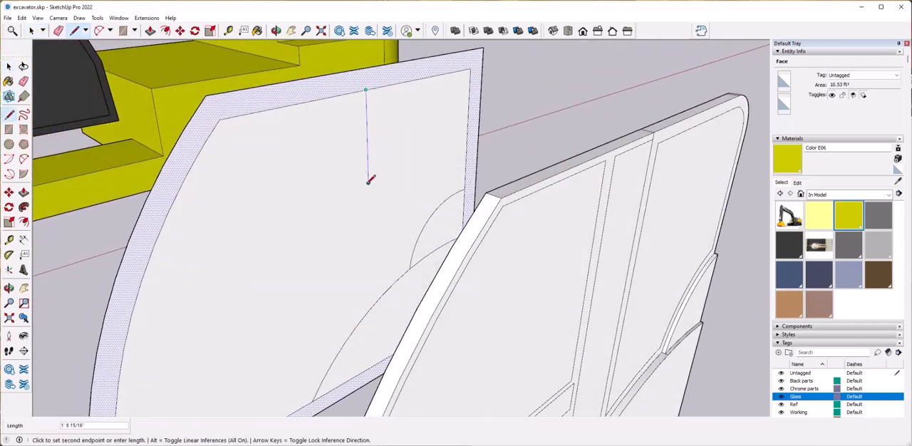
click(371, 308)
key(space)
click(307, 93)
key(Escape)
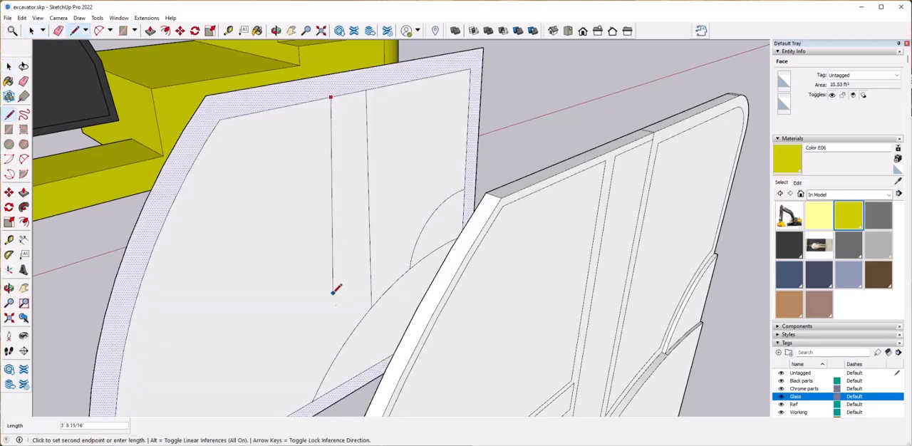
Draw a second vertical line forward of the first, joining the large arc to the panel's upper inner edge.
key(space)
click(365, 164)
click(376, 168)
click(293, 179)
click(333, 123)
key(Delete)
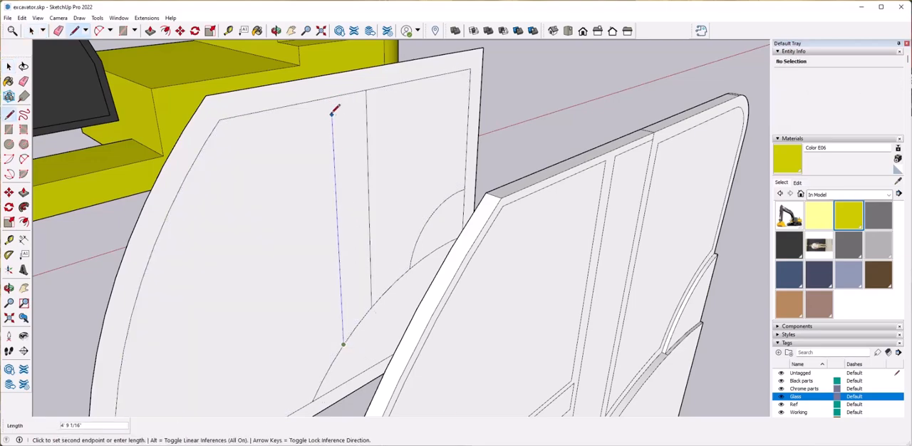
key(space)
click(334, 178)
click(377, 249)
scroll(379, 249, down, 5)
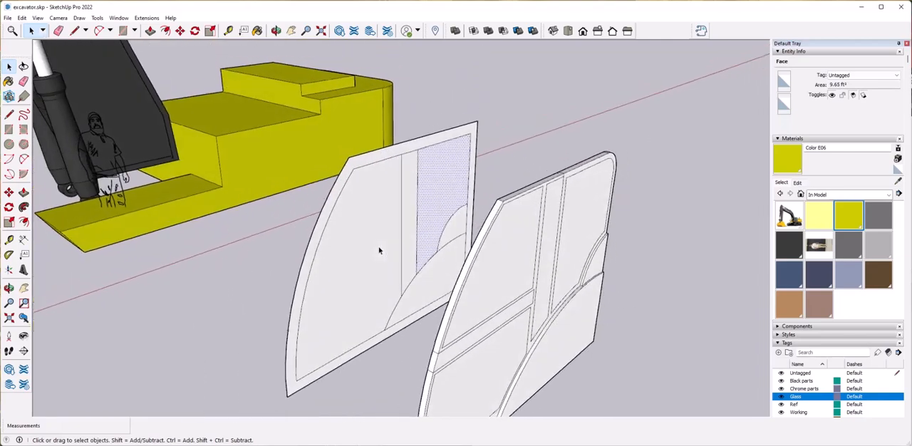
Try extruding the panel's border face across the cab's width with Push/Pull, and undo the extrusion.
click(494, 149)
key(p)
click(479, 158)
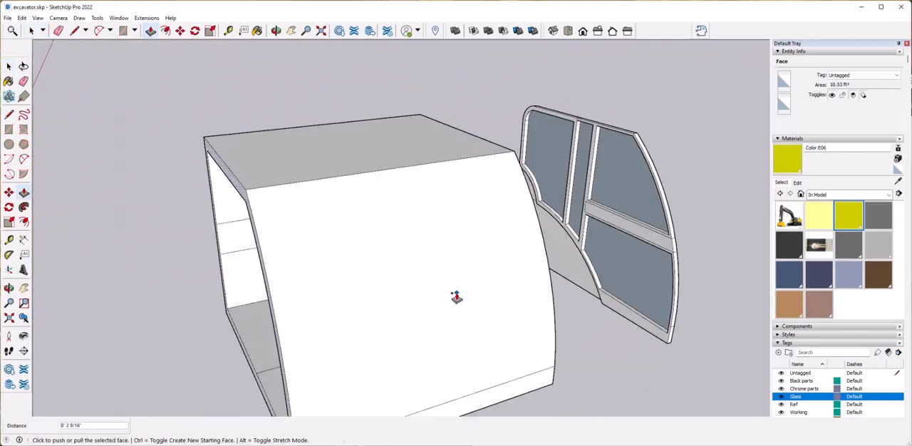
key(ctrl+z)
Move the whole divided panel onto the body's front platform, placing its lower front corner 1" from the platform's outer front corner.
scroll(321, 216, down, 8)
middle_drag(322, 216, 383, 153)
key(space)
drag(383, 153, 451, 323)
scroll(442, 316, up, 5)
middle_drag(369, 316, 345, 330)
key(m)
click(354, 320)
scroll(234, 316, up, 5)
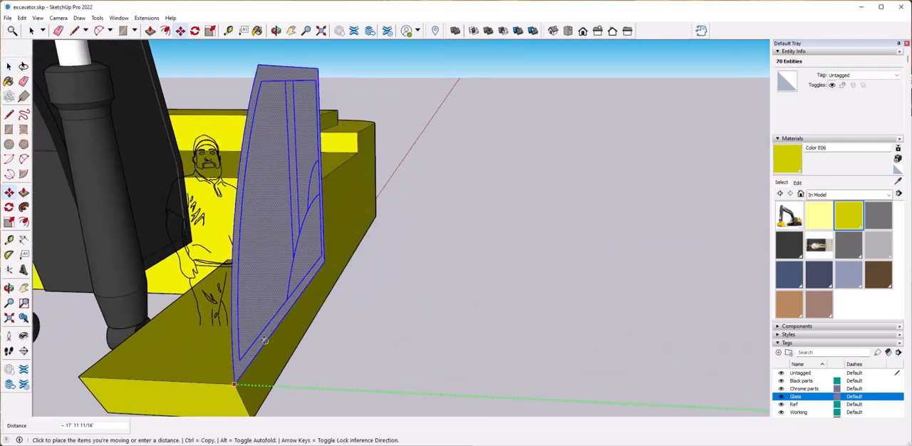
scroll(275, 340, up, 4)
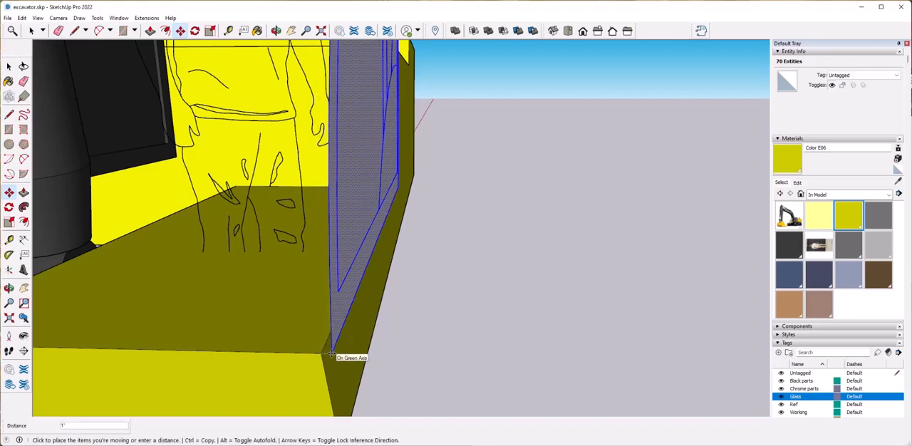
click(331, 353)
Make the divided side panel standing at the front platform's outer edge a group.
scroll(331, 353, down, 5)
key(space)
click(484, 278)
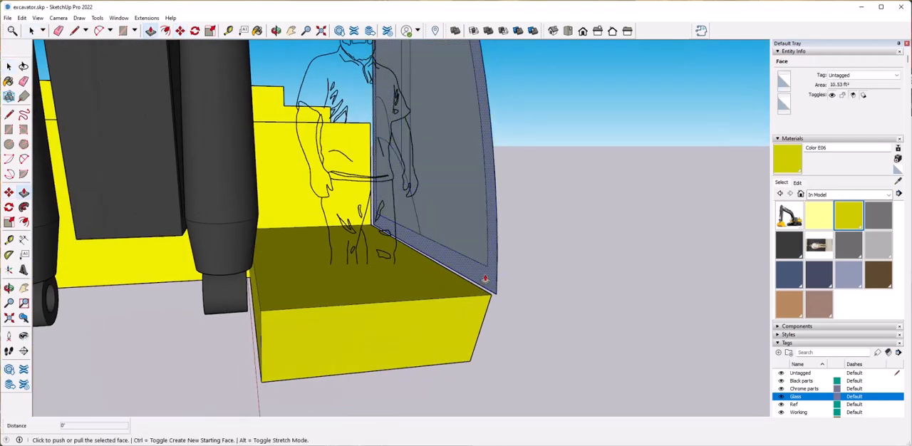
click(538, 281)
scroll(538, 281, down, 5)
middle_drag(538, 281, 451, 143)
drag(407, 104, 453, 264)
middle_drag(499, 253, 426, 235)
right_click(421, 227)
click(461, 305)
middle_drag(463, 306, 559, 313)
scroll(570, 317, up, 4)
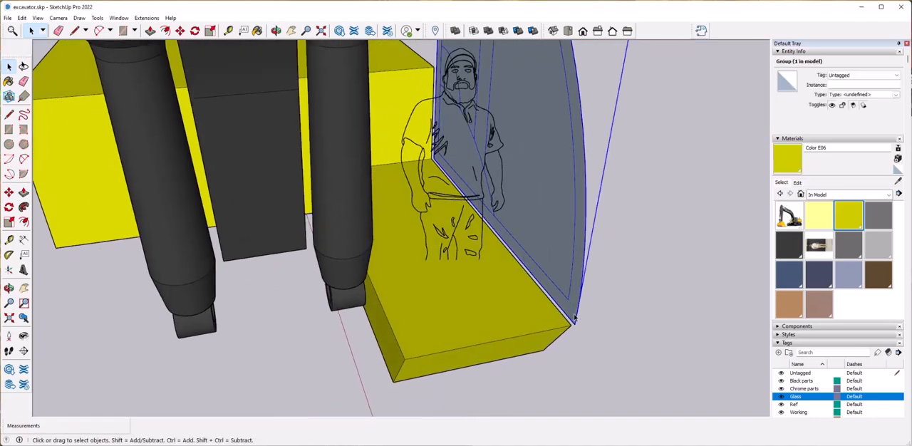
Inside the panel group, extrude the border face inward with Push/Pull until it is flush with the platform's outer side edge.
double_click(571, 313)
key(p)
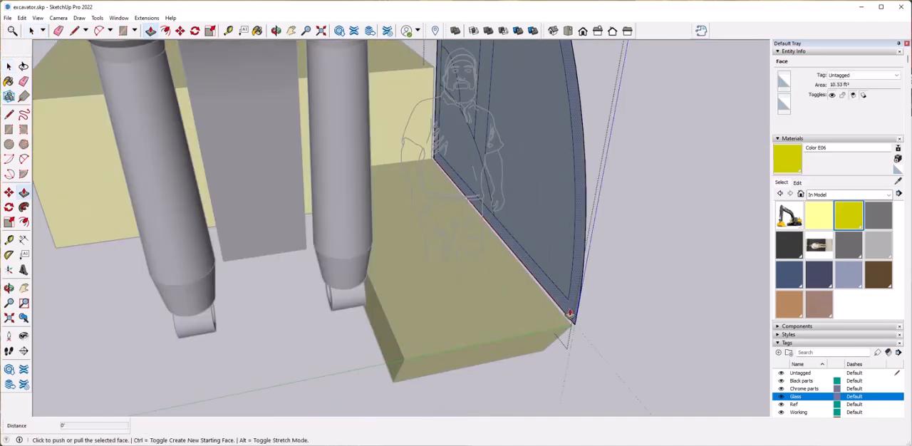
click(566, 310)
key(Escape)
click(567, 310)
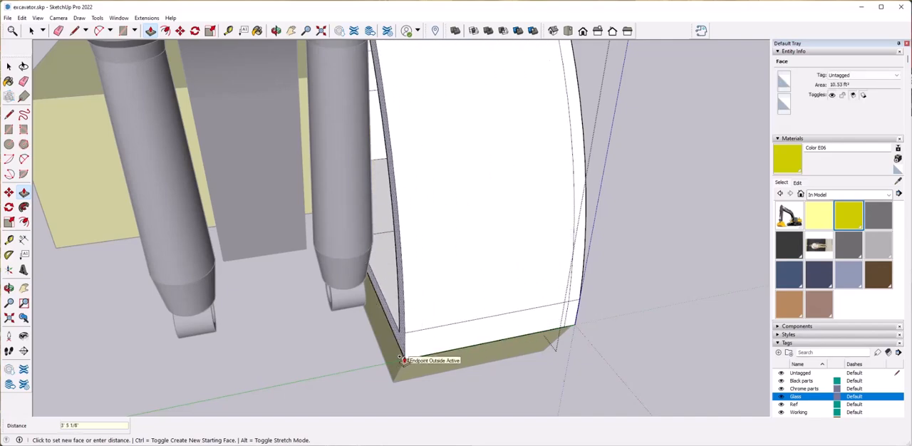
click(489, 353)
key(l)
key(space)
click(506, 396)
middle_drag(505, 396, 463, 368)
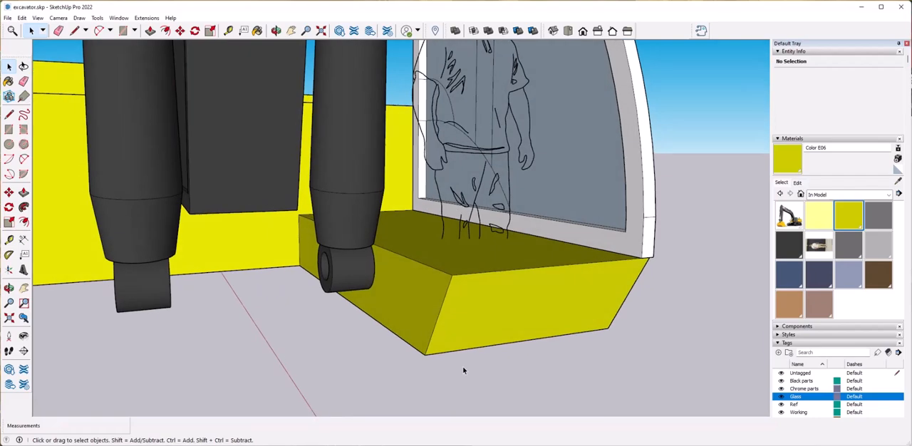
Draw a helper line forward from the platform's inner front corner, ending in a short line parallel to the platform's front edge.
click(452, 273)
middle_drag(451, 273, 635, 272)
key(Return)
Inside the group, extrude the border face across the cab to the short helper line's end, plus a separate strip to the platform's inner corner.
key(space)
click(615, 186)
key(p)
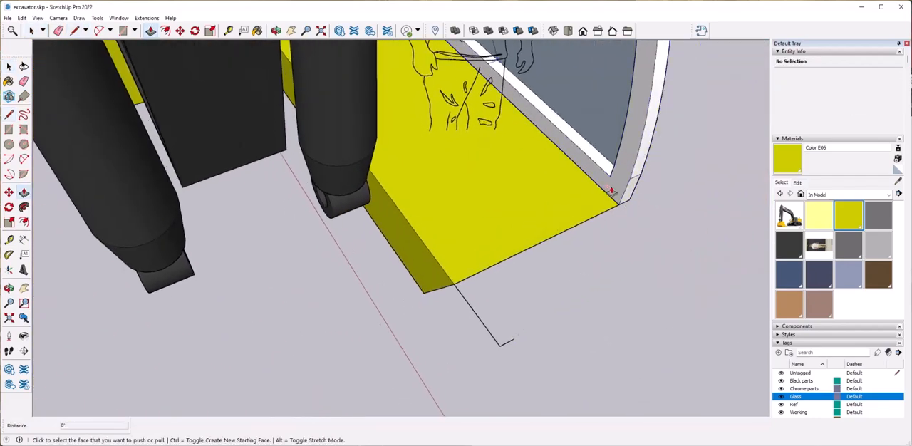
key(space)
double_click(615, 185)
click(616, 185)
click(614, 186)
key(p)
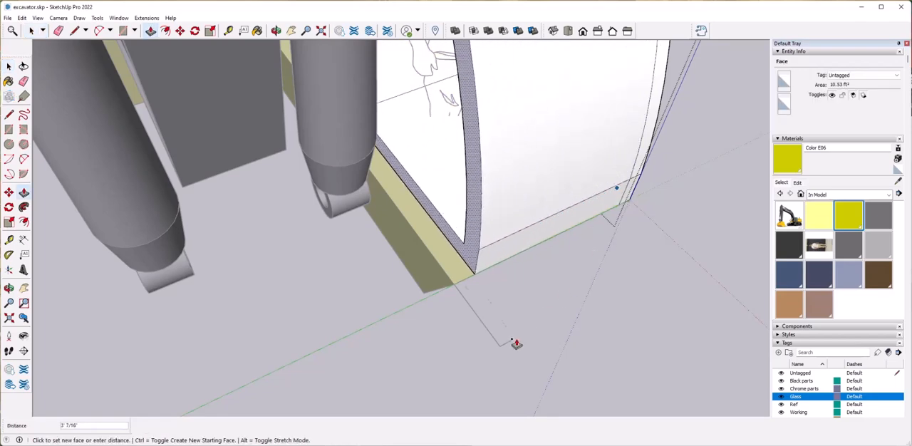
key(space)
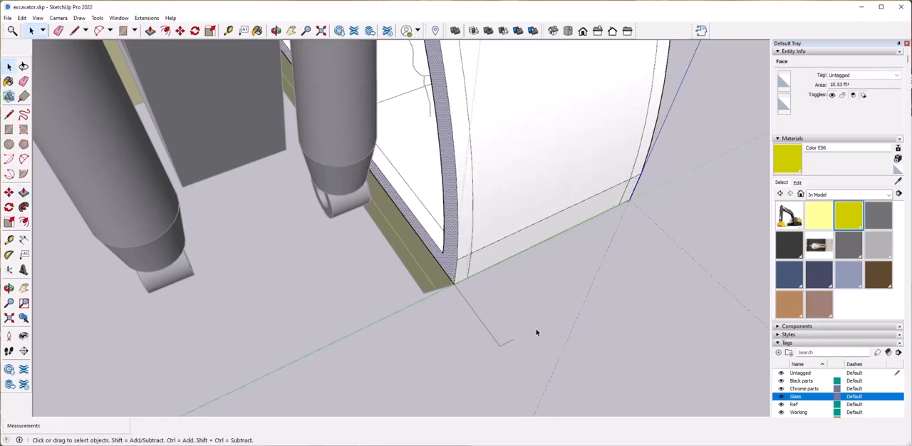
Leave the cab group and delete the two helper lines in front of the platform.
click(528, 333)
click(502, 346)
key(space)
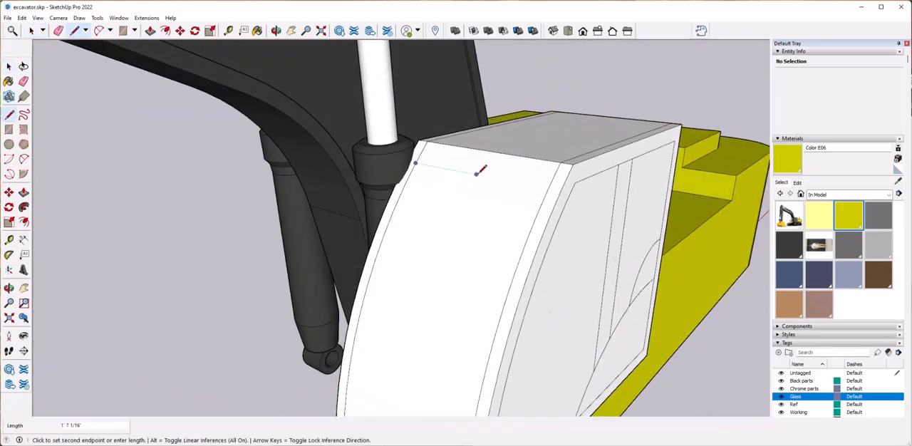
click(548, 188)
key(space)
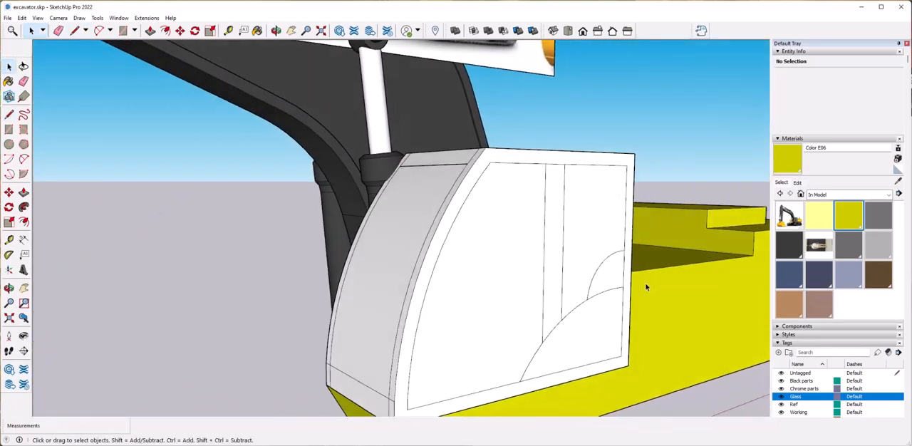
key(ctrl+z)
Inside the cab group, draw a line across the curved front just below the roof, between its two side strips.
double_click(540, 228)
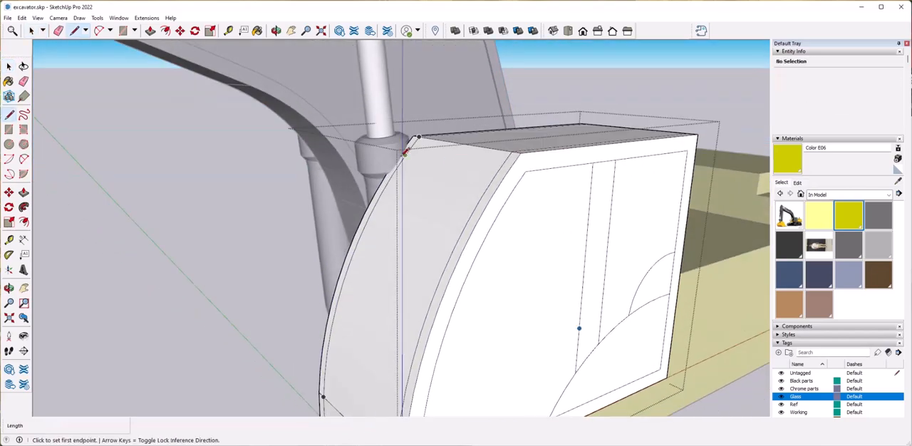
click(708, 102)
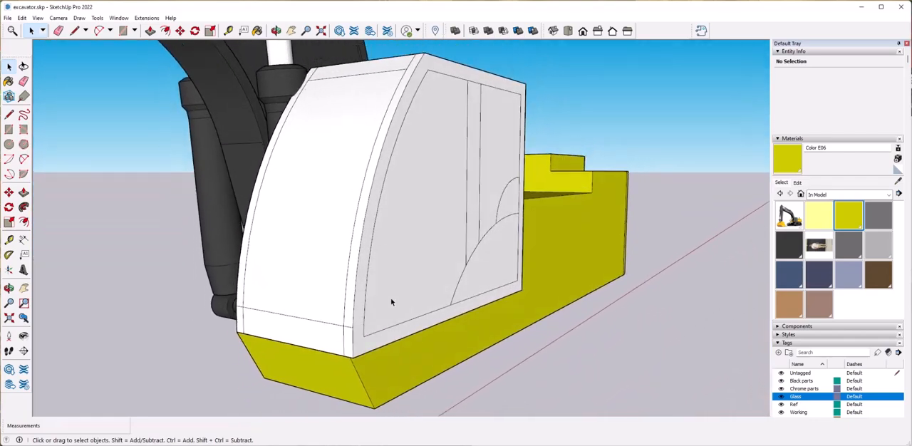
Inside the cab group, copy the curved front window surface to a free spot in front of the cab.
double_click(305, 309)
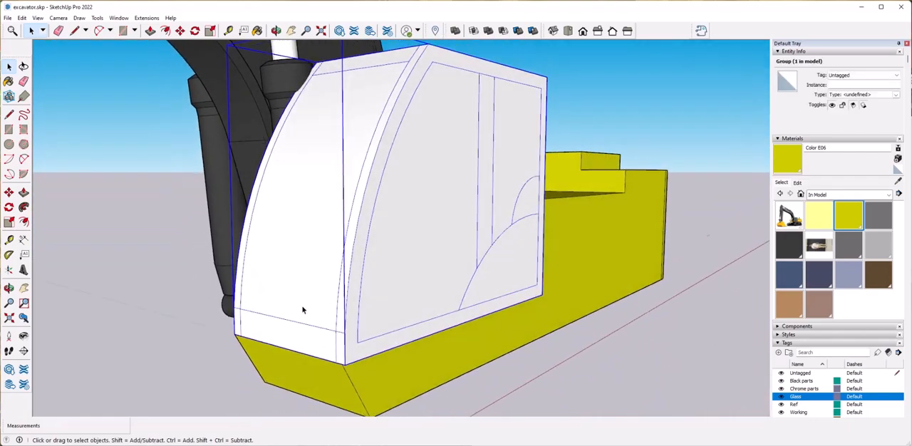
click(304, 309)
key(m)
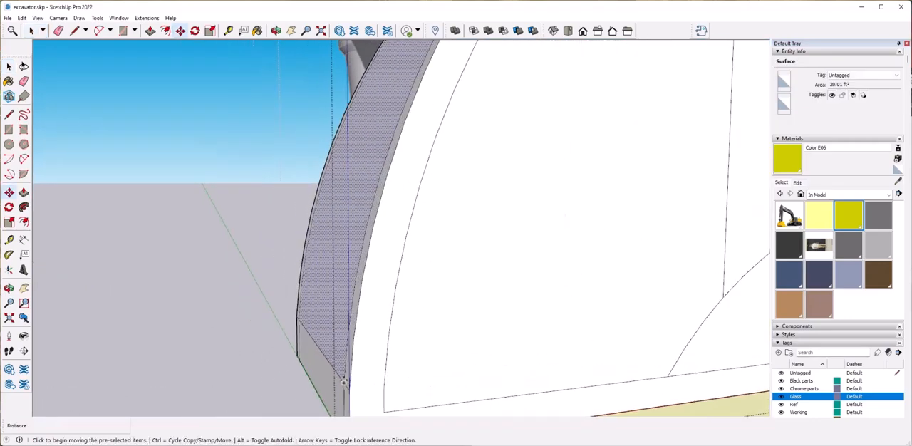
click(344, 383)
click(67, 377)
key(space)
Copy the large front pane of the cab's outer side to a free spot beside the cab.
scroll(354, 356, down, 6)
middle_drag(353, 356, 449, 382)
click(415, 324)
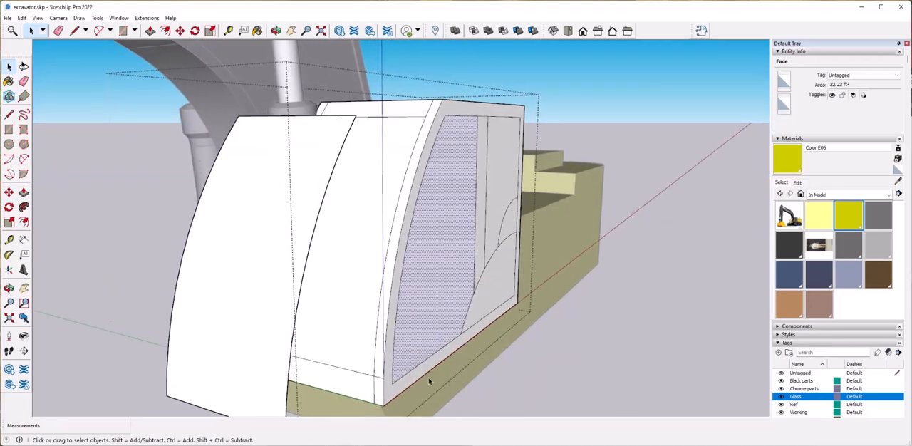
key(m)
key(ctrl)
click(393, 384)
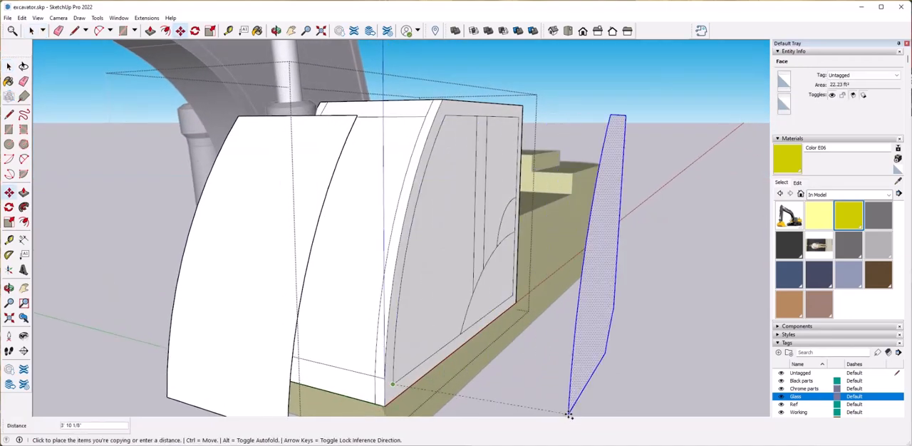
scroll(568, 416, down, 3)
click(585, 334)
key(space)
Copy the smaller rear side pane out beside the cab, next to the copied front pane.
key(m)
click(375, 252)
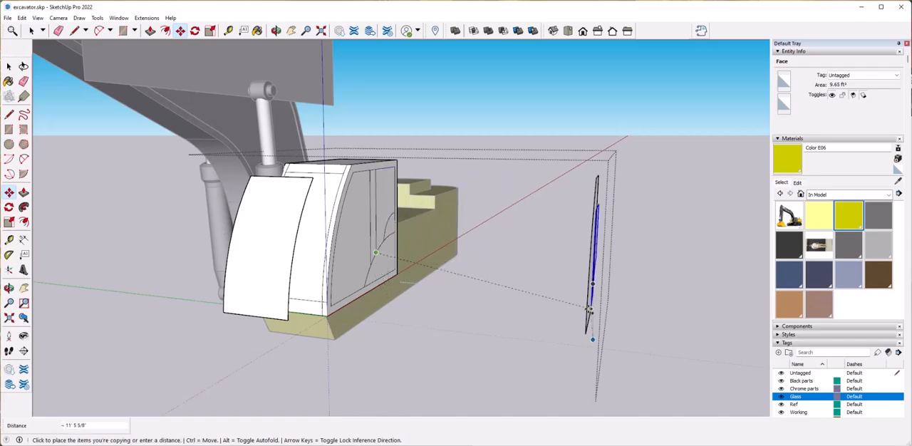
click(601, 308)
key(space)
Delete the large arc's segment between the two vertical lines, merging the post with the lower rear area, and select the merged face.
middle_drag(601, 308, 462, 357)
scroll(467, 339, up, 2)
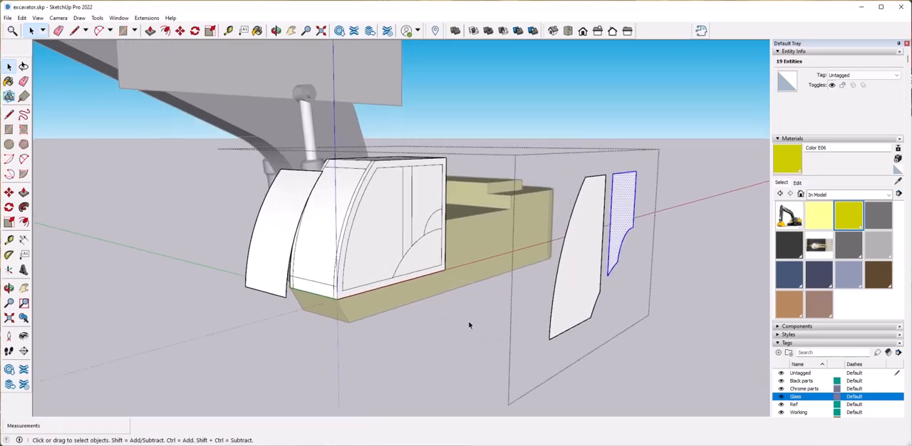
click(470, 324)
scroll(492, 321, up, 5)
click(489, 318)
key(Delete)
click(456, 280)
click(455, 282)
key(Delete)
click(471, 282)
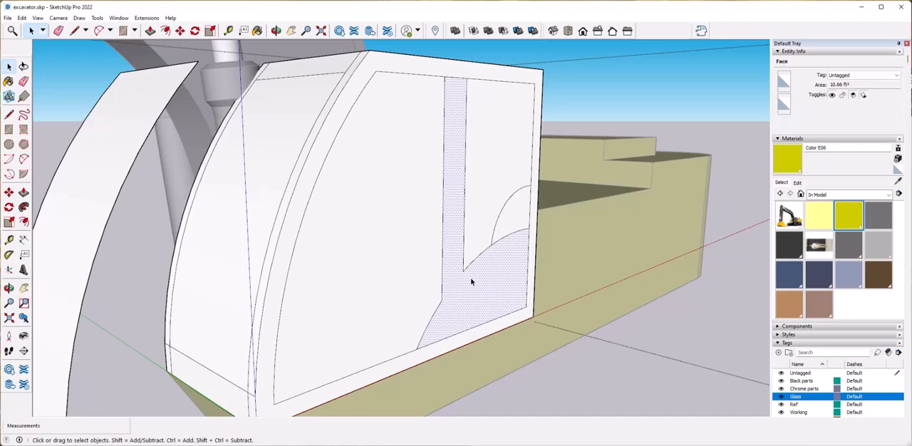
Leave the cab group, clear the selection and save the excavator model.
scroll(489, 305, down, 2)
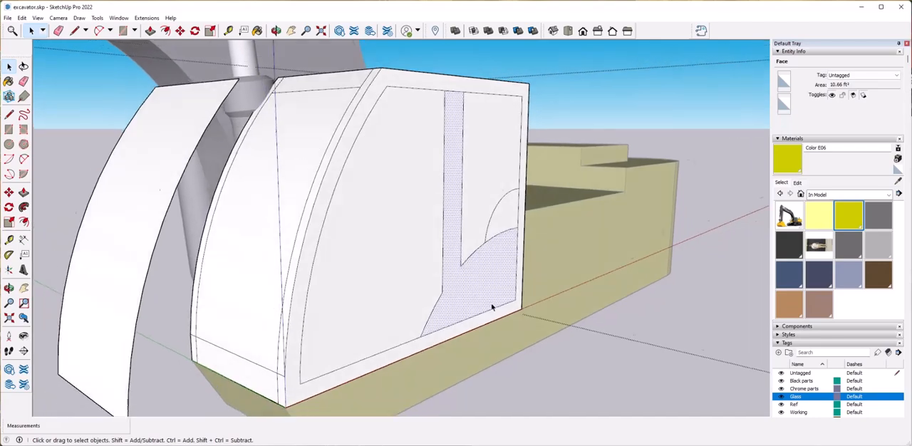
click(640, 365)
mouse_move(457, 285)
middle_down()
mouse_move(546, 347)
mouse_move(515, 378)
middle_up()
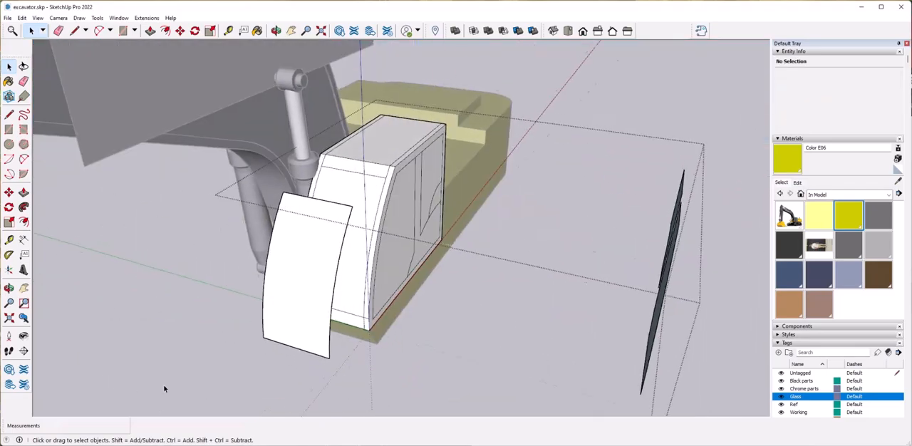
scroll(424, 361, down, 1)
click(407, 330)
scroll(407, 211, down, 4)
middle_drag(407, 211, 306, 232)
click(409, 287)
middle_drag(410, 288, 506, 274)
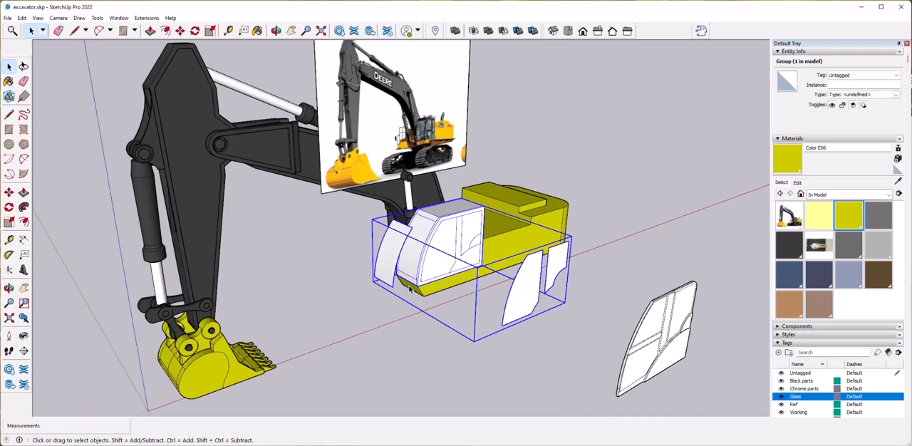
click(44, 55)
click(7, 19)
click(20, 61)
Reopen the cab group and draw the upper and lower window edges across the cab's rear face.
middle_drag(457, 279, 357, 314)
scroll(466, 324, up, 5)
double_click(432, 320)
middle_drag(459, 374, 441, 347)
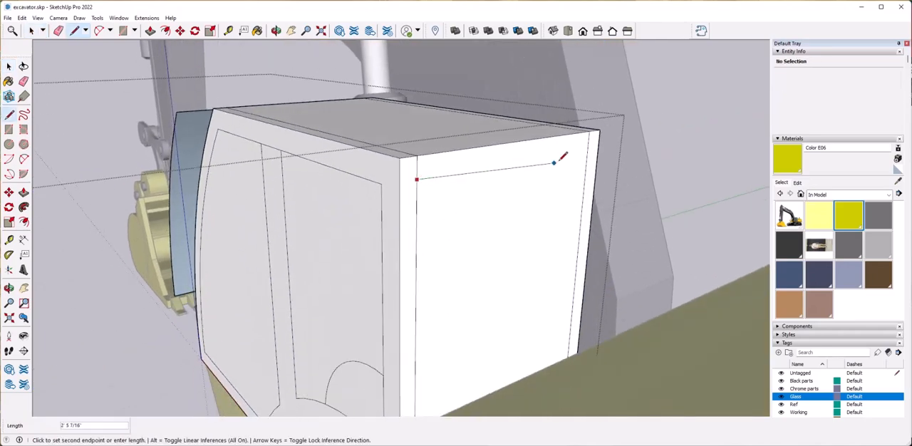
click(572, 318)
key(space)
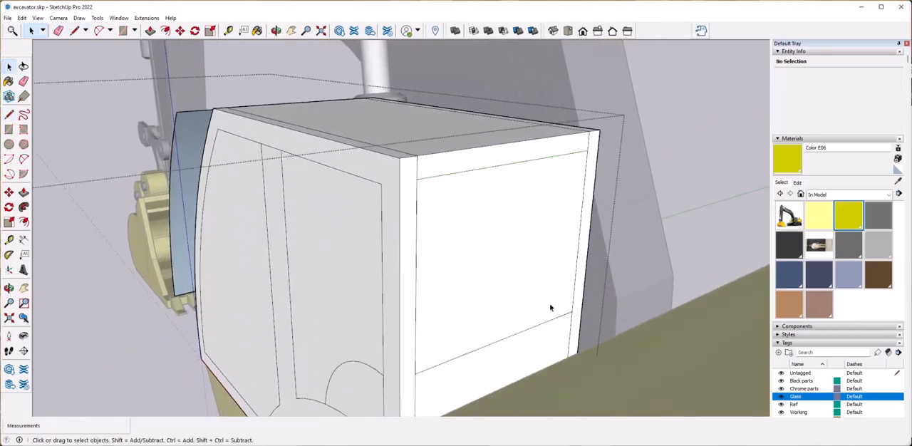
Copy the rear window face backward, clear of the cab, as a separate glass pane.
click(483, 301)
middle_drag(399, 320, 468, 369)
scroll(468, 369, up, 2)
key(m)
click(426, 356)
click(670, 377)
key(space)
Draw lines across the cab roof near its rear and front edges to outline the roof window.
middle_drag(527, 343, 374, 372)
click(377, 247)
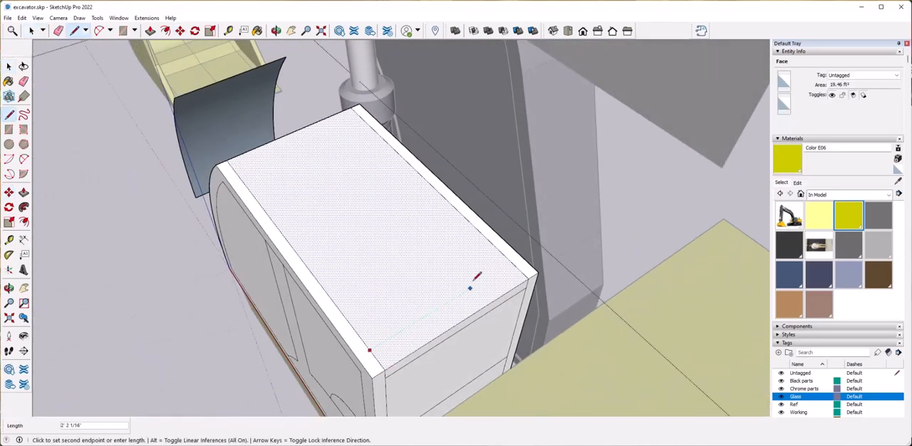
click(513, 263)
key(space)
click(362, 118)
key(space)
Copy the roof window face straight up, clear of the cab, as a separate glass pane.
click(320, 200)
middle_drag(321, 200, 503, 303)
scroll(516, 292, up, 3)
key(m)
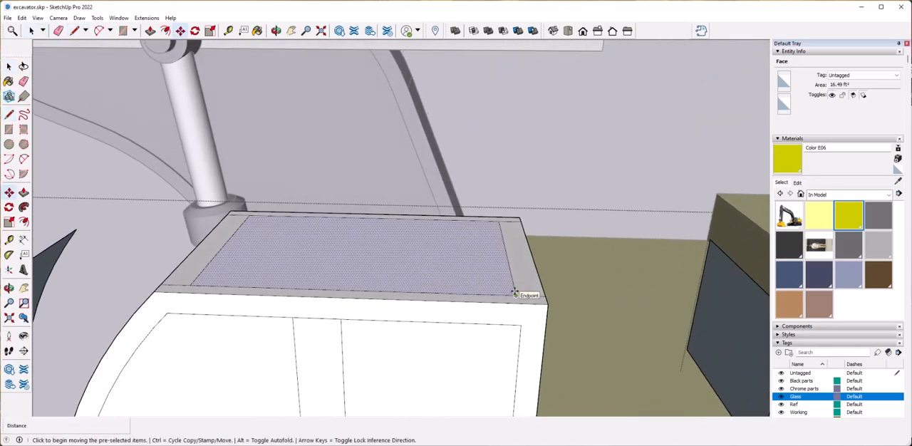
click(515, 293)
middle_drag(513, 245, 497, 168)
scroll(497, 168, down, 3)
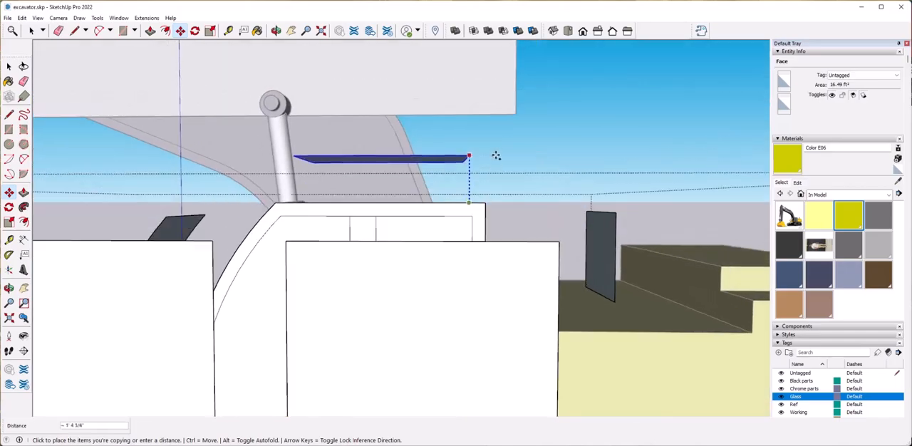
click(493, 144)
key(space)
click(552, 205)
Draw a line between opposite corners of the far side's opening inside the cab frame to fill it with a face.
scroll(553, 205, down, 4)
middle_drag(552, 205, 475, 365)
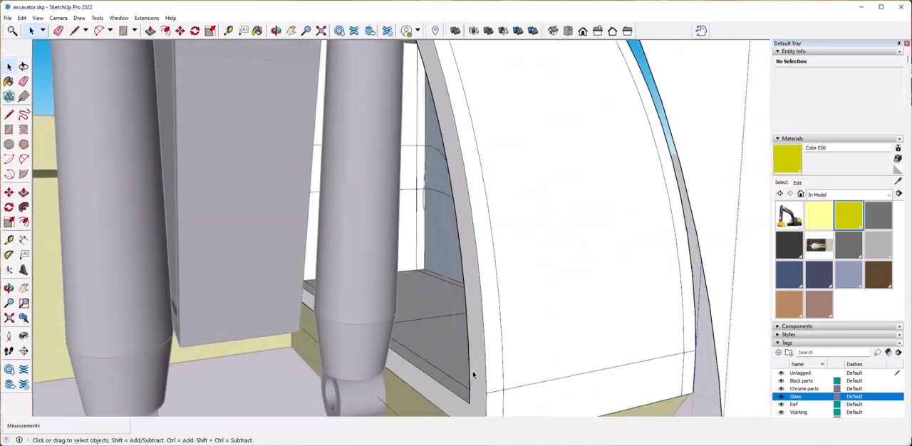
click(479, 362)
click(450, 377)
middle_drag(450, 377, 448, 342)
scroll(435, 385, up, 5)
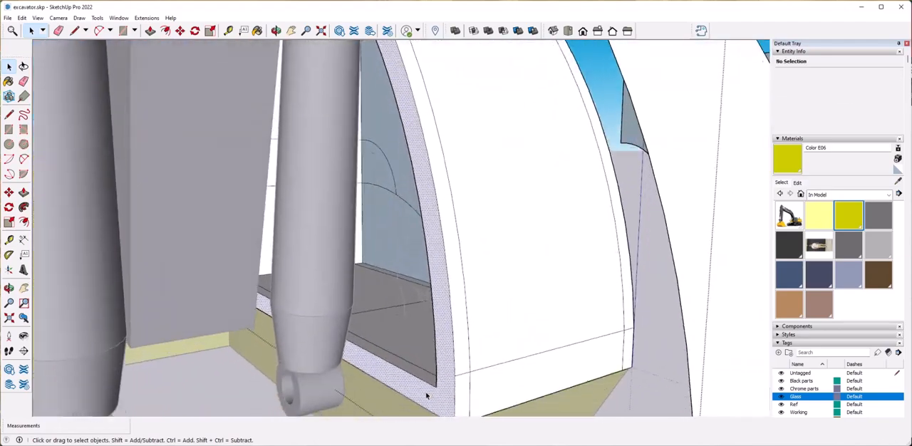
click(433, 392)
key(l)
click(434, 386)
middle_drag(435, 386, 416, 368)
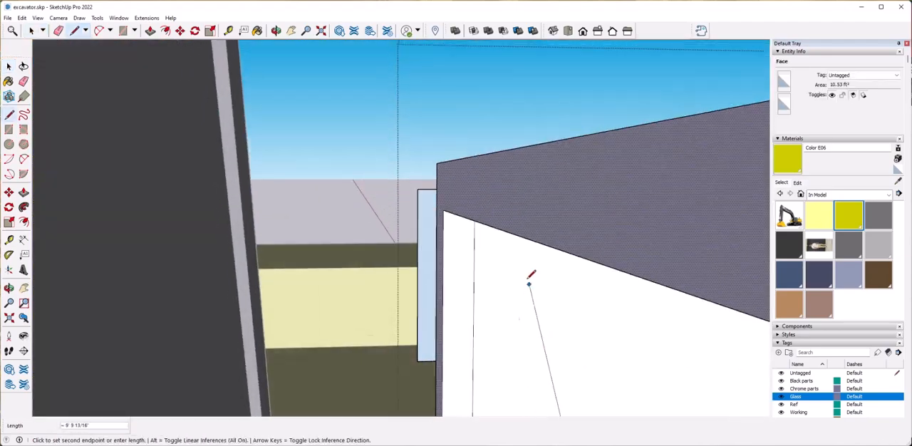
click(452, 210)
key(space)
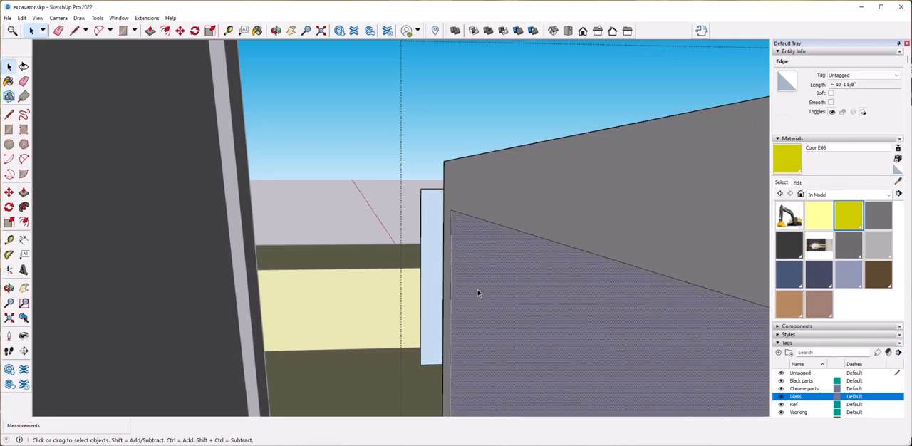
Copy the far-side window face outward from the cab along the green axis.
scroll(499, 335, down, 8)
middle_drag(503, 338, 513, 332)
scroll(514, 330, up, 1)
key(m)
key(ctrl)
click(526, 306)
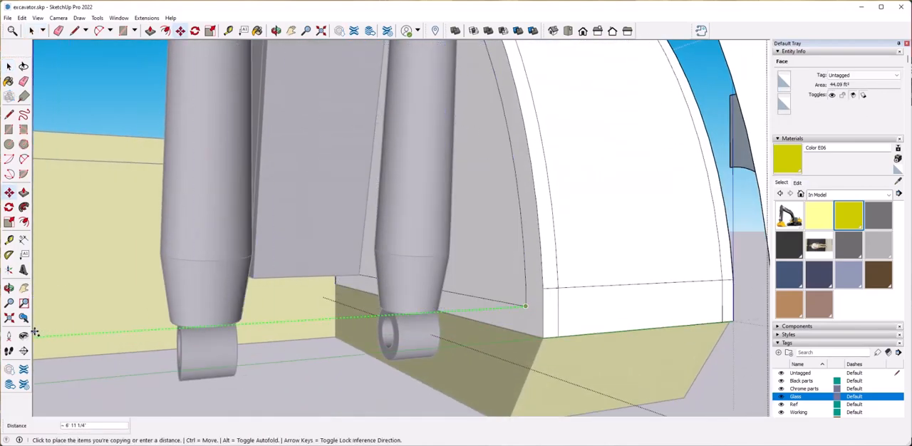
key(space)
Delete the faces filling the cab's windshield and near-side window openings.
scroll(511, 283, down, 5)
middle_drag(589, 338, 449, 232)
scroll(445, 285, up, 4)
click(402, 354)
key(Delete)
click(456, 297)
key(Delete)
click(558, 239)
key(Delete)
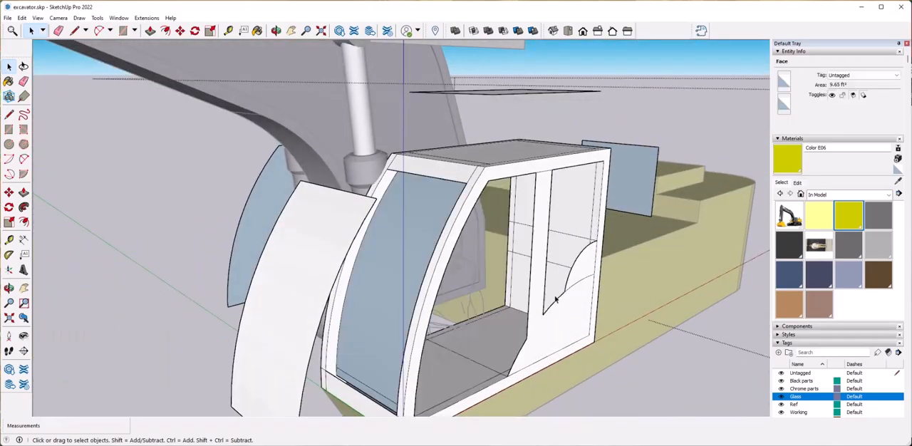
Delete the faces filling the cab's roof and rear window openings.
middle_drag(524, 135, 506, 179)
click(512, 166)
key(Delete)
middle_drag(642, 307, 463, 299)
click(449, 340)
key(Delete)
middle_drag(448, 339, 528, 322)
click(410, 293)
key(Delete)
Draw edges at the lower corners of the rear window opening to close the gap in its sill.
middle_drag(410, 293, 524, 354)
key(l)
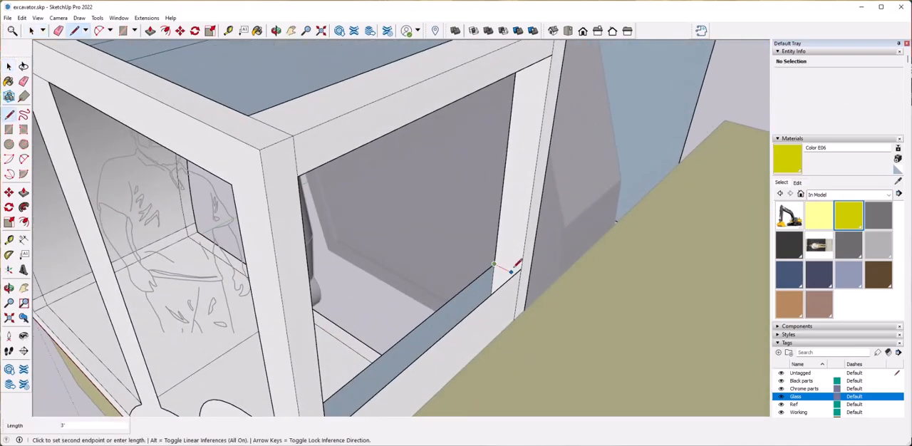
middle_drag(524, 266, 416, 393)
click(182, 215)
scroll(187, 217, down, 5)
scroll(591, 375, up, 4)
key(space)
Copy the near-side door pillar and lower panel face across to the far side of the cab.
click(557, 348)
key(m)
click(416, 393)
key(ctrl)
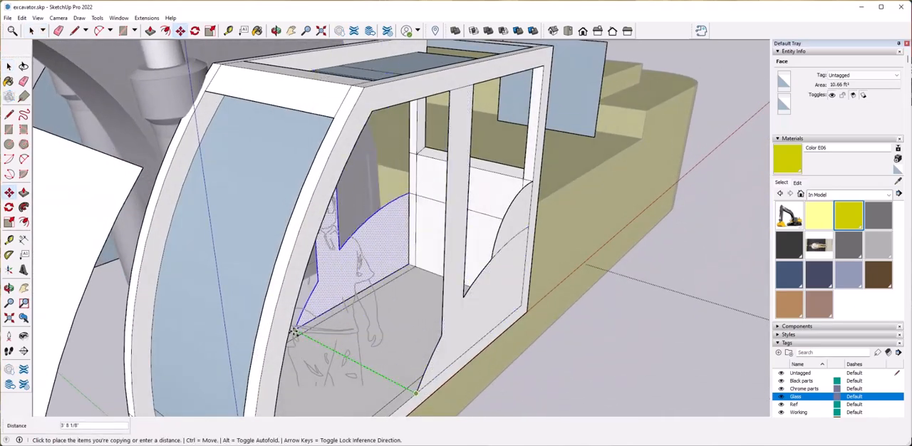
middle_drag(301, 332, 192, 347)
click(421, 359)
key(space)
Copy the small curved panel at the near side's rear across to the far side of the cab.
click(423, 270)
key(m)
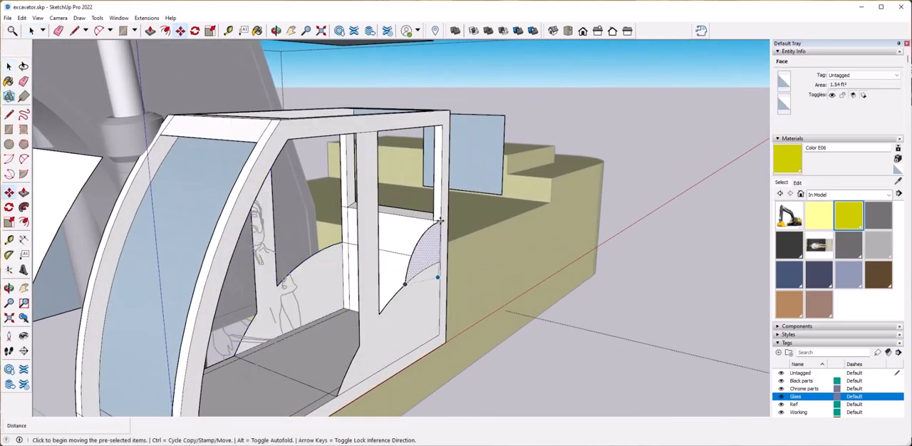
key(ctrl)
click(440, 222)
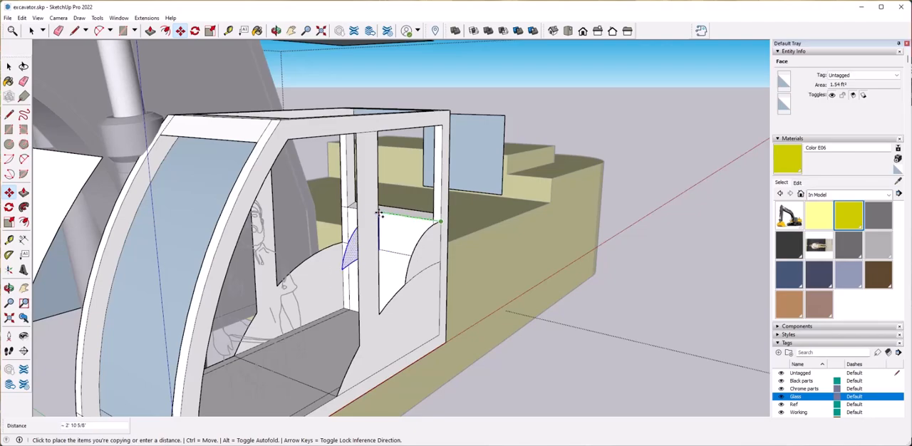
click(342, 209)
key(space)
Push/Pull the near-side door pillar and lower panel by 2 inches.
click(412, 312)
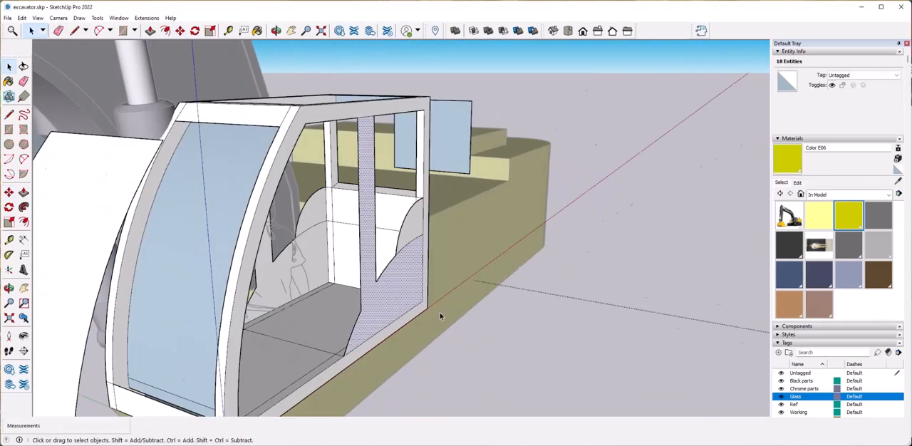
key(p)
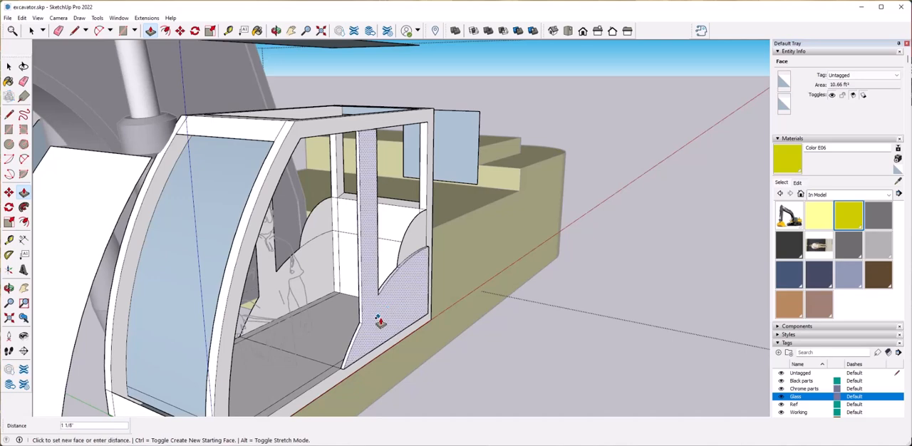
text(2)
key(Return)
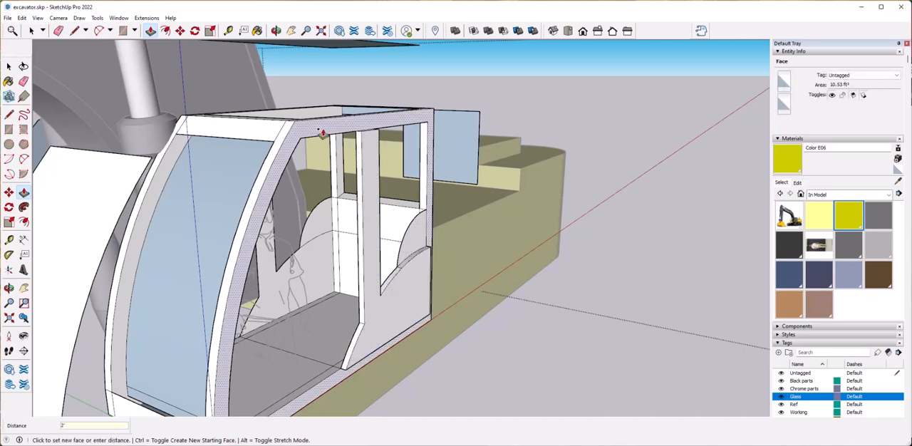
key(Escape)
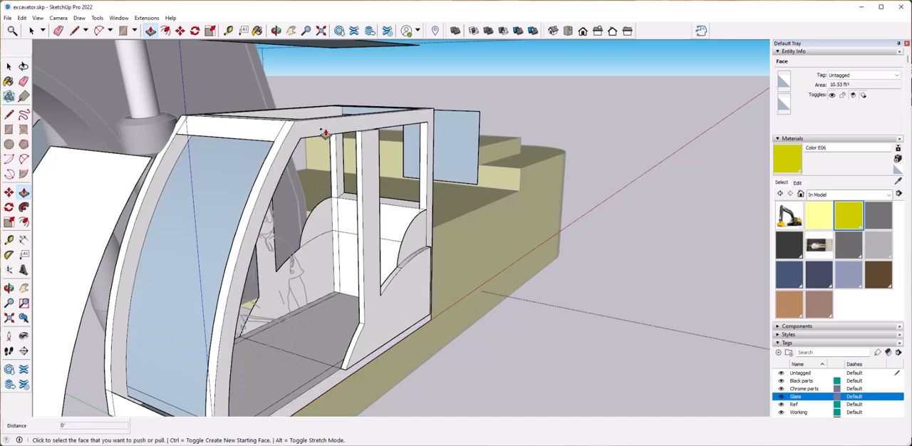
Extrude the near-side cab frame and small curved panel outward.
key(space)
click(421, 239)
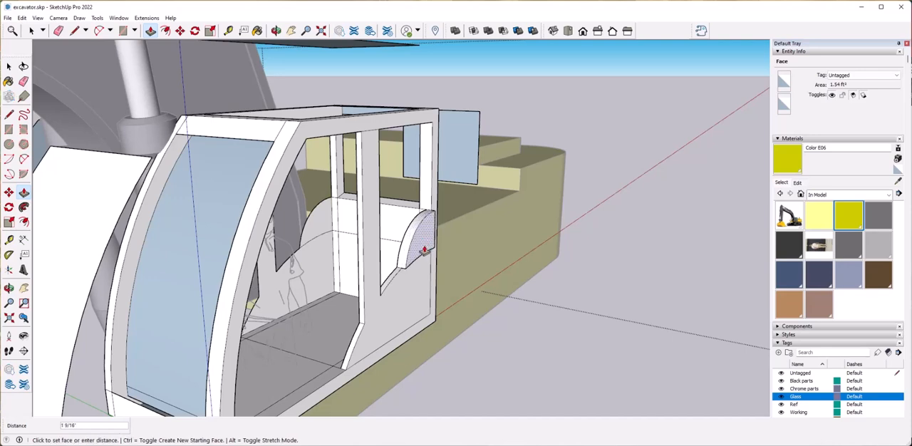
key(space)
Push/Pull the matching pillar panel and curved panel on the cab's far side by 2 inches.
click(322, 268)
key(p)
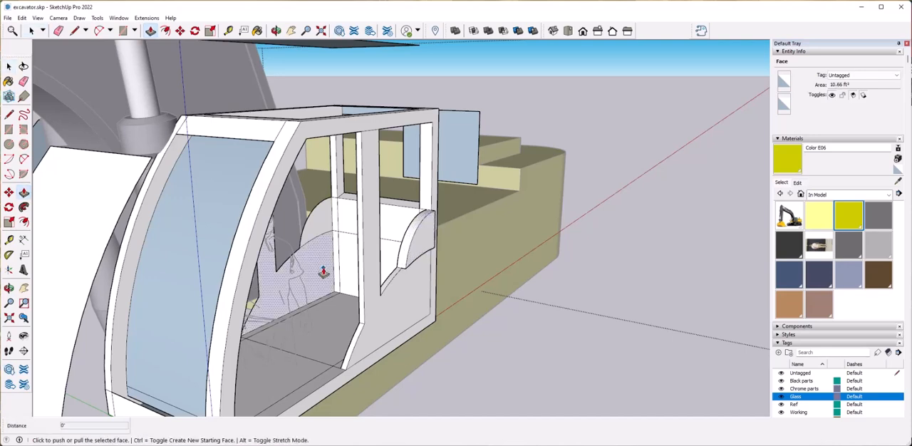
click(322, 271)
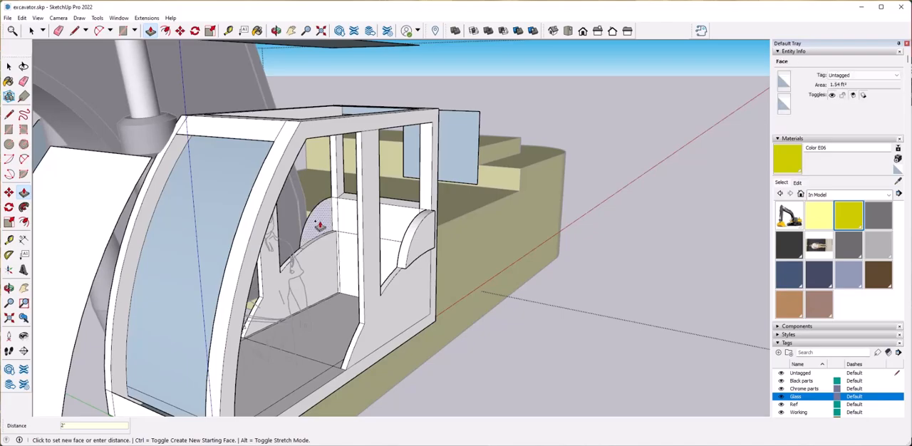
key(space)
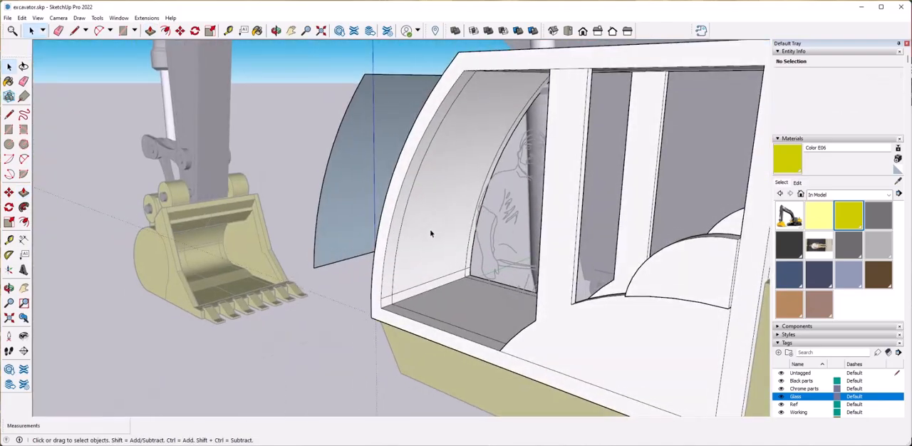
Delete the inner face remaining in the windshield opening.
click(430, 232)
key(Delete)
scroll(414, 259, up, 3)
middle_drag(415, 260, 386, 284)
scroll(358, 248, up, 4)
middle_drag(358, 248, 350, 297)
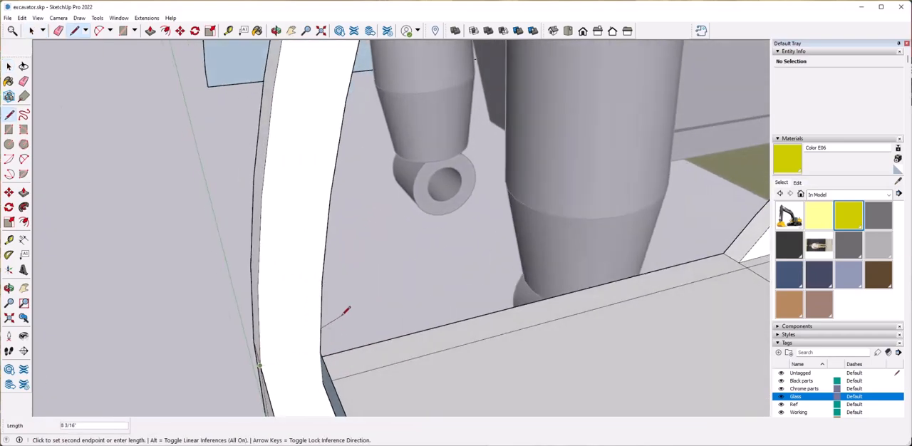
click(322, 352)
middle_drag(322, 352, 317, 280)
scroll(481, 365, down, 4)
scroll(289, 284, up, 4)
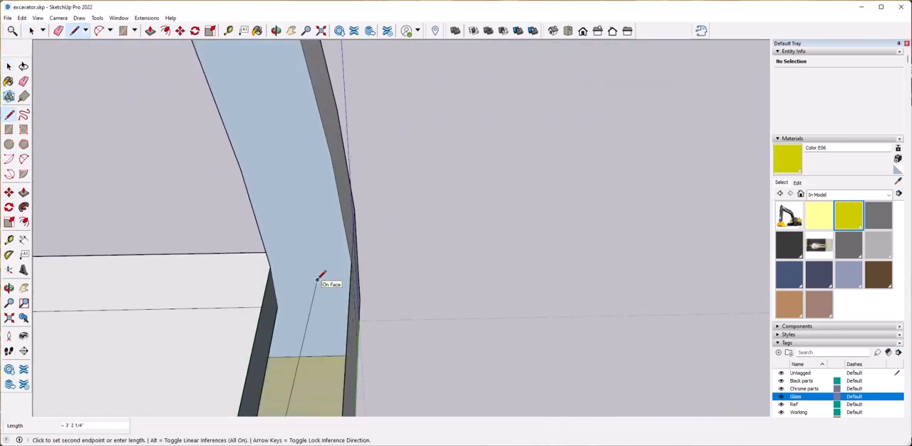
key(ctrl+z)
Draw edges across the thickness of the cab frame at the front sill corners to close the exposed gaps.
mouse_move(383, 279)
middle_down()
mouse_move(412, 262)
mouse_move(375, 188)
middle_up()
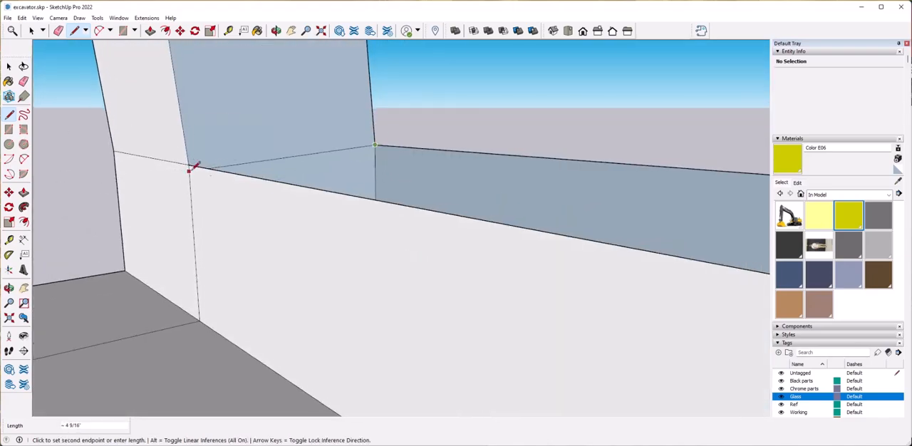
middle_drag(438, 180, 568, 218)
click(568, 218)
click(263, 201)
scroll(427, 211, down, 10)
key(space)
Delete the inner roof faces in front of and behind the crossbar strip.
scroll(379, 266, down, 5)
middle_drag(378, 266, 414, 364)
scroll(418, 204, up, 10)
click(392, 183)
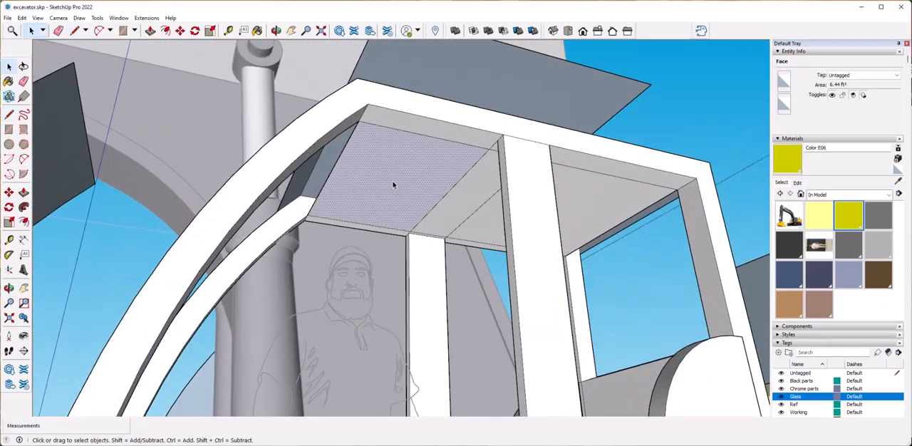
key(Delete)
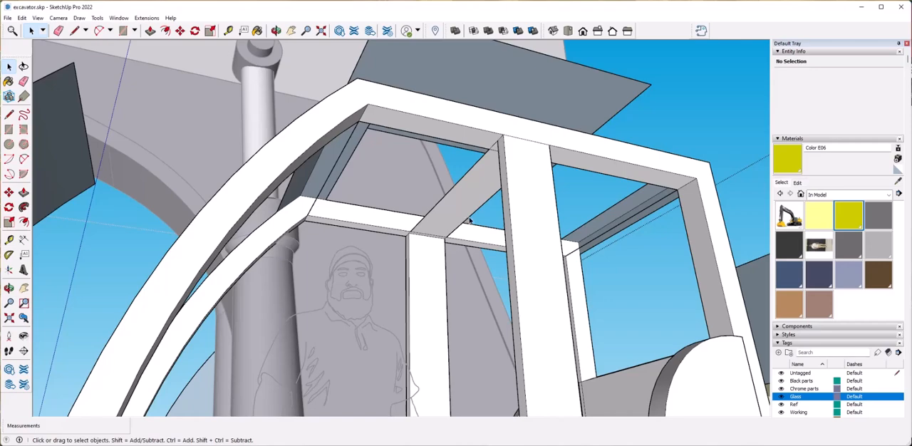
Push/Pull the roof crossbar strip upward until it is level with the surrounding roof frame.
middle_drag(469, 220, 423, 262)
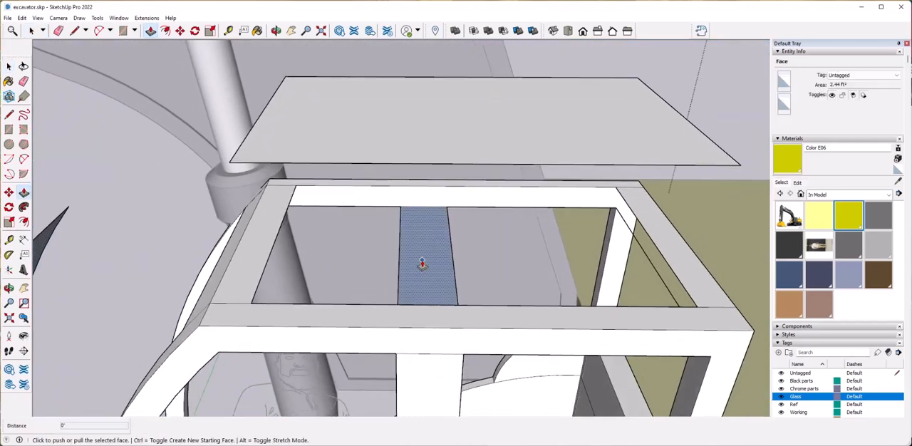
click(422, 264)
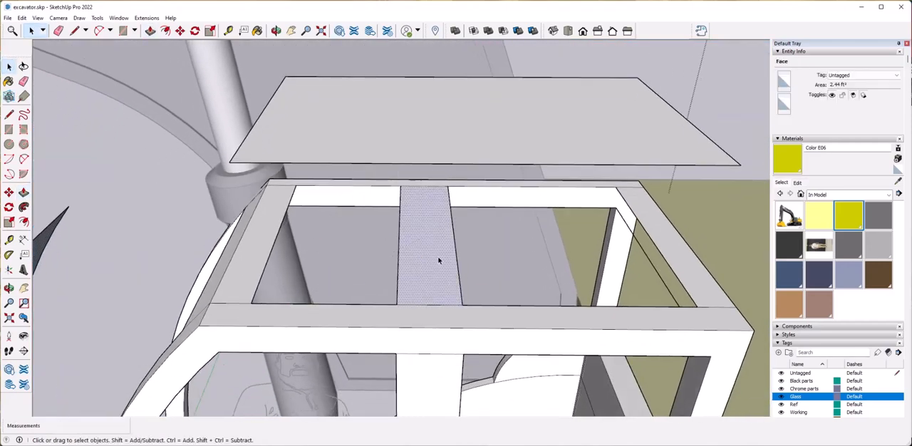
scroll(423, 293, down, 4)
Clean up the stray edges at the rear upper corner of the cab frame.
mouse_move(424, 293)
middle_down()
mouse_move(505, 270)
mouse_move(503, 255)
mouse_move(520, 234)
mouse_move(335, 271)
mouse_move(362, 209)
mouse_move(400, 193)
middle_up()
scroll(503, 255, up, 5)
click(449, 229)
mouse_move(448, 229)
middle_down()
mouse_move(214, 220)
mouse_move(440, 243)
mouse_move(450, 231)
middle_up()
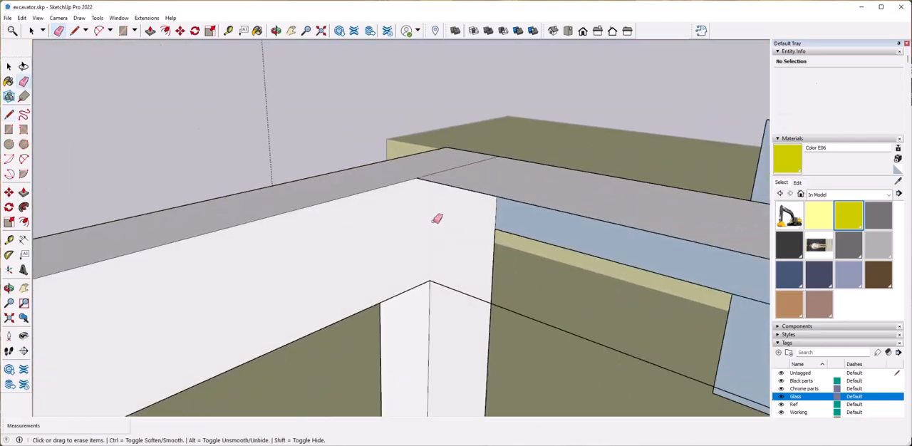
click(429, 280)
key(space)
scroll(435, 314, down, 5)
Draw an edge between the inner corners of the roof frame to fill its missing inner face.
middle_drag(434, 313, 371, 311)
scroll(481, 305, up, 5)
key(l)
click(418, 310)
click(273, 245)
scroll(273, 245, down, 5)
middle_drag(273, 245, 307, 326)
Reverse the inside-out faces on the inner side and top of the cab's roof frame.
key(space)
right_click(305, 324)
click(342, 407)
right_click(354, 185)
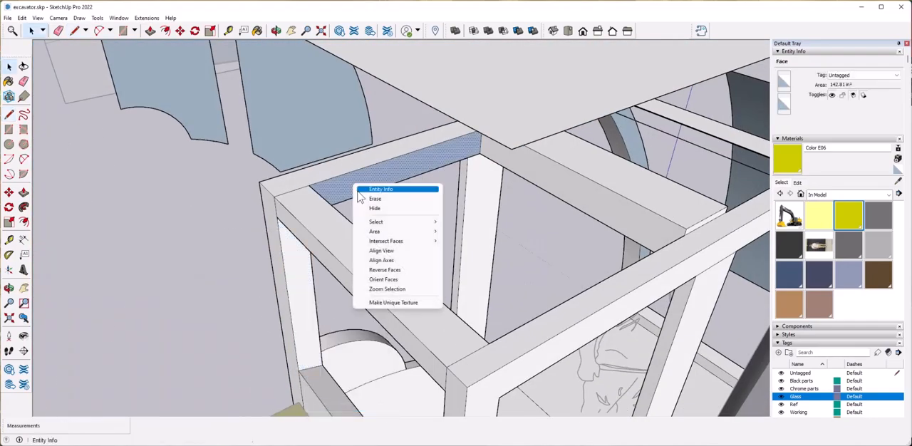
click(394, 270)
middle_drag(395, 270, 504, 182)
right_click(503, 182)
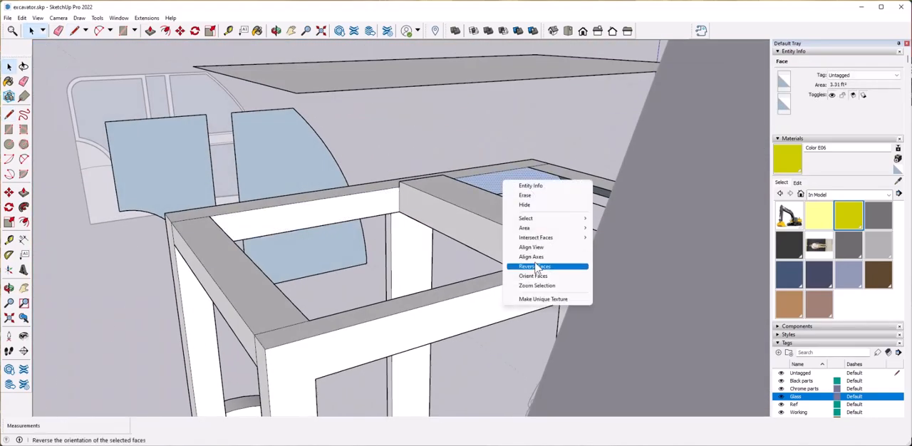
click(536, 266)
Draw the missing edges at the inner corners of the roof frame to separate and close its faces.
middle_drag(536, 267, 621, 206)
scroll(397, 198, up, 5)
key(l)
click(361, 121)
click(410, 187)
click(476, 175)
middle_drag(461, 198, 529, 197)
click(471, 261)
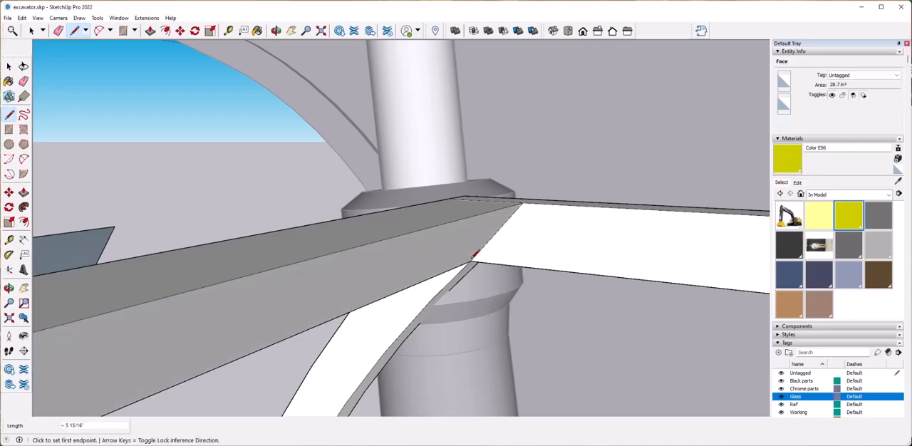
middle_drag(471, 262, 467, 203)
click(473, 255)
click(392, 266)
scroll(430, 252, down, 10)
middle_drag(432, 249, 479, 291)
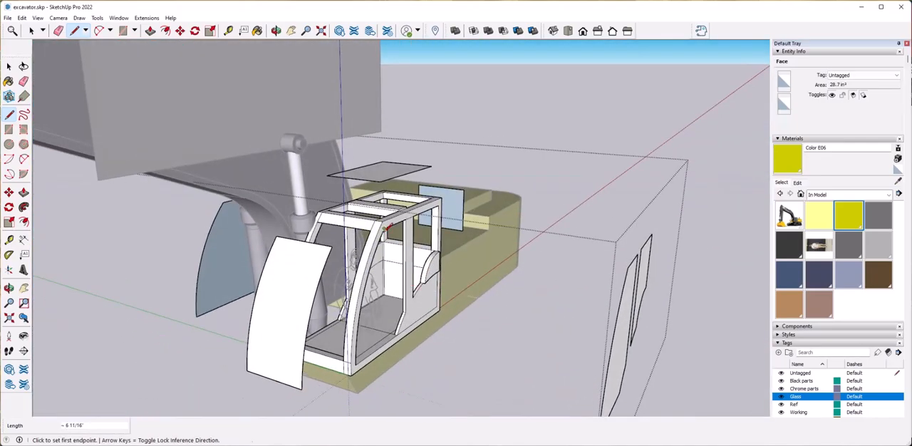
Erase the stray edges left across the corners of the cab's roof frame.
key(space)
middle_drag(472, 227, 413, 249)
mouse_move(449, 214)
middle_down()
mouse_move(413, 247)
mouse_move(492, 234)
mouse_move(477, 223)
middle_up()
scroll(413, 247, up, 5)
key(e)
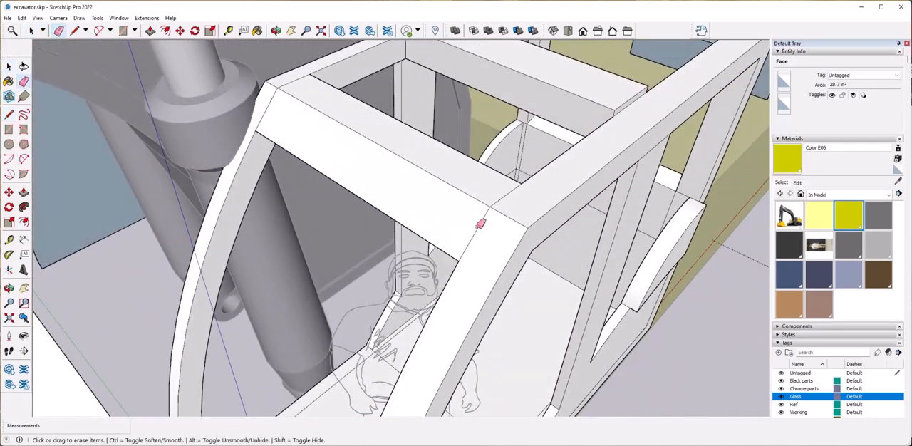
click(291, 81)
scroll(292, 84, down, 4)
middle_drag(387, 126, 616, 141)
scroll(680, 158, up, 3)
click(683, 164)
scroll(683, 164, down, 4)
mouse_move(683, 164)
middle_down()
mouse_move(485, 190)
mouse_move(363, 93)
mouse_move(581, 102)
mouse_move(477, 135)
middle_up()
scroll(485, 190, up, 4)
click(361, 95)
scroll(582, 102, down, 4)
scroll(478, 235, up, 4)
middle_drag(477, 235, 478, 181)
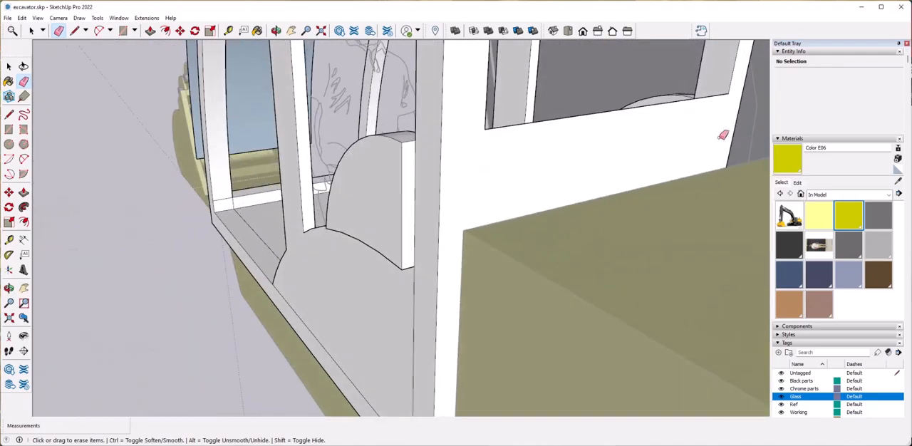
Inspect the cab's lower side walls and front sill and how the cab sits on the excavator body.
scroll(442, 249, down, 3)
middle_drag(313, 242, 410, 281)
scroll(414, 299, down, 2)
middle_drag(409, 328, 395, 273)
middle_drag(85, 275, 333, 259)
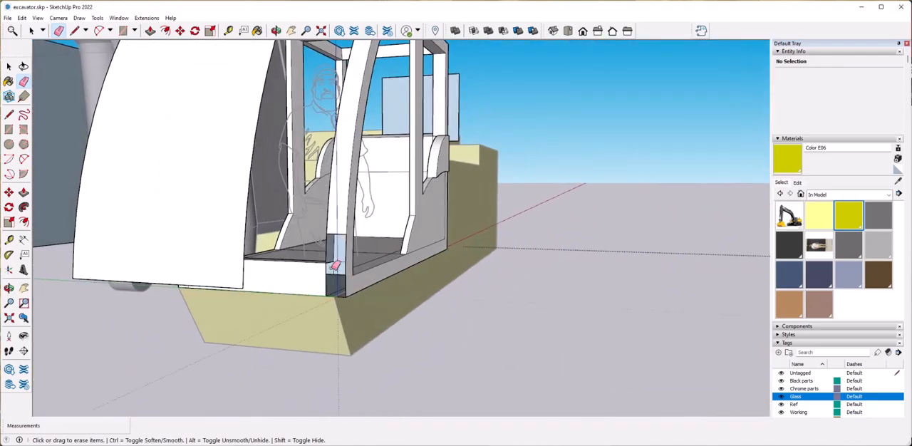
scroll(698, 275, up, 4)
mouse_move(429, 253)
middle_down()
mouse_move(696, 274)
mouse_move(450, 251)
mouse_move(457, 261)
middle_up()
scroll(692, 263, down, 5)
key(space)
scroll(440, 311, down, 4)
click(563, 294)
middle_drag(563, 294, 422, 241)
scroll(358, 243, up, 4)
scroll(422, 241, up, 4)
scroll(421, 242, down, 4)
middle_drag(343, 238, 510, 191)
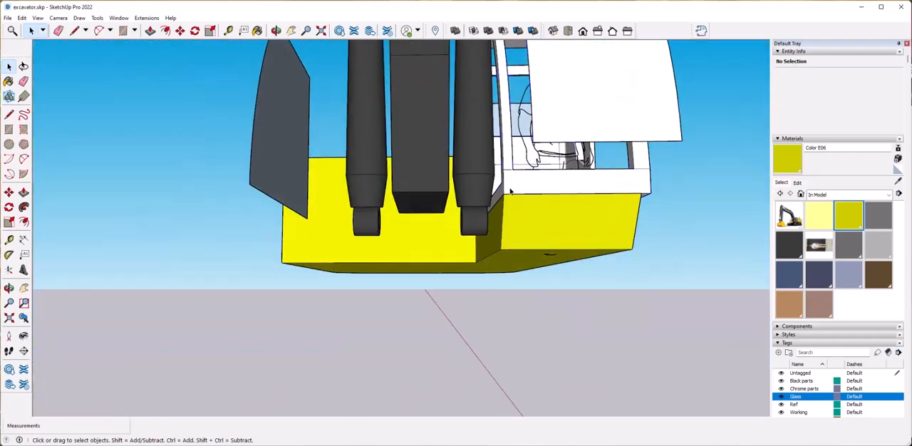
Move the cab group with its glass panes about 27' 4" straight up, clear of the excavator body.
click(503, 194)
scroll(499, 64, down, 4)
middle_drag(499, 71, 683, 235)
click(417, 136)
scroll(571, 237, up, 4)
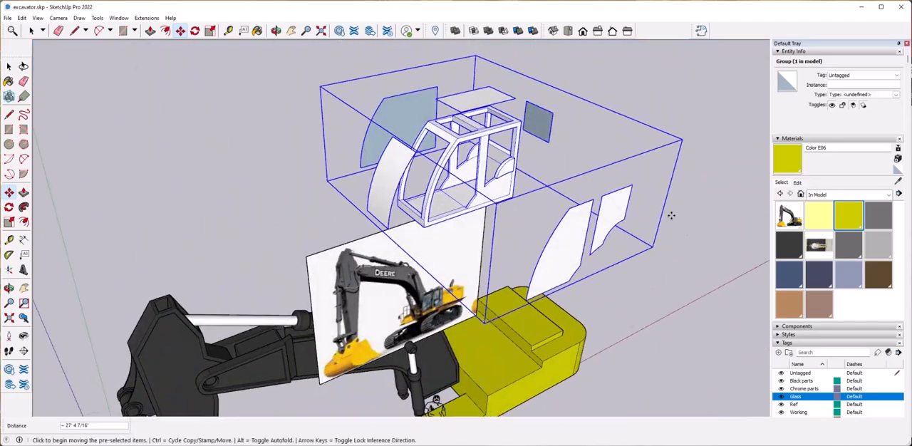
scroll(442, 214, down, 4)
middle_drag(428, 221, 456, 132)
Explode the group holding the cab and its glass panes.
right_click(503, 176)
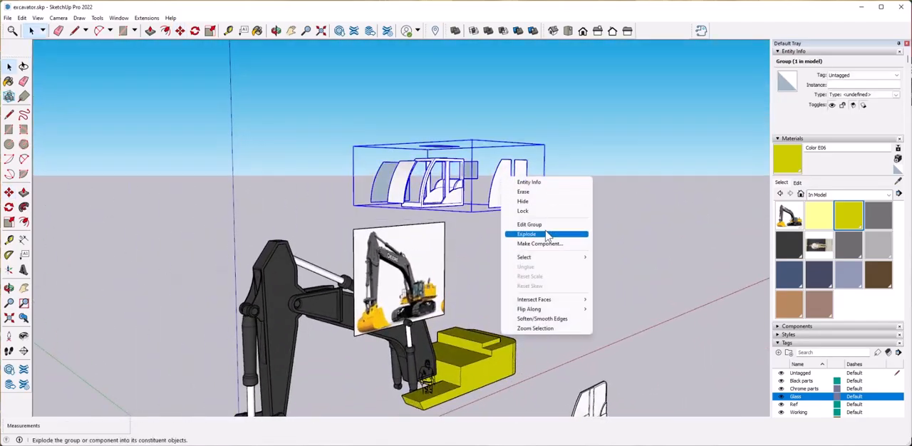
click(548, 233)
click(513, 208)
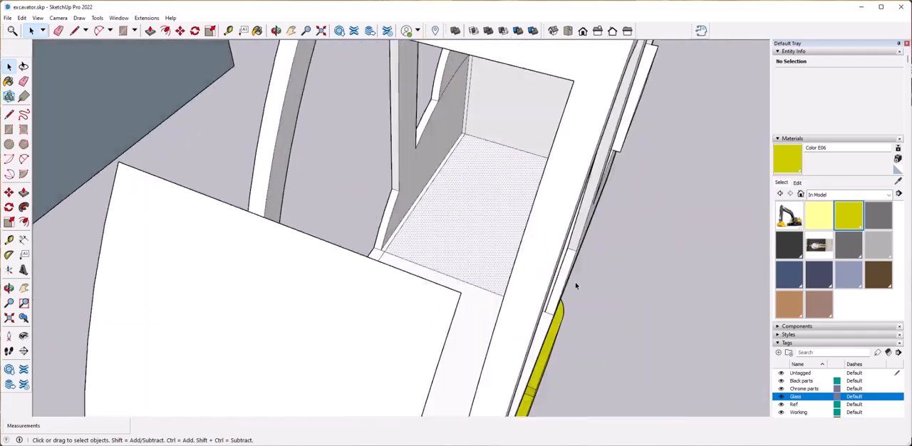
Draw two parallel edges 3' 2 1/8" long across the rear cab floor to outline the seat back.
click(464, 268)
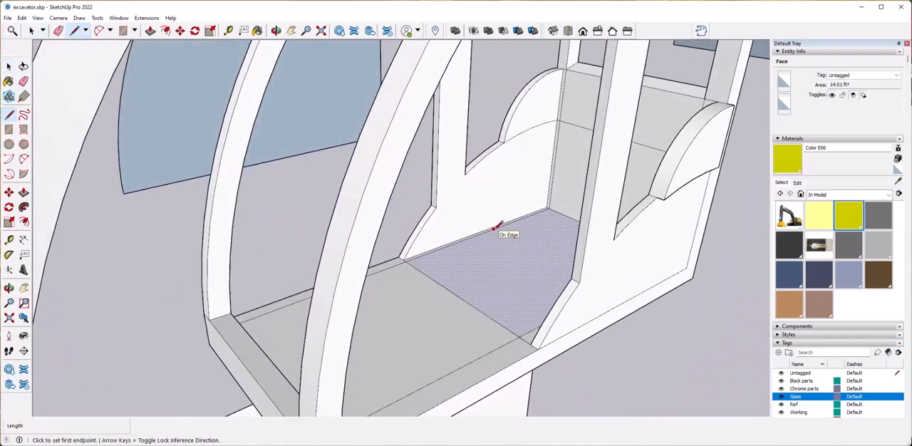
click(494, 229)
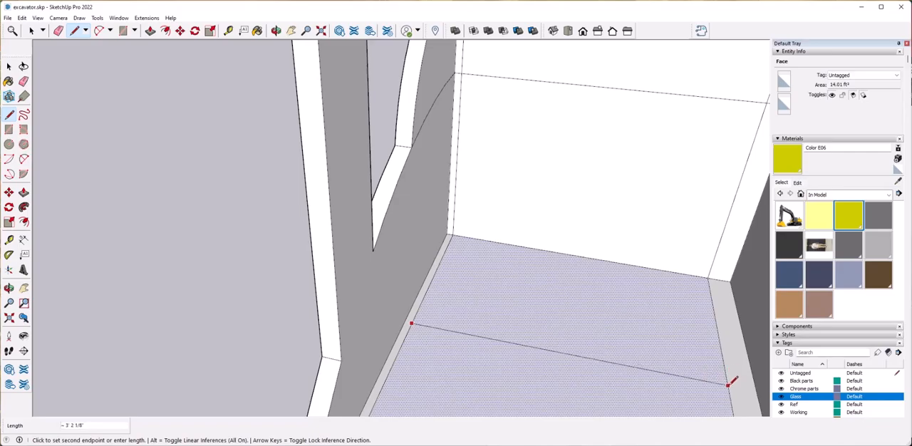
click(729, 385)
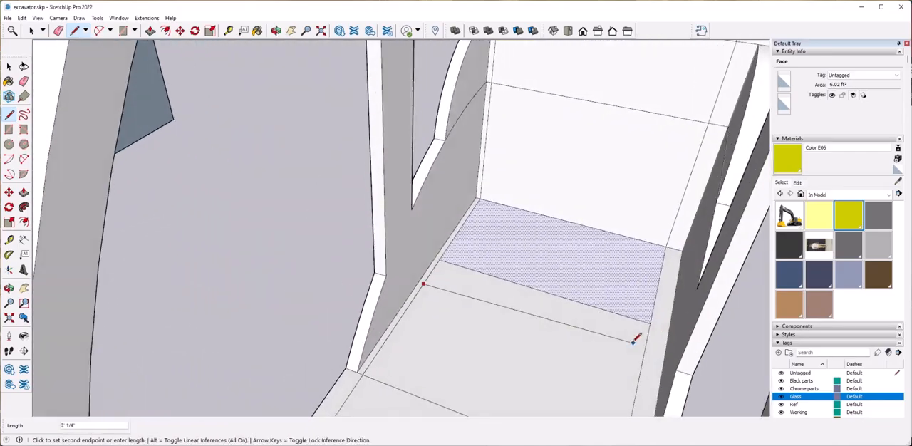
click(646, 358)
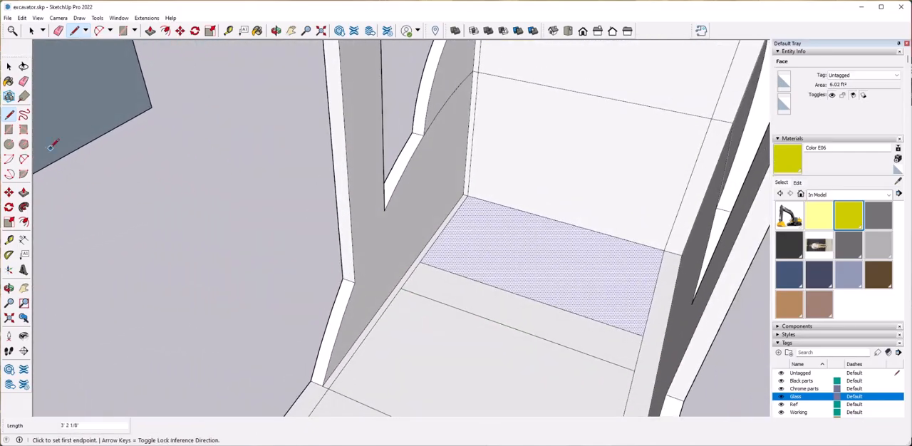
Round the two front corners of the seat-back strip with arcs and clean up the leftover corner edges.
click(25, 159)
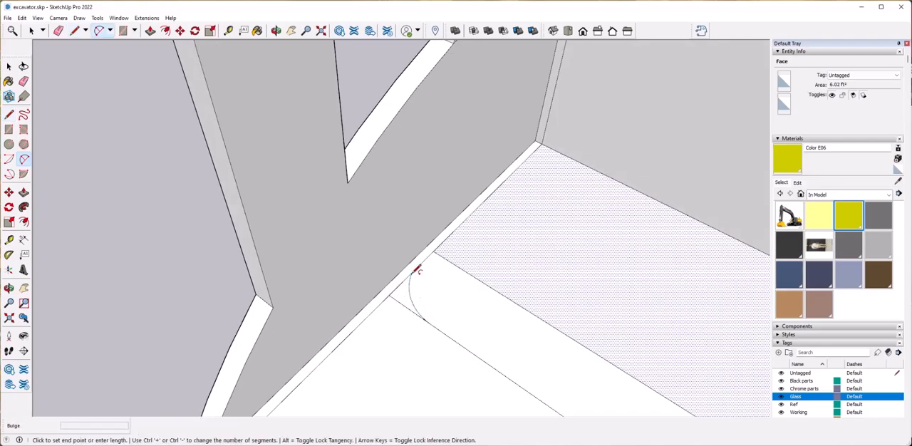
click(419, 271)
key(e)
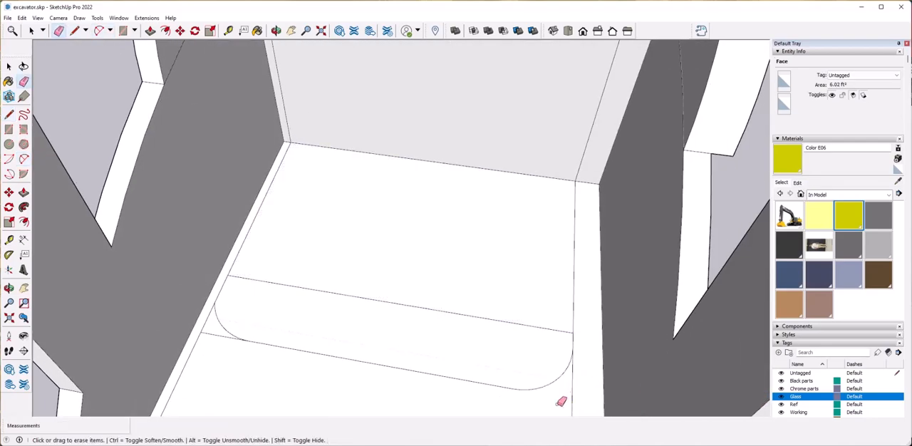
key(space)
click(225, 333)
Push/Pull the rounded strip up about 3' 7" to form the seat back.
double_click(367, 307)
key(ctrl+z)
click(363, 306)
scroll(360, 289, down, 5)
middle_drag(354, 238, 307, 262)
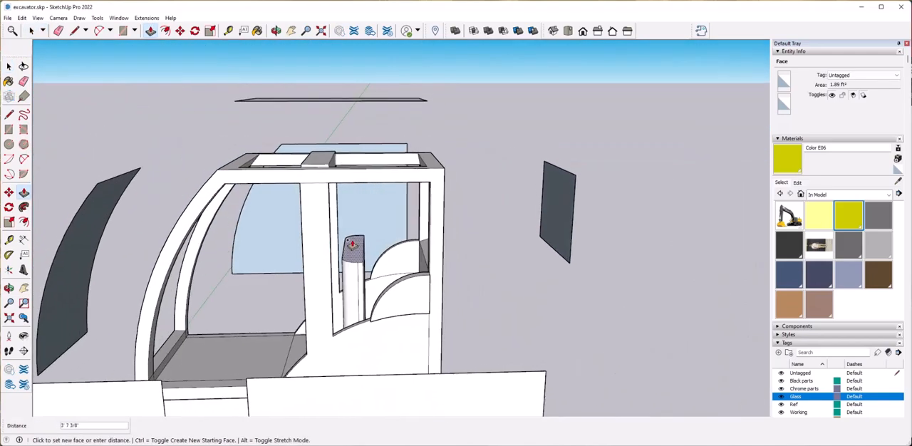
click(352, 247)
Push/Pull the floor section in front of the seat back up about 1' 4" as the seat base.
scroll(360, 264, up, 5)
key(space)
key(m)
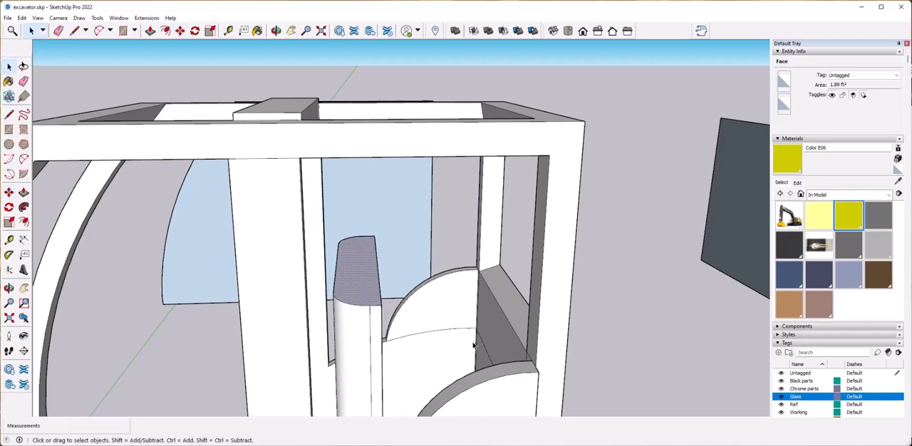
scroll(476, 322, down, 5)
scroll(419, 297, up, 8)
click(423, 324)
scroll(420, 321, up, 2)
key(p)
click(412, 315)
scroll(409, 275, down, 5)
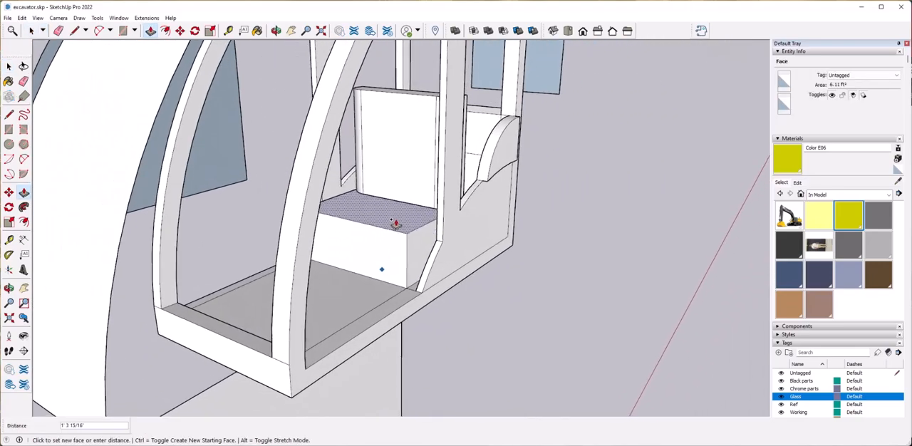
click(389, 226)
Pull a separate 4 15/16" cushion slab up from the seat base and push the base's front face back beneath it.
click(388, 211)
scroll(399, 303, up, 2)
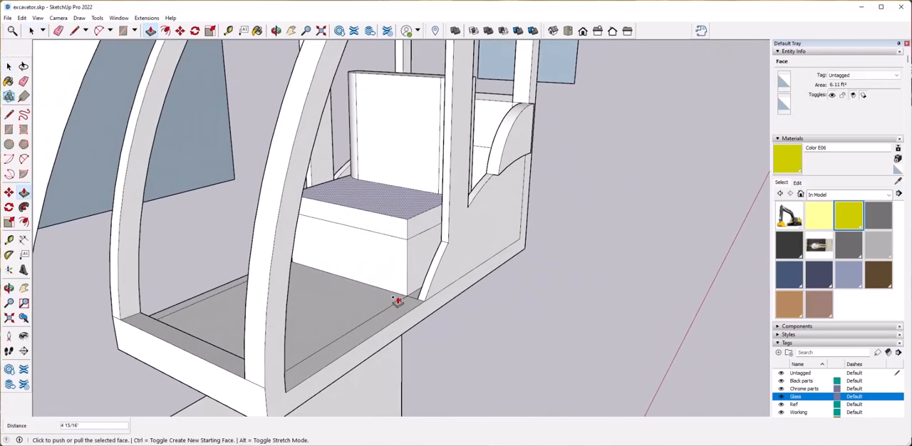
key(p)
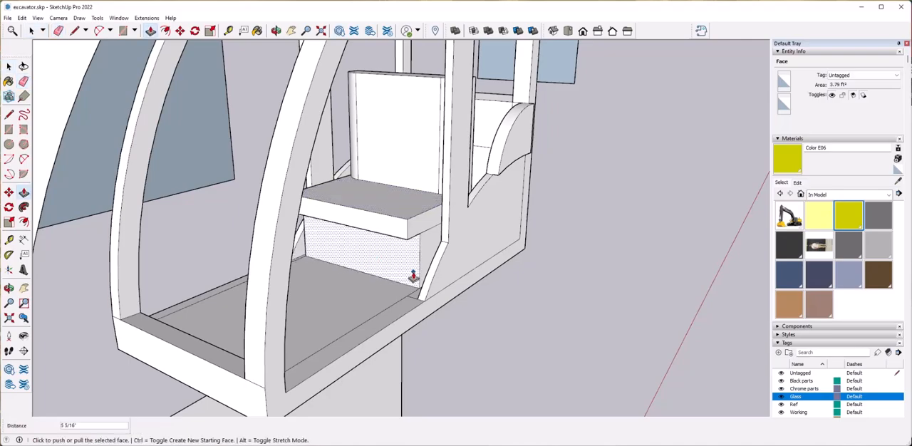
Push/Pull the front face of the seat cushion forward to lengthen the seat.
middle_drag(411, 273, 335, 283)
click(23, 159)
scroll(246, 210, up, 2)
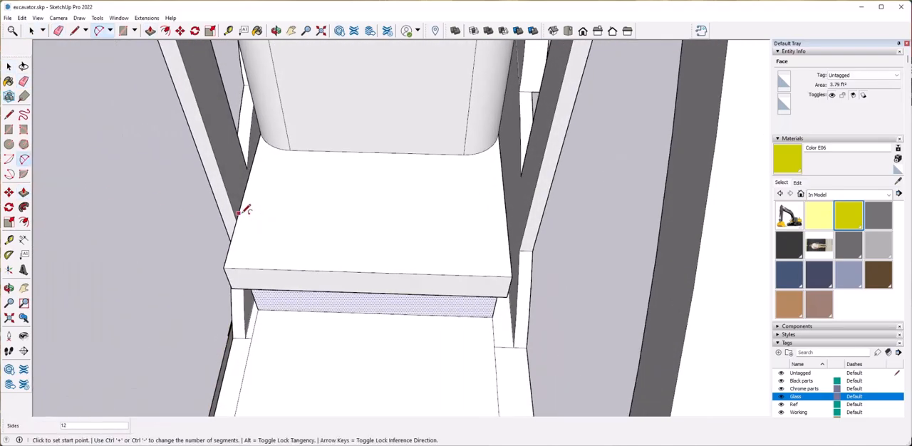
scroll(289, 268, down, 3)
middle_drag(290, 268, 363, 246)
key(p)
click(364, 261)
scroll(342, 274, down, 3)
Draw large tangent arcs across both front corners of the seat cushion's top face.
click(24, 159)
scroll(360, 275, up, 3)
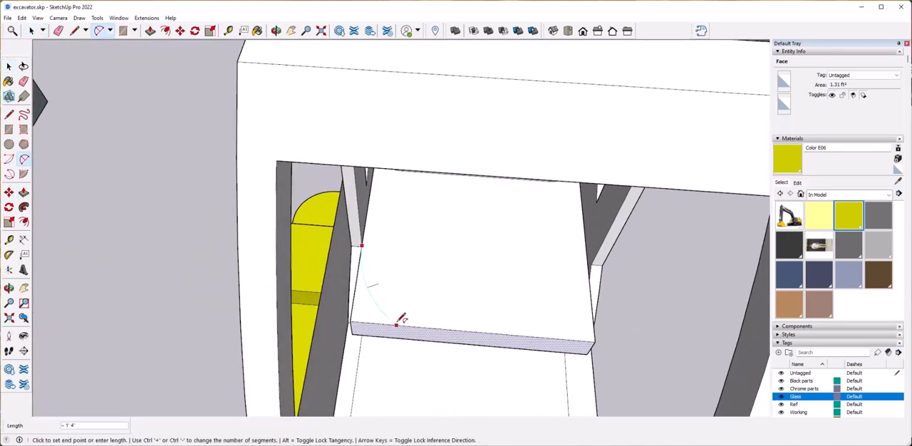
middle_drag(586, 322, 436, 254)
scroll(496, 259, down, 4)
mouse_move(497, 261)
middle_down()
mouse_move(300, 257)
mouse_move(305, 264)
middle_up()
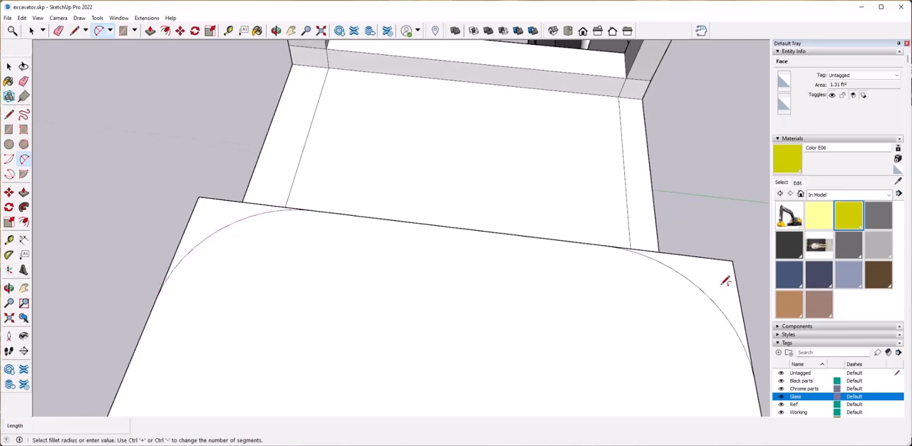
scroll(726, 282, down, 5)
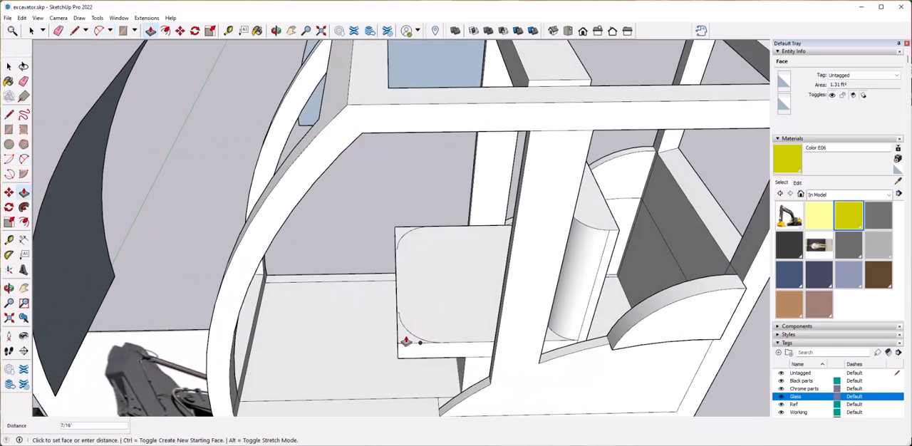
Push/Pull both corner pieces outside the arcs down through the cushion to remove them.
mouse_move(396, 353)
middle_down()
mouse_move(434, 322)
mouse_move(399, 355)
middle_up()
click(399, 355)
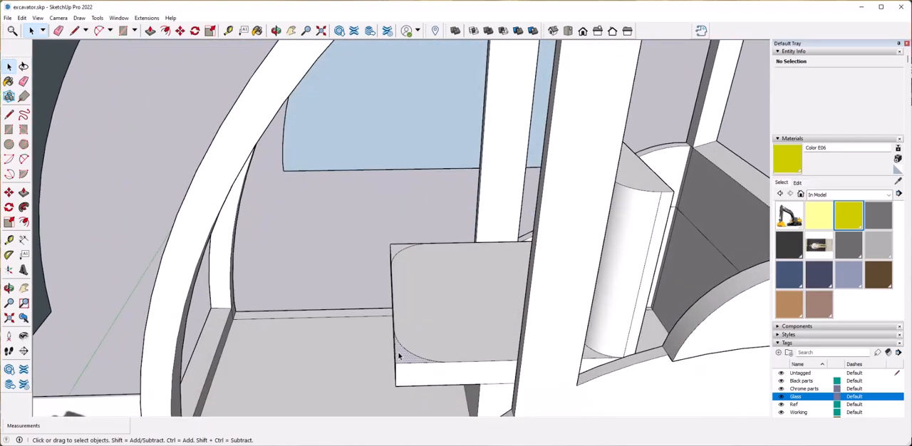
click(403, 380)
click(394, 250)
click(387, 274)
Inspect the underside of the rounded seat cushion and the edges where it meets its base and the side wall.
scroll(366, 333, down, 5)
middle_drag(338, 385, 318, 253)
scroll(366, 332, up, 3)
key(space)
drag(439, 322, 440, 322)
middle_drag(441, 322, 452, 287)
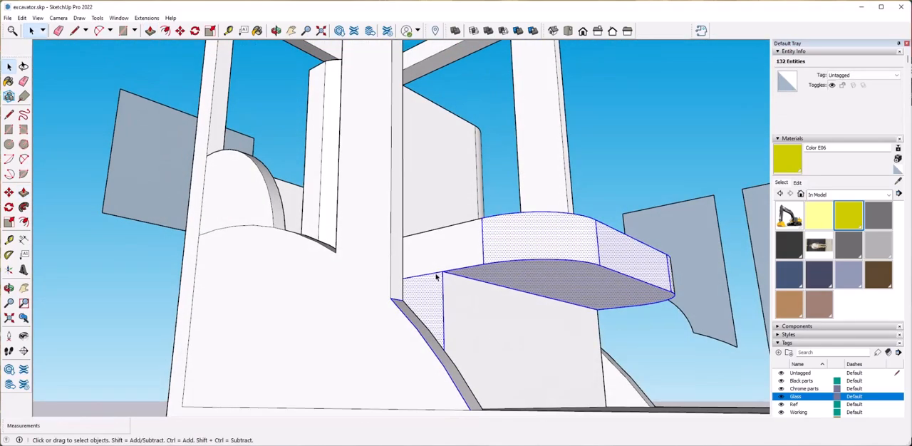
click(437, 277)
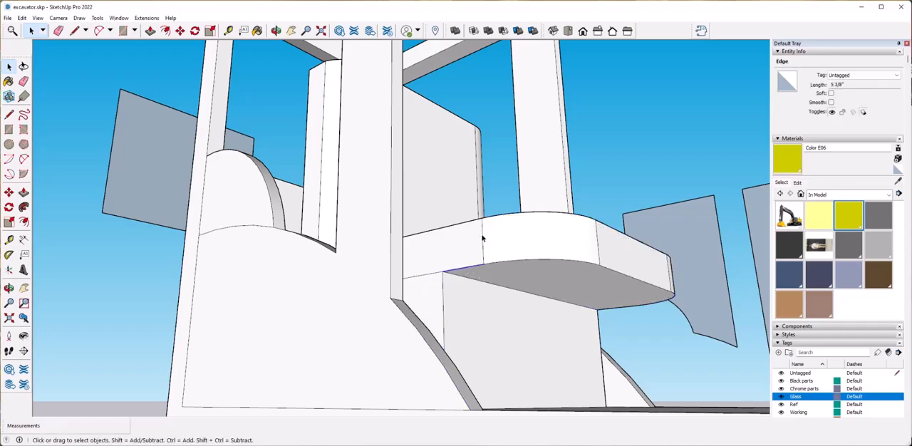
click(483, 287)
Push/Pull the floor area behind the seat back up about 2' 6" to form a raised rear block.
mouse_move(483, 286)
middle_down()
mouse_move(501, 347)
mouse_move(406, 342)
mouse_move(431, 325)
mouse_move(409, 338)
mouse_move(470, 337)
mouse_move(526, 290)
mouse_move(471, 309)
mouse_move(411, 304)
mouse_move(366, 385)
mouse_move(363, 361)
middle_up()
scroll(409, 338, up, 3)
scroll(471, 337, down, 8)
scroll(470, 335, down, 4)
scroll(526, 290, up, 8)
scroll(526, 293, up, 5)
click(363, 361)
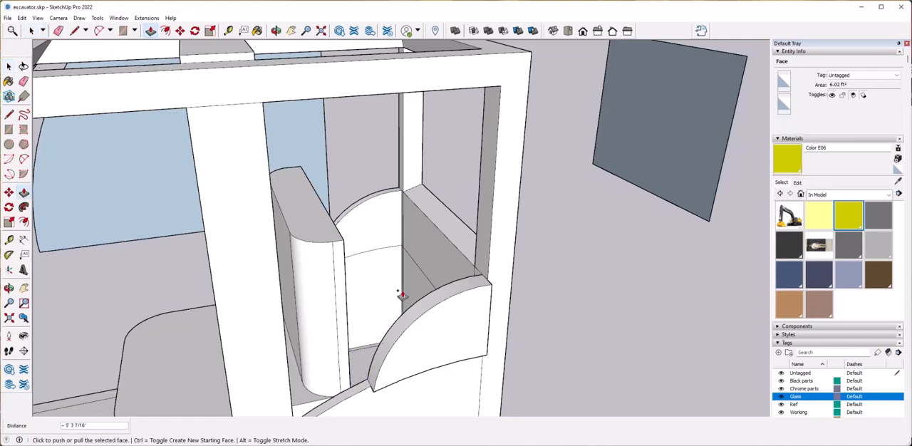
middle_drag(412, 309, 410, 303)
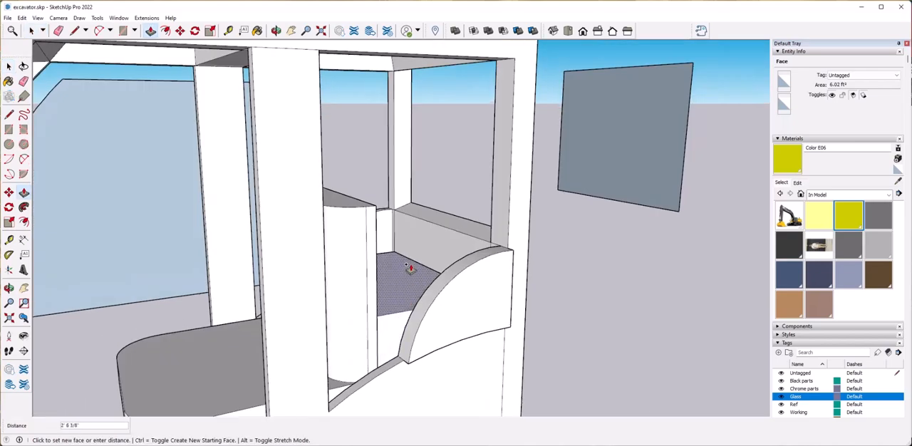
click(407, 280)
scroll(519, 338, down, 5)
Move the curved front windshield pane about 10' 1" farther forward, away from the cab.
key(space)
click(521, 339)
scroll(546, 336, down, 4)
middle_drag(546, 336, 519, 315)
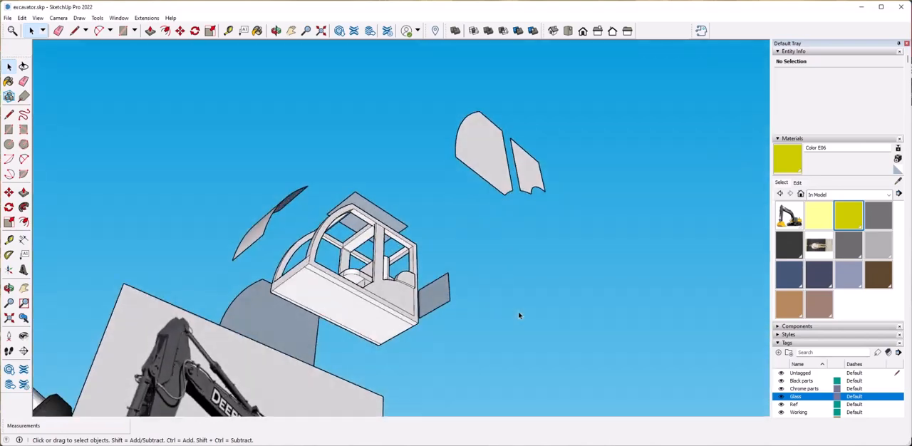
click(343, 299)
scroll(348, 351, up, 2)
key(m)
click(368, 328)
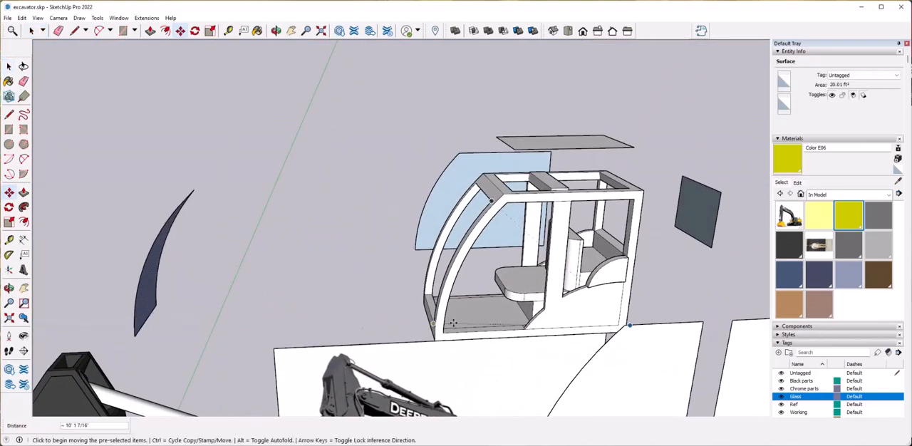
Move the rear glass pane farther out behind the cab.
scroll(694, 251, down, 4)
middle_drag(641, 268, 612, 239)
scroll(620, 221, up, 4)
click(627, 212)
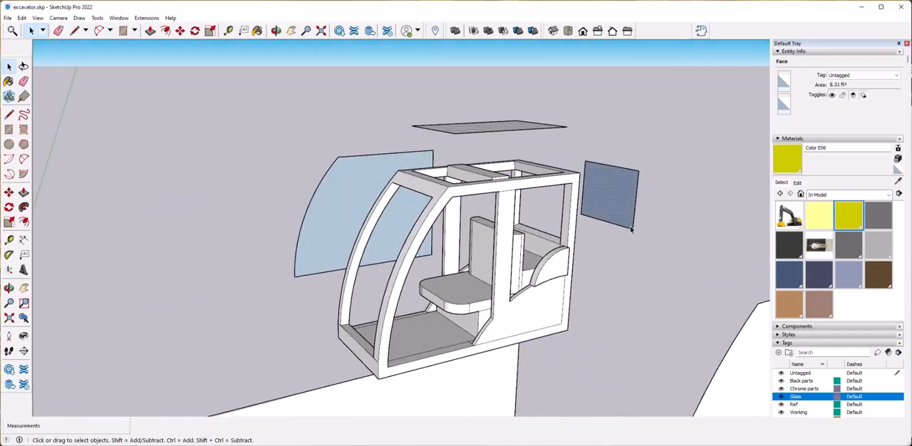
click(630, 230)
click(586, 168)
key(space)
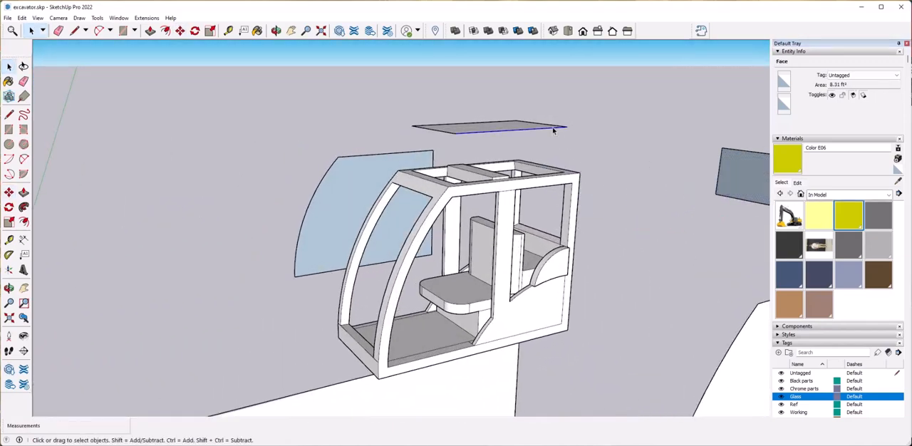
Place the roof pane above the cab and move the far side's glass pane outward, away from the frame.
click(567, 126)
click(385, 176)
key(space)
click(292, 277)
key(space)
click(598, 228)
middle_drag(374, 246, 405, 191)
scroll(405, 191, down, 2)
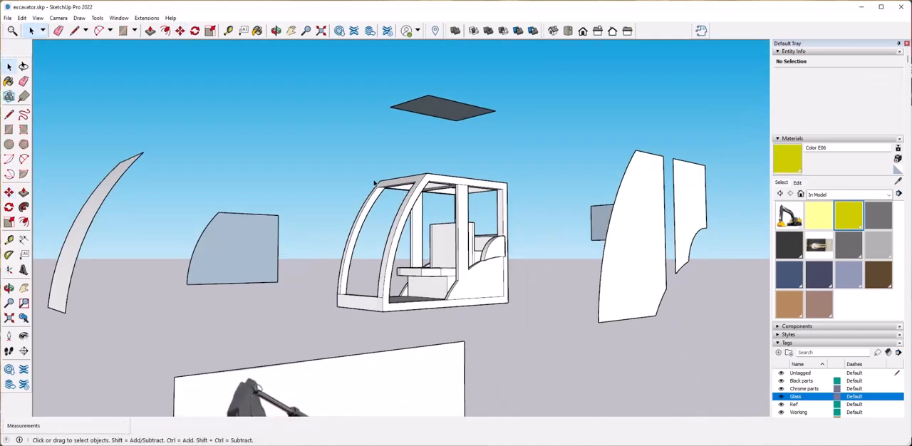
Select all the connected cab frame and seat geometry and make it a group.
drag(526, 328, 526, 328)
right_click(491, 276)
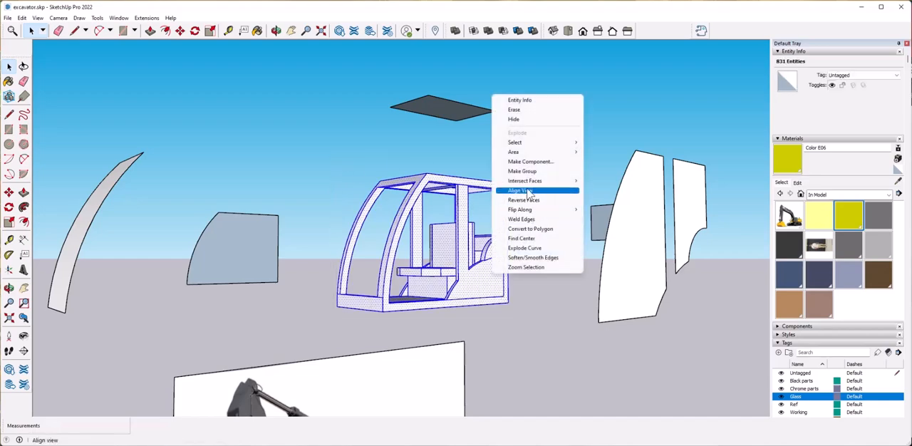
click(524, 171)
Assign the cab frame group to the Black parts tag and paint it with Color M07.
middle_drag(578, 276, 525, 277)
scroll(525, 277, down, 3)
scroll(526, 277, up, 1)
click(865, 76)
click(789, 244)
click(467, 171)
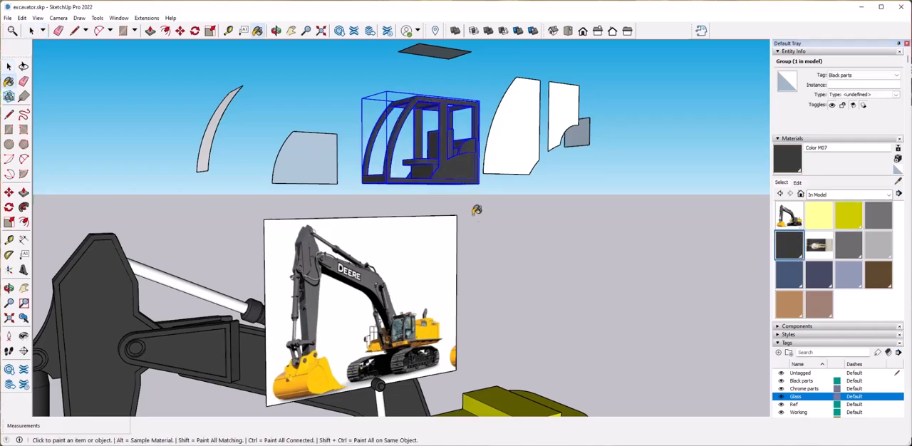
click(495, 224)
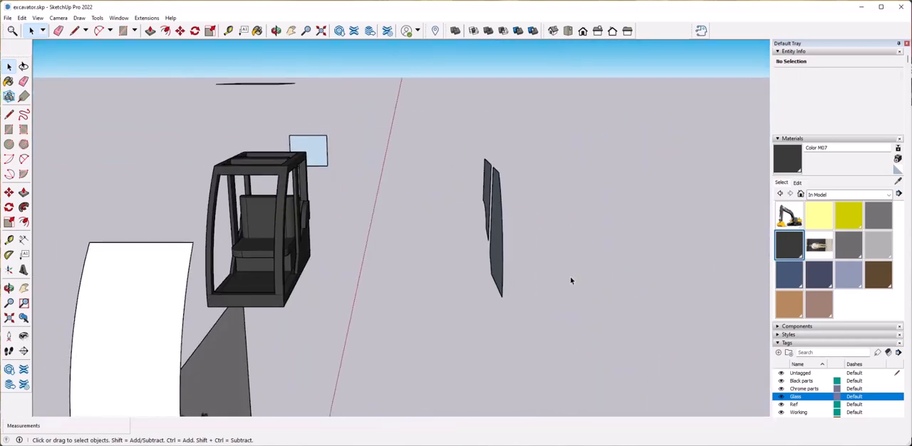
Draw a short line along the red axis from the curved windshield's upper corner to start its thickness.
click(183, 327)
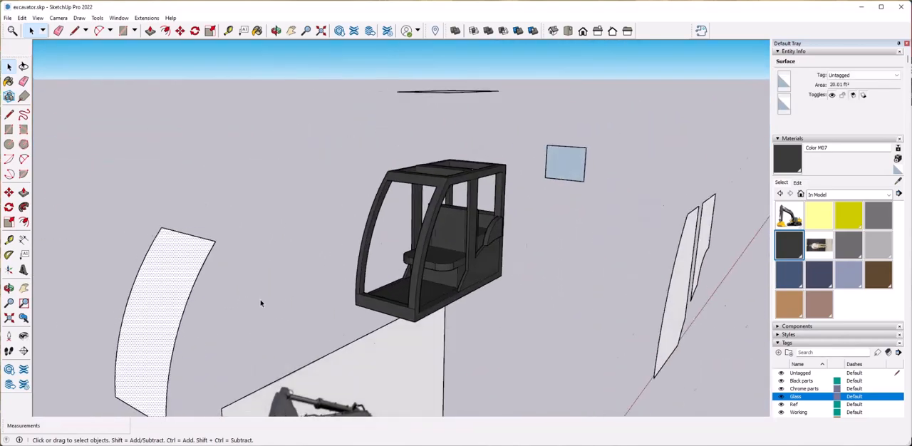
key(p)
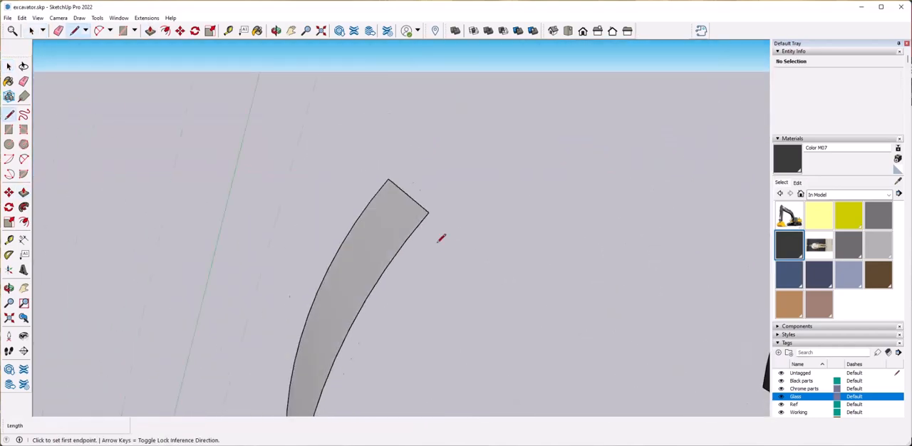
click(417, 224)
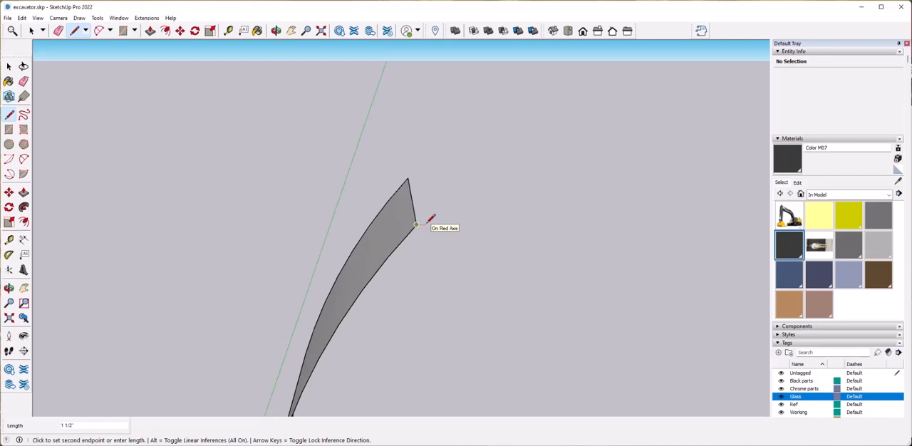
middle_drag(417, 225, 346, 282)
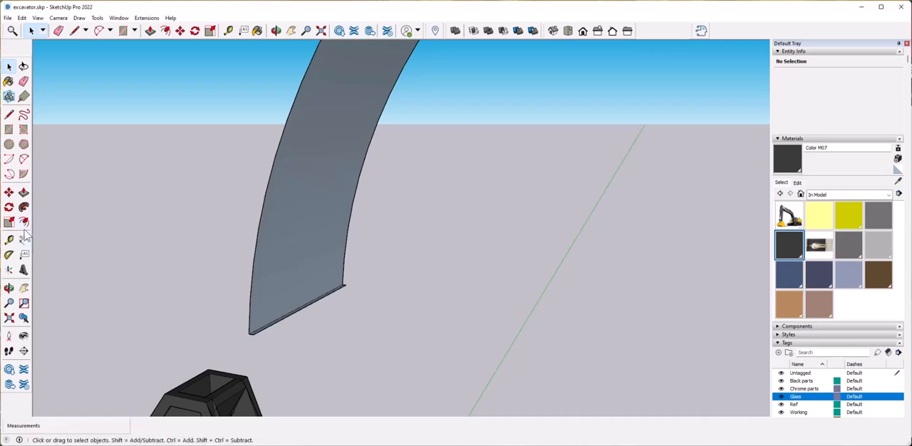
Draw a two-point arc between the windshield's lower and upper side corners to close a crescent-shaped side profile.
click(253, 333)
scroll(254, 333, down, 3)
middle_drag(257, 328, 279, 306)
click(400, 102)
middle_drag(299, 241, 361, 237)
click(382, 251)
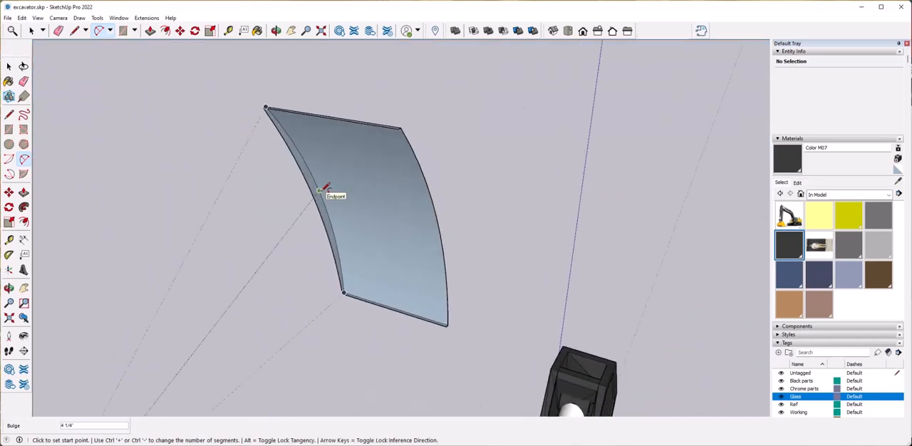
Delete the old curved windshield surface and its far curved edge, and Push/Pull the crescent profile across the pane's full width.
key(space)
click(370, 203)
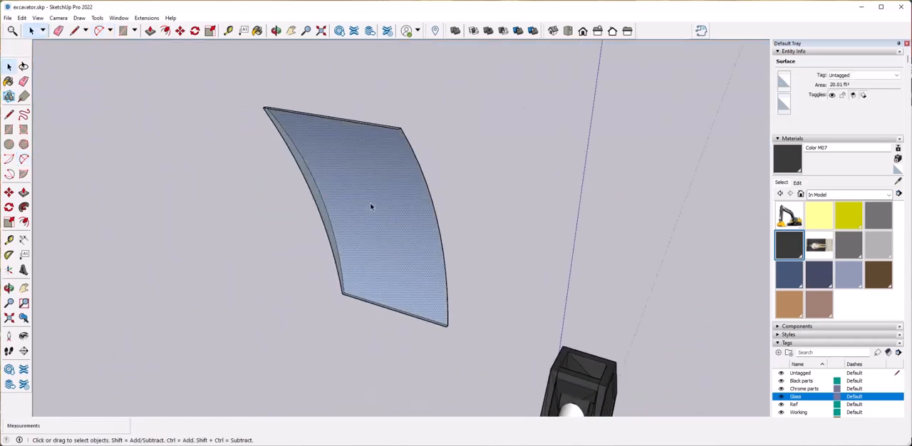
key(Delete)
key(e)
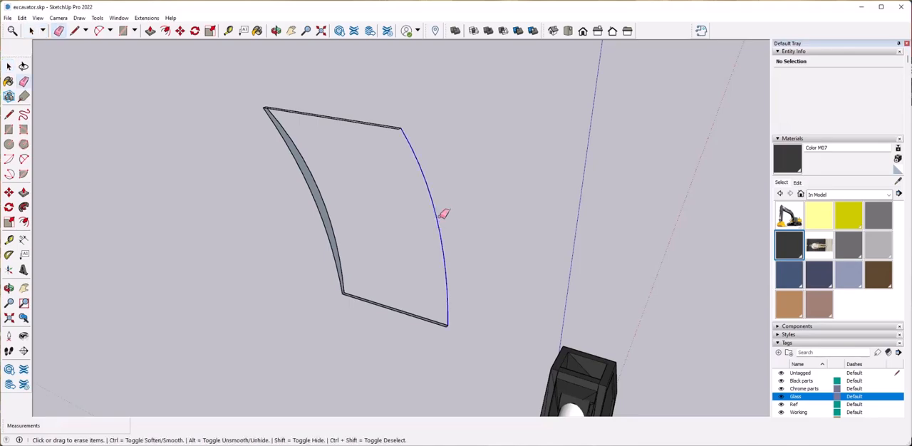
key(p)
click(316, 190)
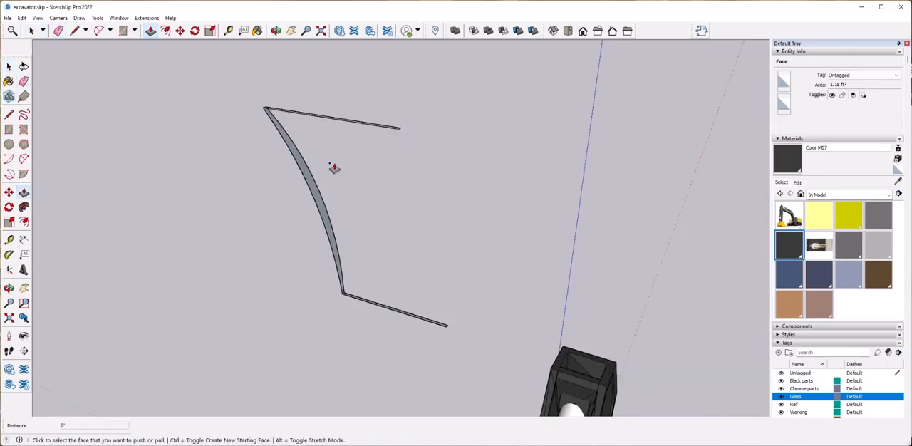
click(400, 130)
Group the thickened windshield geometry and assign the group to the Glass tag.
key(space)
mouse_move(464, 315)
middle_down()
mouse_move(495, 264)
mouse_move(513, 262)
middle_up()
drag(317, 125, 486, 340)
right_click(412, 207)
click(443, 284)
click(862, 75)
click(858, 101)
click(543, 211)
middle_drag(543, 211, 569, 234)
Paint the windshield group with Translucent Glass Safety from the Glass and Mirrors collection.
click(836, 195)
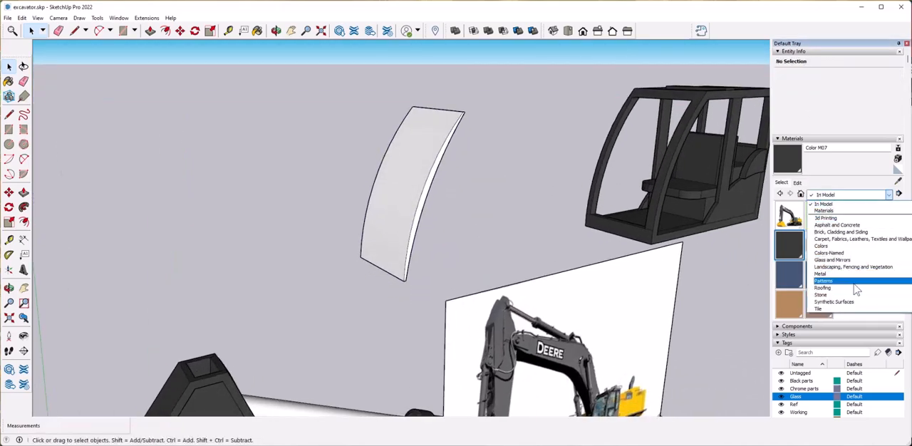
click(833, 259)
click(788, 274)
click(436, 222)
mouse_move(437, 223)
middle_down()
mouse_move(440, 190)
mouse_move(493, 268)
middle_up()
scroll(494, 267, up, 5)
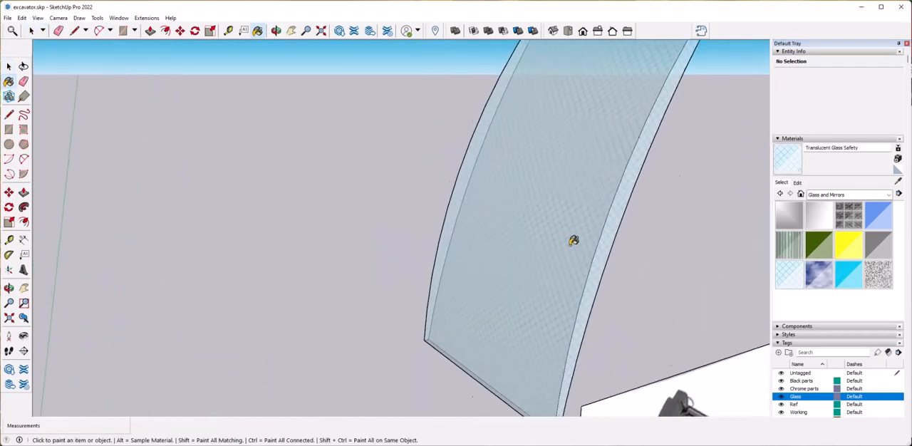
Darken the color of the Translucent Glass Safety material.
scroll(529, 220, up, 3)
scroll(576, 245, down, 3)
scroll(526, 253, down, 5)
middle_drag(548, 261, 587, 258)
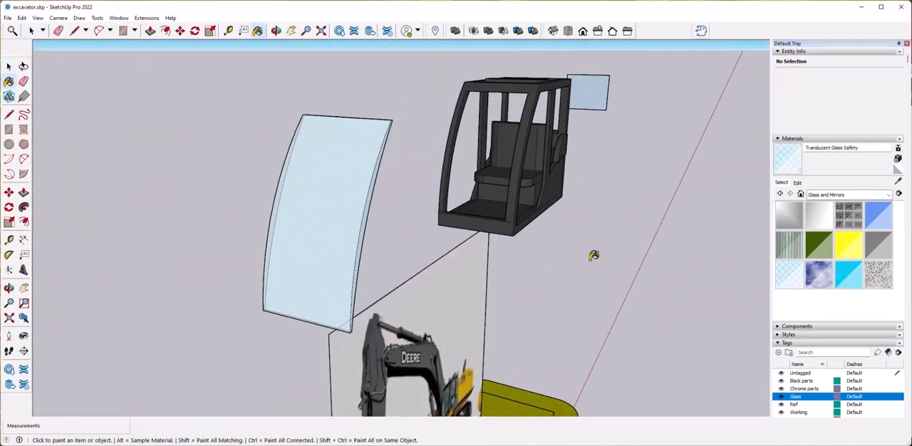
click(798, 184)
drag(820, 214, 820, 225)
Copy the windshield group from its lower corner into the cab frame's front opening.
key(space)
scroll(347, 292, up, 3)
click(301, 327)
key(m)
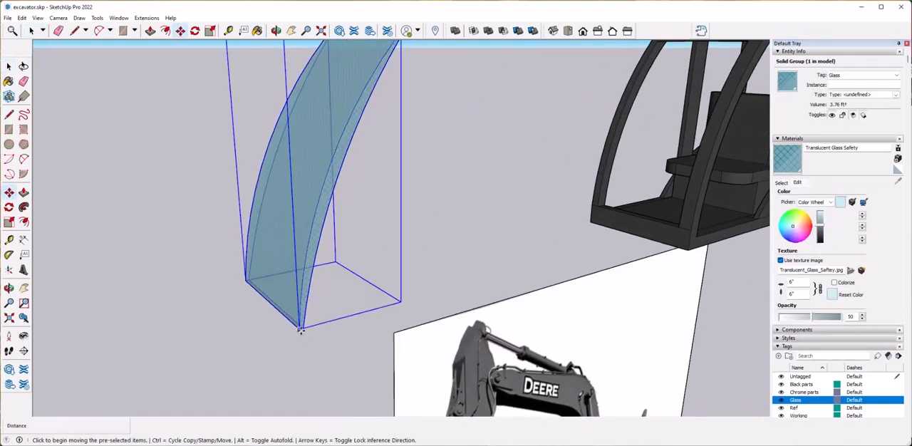
key(ctrl)
click(300, 330)
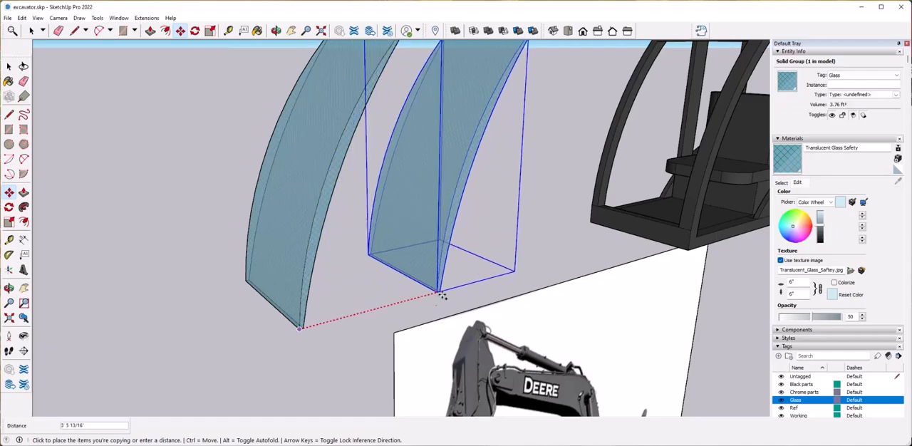
scroll(427, 285, up, 3)
click(333, 238)
scroll(357, 321, down, 5)
scroll(432, 301, up, 8)
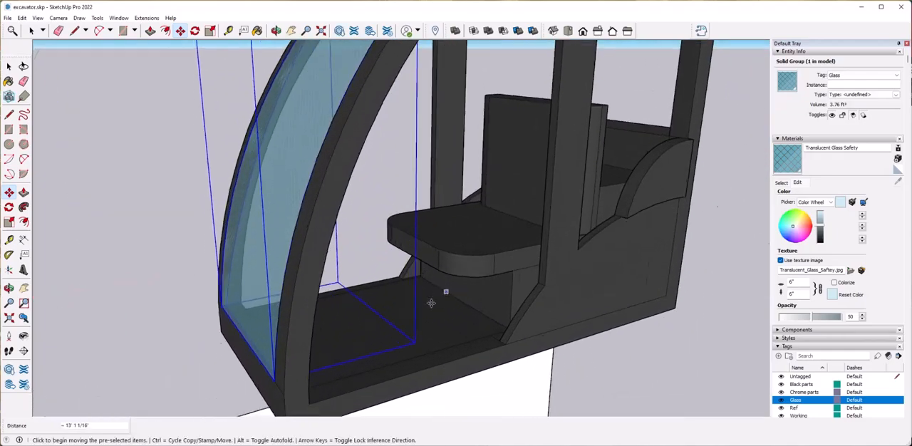
scroll(439, 262, down, 6)
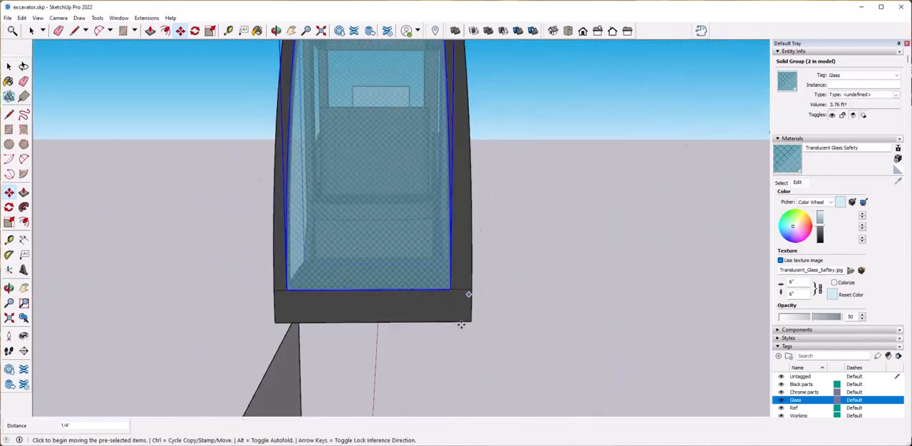
Scale the windshield copy's width slightly so it fits between the cab's front pillars.
scroll(478, 315, up, 3)
key(s)
scroll(678, 227, up, 8)
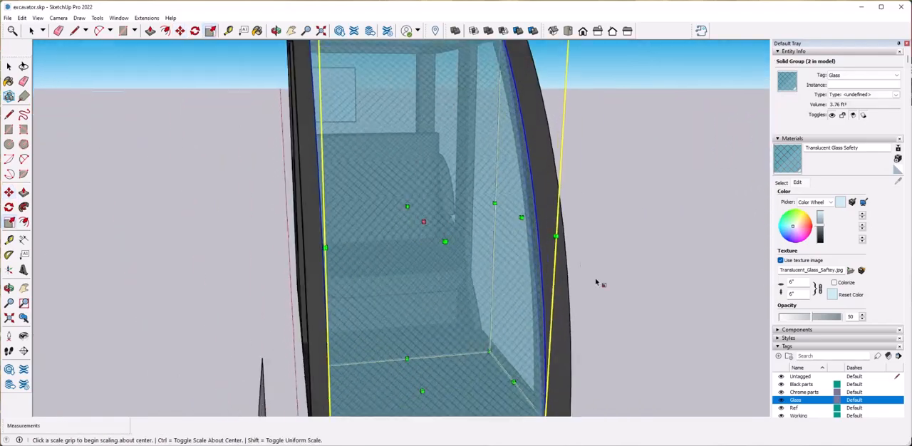
drag(682, 219, 676, 219)
scroll(520, 300, down, 6)
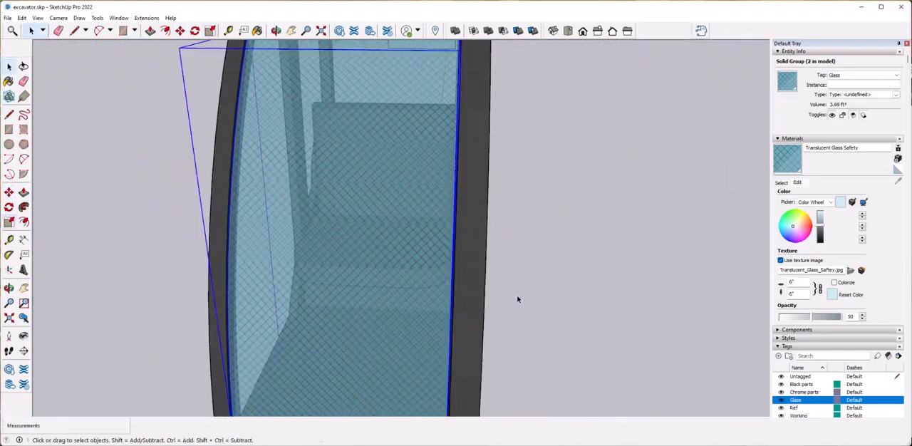
key(space)
click(518, 302)
Delete the original windshield group standing in front of the cab.
scroll(506, 349, down, 8)
scroll(399, 228, up, 4)
middle_drag(399, 217, 285, 237)
click(275, 246)
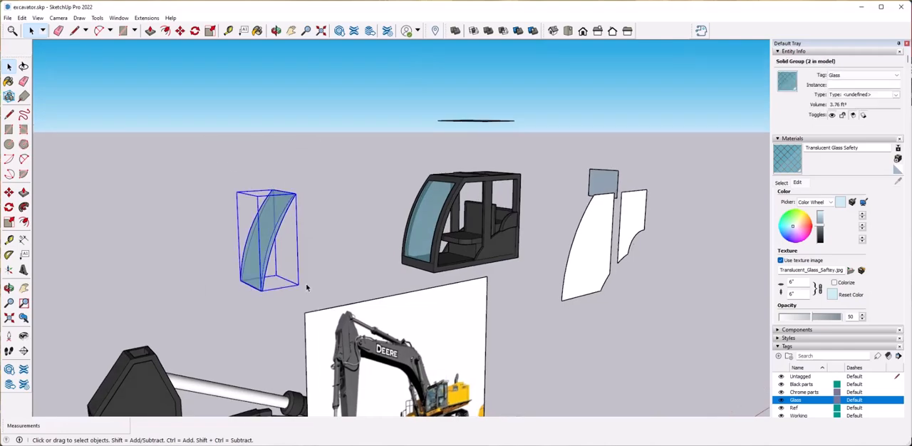
key(Delete)
click(429, 222)
click(574, 316)
Open the cab group, outline a stepped console on the floor behind the windshield, and erase the surplus edges.
scroll(575, 315, up, 8)
click(404, 307)
double_click(404, 311)
scroll(404, 311, up, 1)
key(l)
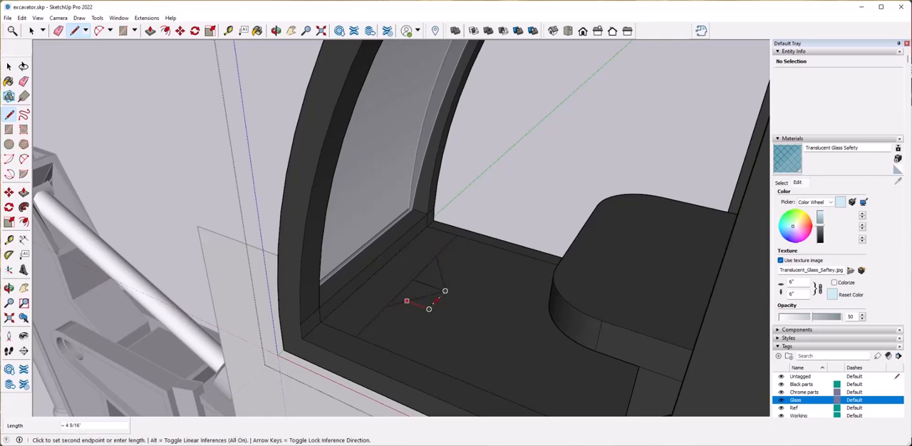
key(e)
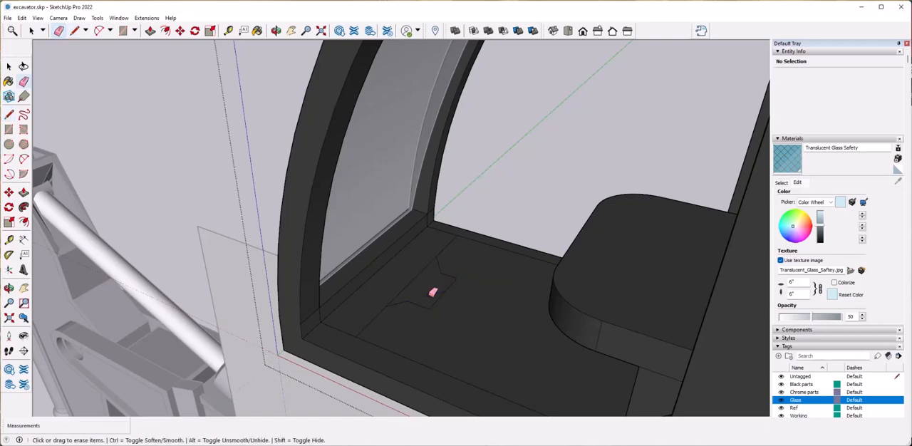
Push/Pull the console outline up from the floor to about the height of the seat cushion.
key(p)
click(410, 284)
middle_drag(407, 273, 414, 247)
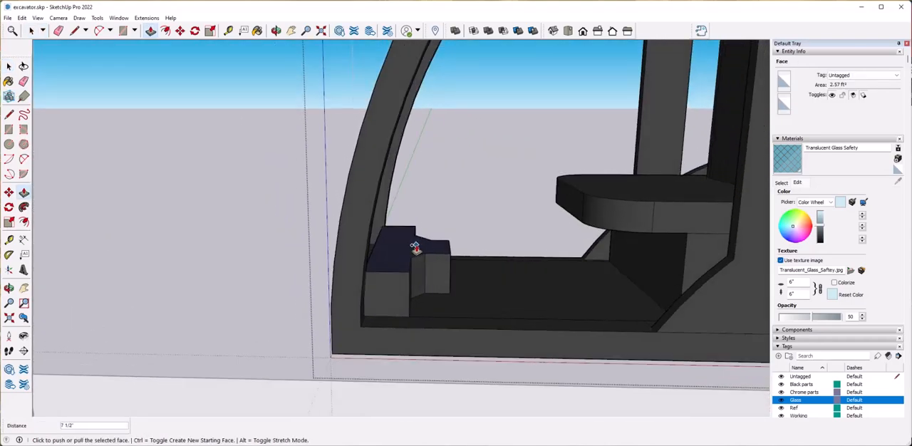
click(415, 181)
Try to move the console's top face horizontally toward the seat.
key(m)
click(442, 181)
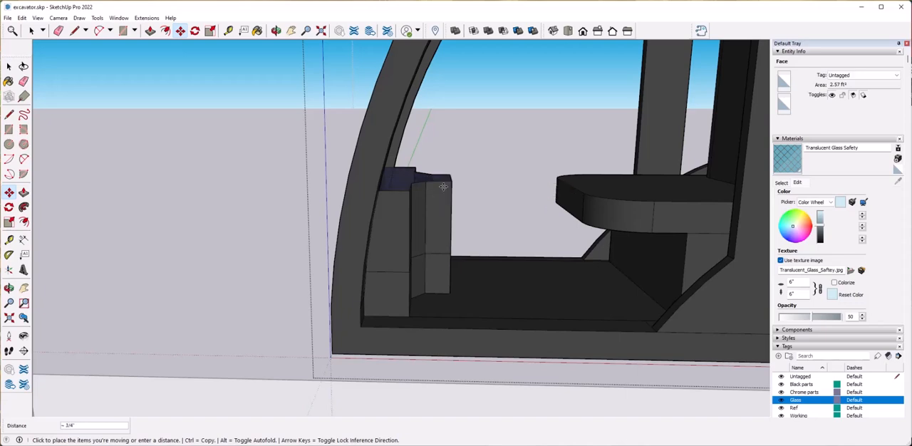
key(space)
key(m)
click(464, 184)
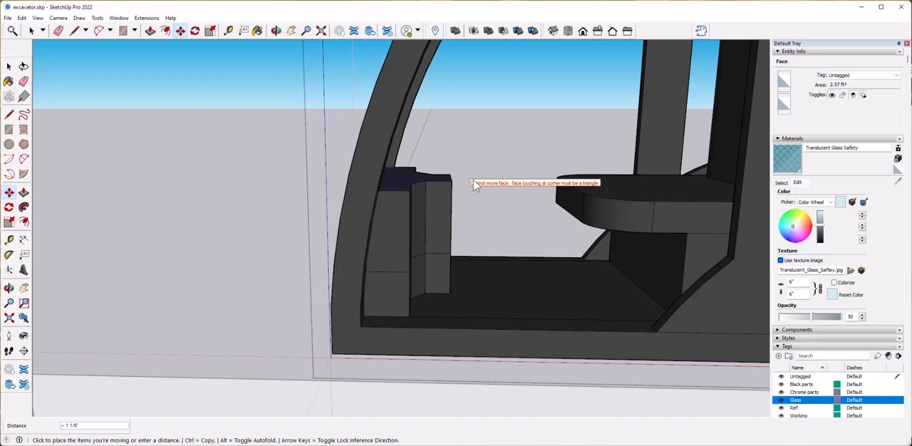
key(space)
click(464, 202)
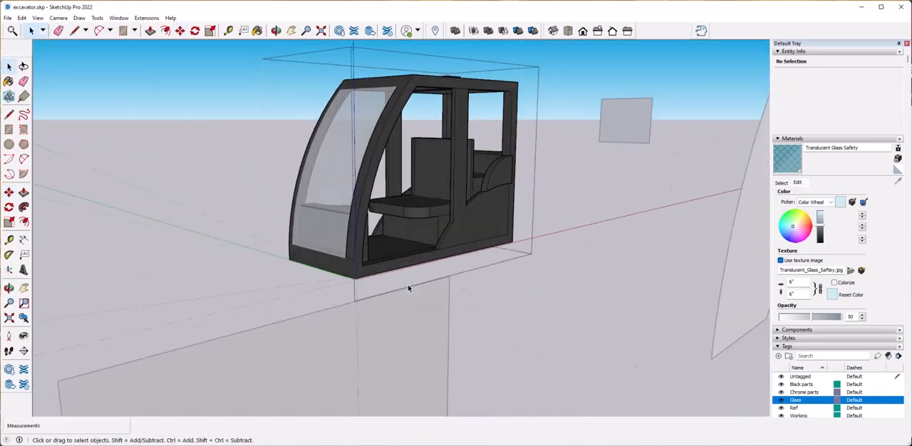
Leave the cab group and Push/Pull both near-side glass panes to a thickness of 2".
scroll(408, 288, down, 10)
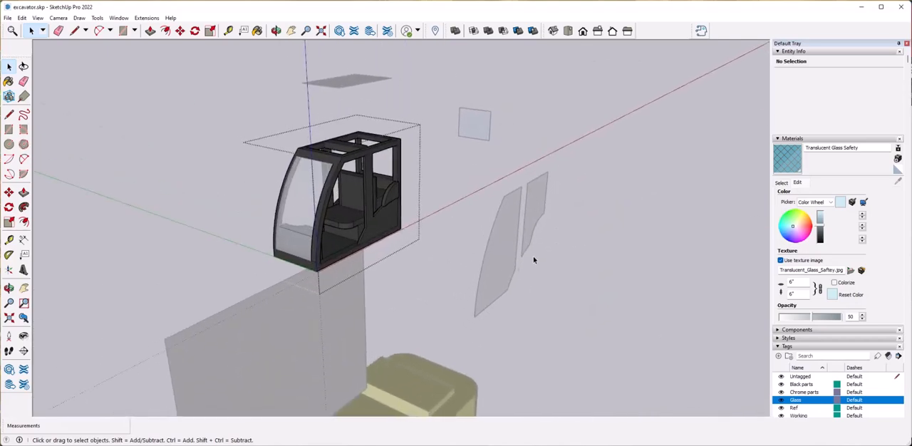
middle_drag(534, 260, 551, 248)
drag(471, 128, 613, 316)
right_click(523, 247)
click(516, 218)
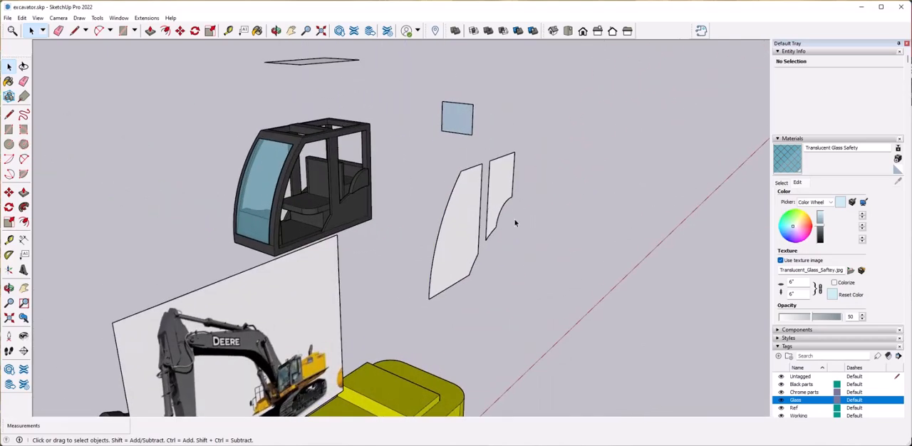
click(534, 229)
key(p)
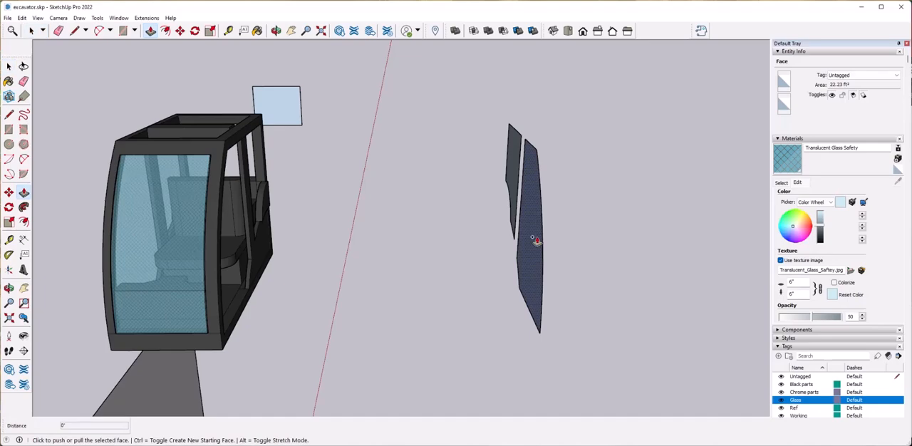
click(515, 152)
middle_drag(515, 152, 524, 173)
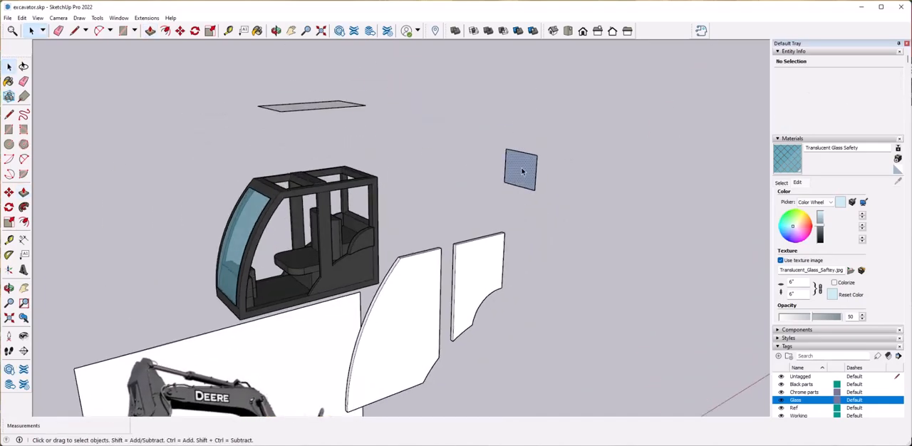
Push/Pull the rear pane and the roof pane into solid slabs, making the roof about 4" thick.
key(space)
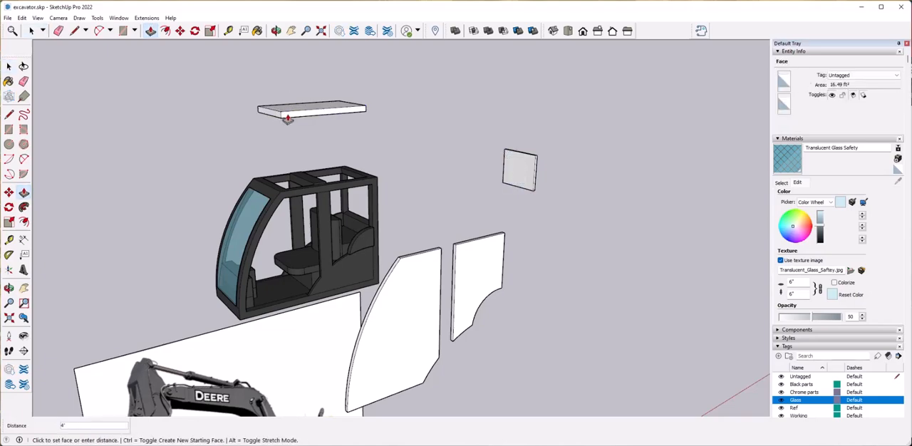
click(288, 119)
key(space)
Delete the roof slab's top face and the cab-facing faces of the two side panes.
click(336, 140)
key(Delete)
click(615, 292)
key(Delete)
click(637, 318)
key(Delete)
click(383, 182)
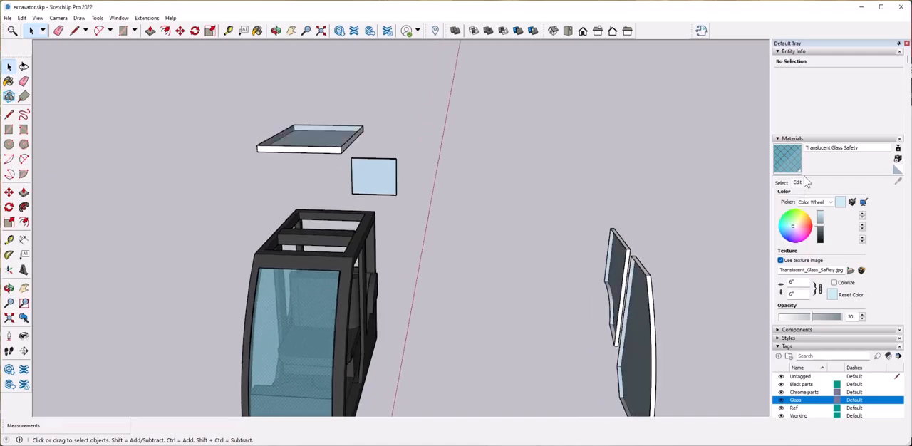
Paint the existing faces of the roof, rear and side panes with Translucent Glass Safety.
key(b)
scroll(317, 165, up, 10)
scroll(321, 223, down, 8)
mouse_move(321, 224)
middle_down()
mouse_move(509, 194)
mouse_move(493, 147)
mouse_move(503, 169)
mouse_move(591, 233)
mouse_move(402, 215)
middle_up()
scroll(492, 147, up, 5)
scroll(590, 236, down, 3)
click(402, 216)
click(418, 267)
mouse_move(417, 268)
middle_down()
mouse_move(403, 270)
mouse_move(398, 260)
mouse_move(496, 178)
mouse_move(464, 216)
mouse_move(267, 211)
mouse_move(272, 220)
mouse_move(350, 169)
mouse_move(428, 248)
middle_up()
scroll(268, 210, up, 5)
click(275, 200)
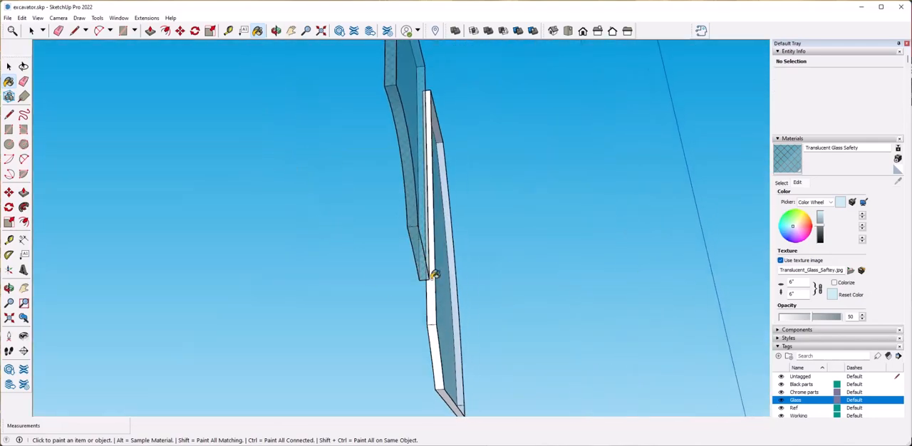
middle_drag(465, 404, 449, 236)
Rebuild the open face of each side pane using a temporary diagonal line and paint it with Translucent Glass Safety.
key(l)
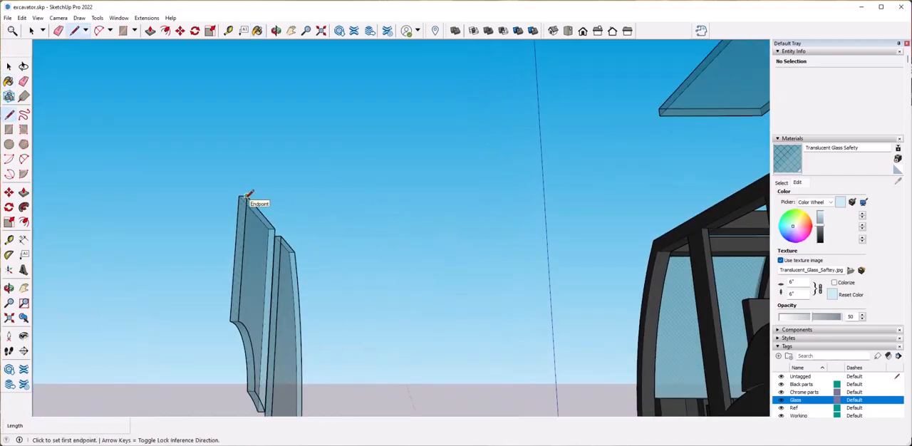
click(246, 196)
middle_drag(246, 196, 213, 188)
scroll(212, 189, down, 3)
click(204, 278)
key(e)
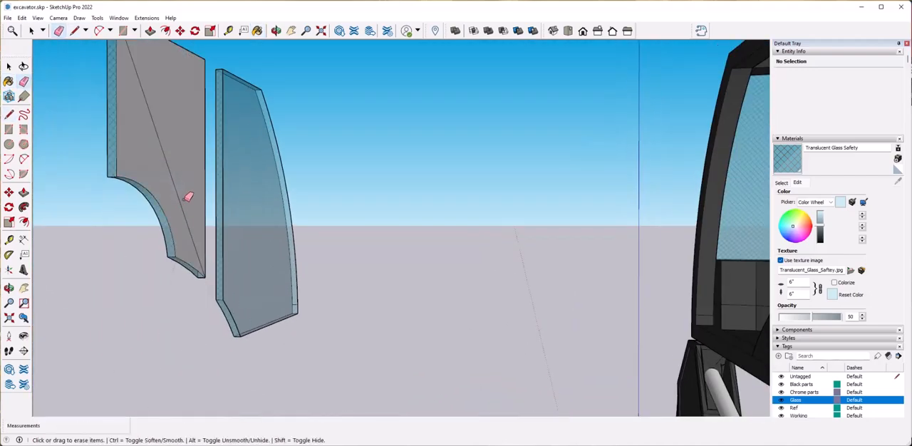
click(305, 303)
key(e)
click(784, 163)
click(175, 175)
click(227, 191)
Close the rear pane's open face with a temporary diagonal line and paint it with Translucent Glass Safety.
key(space)
scroll(226, 191, down, 3)
mouse_move(226, 191)
middle_down()
mouse_move(456, 217)
mouse_move(585, 178)
middle_up()
scroll(225, 183, up, 5)
scroll(225, 183, down, 4)
scroll(556, 254, up, 3)
key(l)
click(280, 83)
click(491, 339)
key(e)
click(458, 299)
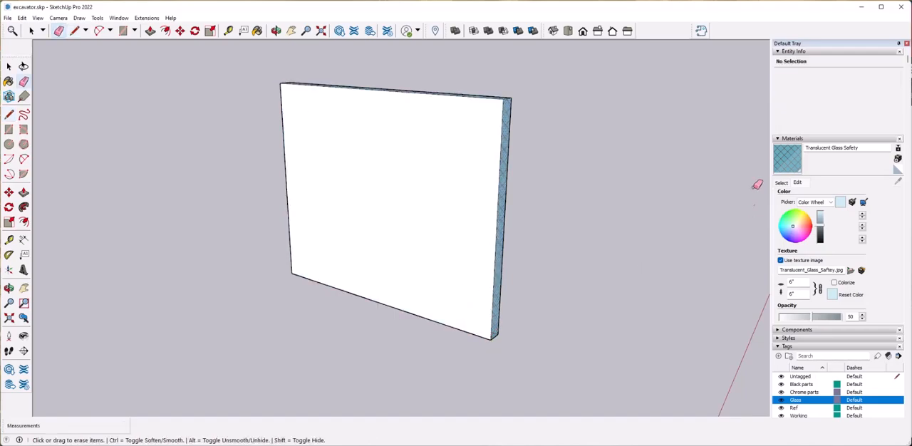
click(784, 164)
click(427, 220)
key(space)
Rebuild the roof slab's missing top face and paint it with Translucent Glass Safety.
scroll(389, 224, down, 3)
scroll(206, 187, down, 3)
scroll(340, 278, up, 3)
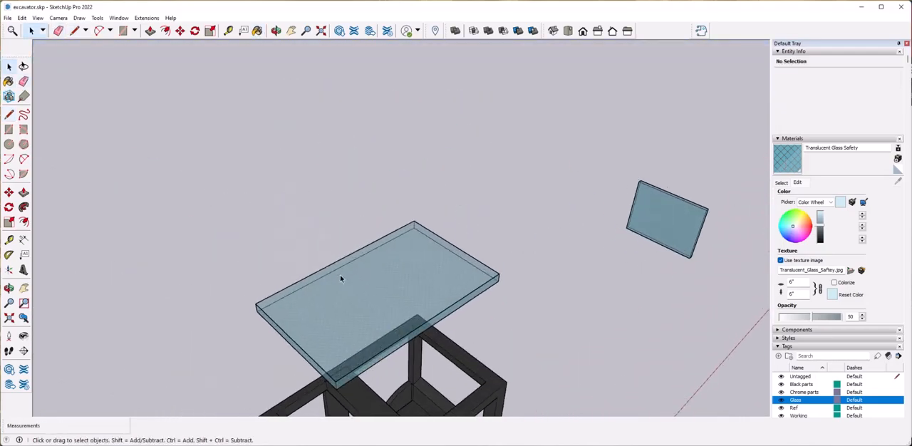
click(499, 273)
key(e)
key(b)
click(407, 264)
key(space)
scroll(505, 226, down, 5)
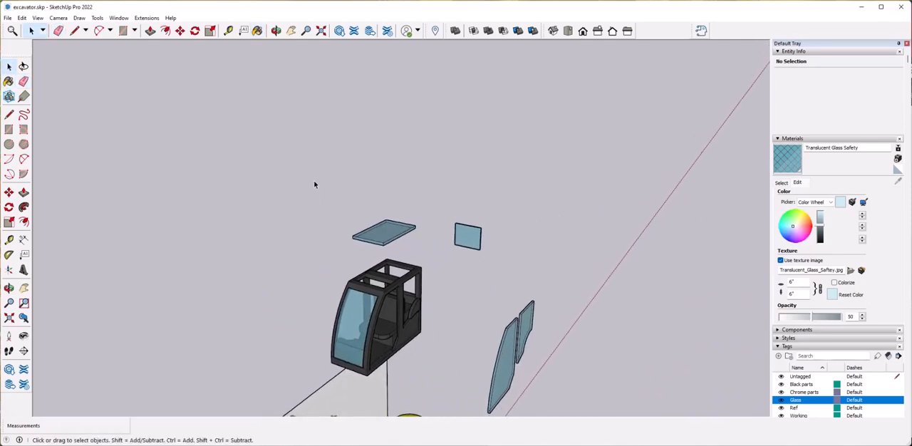
Turn the roof pane and the rear pane each into a separate group.
right_click(394, 236)
click(428, 310)
triple_click(469, 237)
right_click(472, 238)
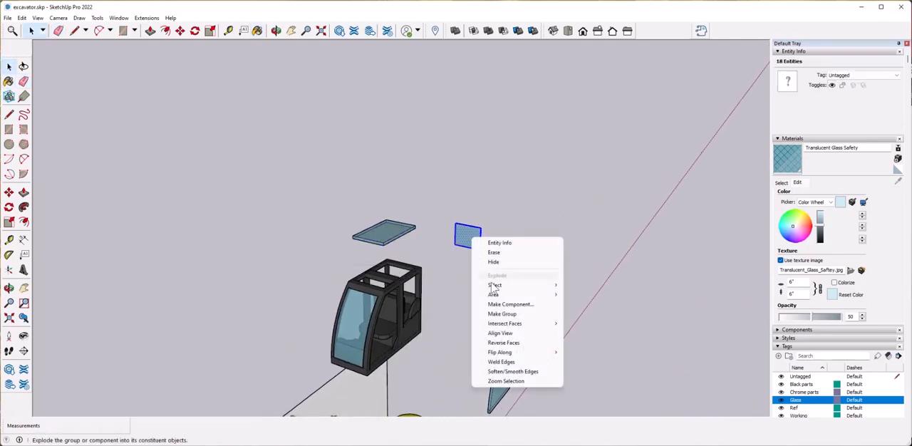
click(518, 316)
Group all the geometry of the large curved front side pane.
middle_drag(531, 318, 496, 285)
drag(491, 267, 566, 388)
middle_drag(556, 356, 485, 306)
drag(478, 371, 356, 278)
click(498, 307)
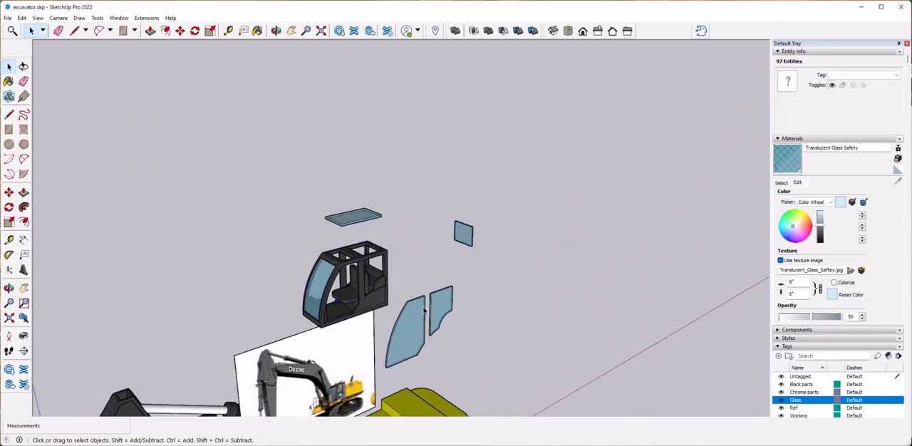
middle_drag(499, 324, 494, 305)
scroll(492, 306, up, 5)
triple_click(400, 314)
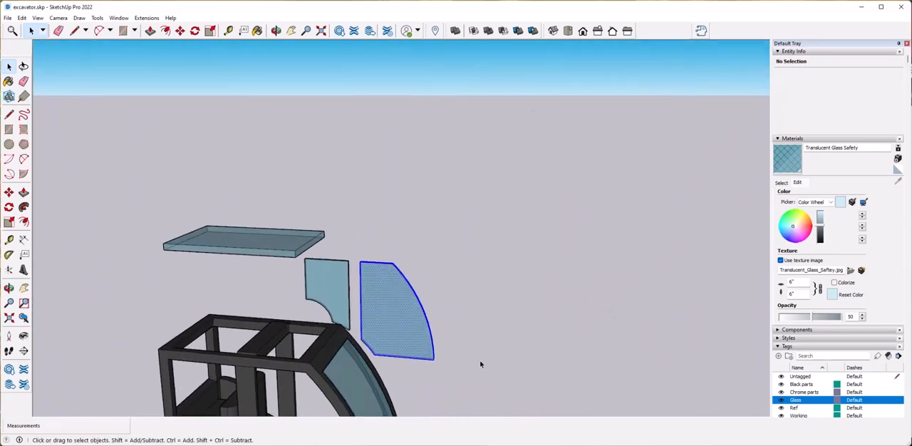
right_click(407, 311)
click(457, 211)
scroll(381, 267, up, 3)
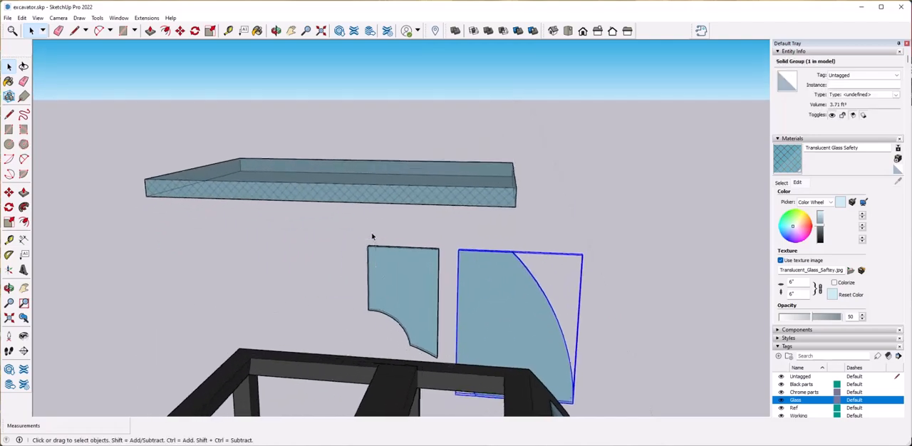
Group the smaller side pane with the arched cutout.
middle_drag(381, 242, 385, 269)
drag(358, 226, 441, 358)
right_click(418, 318)
click(458, 212)
scroll(481, 306, down, 6)
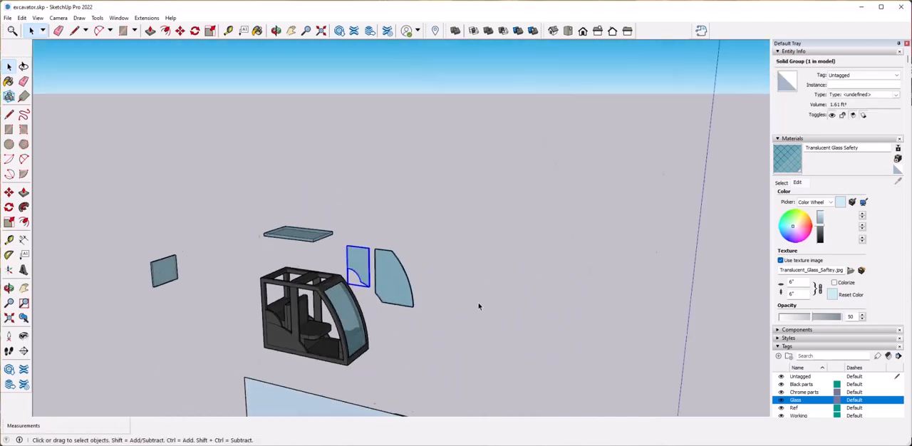
Assign the grouped glass panes to the Glass tag.
middle_drag(451, 353, 410, 349)
scroll(385, 285, up, 2)
click(370, 230)
click(308, 203)
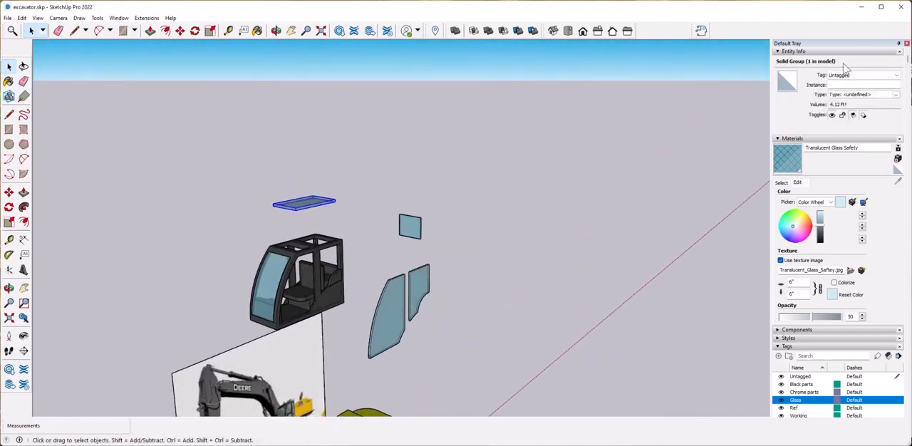
click(862, 74)
click(855, 105)
click(848, 80)
click(863, 75)
click(855, 104)
click(574, 237)
Move the roof pane straight down into the opening in the cab's roof frame.
click(308, 209)
scroll(385, 194, up, 5)
key(m)
click(416, 279)
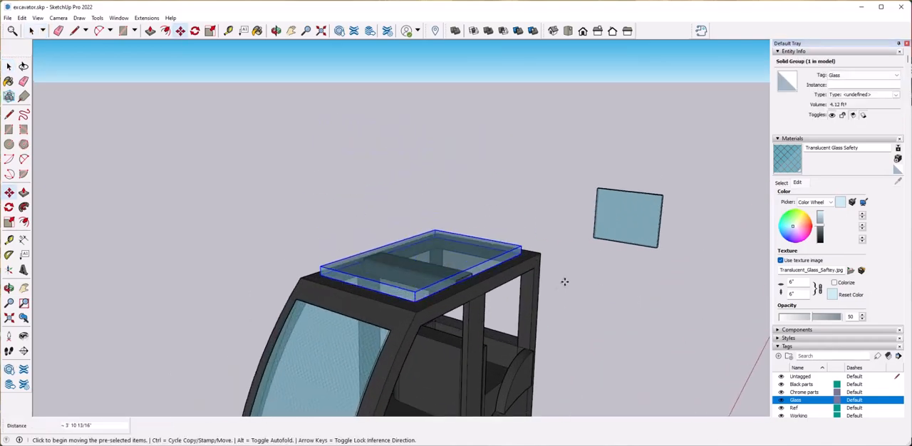
scroll(562, 285, up, 5)
middle_drag(496, 260, 489, 249)
click(486, 248)
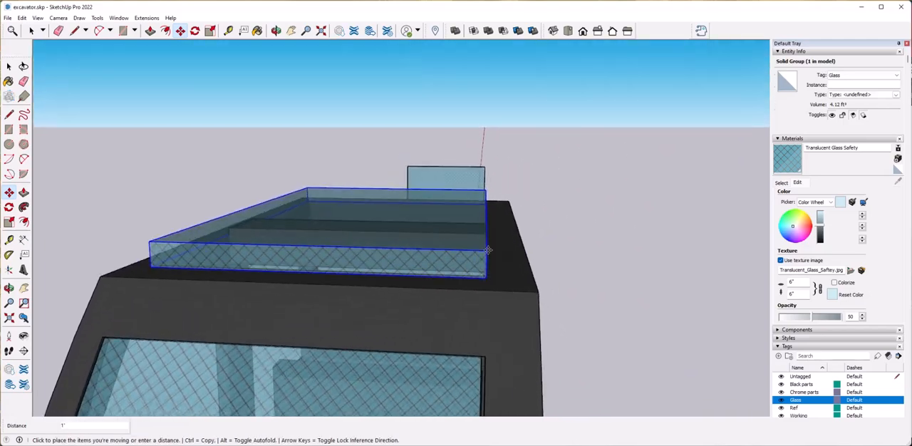
key(space)
click(575, 248)
middle_drag(575, 248, 455, 279)
click(456, 278)
Scale the roof pane slightly to fit inside the cab's roof opening.
key(s)
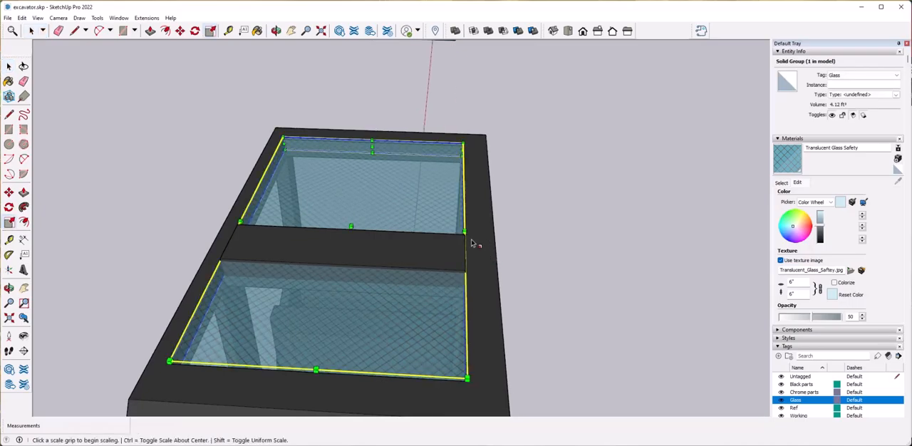
scroll(493, 240, up, 4)
middle_drag(493, 241, 413, 143)
scroll(224, 165, down, 5)
key(space)
click(433, 295)
Move the large curved side pane across into the cab's front side opening, aligned with the frame.
click(380, 300)
middle_drag(380, 300, 393, 355)
key(m)
click(401, 335)
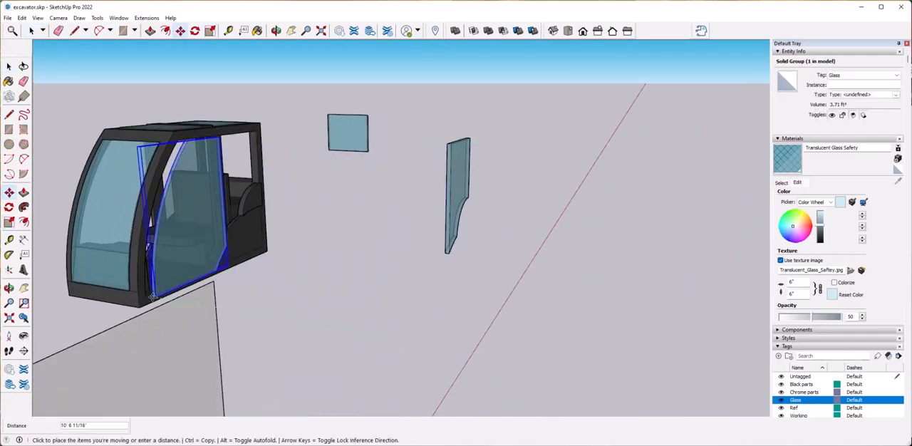
click(145, 297)
scroll(291, 246, up, 5)
middle_drag(291, 246, 416, 214)
click(292, 292)
click(298, 290)
scroll(299, 290, down, 5)
Try to scale the curved side pane about its centre by factors of 0.5 and 0.005.
key(s)
scroll(449, 205, up, 1)
scroll(449, 205, up, 4)
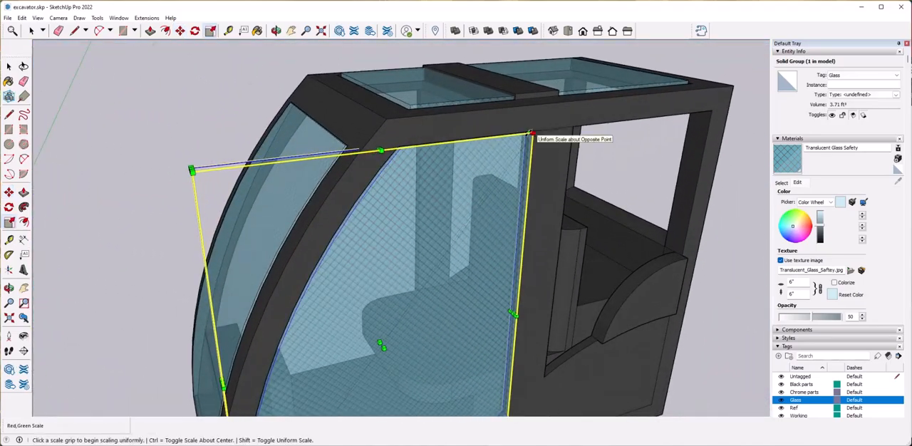
scroll(532, 132, down, 4)
middle_drag(532, 132, 479, 171)
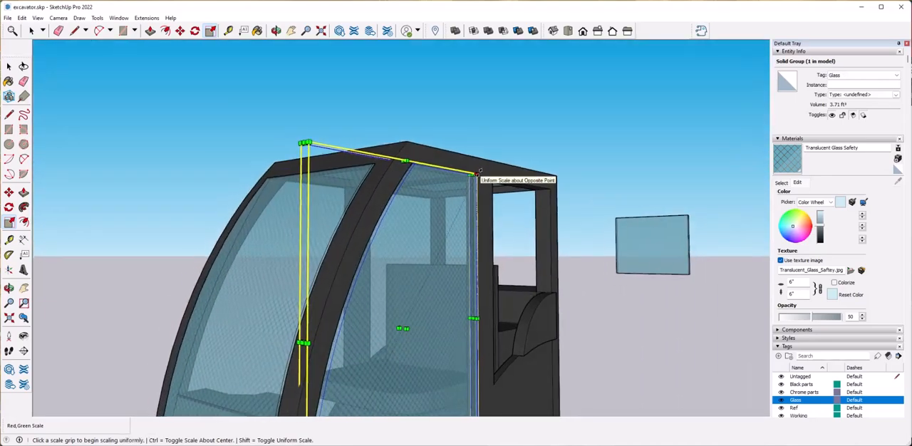
click(479, 171)
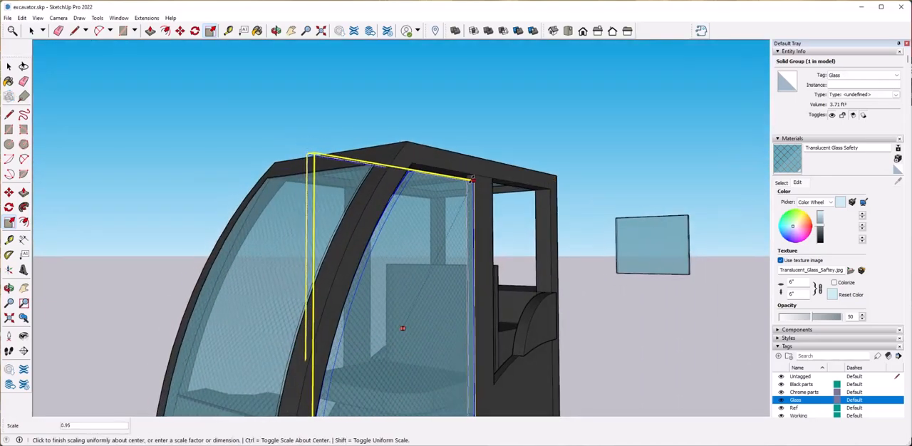
text(.5)
key(Return)
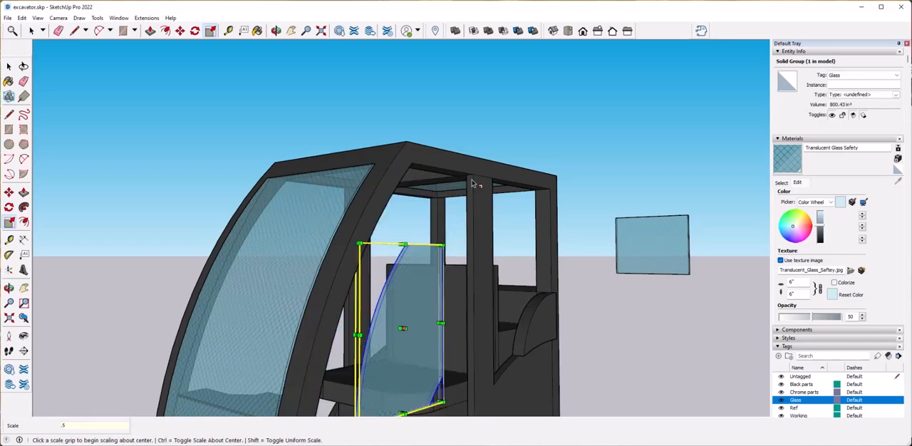
text(.005)
key(Return)
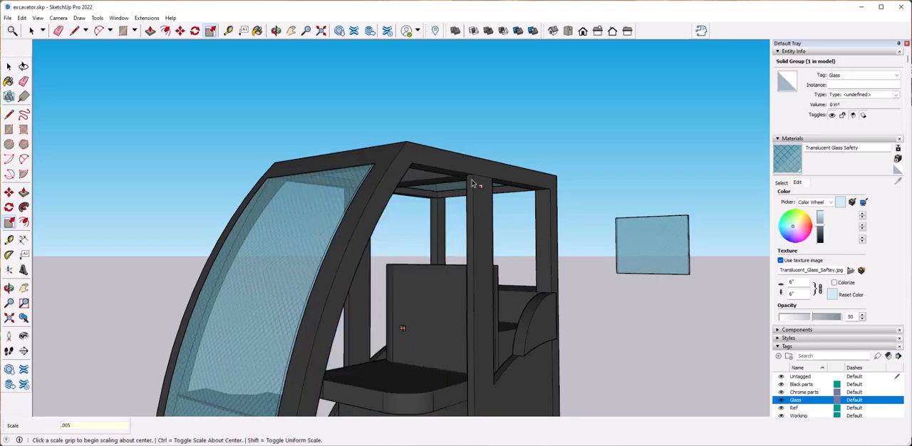
key(ctrl+z)
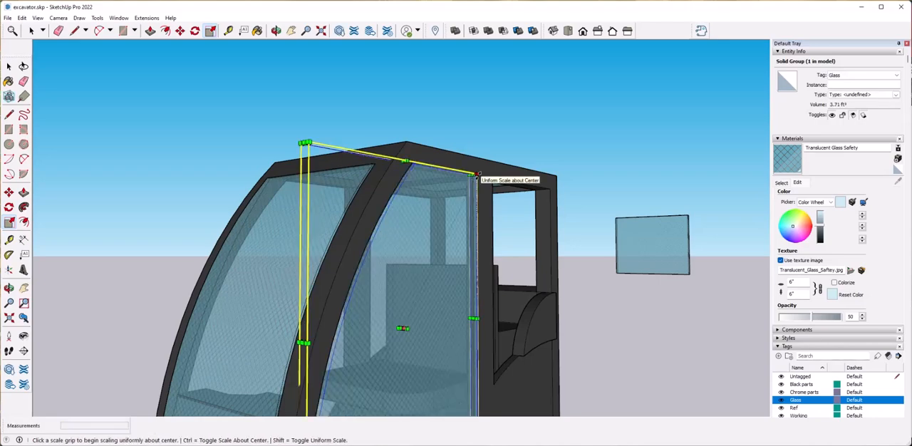
Scale the curved side pane down slightly about its centre to leave a small gap to the frame.
click(479, 173)
click(476, 176)
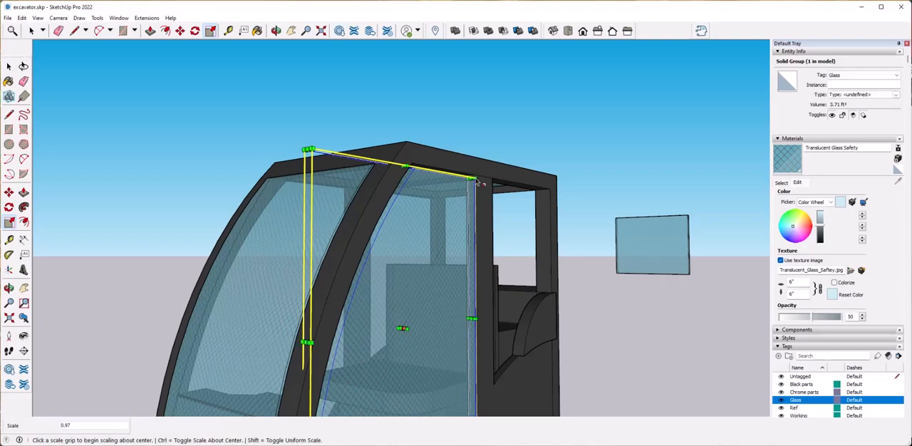
key(Return)
key(space)
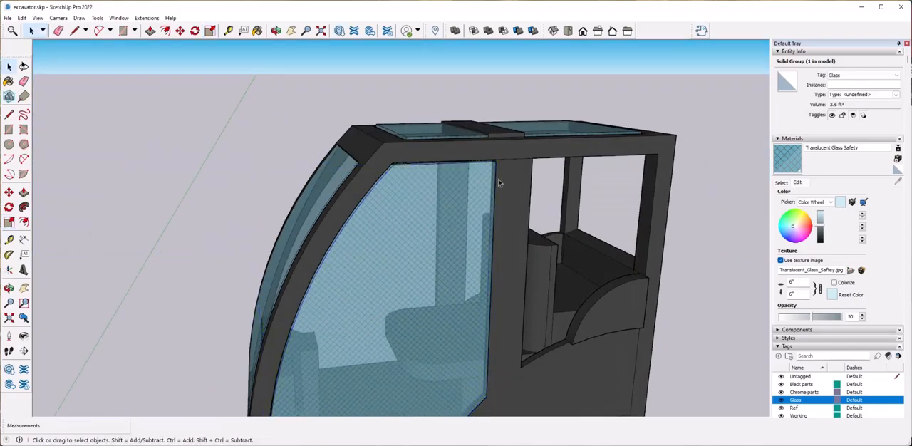
Move the smaller side pane with the arched cutout into the cab's rear side opening.
click(434, 104)
middle_drag(553, 290, 292, 289)
click(280, 291)
scroll(280, 312, up, 1)
key(m)
click(278, 296)
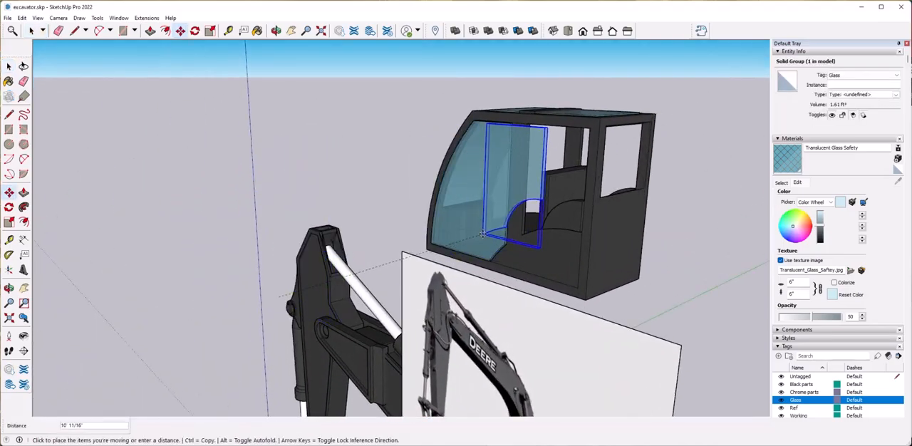
click(528, 264)
scroll(626, 271, up, 5)
middle_drag(626, 271, 456, 249)
click(404, 314)
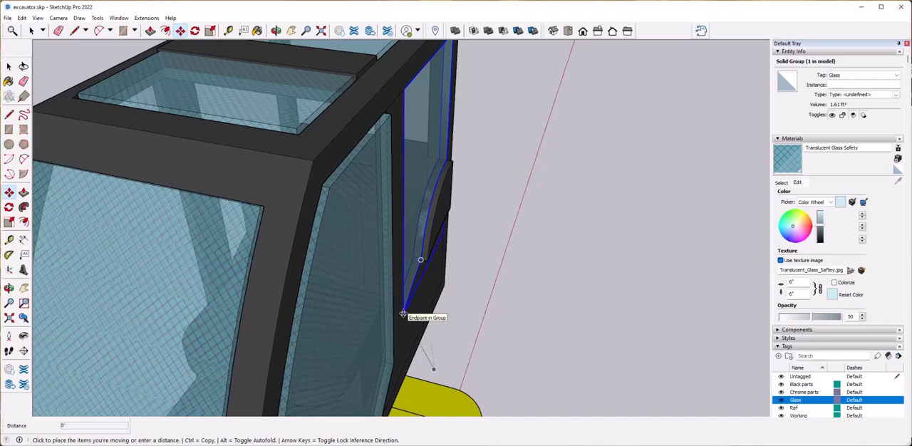
key(Escape)
key(space)
Scale the smaller side pane uniformly about its centre by a factor of 0.99.
key(s)
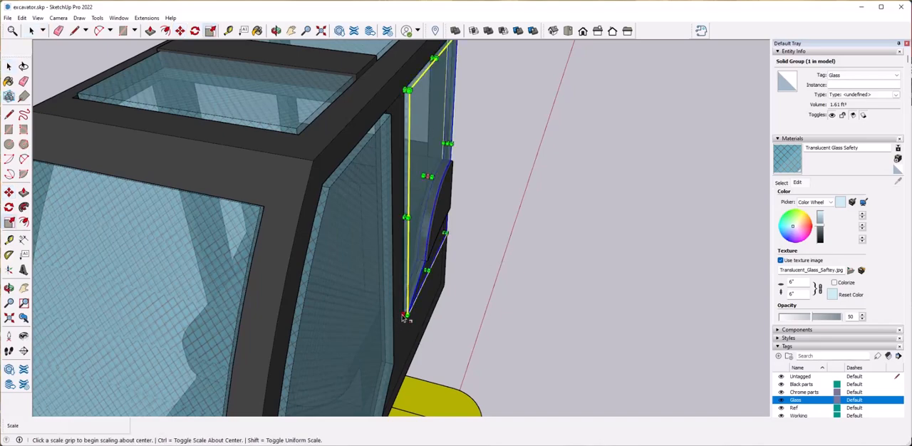
click(407, 315)
text(.98)
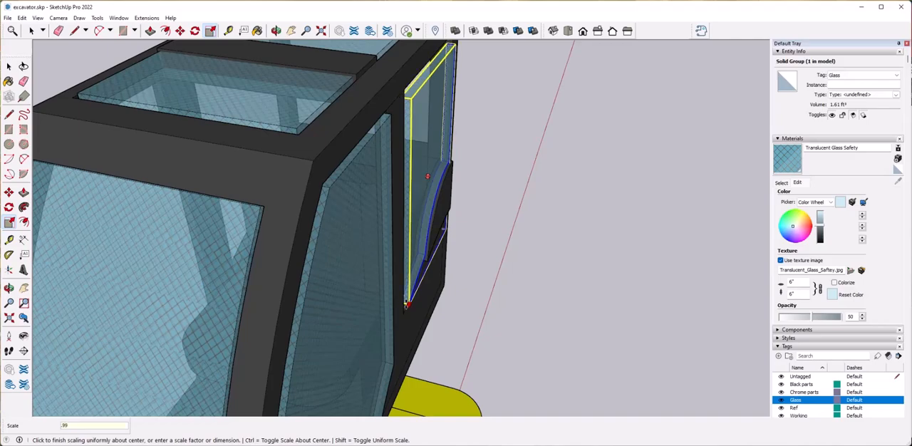
key(Return)
key(space)
Move the rear pane into the window opening at the back of the cab.
click(585, 335)
middle_drag(595, 342, 684, 264)
scroll(499, 328, down, 5)
click(684, 264)
key(m)
click(685, 259)
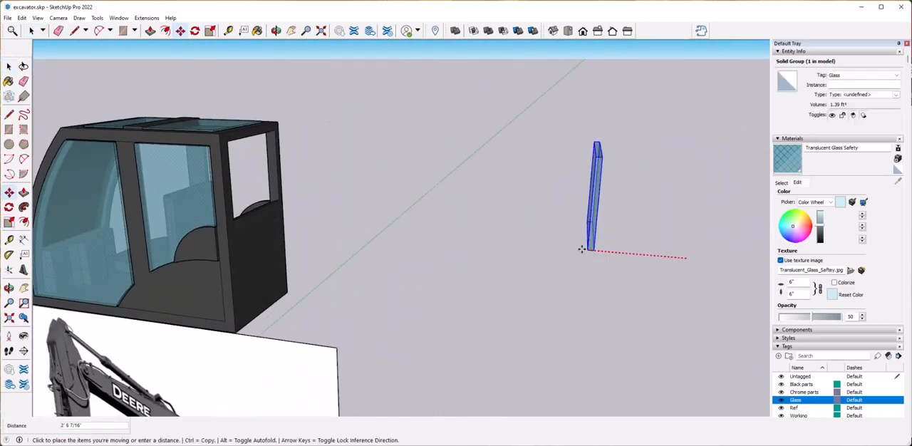
scroll(242, 224, up, 6)
click(448, 254)
scroll(457, 253, down, 5)
Scale the rear pane uniformly about its centre by a factor of 0.99.
key(s)
click(462, 139)
click(464, 142)
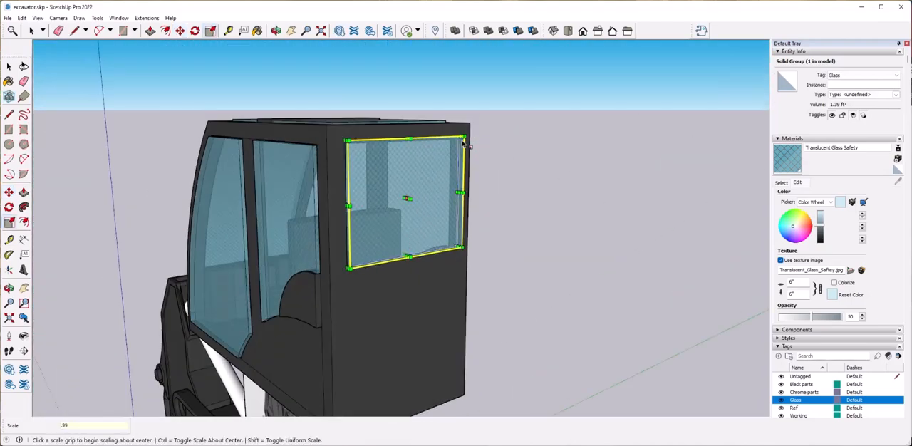
key(space)
click(493, 218)
Copy the smaller side pane across the cab to the matching opening on the opposite side.
middle_drag(309, 159, 318, 255)
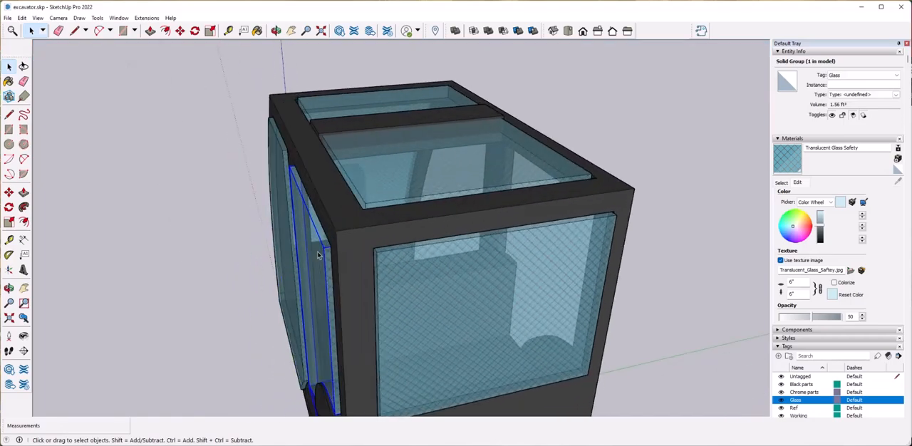
click(324, 247)
key(ctrl)
middle_drag(389, 245, 377, 214)
scroll(357, 214, down, 3)
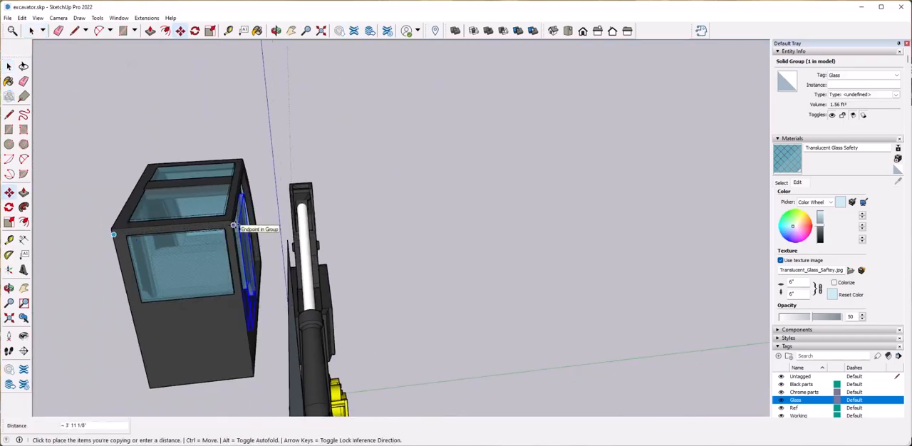
scroll(230, 228, up, 5)
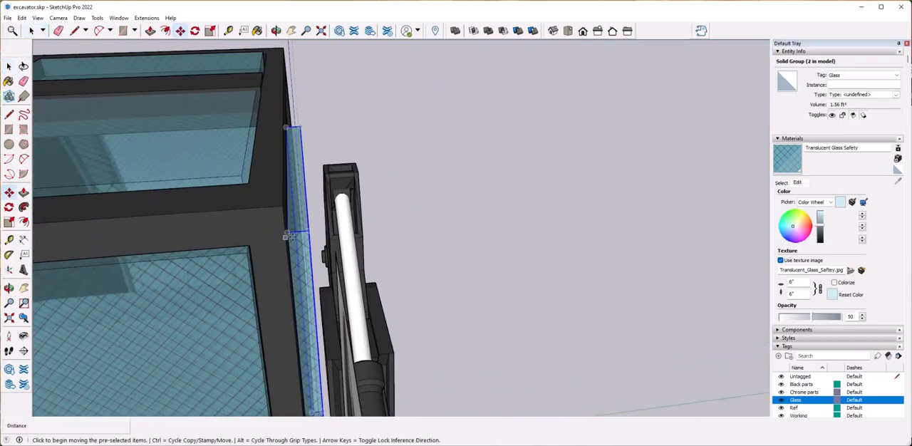
click(291, 233)
key(space)
click(403, 306)
scroll(403, 306, down, 8)
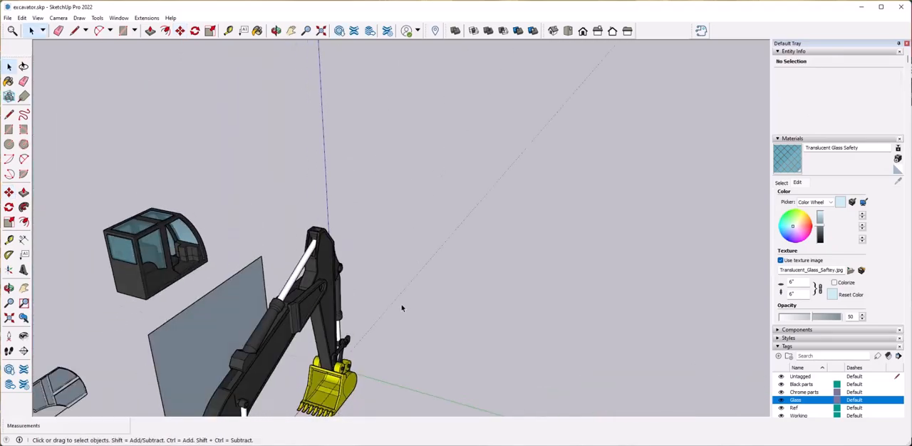
Copy the larger side pane across the cab to the matching opening on the opposite side.
scroll(403, 305, up, 6)
scroll(403, 306, down, 3)
middle_drag(531, 289, 356, 310)
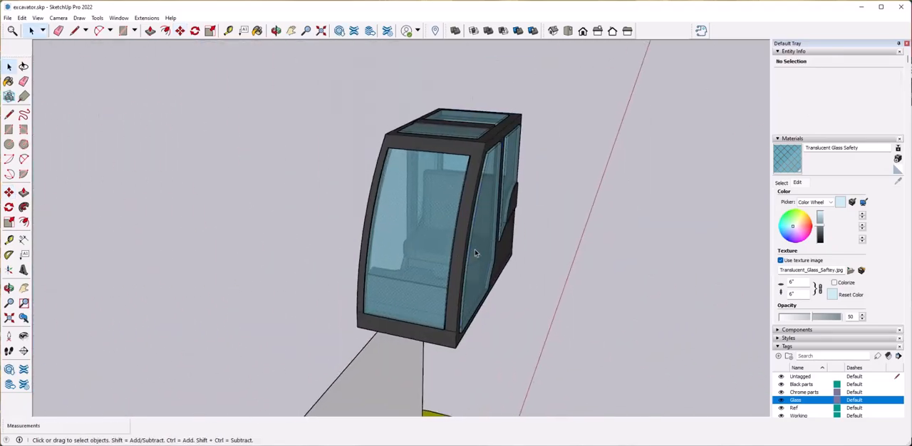
click(465, 320)
click(461, 334)
middle_drag(426, 325, 531, 320)
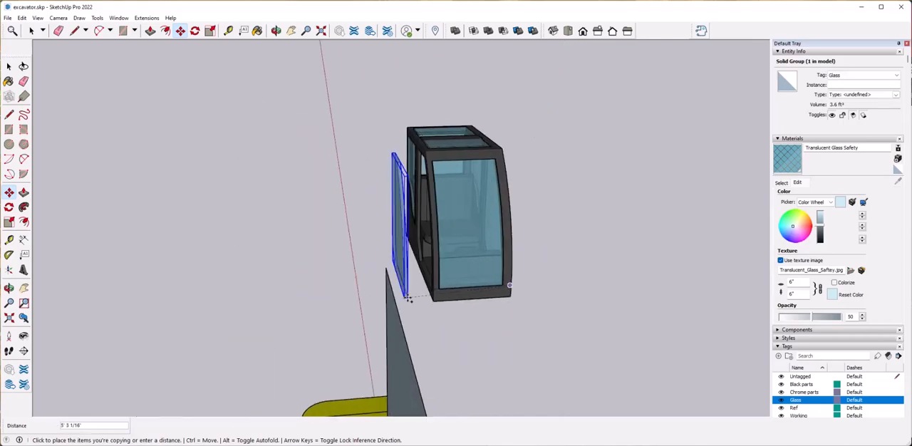
click(432, 299)
Move the copied larger pane 2" to seat it inside its side window opening.
scroll(461, 206, up, 1)
scroll(462, 207, up, 5)
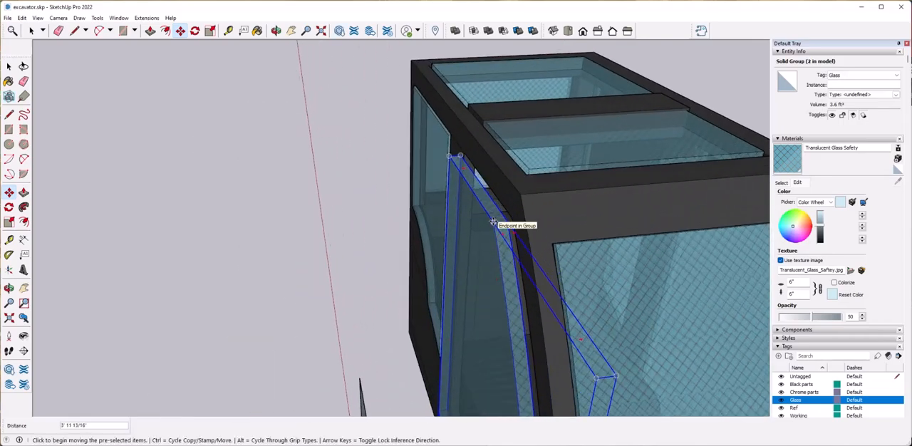
click(494, 222)
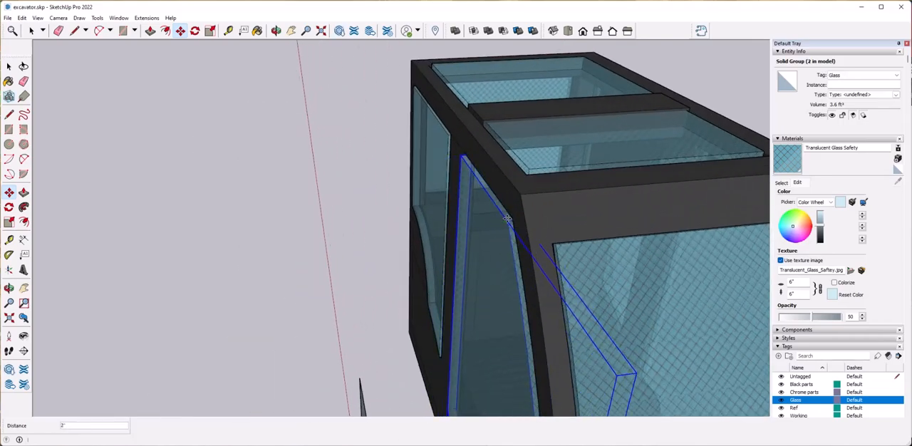
click(365, 261)
scroll(365, 261, down, 10)
middle_drag(499, 271, 407, 259)
scroll(407, 259, up, 3)
click(392, 213)
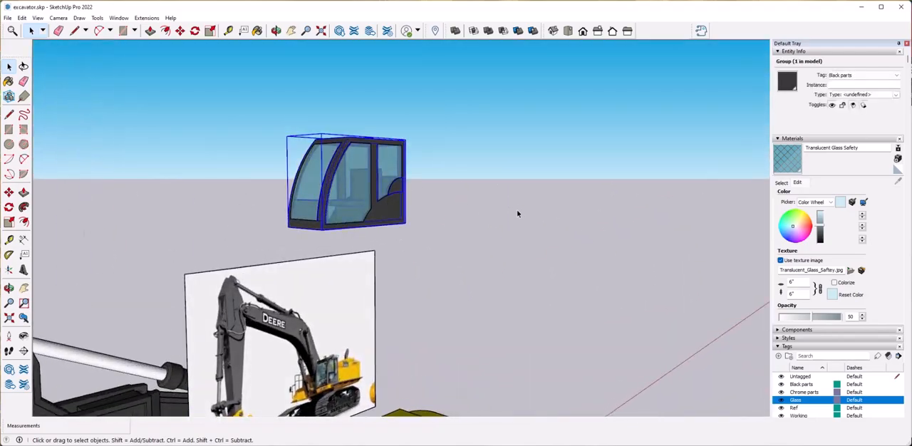
Hide the Black parts tag and combine all of the cab's glass panes into one group.
scroll(799, 388, down, 3)
click(781, 280)
drag(238, 114, 451, 243)
middle_drag(345, 153, 432, 221)
scroll(432, 222, up, 3)
scroll(829, 131, up, 3)
right_click(449, 179)
drag(330, 77, 565, 287)
middle_drag(545, 298, 533, 278)
drag(275, 76, 539, 314)
right_click(441, 202)
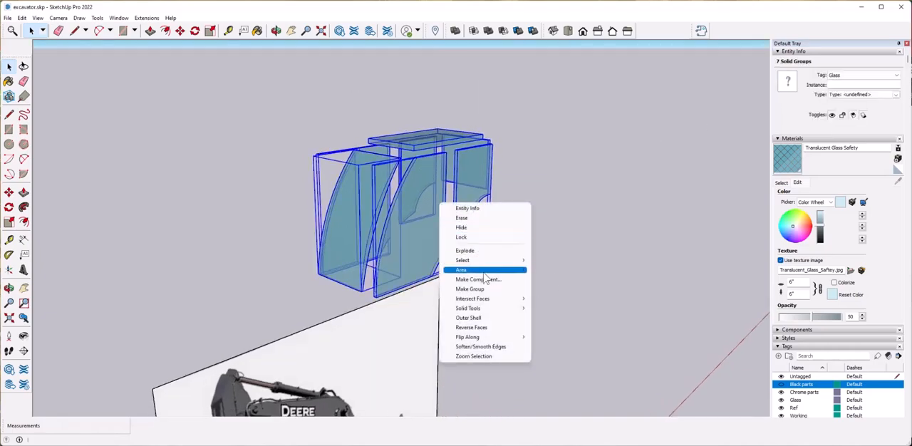
click(485, 289)
click(613, 255)
Make the Black parts tag visible again.
scroll(801, 254, down, 5)
click(781, 228)
scroll(499, 213, down, 5)
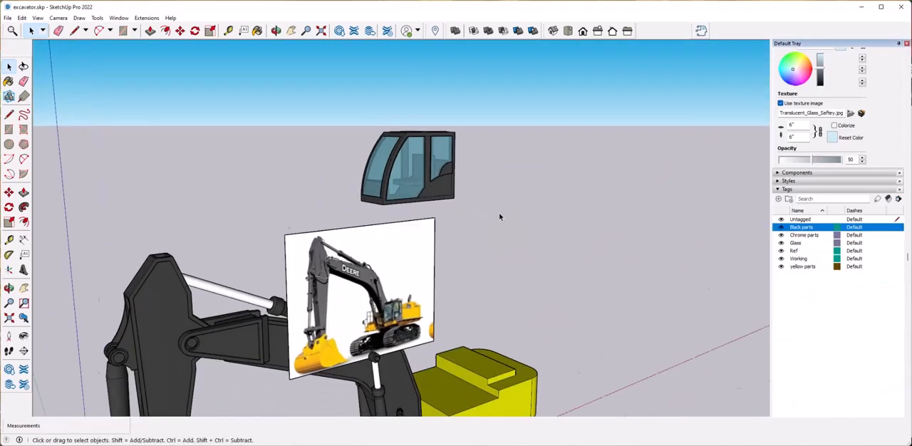
Move the complete cab with its glass down onto the low front platform of the yellow body.
scroll(499, 214, up, 8)
scroll(499, 229, up, 5)
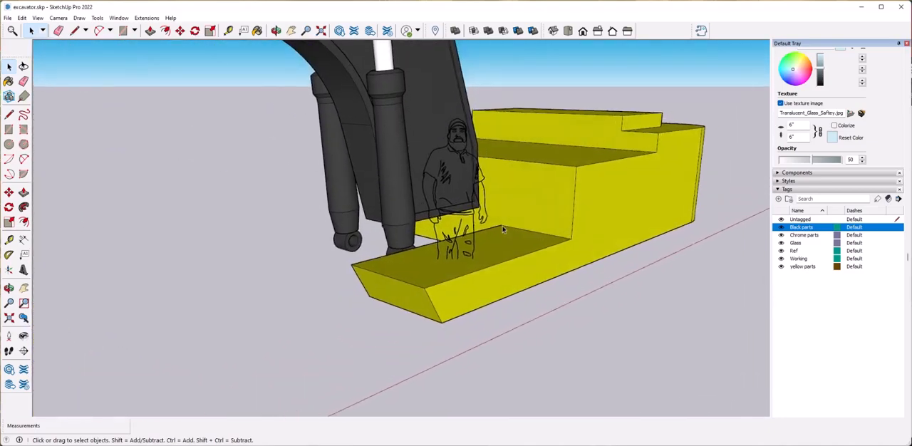
scroll(504, 229, down, 6)
click(403, 139)
scroll(404, 136, down, 3)
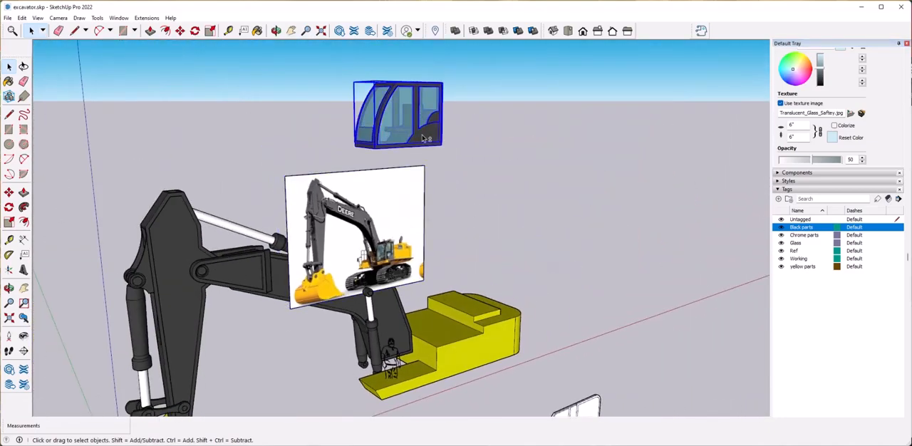
middle_drag(378, 179, 426, 172)
click(381, 138)
scroll(374, 251, up, 5)
click(364, 252)
middle_drag(509, 254, 392, 265)
scroll(400, 235, up, 4)
key(space)
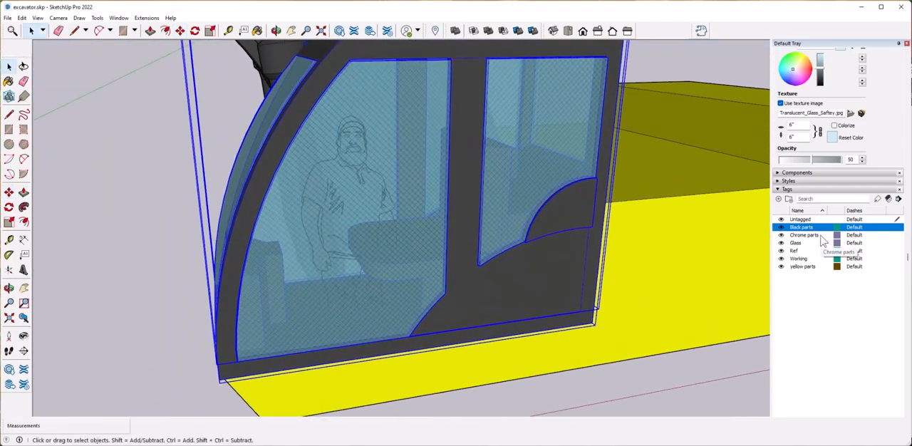
Select the scale figure inside the cab and move it back towards the seat.
click(663, 367)
scroll(601, 230, up, 8)
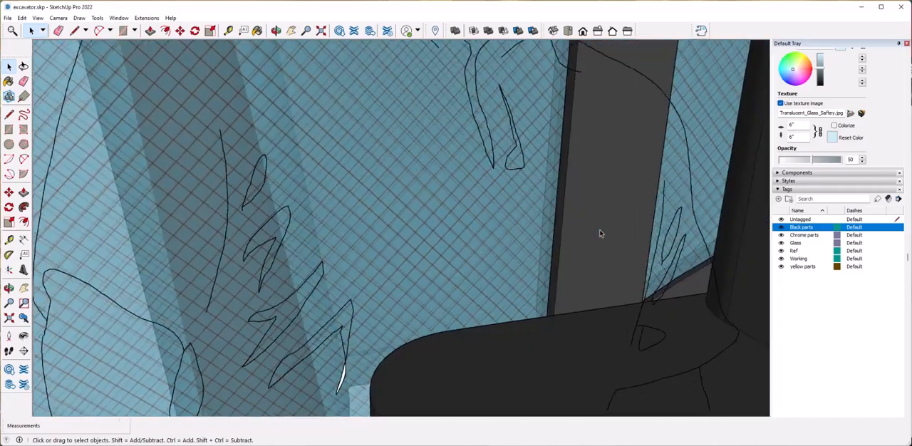
scroll(600, 232, up, 1)
click(518, 157)
scroll(476, 240, down, 8)
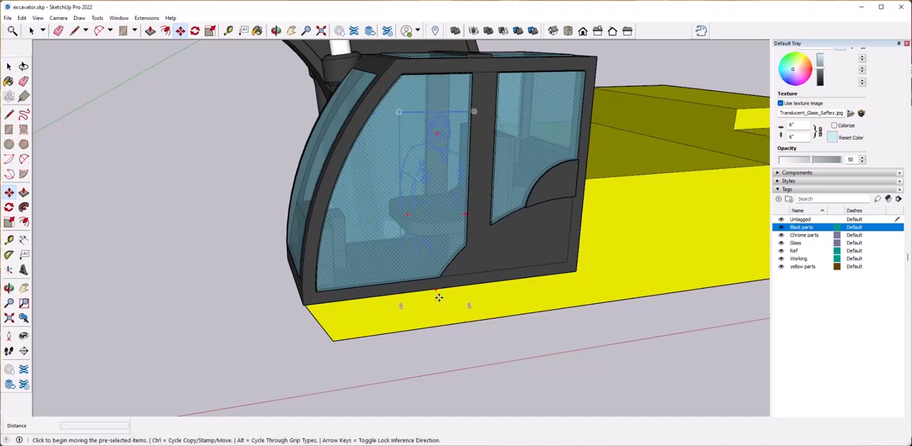
key(space)
Delete the leftover cab geometry lying beside the excavator.
click(623, 73)
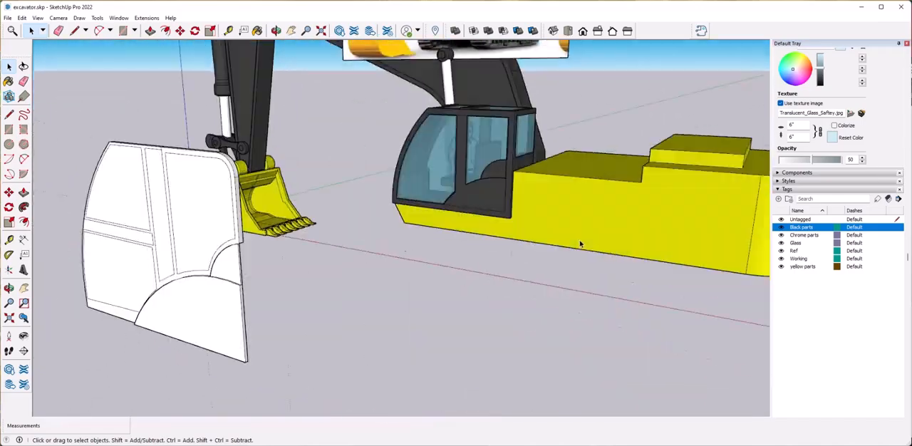
drag(580, 120, 665, 271)
key(Delete)
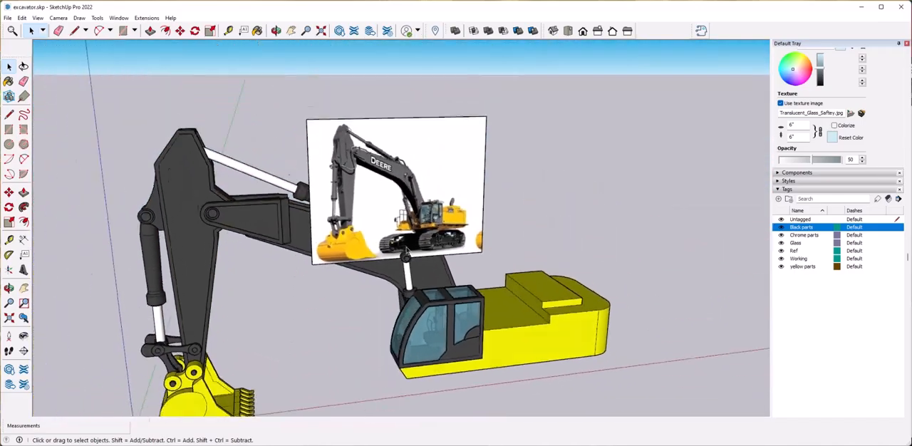
Split the lower strip off the yellow body's front face beside the cab and extrude it forward about 9' as a platform.
scroll(467, 243, up, 5)
click(518, 267)
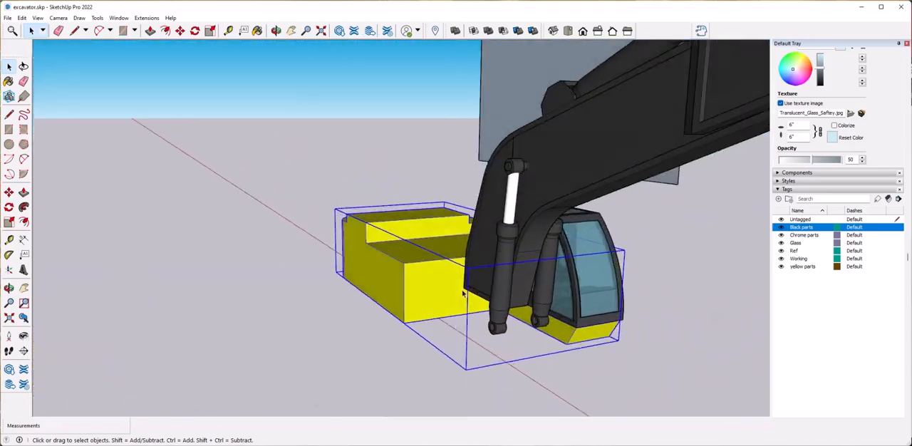
key(l)
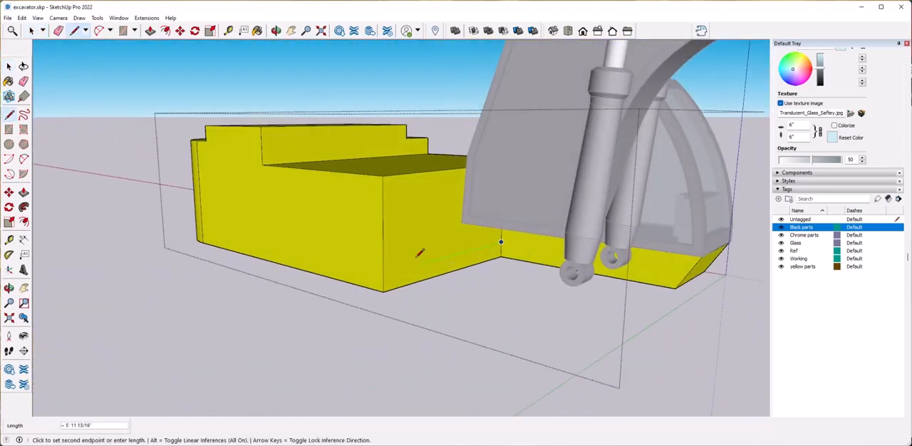
key(space)
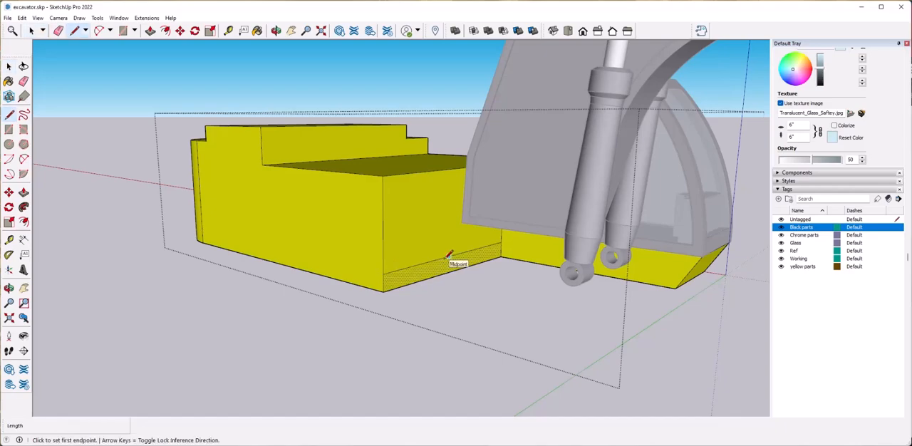
key(p)
click(442, 271)
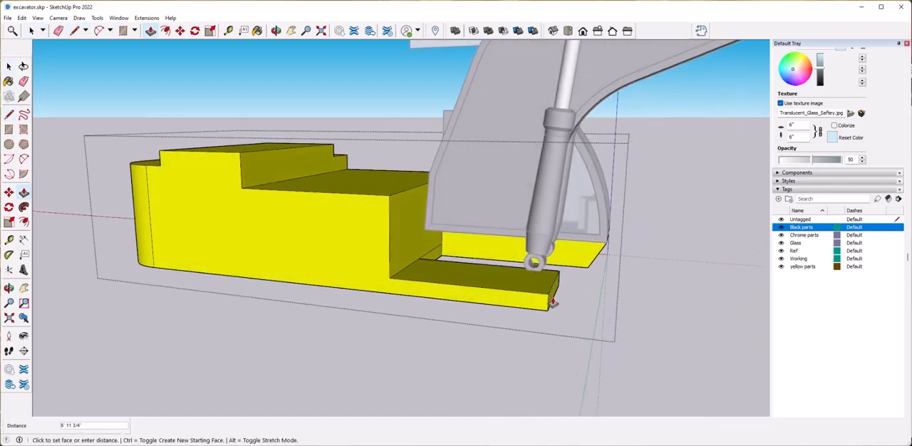
click(558, 304)
Round the new platform's outer front corner with an arc and push the waste corner away.
middle_drag(558, 304, 401, 305)
scroll(545, 295, up, 3)
key(space)
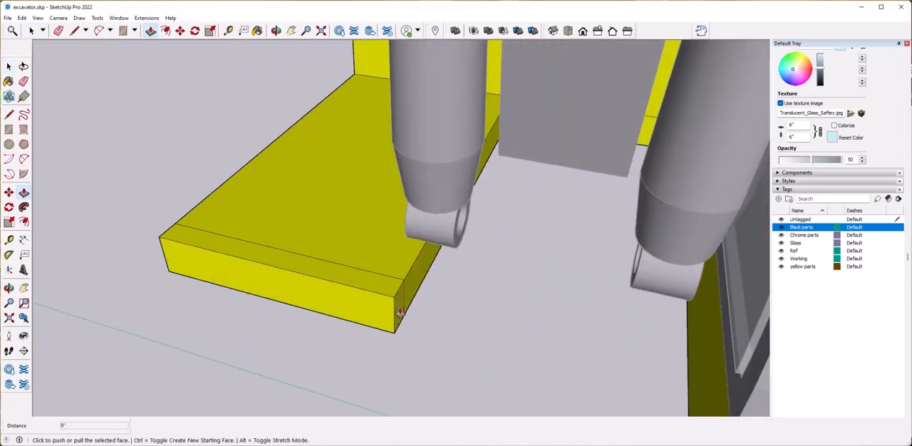
key(a)
middle_drag(315, 283, 202, 224)
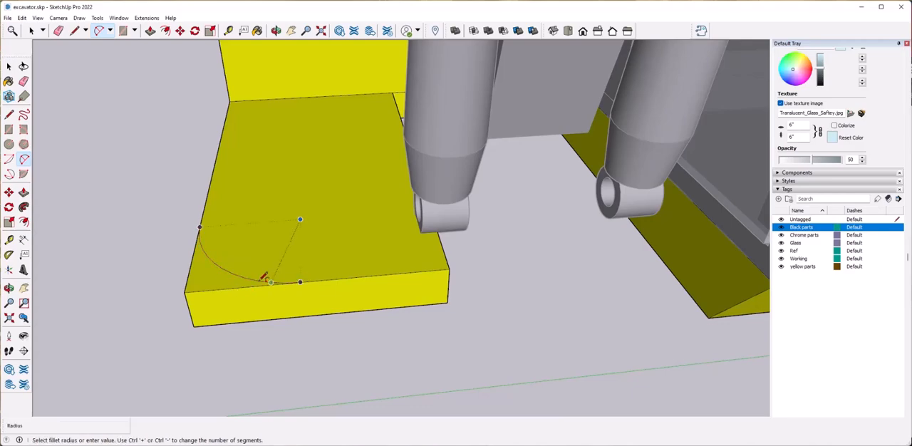
key(p)
click(221, 281)
click(220, 325)
Extend a front bar about 4' from the platform to the base under the cab and leave the body group.
middle_drag(417, 291, 314, 270)
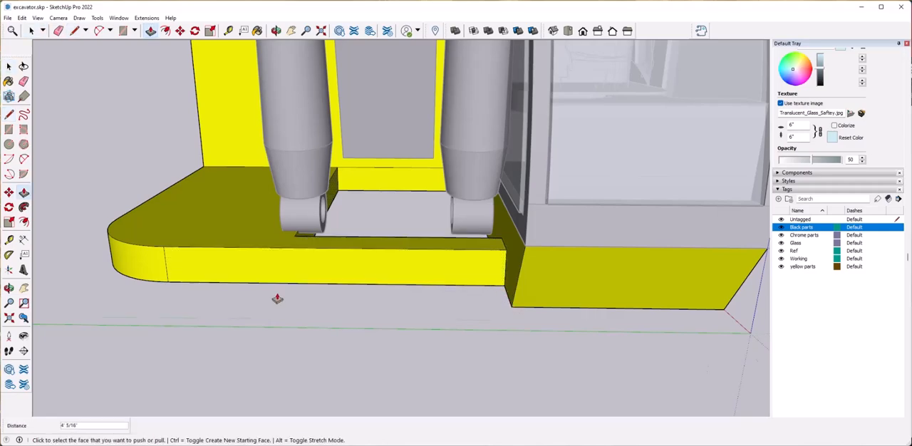
scroll(278, 299, down, 10)
middle_drag(278, 298, 489, 285)
key(space)
click(489, 285)
Inspect the cab, front platform and yellow body from several angles and compare them with the reference photo.
middle_drag(641, 161, 484, 230)
middle_drag(484, 275, 426, 293)
scroll(388, 229, up, 5)
middle_drag(364, 264, 375, 227)
scroll(374, 257, up, 6)
scroll(374, 257, down, 5)
middle_drag(178, 291, 279, 281)
middle_drag(534, 249, 510, 335)
scroll(499, 285, up, 4)
scroll(114, 242, down, 1)
Draw a circle on the body's raised rear block and extrude it upward 3' 7 5/8" as an exhaust pipe.
click(10, 144)
middle_drag(556, 371, 415, 335)
click(433, 328)
key(space)
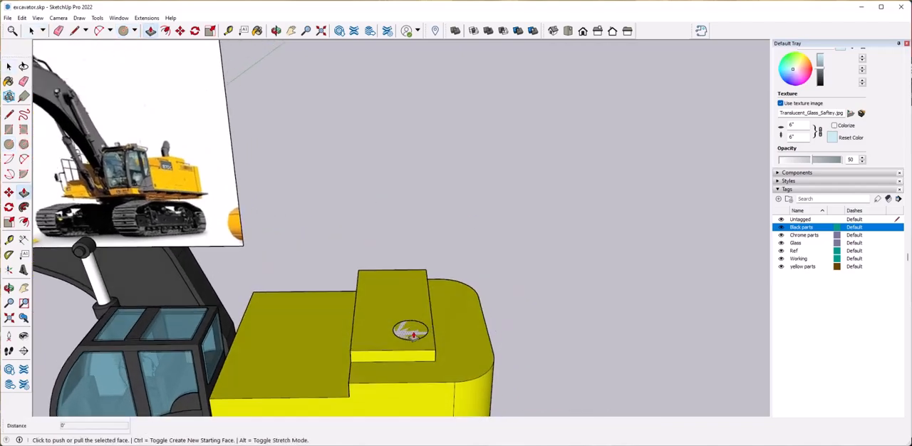
click(413, 280)
middle_drag(415, 363, 477, 320)
Extrude a second section on top of the exhaust pipe and tilt its top face by about 33.2°.
scroll(406, 320, up, 4)
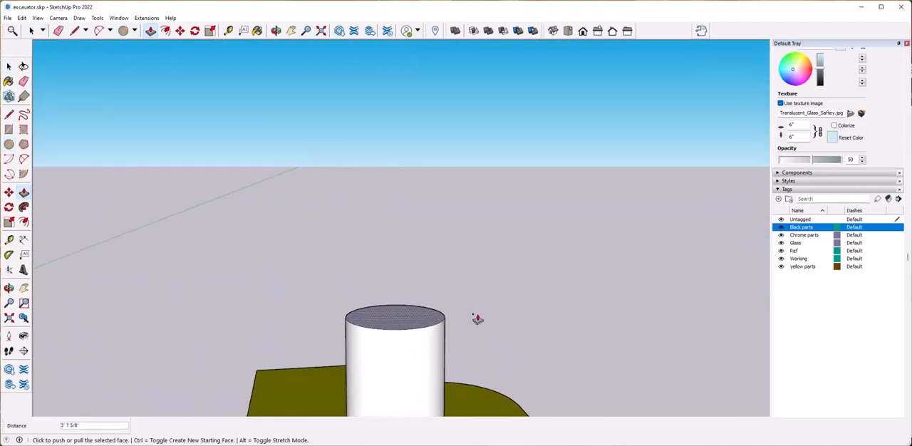
click(403, 320)
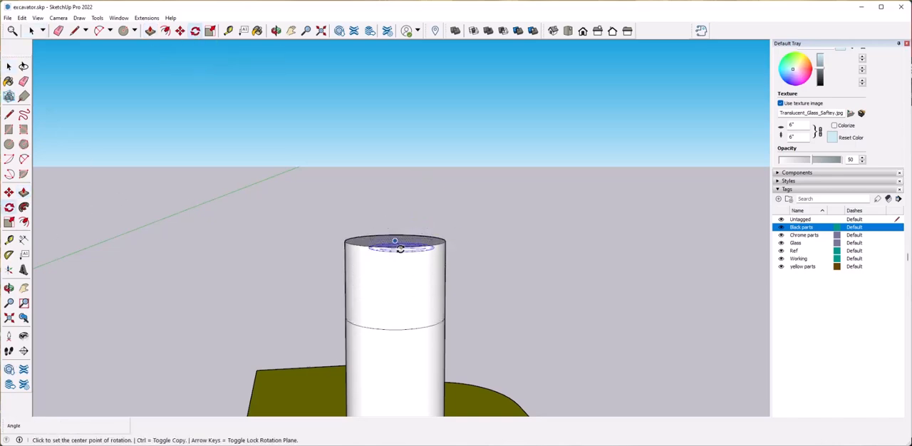
click(562, 247)
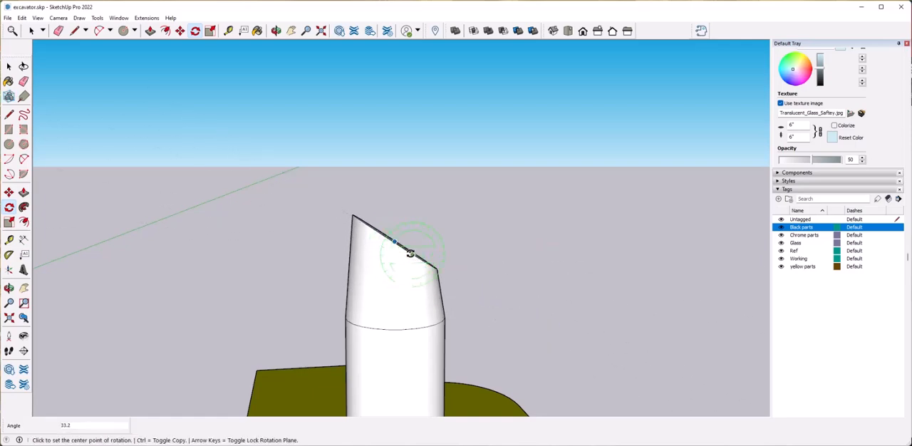
Move the tilted top face rearward to bend the exhaust pipe and rotate that face by about 52.3°.
key(m)
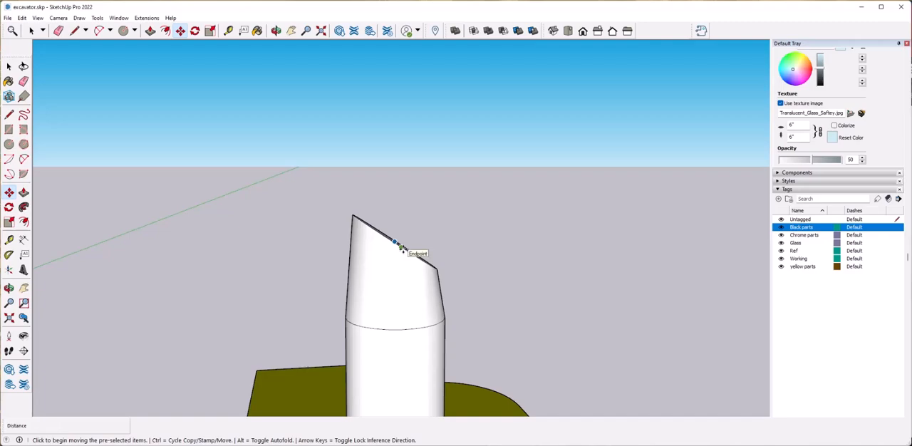
click(401, 247)
middle_drag(556, 310, 434, 245)
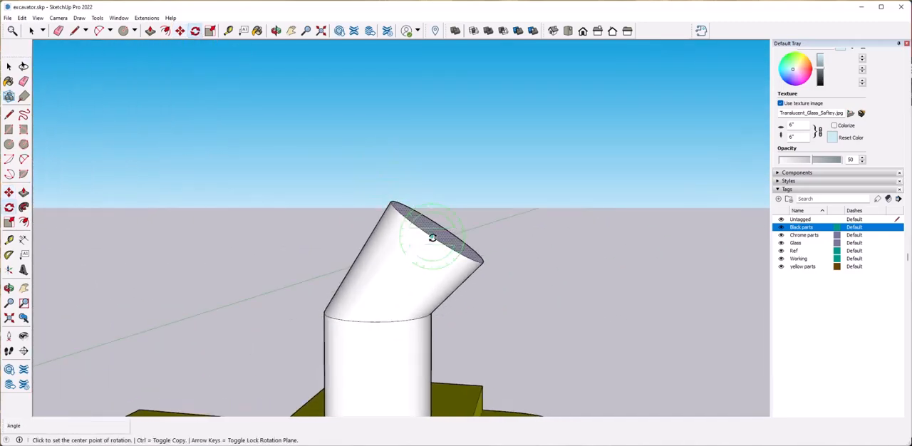
click(607, 237)
click(507, 332)
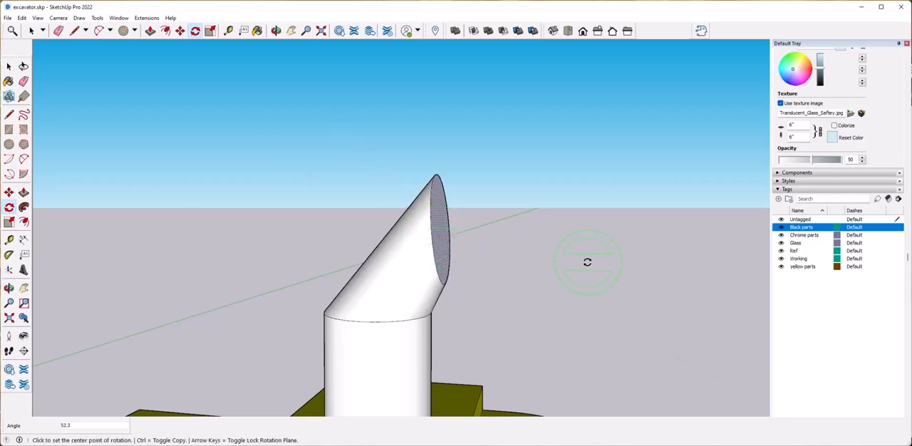
key(space)
middle_drag(584, 273, 568, 295)
scroll(567, 295, down, 5)
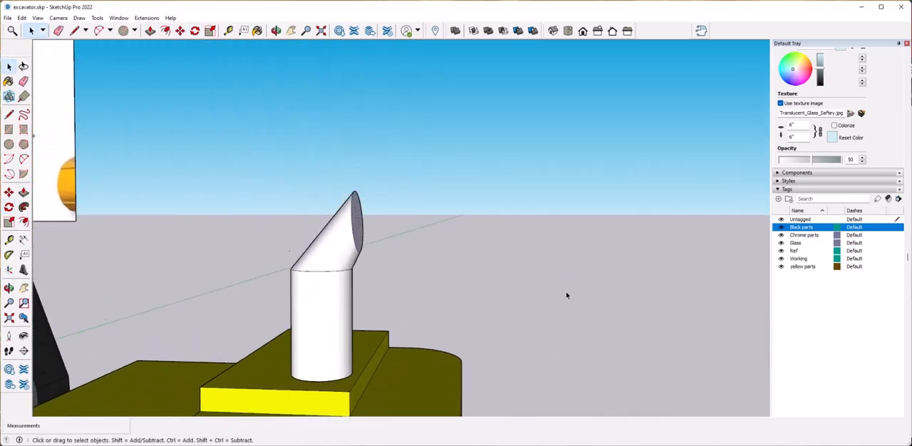
Move the seam edge between the exhaust's straight and bent sections slightly upward.
scroll(391, 245, up, 2)
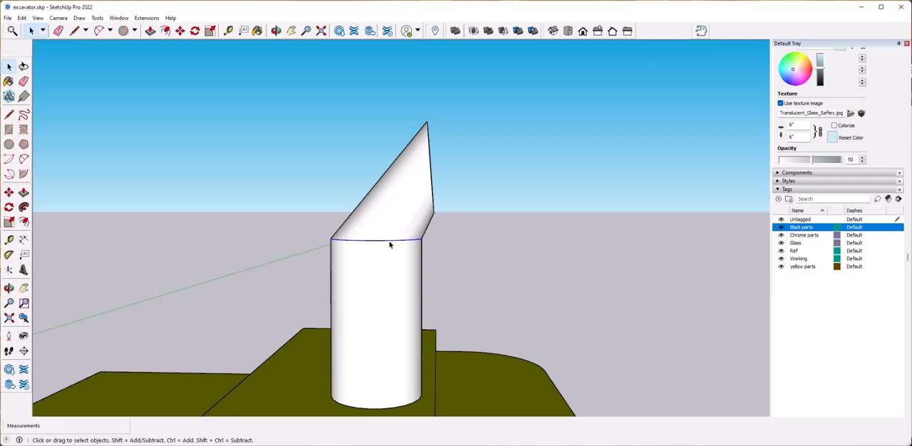
key(m)
click(390, 244)
click(393, 230)
key(space)
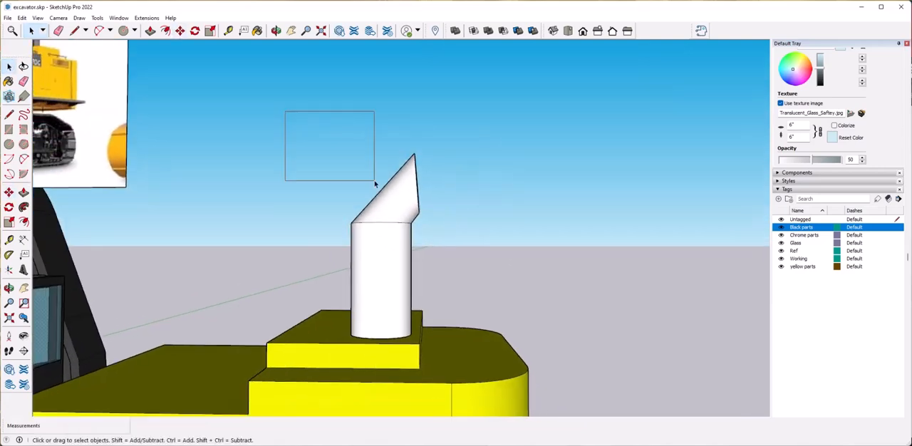
Group the whole exhaust pipe and assign it to the Black parts tag.
drag(287, 114, 474, 346)
right_click(397, 97)
click(426, 173)
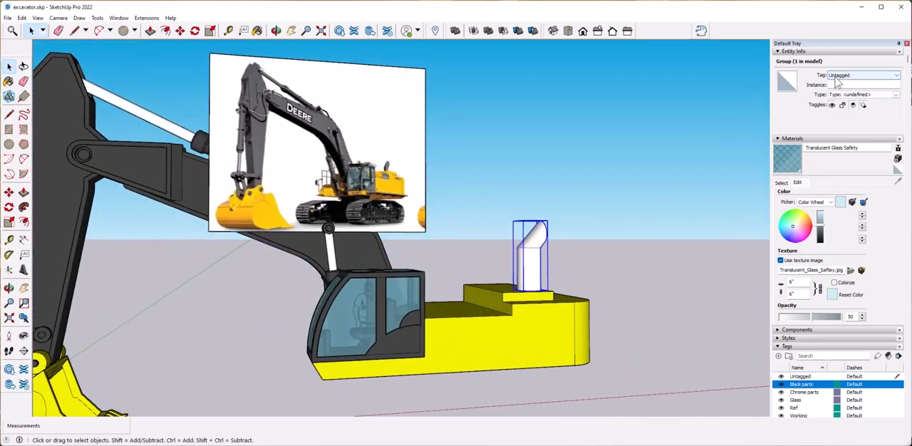
click(837, 76)
click(845, 90)
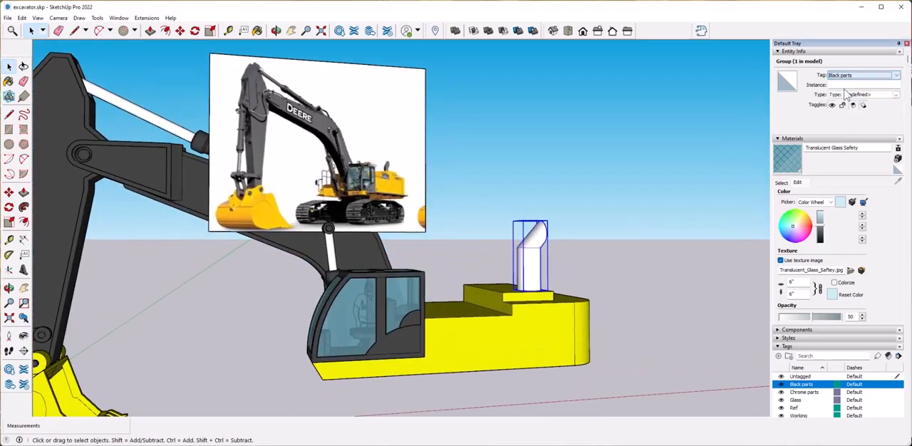
Paint the exhaust pipe group with the dark in-model material Color M07.
click(782, 183)
click(789, 245)
click(530, 253)
key(space)
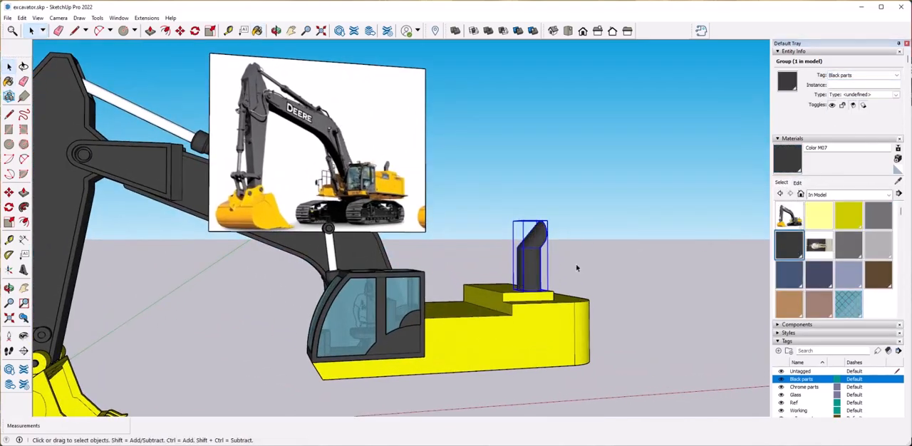
click(564, 272)
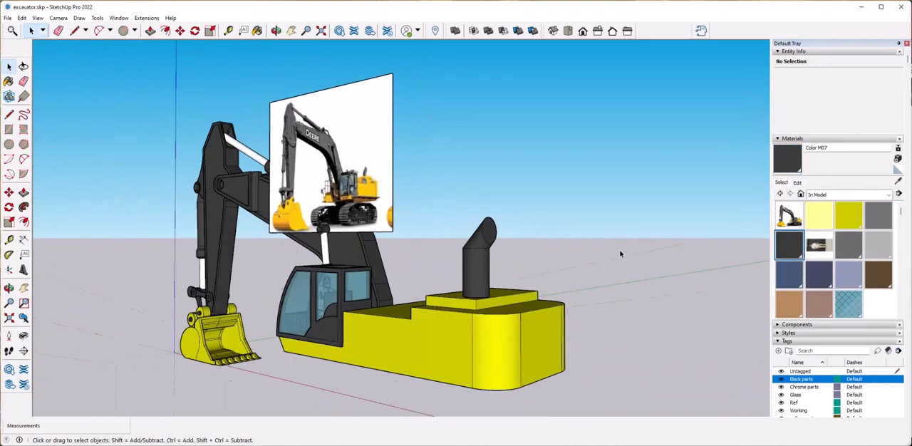
scroll(620, 253, up, 10)
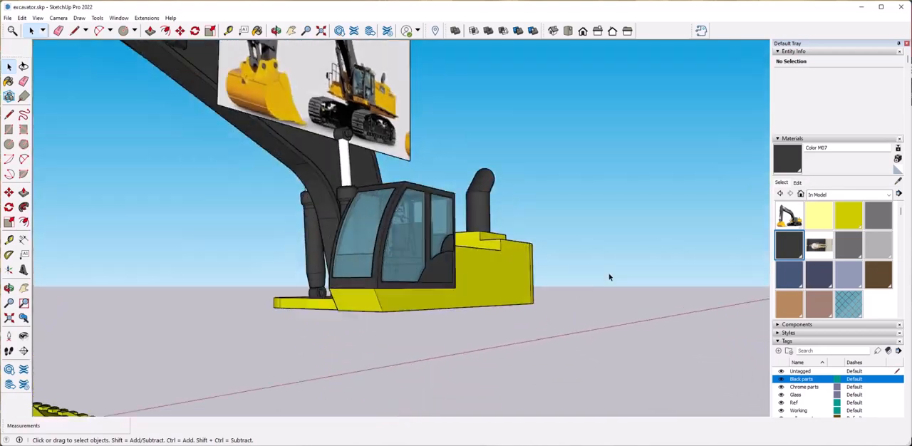
Draw a vertical bracket profile beside the body below the cab, cutting its lower outer corner with a diagonal line.
middle_drag(591, 308, 423, 294)
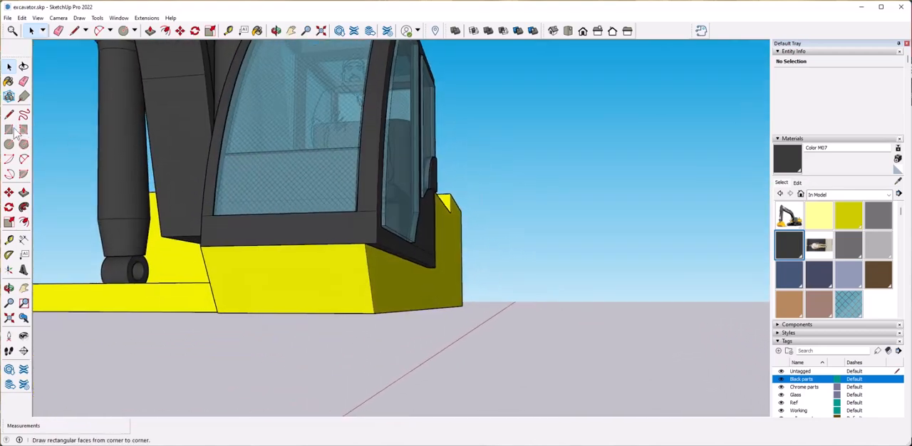
middle_drag(396, 253, 483, 246)
click(485, 251)
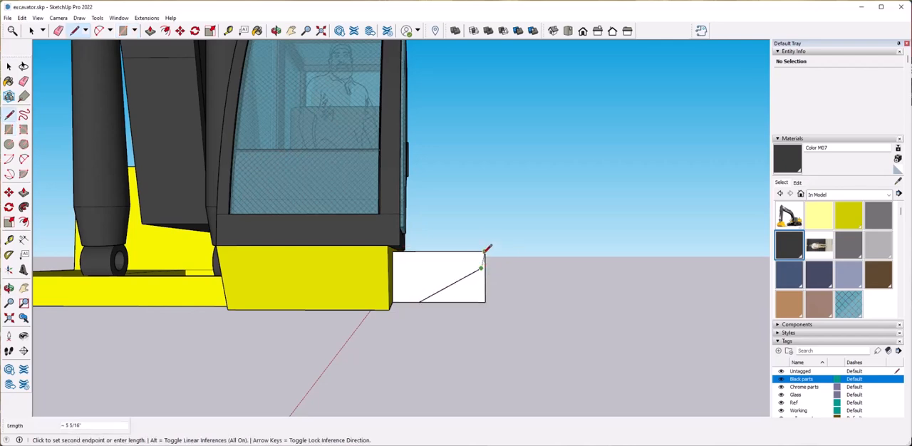
Extrude the bracket profile into a thin solid plate against the body's side.
key(space)
click(442, 284)
middle_drag(418, 326, 314, 299)
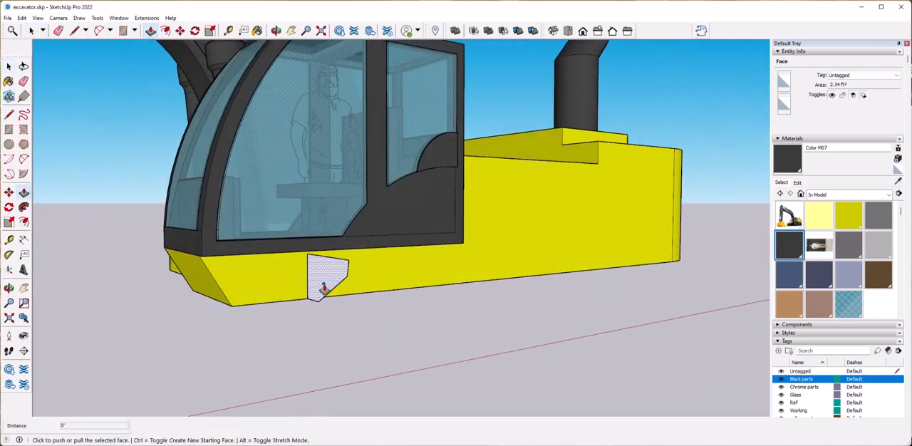
drag(369, 330, 369, 330)
Group the bracket, assign it to the Black parts tag and paint it with Color M07.
right_click(299, 257)
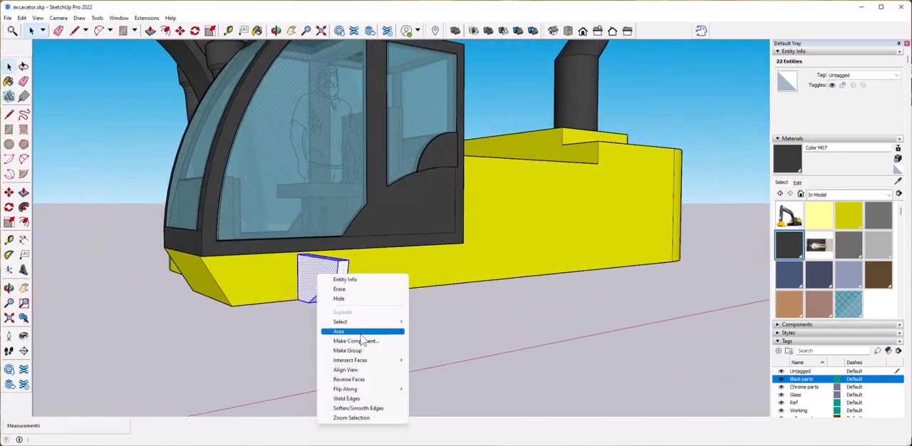
click(335, 350)
click(862, 75)
click(842, 86)
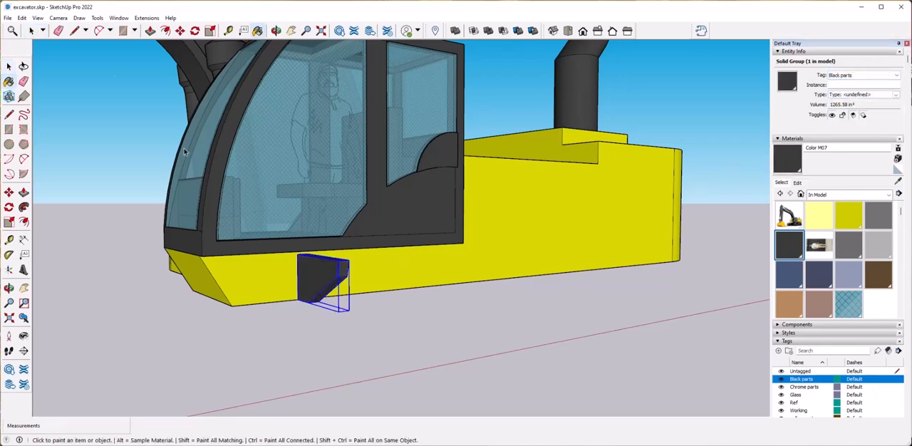
click(7, 17)
Copy the bracket about 1' 7 5/16" forward to the front end of the body side and delete the original.
click(271, 287)
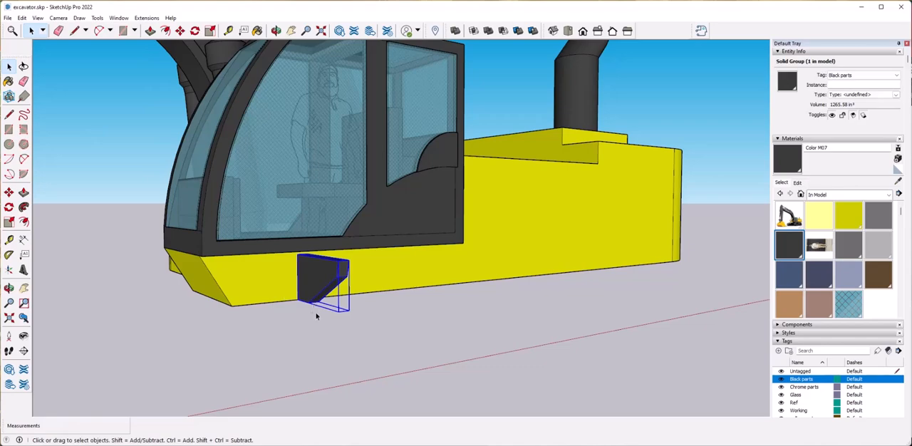
key(ctrl)
click(297, 300)
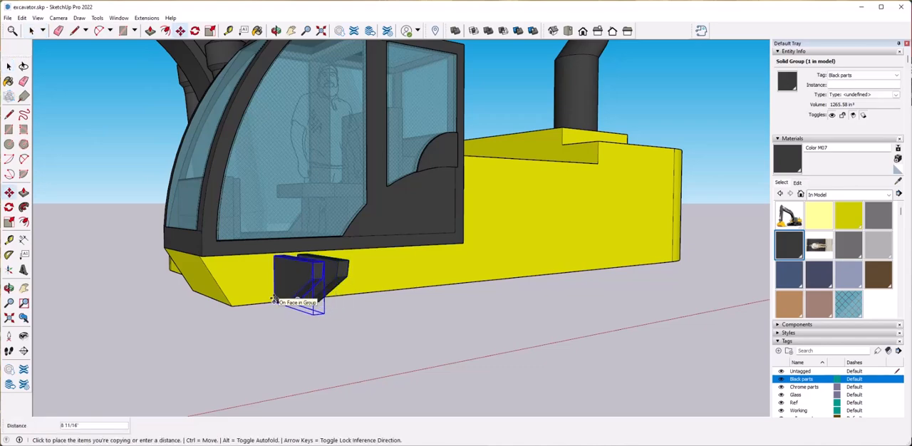
click(246, 305)
scroll(214, 305, up, 5)
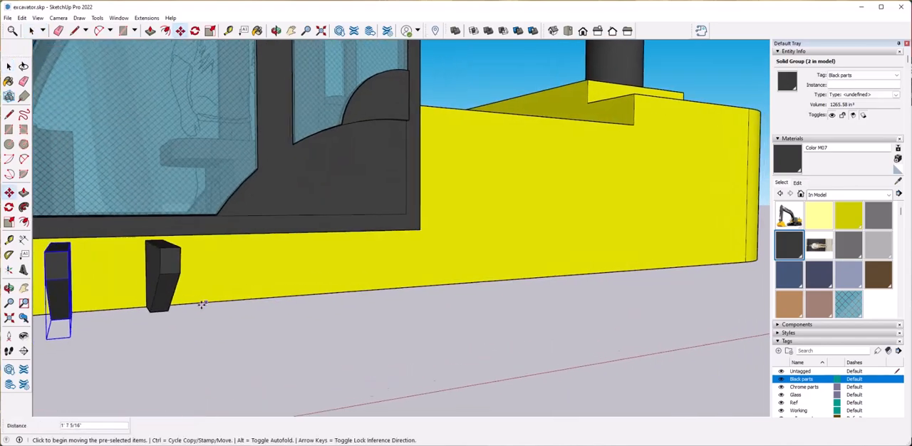
key(space)
key(Delete)
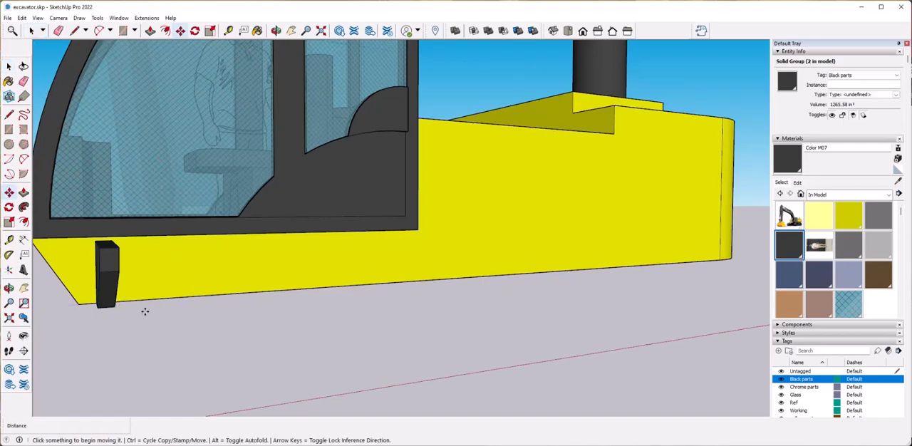
Copy the front bracket to the rear of the body side and divide the span into evenly spaced copies with /5.
middle_drag(157, 321, 131, 301)
click(134, 303)
scroll(134, 303, down, 3)
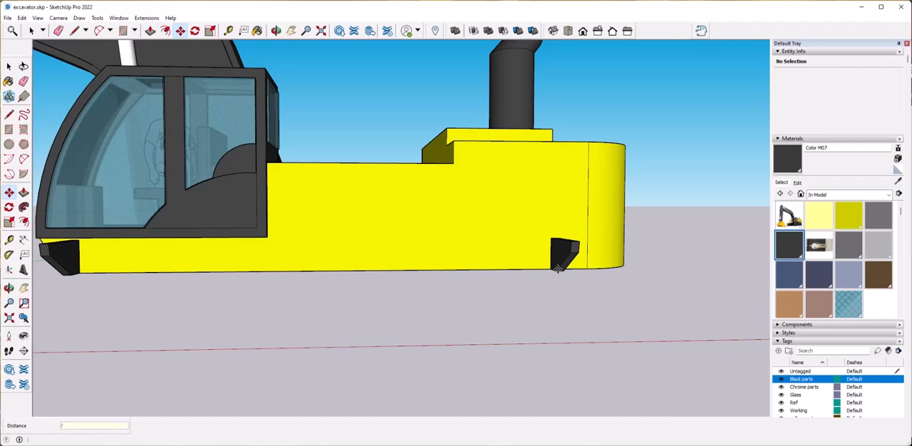
text(/5)
key(Return)
middle_drag(466, 263, 478, 306)
key(space)
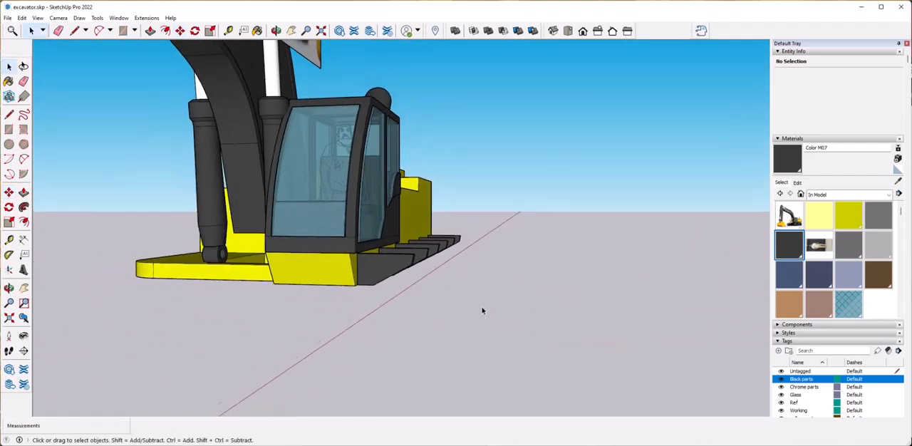
Open the front bracket's group and pull a thin separate strip up from its top face.
scroll(483, 310, up, 3)
scroll(482, 309, up, 8)
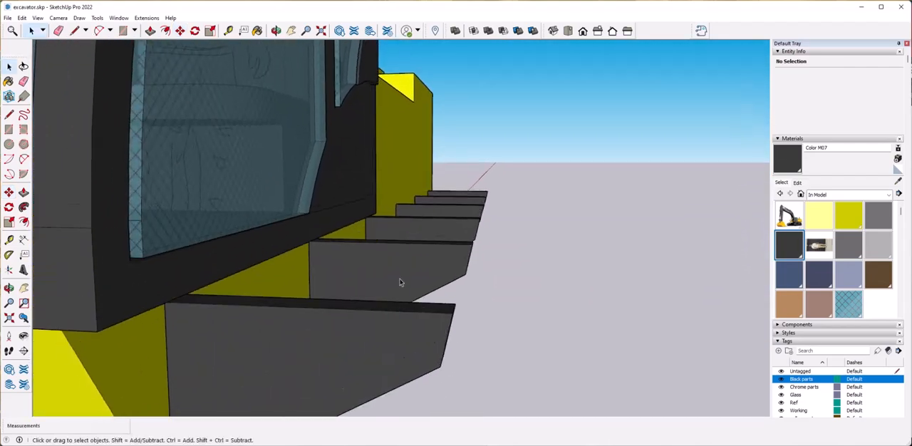
middle_drag(287, 306, 304, 273)
click(304, 272)
scroll(302, 274, up, 1)
double_click(294, 285)
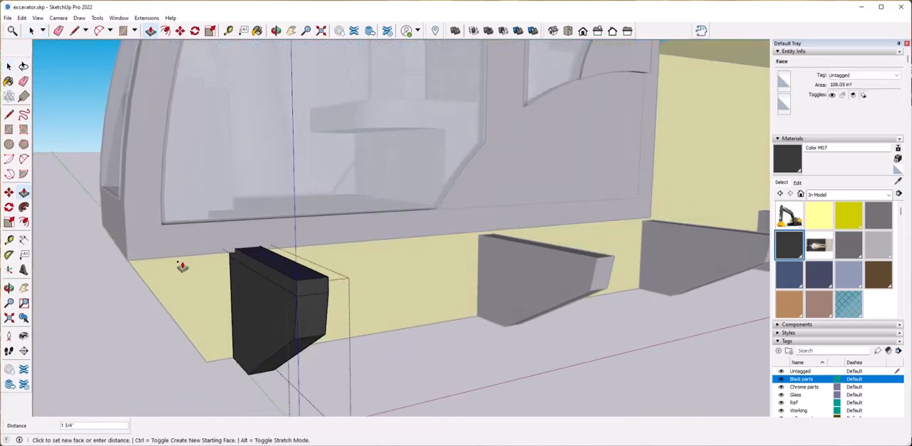
key(space)
middle_drag(339, 292, 261, 317)
scroll(283, 310, up, 2)
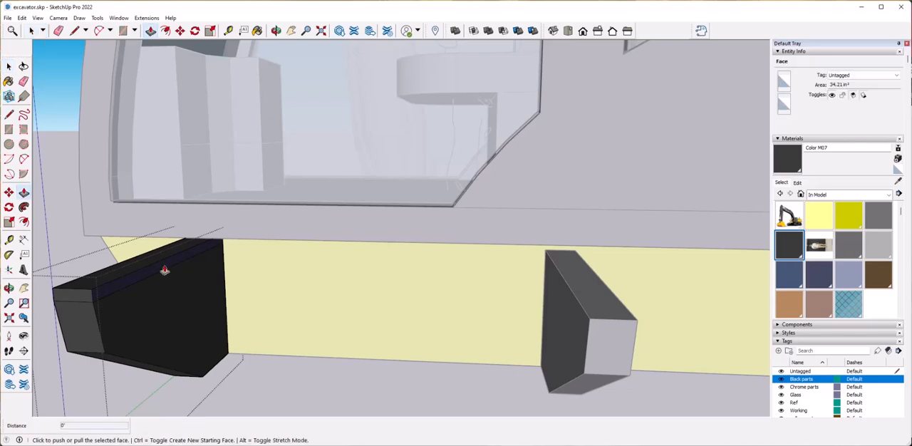
Pull the strip's side face along the body to the rearmost bracket to form a continuous walkway over the brackets.
scroll(208, 278, down, 3)
shift+middle_drag(456, 295, 275, 275)
scroll(275, 275, down, 3)
click(643, 278)
scroll(499, 285, down, 5)
middle_drag(164, 292, 352, 322)
scroll(428, 235, up, 4)
middle_drag(428, 224, 509, 226)
key(space)
click(520, 240)
middle_drag(706, 250, 685, 248)
scroll(685, 248, down, 2)
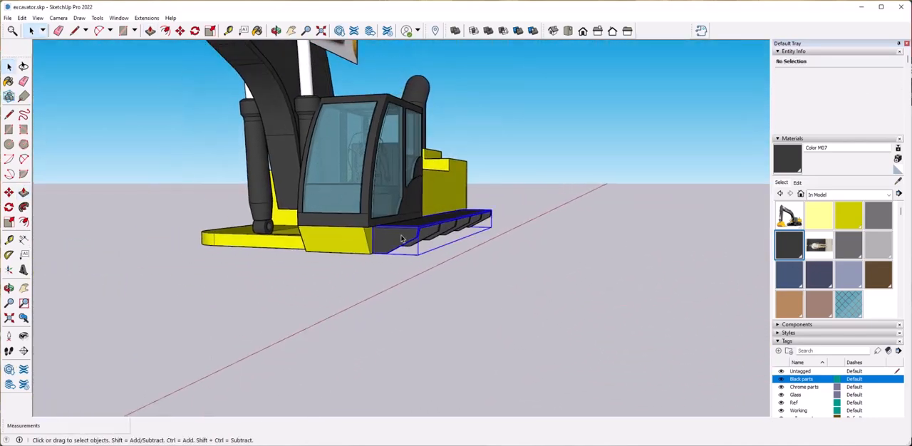
Group the walkway and its brackets together and assign the group to the Black parts tag.
scroll(401, 239, up, 3)
middle_drag(401, 239, 362, 158)
drag(362, 158, 507, 254)
middle_drag(507, 253, 353, 240)
right_click(353, 240)
click(385, 325)
click(896, 75)
click(849, 89)
click(727, 243)
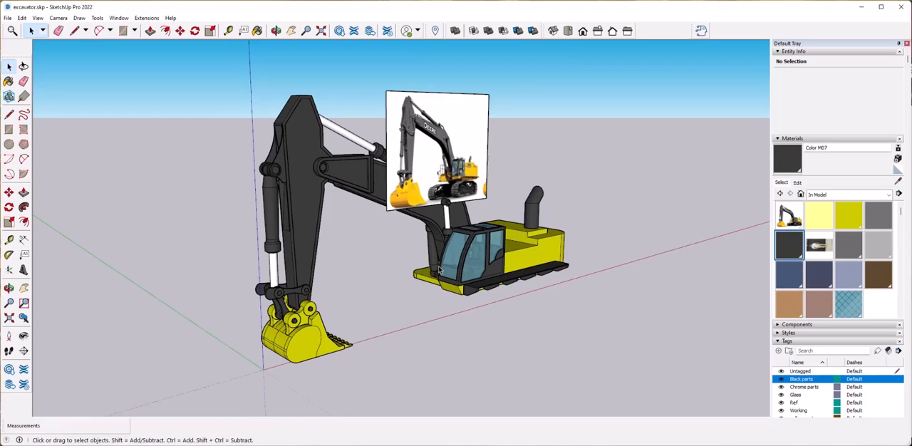
Save the excavator model.
click(9, 19)
click(27, 61)
click(801, 19)
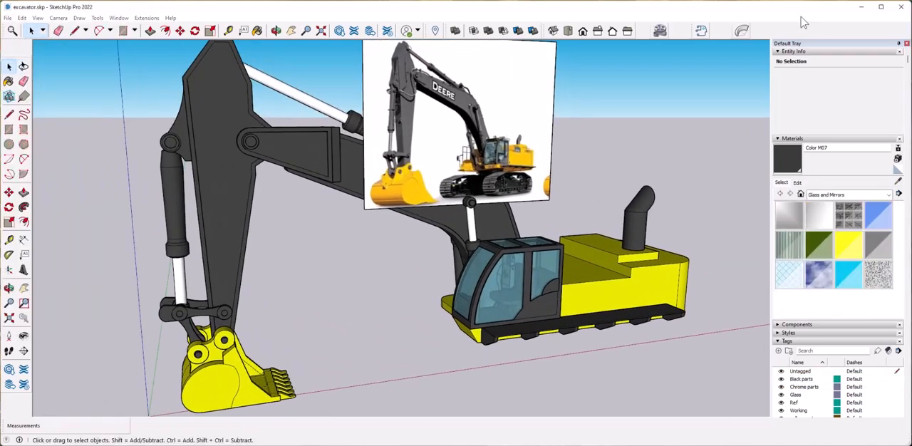
Draw a vertical rectangular face from the ground line to the body's underside, running forward past the cab for the track profile.
mouse_move(570, 264)
middle_down()
mouse_move(527, 213)
mouse_move(627, 258)
mouse_move(578, 272)
middle_up()
scroll(627, 258, up, 5)
scroll(628, 259, up, 5)
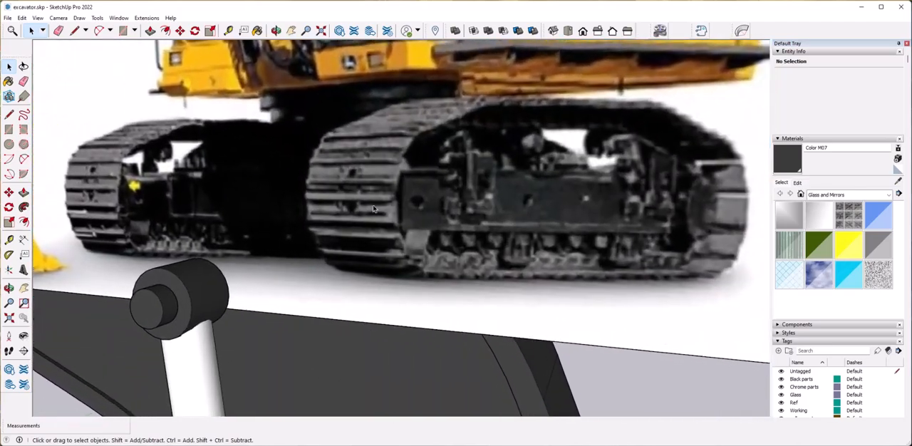
scroll(613, 231, down, 4)
scroll(613, 231, down, 6)
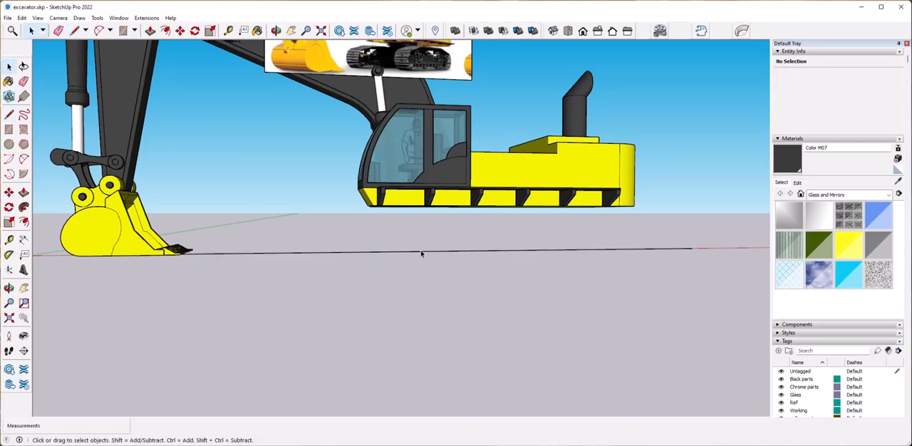
scroll(422, 254, down, 1)
key(l)
mouse_move(421, 253)
middle_down()
mouse_move(386, 244)
mouse_move(483, 249)
mouse_move(481, 207)
mouse_move(522, 218)
mouse_move(493, 200)
mouse_move(271, 203)
middle_up()
click(482, 249)
scroll(522, 218, up, 2)
click(487, 204)
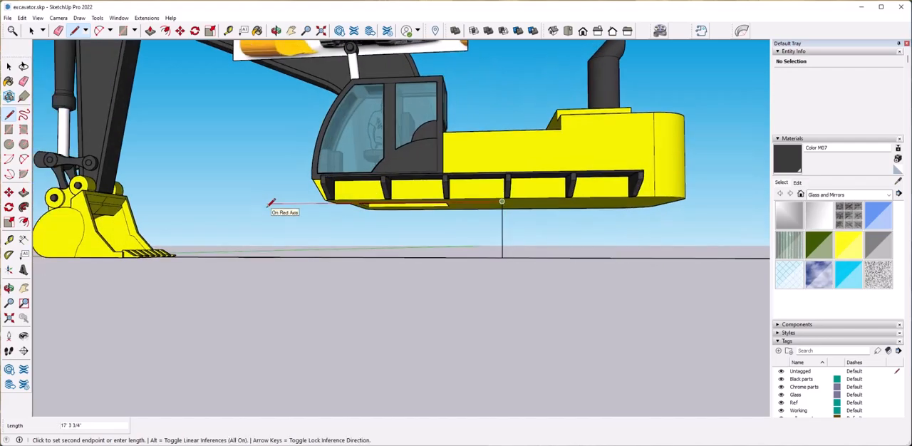
click(266, 256)
Extend the track face rearward past the body's back end and erase the dividing and leftover ground edges.
middle_drag(267, 256, 551, 239)
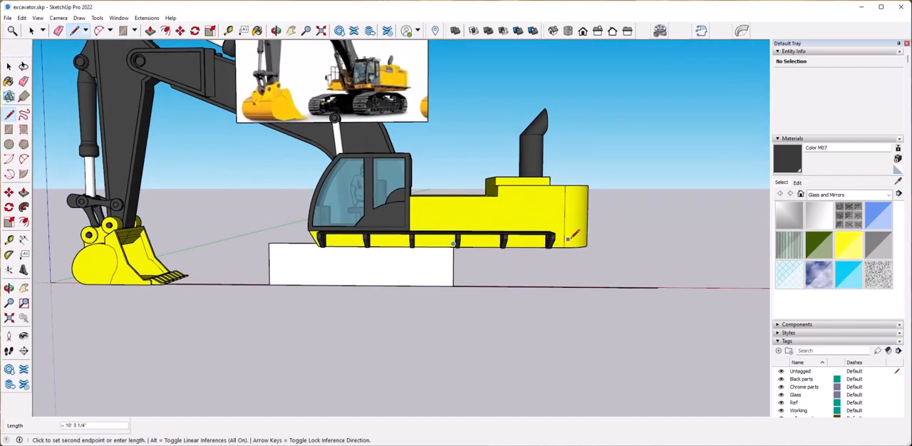
middle_drag(596, 252, 628, 200)
click(637, 278)
key(e)
click(403, 267)
mouse_move(322, 266)
middle_down()
mouse_move(400, 314)
mouse_move(371, 296)
mouse_move(256, 320)
middle_up()
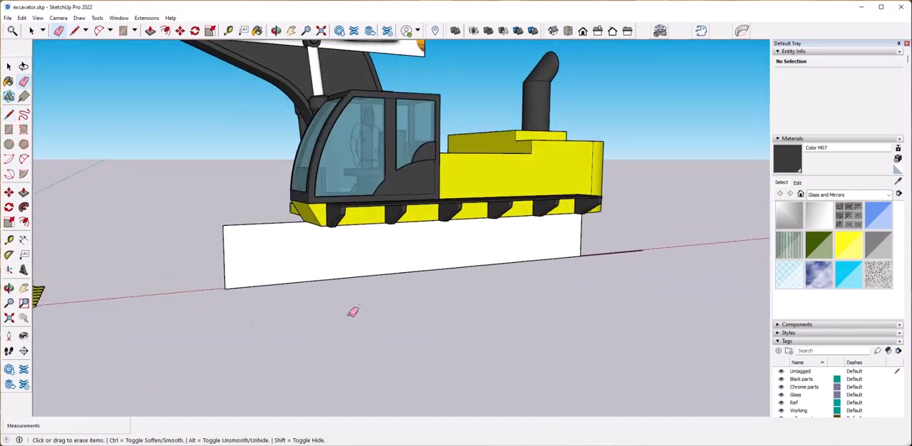
click(604, 258)
Move the whole track face sideways away from the body's centre to its outer side.
key(space)
click(283, 264)
middle_drag(283, 264, 414, 296)
key(m)
click(310, 303)
click(409, 319)
middle_drag(487, 330, 410, 274)
scroll(449, 335, down, 5)
scroll(450, 336, up, 4)
click(9, 144)
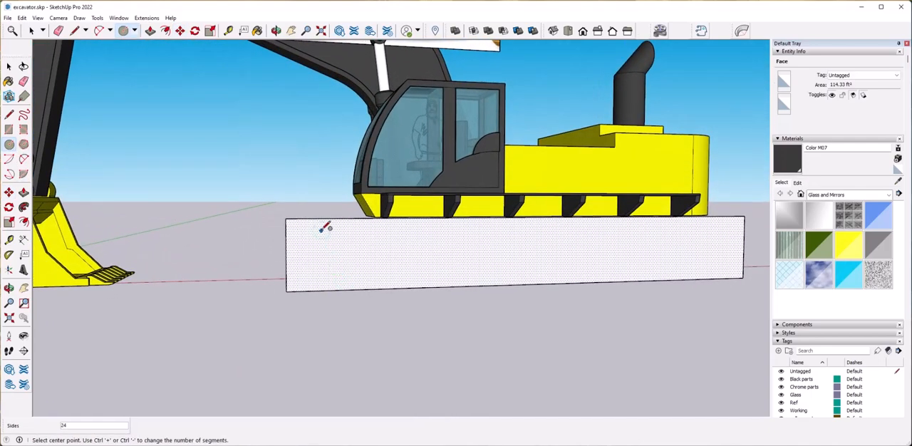
click(337, 289)
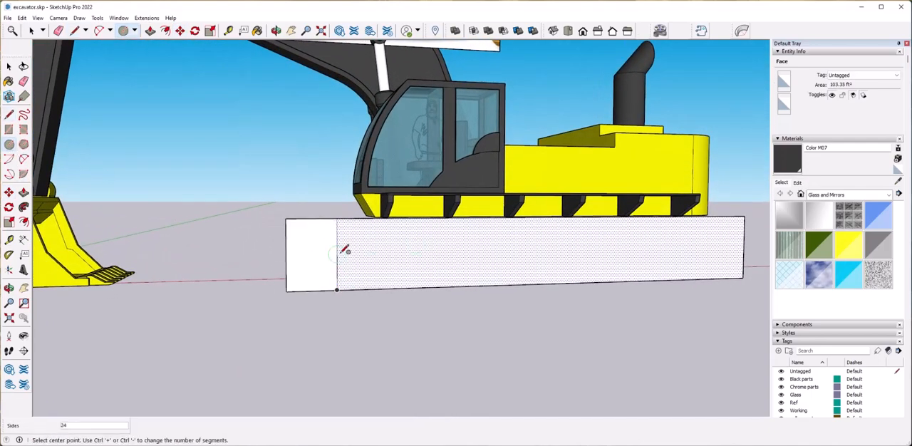
click(341, 218)
key(e)
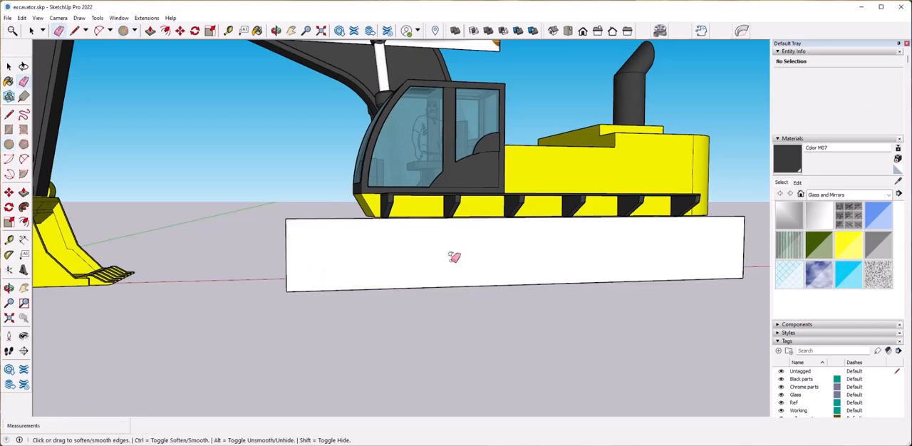
Draw a sloping line across the track face's upper front corner and a vertical line from it to the lower edge.
key(l)
scroll(455, 251, down, 2)
middle_drag(456, 250, 418, 243)
scroll(430, 206, up, 3)
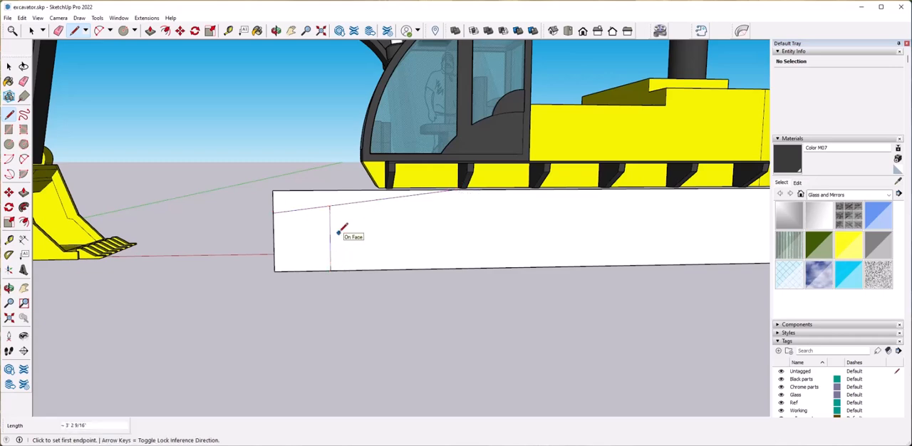
Draw a circle centred on the vertical line to round the track's front end and erase the outline outside it.
click(315, 208)
key(e)
click(276, 212)
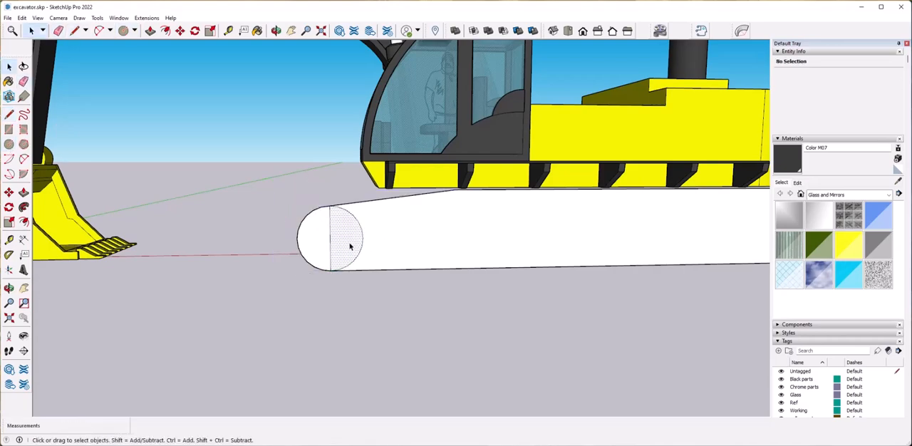
Copy the inner half of the front circle along the lower edge to the rear end of the track face.
scroll(349, 246, down, 5)
scroll(280, 238, up, 4)
click(280, 238)
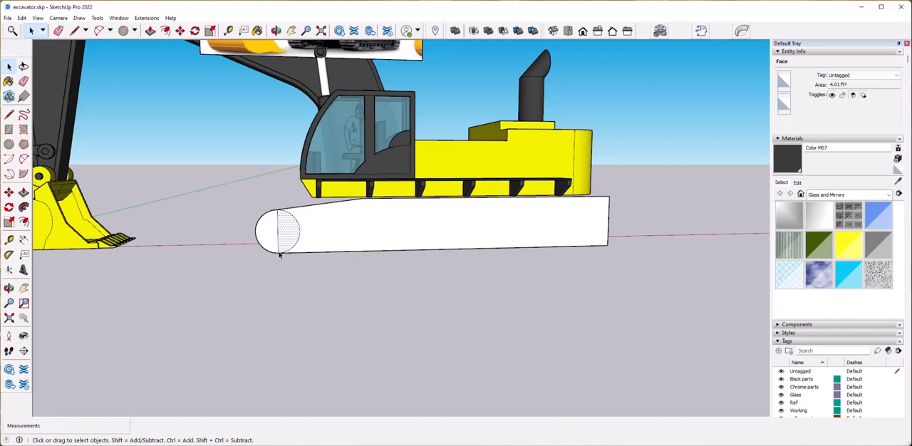
key(m)
click(278, 252)
key(ctrl)
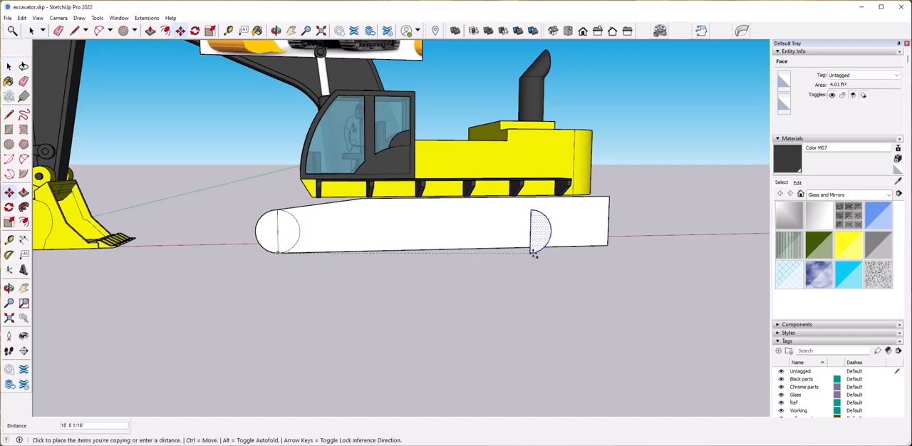
click(588, 248)
Draw a sloping line from the top of the rear half circle forward to the track face's upper edge.
key(space)
scroll(639, 209, up, 3)
click(546, 206)
mouse_move(543, 209)
middle_down()
mouse_move(531, 167)
mouse_move(577, 241)
middle_up()
click(416, 193)
scroll(421, 196, down, 2)
Erase the waste above the rear slope and delete the half circle and remaining outline beyond the rear vertical edge.
key(e)
drag(553, 195, 546, 284)
key(Delete)
middle_drag(68, 262, 253, 264)
key(ctrl+z)
middle_drag(378, 239, 28, 203)
click(502, 203)
click(609, 222)
key(Delete)
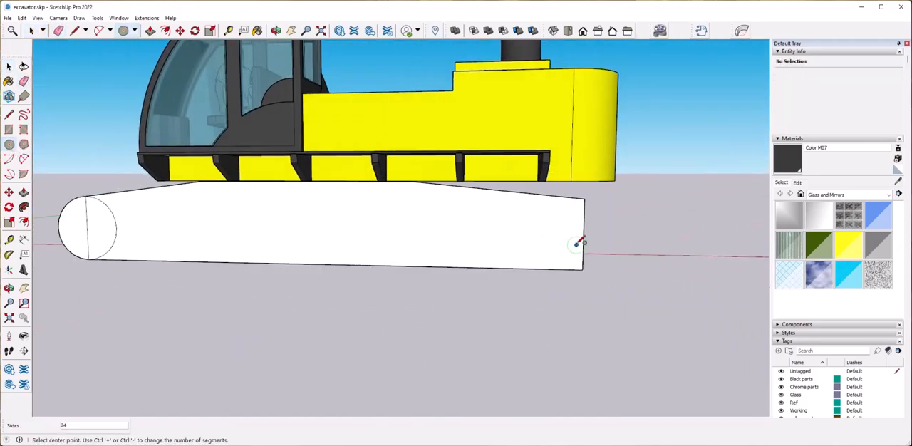
Round the track's rear end with a circle on its vertical edge and erase the inner edges at both ends.
click(584, 199)
key(e)
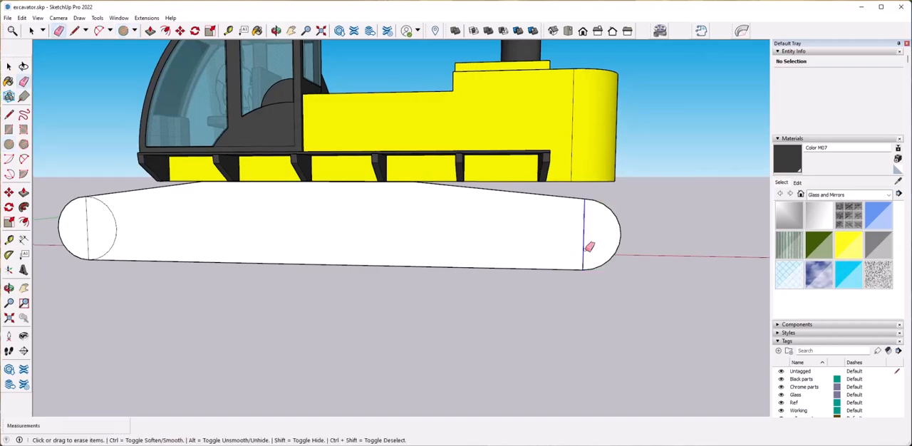
click(87, 229)
click(117, 236)
key(space)
Offset the track profile's outline inward by about 4 1/2".
middle_drag(486, 293, 441, 244)
click(441, 243)
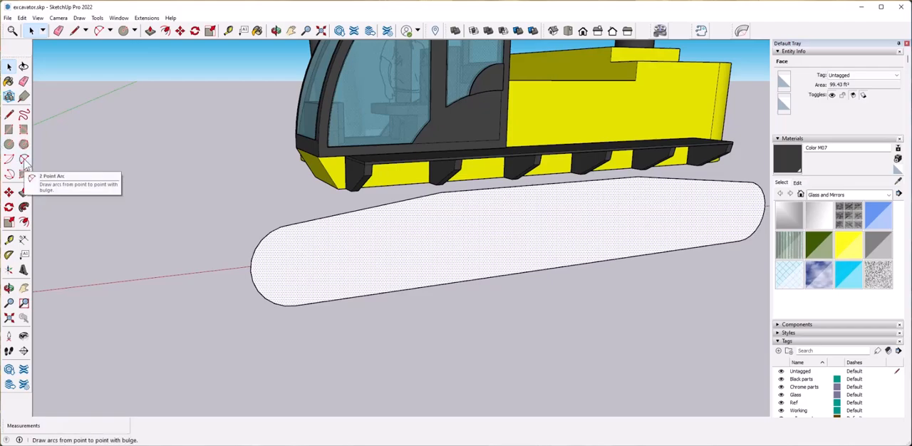
click(260, 239)
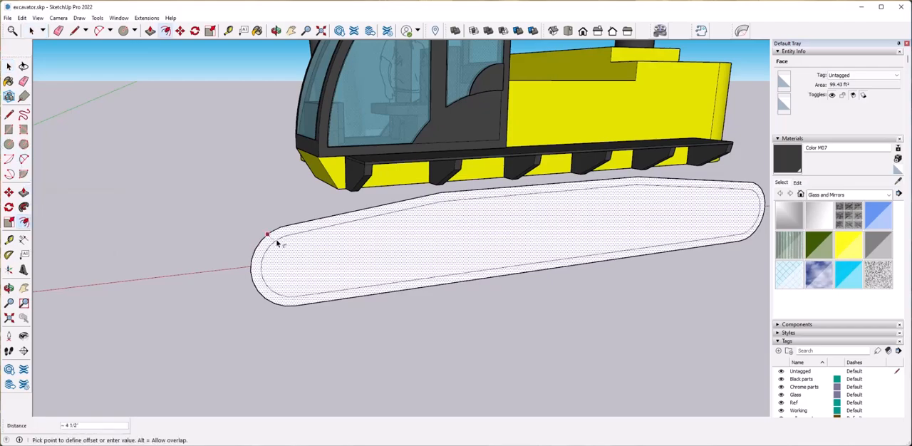
click(279, 242)
key(space)
Draw a rectangle of about 4' 8 5/16" by 8 1/8" on the open ground behind the track profile.
mouse_move(326, 277)
middle_down()
mouse_move(304, 226)
mouse_move(281, 239)
mouse_move(451, 260)
mouse_move(493, 198)
mouse_move(492, 176)
mouse_move(488, 186)
middle_up()
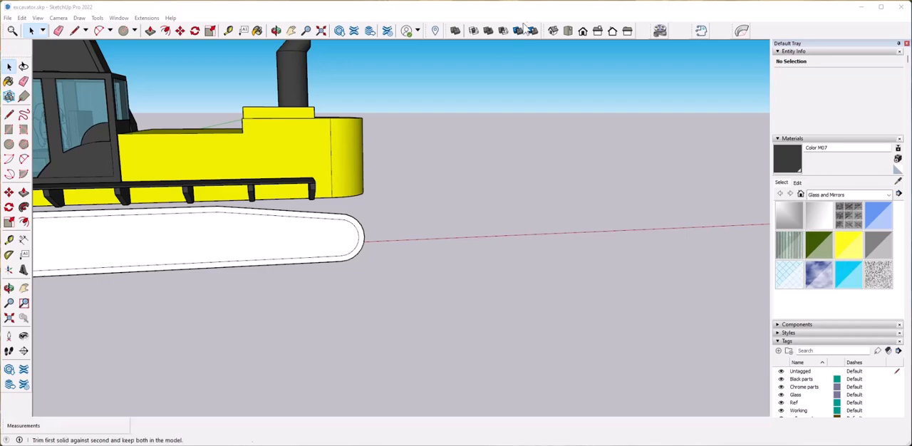
middle_drag(621, 264, 590, 291)
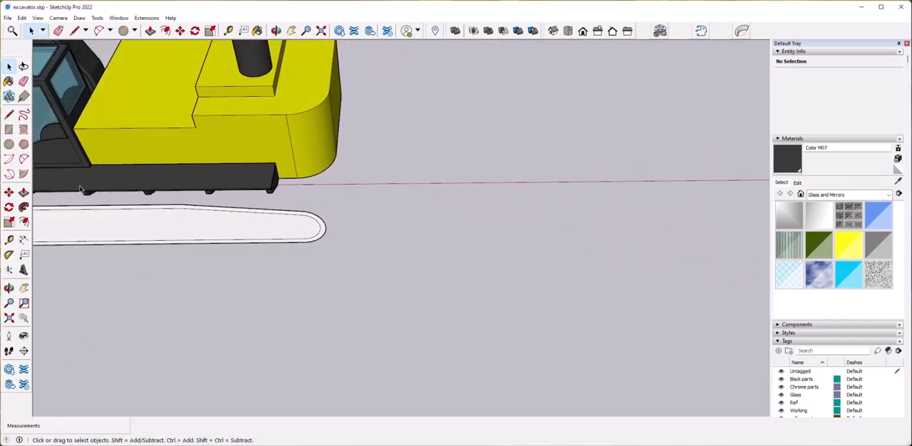
click(8, 131)
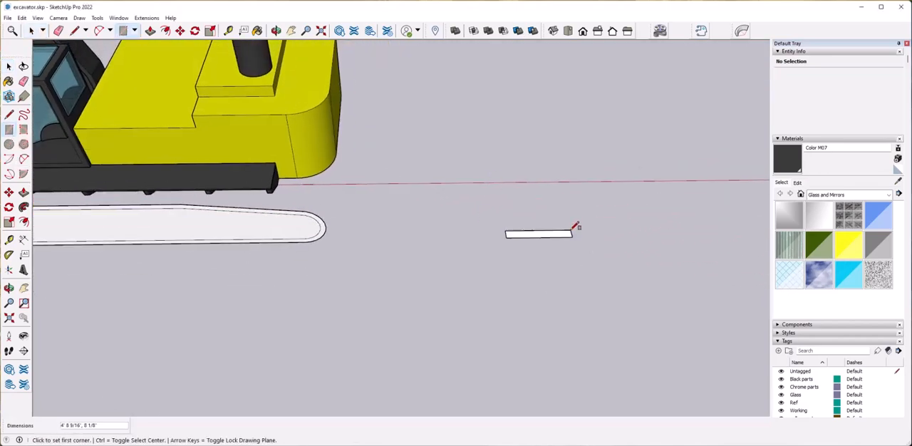
Draw a narrow rib rectangle against the long edge of the ground rectangle, near one end.
click(573, 231)
scroll(539, 244, up, 5)
key(l)
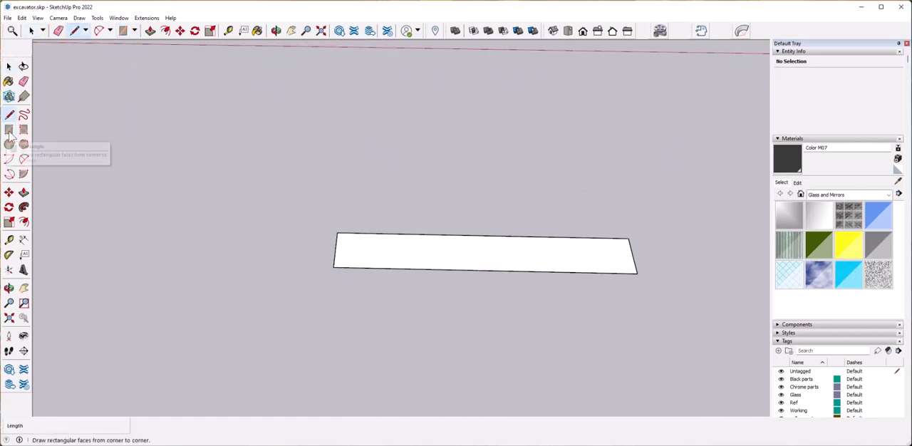
click(380, 318)
key(space)
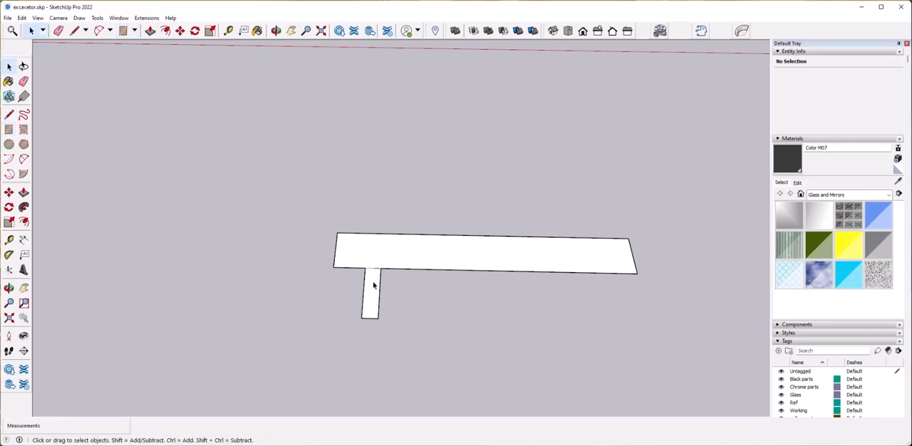
Copy the rib along the long edge with /3 spacing and erase the edges between the ribs and the rectangle.
key(m)
click(385, 268)
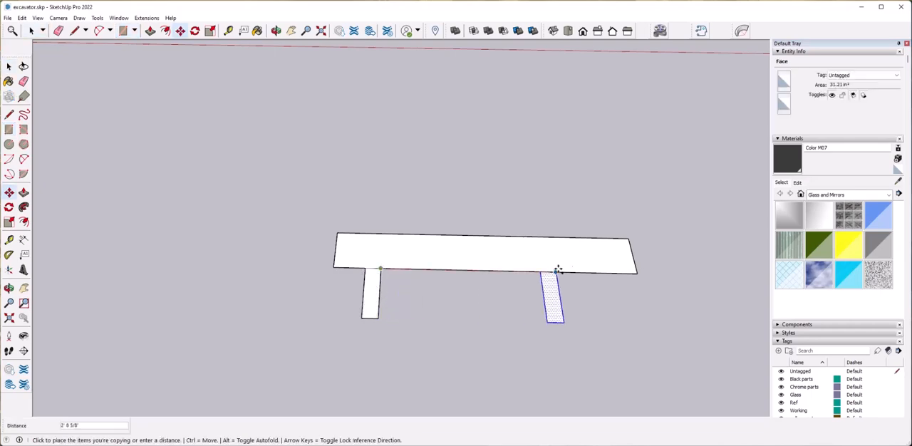
text(/3)
key(Return)
key(space)
middle_drag(605, 271, 404, 305)
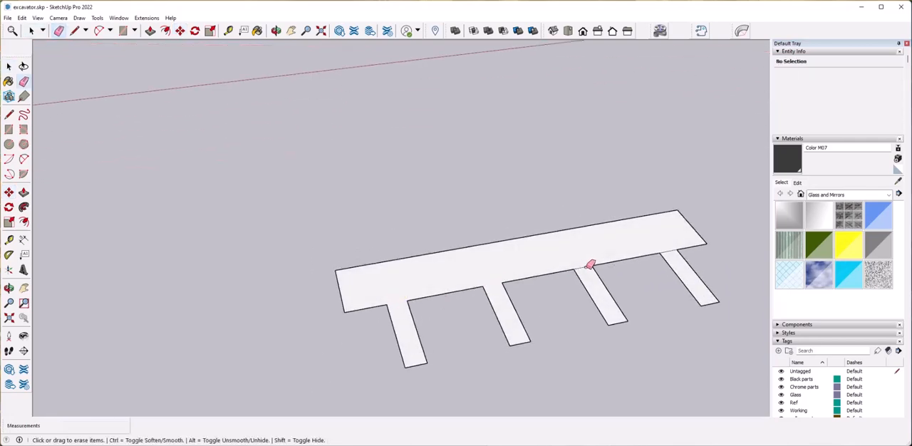
key(space)
Select the whole ribbed profile and scale it thinner across its depth.
middle_drag(591, 326, 519, 240)
key(ctrl+a)
mouse_move(608, 328)
middle_down()
mouse_move(615, 312)
mouse_move(602, 304)
middle_up()
key(s)
click(538, 255)
click(491, 254)
key(space)
Extrude the ribbed profile upward by 2'.
middle_drag(527, 395, 432, 376)
click(355, 297)
key(p)
click(354, 299)
middle_drag(355, 385, 399, 329)
scroll(425, 328, down, 3)
key(Escape)
scroll(385, 341, up, 5)
click(375, 347)
text(1)
key(Return)
key(Return)
text(2')
key(Return)
Extend the height of the extruded ribbed plate by about 9 7/16".
scroll(338, 367, down, 4)
middle_drag(380, 333, 495, 324)
scroll(338, 367, up, 5)
scroll(338, 367, up, 2)
scroll(356, 358, down, 4)
scroll(407, 277, down, 2)
click(411, 265)
scroll(411, 265, up, 5)
scroll(589, 375, up, 2)
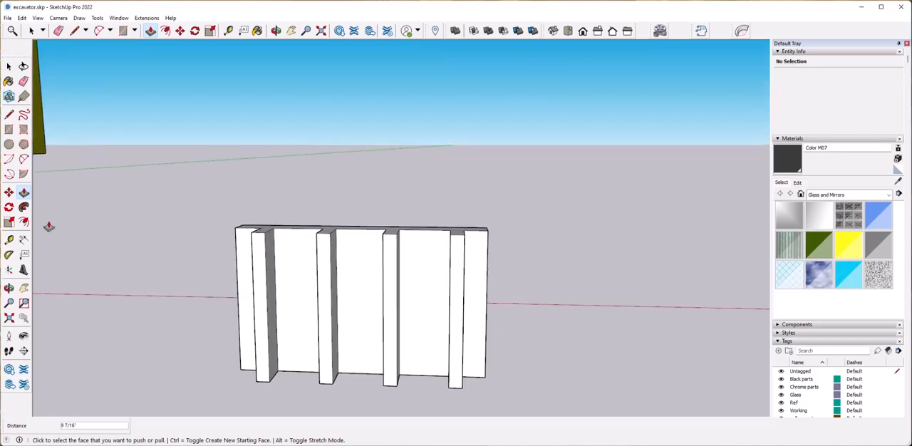
Draw three horizontal lines across the plate's flat back face to divide it into four equal bands.
key(l)
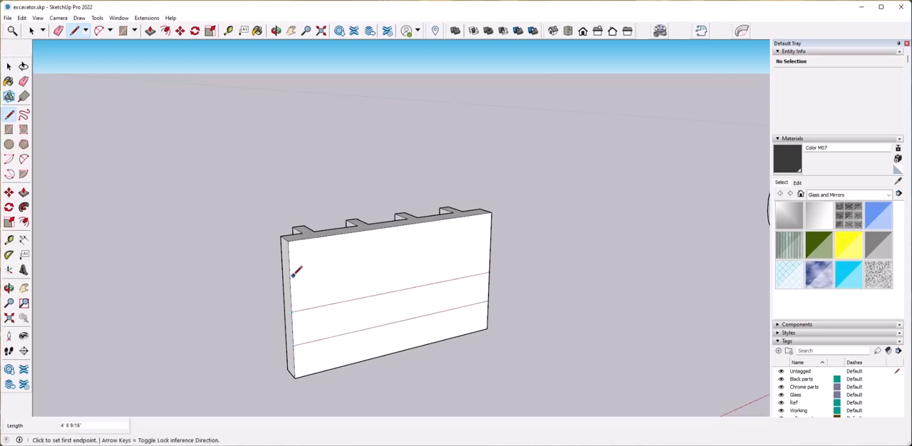
key(space)
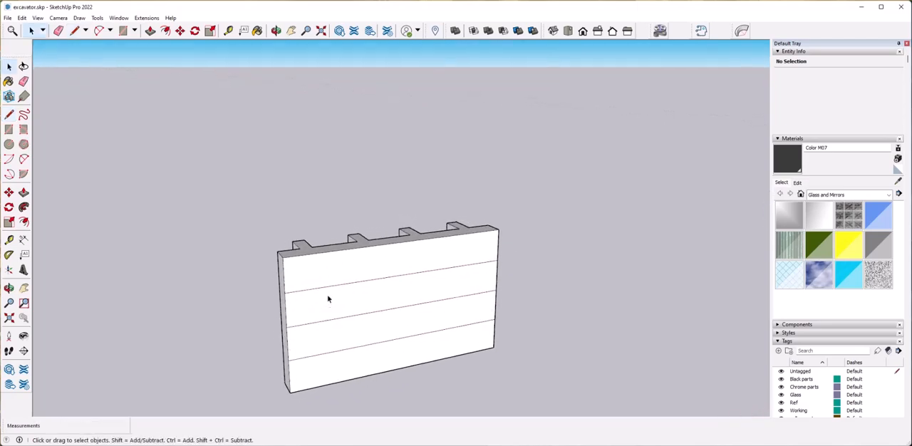
scroll(328, 297, up, 3)
middle_drag(346, 280, 373, 259)
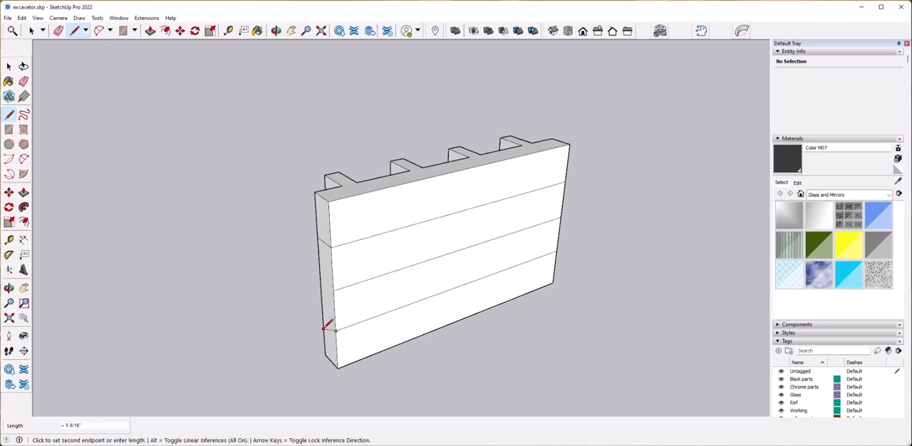
Continue the upper and lower dividing lines across both narrow end faces of the plate.
middle_drag(325, 314, 343, 347)
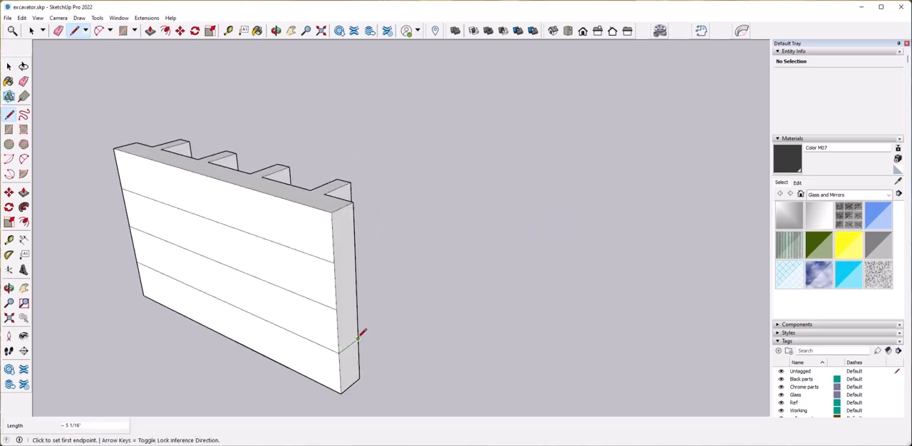
middle_drag(335, 260, 302, 279)
key(space)
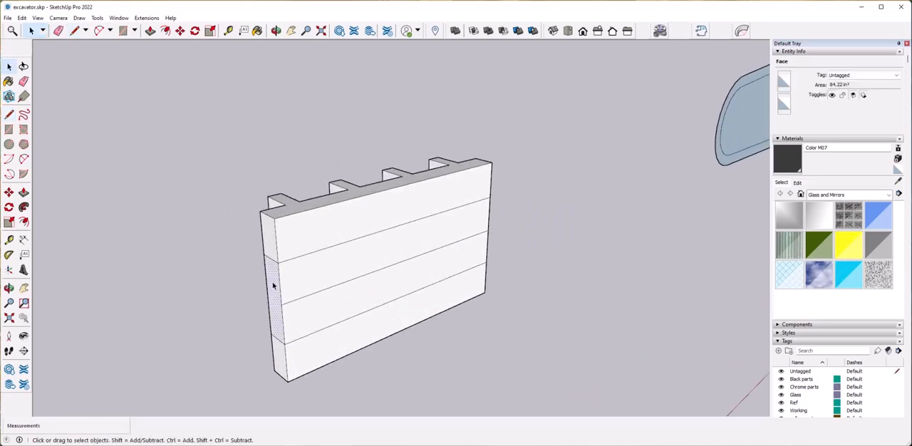
Push the middle half of one end face inward by about 5 1/4" to form a recess.
key(p)
click(280, 283)
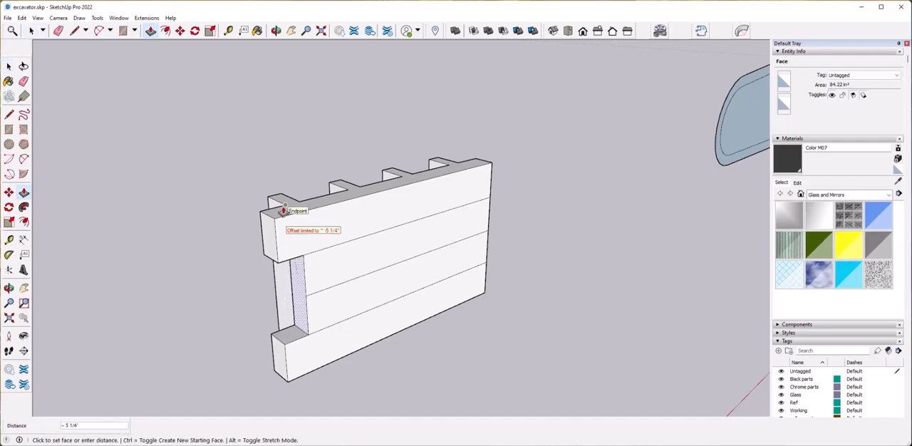
middle_drag(349, 323, 287, 269)
click(287, 261)
Push the upper and lower quarters of the opposite end face inward so the middle section forms a tab.
middle_drag(312, 362, 305, 333)
click(290, 332)
click(244, 215)
key(space)
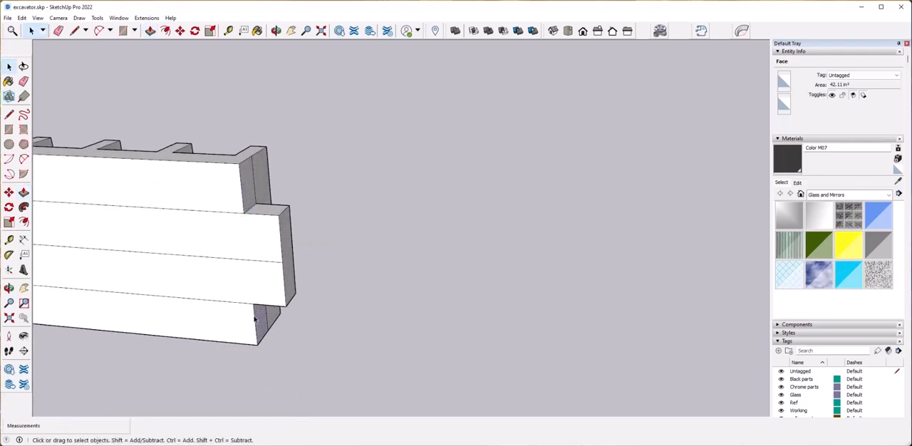
scroll(221, 210, down, 3)
mouse_move(214, 300)
middle_down()
mouse_move(458, 305)
mouse_move(417, 279)
mouse_move(418, 342)
mouse_move(439, 342)
mouse_move(434, 295)
mouse_move(468, 337)
mouse_move(450, 328)
middle_up()
key(space)
scroll(509, 309, down, 5)
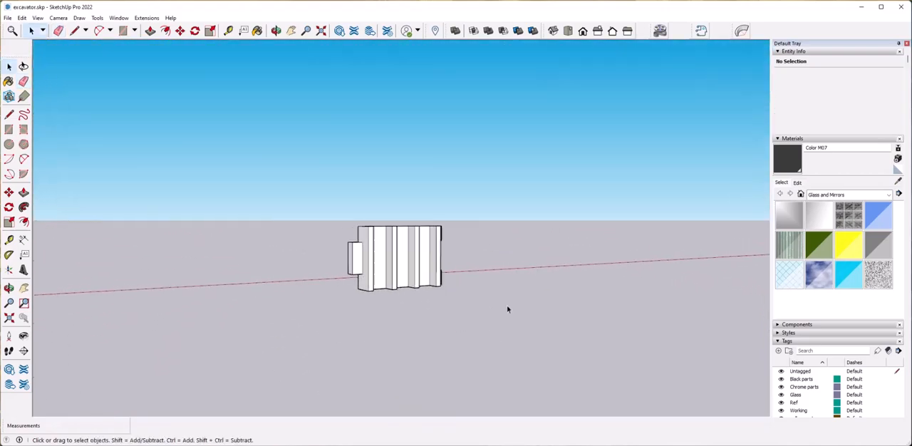
Select the whole track plate and scale it taller.
scroll(509, 310, up, 3)
scroll(419, 305, up, 2)
drag(309, 224, 500, 355)
middle_drag(500, 355, 407, 275)
scroll(407, 275, down, 5)
middle_drag(371, 300, 511, 304)
scroll(404, 279, up, 2)
key(s)
scroll(454, 275, up, 4)
click(462, 286)
click(462, 264)
key(space)
click(432, 352)
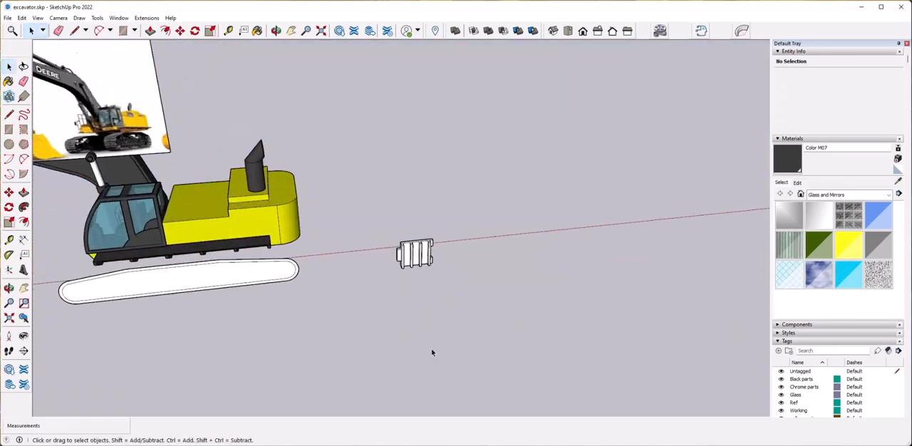
Copy the whole track plate along the red axis to a separate spot beside the original.
middle_drag(432, 352, 444, 362)
drag(270, 208, 471, 347)
middle_drag(335, 342, 356, 333)
key(m)
key(ctrl)
click(334, 343)
click(69, 355)
key(space)
Try to copy the ungrouped track plate so its middle tab interlocks with the neighbouring plate's recess.
middle_drag(303, 218, 323, 210)
drag(324, 210, 417, 319)
key(m)
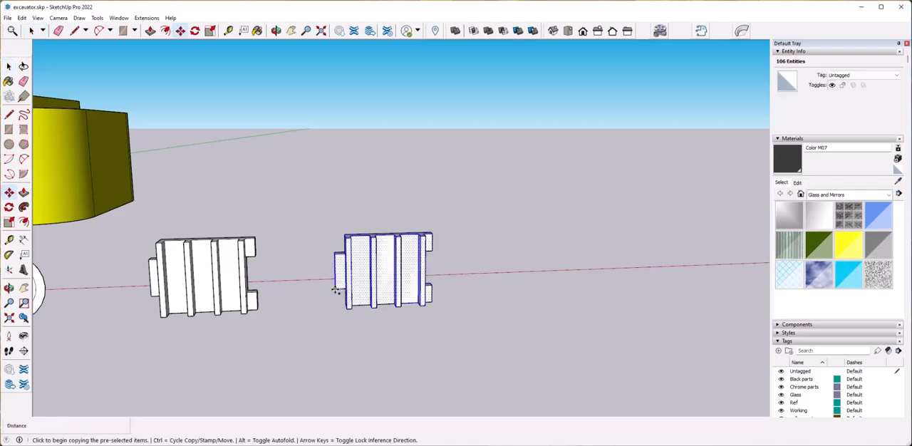
click(335, 290)
scroll(356, 359, up, 10)
scroll(412, 359, down, 3)
click(454, 353)
click(430, 353)
key(ctrl+z)
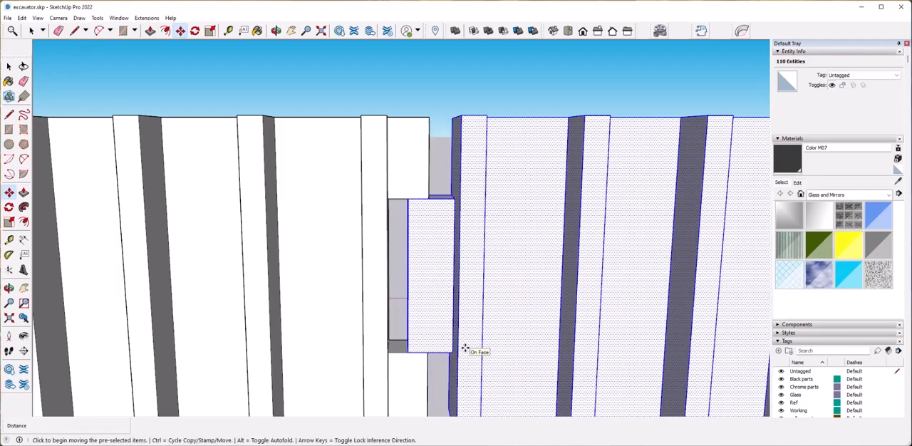
key(ctrl+z)
Select all geometry of the plate farther from the excavator and make it a group.
scroll(464, 348, down, 5)
key(space)
drag(207, 147, 449, 344)
right_click(359, 287)
click(412, 364)
scroll(285, 278, up, 3)
middle_drag(278, 274, 295, 309)
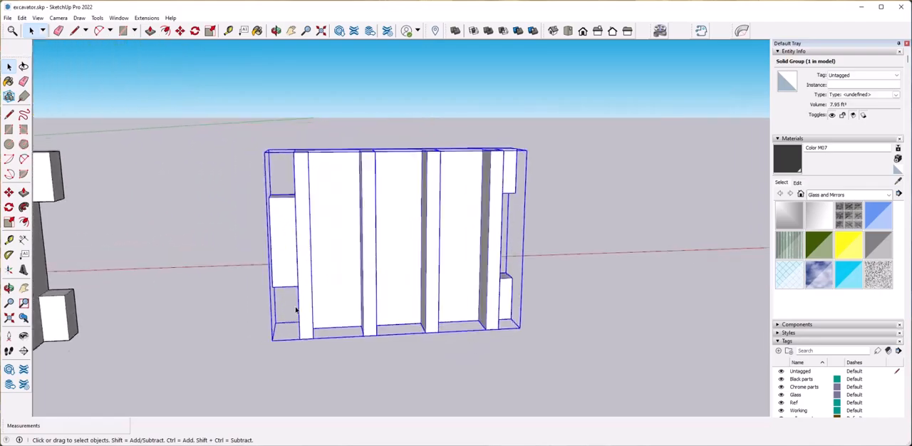
Copy the track plate group and fit the copy's middle tab into the original's recessed end.
key(m)
key(ctrl)
click(292, 293)
scroll(451, 311, up, 4)
scroll(452, 306, down, 5)
middle_drag(485, 235, 435, 211)
scroll(443, 221, up, 3)
click(444, 216)
scroll(495, 276, up, 2)
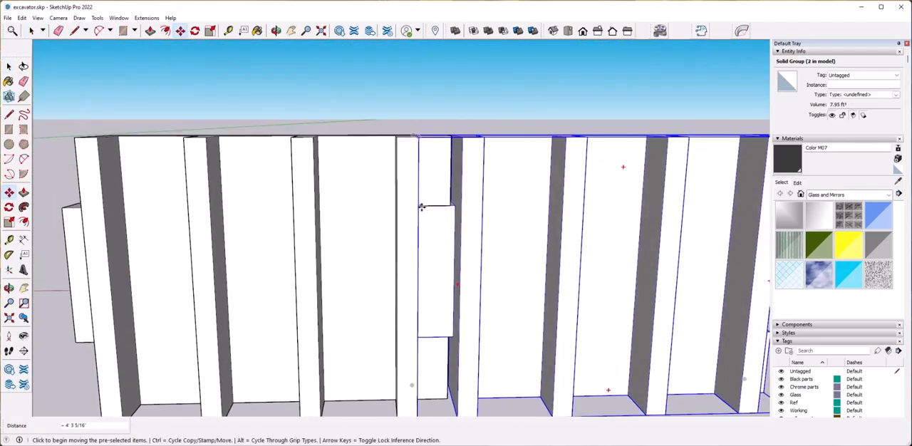
Shift the copied plate away from the original by about 7/8" to leave a small gap between them.
click(421, 206)
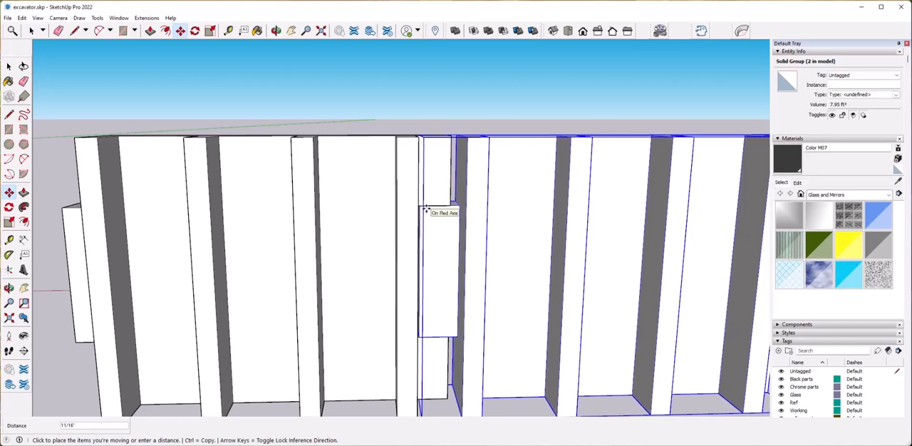
scroll(450, 306, down, 5)
middle_drag(450, 306, 458, 320)
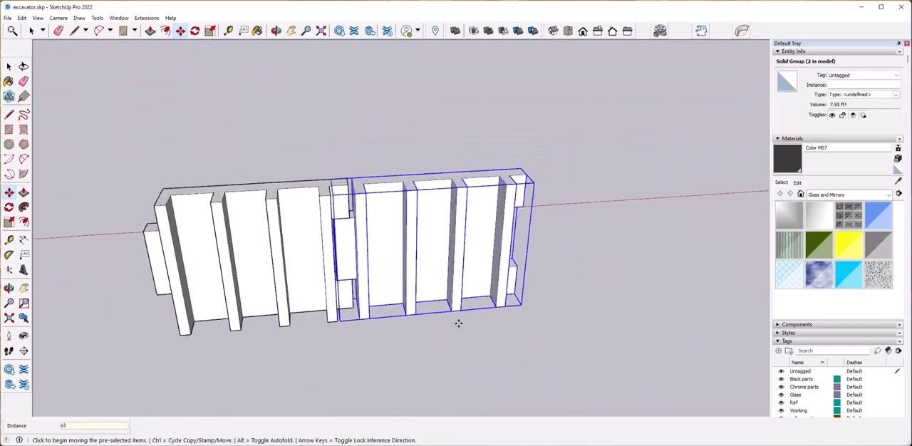
scroll(347, 281, up, 4)
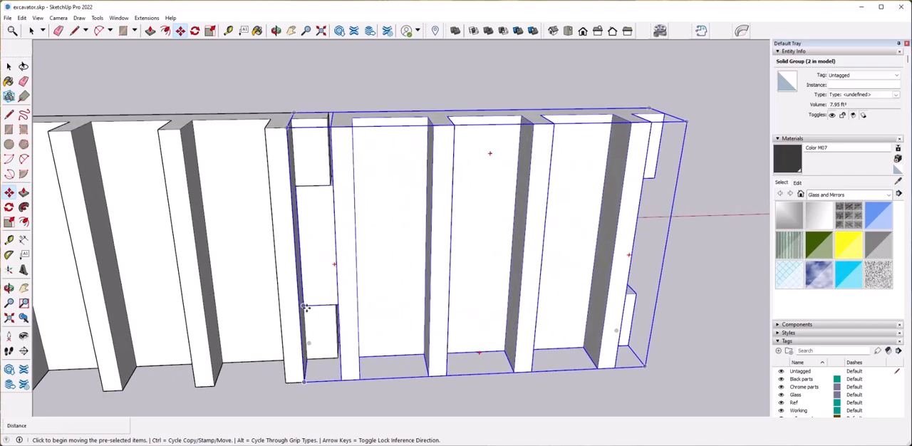
click(307, 306)
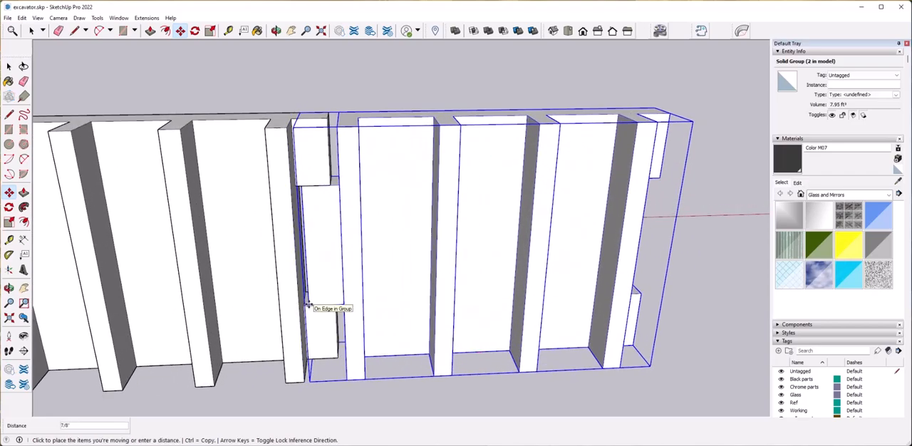
click(310, 305)
scroll(421, 315, down, 7)
key(space)
click(418, 308)
scroll(417, 308, up, 4)
scroll(417, 307, up, 1)
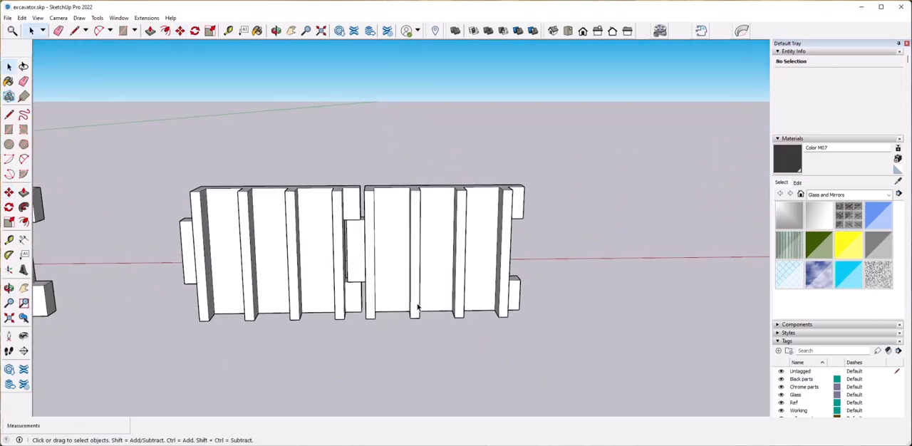
Try to copy the first plate onto the end of the row as a third link, and undo the plate copies.
click(206, 284)
key(m)
click(183, 284)
key(ctrl)
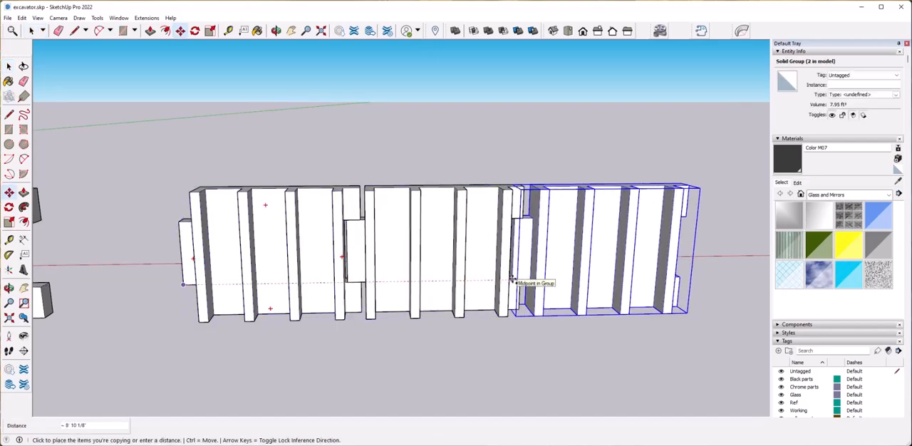
click(534, 281)
scroll(536, 285, up, 5)
scroll(556, 301, down, 3)
key(ctrl+z)
key(ctrl+z)
key(ctrl+z)
Open the remaining track plate group and add a short line at its recessed end.
scroll(256, 307, up, 3)
middle_drag(257, 307, 389, 321)
key(space)
click(389, 320)
click(9, 118)
middle_drag(413, 256, 347, 269)
key(space)
double_click(347, 269)
mouse_move(368, 302)
middle_down()
mouse_move(369, 362)
mouse_move(369, 350)
middle_up()
click(361, 371)
key(space)
Copy the track plate group about 4' 4 1/8" along its row, interlocking the ends with a small gap.
scroll(487, 328, down, 5)
middle_drag(487, 327, 531, 283)
click(310, 304)
click(530, 282)
click(227, 282)
key(m)
key(ctrl)
click(221, 271)
scroll(459, 278, up, 5)
mouse_move(459, 278)
middle_down()
mouse_move(491, 290)
mouse_move(449, 275)
middle_up()
scroll(449, 275, up, 2)
click(424, 261)
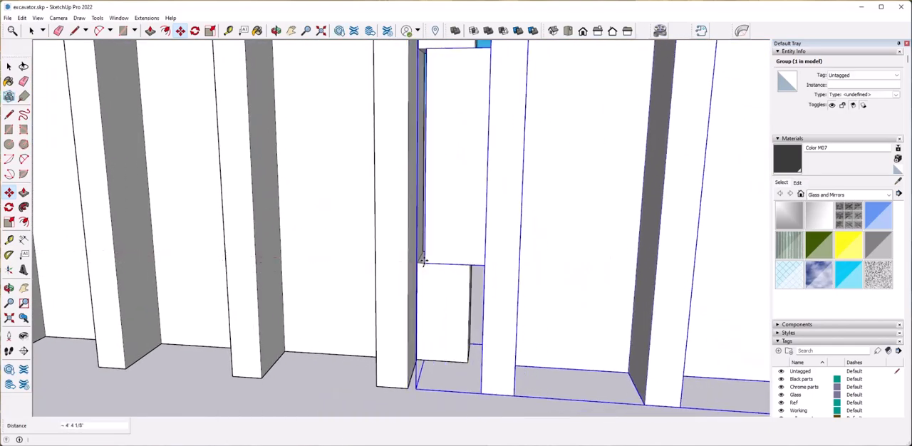
Repeat the plate copy at the same spacing with a multiplier of x2.
key(Return)
scroll(492, 368, down, 8)
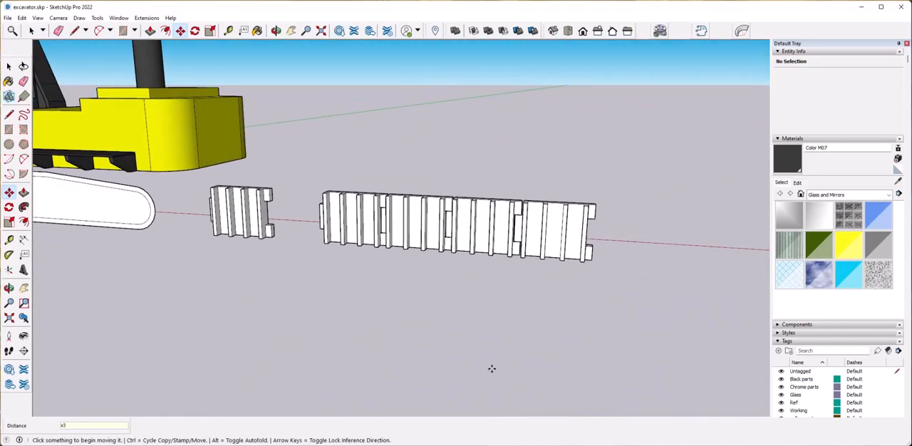
text(x2)
key(Return)
Select the three interlocked track plates in the row and make them one group.
key(space)
drag(308, 179, 539, 278)
middle_drag(540, 278, 597, 322)
right_click(427, 225)
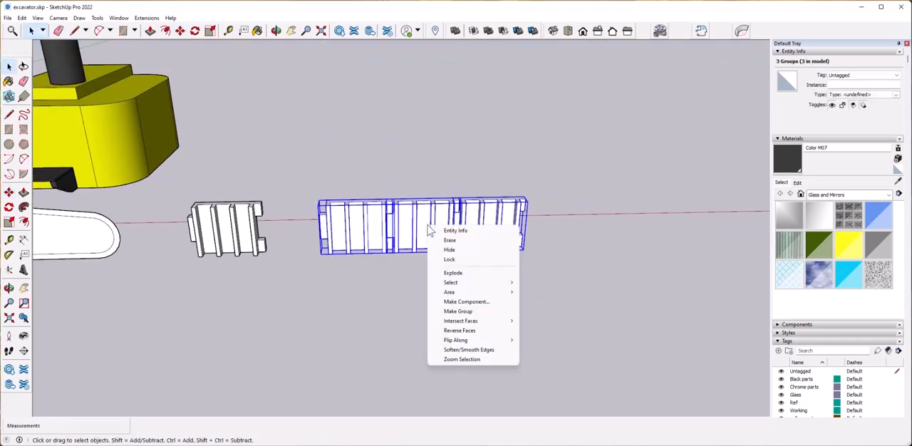
click(481, 312)
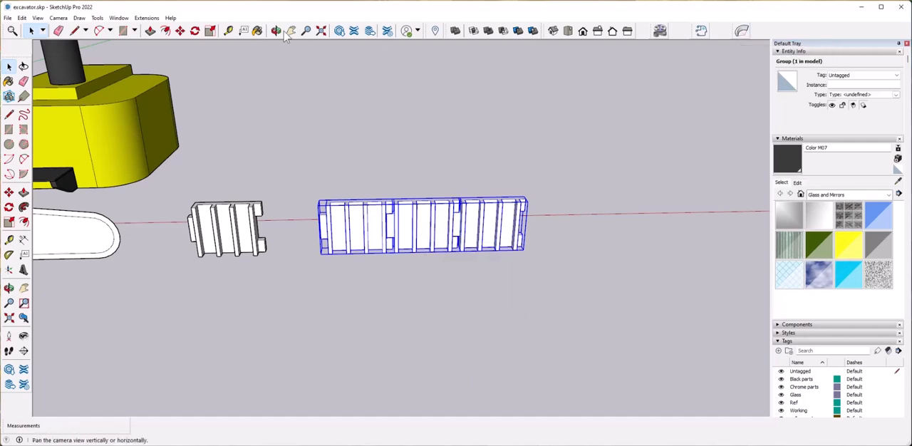
Search the Extension Warehouse for truebend, view the extension's details page, and close the warehouse.
click(146, 18)
click(173, 27)
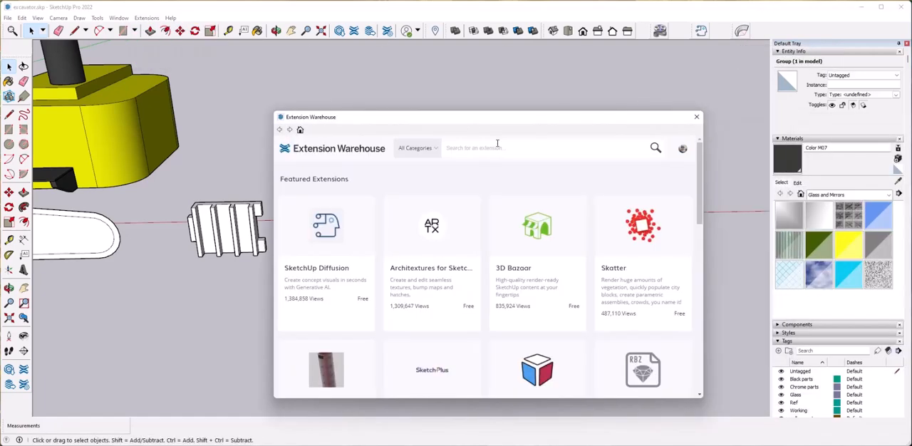
click(499, 149)
text(truebend)
key(Return)
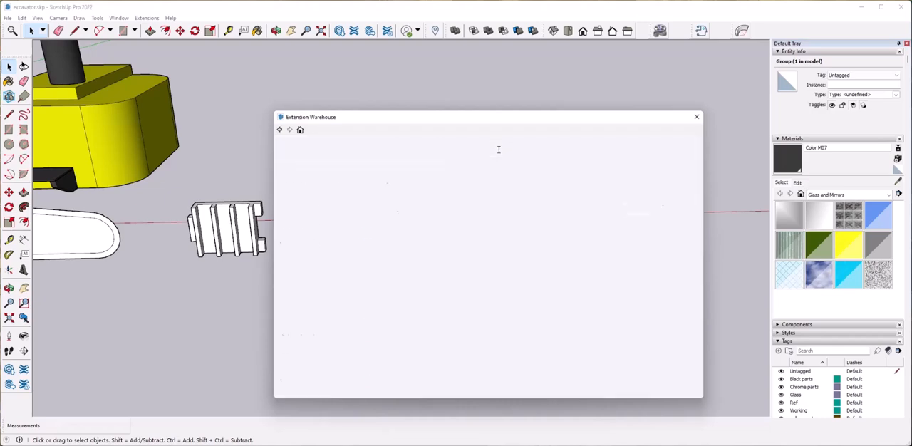
click(415, 292)
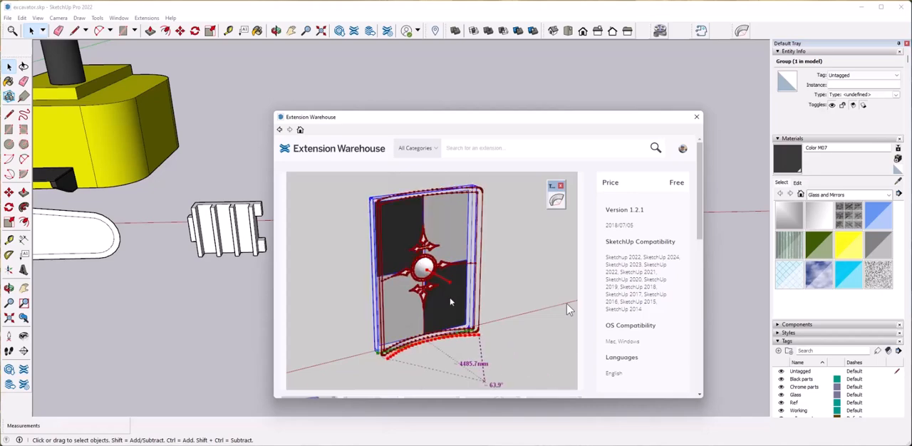
click(696, 118)
Try to bend the grouped track plates into a half circle with TrueBend at about 180.5 degrees.
click(742, 30)
middle_drag(494, 261, 621, 306)
scroll(476, 237, up, 2)
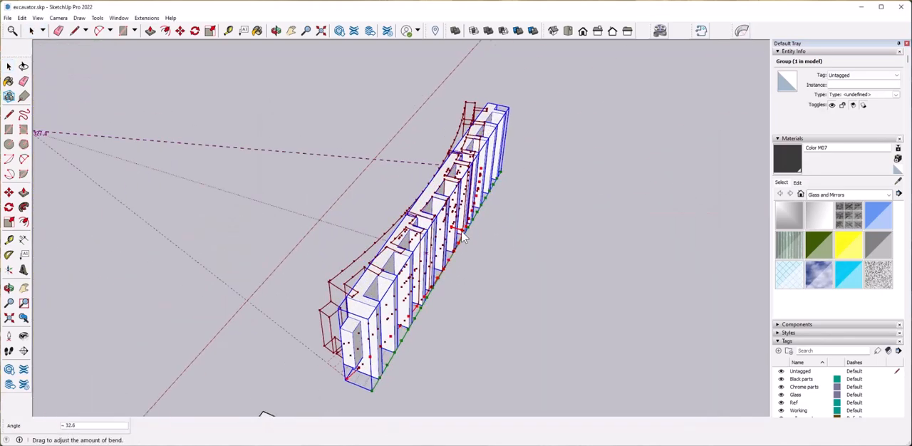
drag(441, 225, 428, 205)
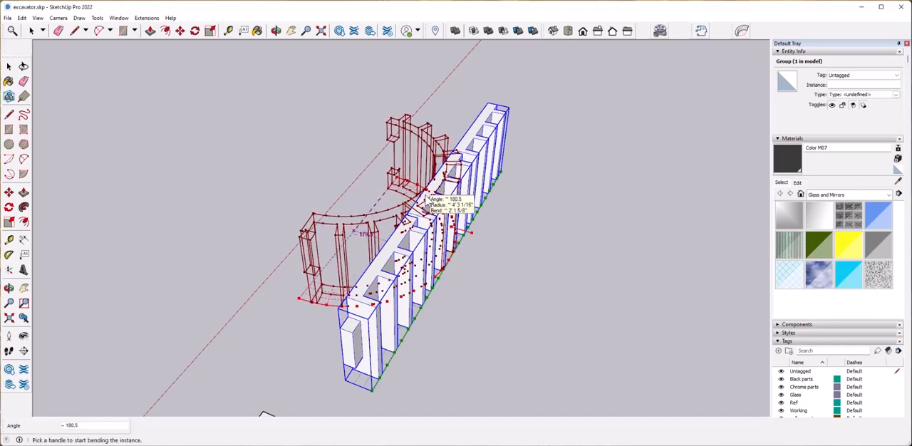
right_click(540, 214)
click(551, 219)
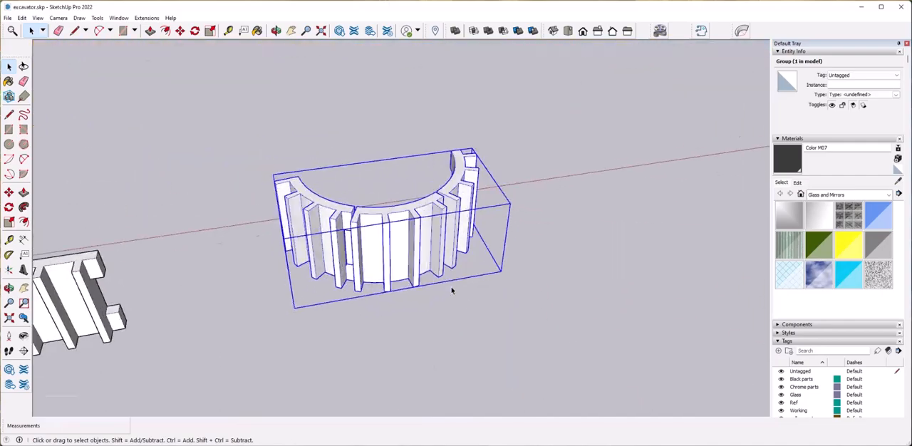
Group the separate single track plate and compare its end tabs with the bent plates.
click(333, 213)
triple_click(271, 264)
right_click(270, 268)
click(300, 343)
scroll(316, 279, up, 3)
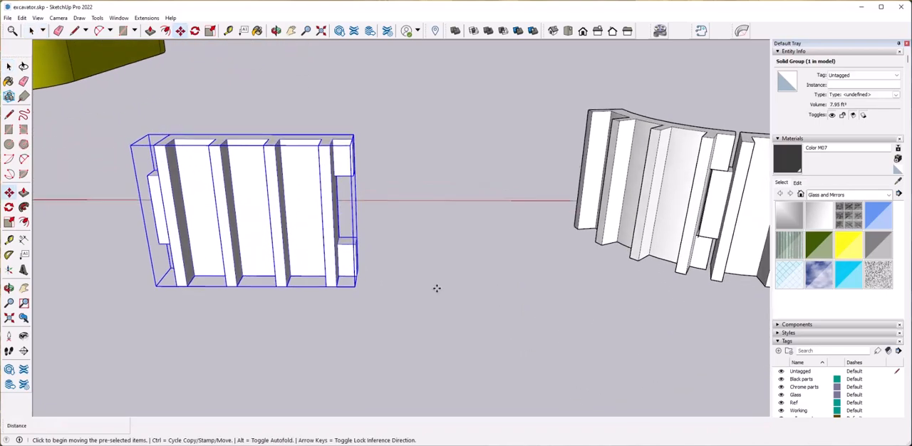
key(space)
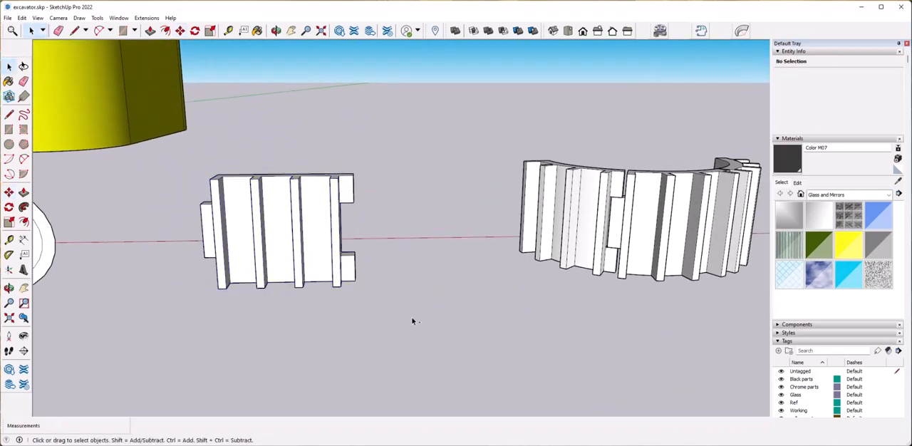
scroll(412, 321, down, 1)
scroll(379, 320, up, 6)
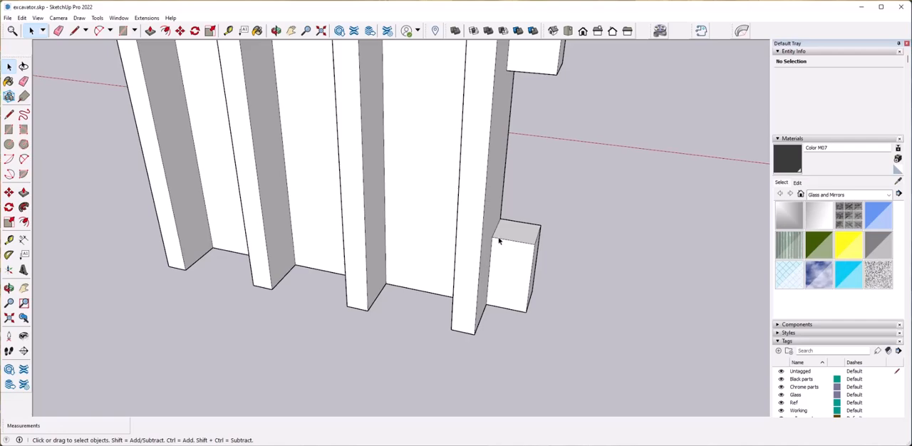
scroll(538, 271, down, 10)
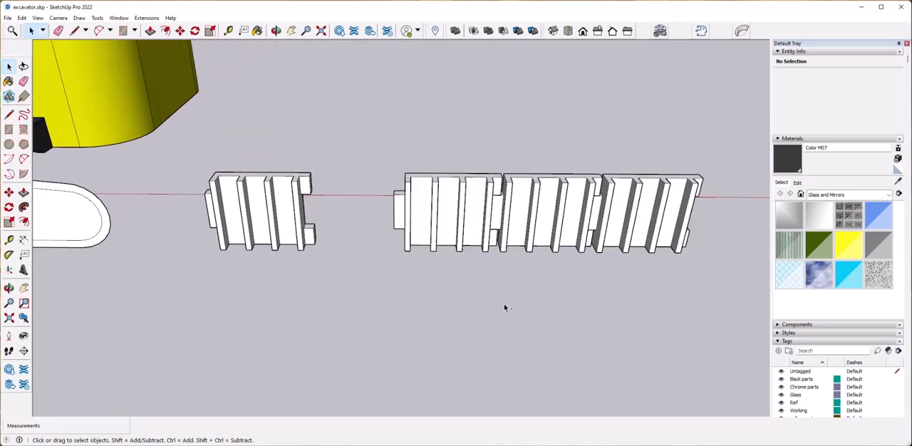
Undo the bend, the grouping and the plate copies.
key(ctrl+z)
middle_drag(566, 247, 523, 254)
scroll(523, 255, up, 5)
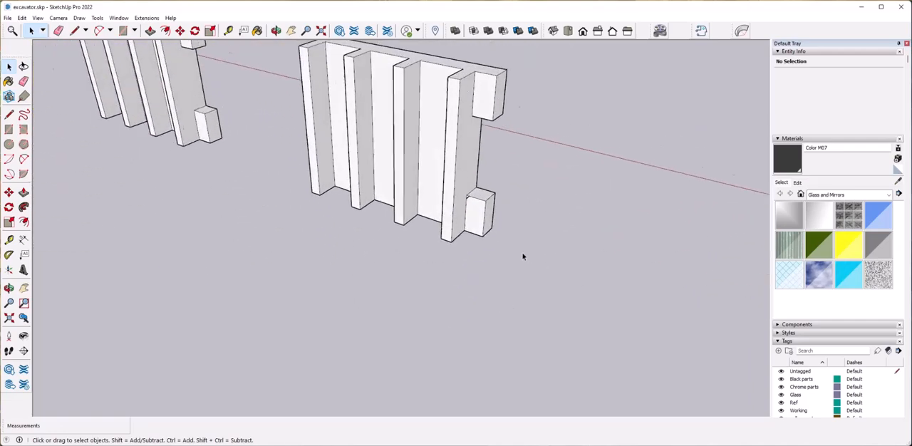
scroll(523, 255, down, 5)
Copy the track plate along its row with interlocking ends and repeat the copy with a multiplier of x2.
middle_drag(349, 204, 411, 207)
triple_click(410, 207)
click(574, 242)
middle_drag(575, 243, 397, 306)
scroll(576, 232, up, 5)
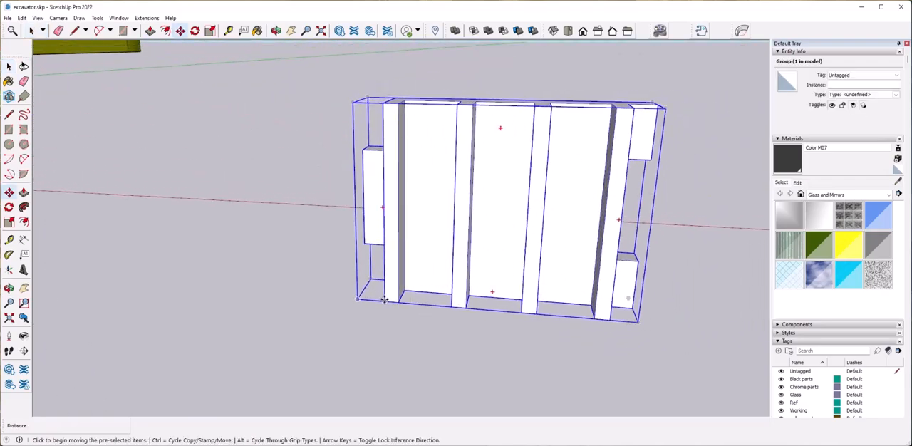
click(384, 299)
scroll(399, 285, down, 8)
scroll(488, 300, up, 6)
scroll(405, 249, up, 2)
key(space)
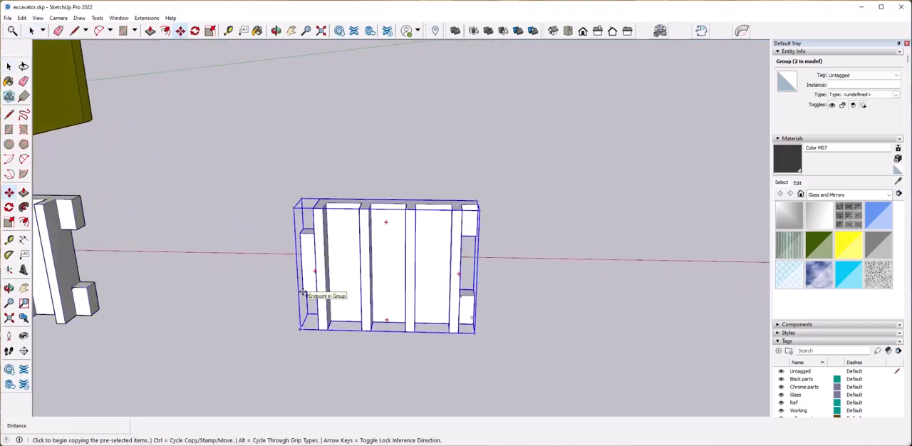
click(303, 293)
scroll(470, 293, up, 6)
click(407, 289)
scroll(407, 289, down, 6)
middle_drag(408, 293, 443, 316)
text(x2)
key(Return)
Select the three interlocked track plates and combine them into one group.
key(space)
click(200, 129)
middle_drag(200, 129, 188, 127)
drag(200, 127, 717, 391)
right_click(615, 279)
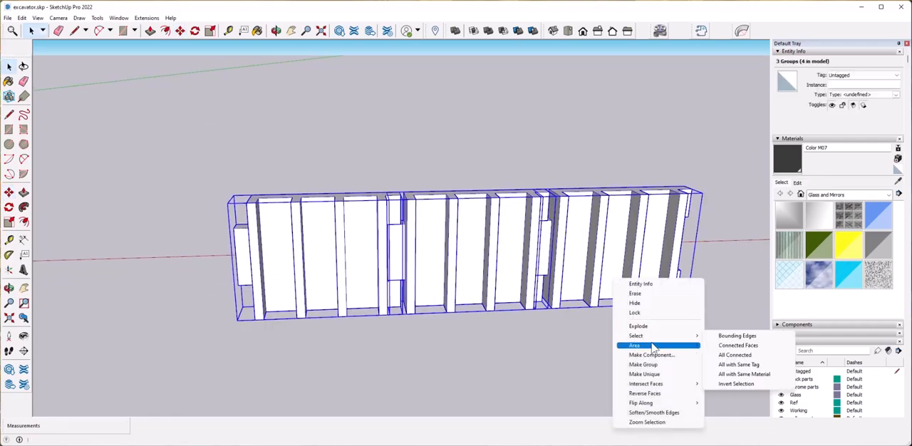
click(643, 365)
scroll(549, 340, down, 5)
middle_drag(550, 340, 570, 338)
Bend the grouped track plates with TrueBend to 180 degrees, ribs facing outward, and apply the bend.
click(742, 30)
middle_drag(371, 246, 458, 306)
scroll(458, 307, up, 2)
drag(455, 288, 401, 268)
middle_drag(400, 268, 445, 299)
drag(445, 299, 436, 296)
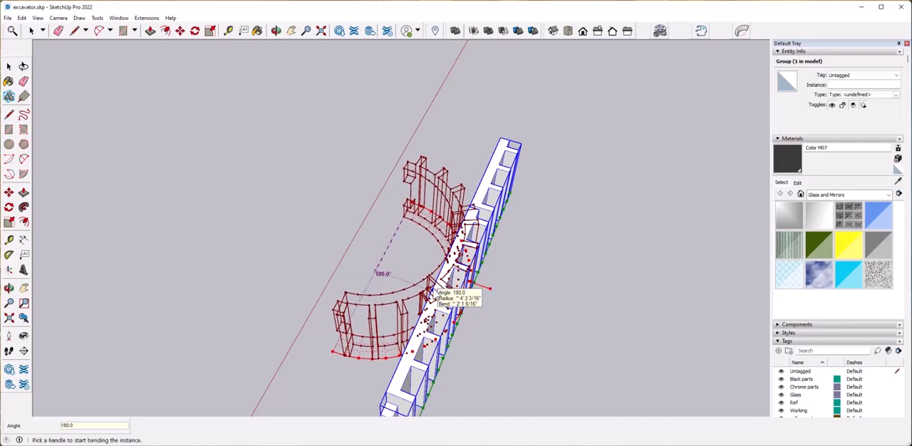
key(Return)
middle_drag(601, 306, 337, 276)
click(373, 280)
Move the separate single track plate to the open end of the bent track section.
click(303, 246)
middle_drag(306, 250, 488, 307)
key(m)
scroll(495, 311, up, 5)
middle_drag(539, 332, 476, 360)
click(523, 311)
scroll(523, 312, down, 6)
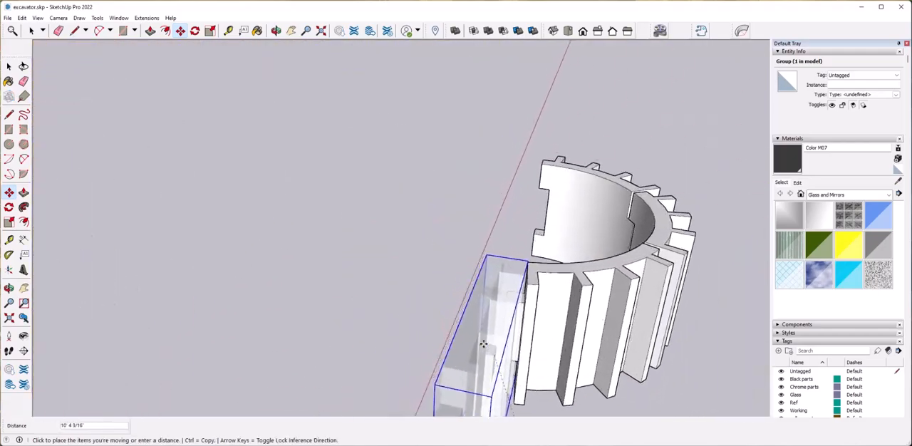
scroll(521, 324, up, 5)
middle_drag(521, 324, 400, 399)
click(664, 321)
Rotate the single track plate 90 degrees so it continues straight from the bent section.
scroll(665, 321, down, 5)
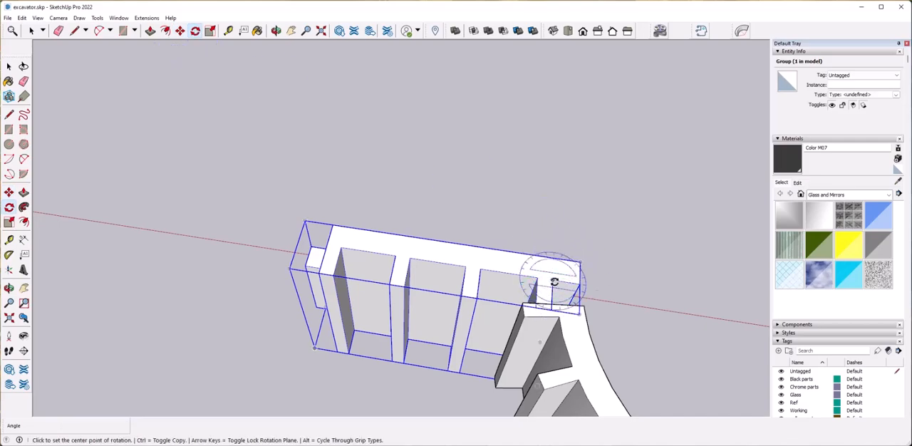
click(433, 262)
text(90)
key(Return)
Move the rotated plate so its recessed end interlocks with the centre tab of the bent section.
middle_drag(434, 254, 466, 238)
scroll(525, 261, up, 5)
key(space)
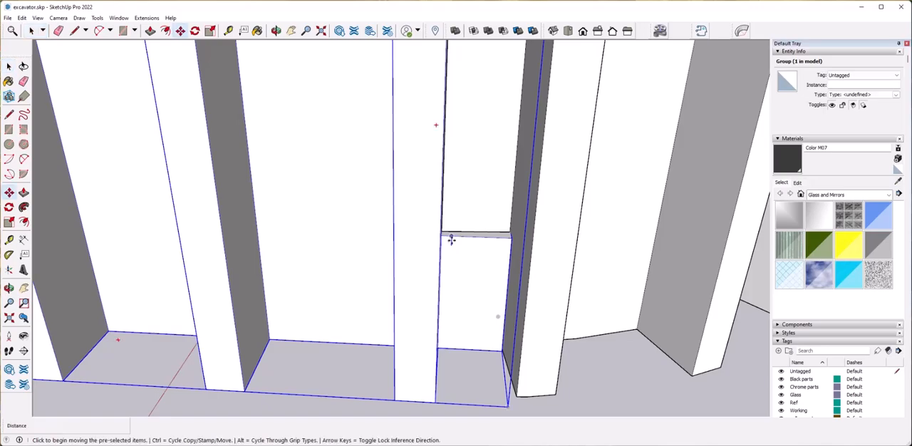
click(451, 243)
scroll(478, 290, down, 8)
middle_drag(477, 290, 409, 288)
scroll(456, 303, up, 4)
scroll(422, 299, down, 4)
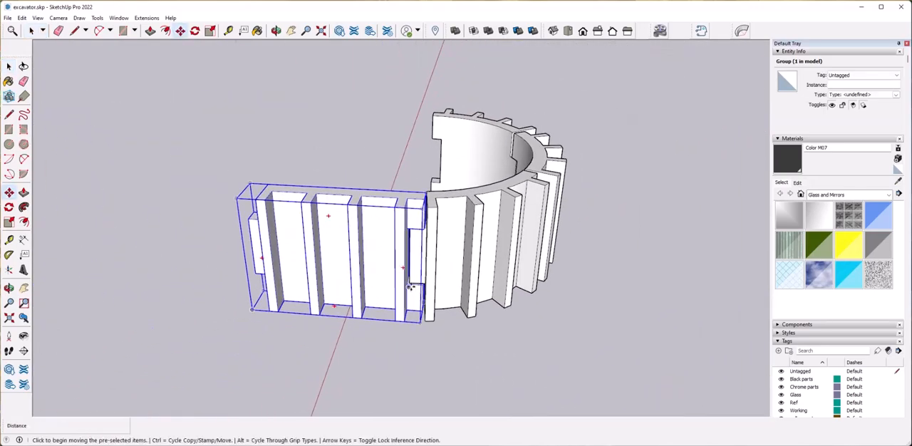
Copy the straight plate about 4' 4 1/8" away from the bend, interlocking the ends, with a multiplier of x5.
key(ctrl)
click(409, 286)
middle_drag(332, 283, 435, 291)
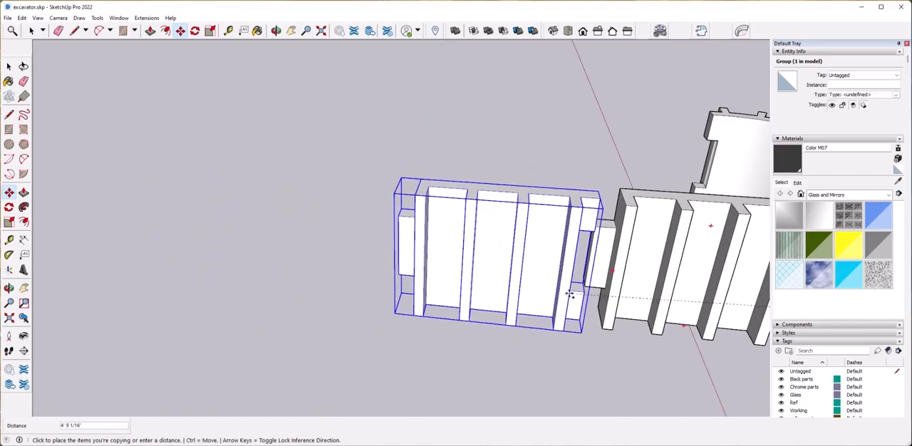
middle_drag(584, 286, 518, 327)
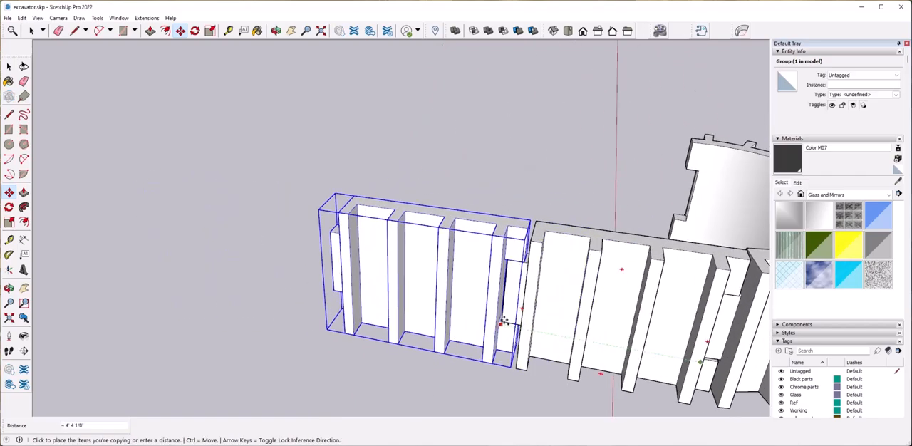
click(503, 324)
scroll(514, 346, up, 8)
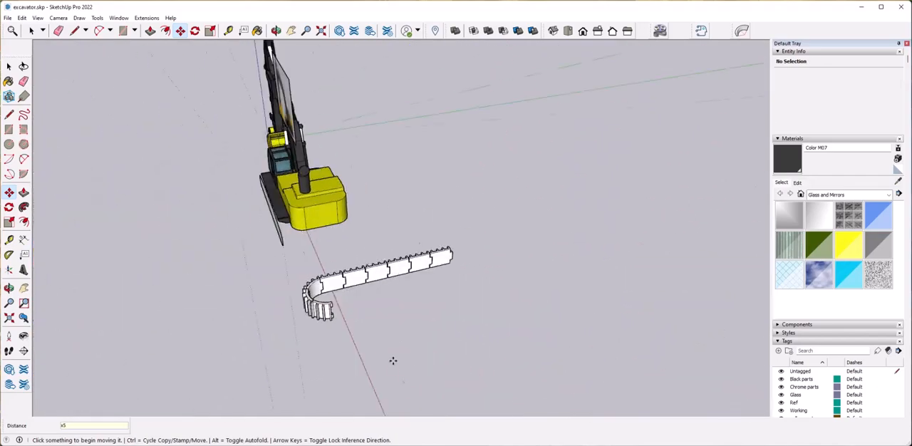
Select the six straight track plates and copy them about 8' 3/16" across to the other end of the bend.
middle_drag(394, 361, 427, 385)
scroll(456, 321, up, 3)
key(space)
middle_drag(328, 175, 395, 178)
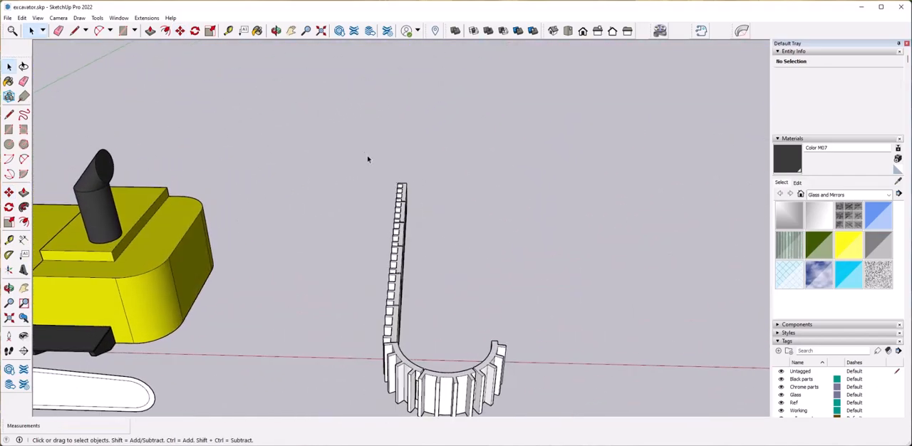
middle_drag(480, 340, 562, 347)
drag(237, 192, 613, 345)
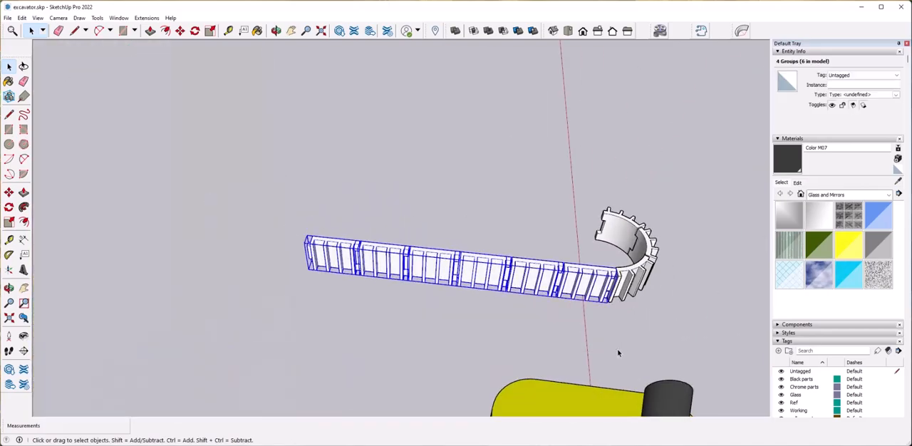
middle_drag(619, 353, 417, 383)
scroll(440, 296, up, 5)
middle_drag(449, 307, 578, 386)
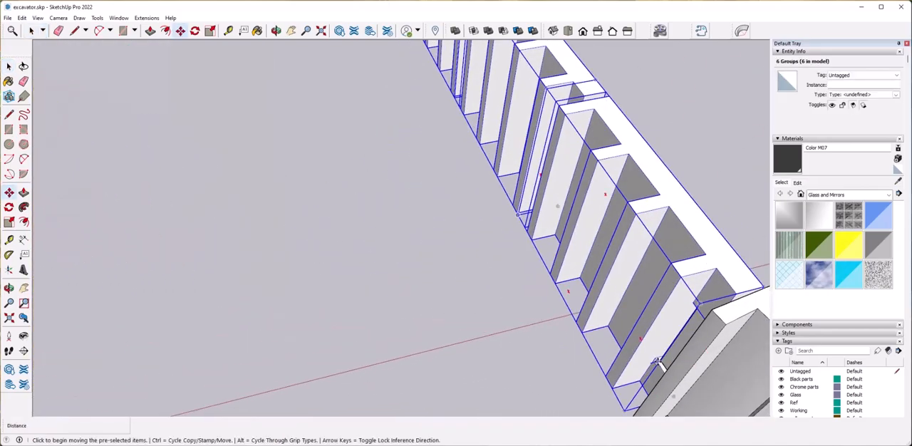
click(657, 362)
key(ctrl)
scroll(496, 335, down, 5)
middle_drag(495, 335, 387, 316)
click(405, 284)
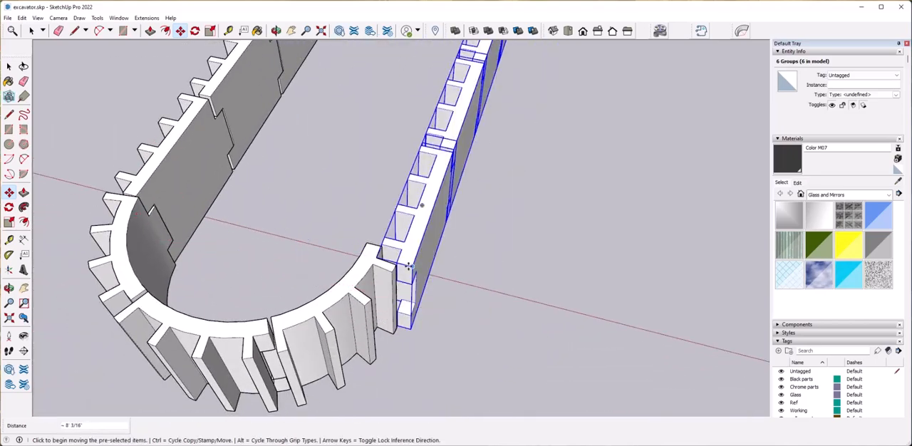
Flip the six copied plates along the red direction and the green direction so ribs face outward and tabs meet the bend.
right_click(411, 253)
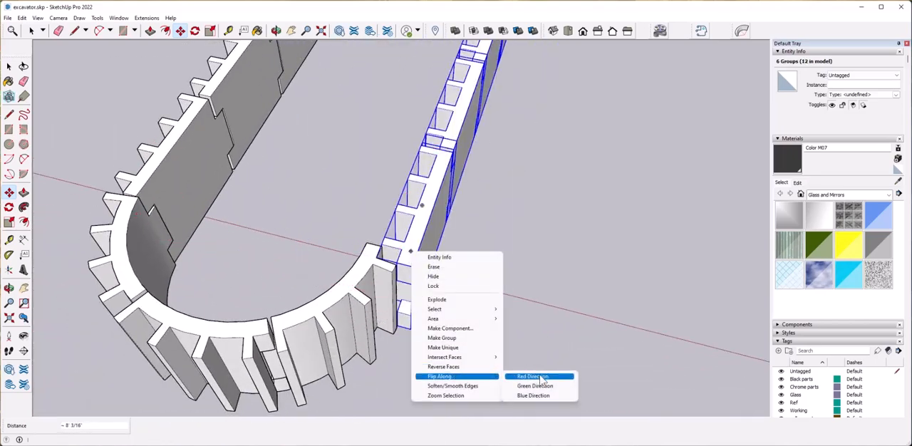
click(540, 377)
scroll(466, 369, up, 10)
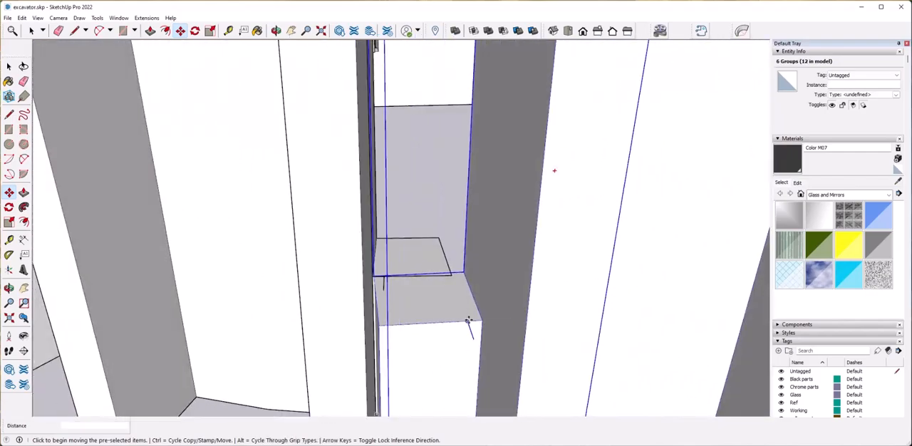
scroll(469, 321, down, 10)
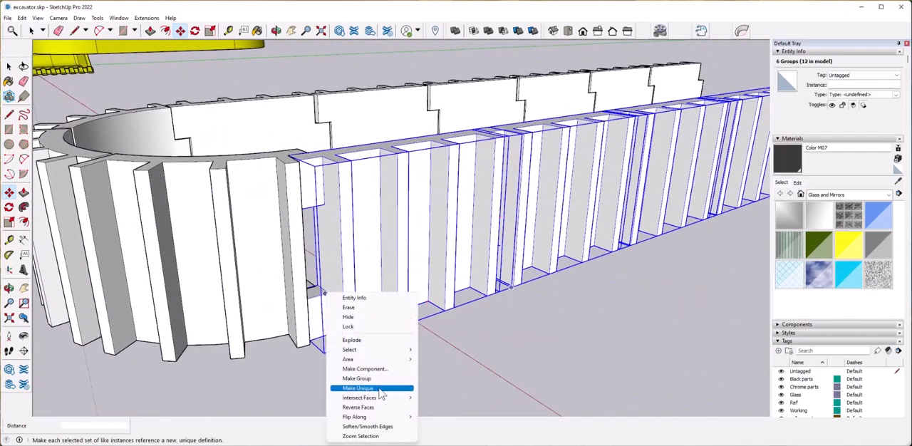
click(447, 427)
middle_drag(428, 364, 328, 321)
Move the six flipped plates slightly so their end tab fits into the recess of the bent section.
scroll(312, 292, up, 5)
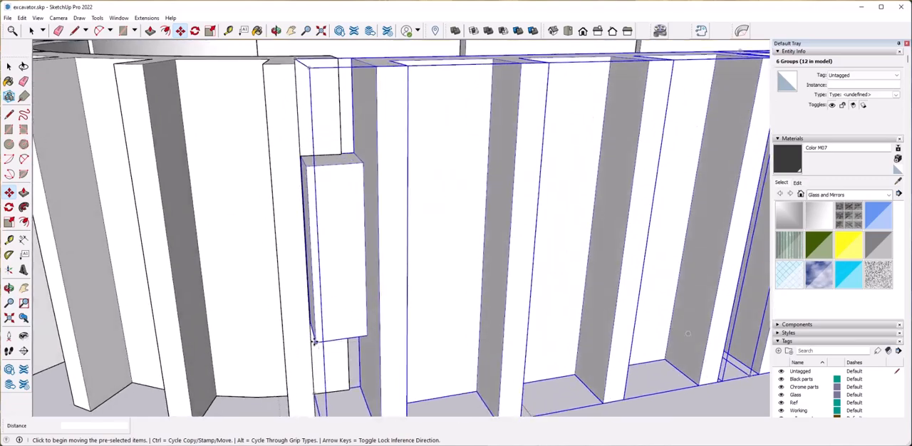
click(315, 342)
scroll(319, 321, up, 5)
click(327, 336)
click(327, 337)
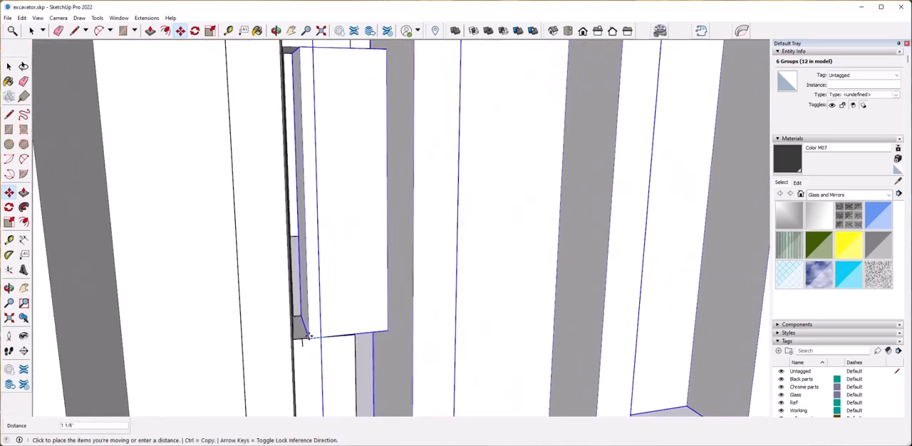
right_click(298, 348)
Adjust the bent track section's position at its joint with the straight row.
middle_drag(356, 336, 438, 282)
scroll(385, 295, up, 3)
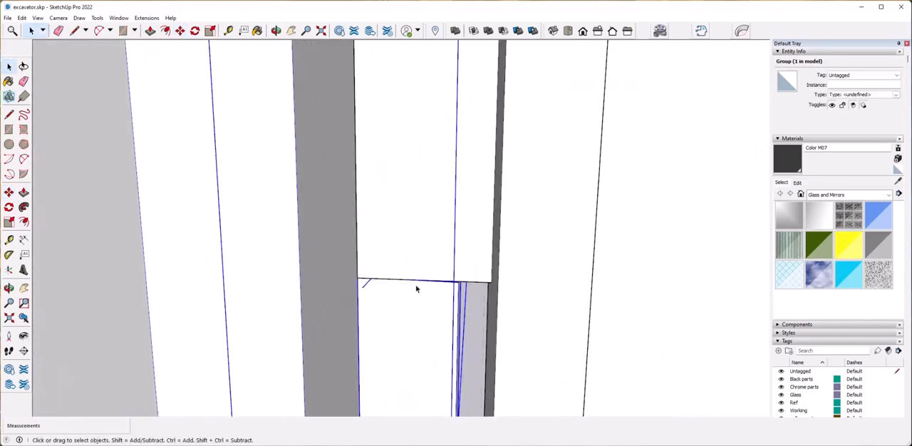
click(404, 279)
click(431, 279)
click(382, 278)
click(367, 277)
key(space)
Copy the bent track section about 30' 3" along the straight rows to their open end.
scroll(428, 374, down, 10)
click(512, 373)
middle_drag(460, 299, 375, 360)
click(360, 374)
scroll(316, 340, up, 3)
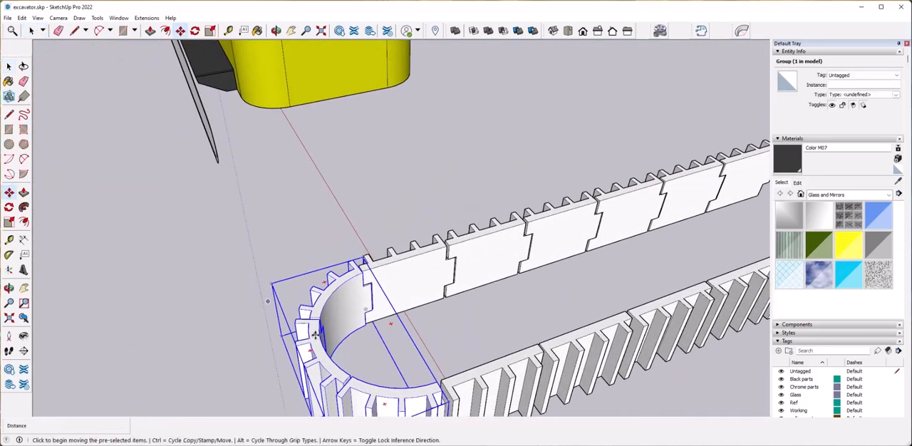
click(321, 345)
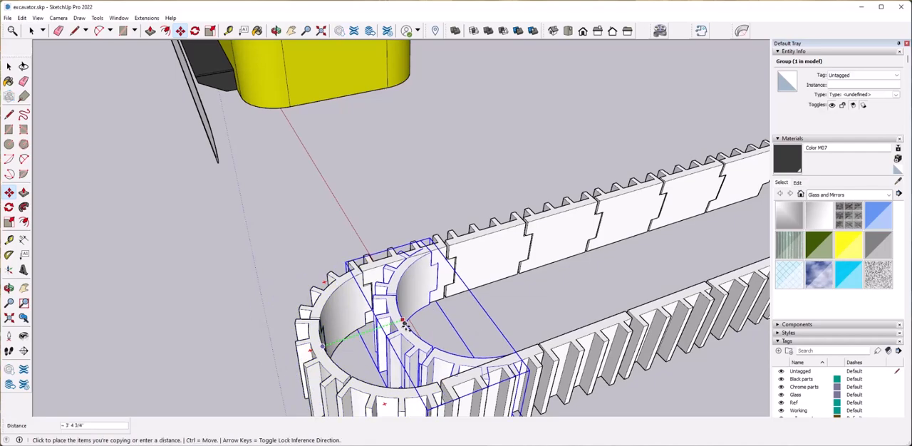
middle_drag(426, 314, 360, 300)
click(443, 288)
Flip the copied bend along the group's green direction and rotate it by 180 degrees.
right_click(437, 282)
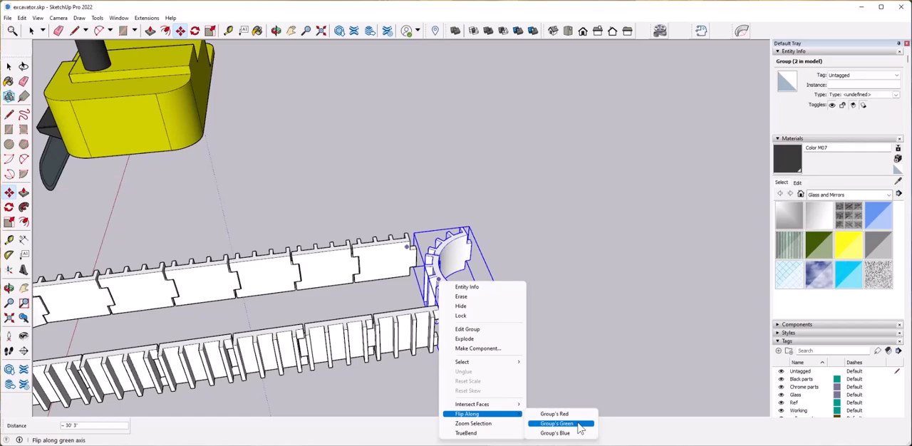
click(581, 425)
middle_drag(577, 414, 431, 321)
scroll(442, 316, up, 2)
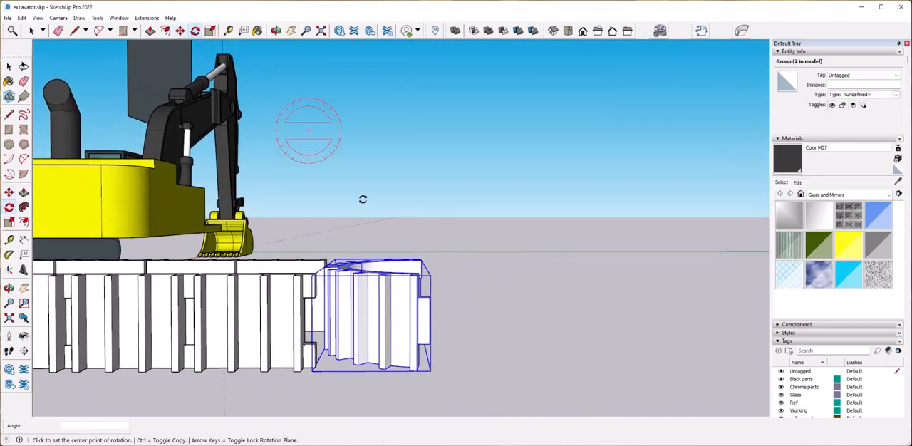
click(508, 322)
click(333, 367)
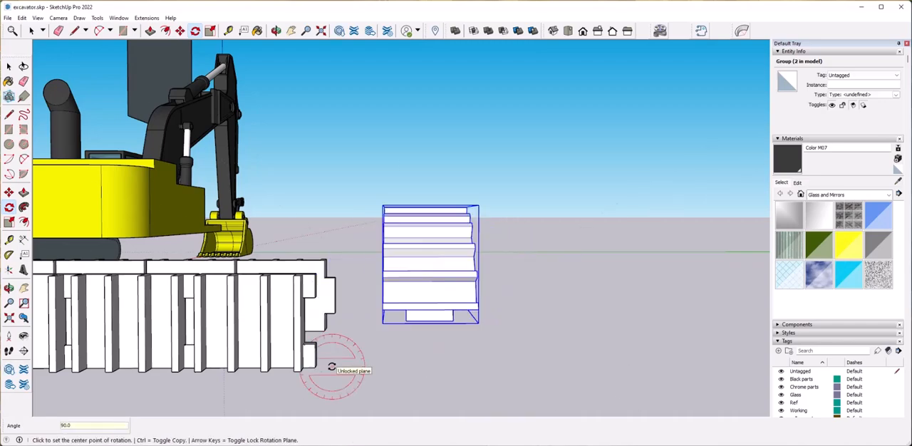
text(180)
key(Return)
Move the rotated bend against the ends of the straight rows so its tab fits into the last plate's recess.
click(419, 331)
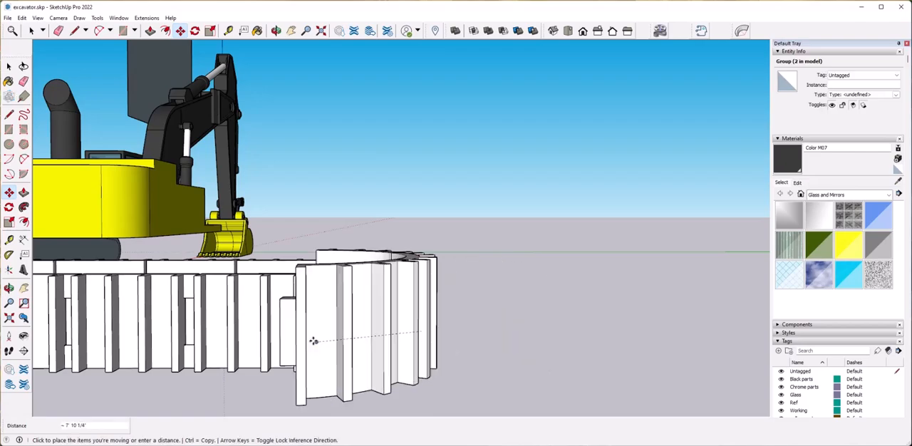
scroll(316, 341, up, 2)
click(335, 388)
click(336, 389)
click(320, 372)
scroll(377, 385, up, 8)
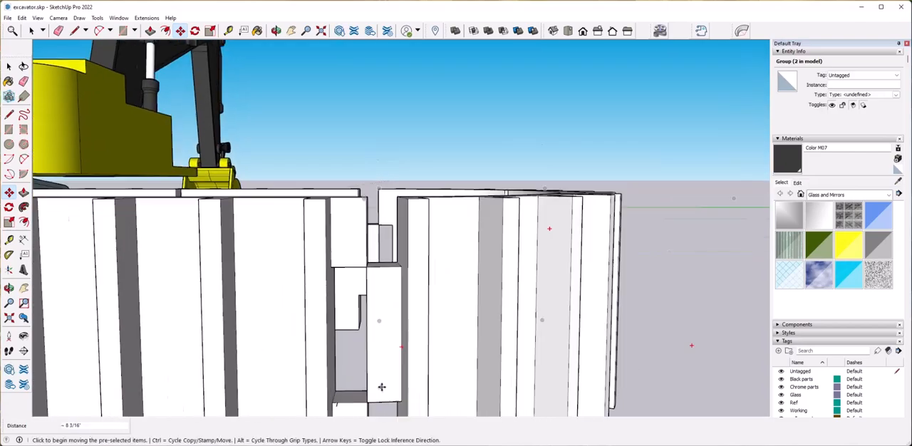
click(387, 283)
click(261, 282)
Select all the straight plates and both bends of the track loop and make them one group.
scroll(309, 306, down, 10)
middle_drag(394, 375, 431, 232)
key(space)
drag(362, 206, 491, 356)
right_click(454, 354)
click(491, 296)
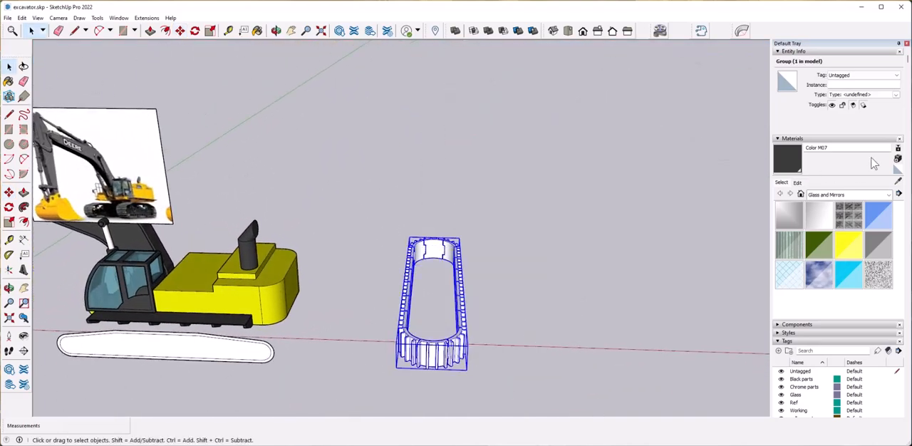
Assign the track loop to the Black parts tag and paint it with the Color M07 material.
shift+middle_drag(307, 244, 335, 244)
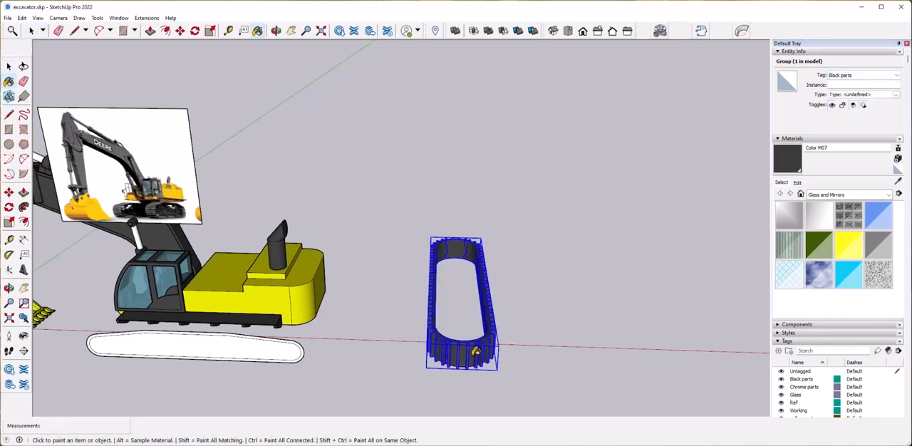
click(559, 354)
mouse_move(560, 286)
middle_down()
mouse_move(460, 278)
mouse_move(556, 217)
middle_up()
scroll(399, 233, down, 5)
middle_drag(420, 232, 392, 228)
Rotate the track loop a quarter turn from its rounded end so the loop stands upright.
drag(386, 221, 496, 330)
scroll(427, 303, up, 4)
middle_drag(438, 299, 457, 292)
click(195, 31)
scroll(477, 286, up, 3)
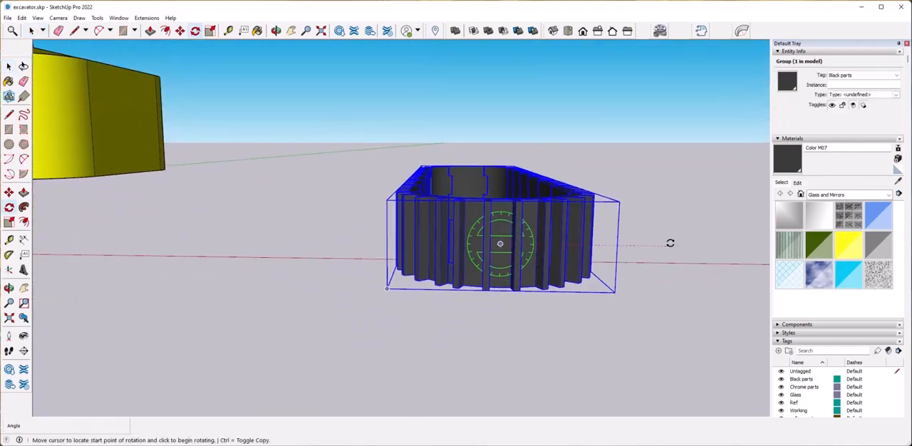
click(671, 243)
click(512, 326)
key(space)
middle_drag(552, 250, 399, 221)
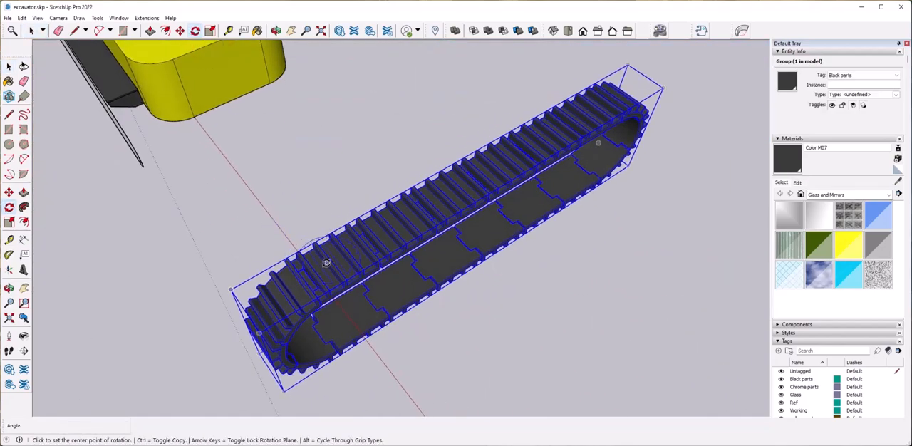
Rotate the upright track loop horizontally so its length runs parallel to the red axis and the excavator body.
click(404, 354)
click(275, 303)
scroll(399, 314, down, 6)
middle_drag(406, 357, 499, 281)
scroll(513, 278, up, 5)
key(space)
Move the track loop under the excavator's cab side so it surrounds the white undercarriage profile.
scroll(587, 293, down, 4)
middle_drag(587, 293, 541, 240)
scroll(580, 287, up, 2)
scroll(541, 240, up, 4)
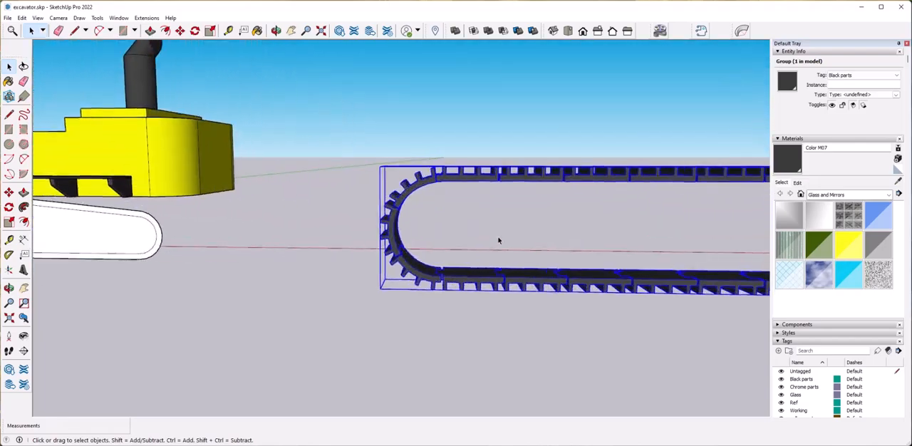
scroll(399, 239, up, 3)
middle_drag(398, 238, 406, 239)
click(402, 231)
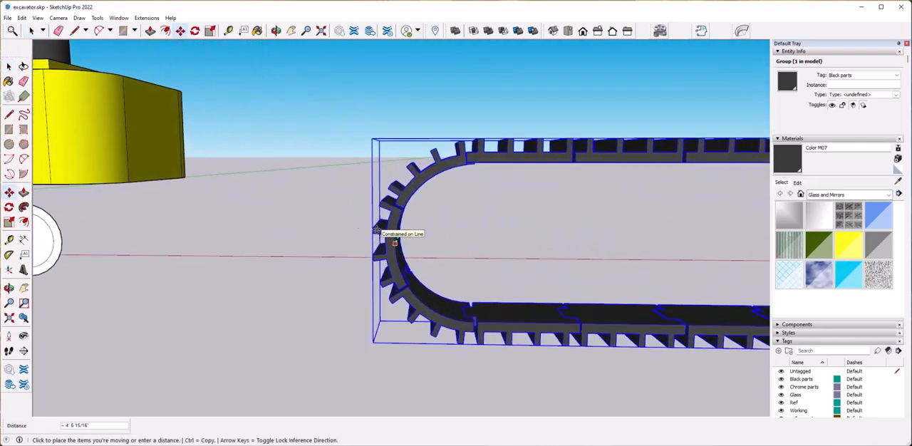
scroll(370, 234, down, 5)
click(148, 308)
middle_drag(378, 306, 474, 285)
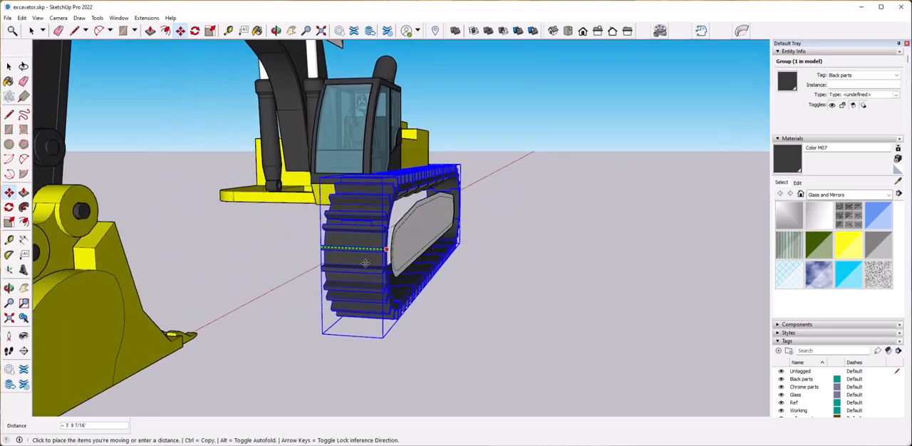
key(space)
Scale the track loop down uniformly about its center to roughly 0.93.
middle_drag(467, 264, 540, 234)
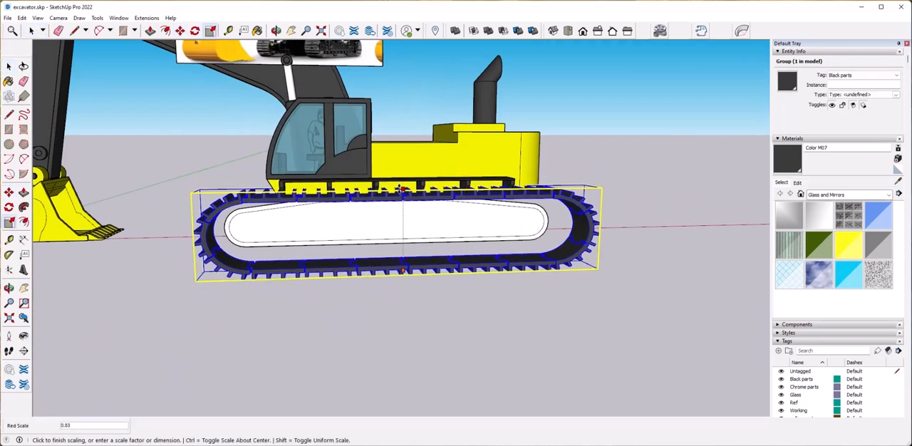
middle_drag(404, 192, 538, 248)
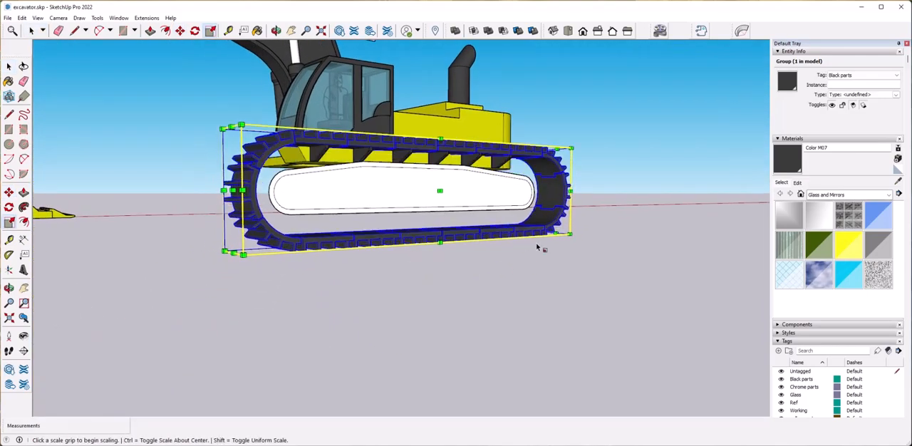
middle_drag(235, 254, 184, 271)
click(228, 257)
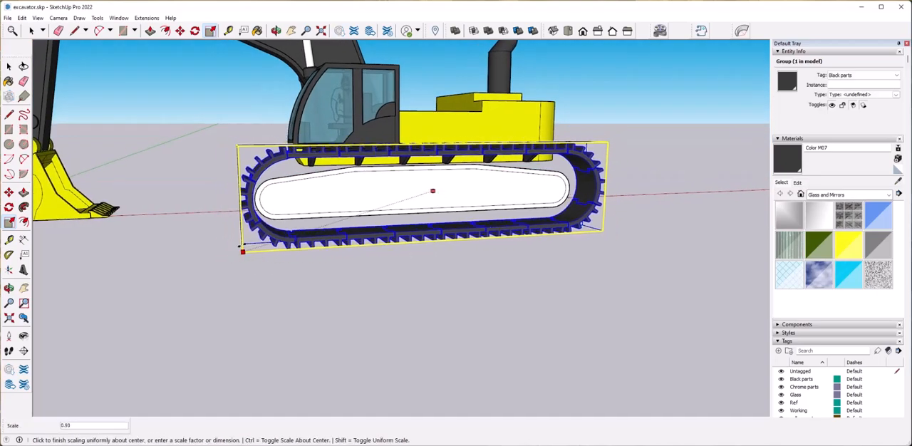
click(245, 231)
Reduce the track loop's height to match the white undercarriage profile.
middle_drag(606, 239, 553, 226)
scroll(554, 226, up, 2)
middle_drag(470, 203, 635, 251)
click(463, 153)
middle_drag(463, 162, 342, 118)
click(512, 220)
Shorten the track loop along its length with green scale factors of 0.98 and 0.95.
middle_drag(528, 224, 418, 273)
scroll(321, 271, up, 2)
click(288, 267)
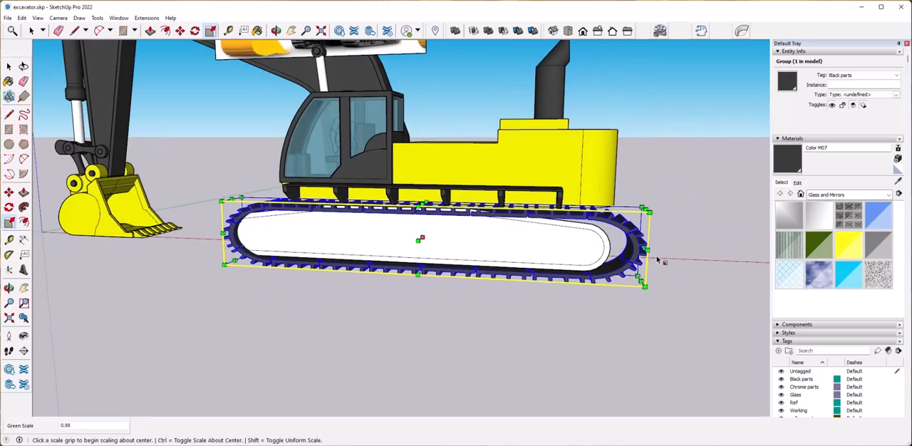
middle_drag(657, 285, 601, 263)
click(575, 259)
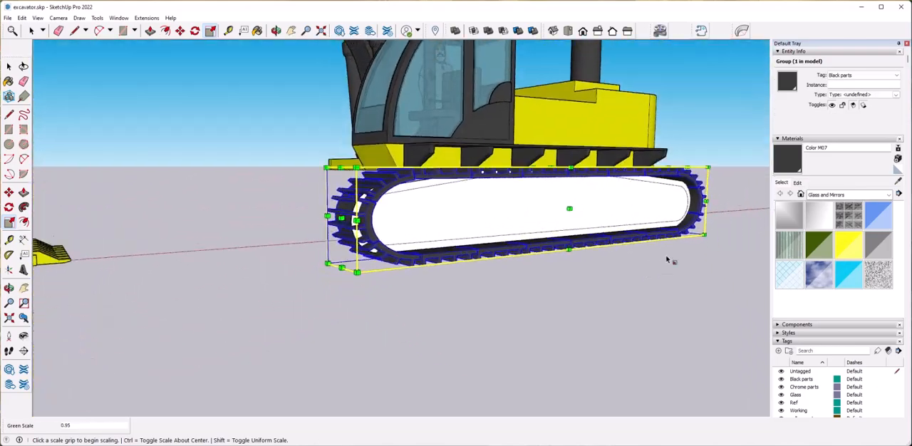
key(space)
Move the track loop about 4 9/16" along the blue axis relative to the white profile.
middle_drag(667, 261, 647, 309)
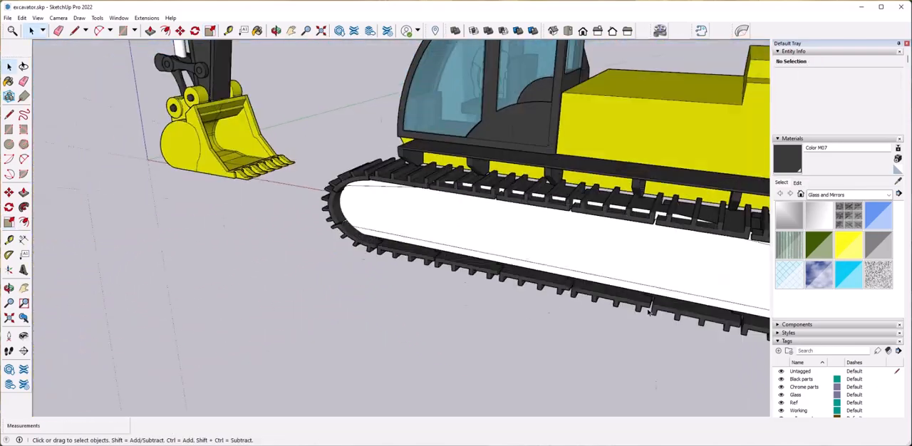
click(651, 240)
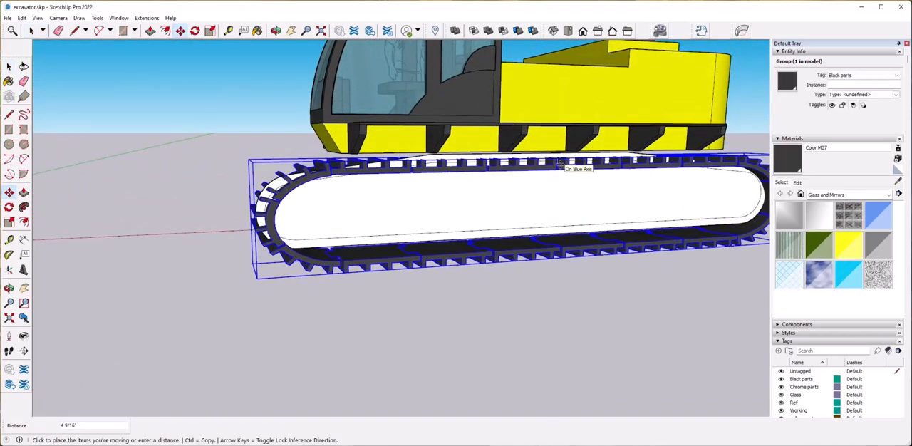
key(space)
Scale the white undercarriage profile's length about its center with red scale factors of 0.95 and 0.98.
click(490, 320)
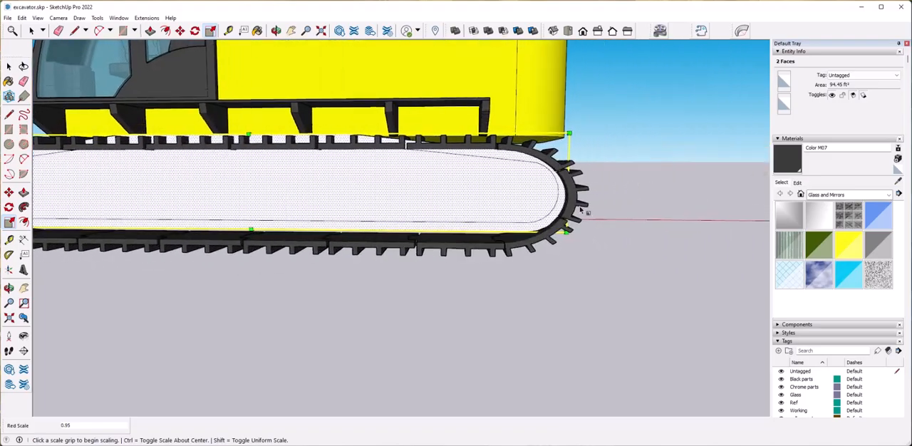
click(545, 196)
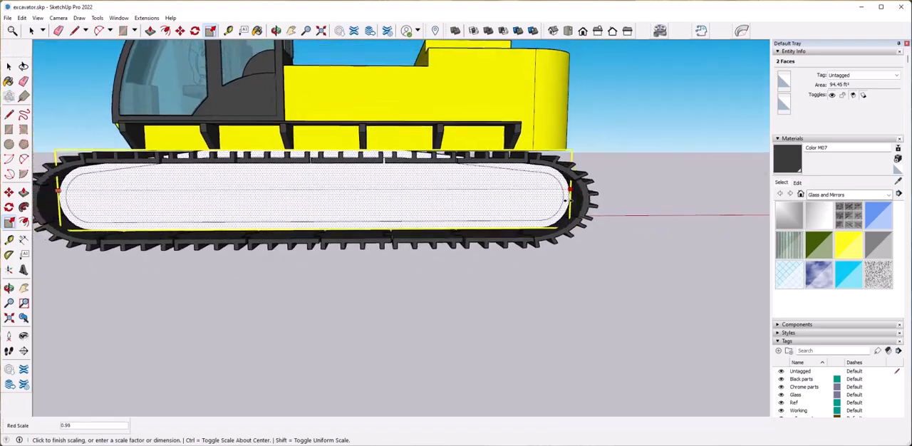
click(576, 204)
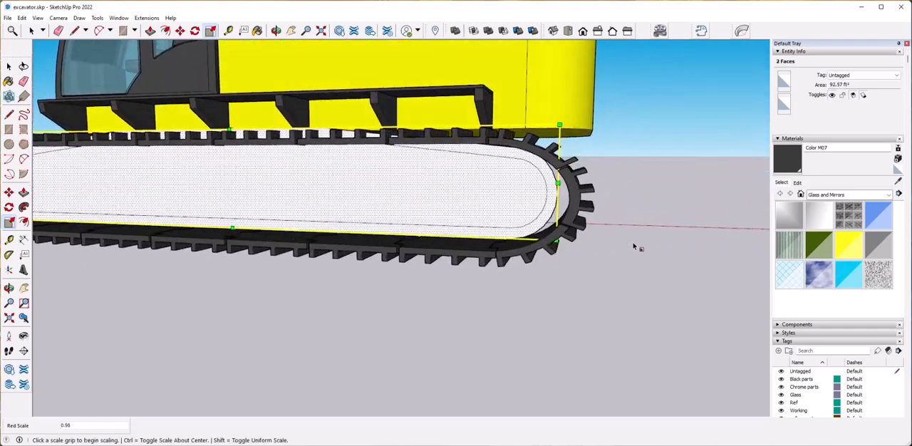
key(space)
click(440, 328)
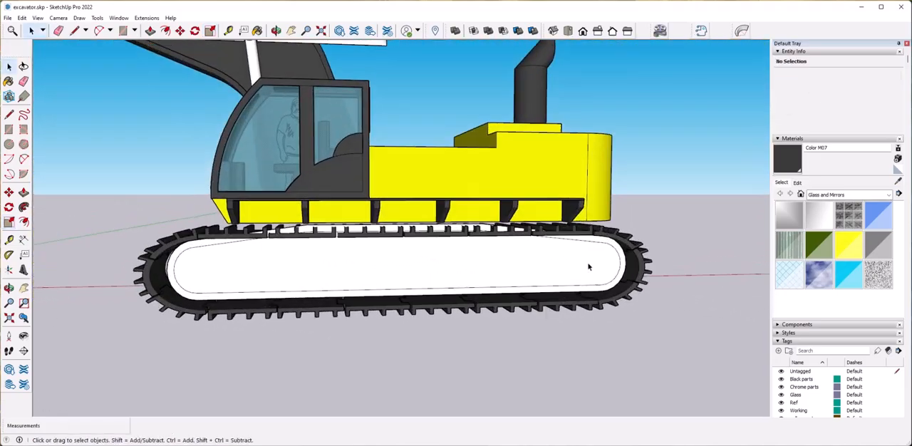
Delete the white undercarriage profile inside the track loop.
click(604, 248)
drag(154, 208, 648, 330)
key(Delete)
middle_drag(613, 335, 563, 333)
Copy the track loop 12' 4 1/8" across to the other side of the excavator.
click(418, 316)
middle_drag(418, 316, 490, 333)
scroll(279, 342, down, 4)
scroll(487, 335, up, 5)
key(m)
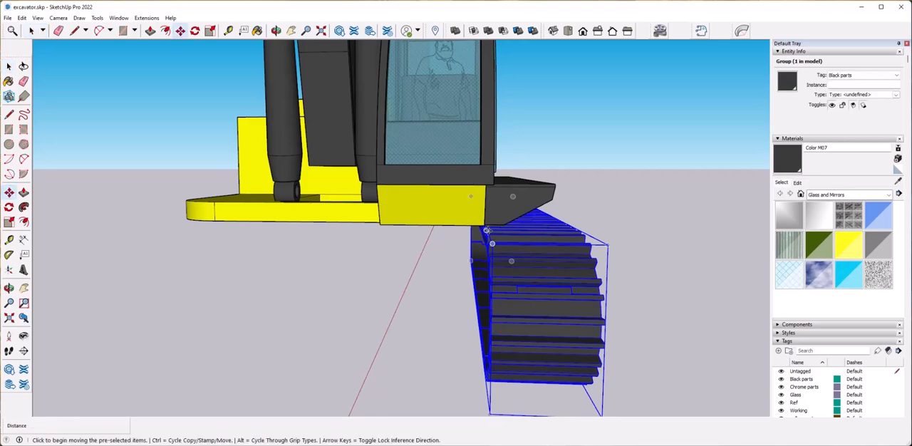
click(584, 233)
key(ctrl)
click(206, 222)
middle_drag(207, 239, 437, 295)
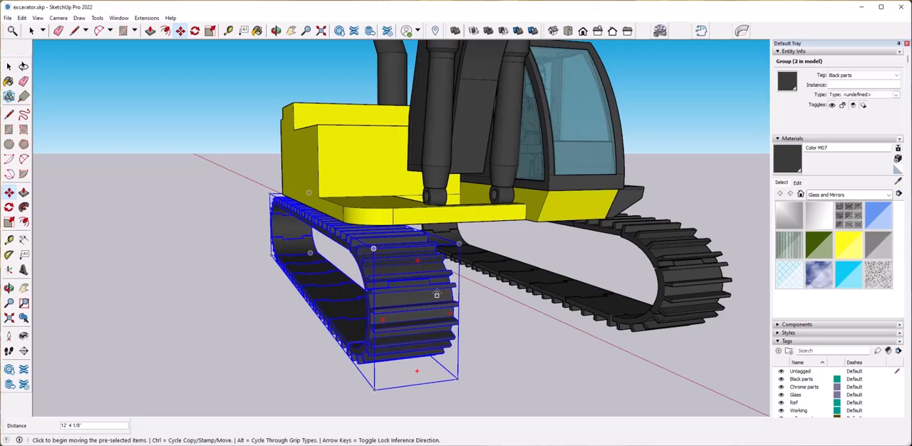
Move the copied track farther outward along the green axis under the body's opposite side.
click(431, 308)
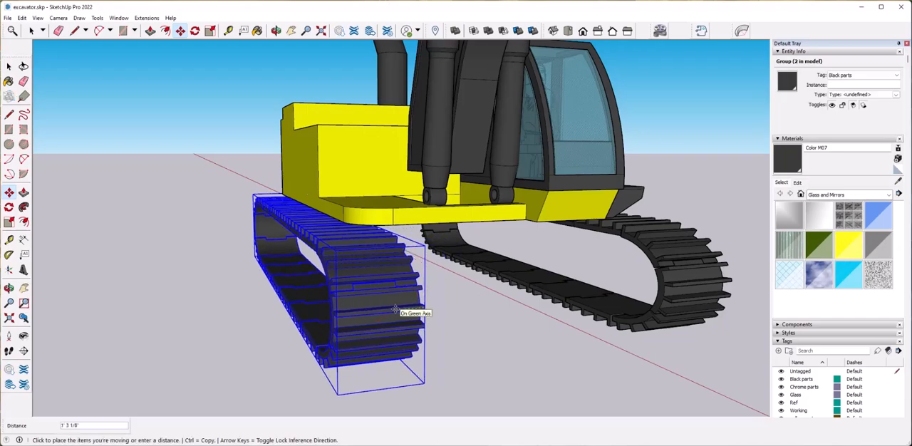
click(376, 314)
middle_drag(376, 313, 331, 321)
click(336, 320)
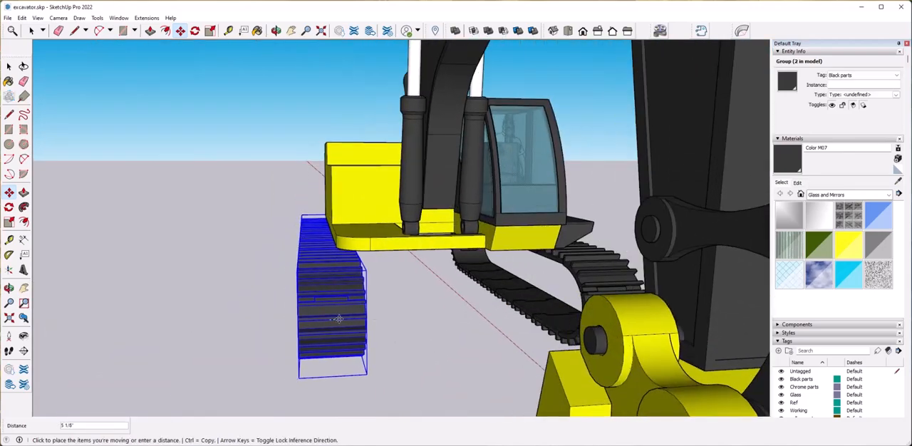
key(space)
click(421, 345)
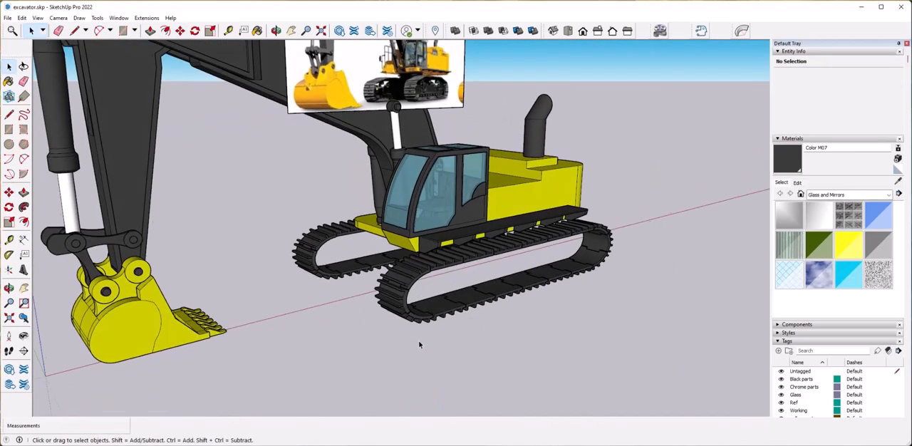
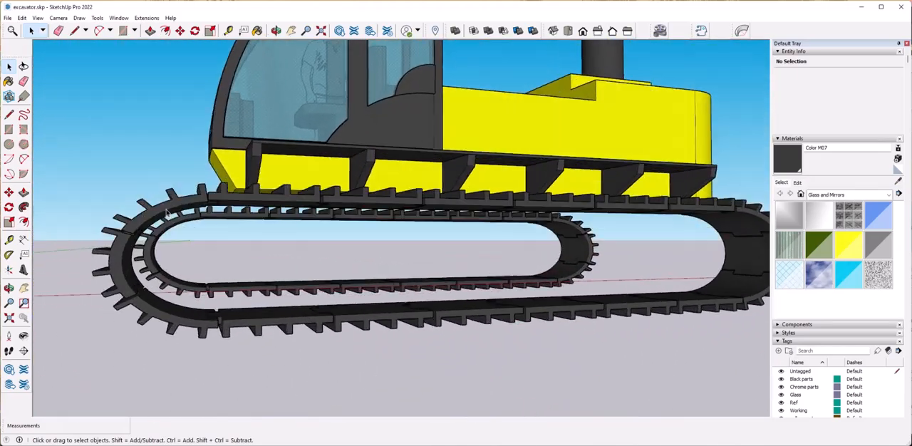
Draw a vertical rectangle about 21' 10 5/8" long across the straight middle section inside the near track loop.
key(r)
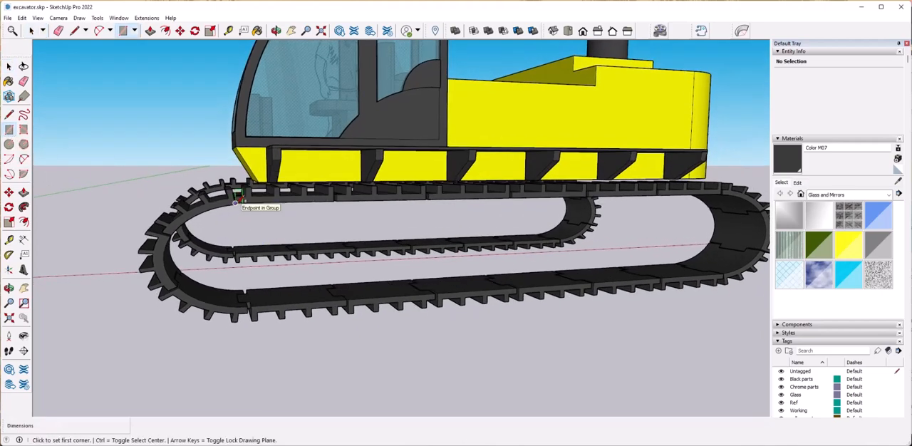
click(296, 277)
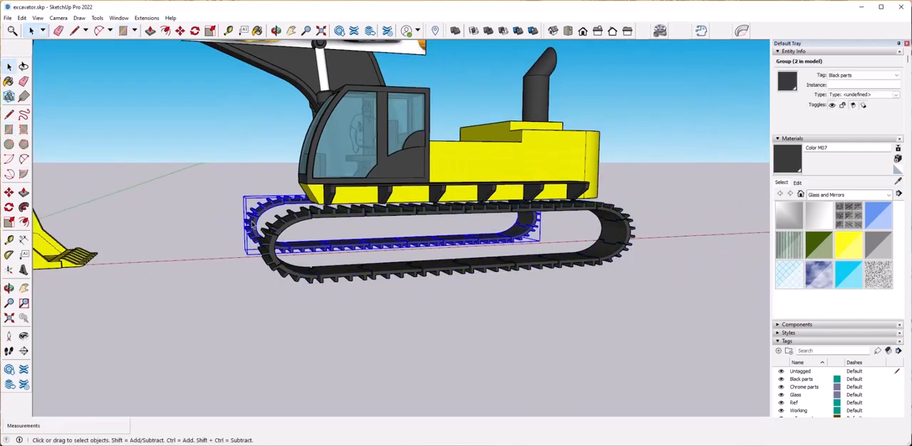
click(8, 144)
scroll(410, 226, up, 4)
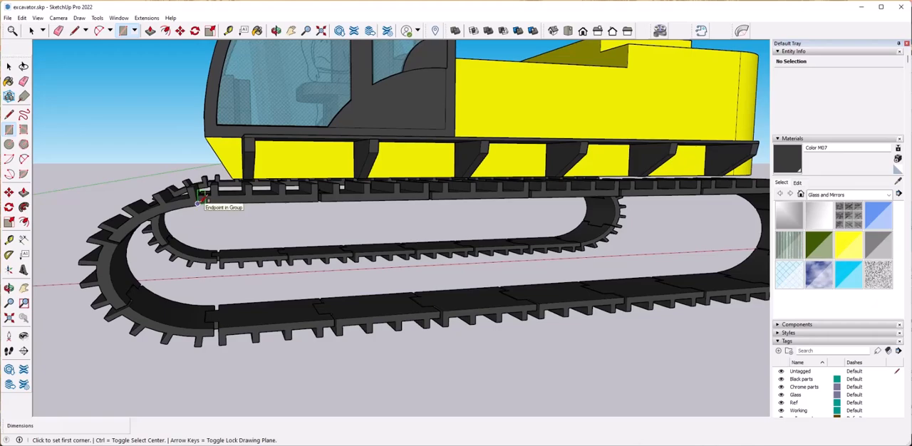
scroll(214, 201, up, 2)
click(223, 184)
scroll(223, 184, down, 4)
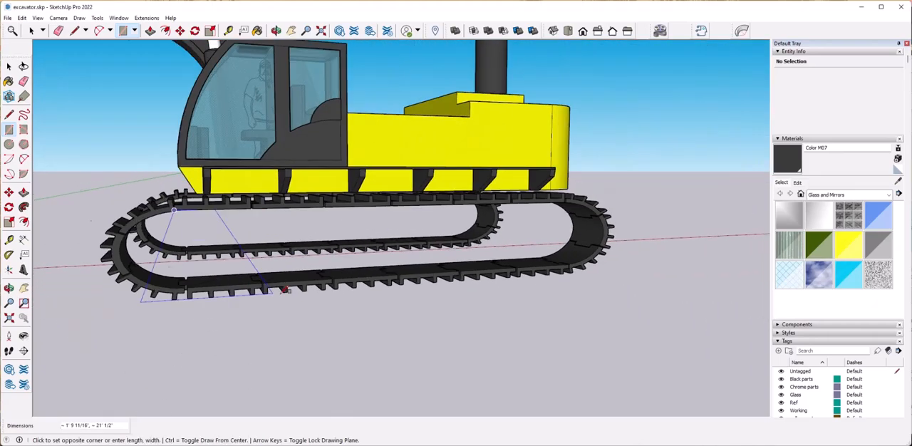
click(490, 265)
scroll(265, 250, up, 2)
Draw a circle centered on each short edge of the rectangle, the rear one about 1' 8 15/16" in radius.
click(9, 144)
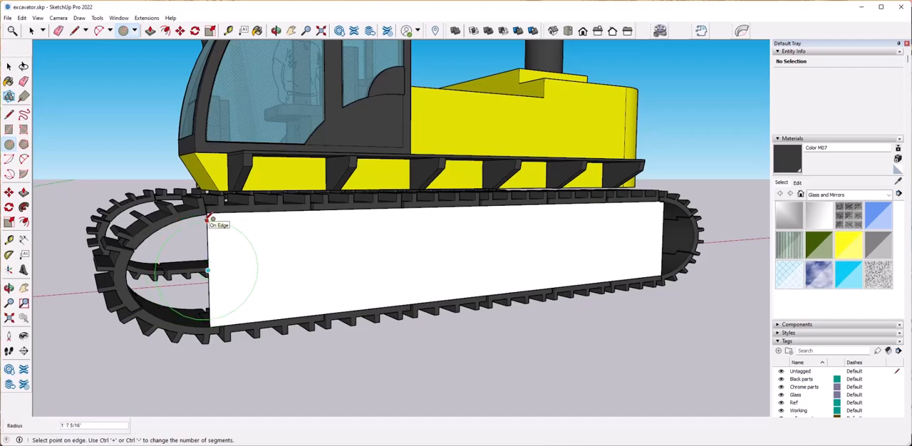
scroll(212, 216, up, 3)
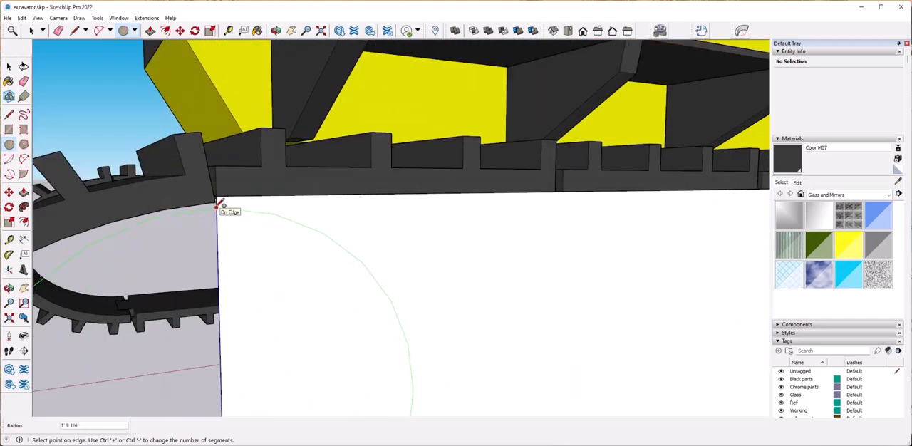
click(221, 205)
scroll(245, 336, down, 5)
scroll(561, 346, up, 6)
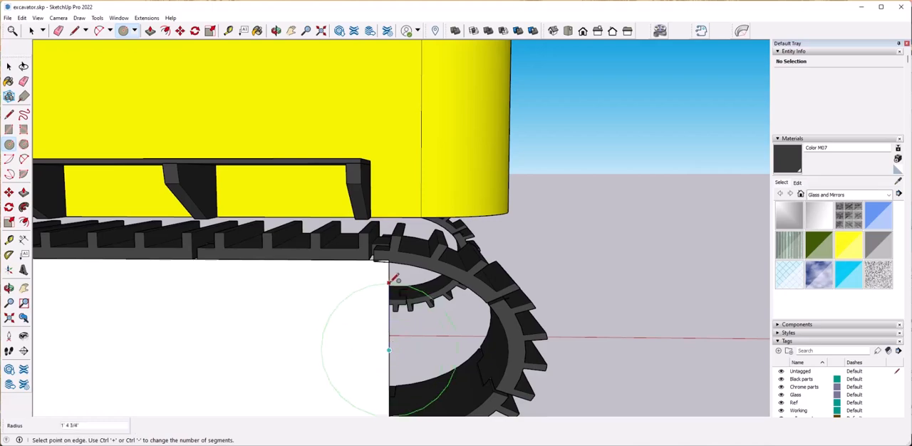
click(390, 264)
scroll(562, 377, down, 5)
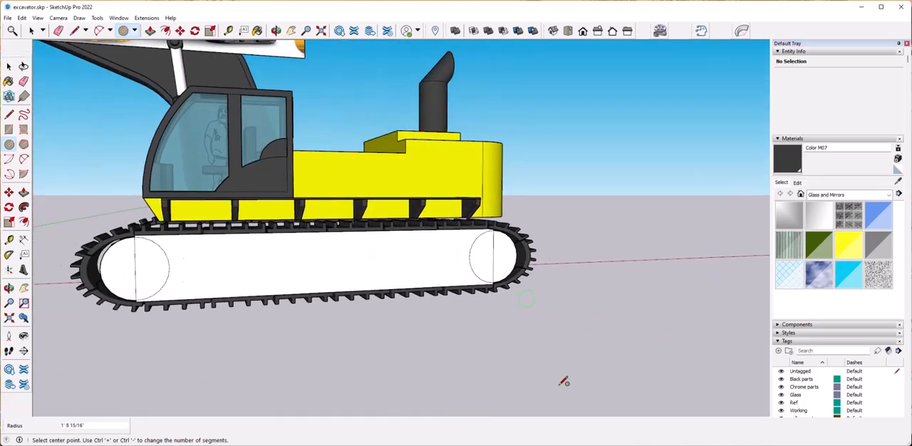
Scale the front half-circle face outward along the red axis to meet the track's curved end.
scroll(452, 312, up, 7)
key(space)
click(257, 193)
key(s)
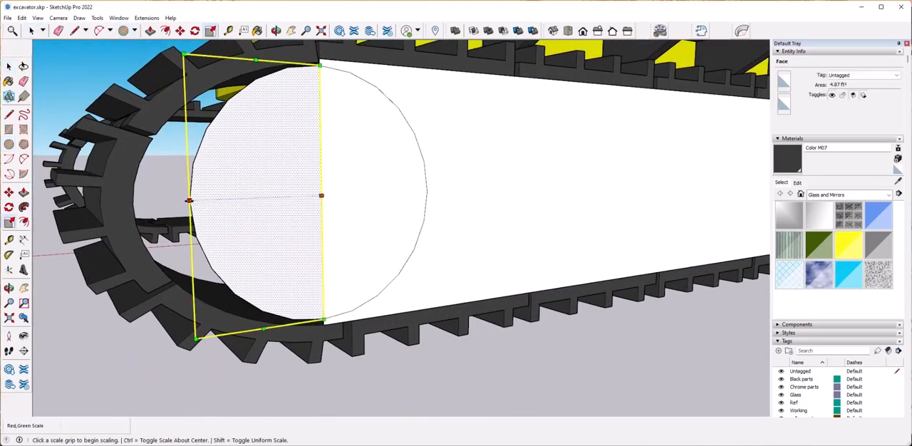
click(187, 193)
click(142, 208)
scroll(349, 319, down, 6)
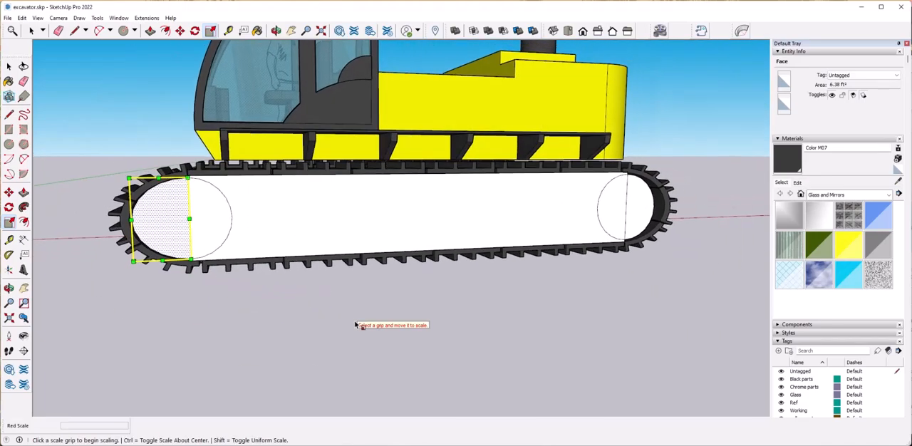
Scale the rear half-circle face outward along the red axis until it meets the inside of the track.
scroll(663, 225, up, 3)
key(space)
click(632, 208)
scroll(681, 221, up, 3)
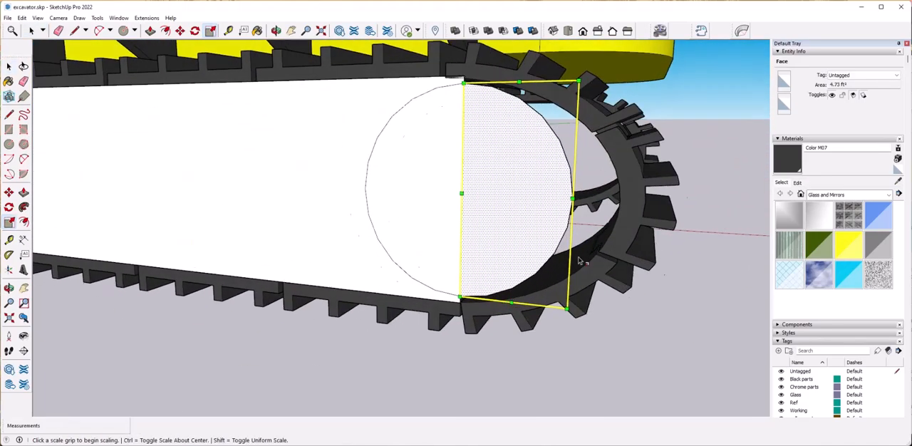
click(591, 176)
click(644, 205)
key(space)
scroll(546, 360, down, 5)
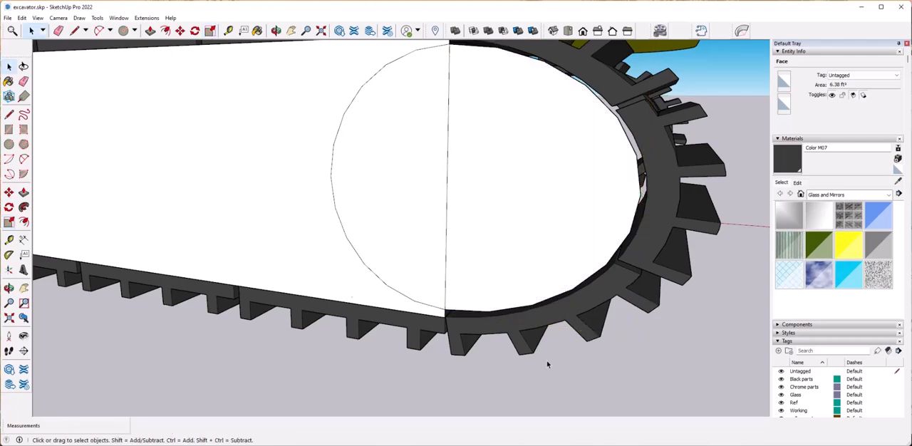
Erase the inner half-circle arcs and trim the panel's lower edge to a line about 21' 10 5/8" long joining the arc ends.
click(545, 361)
middle_drag(484, 257, 368, 262)
key(l)
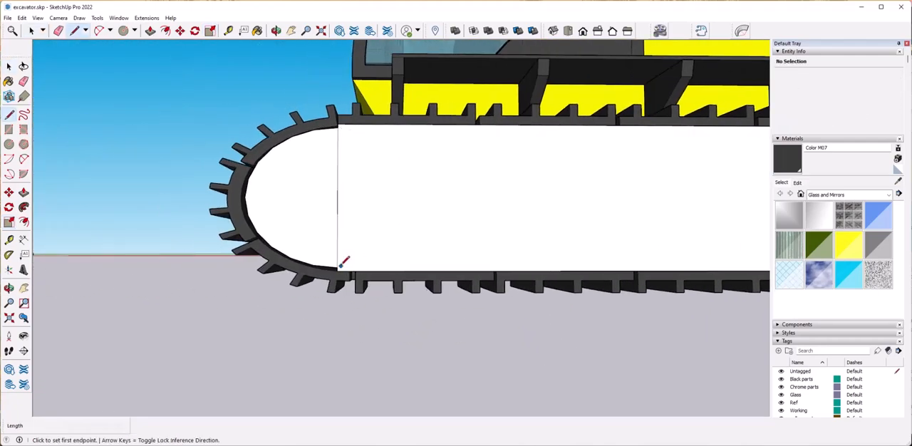
middle_drag(456, 266, 617, 285)
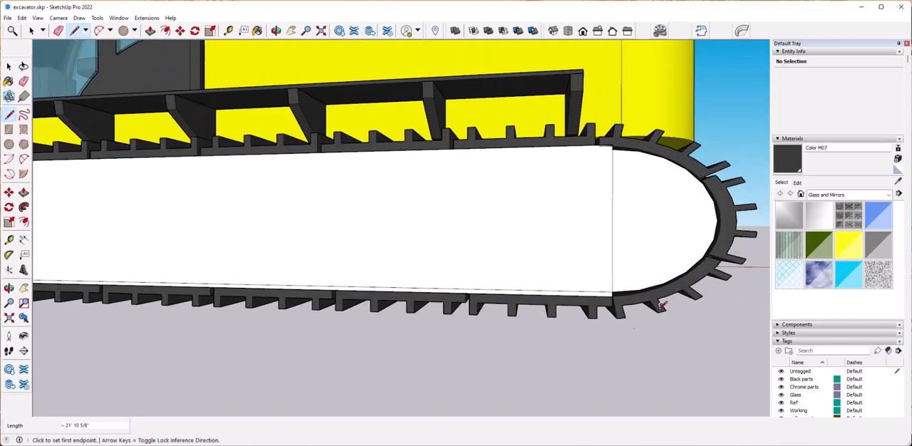
scroll(617, 305, up, 5)
click(618, 306)
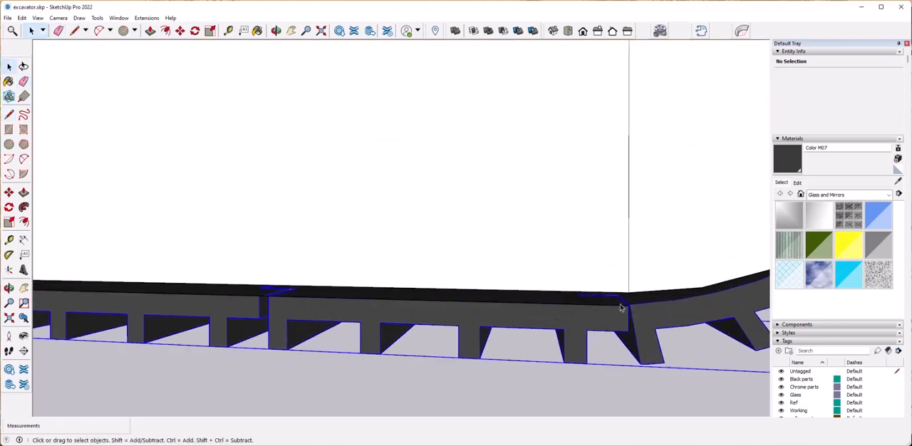
click(638, 382)
middle_drag(637, 381, 394, 352)
scroll(397, 352, down, 4)
scroll(412, 297, up, 5)
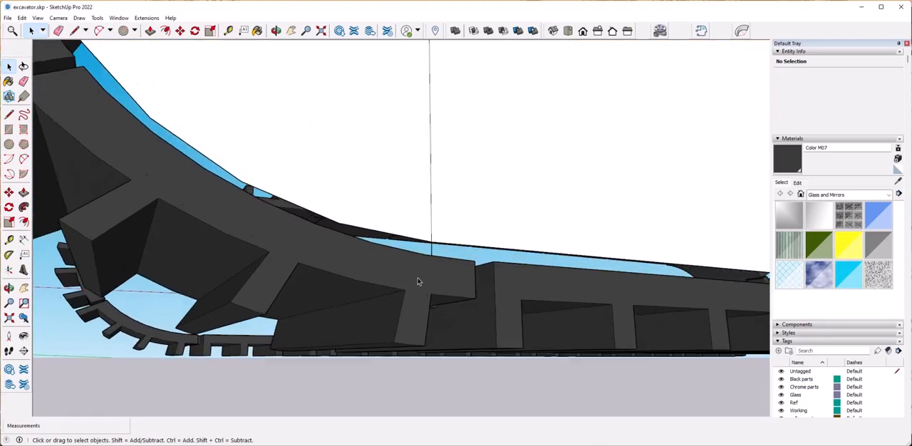
Draw a line joining the upper ends of the two arcs and delete the excess strip above it.
middle_drag(430, 292, 282, 203)
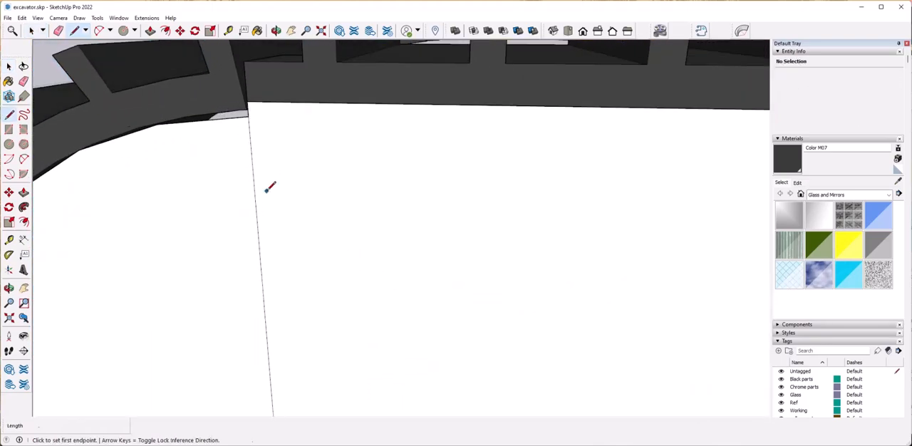
middle_drag(349, 155, 476, 223)
scroll(477, 223, up, 1)
scroll(497, 225, up, 4)
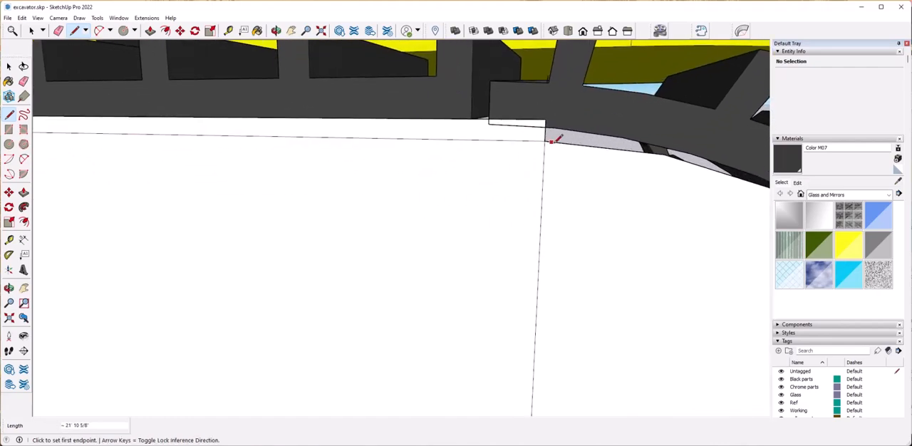
key(Delete)
middle_drag(485, 132, 343, 183)
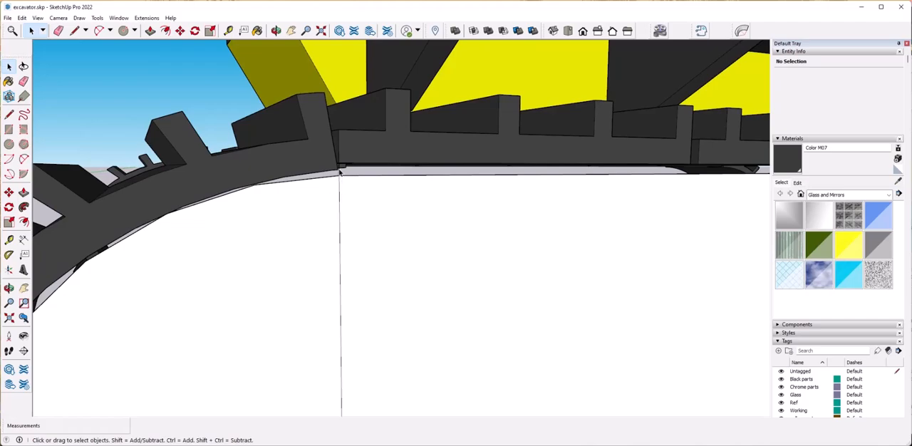
key(Delete)
Turn on the X-ray face style to see through the track and body.
scroll(330, 286, down, 8)
scroll(263, 307, up, 3)
click(223, 305)
middle_drag(350, 320, 90, 155)
scroll(297, 347, up, 2)
click(38, 17)
mouse_move(64, 158)
click(135, 163)
Try to extrude the front half-round face across the track's width with Push/Pull.
middle_drag(456, 306, 248, 298)
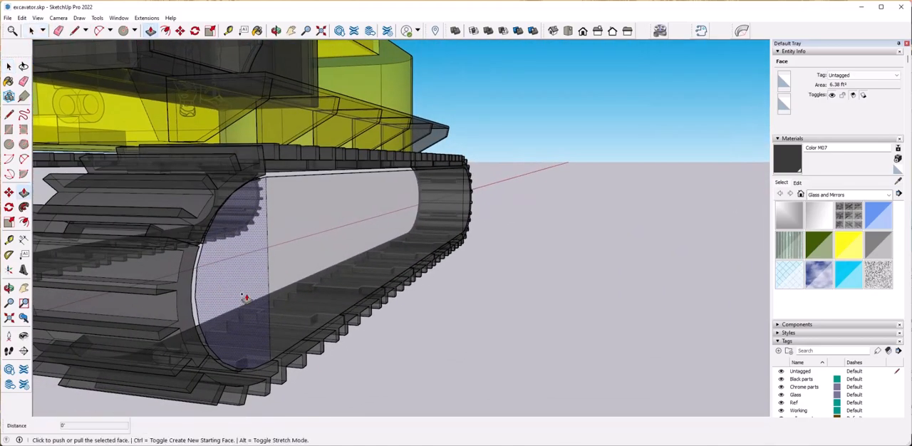
double_click(243, 296)
key(ctrl+z)
click(230, 286)
middle_drag(174, 292, 274, 298)
click(272, 296)
middle_drag(484, 304, 349, 308)
key(space)
click(480, 279)
middle_drag(480, 279, 341, 322)
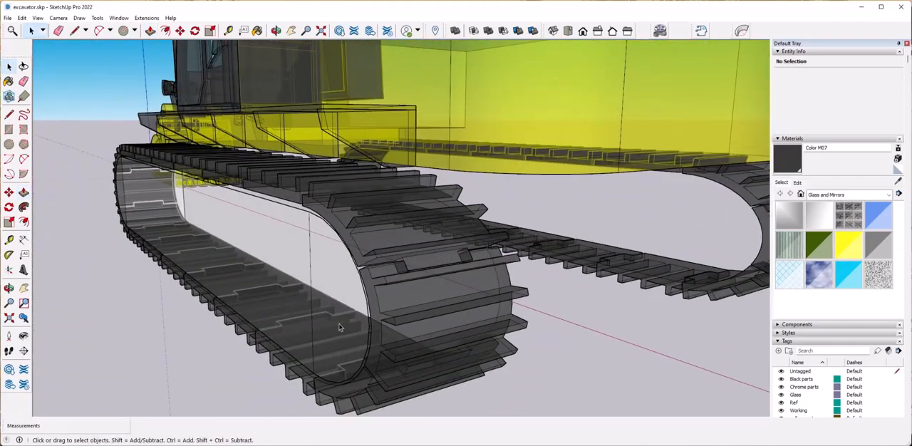
Extrude the rear half-round face through the track toward its inner side.
click(335, 325)
key(p)
click(327, 322)
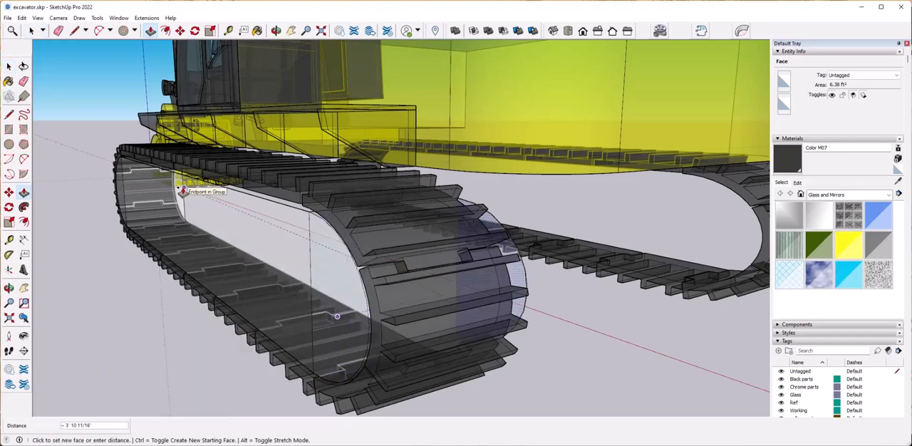
click(492, 276)
Push the long middle face of the panel inward from the track's outer side.
key(space)
click(490, 278)
key(p)
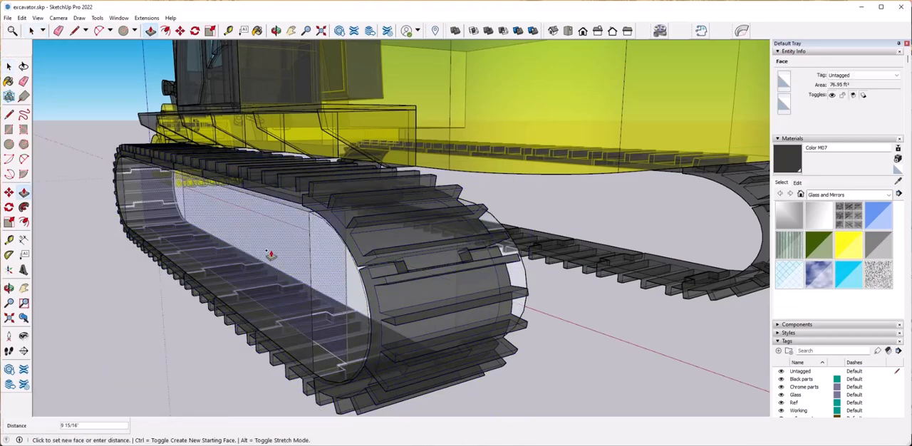
middle_drag(253, 250, 200, 266)
scroll(200, 266, up, 3)
scroll(200, 266, down, 2)
click(277, 271)
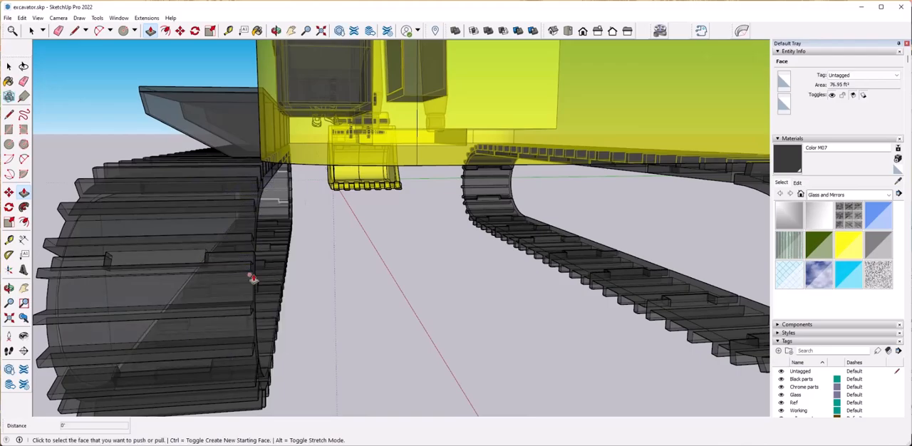
Extrude the half-round end faces toward the track's inner side, the rear one about 2' 10 7/8".
middle_drag(279, 274, 102, 300)
scroll(102, 300, up, 3)
click(84, 275)
scroll(363, 228, down, 1)
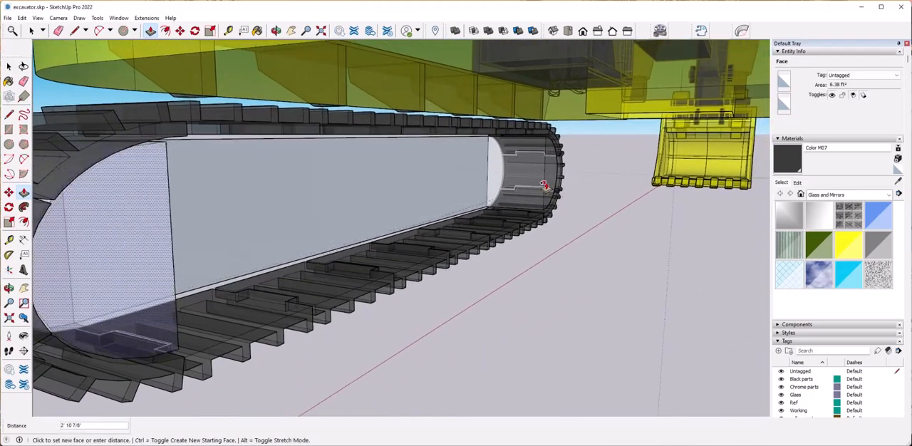
click(545, 186)
middle_drag(484, 284, 514, 284)
middle_drag(282, 279, 188, 322)
scroll(312, 309, up, 3)
scroll(134, 323, up, 2)
click(203, 324)
scroll(203, 324, down, 5)
middle_drag(399, 327, 439, 212)
Adjust the recess of the long middle face between the two half-round ends with Push/Pull.
key(space)
middle_drag(432, 285, 520, 275)
scroll(338, 221, up, 2)
click(332, 247)
middle_drag(332, 249, 292, 243)
key(p)
click(289, 242)
click(298, 296)
key(space)
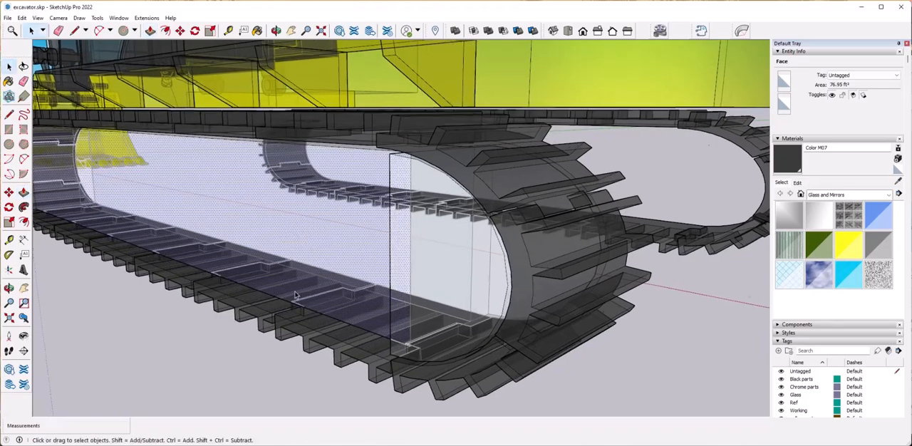
scroll(299, 298, down, 5)
middle_drag(299, 298, 427, 314)
click(473, 328)
Try to offset the long middle face's outline inward and prepare an arc at its front corner.
middle_drag(299, 250, 356, 232)
scroll(356, 228, up, 2)
click(24, 222)
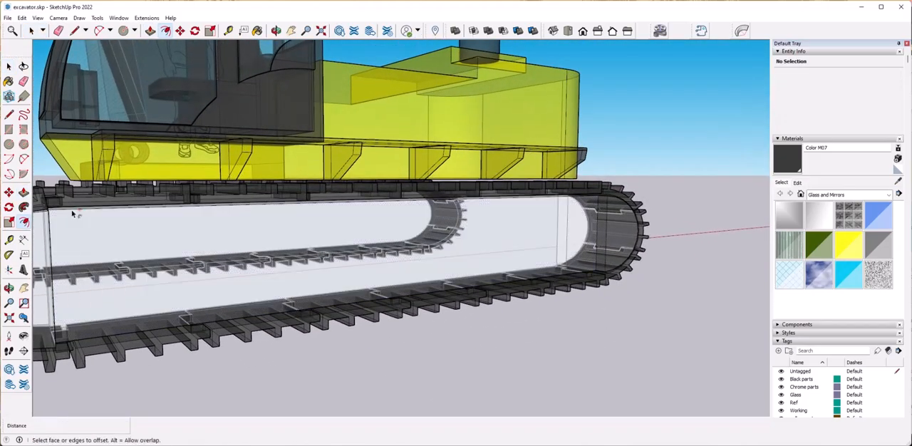
click(69, 210)
click(72, 227)
scroll(311, 244, up, 2)
middle_drag(312, 244, 206, 263)
click(24, 160)
middle_drag(186, 235, 223, 241)
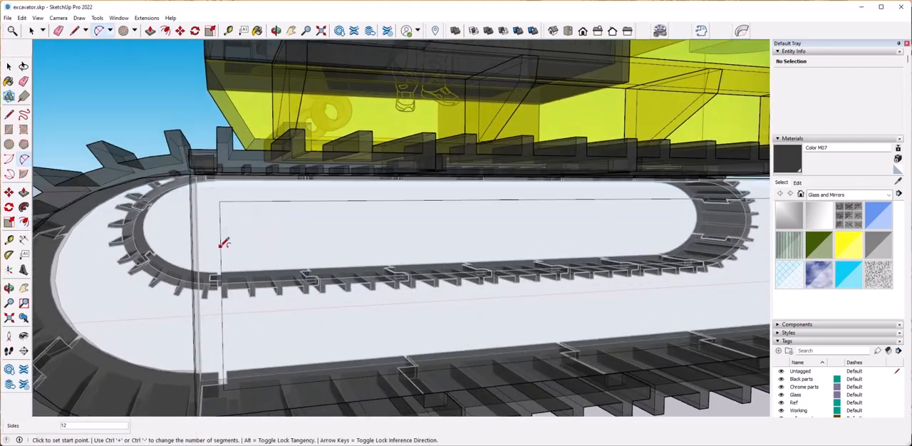
middle_drag(382, 198, 363, 224)
Switch the face style to Wireframe.
click(38, 18)
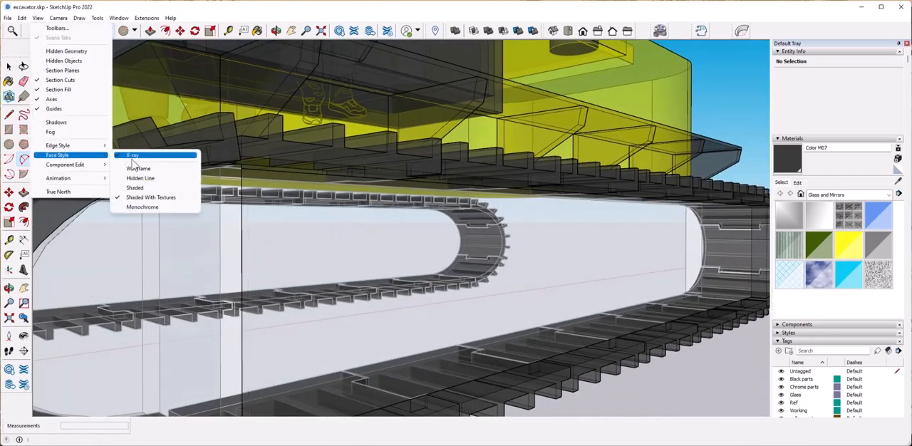
click(138, 168)
click(38, 18)
mouse_move(83, 161)
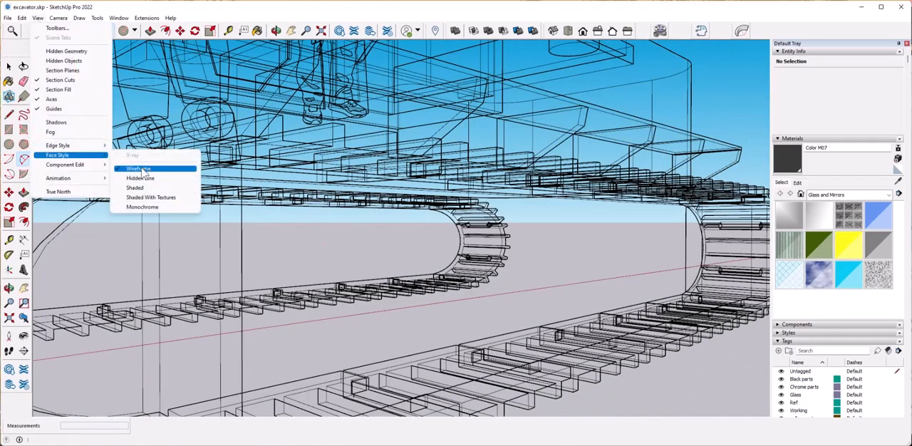
click(142, 169)
click(35, 27)
Restore the Shaded With Textures face style and turn off X-ray.
click(37, 19)
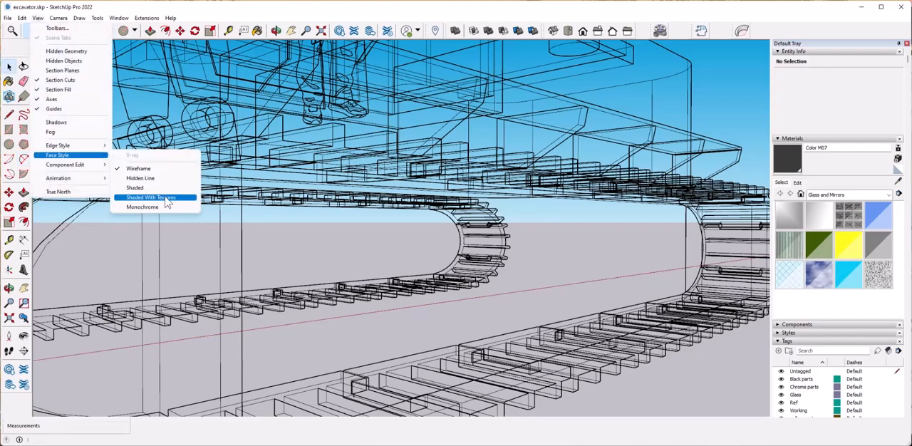
click(169, 198)
click(38, 18)
click(132, 155)
Offset the outline of the long middle face inward by about 7 1/2".
scroll(267, 257, down, 5)
scroll(268, 256, up, 5)
scroll(368, 259, up, 3)
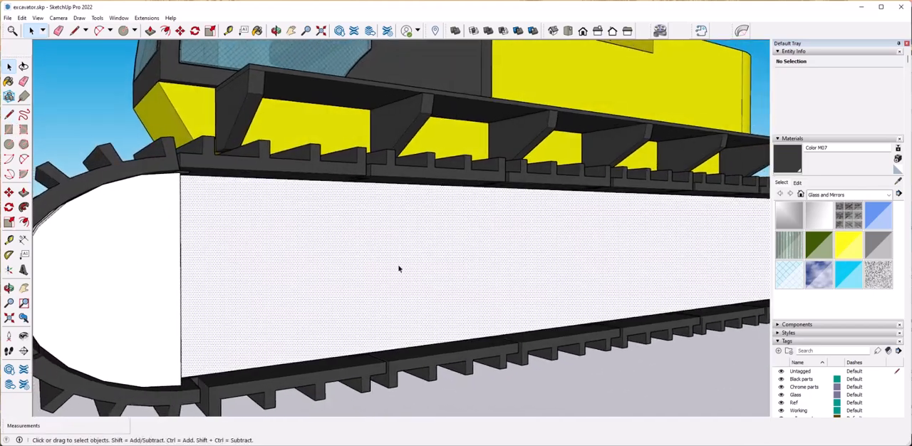
scroll(368, 259, up, 1)
key(f)
click(207, 184)
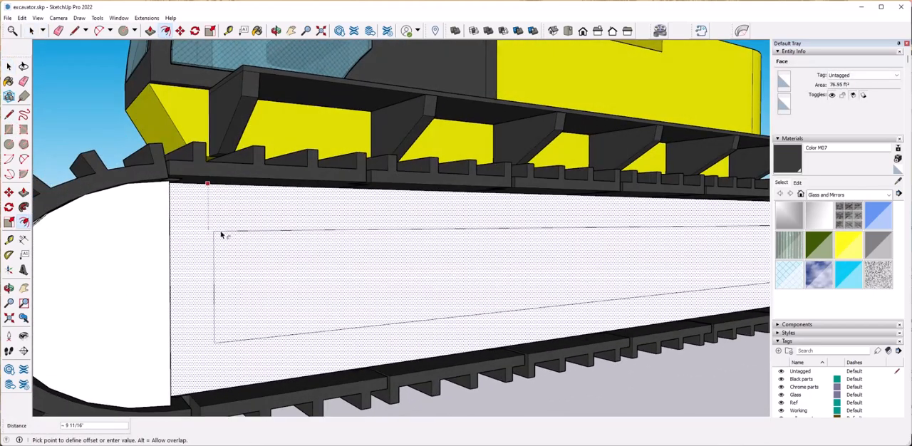
click(218, 223)
Try to round the two front corners of the inset outline with arcs tangent to its edges.
middle_drag(219, 223, 77, 176)
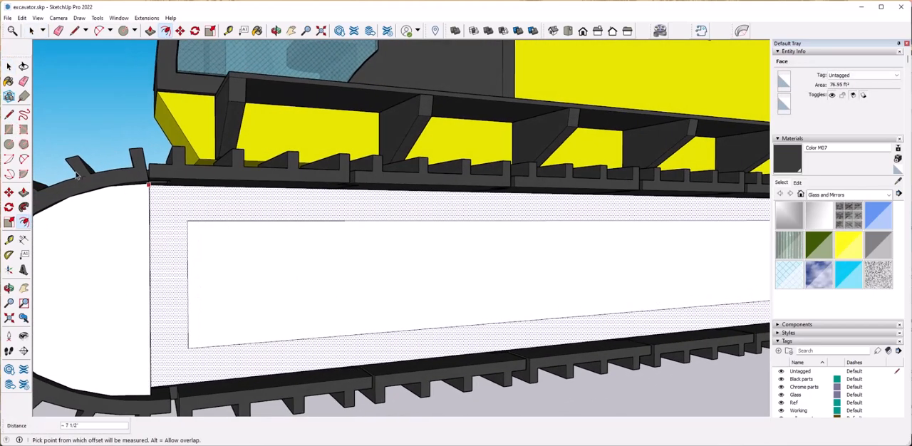
click(24, 158)
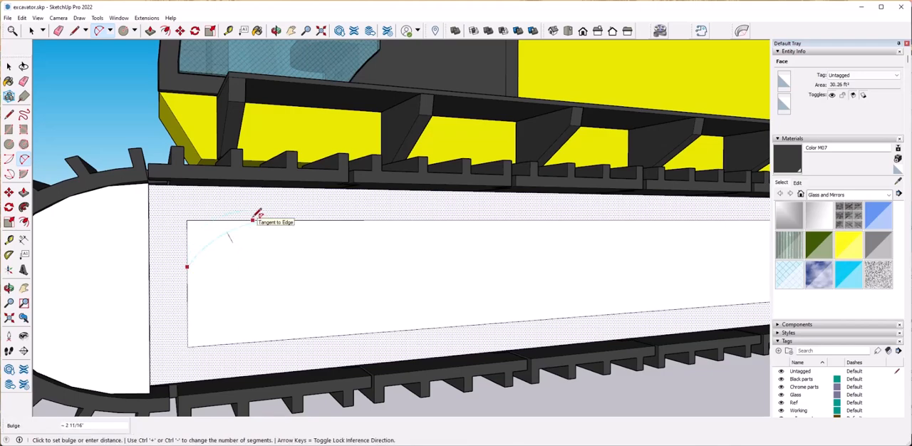
key(space)
click(202, 233)
middle_drag(201, 237, 197, 283)
scroll(197, 283, up, 2)
key(a)
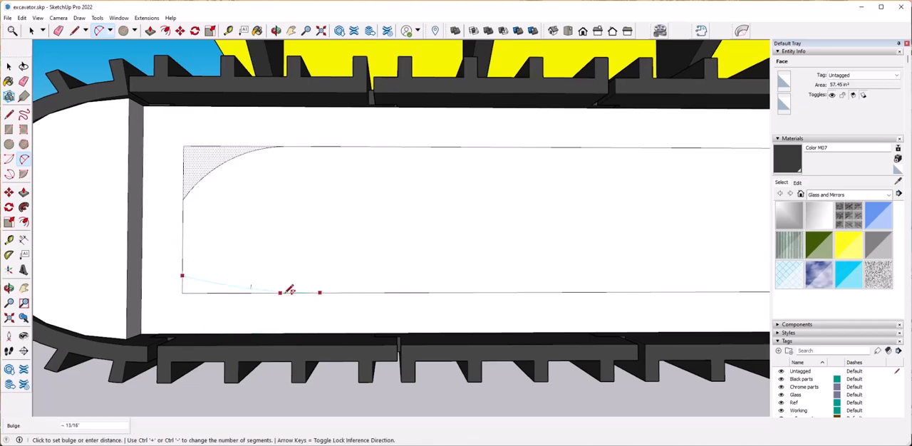
key(space)
click(199, 288)
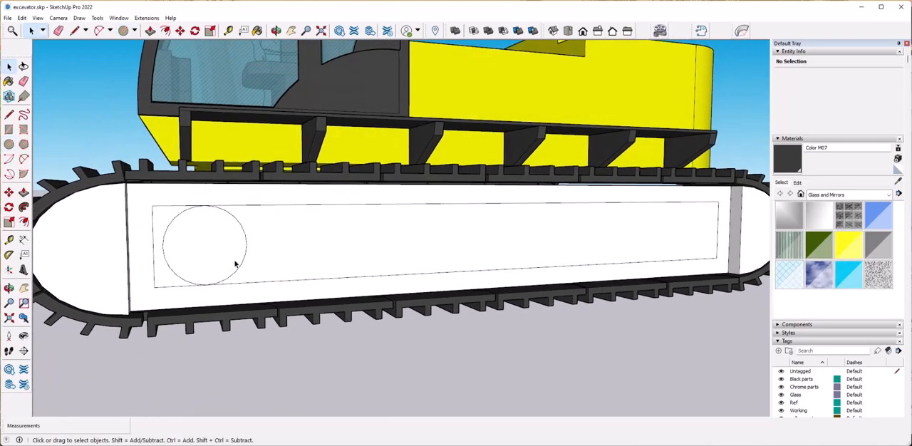
Try copying the front circle to the rear end of the inset outline, and delete the copy.
click(234, 251)
key(m)
key(ctrl)
click(219, 245)
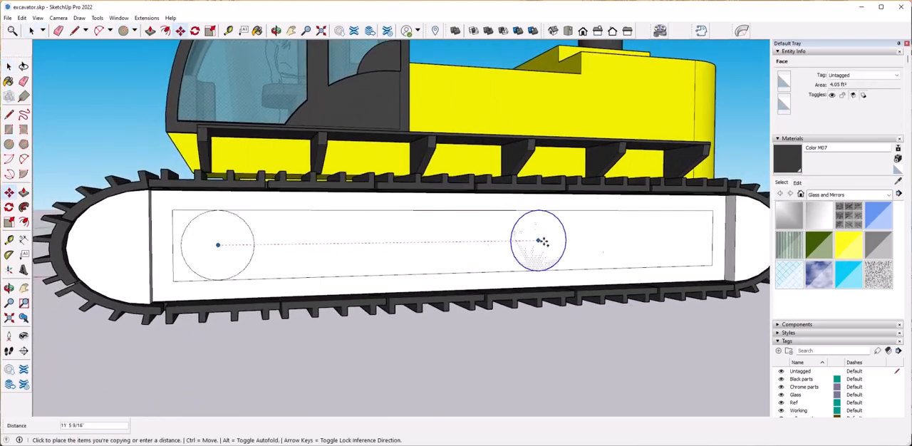
click(686, 237)
key(space)
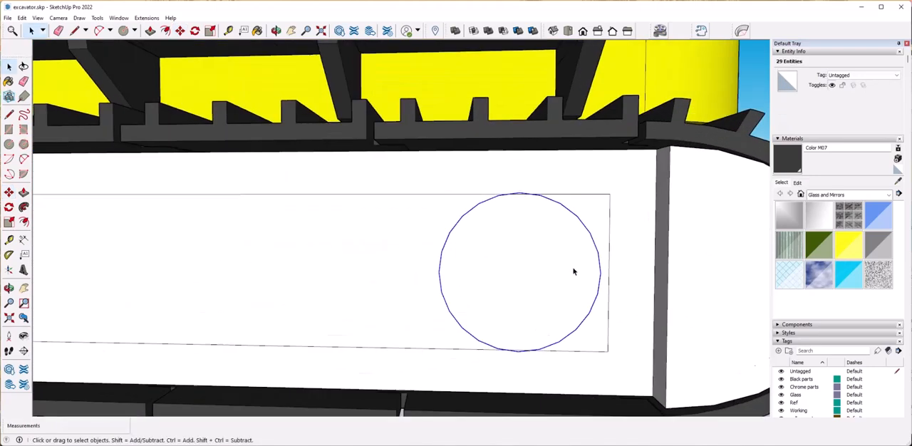
key(Delete)
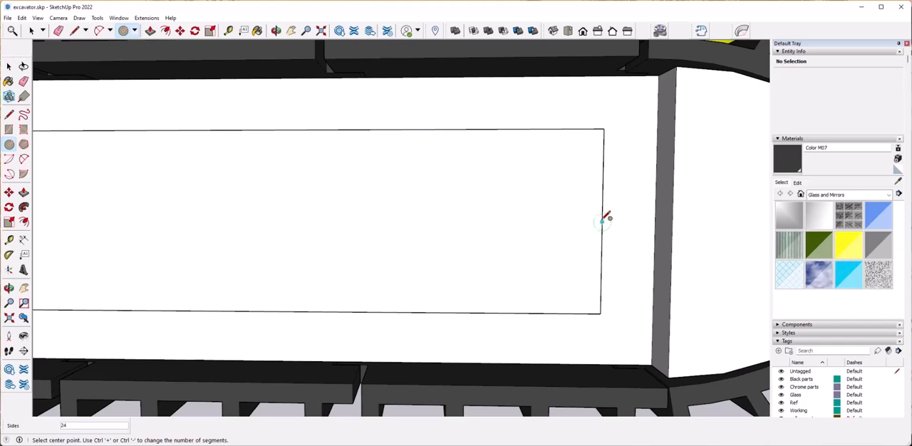
Draw a rear circle about a vertical line spanning the inset outline's long edges, and erase the leftover outline ends.
key(l)
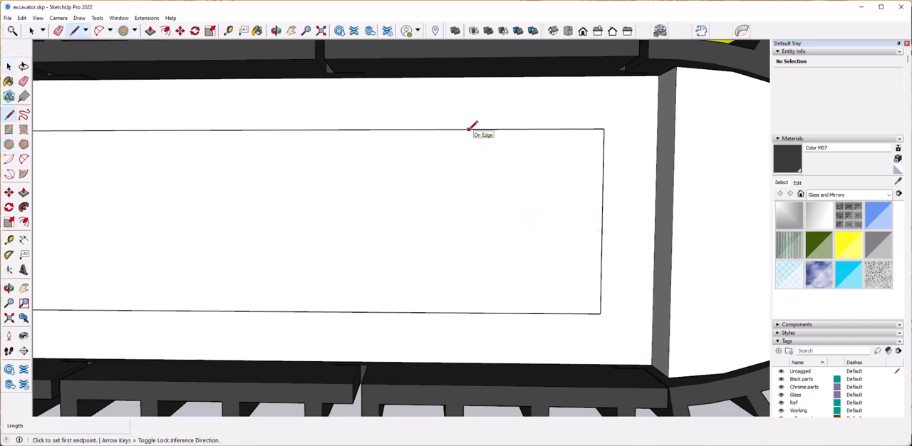
click(469, 305)
key(space)
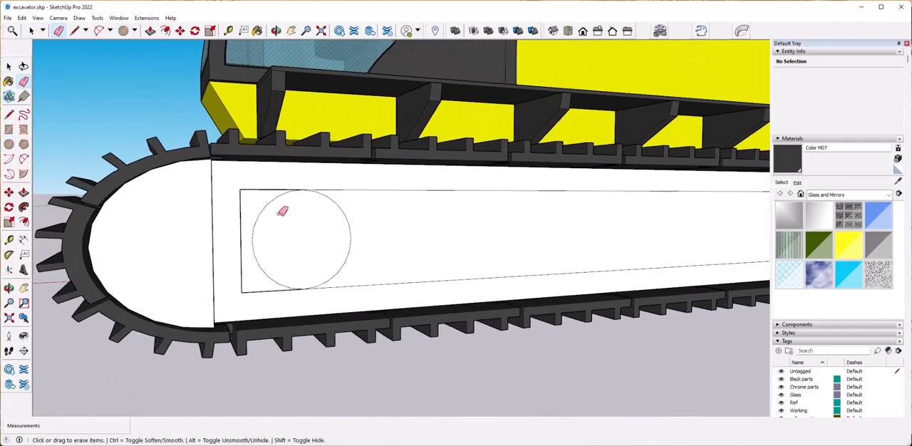
click(280, 190)
click(283, 290)
Try recessing the face between the two circles by about 5 7/8".
scroll(283, 290, down, 3)
scroll(399, 285, up, 2)
key(space)
click(423, 255)
mouse_move(424, 255)
middle_down()
mouse_move(434, 267)
mouse_move(403, 268)
middle_up()
key(p)
click(403, 268)
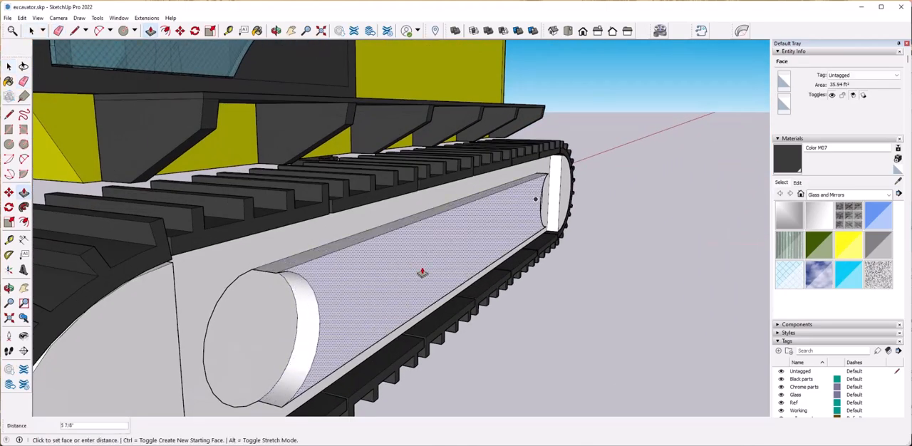
click(457, 276)
Try scaling the recessed face shorter lengthwise about its centre and pushing it deeper.
middle_drag(457, 275, 438, 296)
key(s)
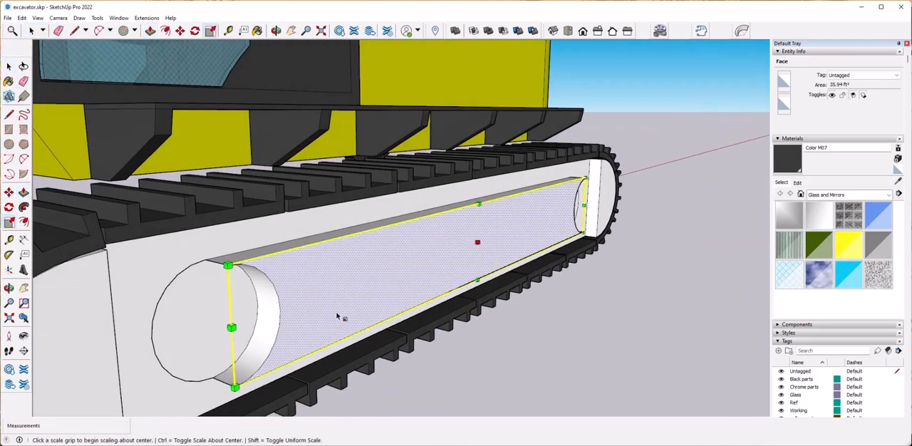
key(space)
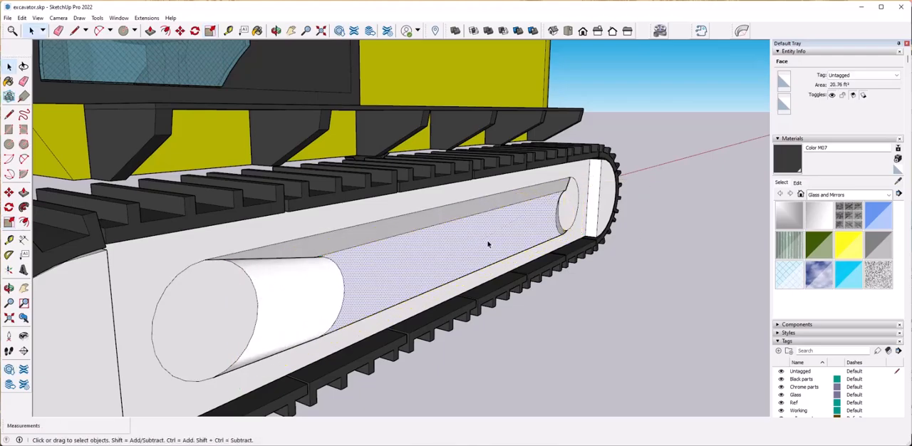
click(497, 248)
middle_drag(498, 249, 193, 287)
key(space)
middle_drag(613, 247, 476, 245)
Try to Push/Pull the rear circular face by 11 5/8".
click(497, 254)
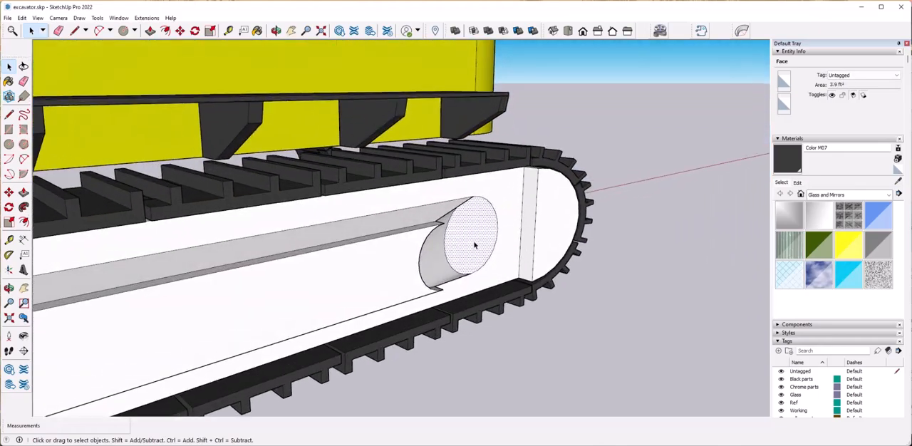
click(420, 282)
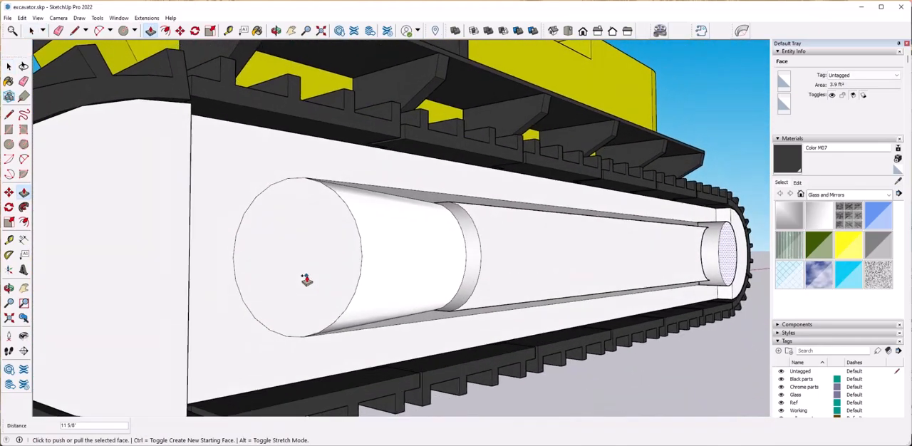
middle_drag(306, 276, 596, 264)
Undo the rear circle's Push/Pull, the face scaling and the recess between the circles.
key(ctrl+z)
key(ctrl+z)
key(ctrl+z)
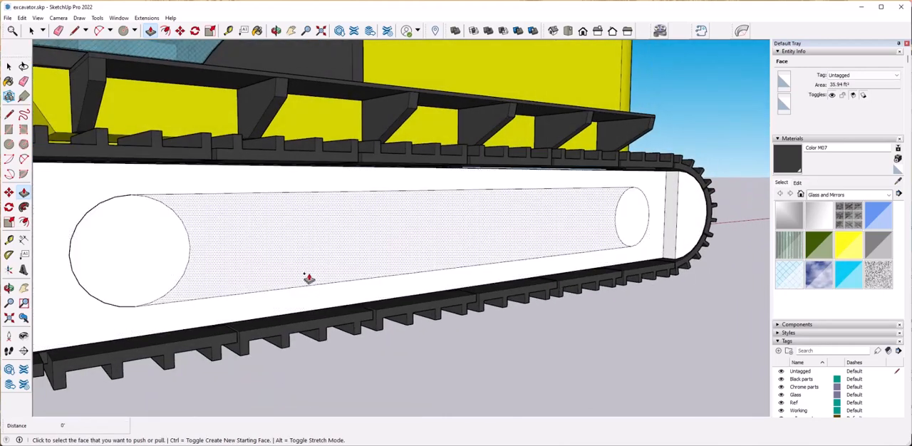
Draw vertical lines between the long edges just inside the front and rear circles, and erase the stray stubs.
key(l)
middle_drag(195, 191, 199, 184)
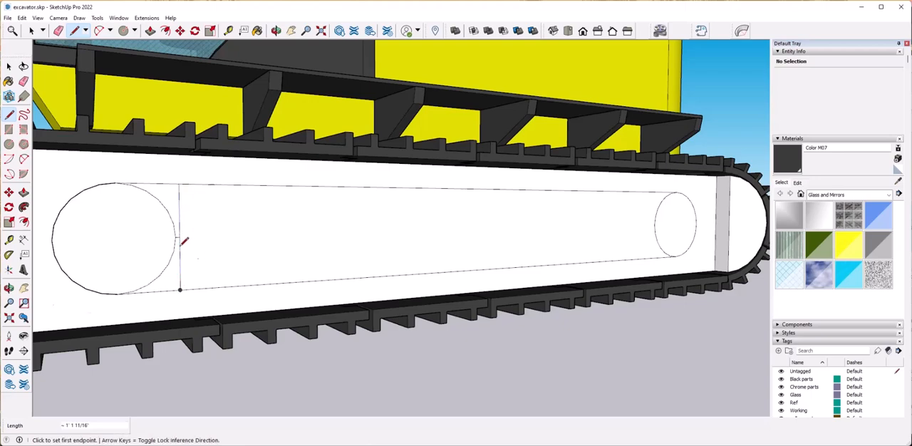
scroll(198, 260, up, 5)
scroll(190, 221, down, 5)
key(l)
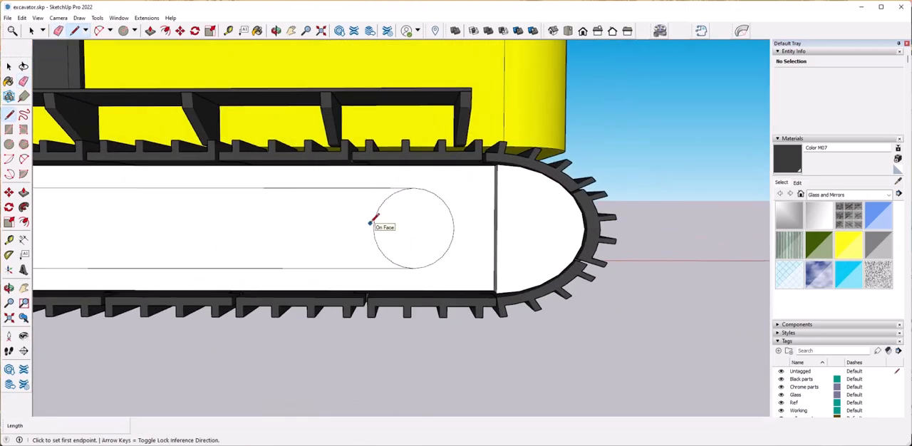
scroll(369, 226, up, 3)
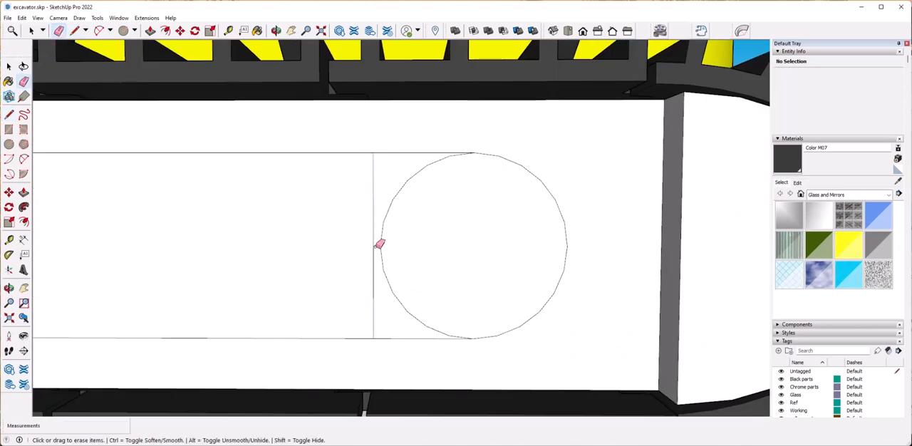
scroll(437, 291, down, 4)
Offset the outline of the middle face between the circles inward by about 2 1/2".
click(289, 250)
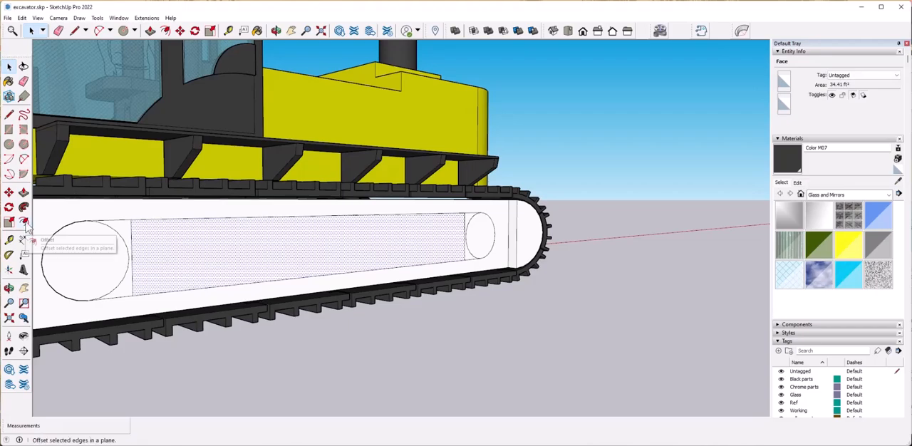
scroll(141, 228, up, 3)
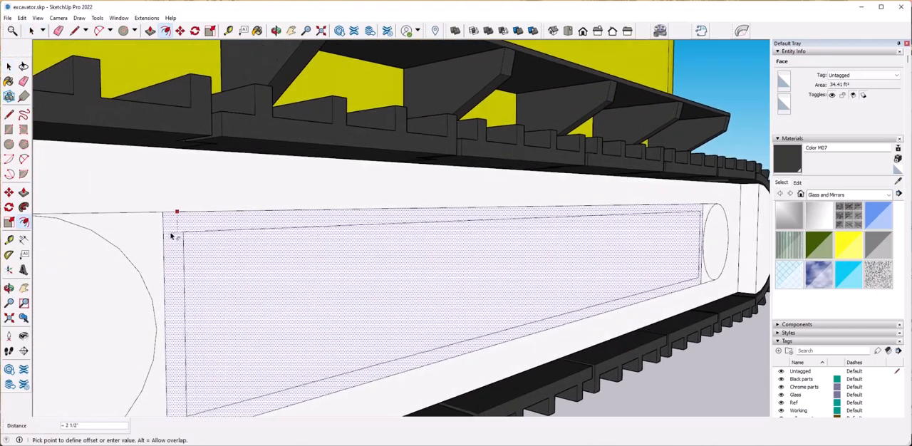
click(183, 230)
Round the four corners of the middle face's inner outline with tangent arcs.
middle_drag(183, 230, 250, 285)
key(a)
scroll(260, 335, up, 3)
click(247, 329)
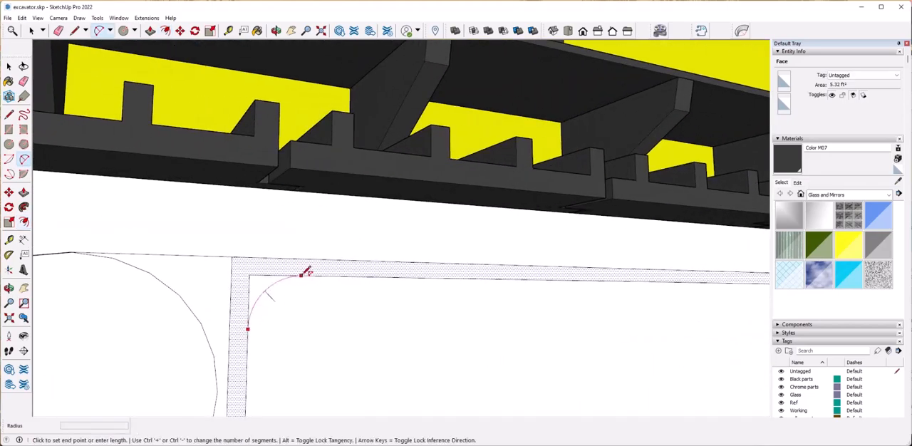
double_click(301, 275)
middle_drag(301, 275, 267, 346)
double_click(265, 347)
middle_drag(364, 349, 398, 310)
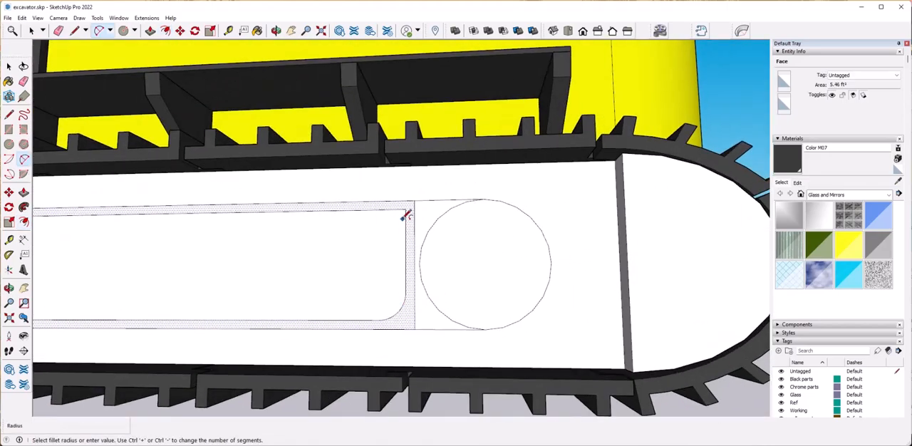
double_click(403, 220)
Pull the middle panel's border out from the track frame and the rounded inner face slightly beyond the border.
scroll(404, 275, down, 5)
middle_drag(213, 264, 332, 275)
key(space)
click(310, 258)
scroll(259, 267, up, 4)
key(p)
key(space)
click(327, 279)
key(p)
click(328, 280)
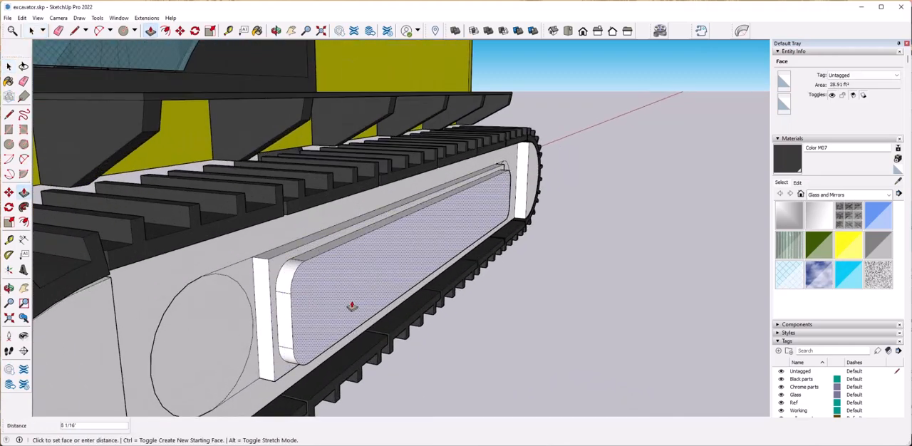
click(354, 368)
Examine both end circles and the junction of the front circle with its leftover tangent edges.
key(space)
middle_drag(497, 291, 293, 255)
click(291, 265)
middle_drag(364, 302, 235, 275)
click(590, 248)
middle_drag(428, 262, 542, 274)
scroll(272, 293, up, 6)
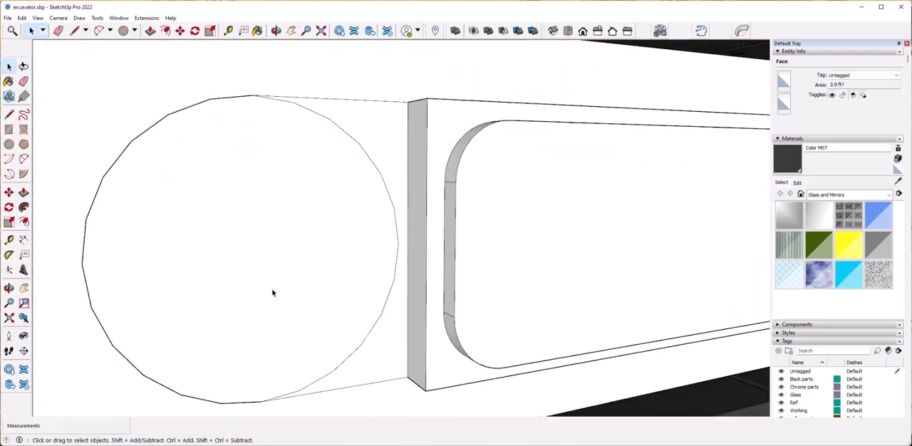
click(272, 293)
scroll(273, 292, down, 6)
scroll(269, 285, up, 10)
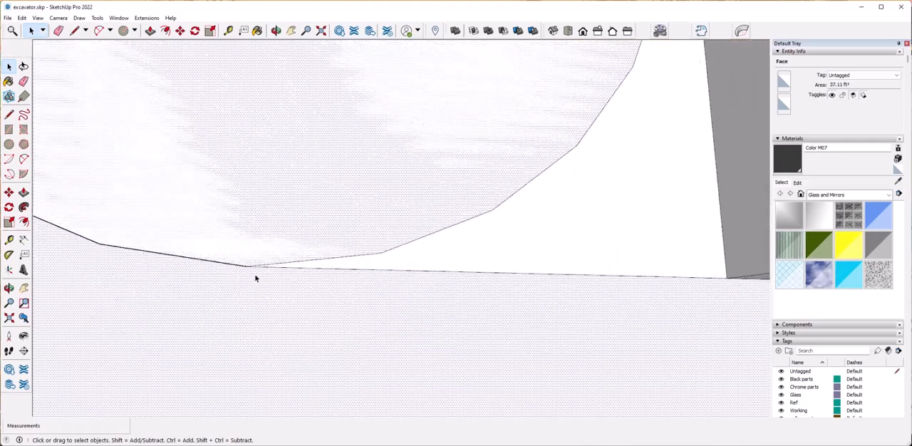
scroll(308, 316, down, 7)
middle_drag(328, 333, 352, 341)
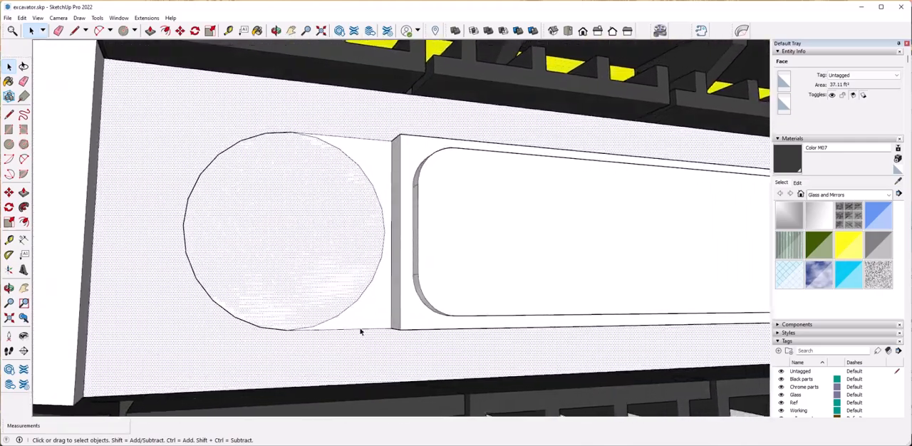
Delete the two leftover tangent edges between the front circle and the raised panel.
click(360, 329)
key(Delete)
click(303, 281)
click(378, 141)
key(Delete)
Redraw the front circle over its existing outline with a radius of about 1' 1 11/16", and select its face.
click(311, 213)
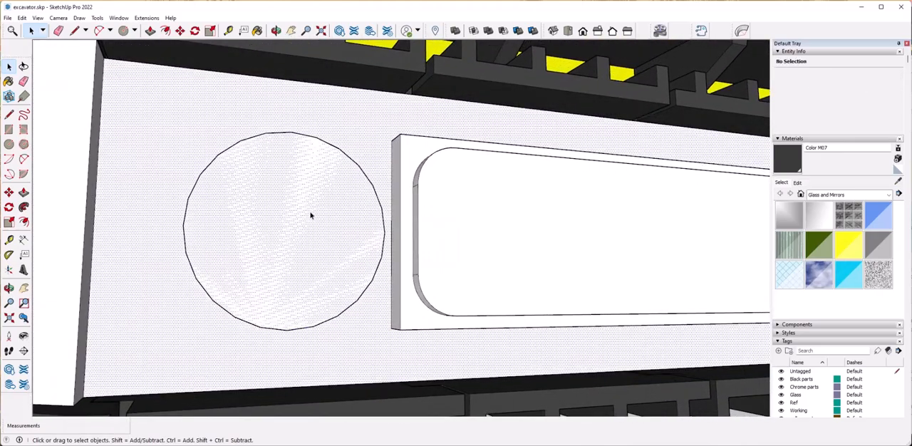
click(8, 145)
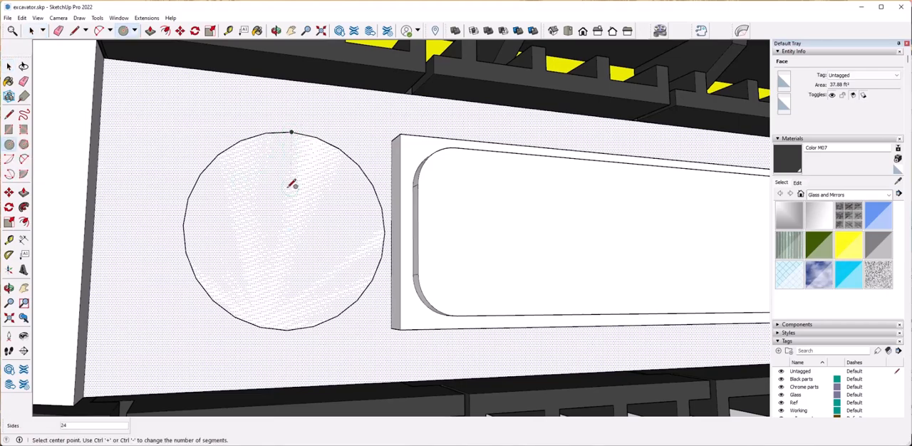
click(358, 301)
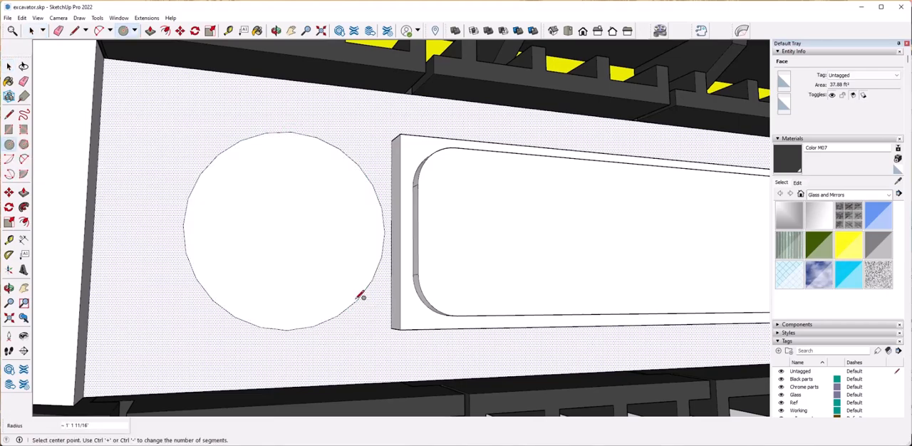
key(space)
click(353, 264)
Erase the leftover tangent edges between the raised panel and the rear circle.
scroll(356, 260, down, 9)
middle_drag(367, 232, 379, 206)
scroll(379, 205, up, 9)
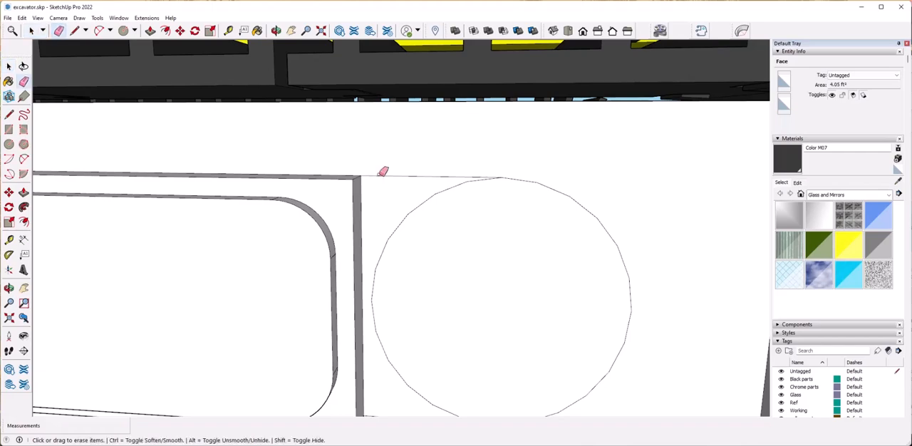
scroll(393, 313, down, 4)
Pull the front circle out by about 5 13/16" and extrude the rear circle to match.
middle_drag(387, 333, 309, 316)
scroll(350, 333, up, 8)
key(space)
click(339, 341)
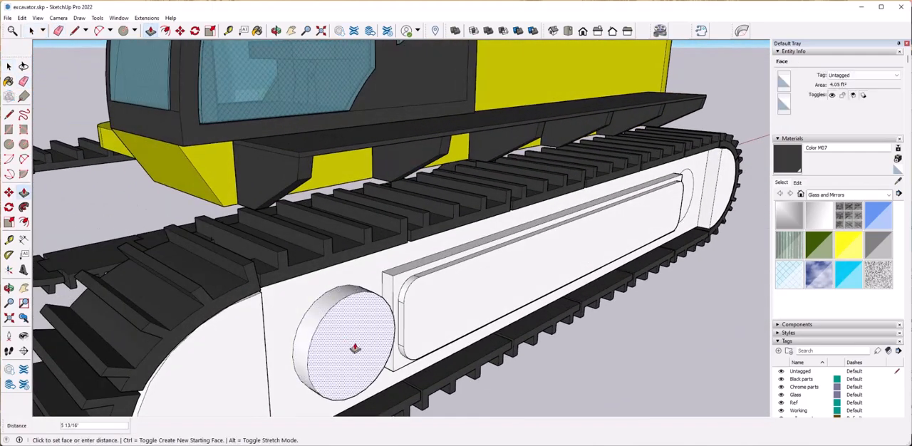
middle_drag(383, 328, 430, 335)
click(379, 302)
middle_drag(517, 291, 389, 285)
Scale the outer faces of the rear and front discs uniformly about their centres to about 0.71.
click(526, 320)
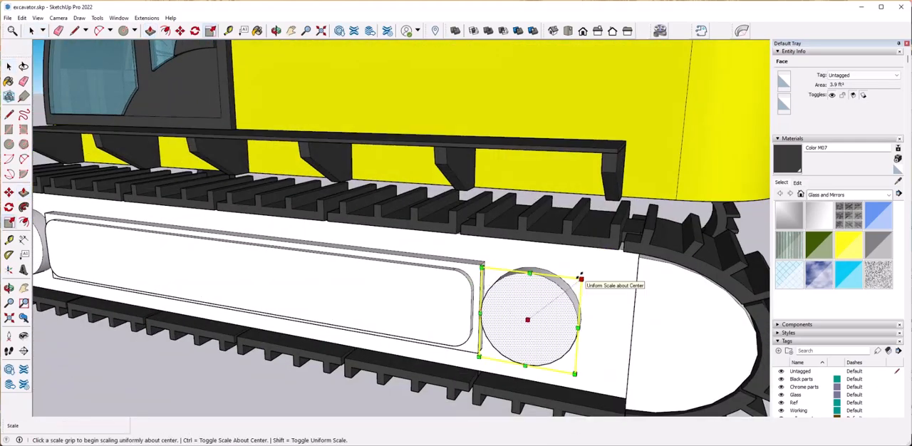
click(581, 277)
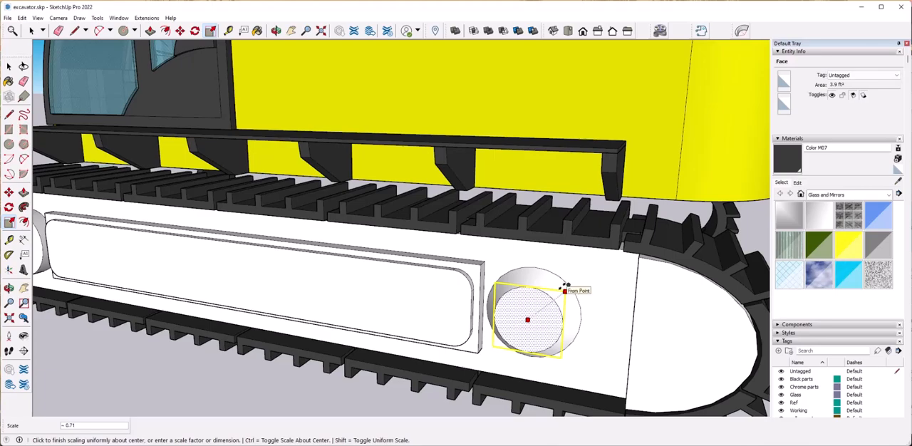
key(space)
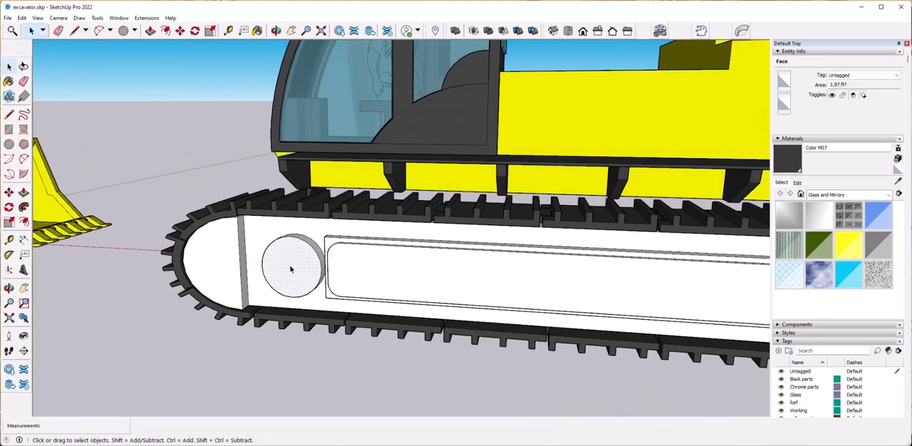
ctrl+click(320, 238)
key(Return)
key(space)
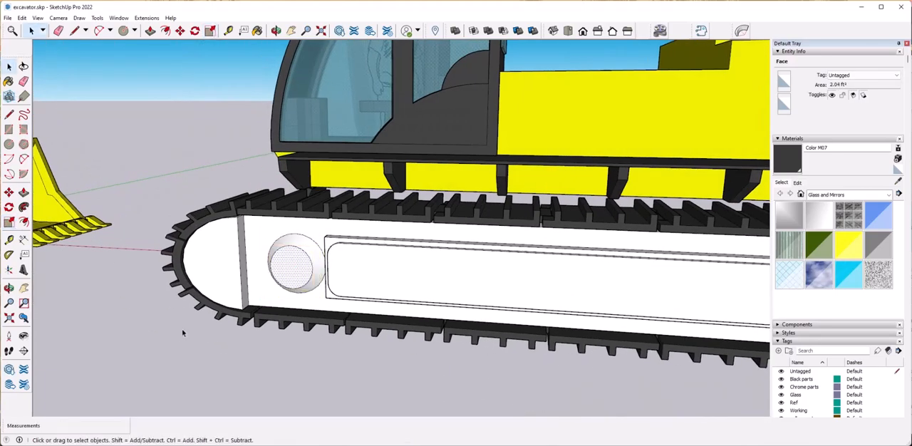
Round the outer corners of the raised track-frame panel at both ends with tangent fillet arcs.
scroll(452, 275, down, 5)
click(452, 276)
scroll(454, 278, up, 6)
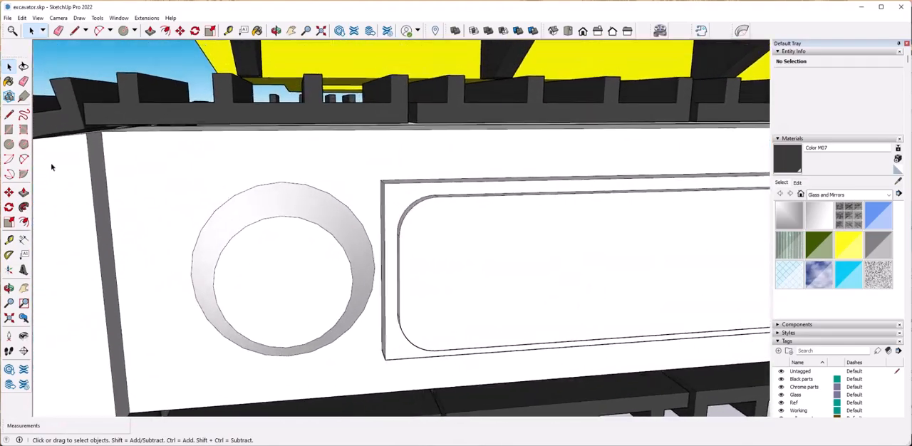
click(23, 159)
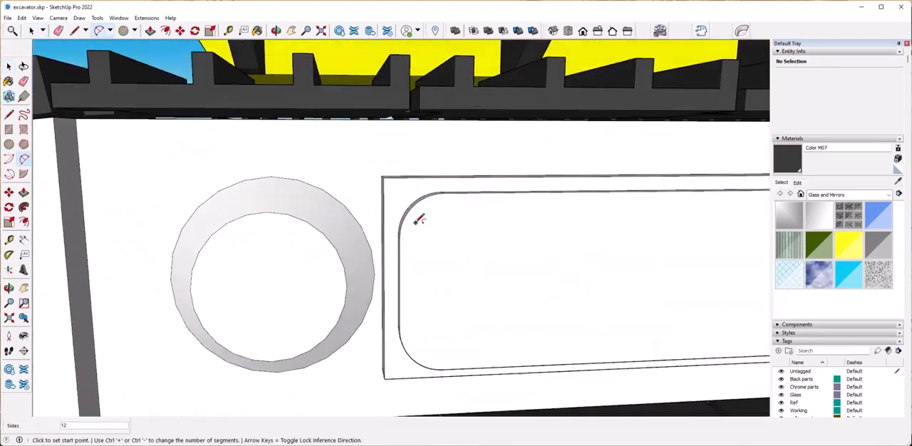
double_click(420, 178)
double_click(397, 347)
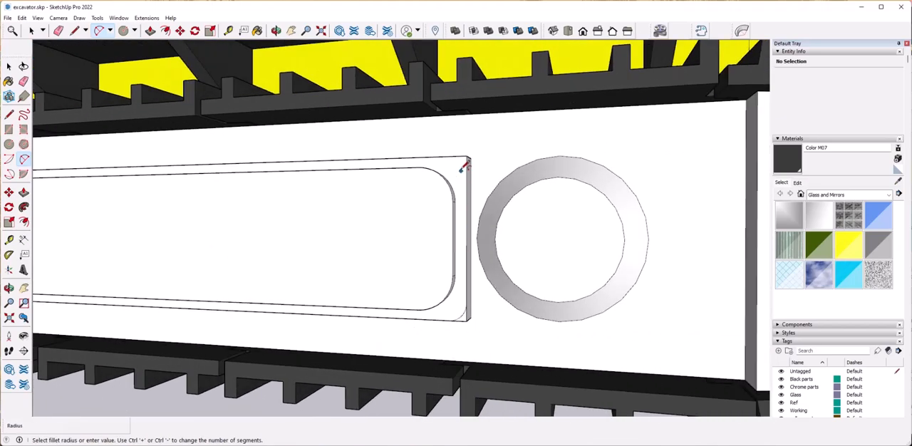
click(464, 164)
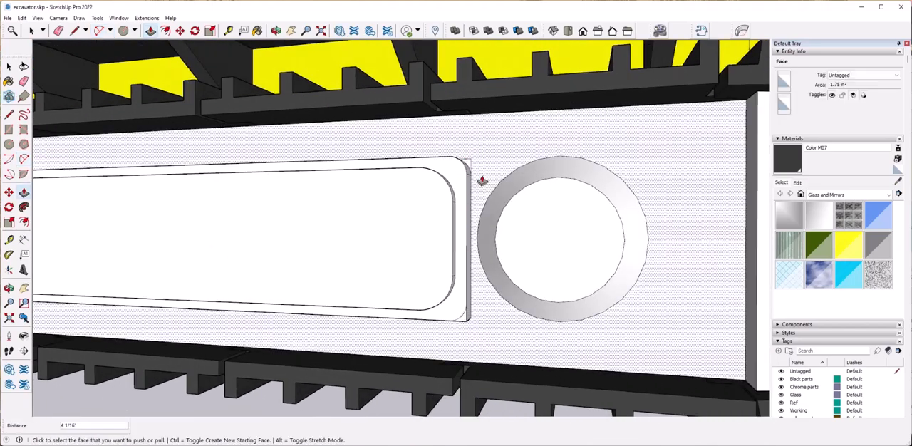
Push the cut-off corners at the panel's rear end back 4 1/16" and erase the leftover corner edges.
click(470, 324)
scroll(483, 346, up, 6)
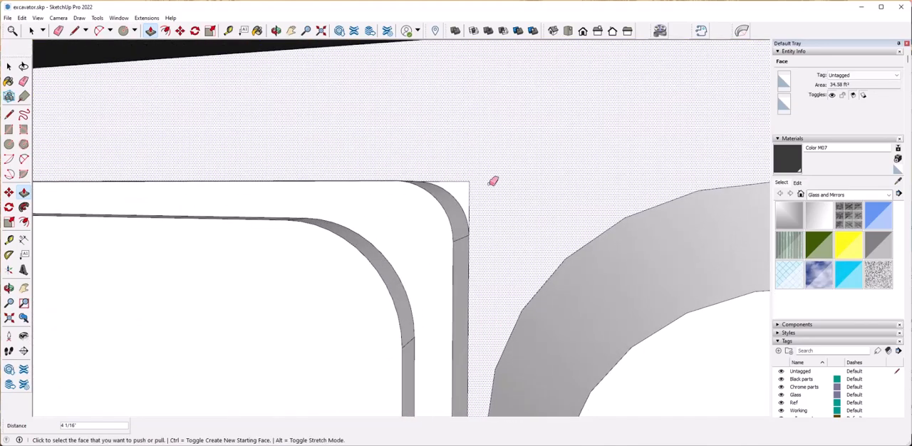
key(e)
scroll(478, 188, down, 5)
middle_drag(444, 330, 456, 303)
drag(459, 304, 473, 295)
scroll(472, 295, down, 5)
mouse_move(473, 295)
middle_down()
mouse_move(493, 303)
mouse_move(436, 328)
mouse_move(461, 335)
middle_up()
scroll(434, 331, up, 5)
Push the cut-off corners at the raised panel's front end back by 4".
key(p)
click(437, 348)
click(449, 73)
click(436, 74)
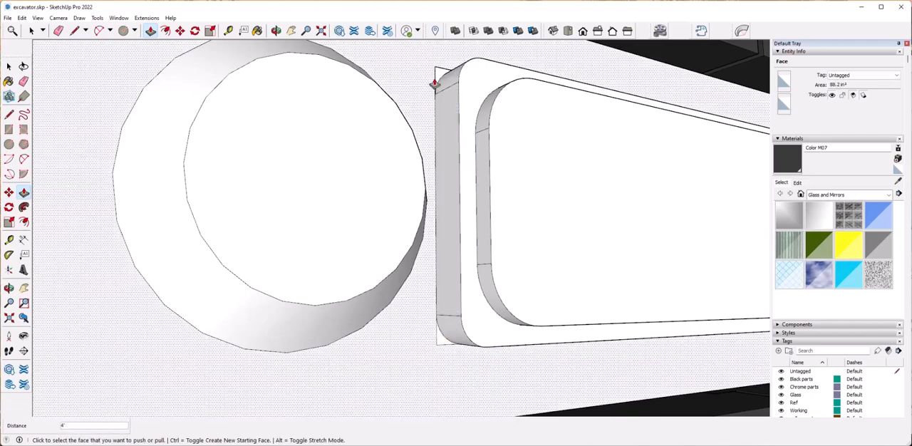
Delete the leftover edge beside the panel's front end and redraw the side edge between its rounded corners.
key(e)
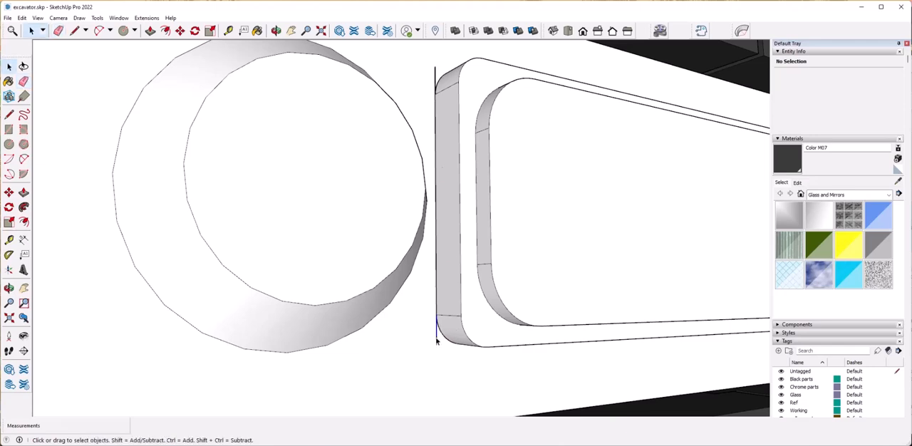
key(Delete)
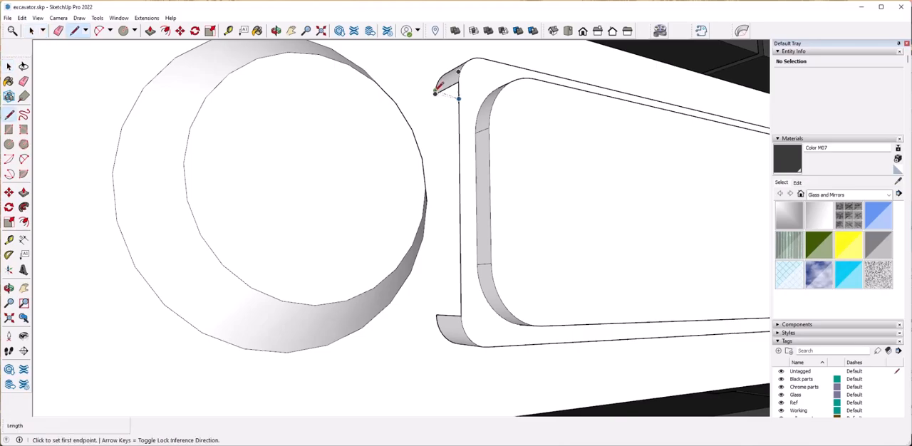
click(438, 314)
key(space)
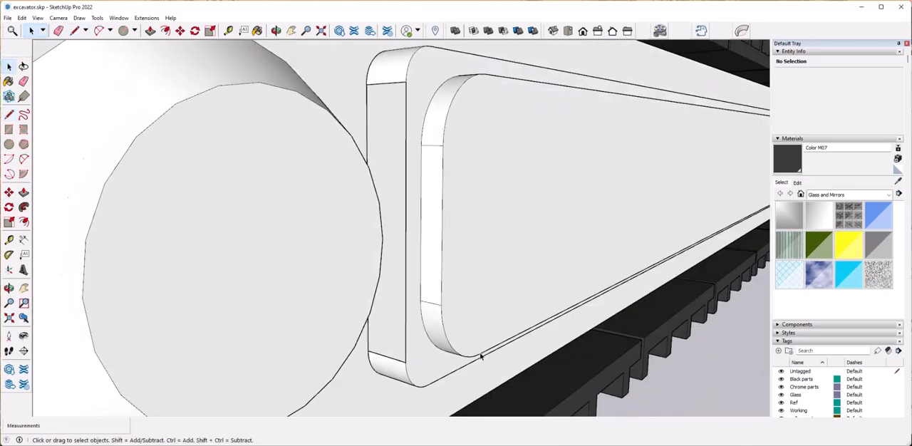
scroll(481, 357, down, 5)
scroll(477, 355, up, 8)
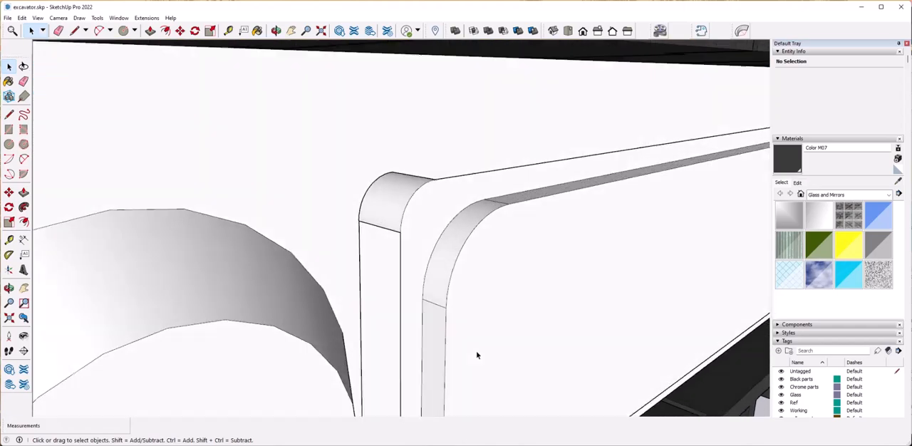
Redraw the missing edges along the raised panel's upper side and front end to rebuild its side faces.
middle_drag(478, 355, 472, 274)
scroll(375, 136, down, 4)
mouse_move(375, 136)
middle_down()
mouse_move(380, 98)
mouse_move(378, 124)
middle_up()
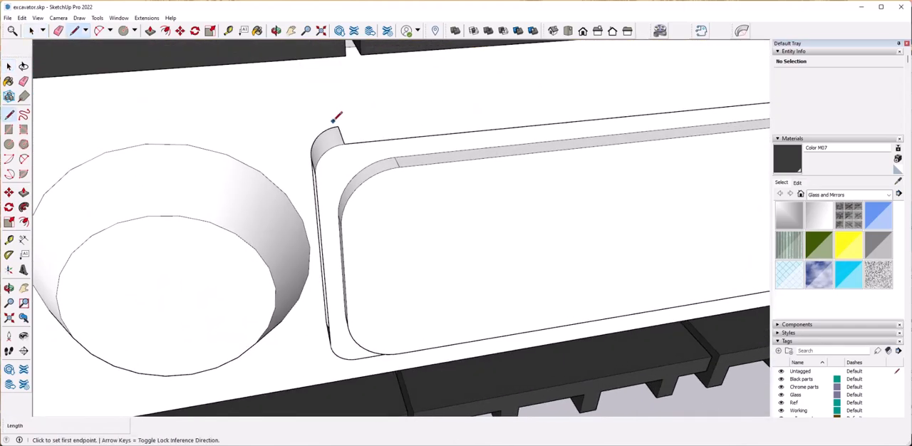
click(338, 127)
middle_drag(571, 117, 503, 128)
scroll(503, 129, down, 4)
click(587, 165)
middle_drag(584, 306, 495, 229)
scroll(494, 230, down, 4)
middle_drag(342, 238, 535, 126)
scroll(495, 214, up, 6)
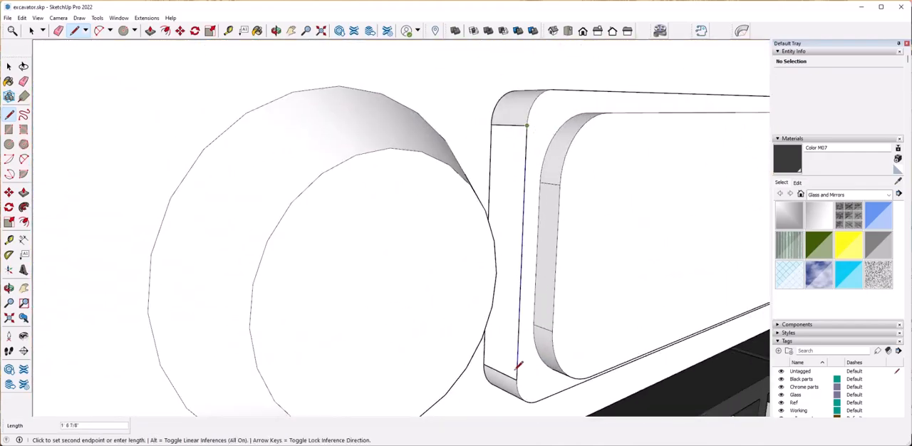
click(517, 380)
middle_drag(507, 135, 503, 170)
middle_drag(529, 202, 385, 163)
Draw a rectangle across the open front side of the panel and patch the small gaps at its corners with lines.
key(space)
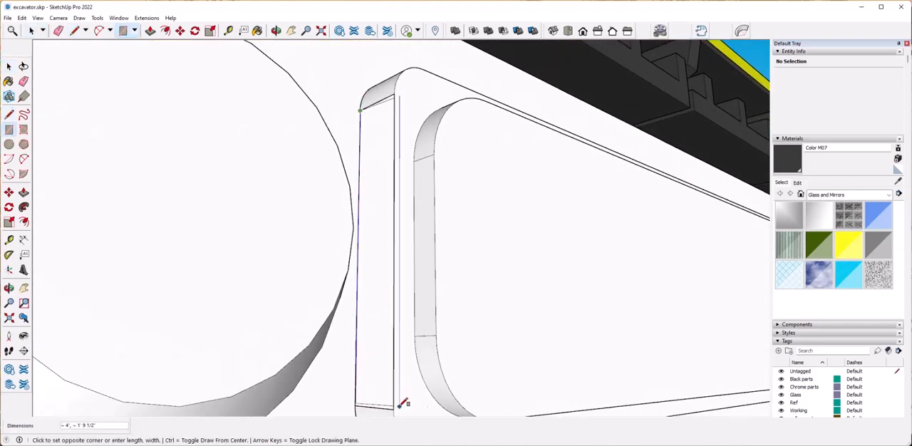
click(401, 405)
scroll(403, 335, up, 10)
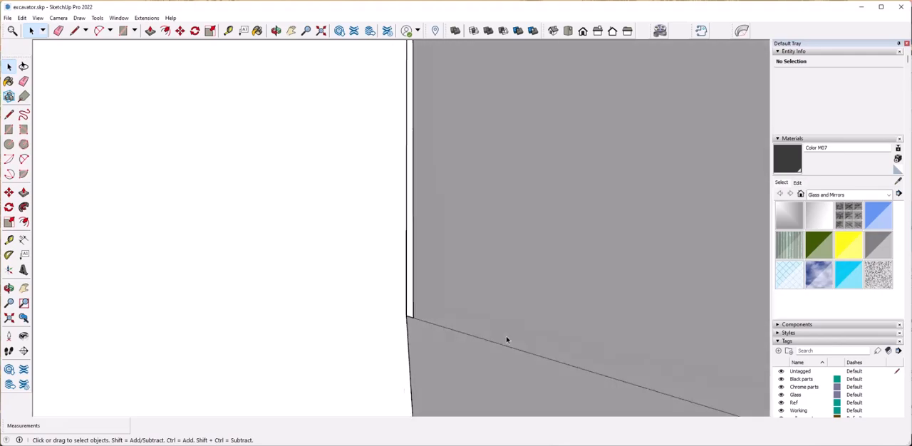
scroll(451, 319, up, 4)
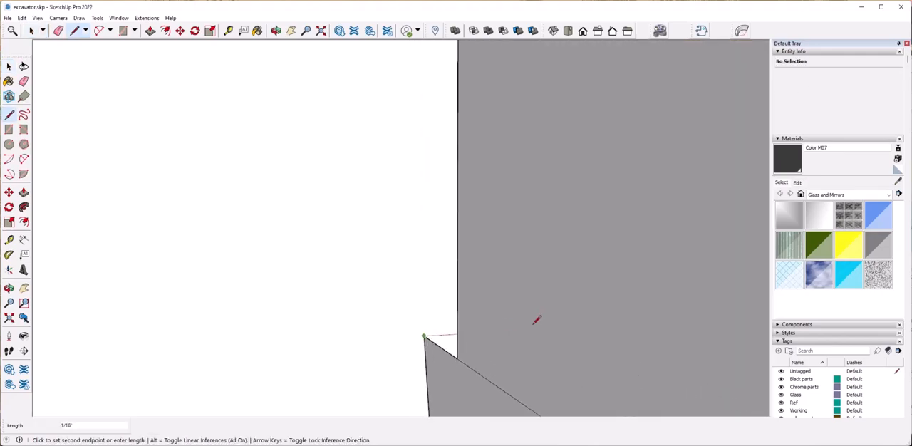
scroll(510, 325, down, 15)
scroll(385, 232, up, 8)
scroll(319, 129, up, 5)
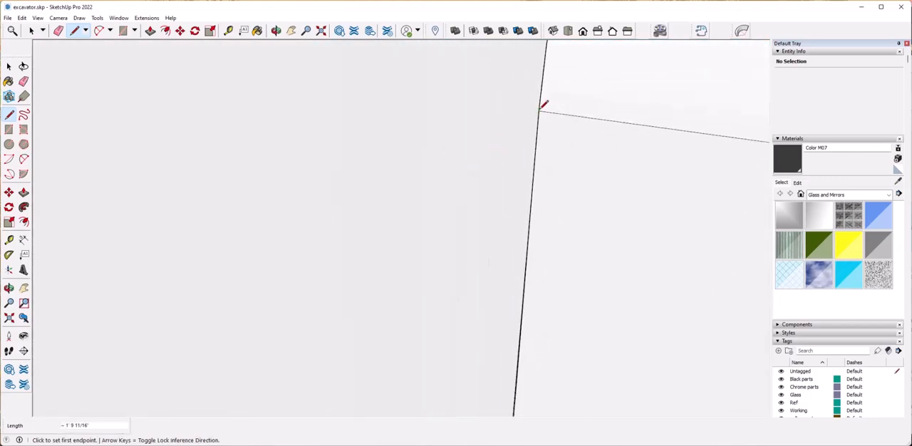
scroll(409, 256, down, 8)
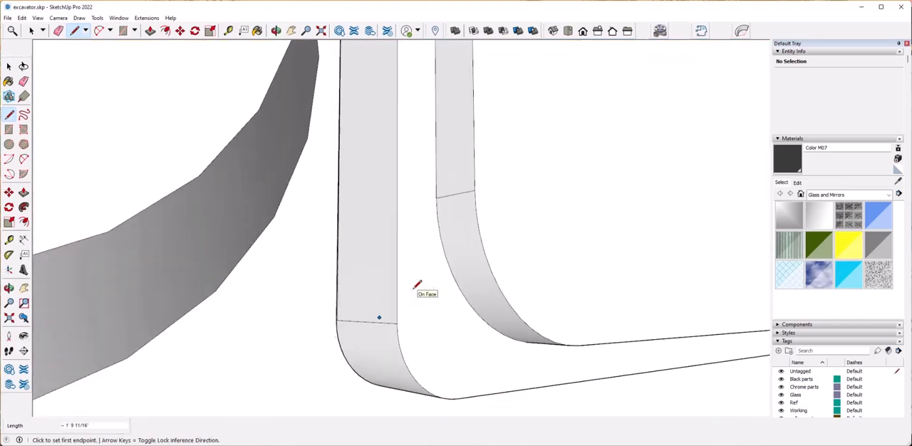
scroll(417, 286, up, 5)
scroll(384, 309, down, 10)
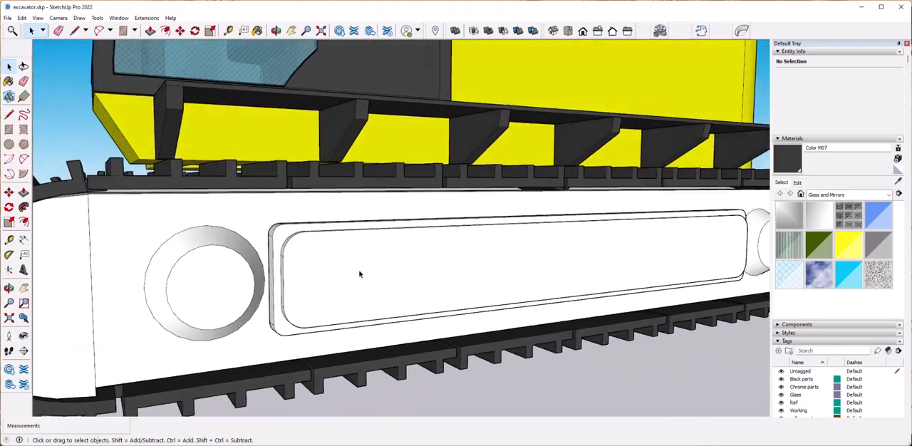
Offset the panel's front face inward by about 5 9/16" and push the resulting inner rectangle in as a recess.
click(358, 271)
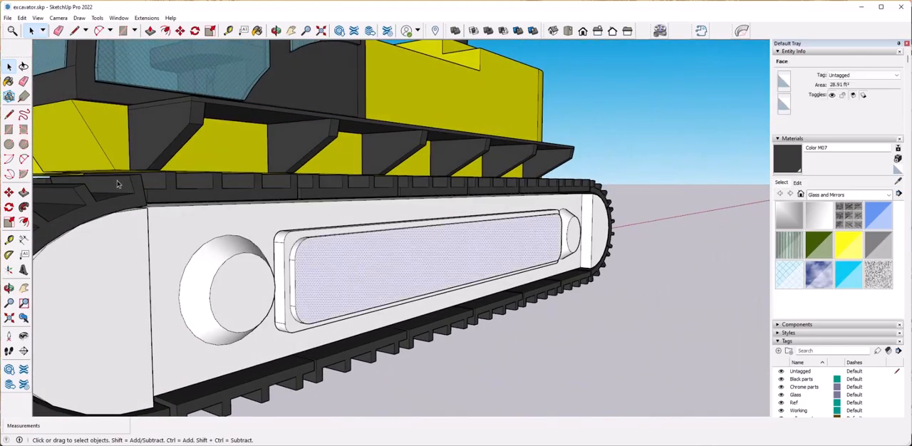
click(327, 261)
scroll(427, 271, up, 3)
key(space)
scroll(491, 264, down, 4)
scroll(352, 258, up, 4)
middle_drag(350, 261, 650, 329)
key(p)
scroll(513, 325, down, 5)
click(422, 322)
Move the vertical edge beside the rear boss towards the boss to widen the sloped strip.
scroll(422, 322, up, 2)
scroll(652, 330, up, 4)
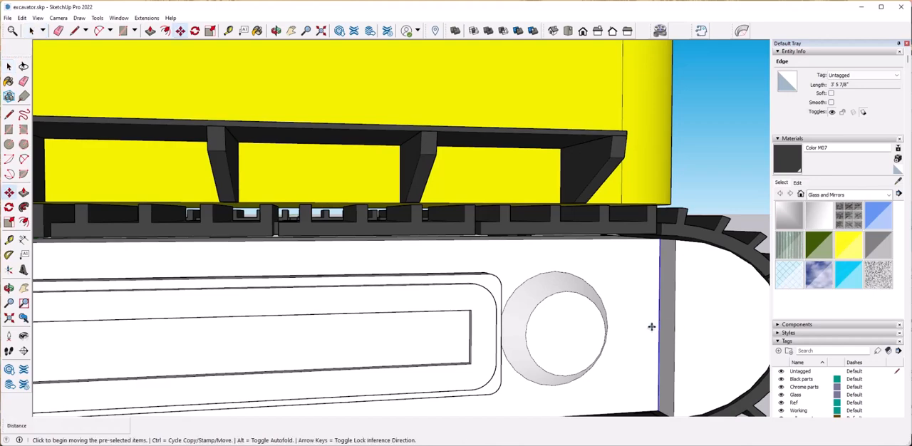
scroll(573, 291, down, 2)
click(629, 312)
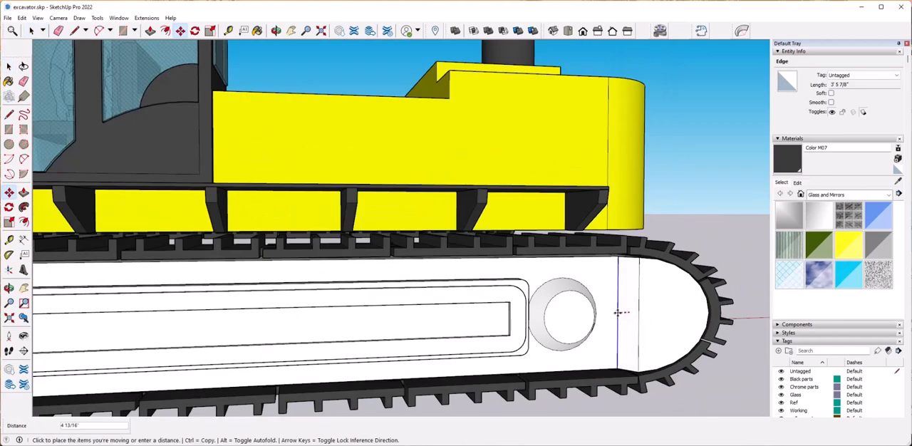
key(Return)
key(space)
Move the vertical edge beside the front boss 8" towards the boss to widen the sloped strip.
click(680, 414)
scroll(678, 399, down, 5)
middle_drag(571, 356, 399, 321)
scroll(400, 313, up, 5)
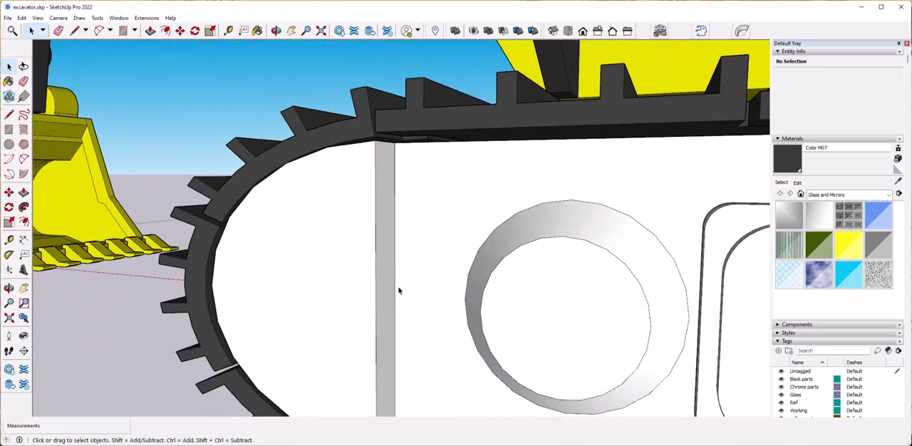
click(394, 293)
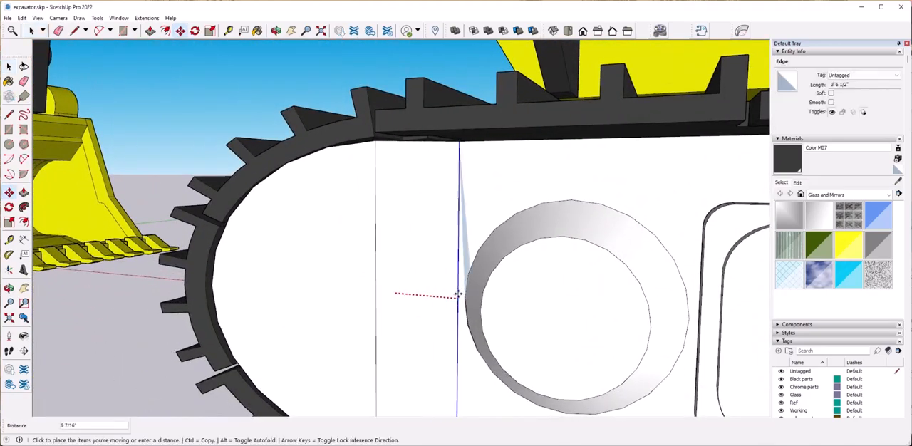
key(ctrl+z)
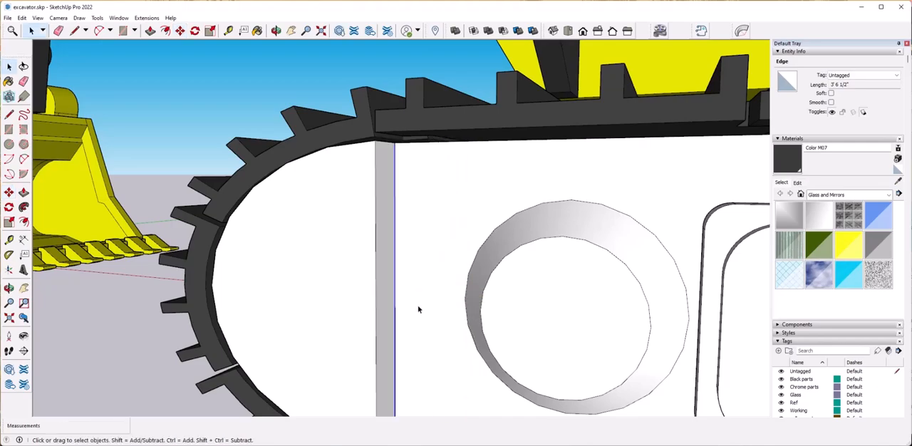
click(395, 293)
text(8)
key(Return)
scroll(424, 292, down, 8)
mouse_move(428, 367)
middle_down()
mouse_move(434, 323)
mouse_move(427, 370)
middle_up()
key(space)
Offset the outline of the rounded face at the track frame's front end inward.
scroll(336, 320, up, 5)
click(302, 251)
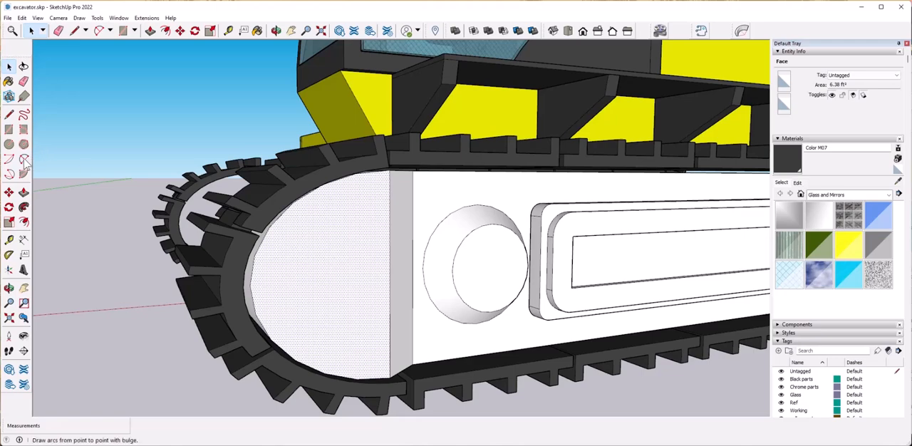
click(297, 247)
key(space)
Push the front end's inset face inward and scale it uniformly about its centre to 0.55.
click(314, 271)
middle_drag(297, 303, 333, 307)
key(p)
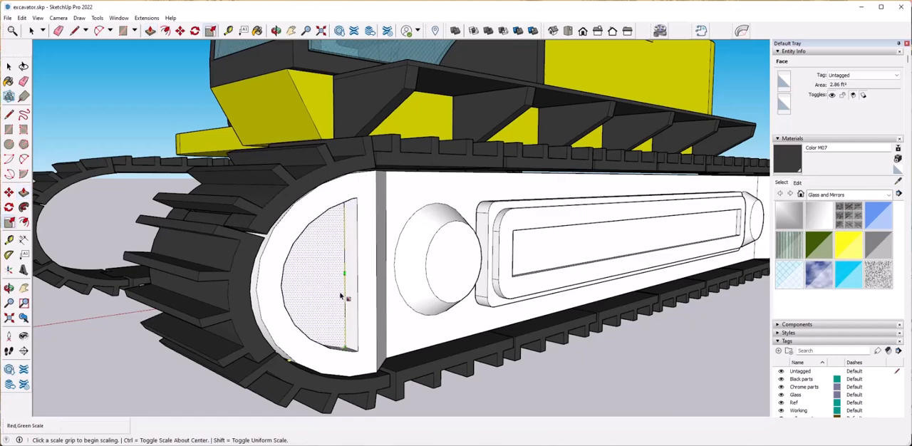
click(344, 349)
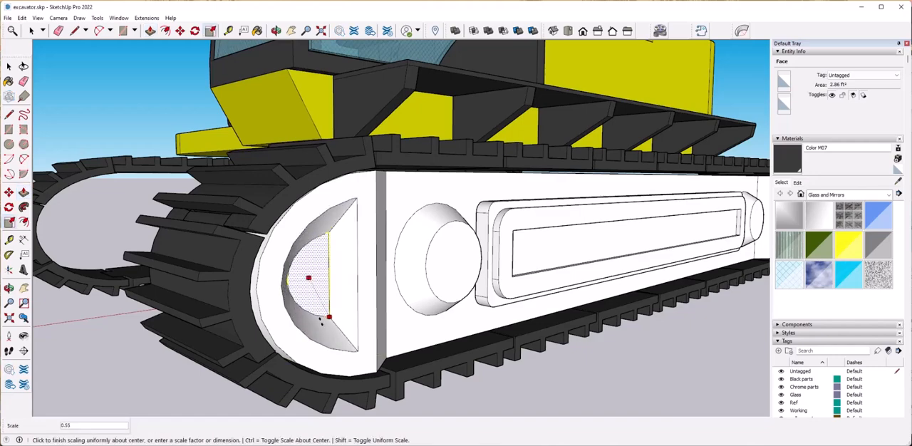
key(Return)
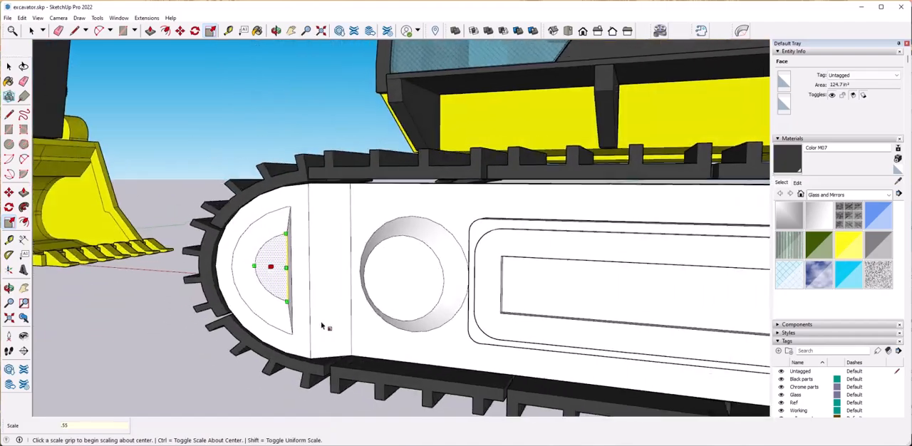
key(space)
Offset the outline of the rounded face at the track frame's rear end inward by 5".
scroll(500, 369, down, 5)
mouse_move(285, 349)
middle_down()
mouse_move(390, 362)
mouse_move(285, 342)
middle_up()
click(389, 362)
scroll(576, 299, up, 3)
click(610, 291)
middle_drag(285, 249, 111, 240)
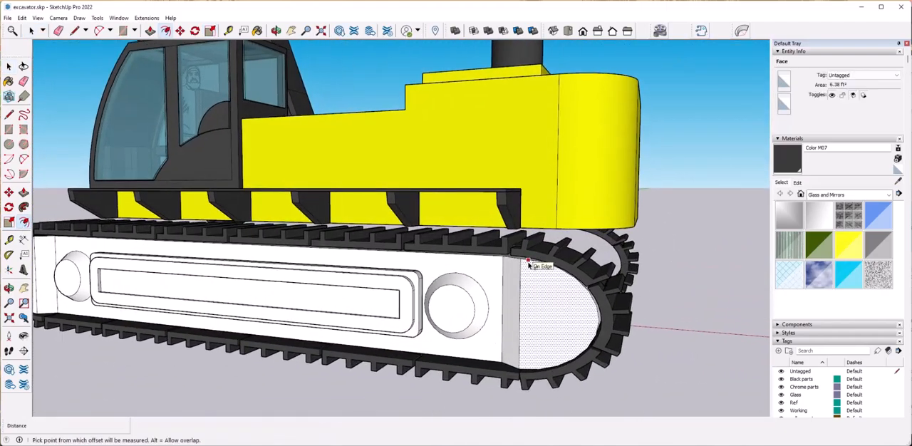
text(5)
key(Return)
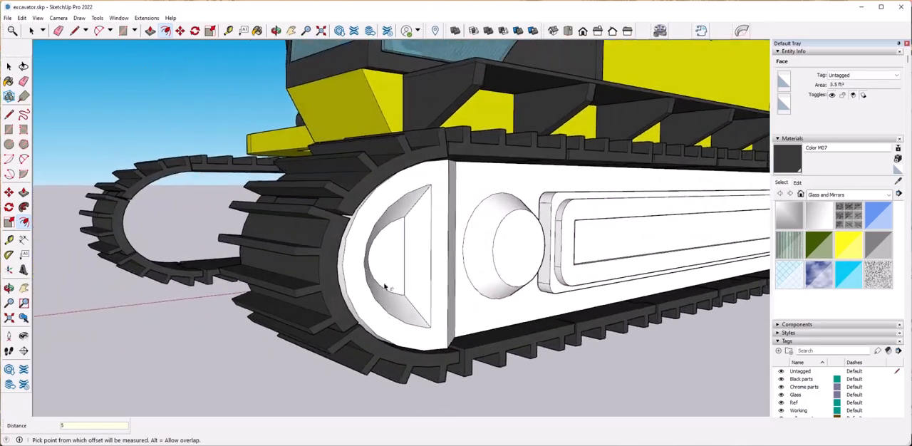
Push the rear end's inset face inward and scale it uniformly about its centre to match the front recess.
middle_drag(385, 287, 510, 248)
key(space)
click(511, 249)
key(space)
middle_drag(551, 288, 521, 293)
scroll(521, 293, up, 3)
text(.6)
key(Return)
key(space)
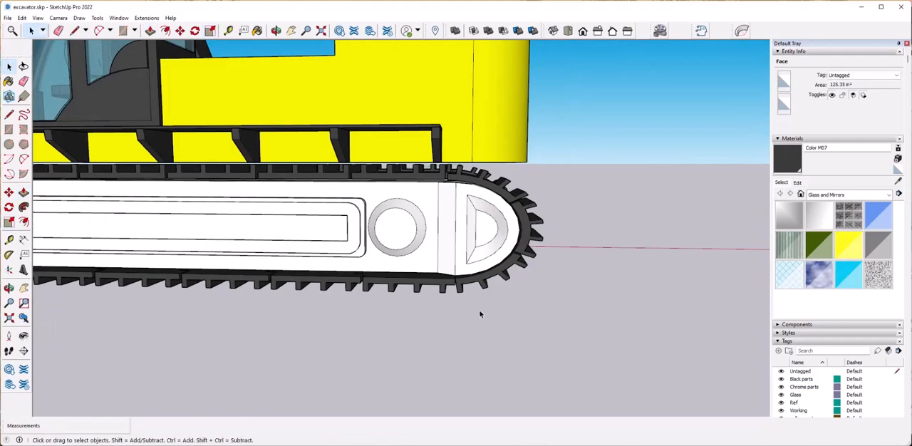
Clear the selection and hide the Black parts tag to isolate the white track frame.
click(518, 335)
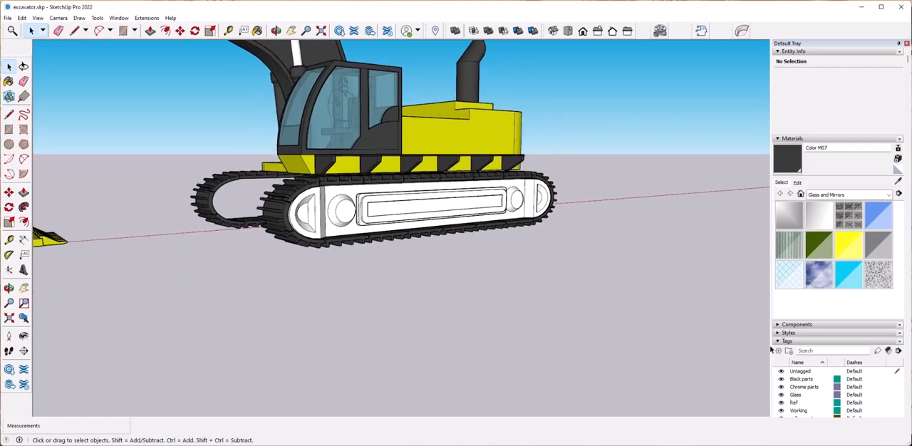
scroll(798, 388, down, 3)
click(782, 275)
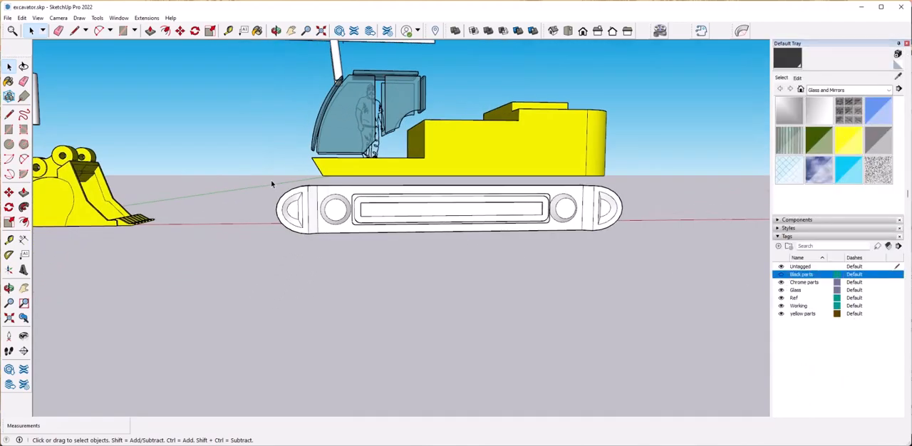
Make the track frame geometry a group and assign it to the Black parts tag.
drag(674, 258, 673, 258)
right_click(674, 258)
click(673, 288)
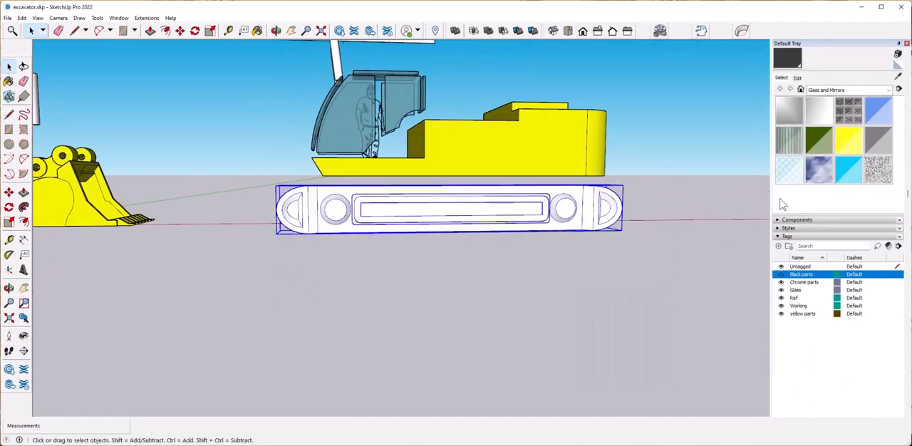
click(862, 76)
click(845, 89)
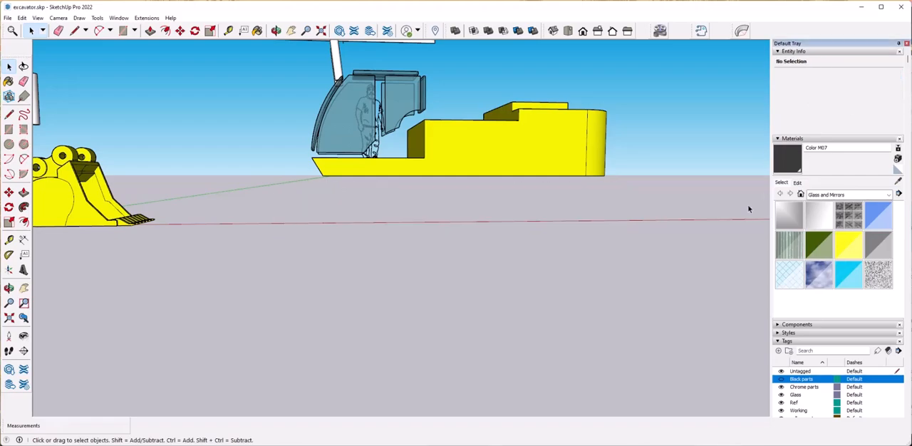
Show the Black parts tag again and paint the track frame group with Color M07.
click(781, 379)
middle_drag(621, 316, 640, 242)
key(b)
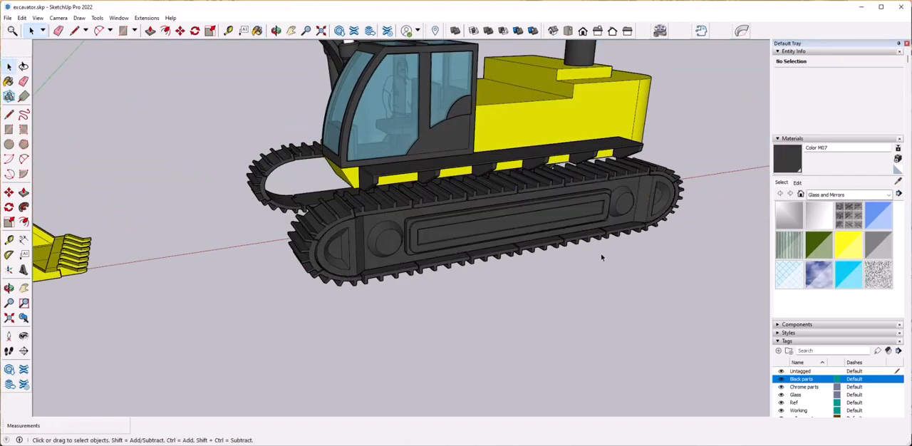
Copy the painted track frame group sideways along the green axis to beyond the opposite track.
click(423, 189)
middle_drag(353, 258, 360, 252)
scroll(359, 224, up, 4)
key(m)
key(ctrl)
click(403, 193)
middle_drag(499, 204, 455, 205)
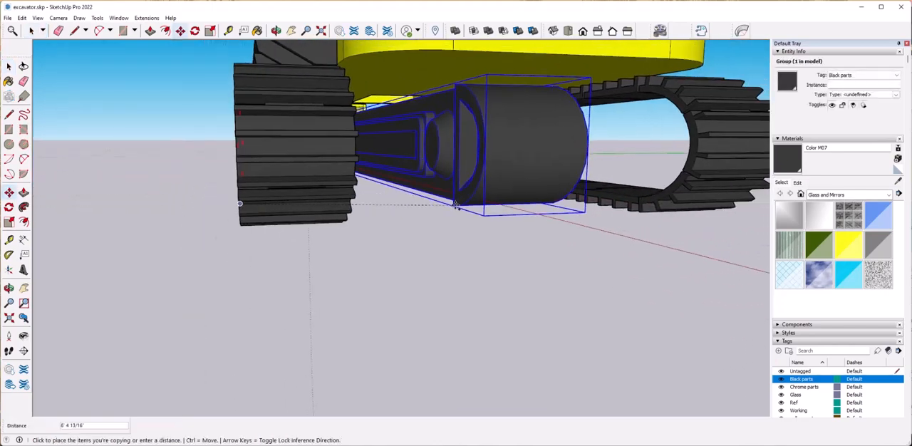
middle_drag(526, 203, 436, 212)
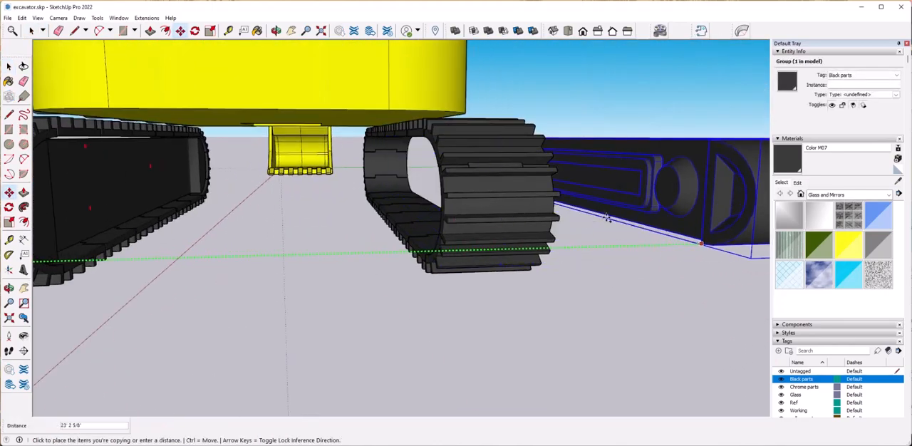
click(596, 218)
Mirror the copied track frame so its recesses face outward and move it into the opposite track.
middle_drag(596, 217, 542, 228)
right_click(521, 229)
click(644, 372)
middle_drag(644, 372, 641, 295)
click(640, 289)
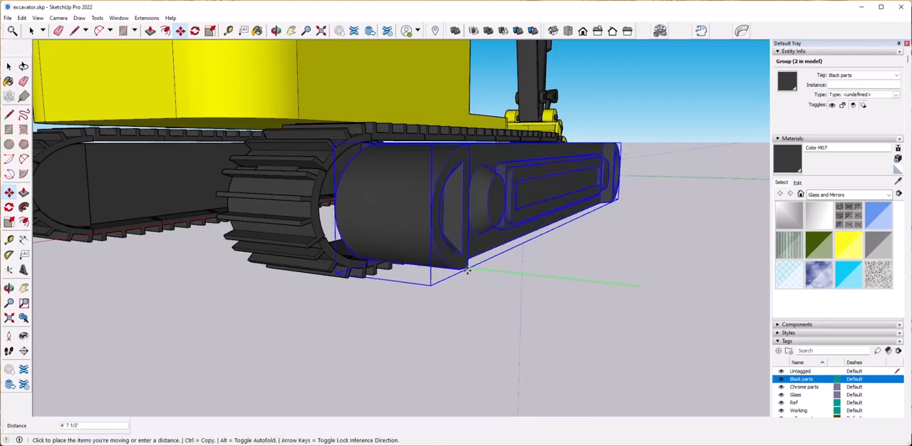
click(620, 300)
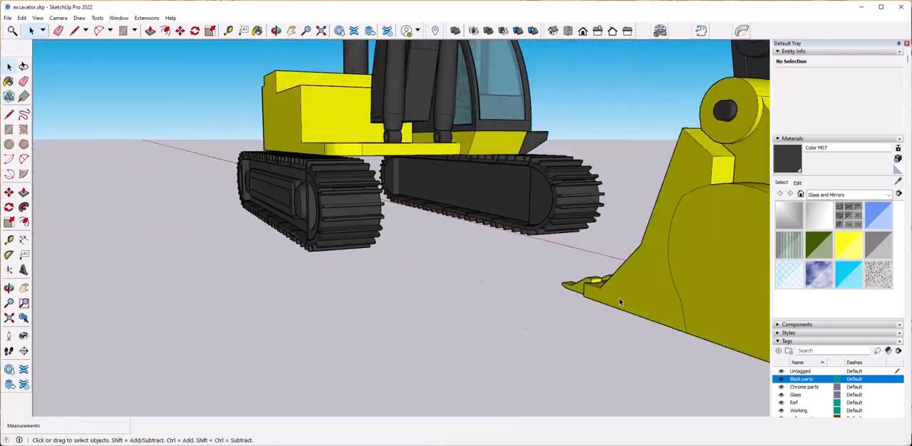
Draw a straight line across the gap between the front ends of the two track frames.
middle_drag(620, 299, 642, 312)
scroll(391, 276, up, 5)
scroll(390, 276, down, 10)
middle_drag(487, 367, 432, 322)
scroll(431, 323, up, 6)
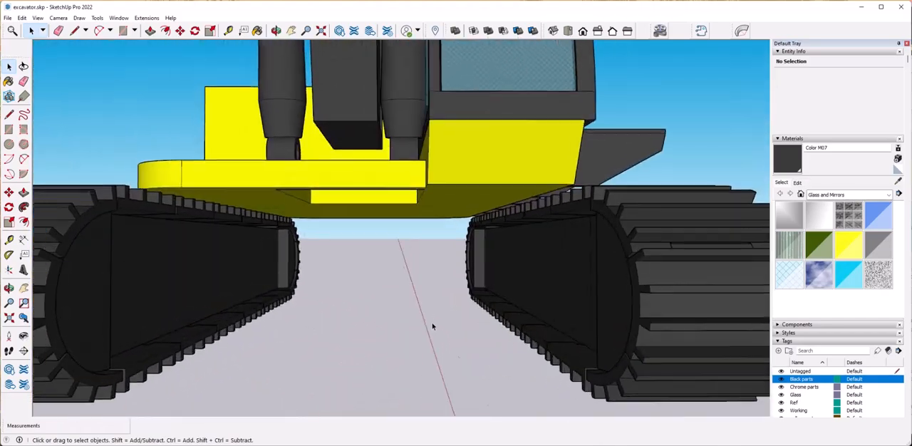
scroll(431, 322, down, 5)
scroll(432, 325, down, 5)
scroll(418, 300, up, 4)
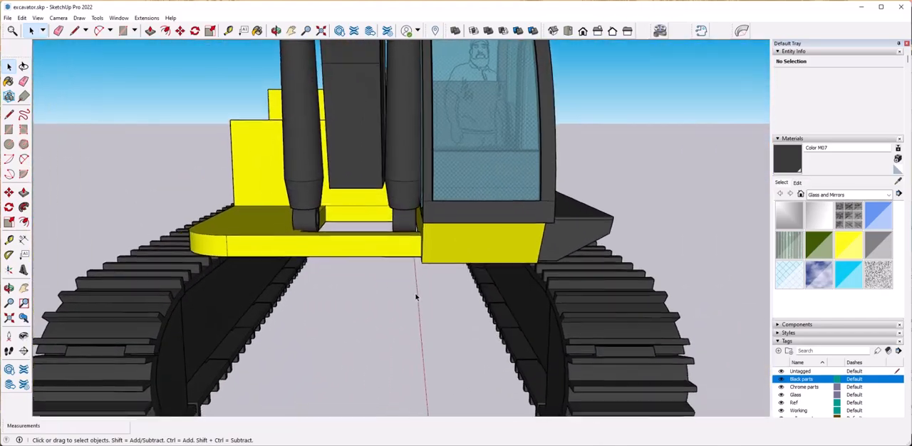
shift+middle_drag(207, 298, 211, 298)
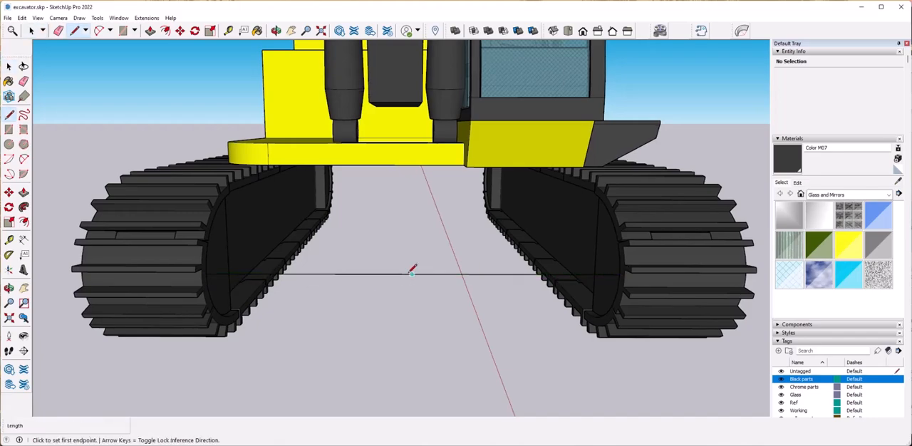
Draw a rectangular face from the connecting line's midpoint to one track frame, extending above and below the line.
middle_drag(418, 247, 329, 187)
mouse_move(439, 188)
middle_down()
mouse_move(492, 188)
mouse_move(452, 186)
middle_up()
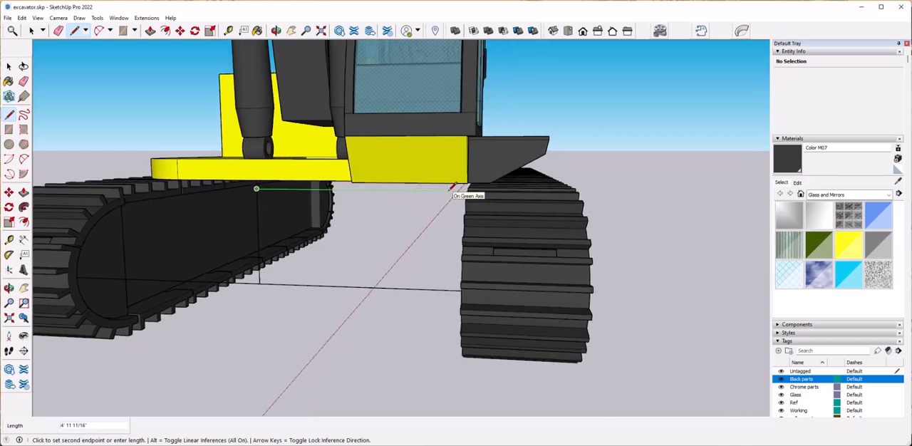
middle_drag(452, 316, 518, 291)
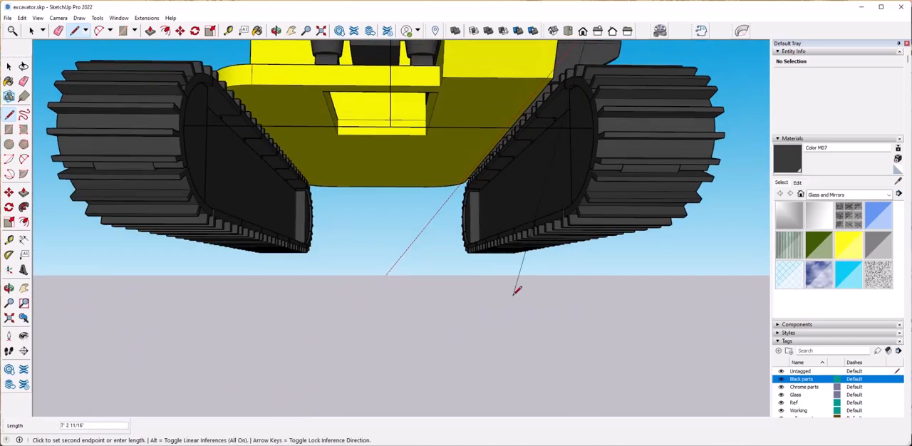
middle_drag(568, 223, 552, 250)
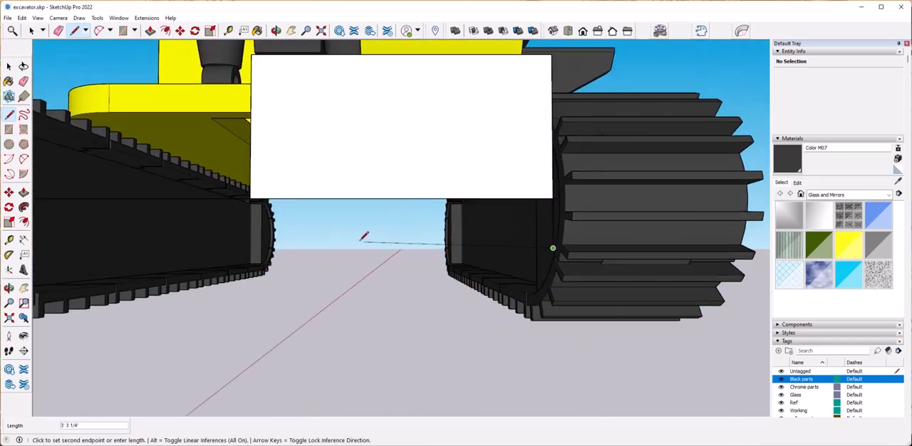
middle_drag(261, 237, 299, 267)
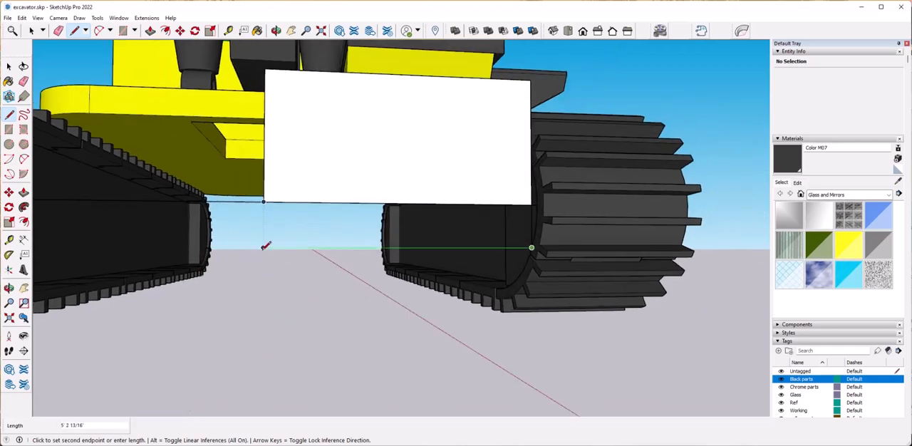
mouse_move(269, 202)
middle_down()
mouse_move(271, 315)
mouse_move(427, 313)
mouse_move(388, 248)
middle_up()
Erase the connecting line running across the gap and through the rectangular face, undoing the stray erasure.
key(e)
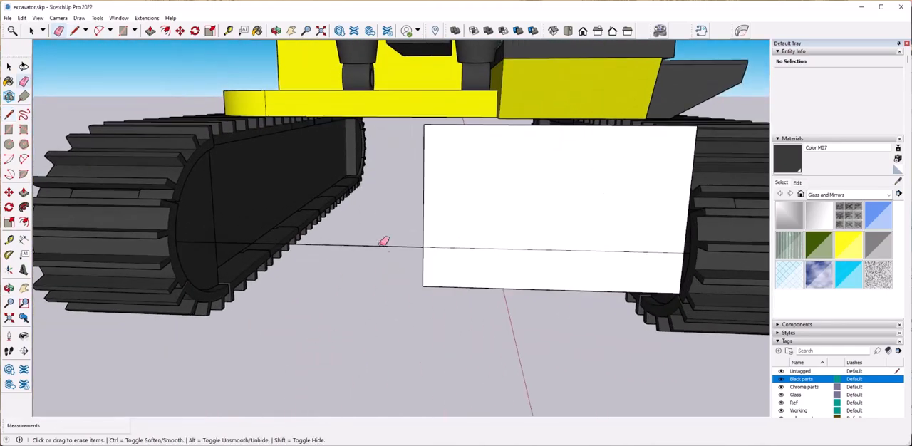
mouse_move(478, 248)
middle_down()
mouse_move(648, 316)
mouse_move(617, 223)
mouse_move(603, 304)
mouse_move(743, 316)
mouse_move(550, 307)
mouse_move(529, 257)
middle_up()
click(619, 227)
key(ctrl+z)
Draw diagonal lines across the rectangle's two track-side corners and outline a small rectangular notch on its lower edge.
scroll(603, 304, down, 5)
key(space)
click(537, 269)
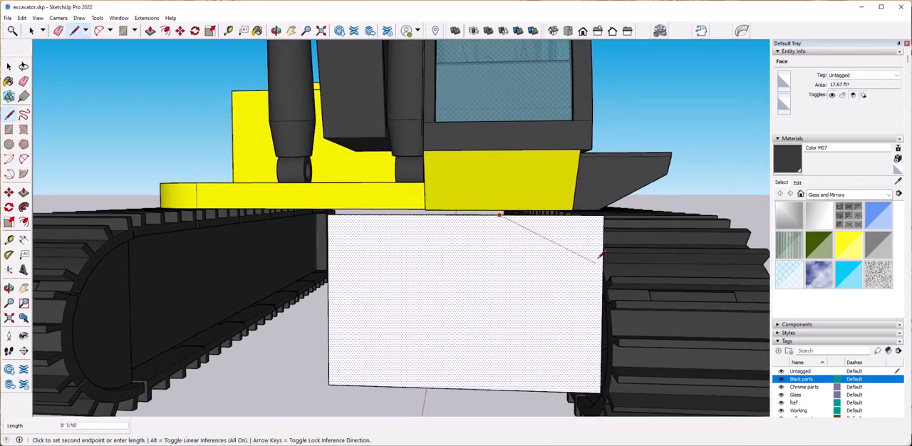
click(603, 268)
middle_drag(603, 268, 578, 348)
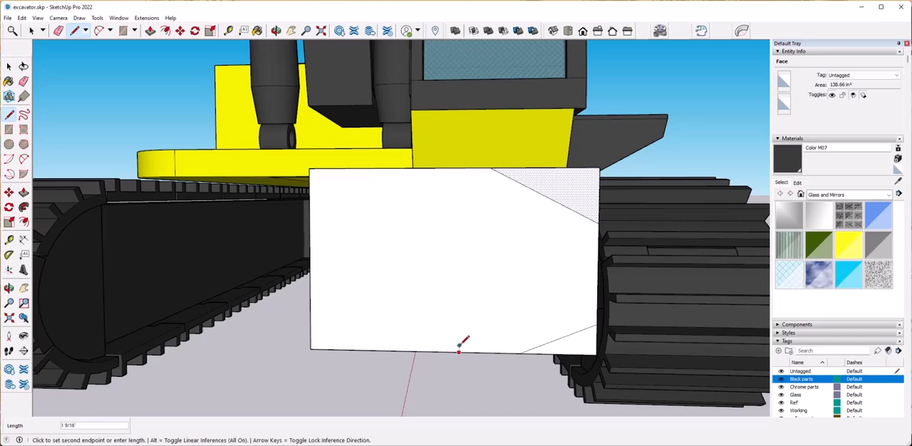
click(399, 351)
Draw a line just below the face's upper edge, running from the upper diagonal to the opposite side edge.
middle_drag(399, 348, 545, 275)
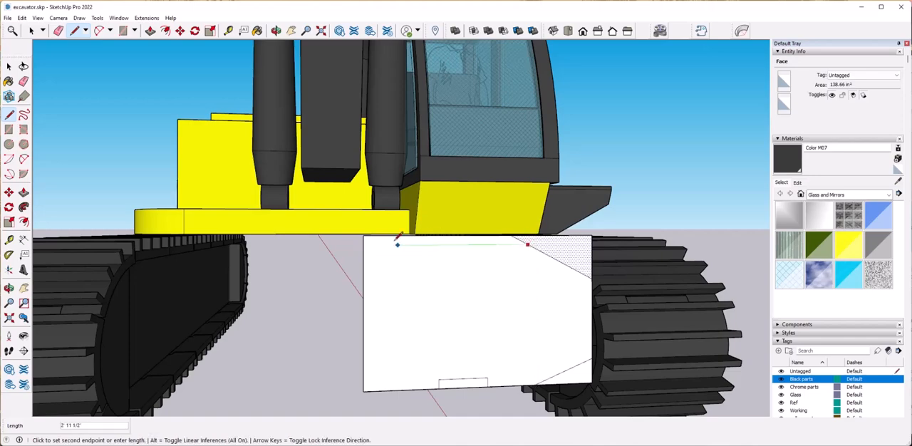
scroll(364, 243, up, 8)
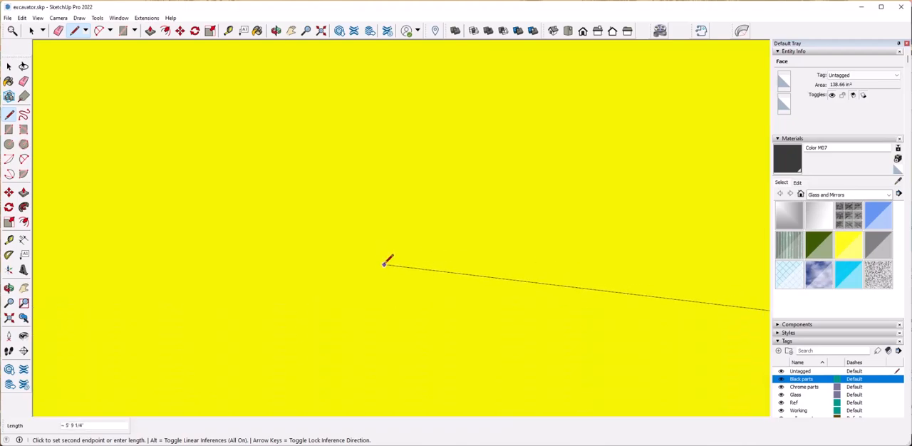
scroll(389, 266, down, 6)
click(487, 345)
key(space)
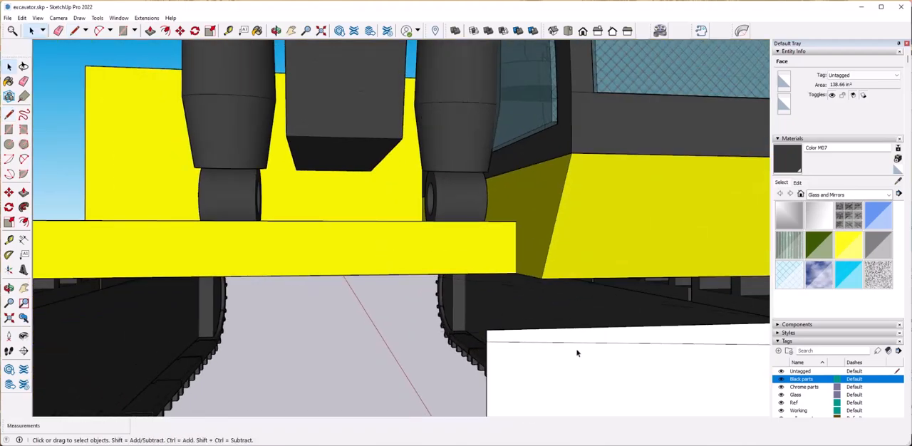
Erase the upper corner beyond the diagonal and the thin strip along the face's upper edge.
scroll(578, 352, down, 4)
middle_drag(578, 352, 471, 322)
key(e)
mouse_move(488, 258)
middle_down()
mouse_move(502, 260)
mouse_move(511, 240)
middle_up()
drag(511, 240, 589, 279)
click(607, 257)
scroll(606, 258, down, 4)
middle_drag(607, 257, 425, 305)
scroll(421, 366, up, 4)
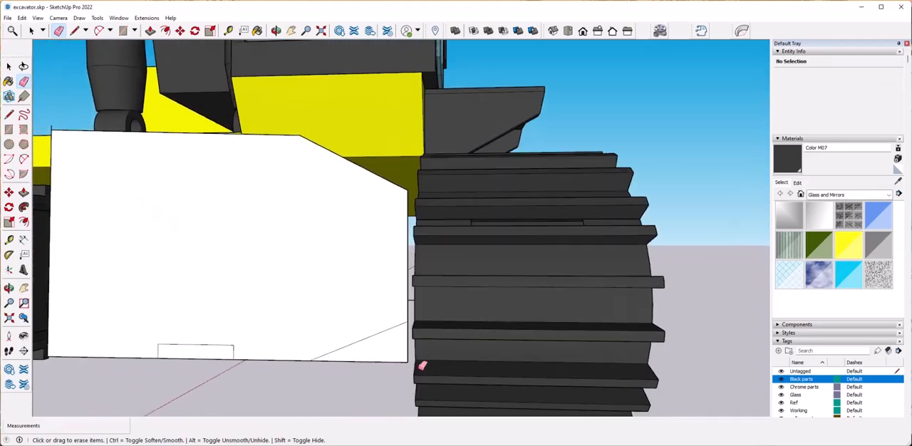
Erase the lower corner, the notch's open edge and the stray edge stub at the face's upper corner.
scroll(466, 336, down, 4)
middle_drag(466, 335, 464, 341)
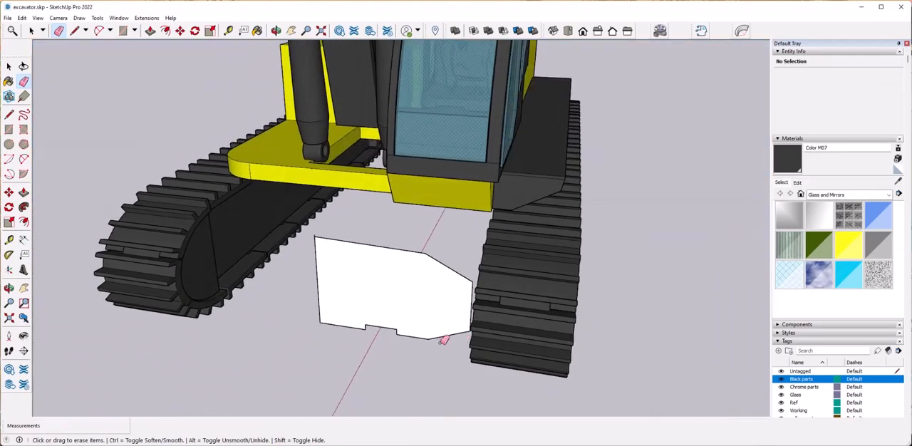
scroll(319, 229, up, 4)
click(321, 262)
scroll(392, 270, down, 5)
scroll(481, 242, up, 3)
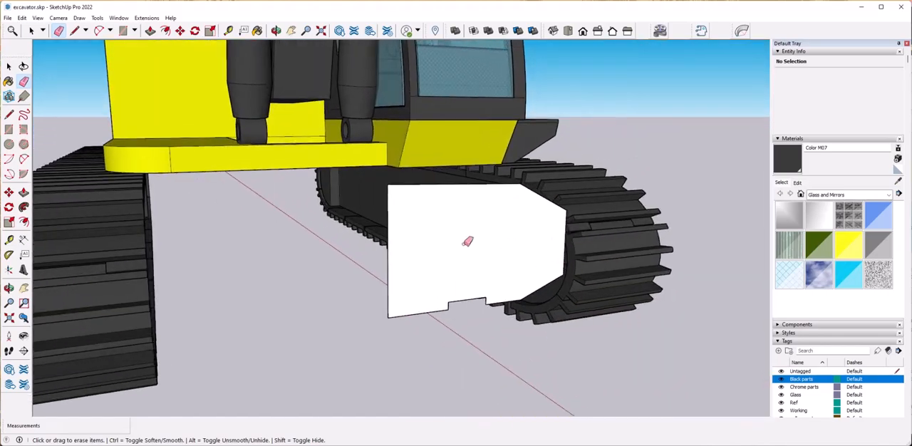
Move the trimmed profile face back between the tracks by about 4' 4 11/16".
key(space)
click(503, 277)
mouse_move(503, 276)
middle_down()
mouse_move(397, 289)
mouse_move(436, 349)
middle_up()
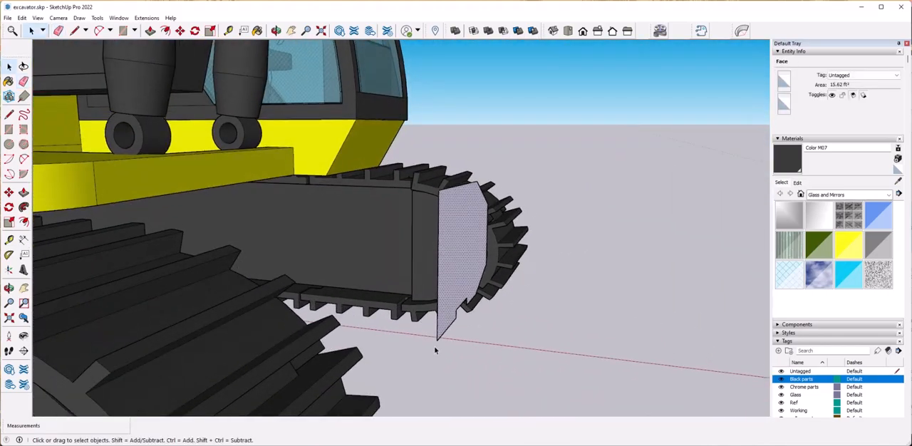
click(437, 340)
middle_drag(257, 189, 316, 358)
click(244, 196)
scroll(316, 357, up, 4)
scroll(316, 358, down, 6)
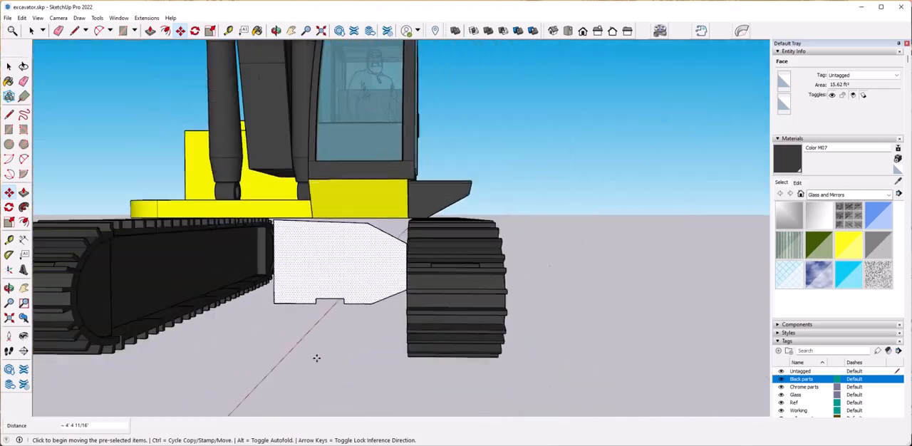
Extend the profile's upper edge to the underside of the yellow body with lines and erase the dividing edge.
scroll(317, 358, up, 6)
key(l)
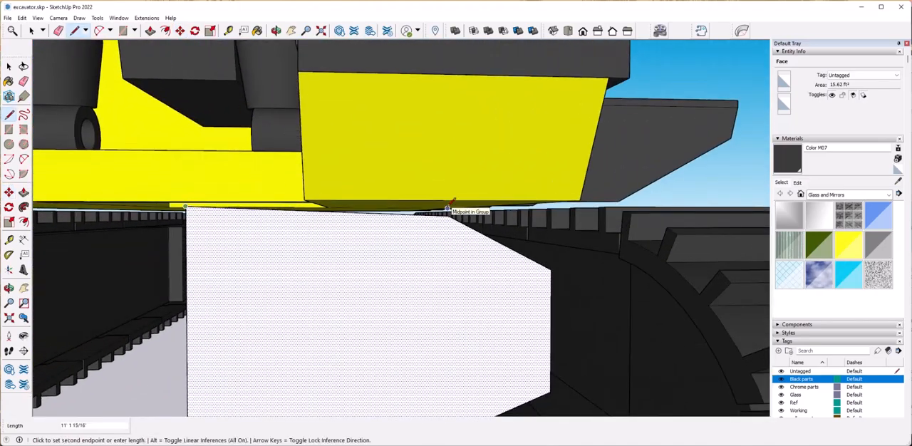
scroll(448, 207, up, 5)
scroll(427, 230, down, 2)
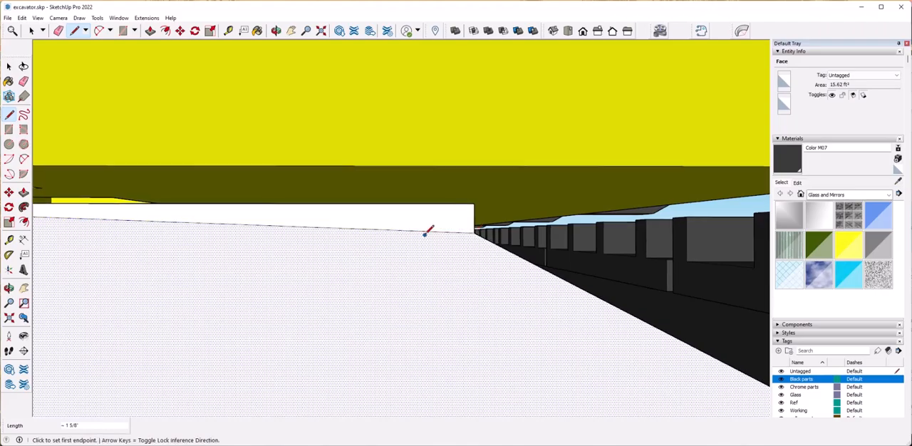
key(e)
scroll(438, 295, down, 6)
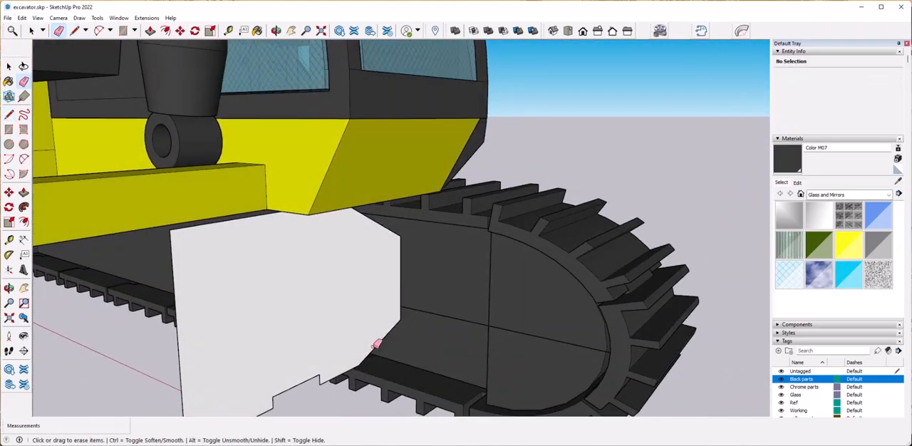
Copy the profile face along the green axis to clear space beyond the other track, about 16' 11 3/4" away.
key(space)
click(319, 328)
middle_drag(338, 313, 322, 351)
key(ctrl)
click(321, 349)
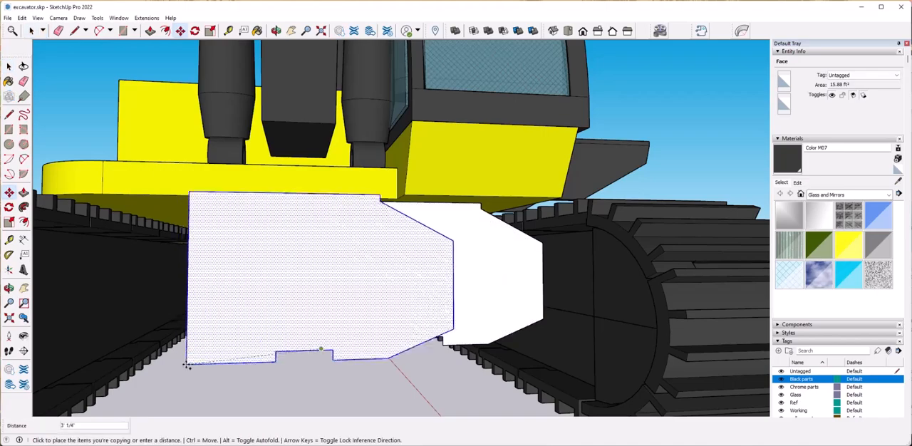
middle_drag(82, 350, 81, 326)
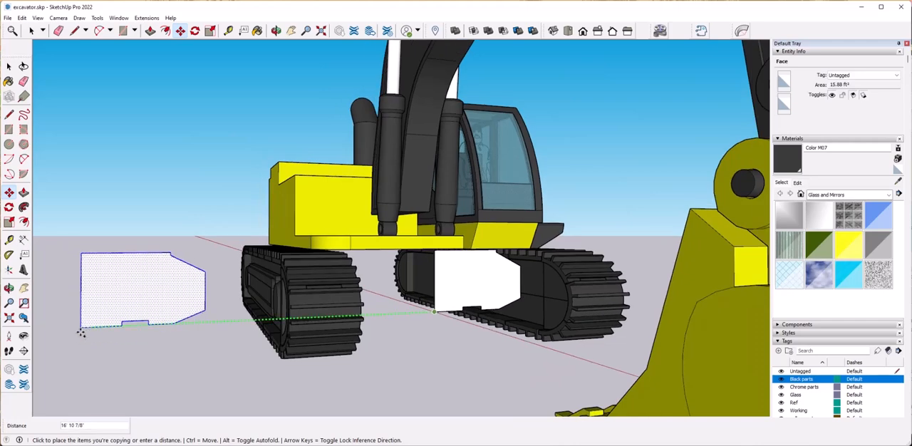
click(80, 326)
Flip the copied profile along the green direction and move it against the original half.
right_click(118, 318)
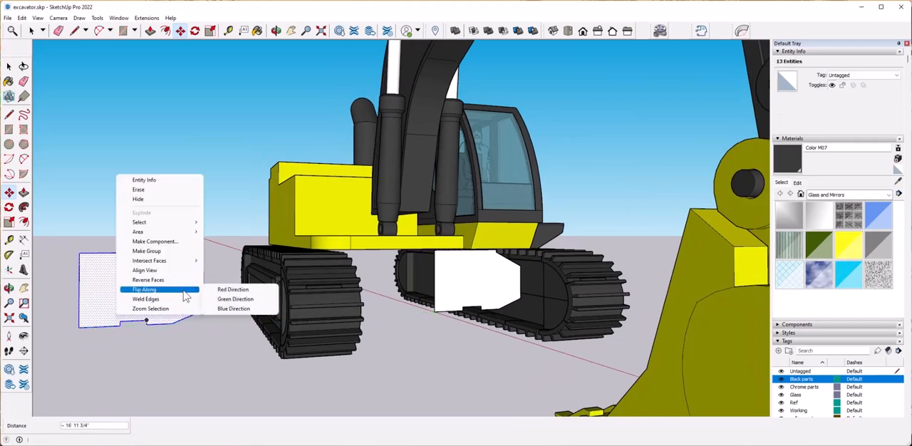
click(219, 301)
click(203, 322)
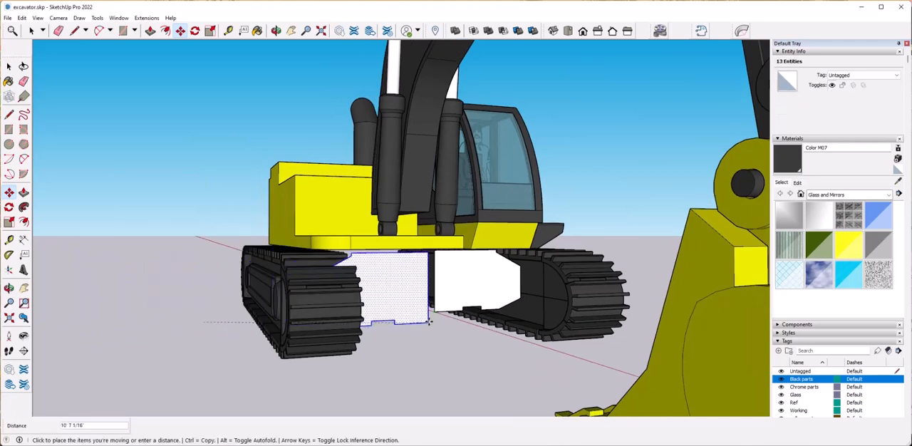
click(435, 311)
Delete the seam between the two profile halves and select the merged face.
key(space)
click(436, 298)
key(Delete)
click(429, 291)
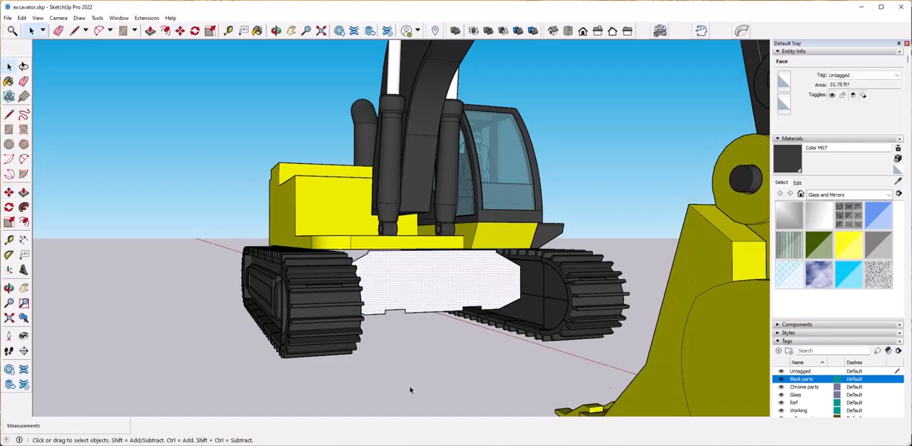
Try to extrude the merged profile forward about 1' 7 1/2" with Push/Pull.
scroll(411, 389, up, 5)
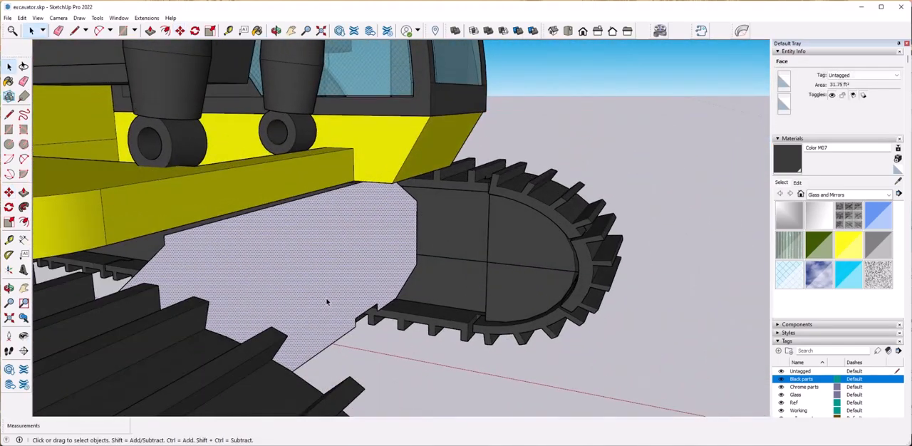
click(320, 287)
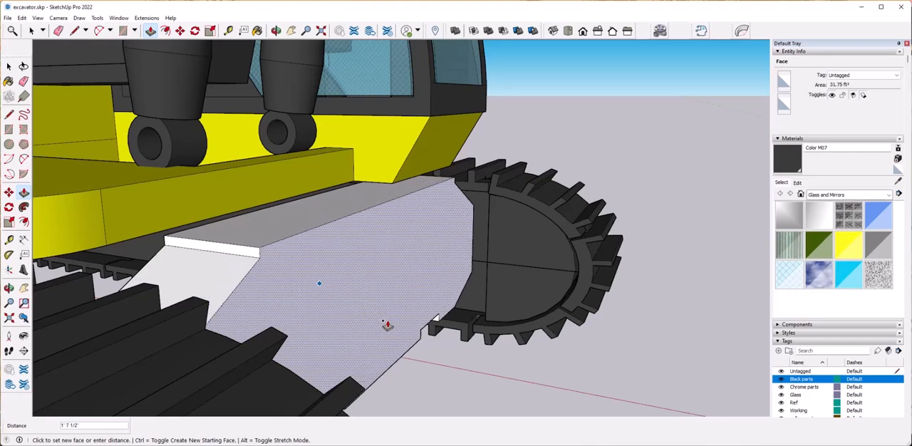
click(385, 324)
key(ctrl+z)
Extrude the merged profile forward between the tracks and scale its front face uniformly about its centre to 0.72.
click(322, 279)
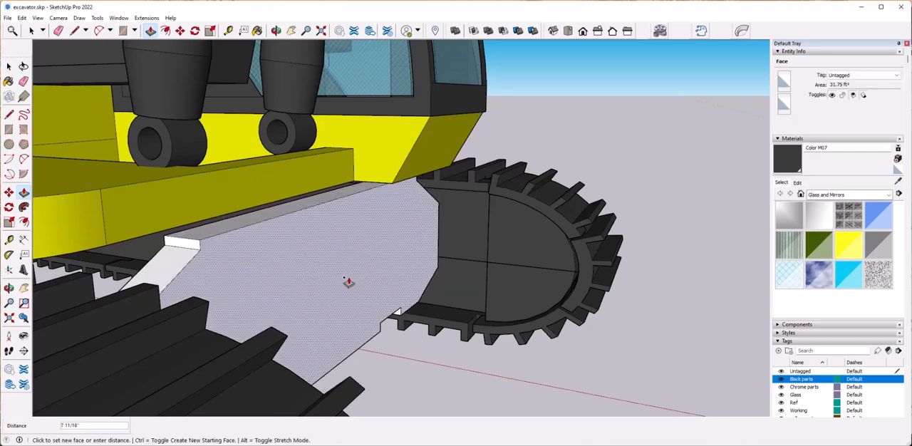
key(space)
click(394, 297)
middle_drag(440, 315, 469, 327)
key(s)
click(621, 192)
click(566, 217)
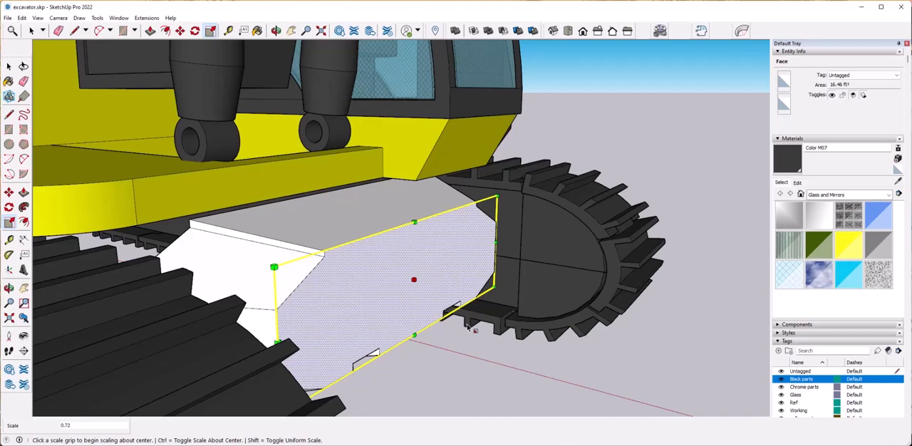
Move the scaled front face of the undercarriage body up 6" along the blue axis.
key(m)
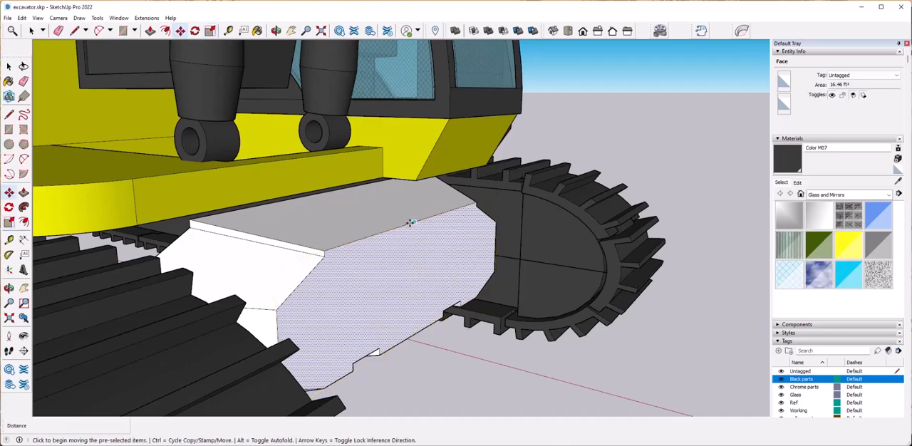
click(410, 225)
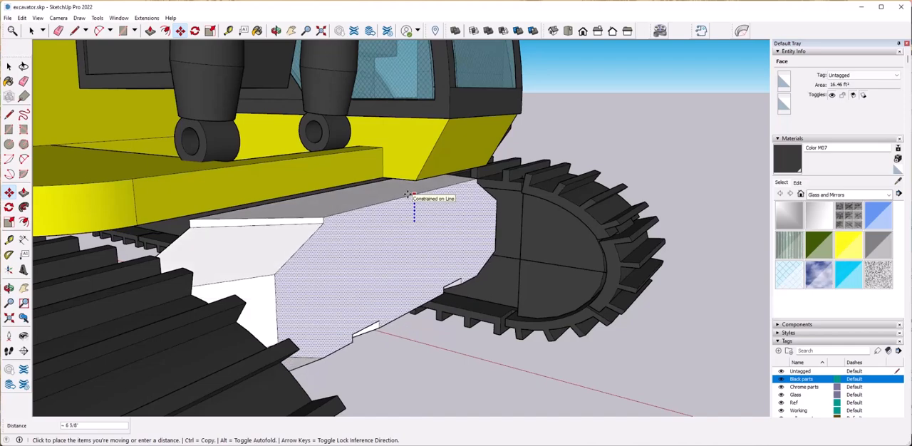
text(6)
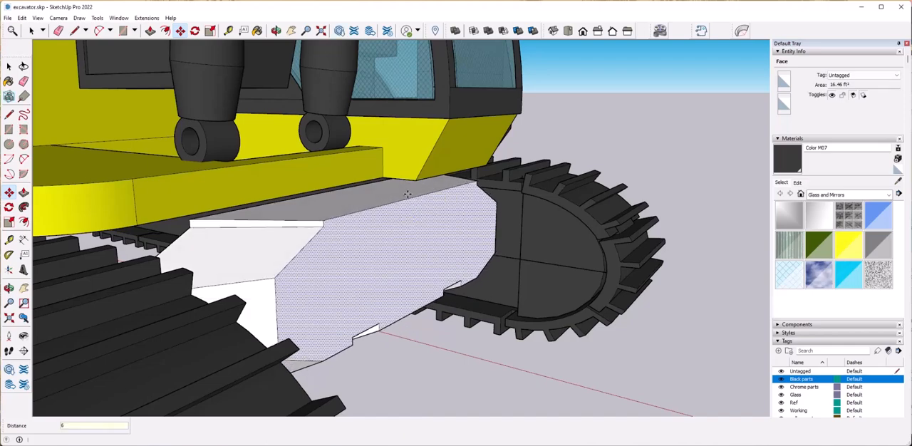
key(Return)
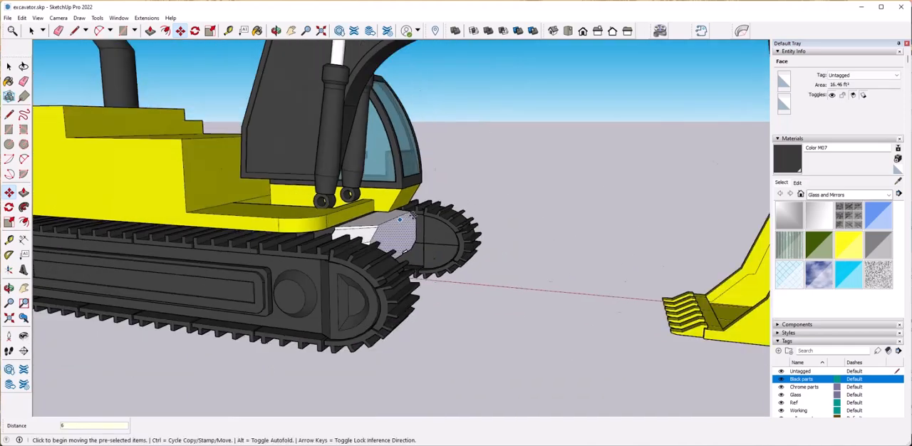
Try to extrude the undercarriage body's rear face backward with Push/Pull.
middle_drag(456, 235, 493, 221)
key(space)
middle_drag(537, 288, 504, 198)
click(474, 265)
click(456, 253)
key(Escape)
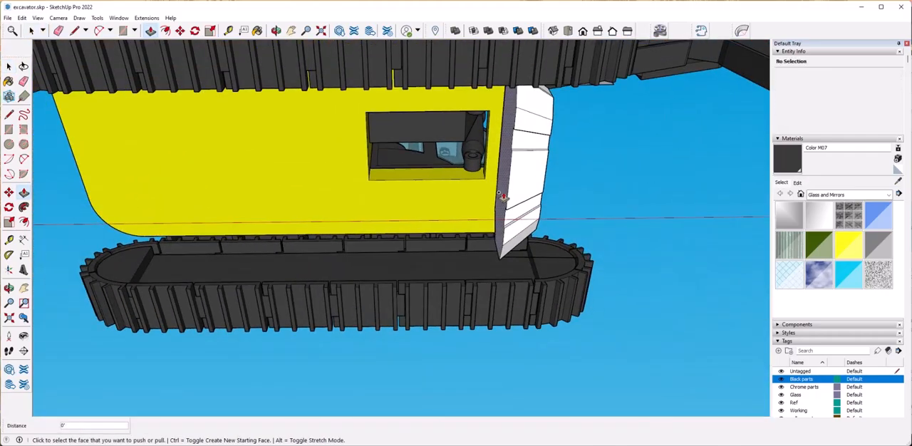
middle_drag(385, 198, 413, 226)
click(444, 227)
key(ctrl+z)
Extrude the undercarriage body's rear face backward with Push/Pull to mirror the front extension.
click(514, 238)
middle_drag(350, 218, 406, 158)
click(293, 202)
click(313, 205)
key(Return)
Scale the rear face down uniformly about its centre to match the front face.
key(space)
click(406, 156)
key(s)
ctrl+click(543, 95)
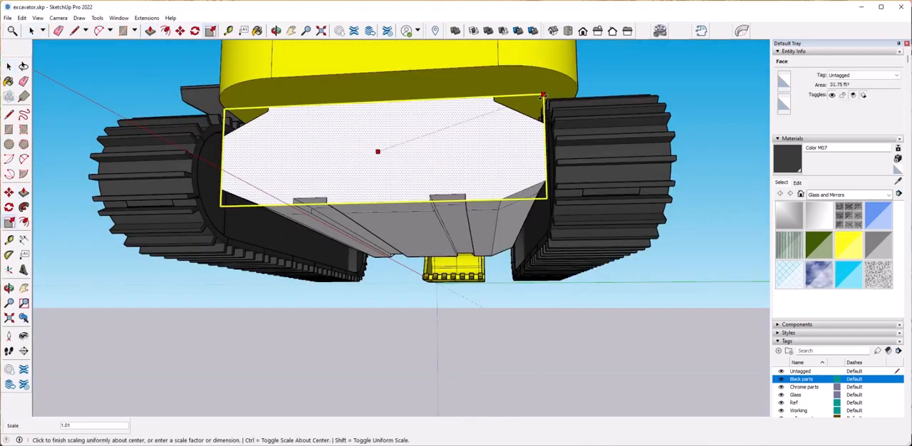
click(499, 114)
Move the scaled rear face upward along the blue axis and clear the selection.
middle_drag(499, 114, 373, 197)
key(m)
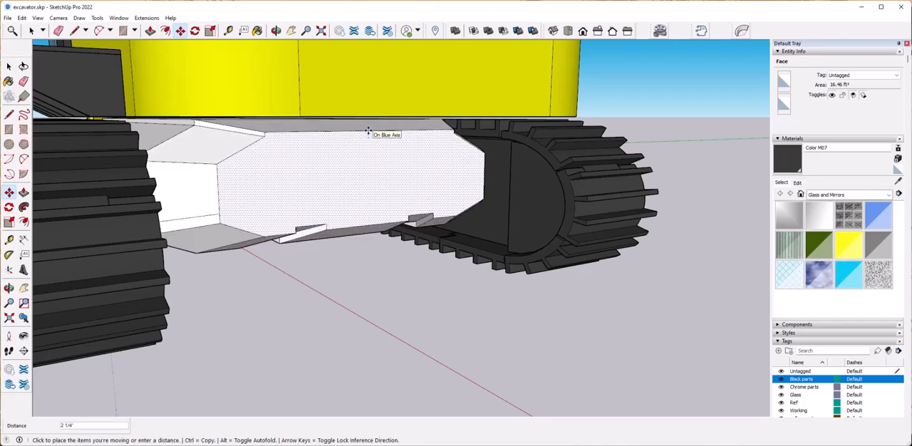
key(Return)
key(space)
click(423, 331)
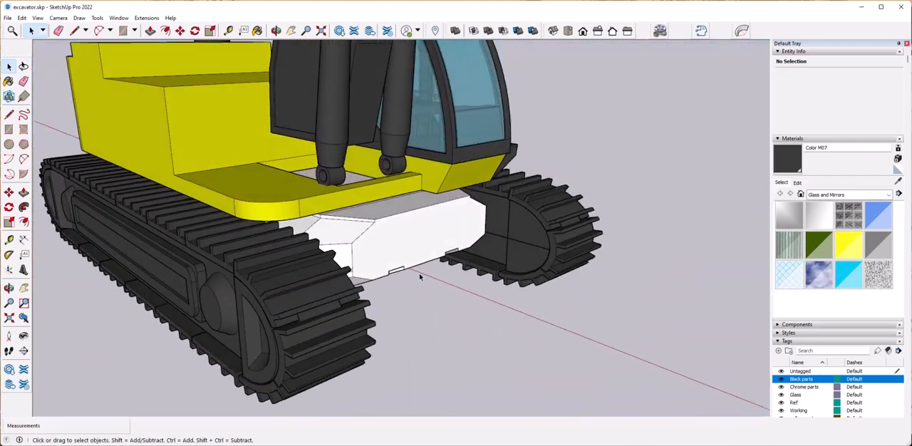
Hide the yellow parts and Black parts tags to isolate the undercarriage body.
scroll(807, 352, down, 2)
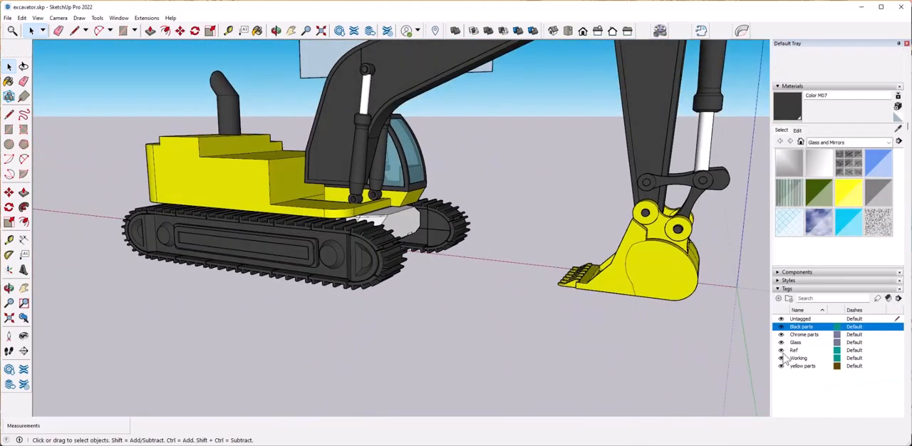
click(782, 335)
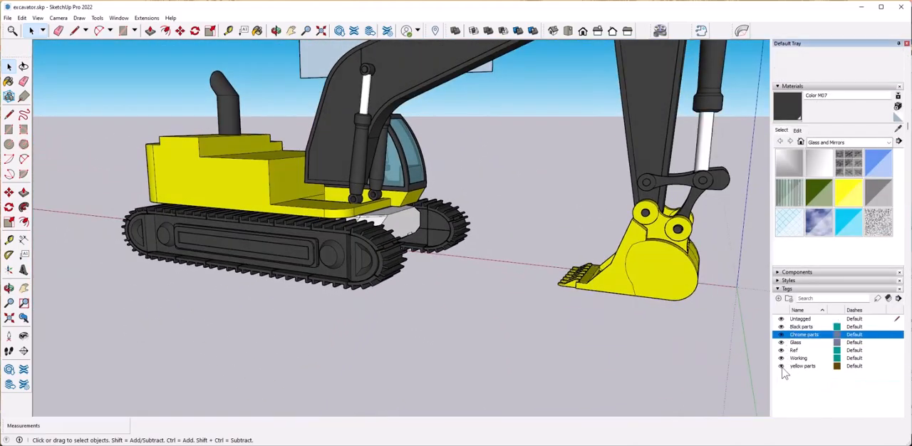
click(781, 366)
click(782, 326)
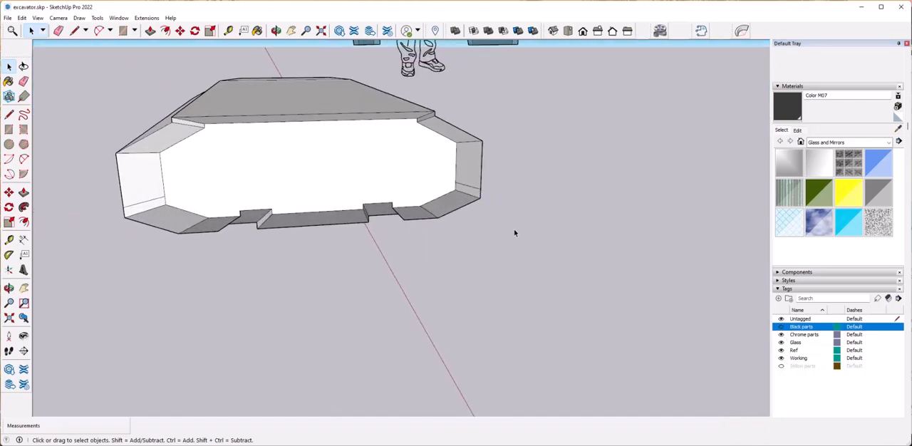
Select the entire undercarriage body and make it a group.
middle_drag(515, 233, 158, 118)
drag(158, 119, 490, 265)
mouse_move(491, 265)
middle_down()
mouse_move(593, 340)
mouse_move(484, 251)
middle_up()
right_click(485, 250)
click(540, 326)
click(627, 285)
Paint the undercarriage body group with Color M07 and assign it to the Black parts tag.
click(777, 104)
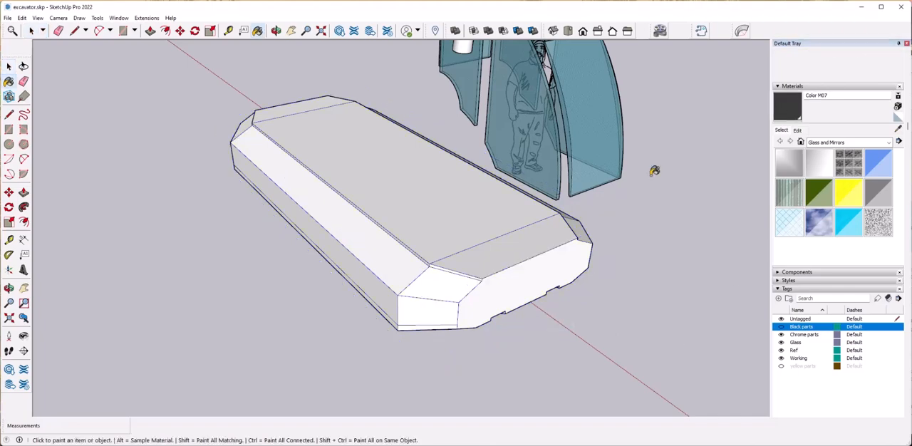
click(499, 303)
key(space)
scroll(845, 99, up, 2)
click(528, 246)
click(863, 76)
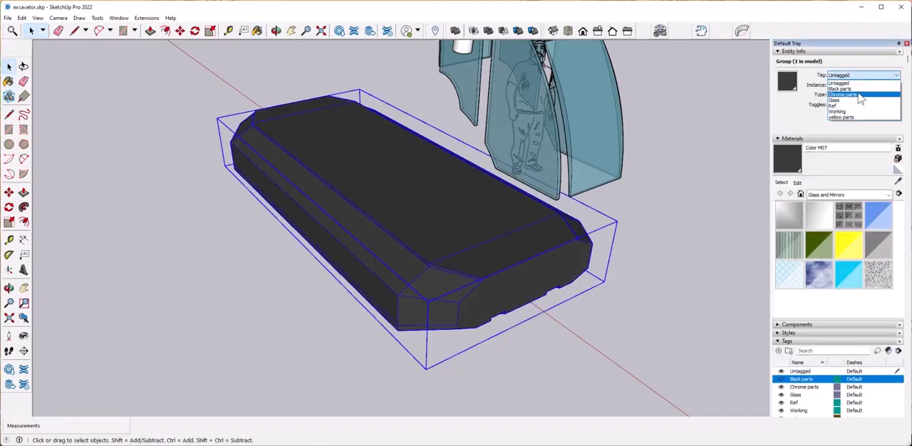
click(852, 89)
Delete the stray edge near the chrome cylinders.
scroll(606, 241, down, 5)
middle_drag(442, 221, 523, 149)
scroll(523, 149, up, 3)
double_click(513, 146)
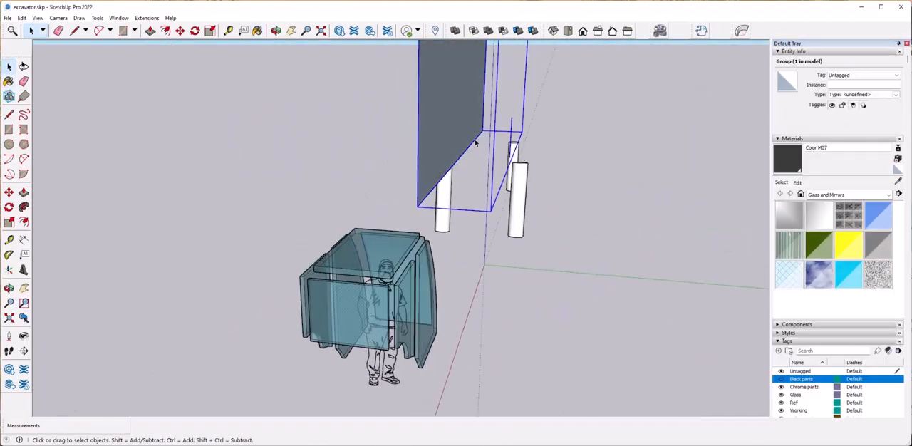
key(Delete)
Assign the excavator reference image group to the Ref tag and clear the selection.
click(581, 355)
middle_drag(581, 355, 506, 82)
scroll(601, 331, down, 3)
click(573, 149)
middle_drag(563, 265, 536, 185)
right_click(536, 184)
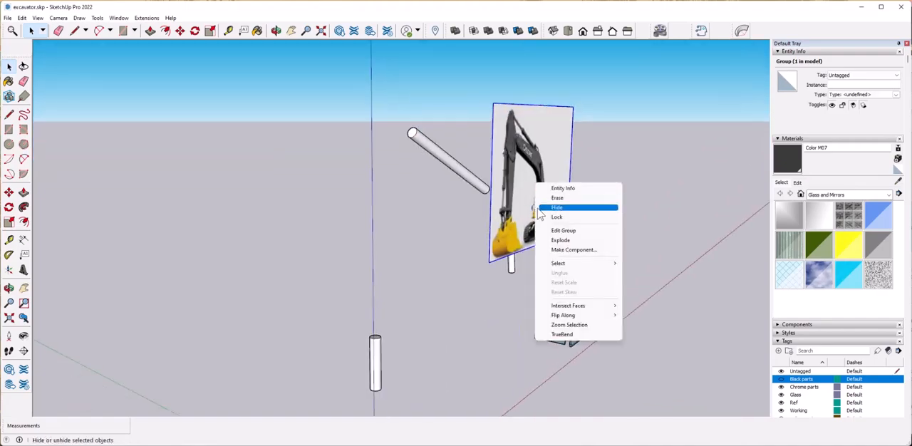
click(863, 75)
click(858, 106)
middle_drag(526, 229, 723, 378)
click(723, 379)
Hide the Chrome parts, Glass, Ref and Working tags to check for leftover untagged geometry.
click(781, 320)
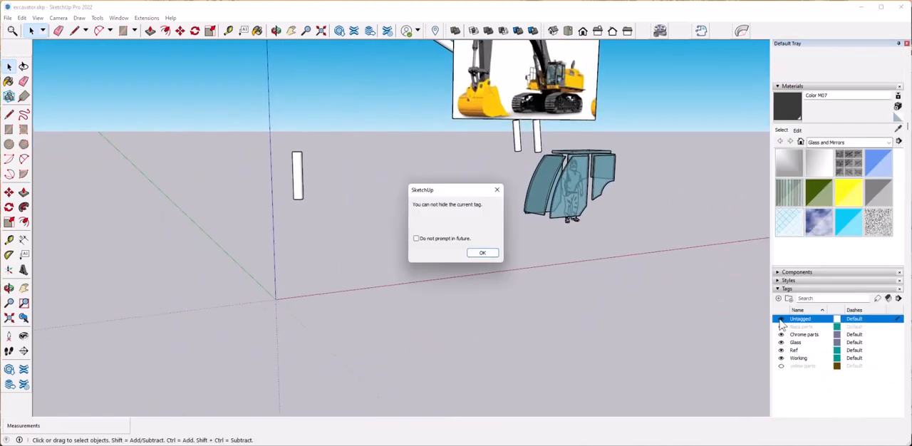
click(492, 255)
click(782, 335)
click(782, 343)
click(782, 351)
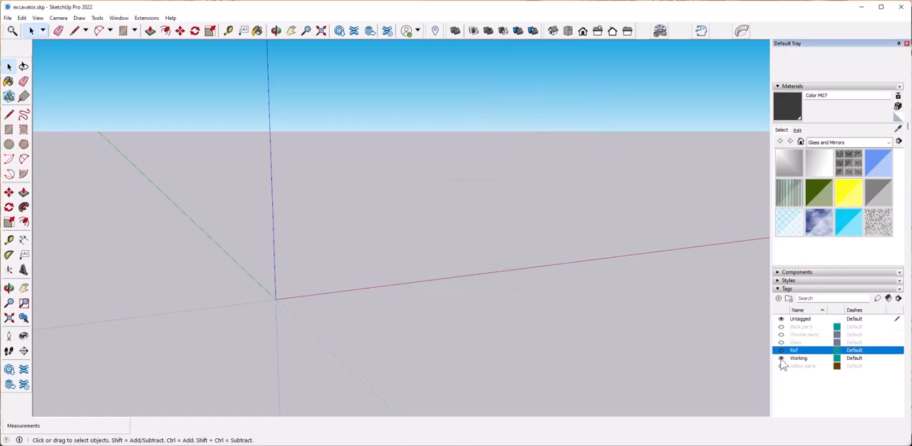
click(782, 358)
Show the Black parts tag, fit the whole model in view and inspect the dipper arm group.
shift+middle_drag(603, 333, 670, 380)
click(782, 327)
key(shift+z)
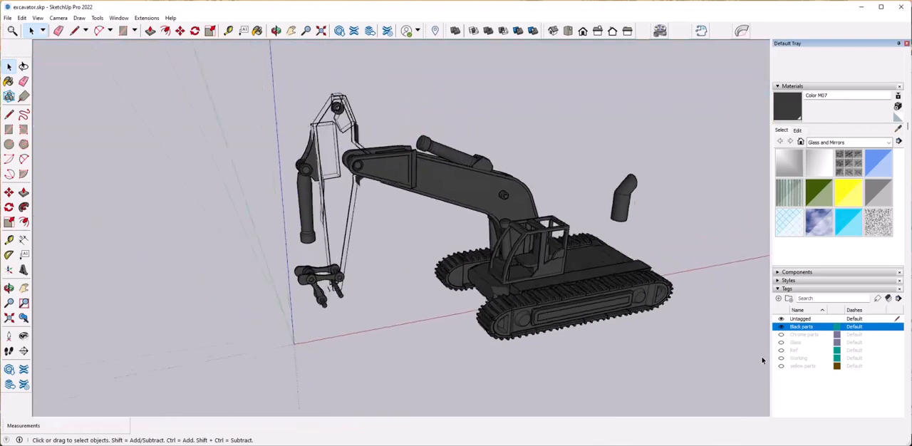
click(396, 162)
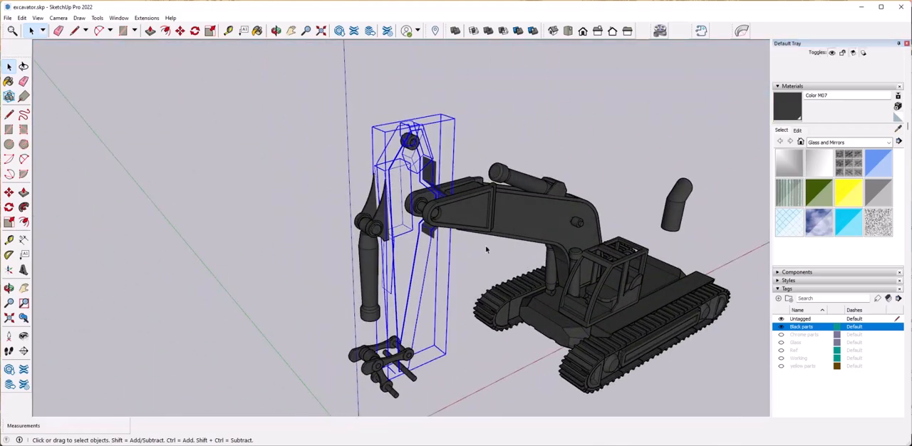
click(485, 246)
Show the Chrome parts, Glass, Ref, Working and yellow parts tags again.
click(781, 334)
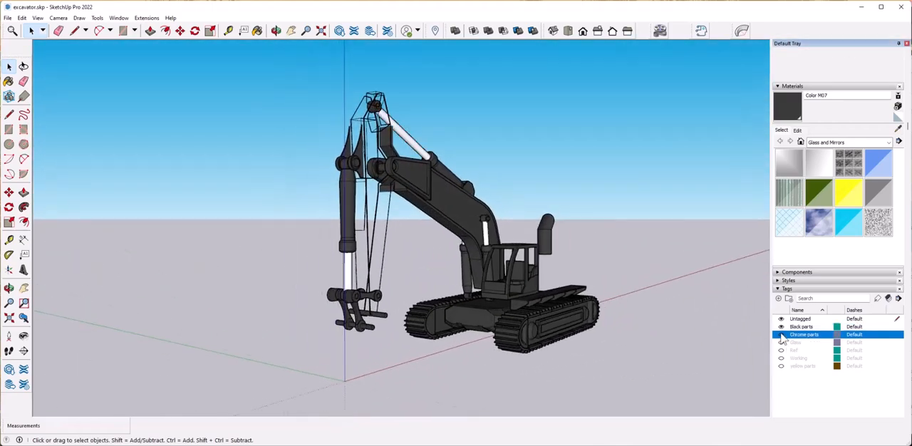
click(781, 342)
click(781, 350)
click(781, 358)
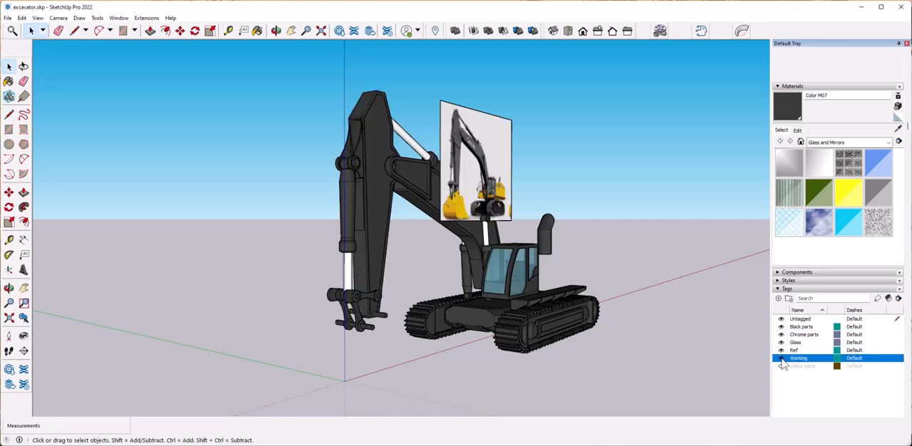
click(781, 366)
Hide the Ref, Glass and Chrome parts tags and check the model with Black parts off and on.
click(782, 350)
click(781, 343)
click(781, 335)
click(781, 327)
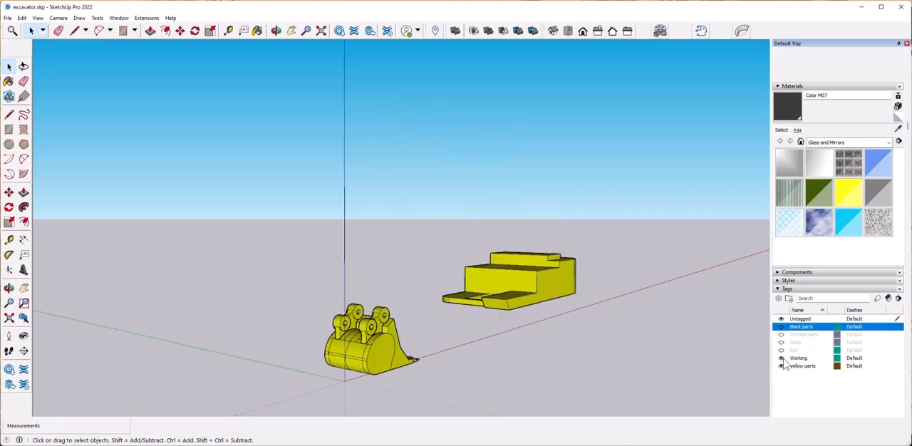
click(781, 327)
Toggle the Working tag off and on and check the tag assigned to the dipper arm group.
click(782, 358)
click(781, 359)
click(781, 359)
click(781, 359)
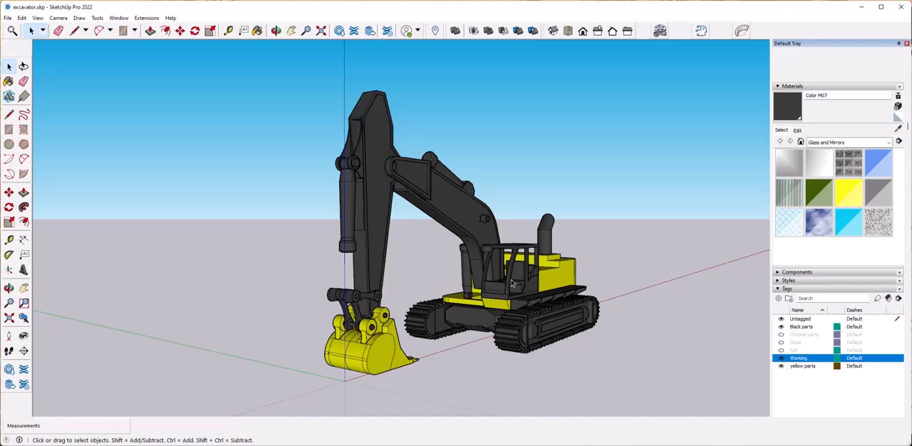
scroll(400, 223, up, 1)
click(400, 222)
scroll(843, 88, up, 2)
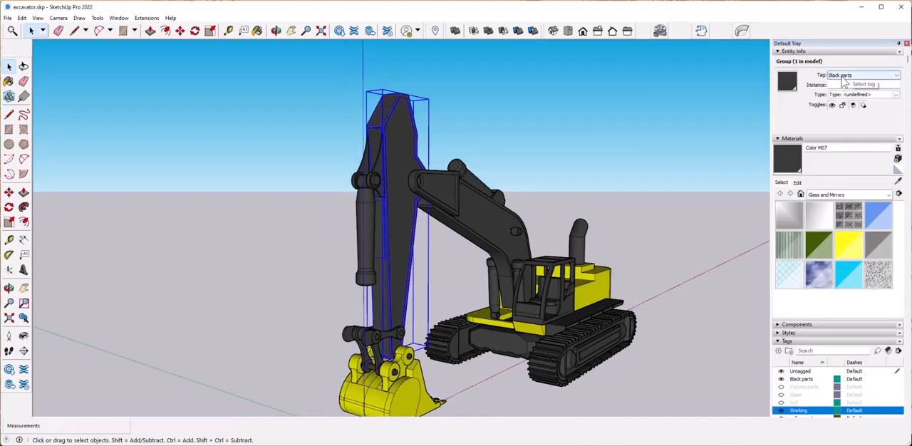
scroll(464, 251, up, 3)
scroll(825, 389, down, 2)
click(781, 360)
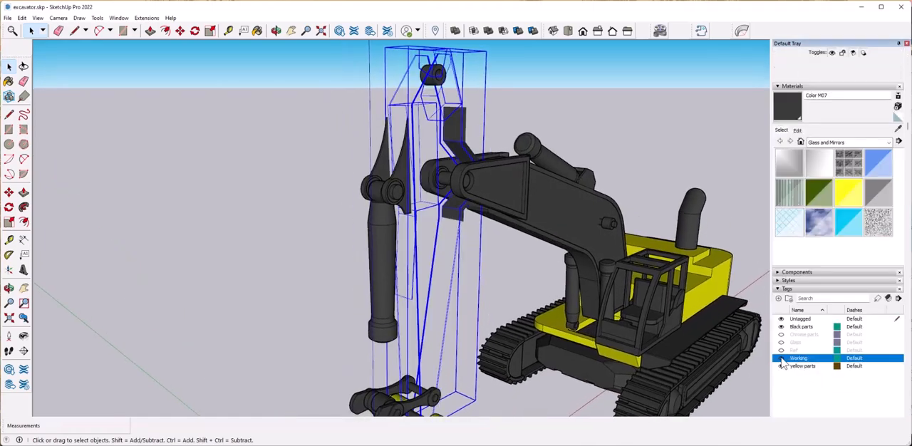
click(781, 359)
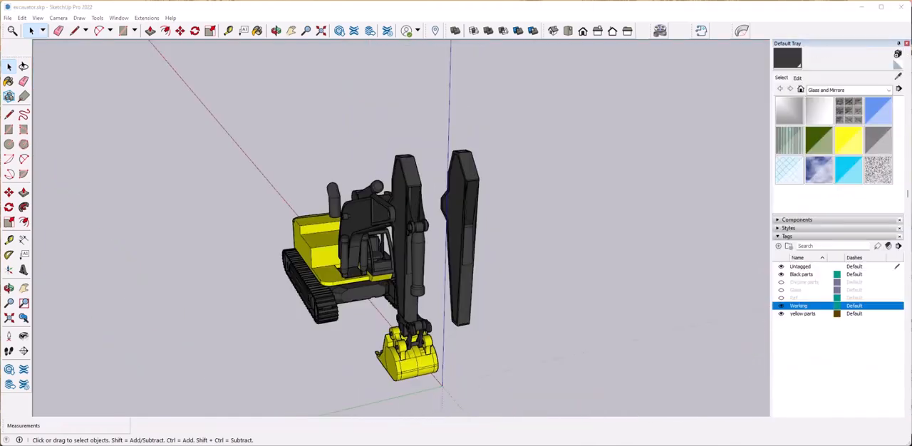
Copy the dipper arm group 8' sideways along the green axis.
middle_drag(505, 308, 470, 285)
key(m)
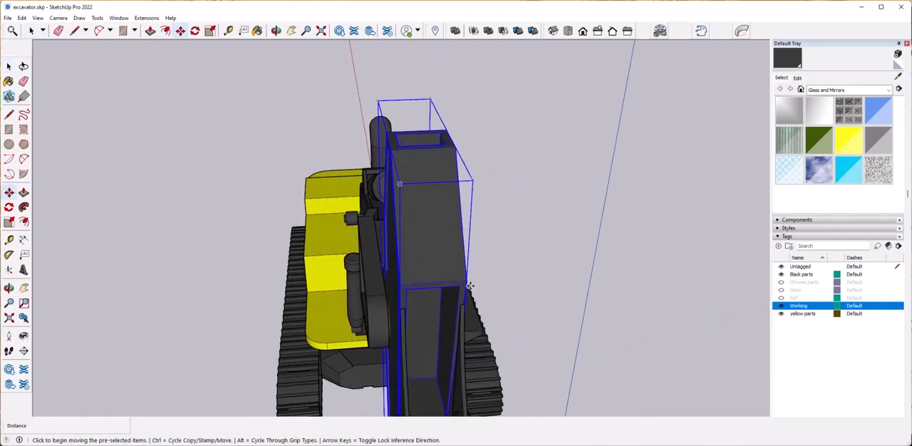
click(466, 281)
key(ctrl)
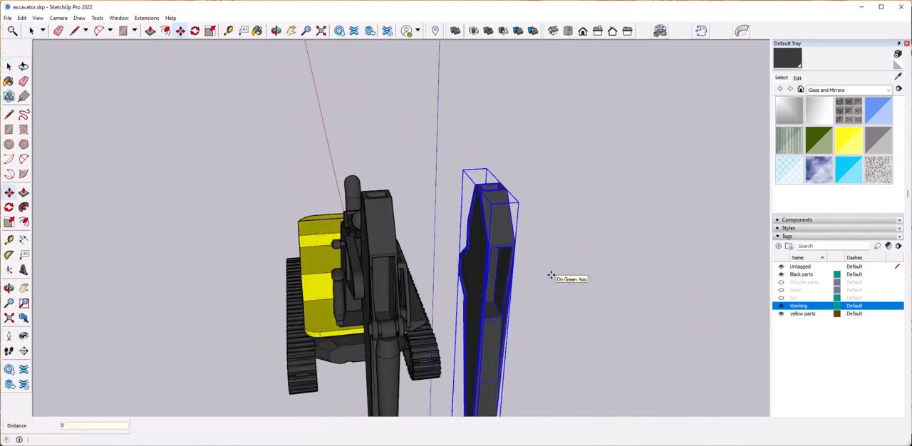
click(549, 277)
key(space)
Toggle the Working tag off and on to check which geometry of the copied arm depends on it.
click(782, 306)
click(782, 306)
scroll(445, 179, down, 5)
middle_drag(456, 187, 437, 182)
drag(429, 131, 499, 323)
middle_drag(474, 235, 485, 264)
Explode the copied dipper arm group.
scroll(456, 192, up, 5)
right_click(497, 145)
click(520, 202)
click(575, 229)
scroll(446, 129, down, 2)
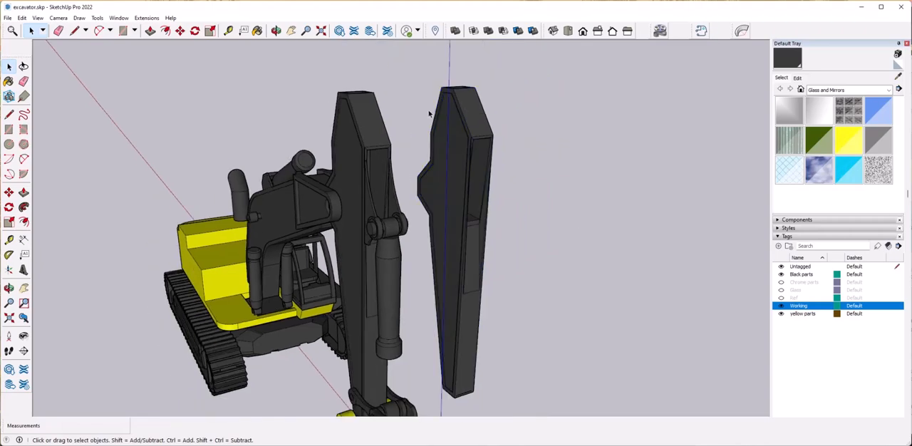
Regroup all geometry of the copied arm and assign the group to the Black parts tag.
drag(521, 303, 527, 400)
right_click(460, 150)
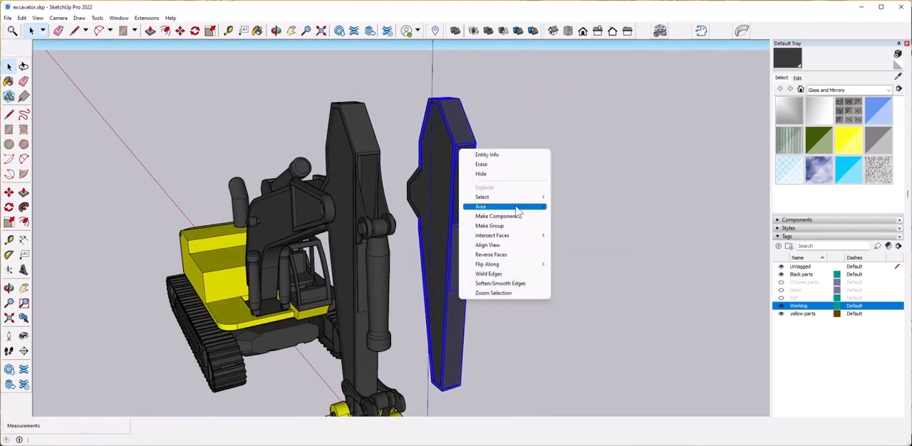
click(492, 226)
scroll(842, 100, up, 3)
click(857, 76)
click(854, 89)
click(549, 205)
Try to move the original dipper arm group 8' along the green axis, away from the boom.
middle_drag(547, 205, 395, 146)
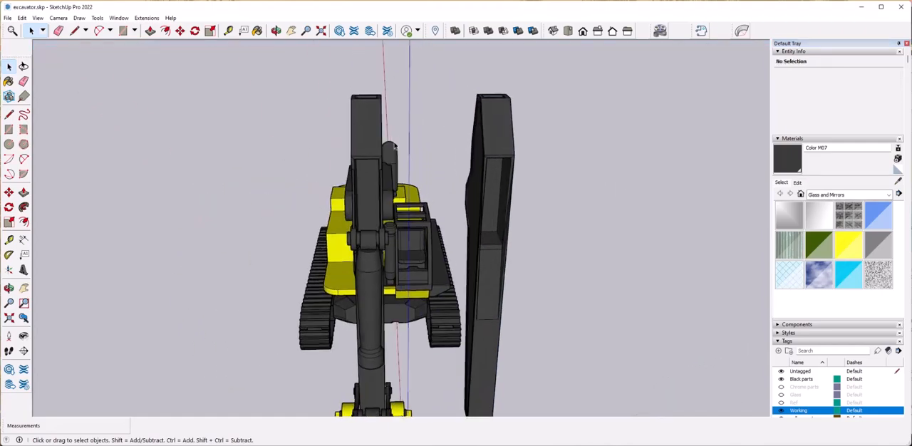
key(m)
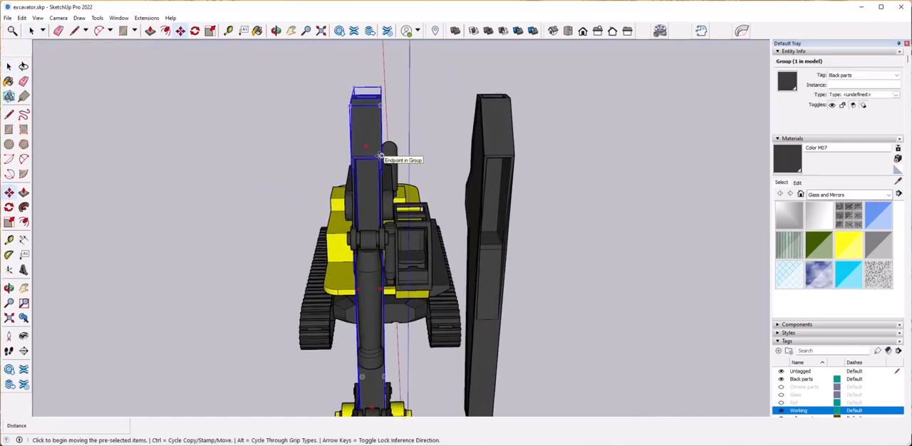
click(386, 155)
text(8)
key(Return)
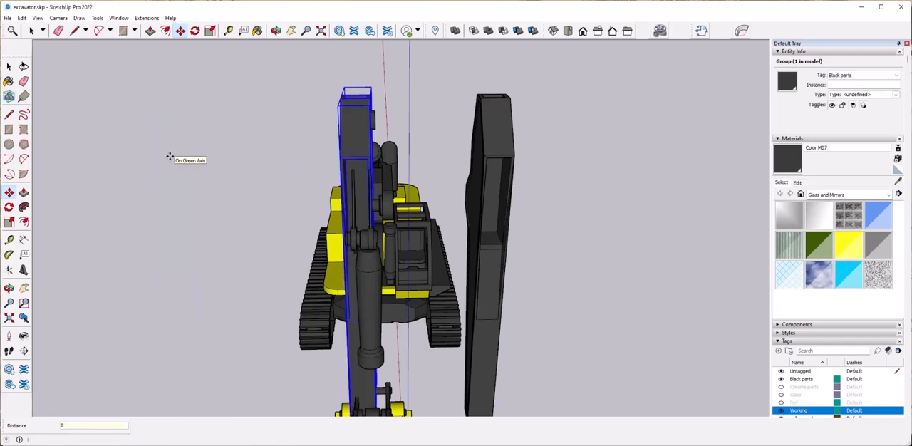
key(space)
Try to move the regrouped arm along the green axis toward the boom, and undo the original arm's move.
click(499, 148)
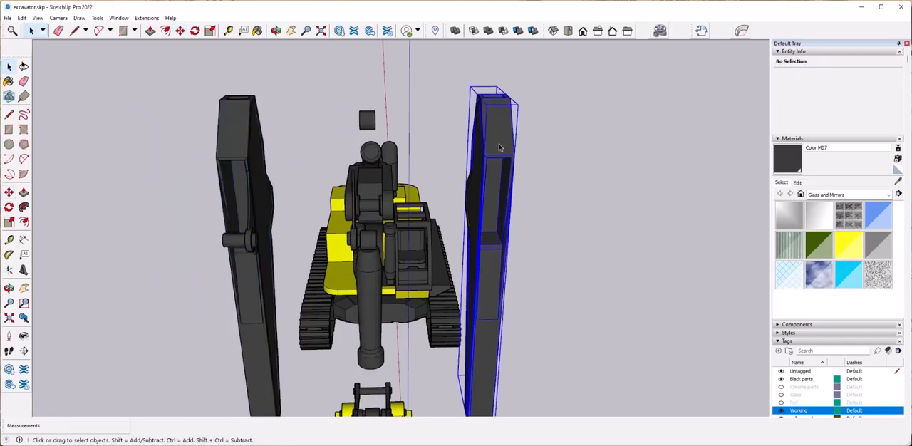
key(m)
click(516, 156)
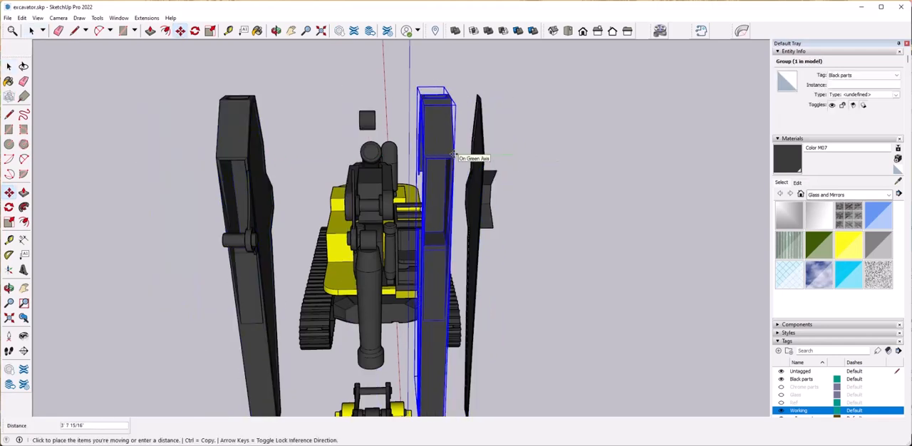
key(Escape)
middle_drag(512, 157, 602, 262)
key(ctrl+z)
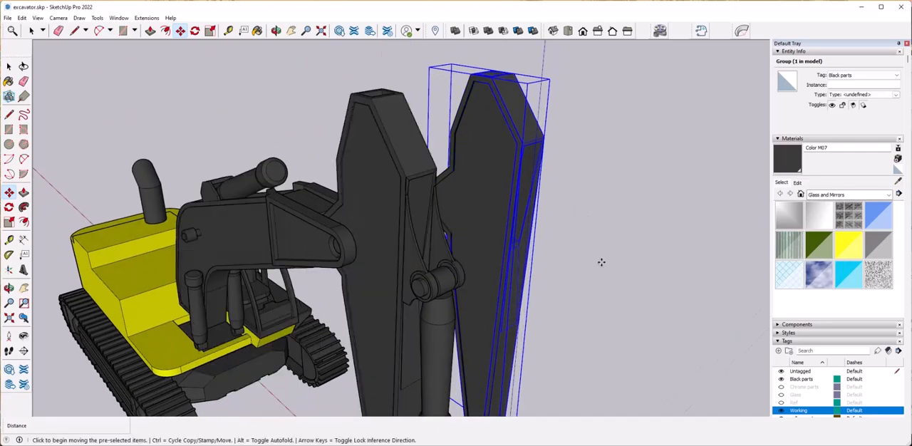
Clear the selection and add a new tag named Railing.
key(ctrl+t)
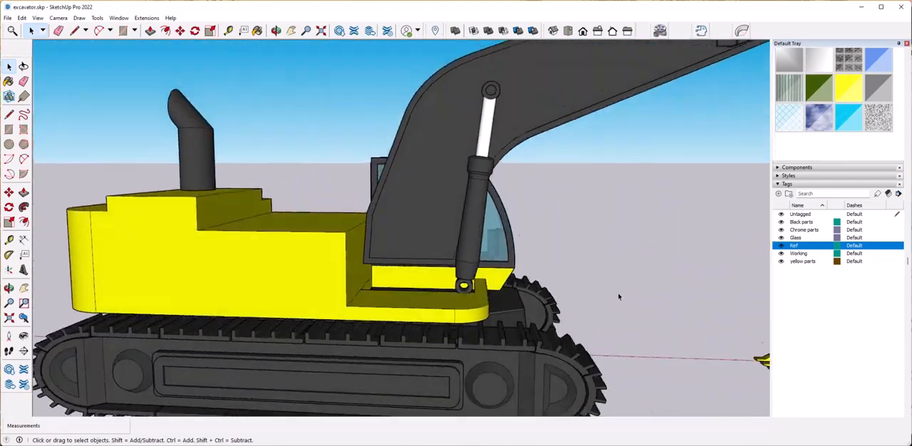
click(777, 194)
text(Railing)
key(Return)
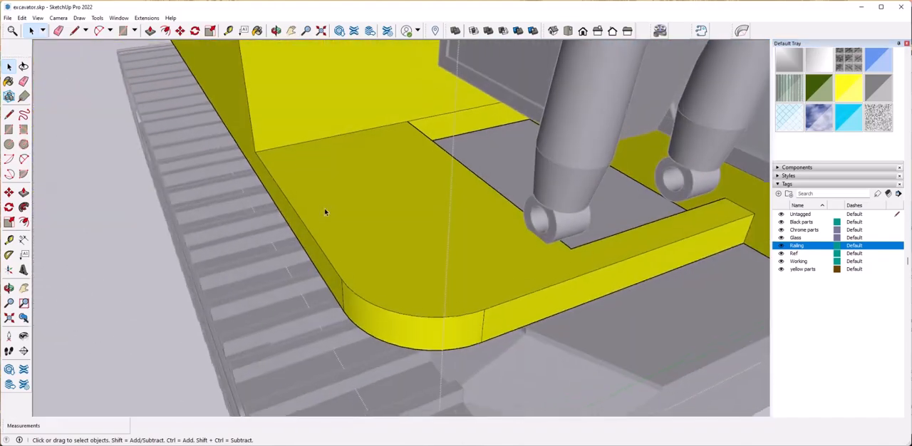
Split the outer strip off the yellow platform's top face with a line running back from the end of the rounded front corner.
key(l)
click(485, 308)
click(328, 143)
key(space)
click(353, 242)
key(p)
click(353, 237)
key(space)
click(174, 281)
click(521, 282)
Copy the outer strip's face with its edges and paste it outside the body group, on open ground beside the track.
double_click(412, 271)
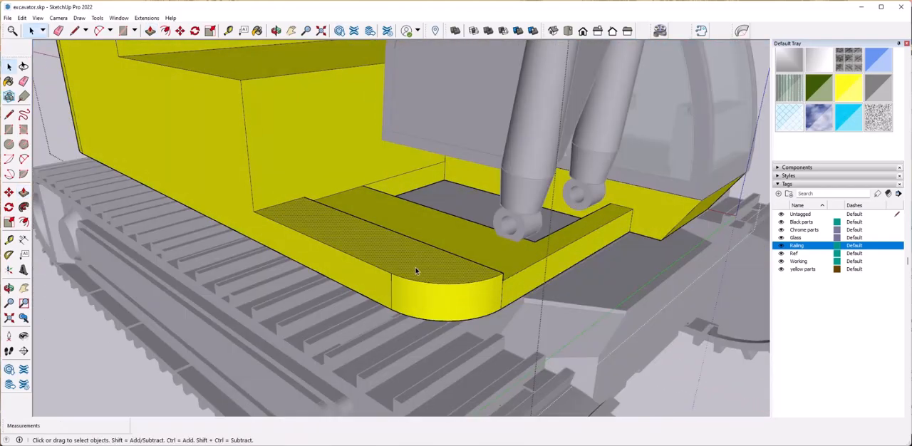
key(ctrl+c)
click(169, 359)
key(ctrl+v)
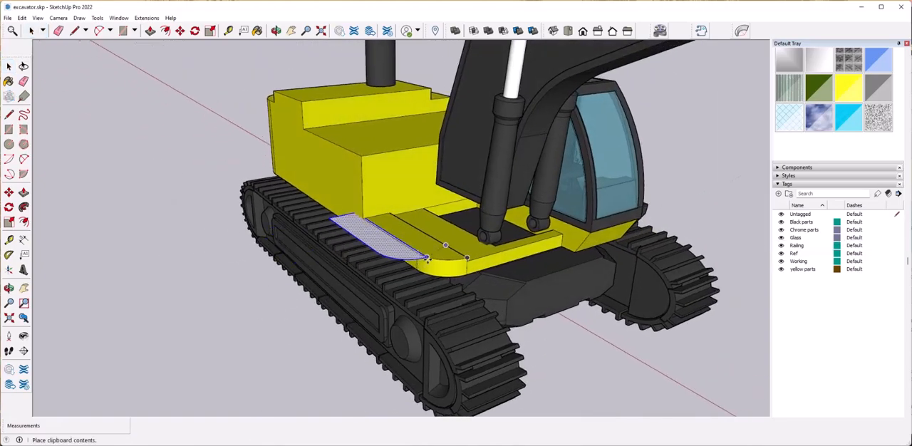
click(191, 324)
right_click(192, 324)
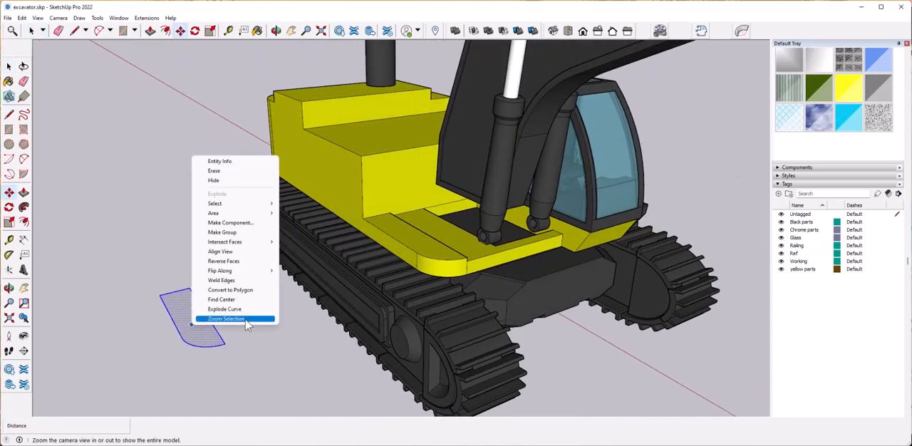
click(247, 342)
key(space)
click(260, 342)
Erase the inner and rear edges of the pasted strip, keeping only its outer side and rounded corner.
key(e)
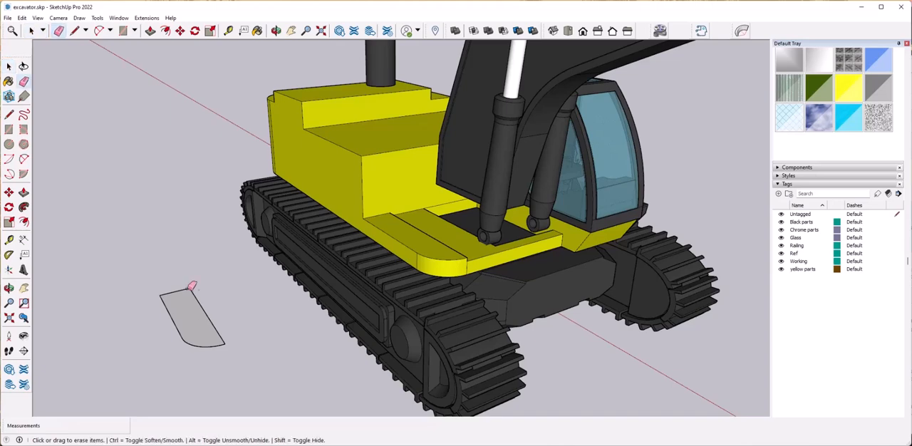
drag(195, 290, 182, 294)
key(space)
Group the remaining curved path and assign the group to the Railing tag.
right_click(207, 349)
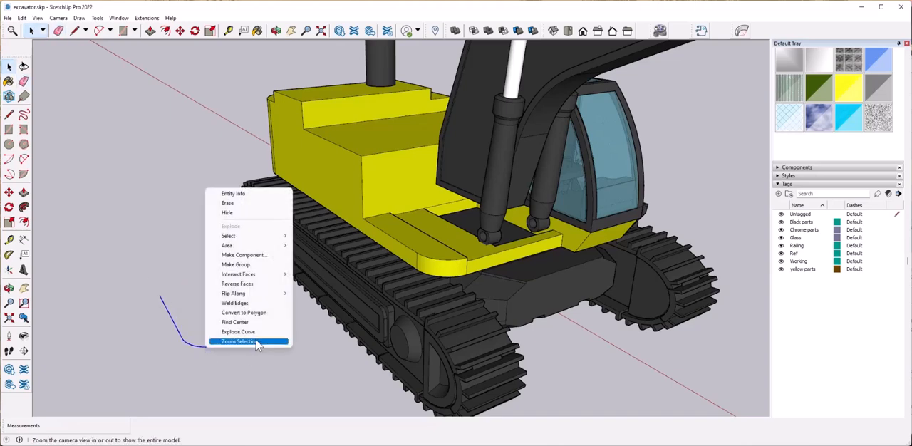
click(251, 265)
scroll(848, 105, up, 3)
click(859, 75)
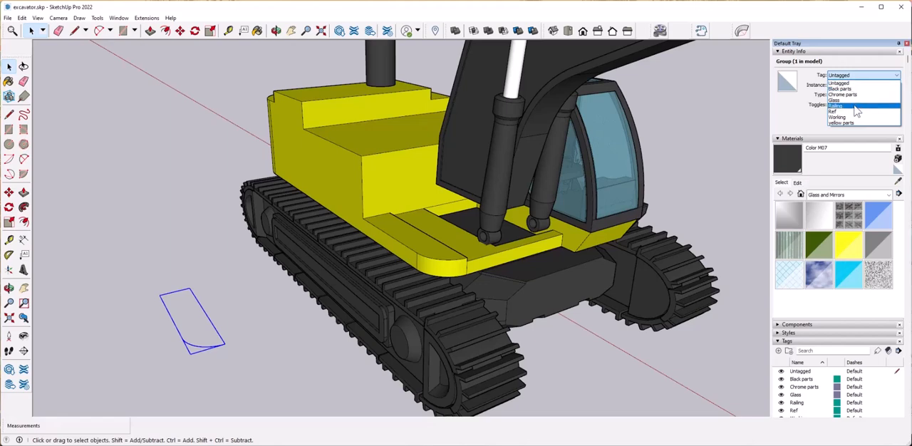
click(857, 106)
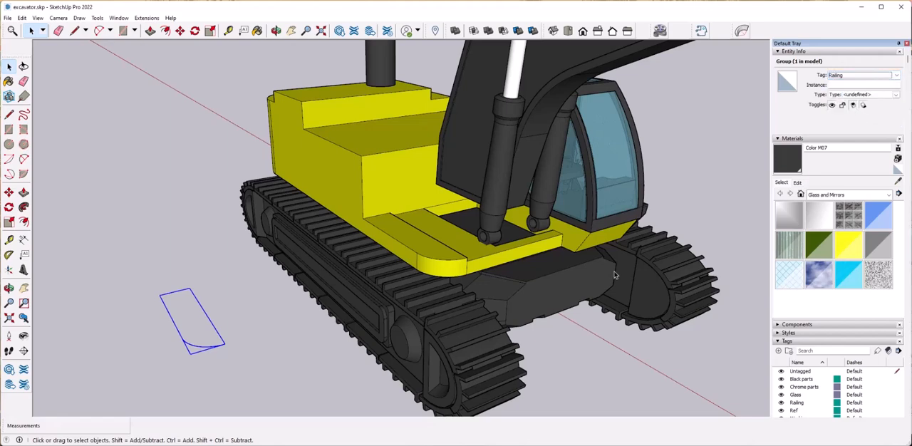
Move the railing path group by its front endpoint onto the corner of the yellow platform.
click(233, 364)
click(227, 347)
key(m)
click(226, 346)
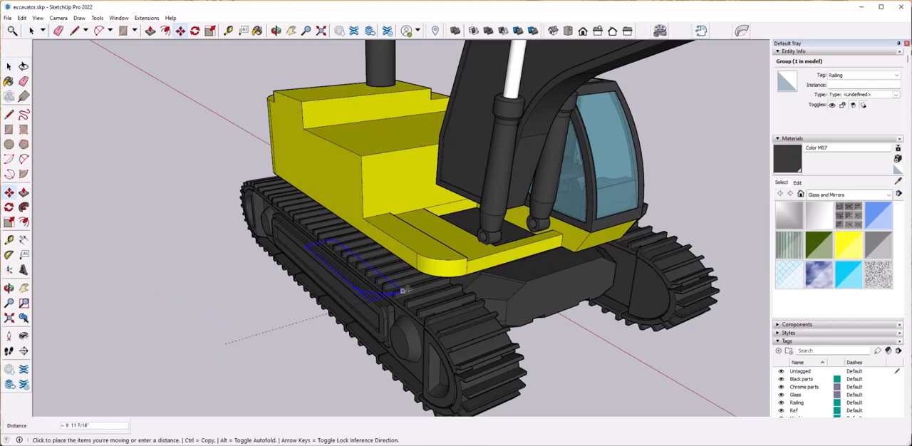
scroll(467, 258, up, 6)
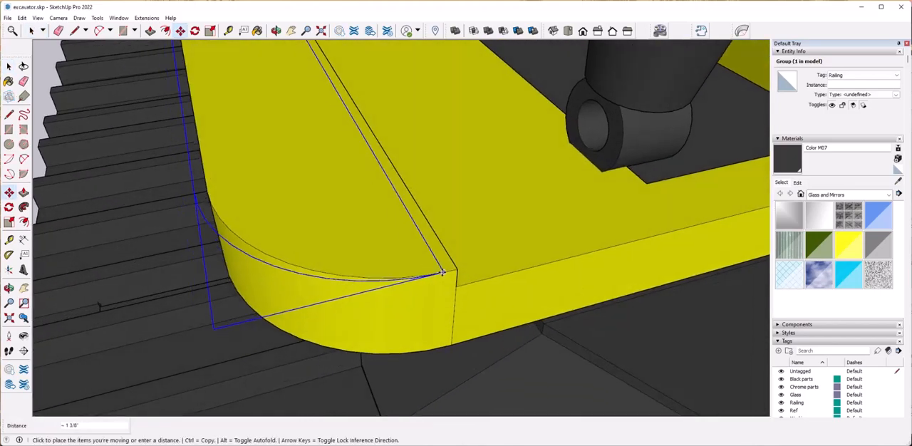
click(458, 269)
Raise the railing path group 7" above the platform and place a copy of it vertically above for the upper rail.
middle_drag(524, 296, 570, 213)
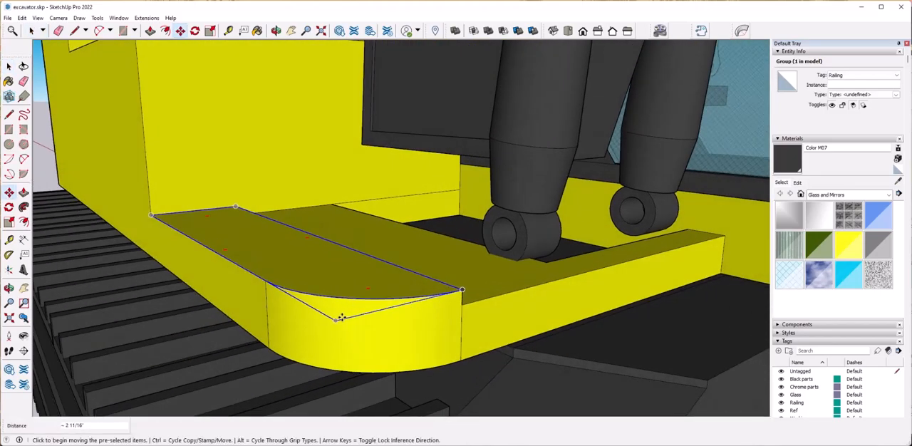
click(336, 319)
middle_drag(334, 299, 375, 333)
click(364, 239)
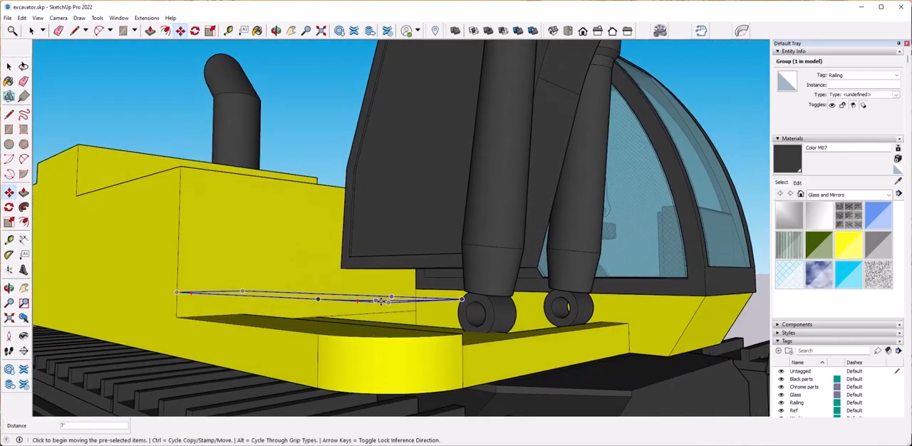
middle_drag(395, 303, 472, 287)
key(ctrl)
click(466, 294)
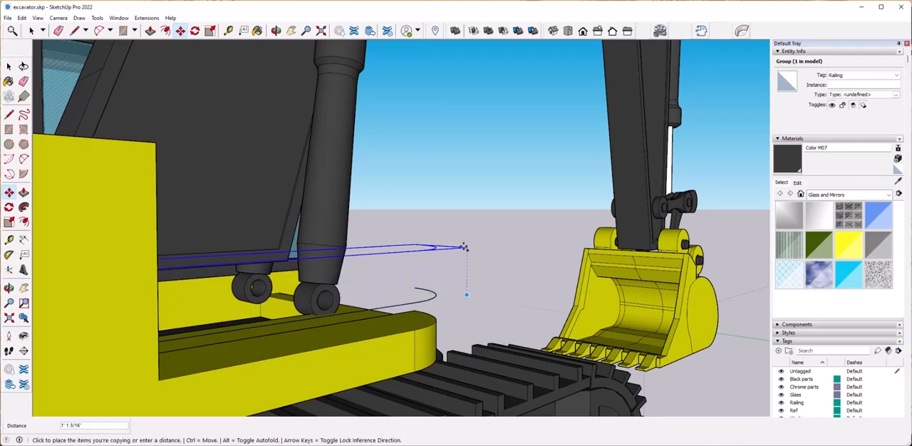
click(466, 212)
key(space)
middle_drag(497, 276, 354, 343)
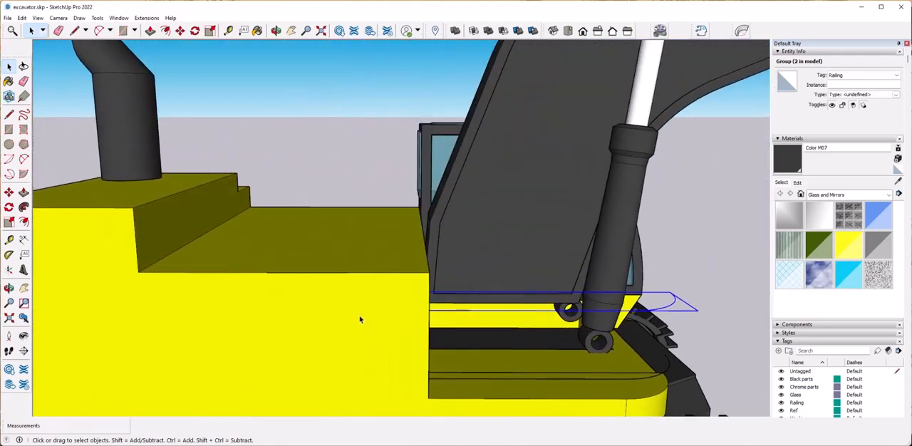
Draw a line about 8' 5" long along the lower deck's side edge and past its front, and raise it about 11".
key(l)
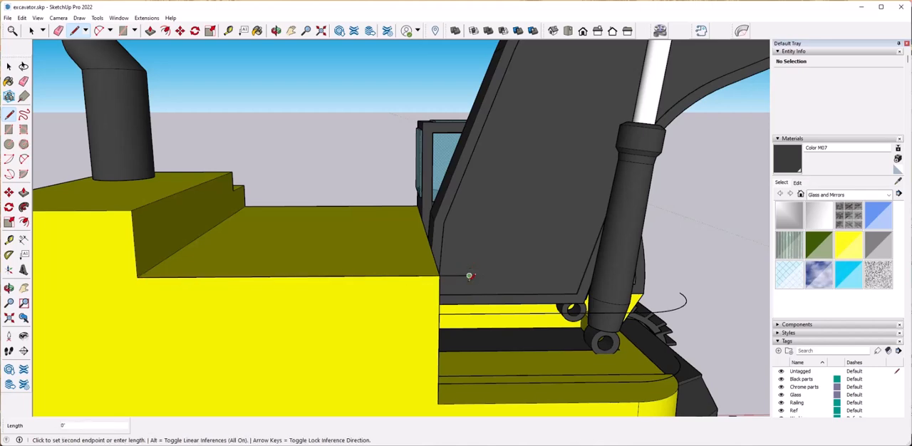
key(e)
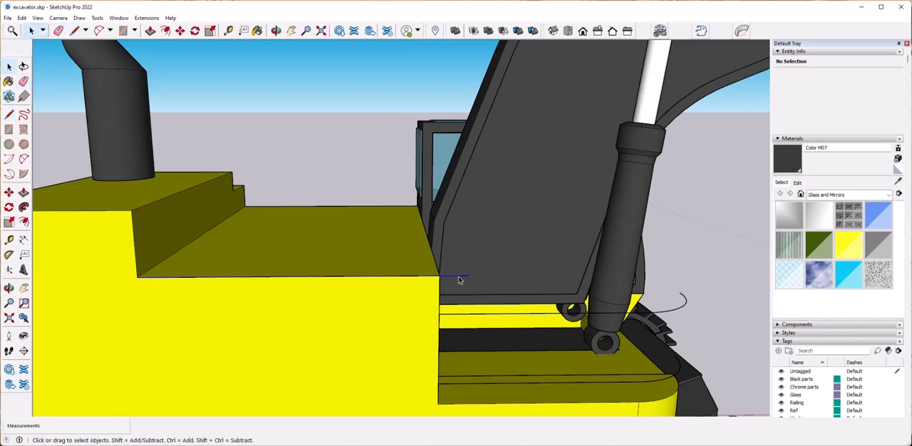
click(458, 277)
key(m)
click(459, 276)
middle_drag(454, 212, 431, 224)
click(431, 279)
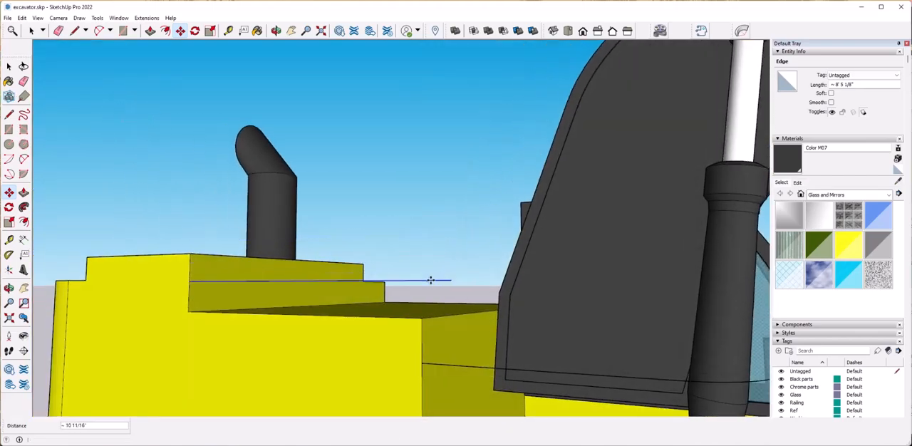
Copy the raised side line straight up to form the upper rail line.
click(430, 280)
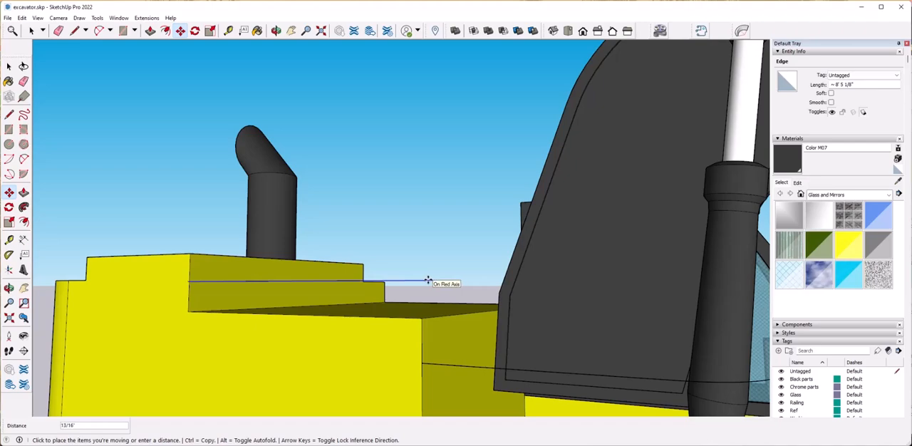
key(ctrl)
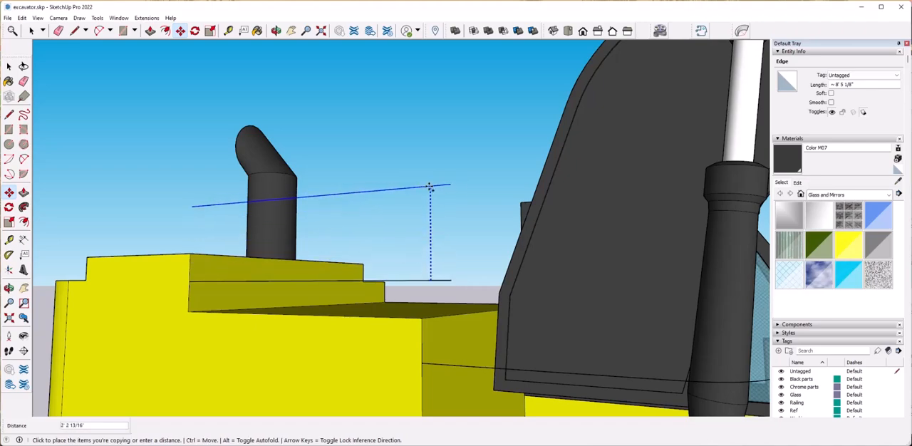
click(429, 197)
key(space)
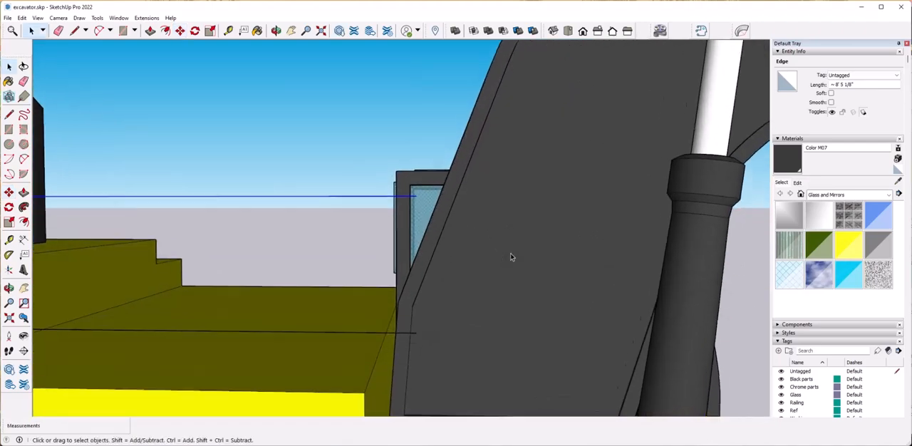
Draw a vertical post line from the front end of the upper rail line down to the platform.
mouse_move(392, 226)
middle_down()
mouse_move(396, 244)
mouse_move(386, 220)
middle_up()
key(l)
middle_drag(401, 348, 395, 272)
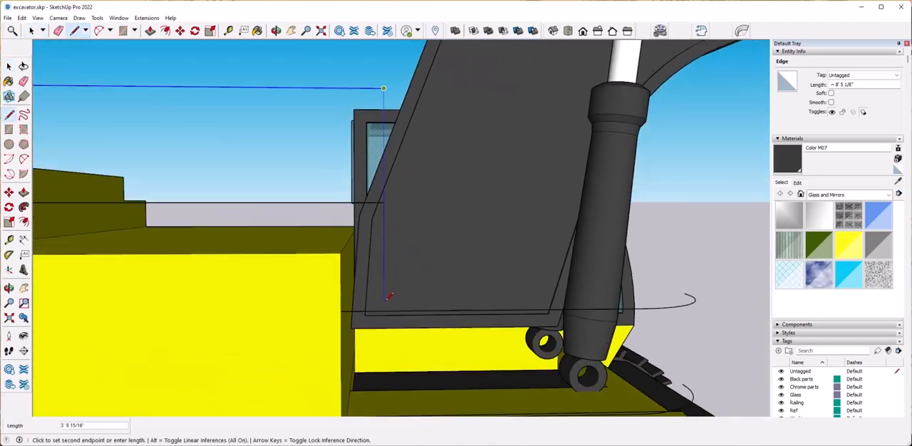
scroll(383, 311, down, 2)
shift+middle_drag(385, 354, 412, 313)
click(390, 307)
scroll(417, 286, up, 2)
key(space)
scroll(340, 228, down, 3)
middle_drag(340, 230, 341, 228)
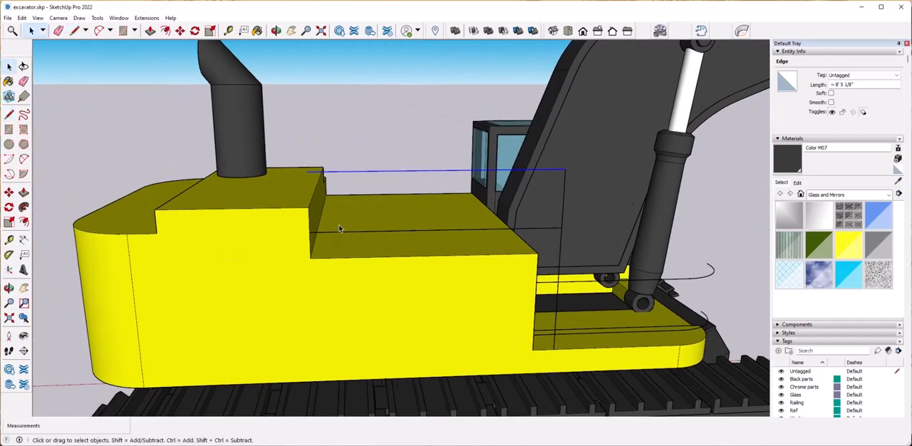
Extend the upper rail line about 8' 1" back along the red axis, across the rear deck and down onto its surface.
scroll(341, 228, up, 3)
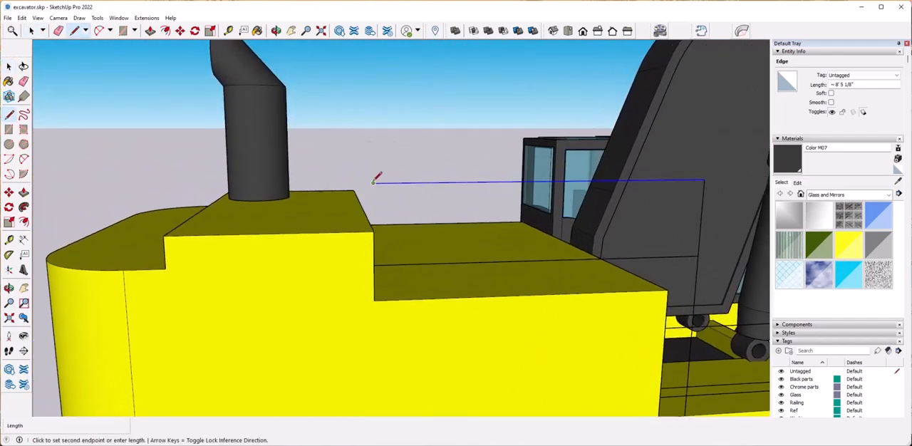
scroll(164, 179, down, 3)
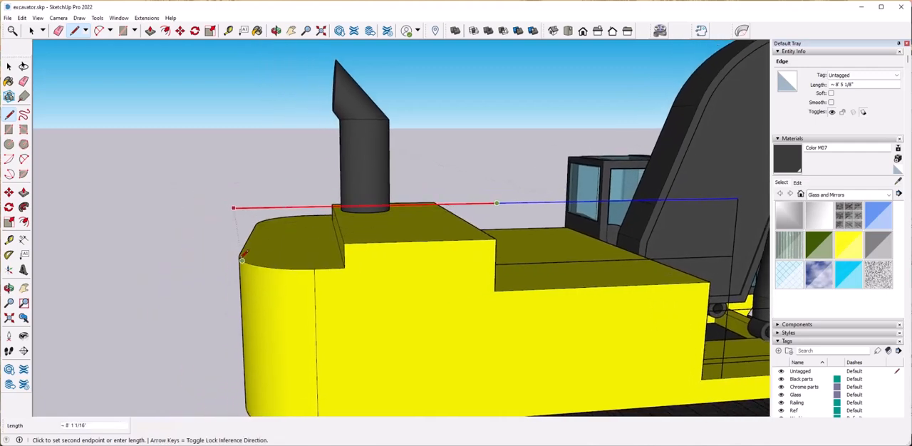
middle_drag(286, 204, 567, 247)
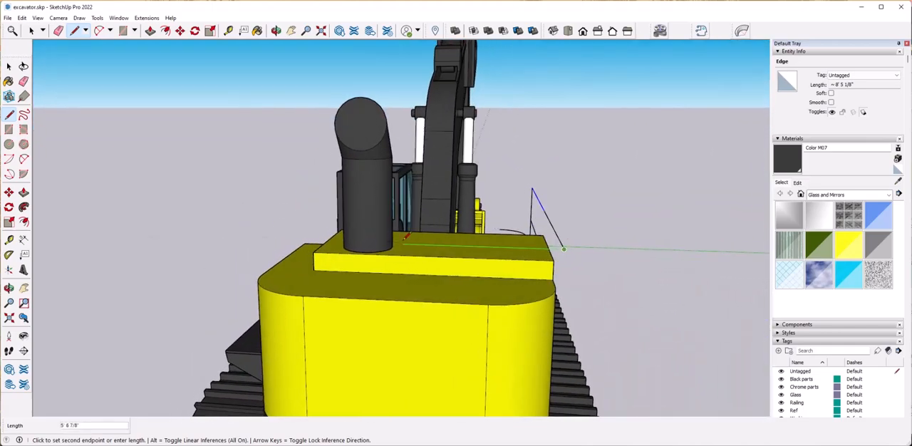
click(405, 296)
scroll(405, 296, down, 3)
middle_drag(405, 296, 285, 258)
key(space)
Round the upper rail's rear corner and the bend at the top of the rear post with 2 Point Arc fillets.
middle_drag(509, 232, 465, 327)
scroll(564, 254, up, 4)
middle_drag(467, 242, 463, 258)
click(25, 159)
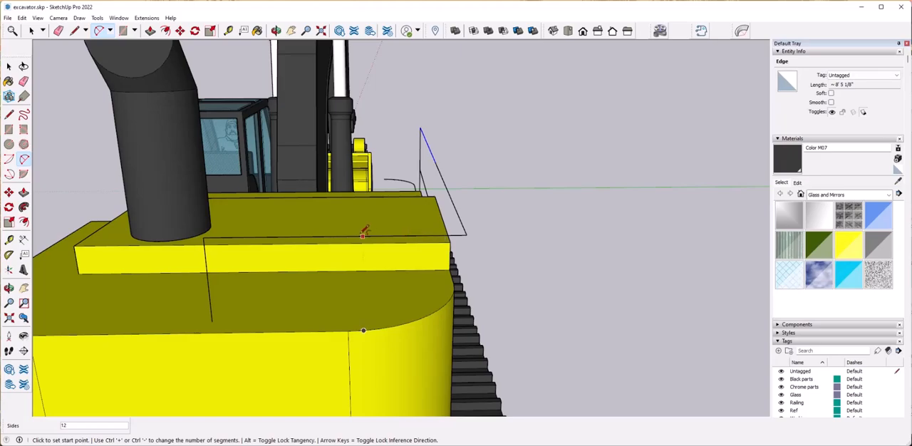
click(353, 236)
middle_drag(354, 236, 443, 239)
double_click(298, 238)
scroll(438, 235, up, 4)
click(437, 218)
double_click(501, 162)
scroll(503, 167, down, 5)
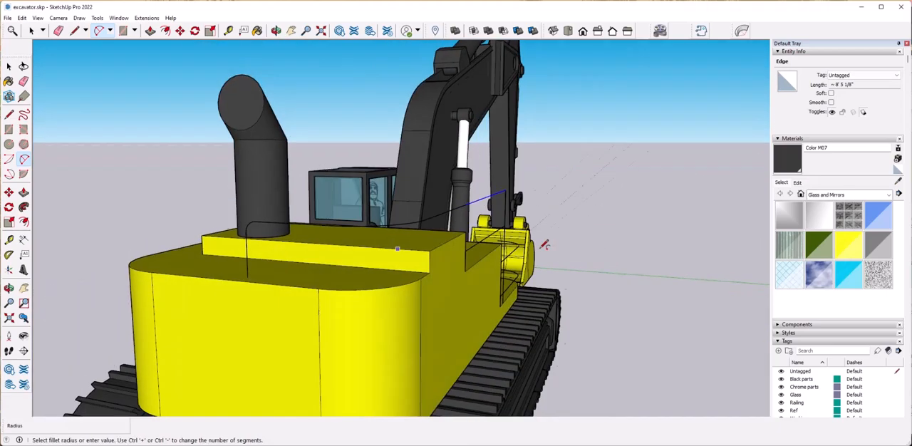
Round the bend where the upper rail meets the front vertical post with an arc fillet.
middle_drag(544, 244, 234, 223)
scroll(580, 179, up, 4)
click(521, 127)
double_click(547, 154)
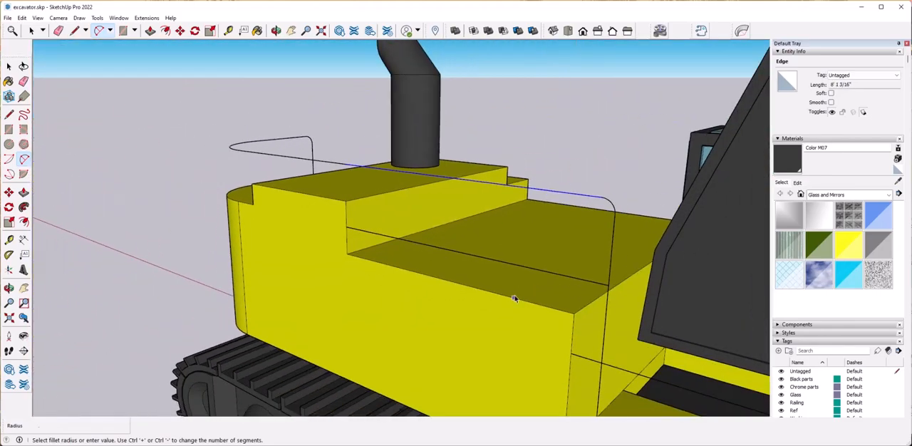
key(space)
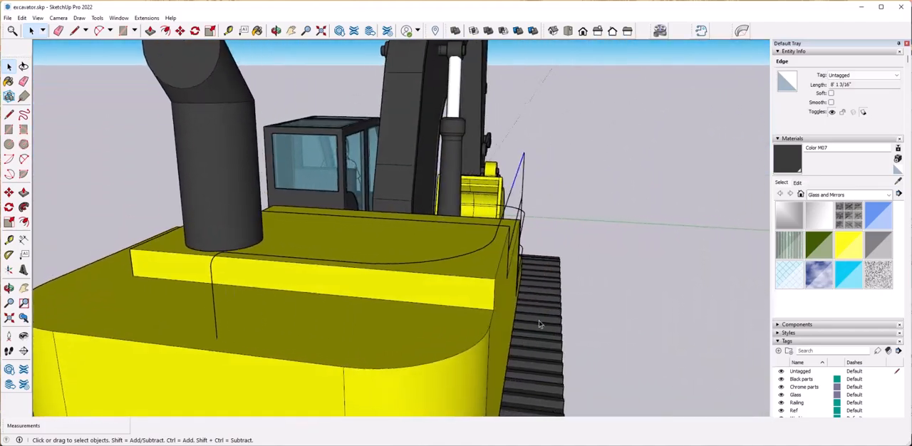
Draw vertical support post lines from the upper rail down to the rear deck and the raised engine cover.
click(8, 116)
click(9, 115)
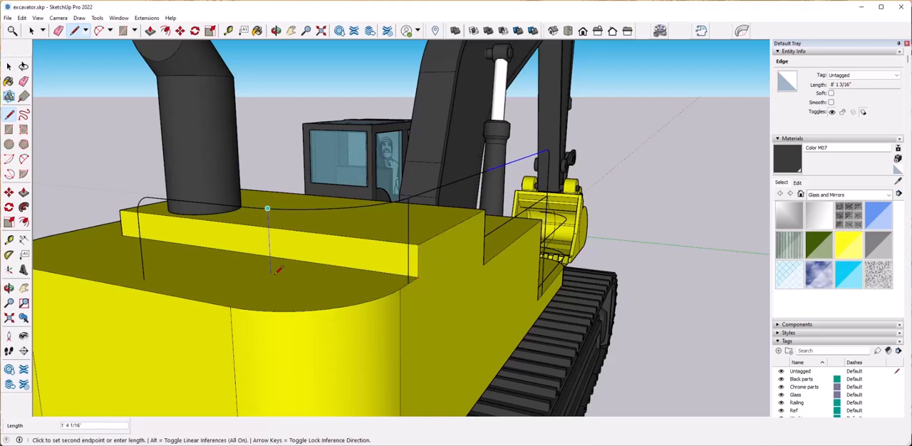
key(space)
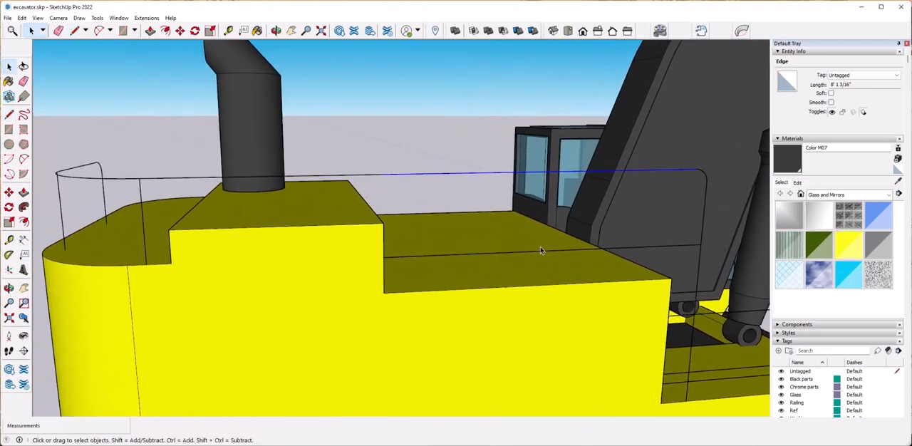
key(l)
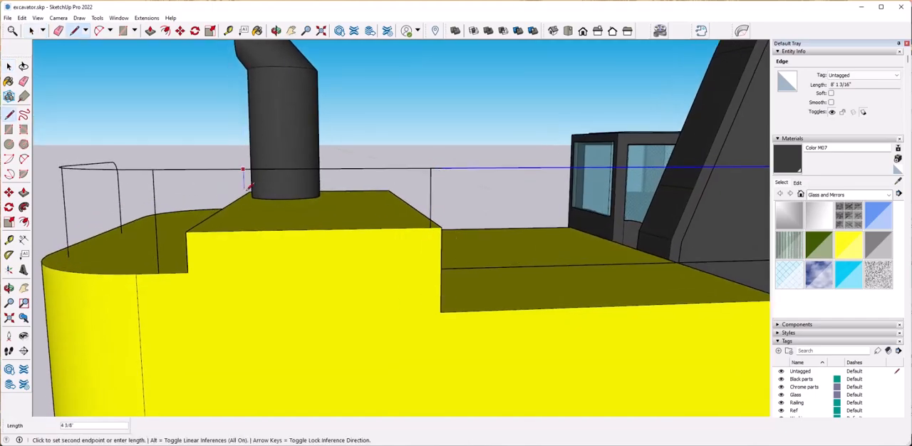
key(space)
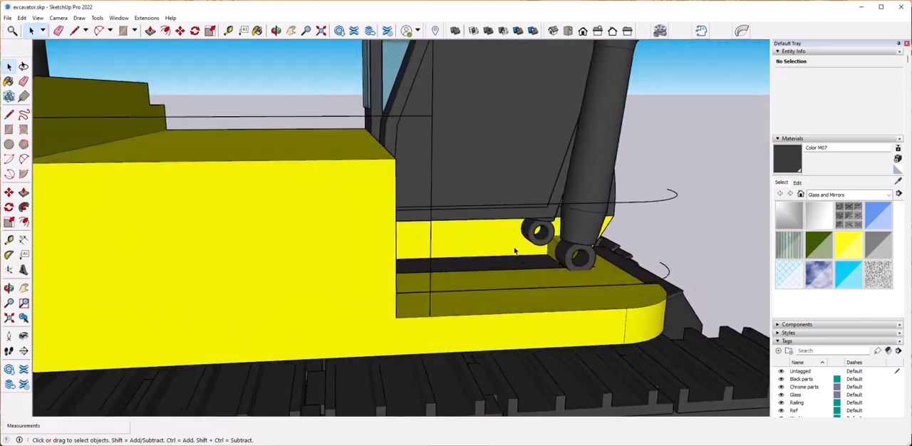
scroll(515, 251, down, 6)
middle_drag(515, 251, 467, 256)
scroll(467, 257, up, 5)
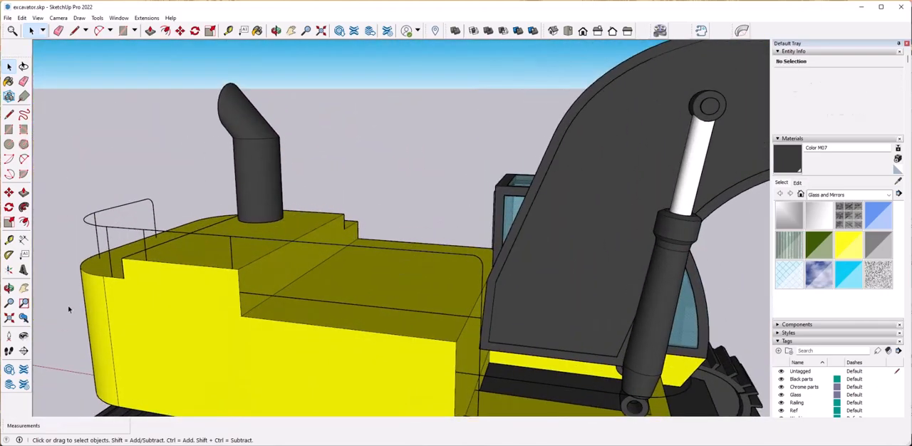
Draw a circle of about 2" radius centred on the base of the upper rail's rear post line.
click(214, 12)
scroll(242, 271, down, 3)
middle_drag(232, 268, 385, 321)
scroll(187, 311, up, 5)
click(10, 144)
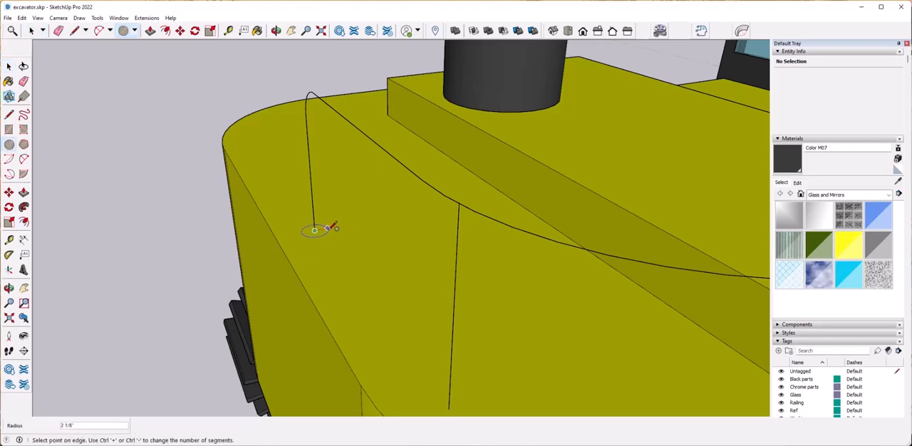
click(327, 230)
key(space)
Sweep the circle along the whole upper rail path with Follow Me, ending at the base of the front post.
click(24, 207)
middle_drag(278, 321, 360, 303)
click(296, 308)
scroll(302, 279, down, 2)
shift+middle_drag(302, 280, 318, 342)
middle_drag(339, 178, 480, 347)
click(493, 364)
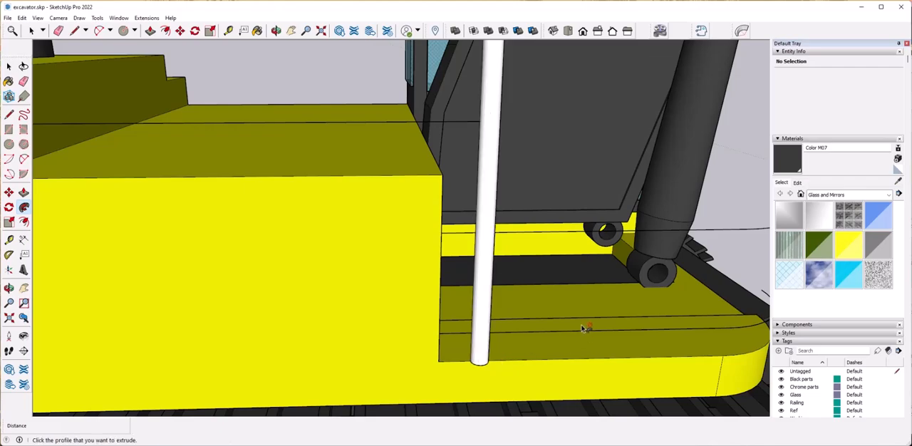
Turn on the X-ray face style to expose the pipe's end face at the base of the rear post.
key(space)
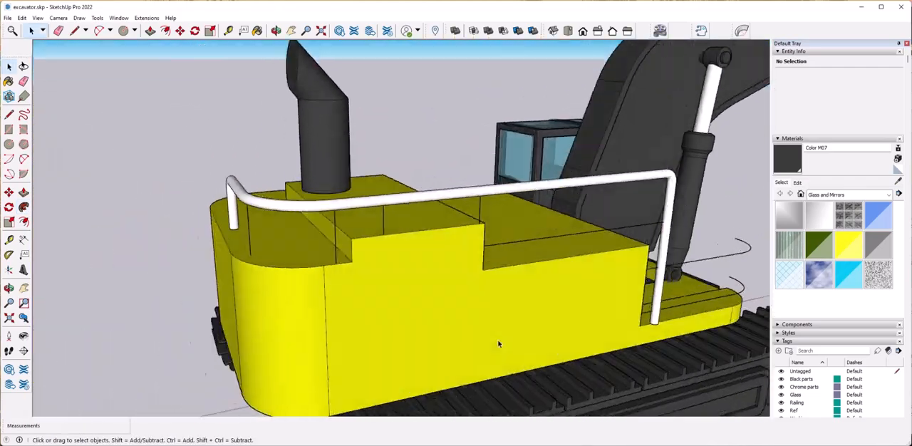
scroll(236, 230, up, 10)
middle_drag(242, 235, 478, 309)
scroll(431, 249, up, 5)
click(506, 232)
middle_drag(508, 235, 535, 309)
scroll(517, 298, up, 3)
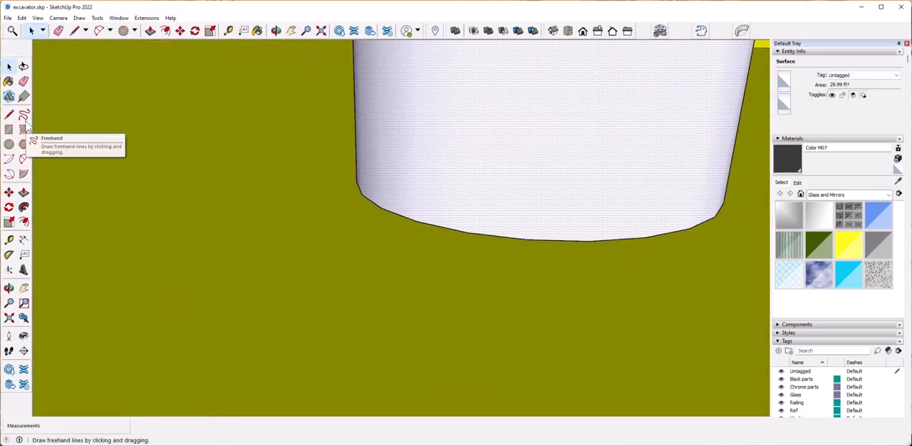
click(38, 18)
mouse_move(62, 156)
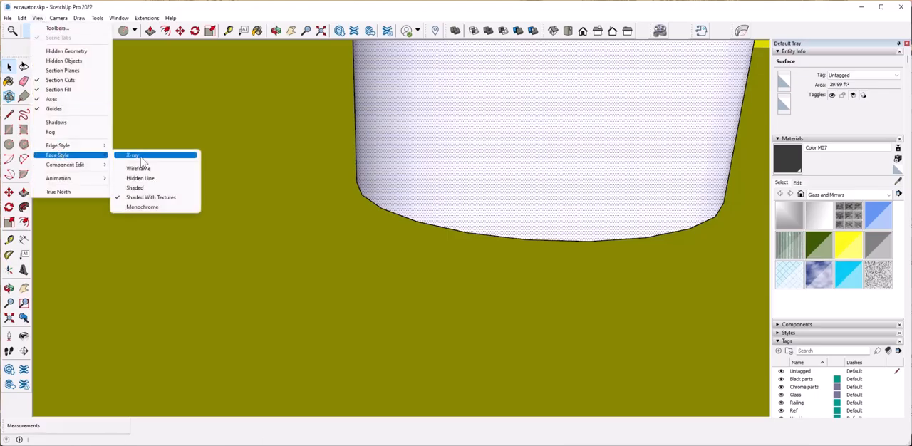
click(138, 154)
Copy the circular end face of the rear post out to the empty space behind the excavator.
middle_drag(526, 265, 508, 231)
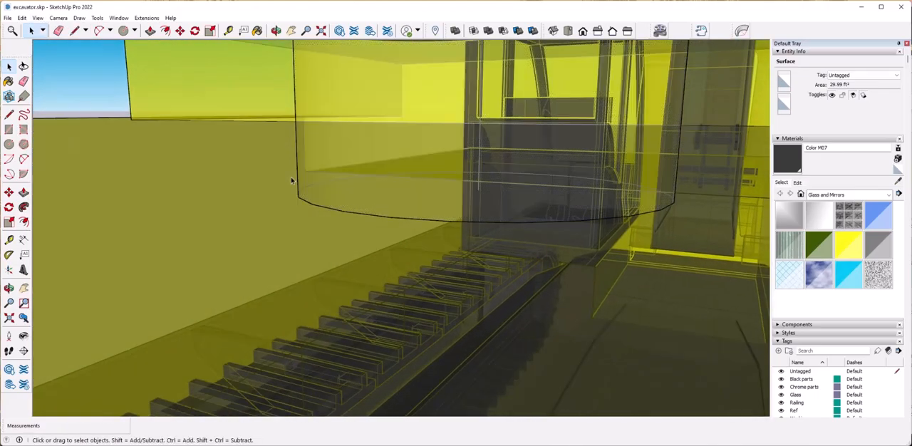
click(88, 106)
middle_drag(300, 235, 342, 142)
click(418, 121)
middle_drag(419, 235, 385, 225)
key(m)
key(ctrl)
click(418, 216)
scroll(385, 193, down, 7)
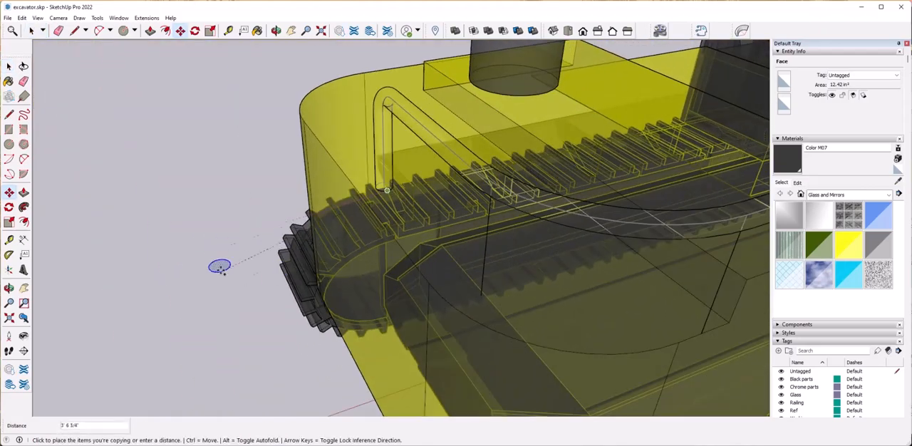
click(158, 246)
key(space)
click(157, 291)
Turn off the X-ray face style.
scroll(255, 207, down, 5)
scroll(370, 214, up, 2)
click(38, 18)
mouse_move(58, 155)
click(130, 156)
Draw a line across the diameter of the loose circle behind the excavator.
scroll(406, 257, up, 3)
middle_drag(421, 264, 456, 299)
scroll(168, 271, up, 3)
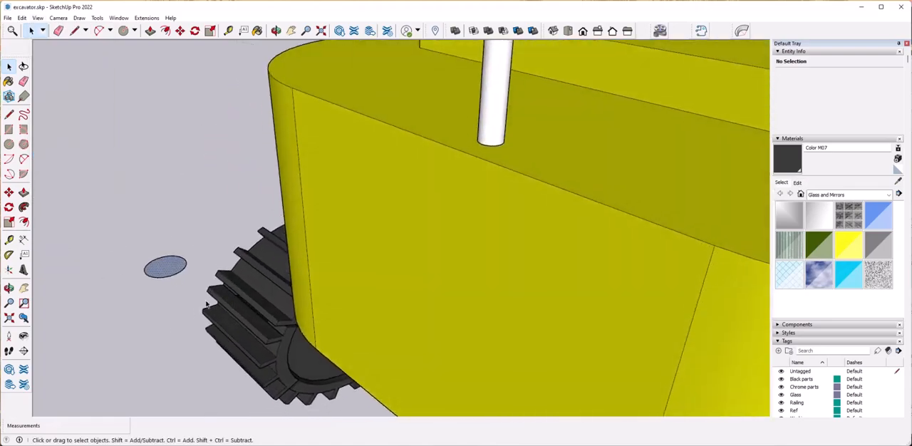
click(168, 274)
key(m)
middle_drag(250, 272, 354, 272)
scroll(242, 296, up, 2)
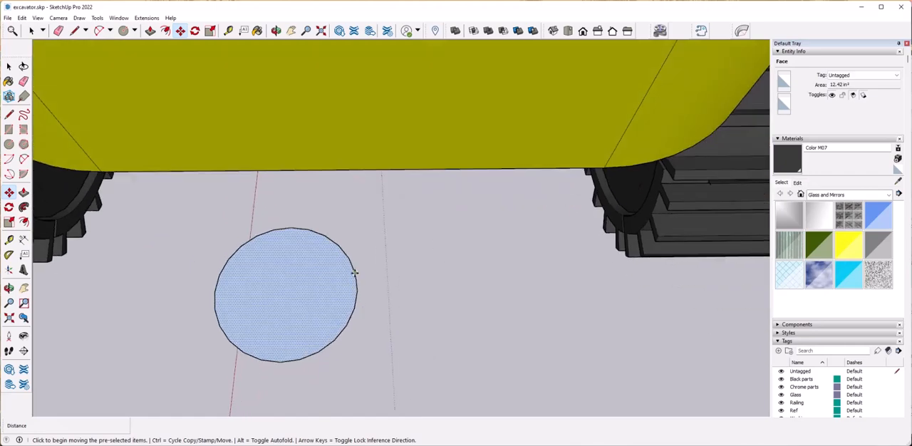
key(l)
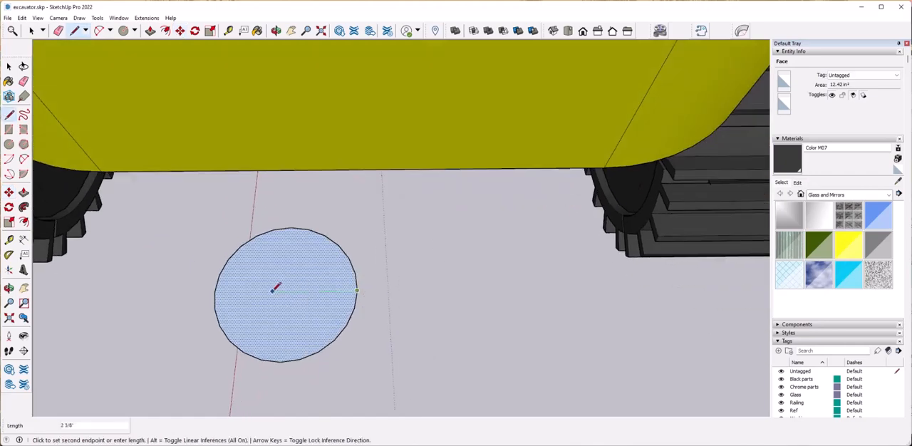
click(215, 291)
key(space)
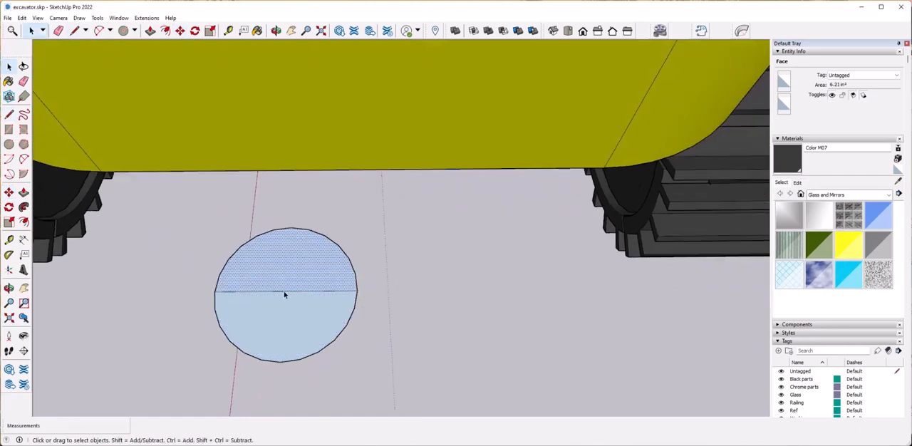
Replace the diameter line with a short mark at the centre of the loose circle.
key(space)
click(329, 292)
key(l)
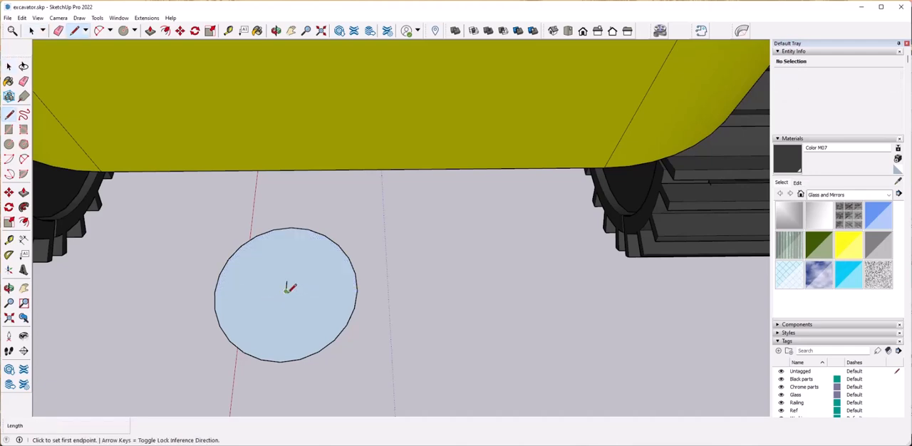
drag(415, 375, 415, 378)
middle_drag(406, 364, 305, 305)
Copy the loose circle by its centre onto the base of the support post line on the rear deck.
key(m)
key(ctrl)
click(288, 296)
scroll(285, 296, down, 8)
scroll(246, 275, up, 5)
click(230, 269)
scroll(289, 282, up, 5)
key(space)
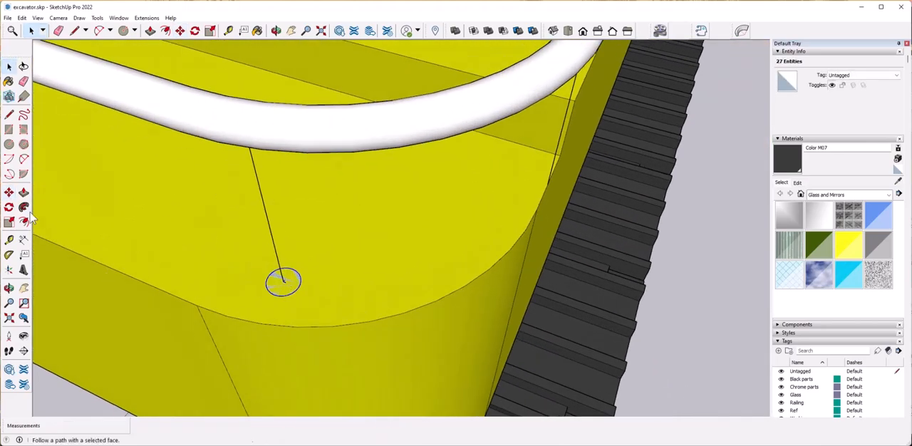
Try to sweep the copied circle up the support post line with Follow Me and undo it.
click(293, 285)
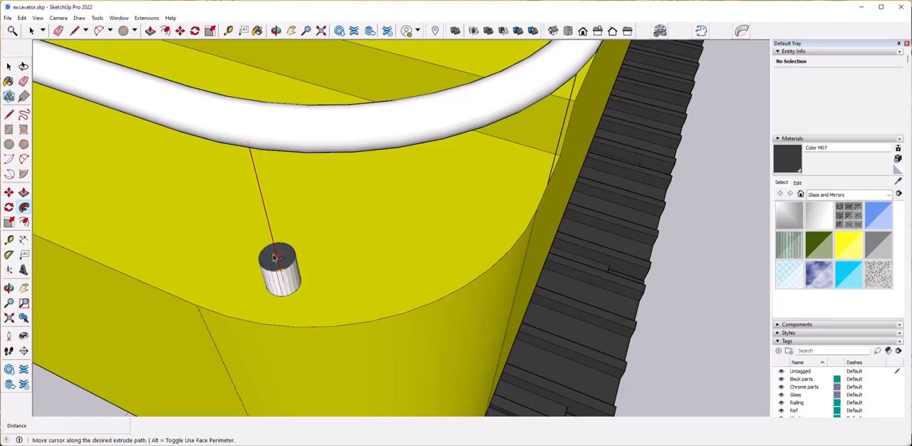
middle_drag(259, 150, 302, 208)
click(288, 282)
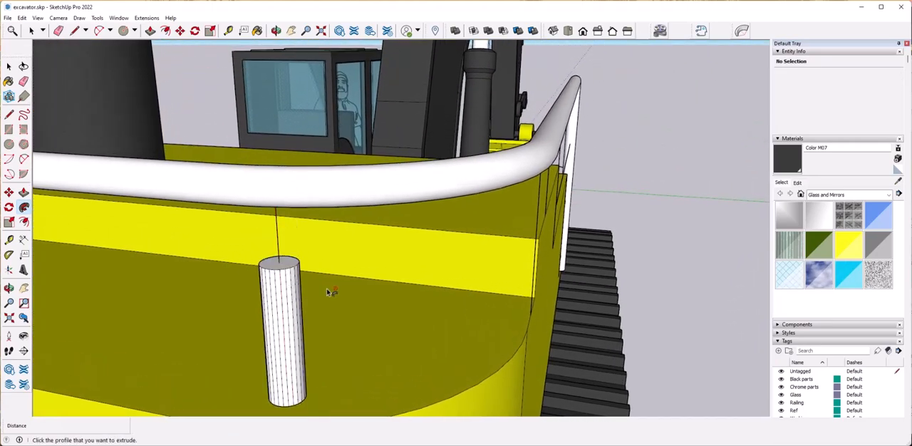
key(ctrl+z)
Push/Pull the circle on the rear deck up into the upper rail to form a support post.
key(p)
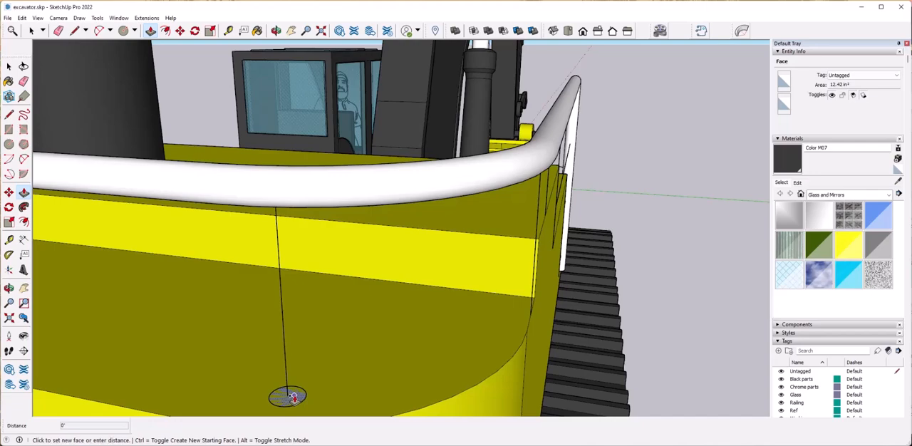
click(310, 227)
scroll(396, 153, down, 4)
right_click(330, 270)
click(349, 321)
key(space)
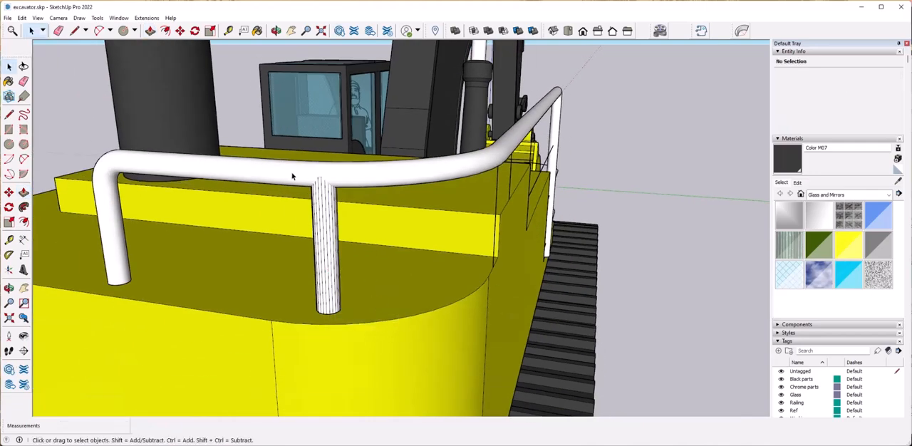
Soften and smooth the edges of the new support post at a 20-degree angle between normals.
drag(292, 176, 375, 330)
right_click(325, 242)
mouse_move(385, 348)
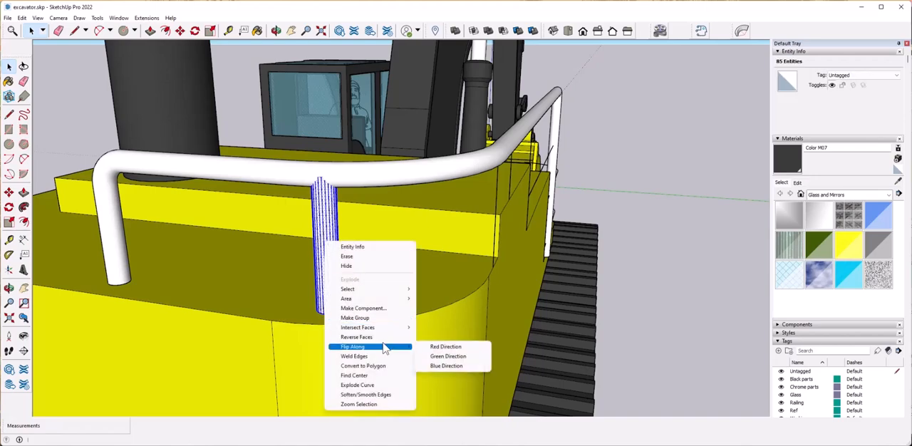
click(390, 396)
click(582, 260)
scroll(408, 291, down, 2)
Make the support post a group and hide the yellow parts tag.
middle_drag(409, 292, 389, 293)
drag(348, 248, 348, 247)
right_click(329, 281)
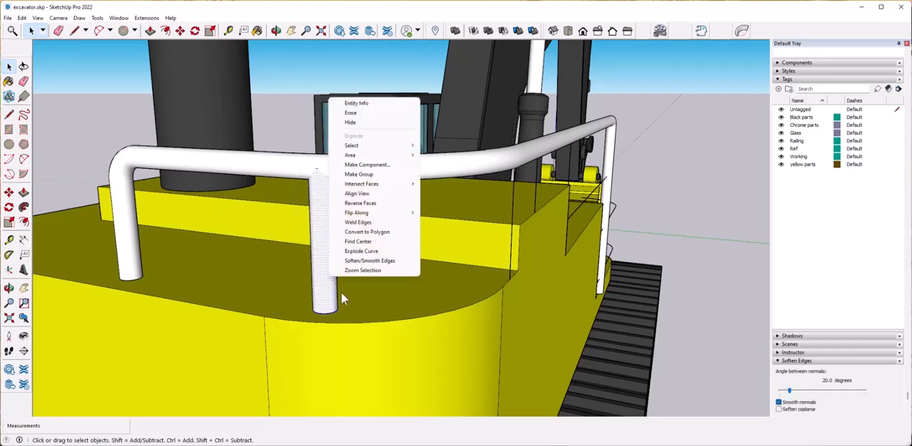
click(372, 176)
scroll(326, 341, up, 3)
middle_drag(278, 353, 419, 392)
scroll(320, 389, down, 5)
click(781, 164)
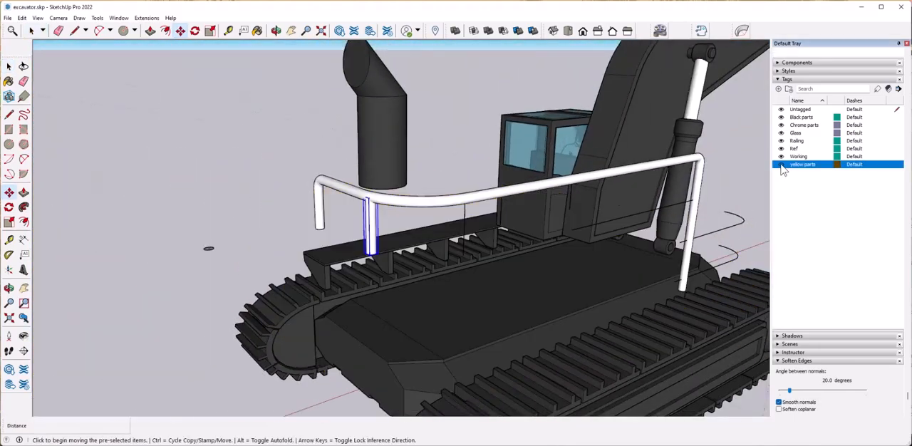
Copy the support post group by its base centre onto the lower ends of the next two support lines.
scroll(344, 292, up, 6)
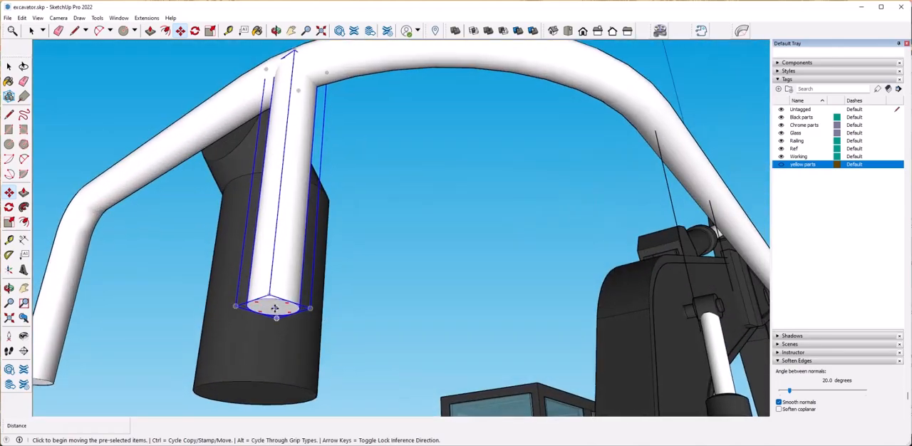
key(ctrl)
click(274, 308)
scroll(428, 335, down, 2)
click(524, 323)
middle_drag(524, 323, 445, 334)
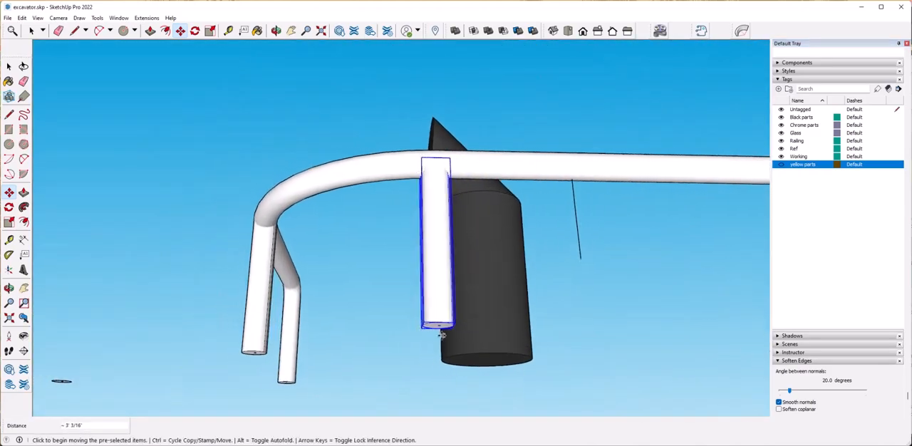
key(ctrl)
click(439, 327)
click(581, 258)
middle_drag(581, 258, 437, 207)
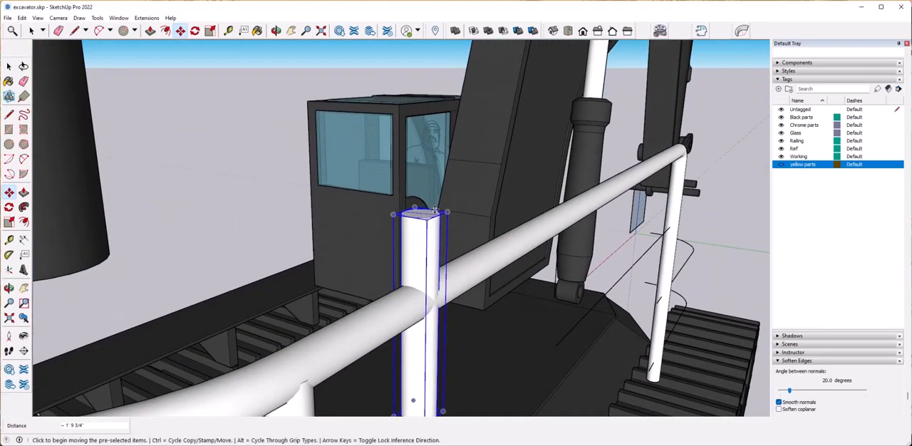
Shorten the engine cover's support post to end inside the upper rail and place a copy further along the rail.
click(411, 320)
key(space)
middle_drag(410, 320, 420, 187)
key(m)
click(610, 298)
middle_drag(610, 298, 417, 311)
scroll(425, 309, down, 5)
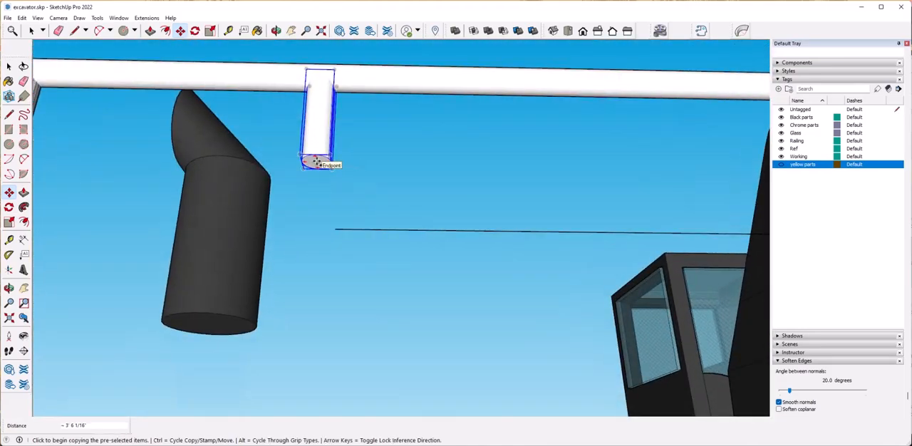
Copy the short post to the front platform's railing curves, level with the front post's base, and scale its height.
click(317, 162)
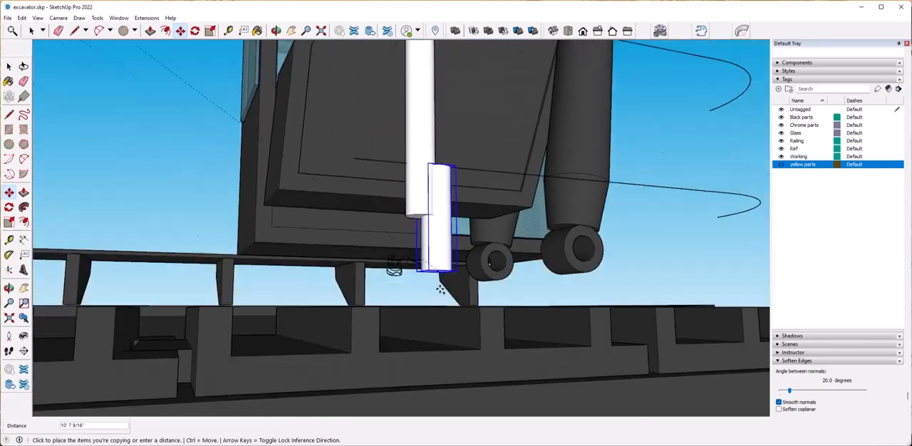
middle_drag(440, 290, 423, 206)
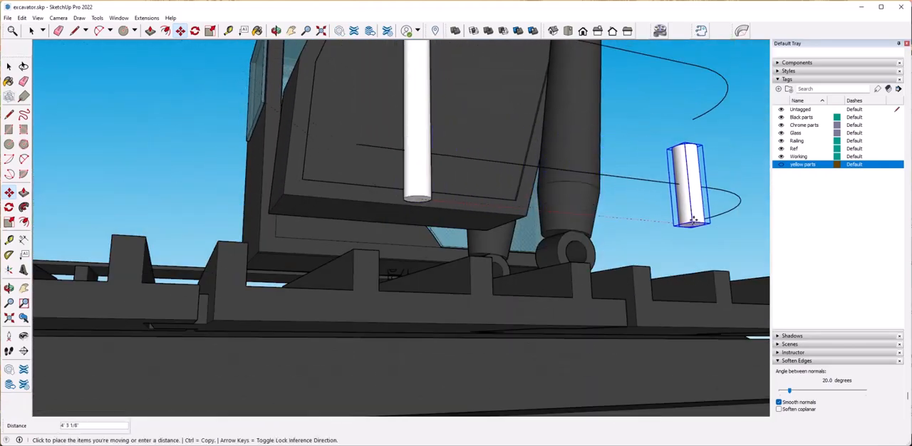
middle_drag(665, 230, 657, 307)
key(s)
scroll(547, 276, up, 3)
drag(658, 305, 661, 247)
key(space)
scroll(442, 285, down, 5)
middle_drag(366, 275, 434, 350)
scroll(306, 329, up, 3)
scroll(306, 329, down, 2)
scroll(402, 206, up, 2)
middle_drag(401, 206, 333, 266)
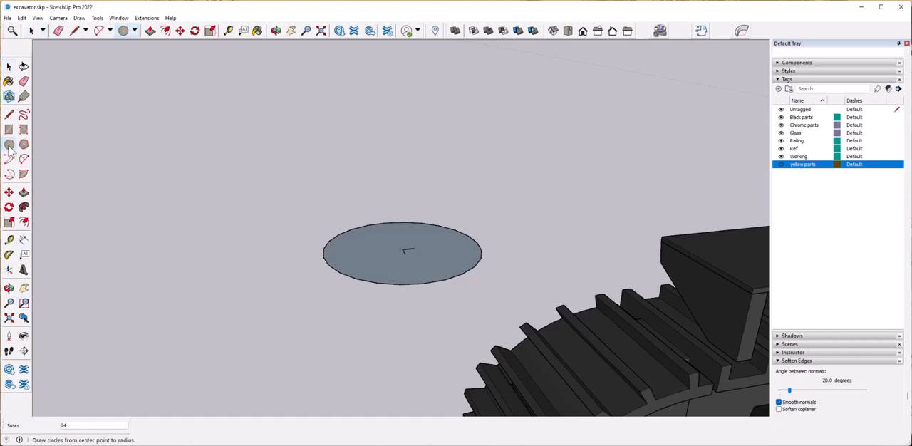
middle_drag(439, 258, 360, 288)
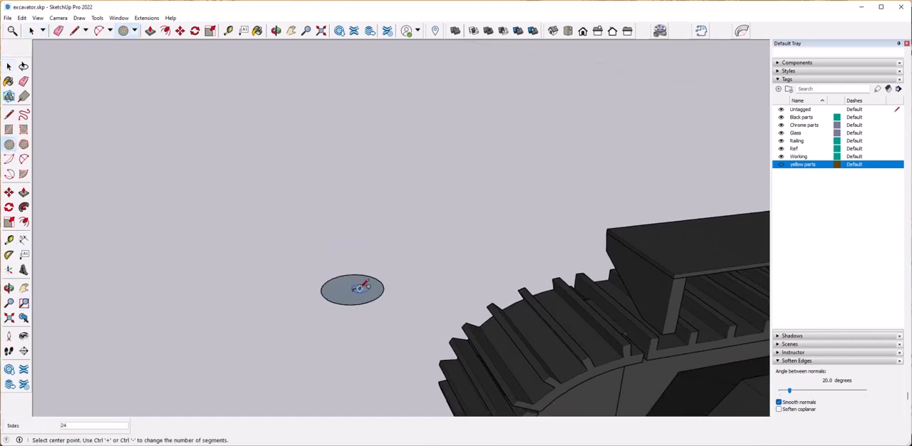
middle_drag(382, 321, 426, 262)
scroll(371, 273, up, 2)
middle_drag(370, 273, 412, 312)
Try a copy of the loose circle's face without its centre mark and delete the copy.
click(412, 312)
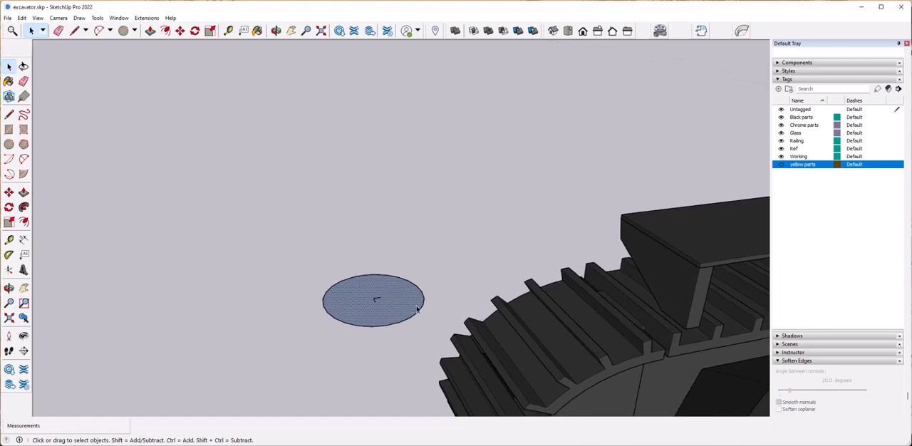
key(ctrl)
click(373, 298)
click(231, 321)
key(space)
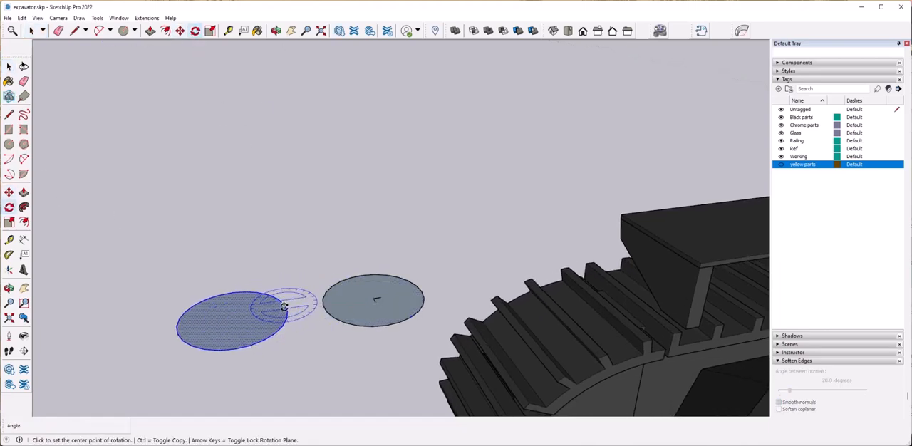
key(space)
key(Delete)
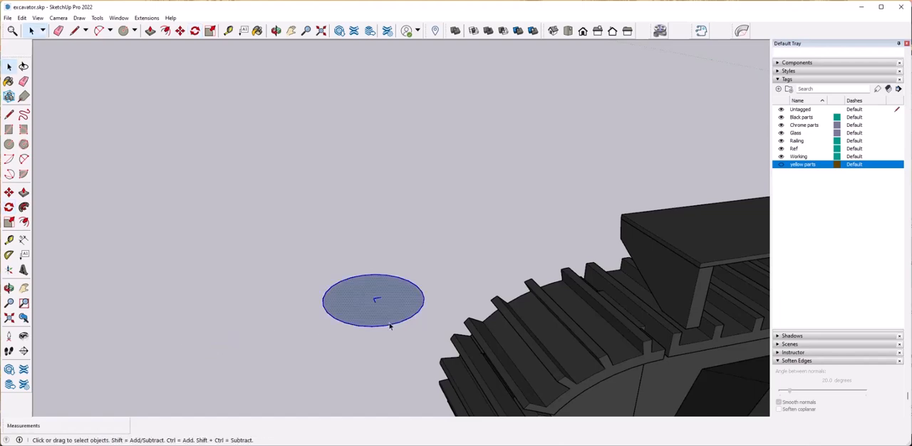
Copy the loose circle together with its centre mark to the space beside the original.
key(ctrl)
click(372, 298)
click(181, 326)
key(space)
Rotate the copied circle 90 degrees about its centre so it stands upright.
click(196, 34)
middle_drag(191, 326, 198, 259)
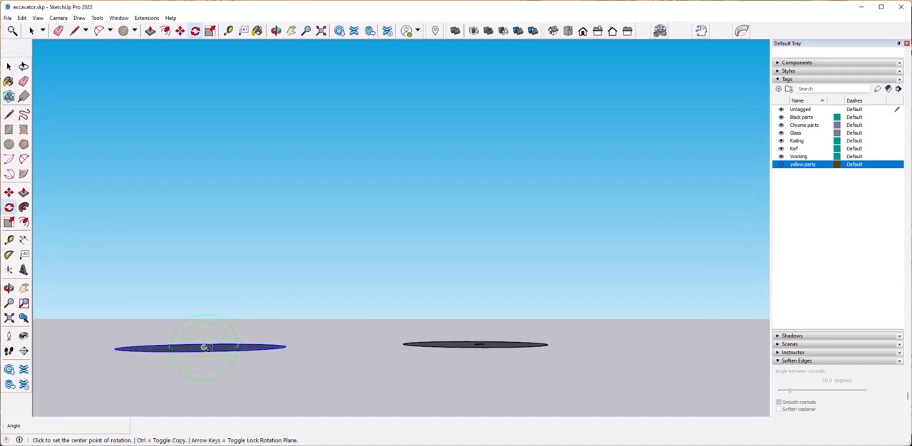
middle_drag(217, 352, 260, 356)
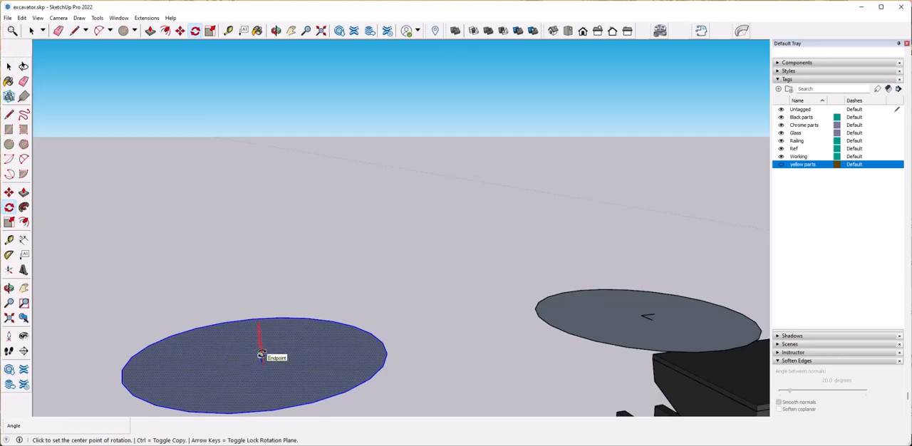
middle_drag(255, 350, 272, 340)
click(169, 356)
text(90)
key(Return)
Copy the upright circle by its centre onto the free end of the front platform's upper railing path.
click(260, 302)
key(ctrl)
scroll(230, 245, down, 5)
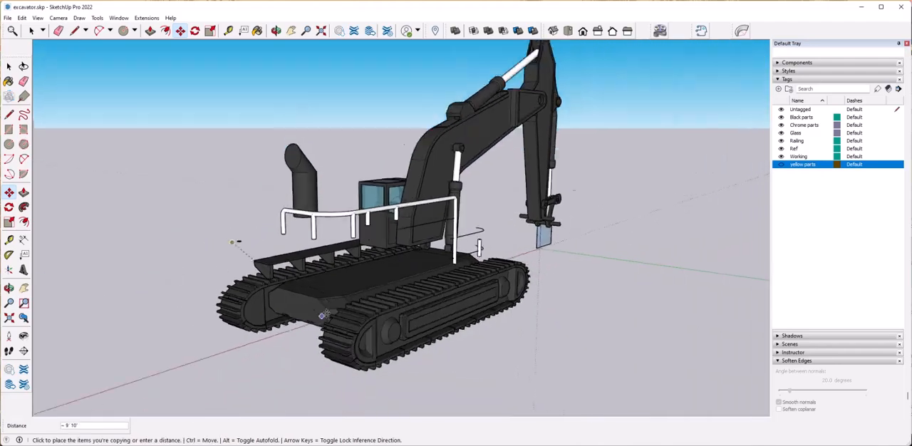
scroll(387, 322, up, 10)
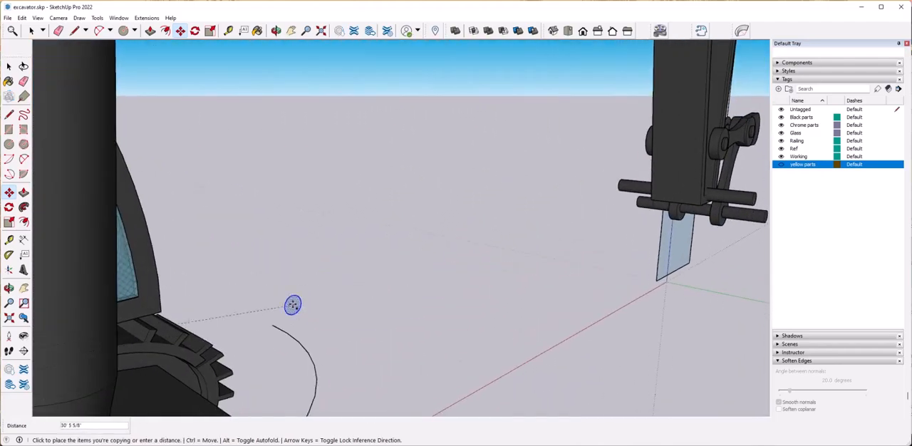
click(273, 326)
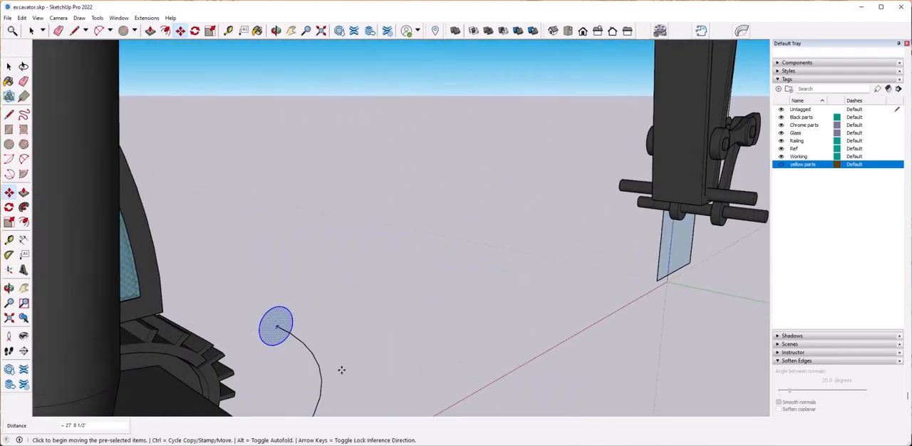
middle_drag(295, 342, 268, 371)
scroll(336, 169, down, 3)
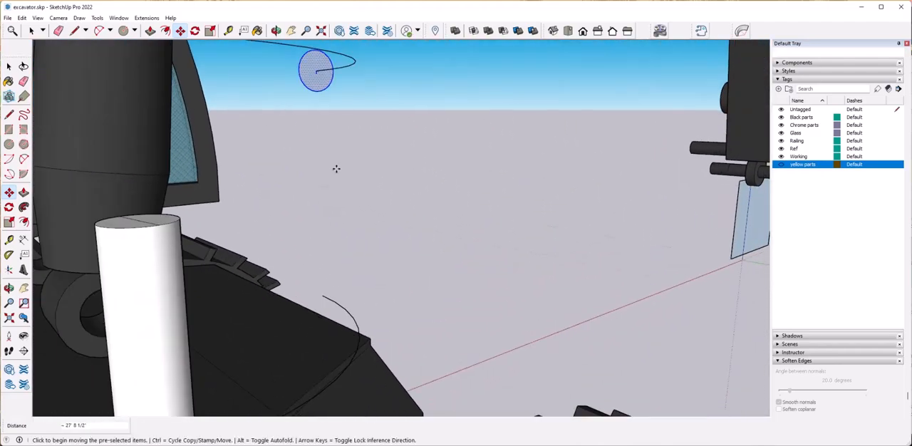
Copy the upright circle by its centre onto the free end of the front platform's lower railing path.
click(318, 69)
middle_drag(390, 226, 285, 192)
scroll(397, 306, down, 6)
middle_drag(397, 306, 528, 325)
scroll(299, 303, up, 4)
middle_drag(371, 321, 419, 308)
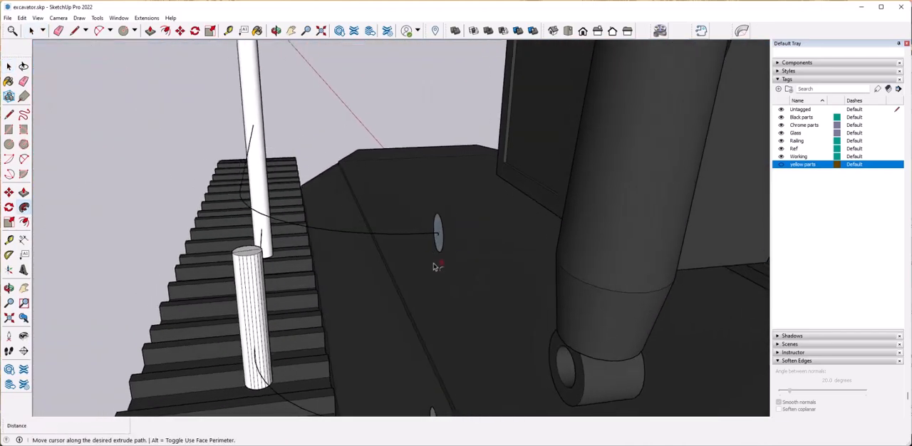
Try to sweep the upper circle along the still-grouped upper railing path with Follow Me.
click(448, 235)
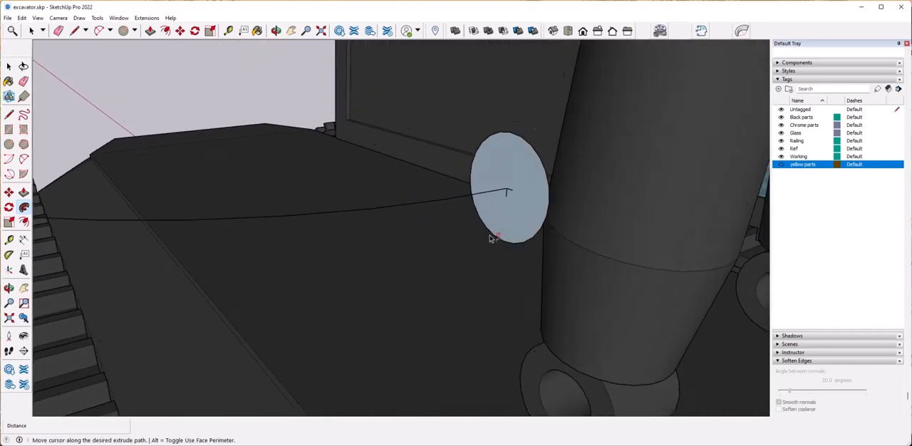
click(534, 183)
click(534, 182)
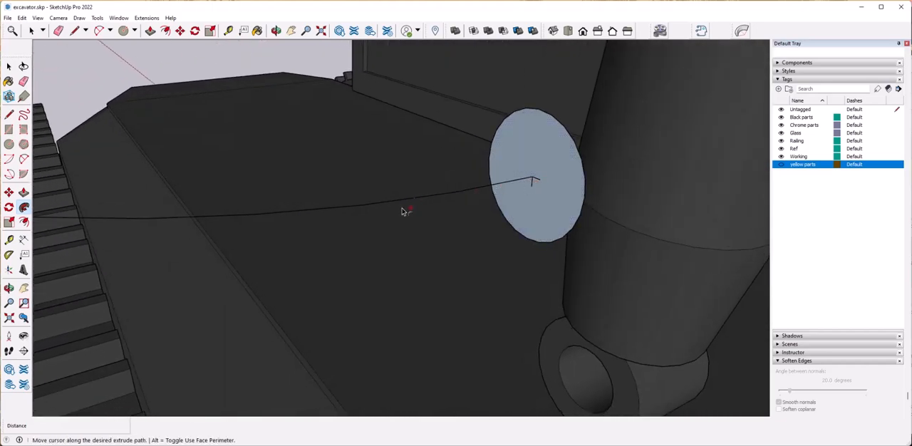
Explode the grouped upper railing path of the front platform.
key(space)
click(407, 201)
click(414, 199)
key(space)
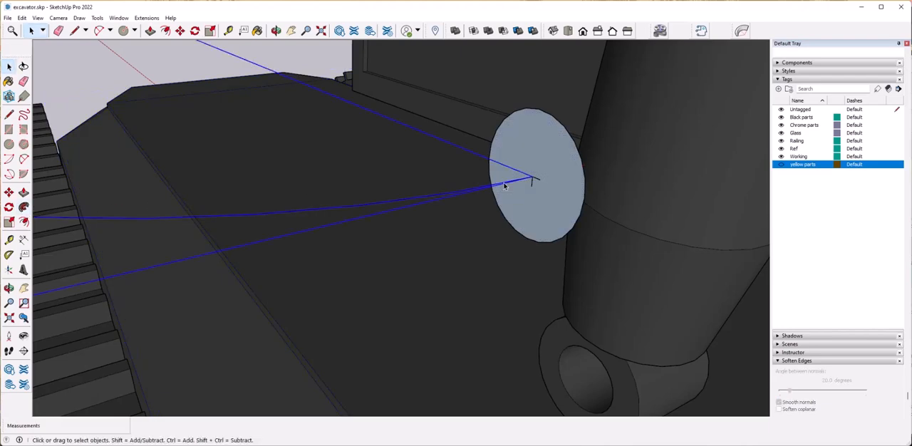
right_click(551, 183)
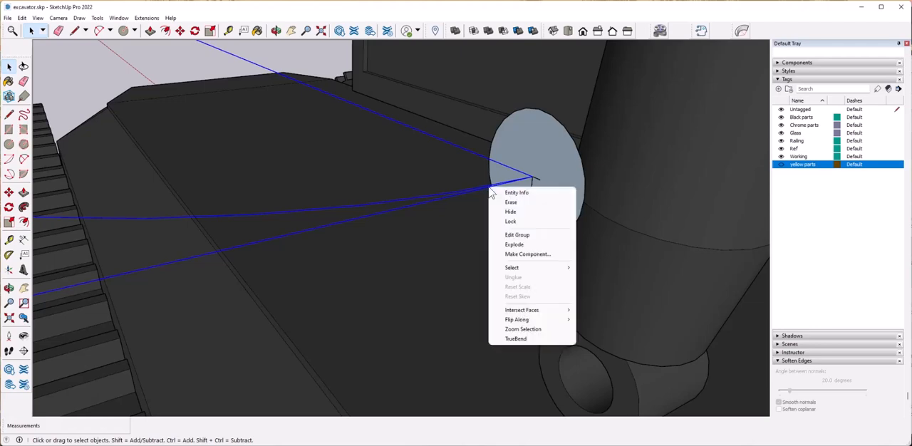
click(531, 245)
Sweep the upright circle along the full upper railing path with Follow Me to form a round pipe.
click(24, 208)
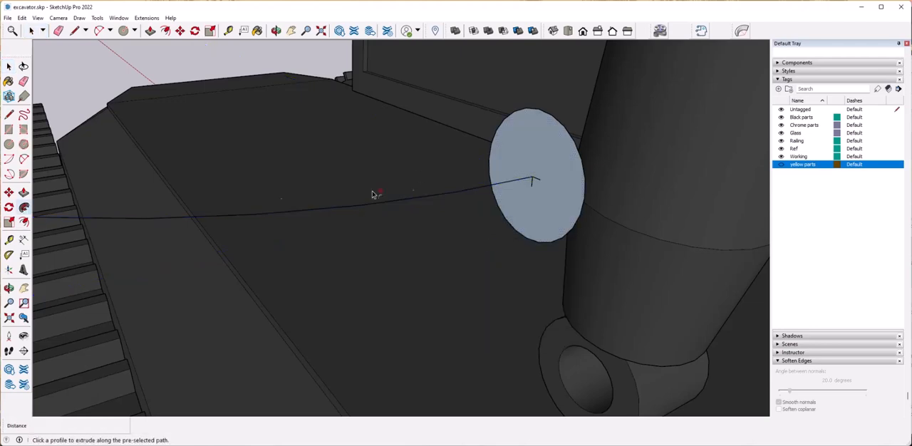
click(533, 179)
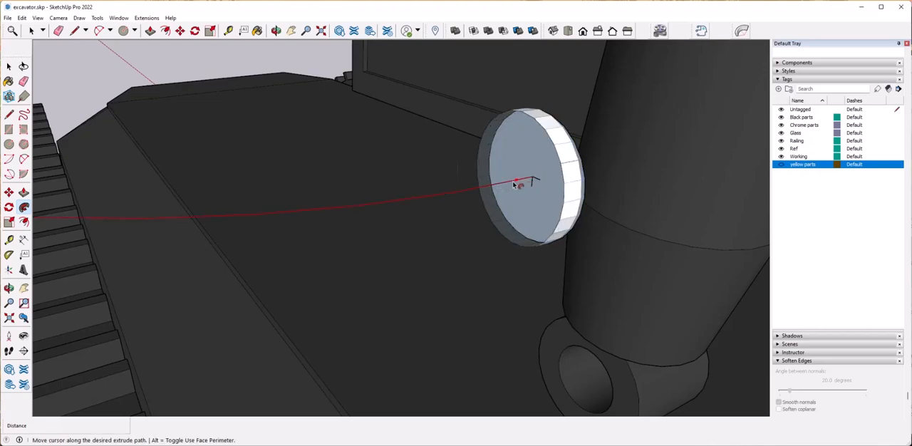
scroll(446, 196, down, 6)
middle_drag(418, 232, 491, 240)
middle_drag(307, 171, 563, 213)
Explode the lower railing path and sweep its end circle along it with Follow Me to form the second pipe.
scroll(422, 178, up, 2)
scroll(666, 209, up, 2)
scroll(650, 224, down, 4)
middle_drag(705, 239, 613, 296)
scroll(611, 303, up, 2)
right_click(604, 322)
click(626, 293)
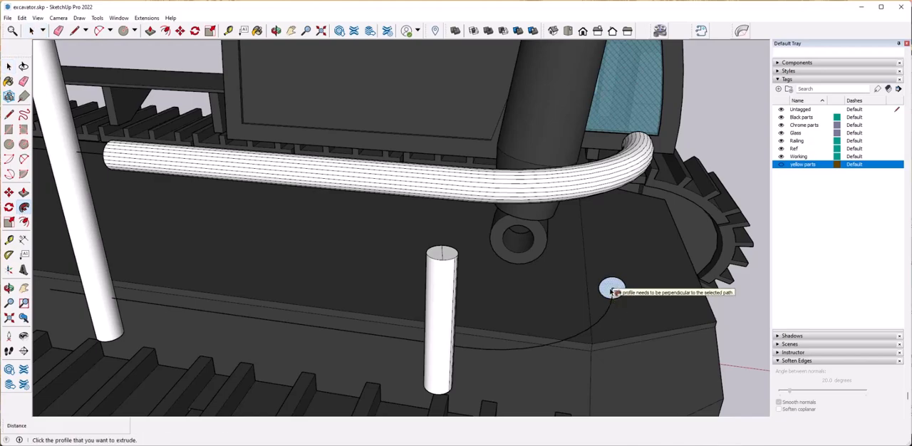
middle_drag(615, 302, 472, 292)
click(472, 287)
middle_drag(385, 309, 531, 318)
middle_drag(171, 267, 395, 278)
click(406, 280)
Try to push the lower pipe's straight end with Push/Pull and undo the attempt, keeping both swept pipes.
middle_drag(603, 293, 524, 259)
key(space)
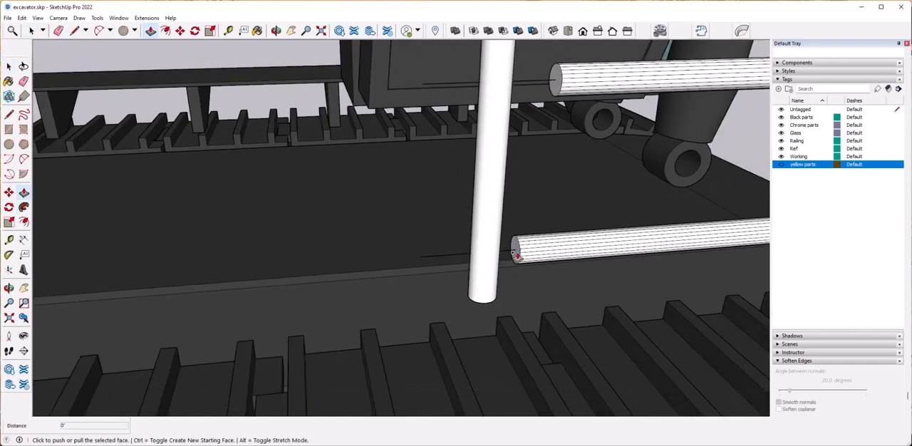
scroll(515, 255, up, 3)
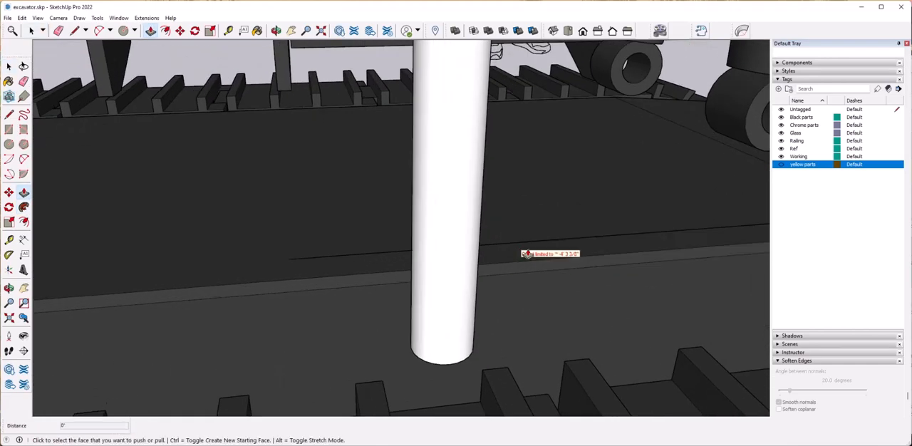
scroll(644, 286, down, 5)
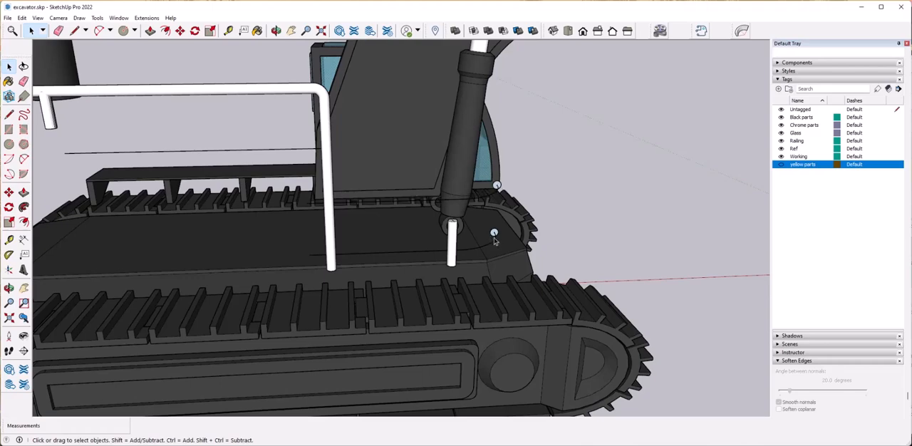
click(7, 18)
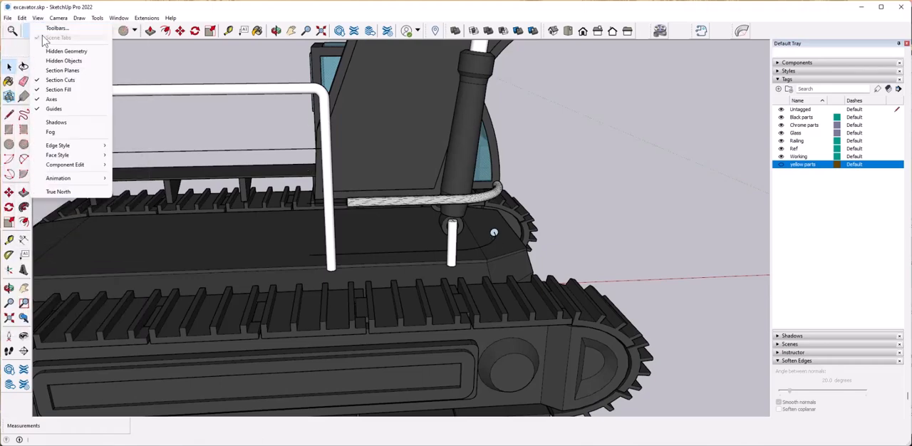
click(31, 29)
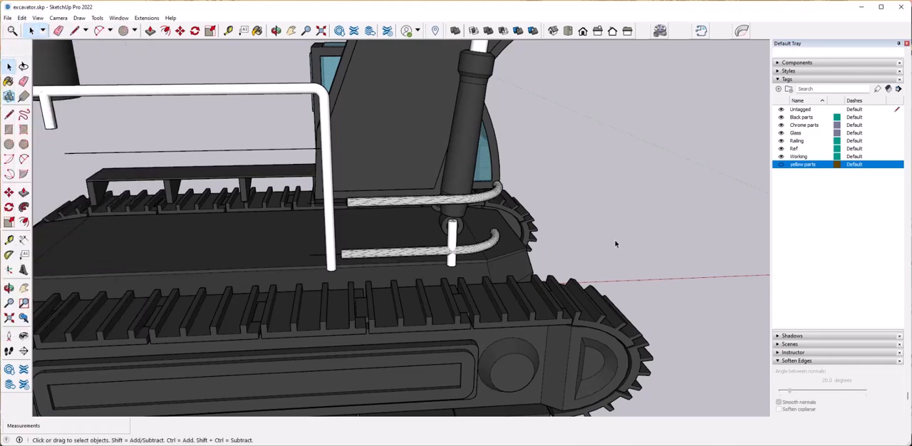
Extend the straight ends of the lower and upper front pipes past the tall vertical post with Push/Pull.
scroll(508, 273, up, 5)
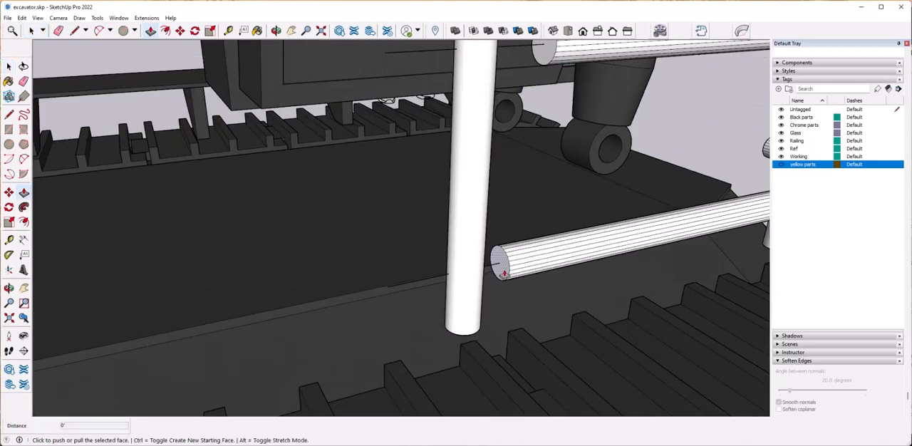
key(space)
scroll(606, 268, down, 4)
middle_drag(607, 270, 595, 266)
scroll(524, 178, up, 3)
click(530, 177)
click(529, 177)
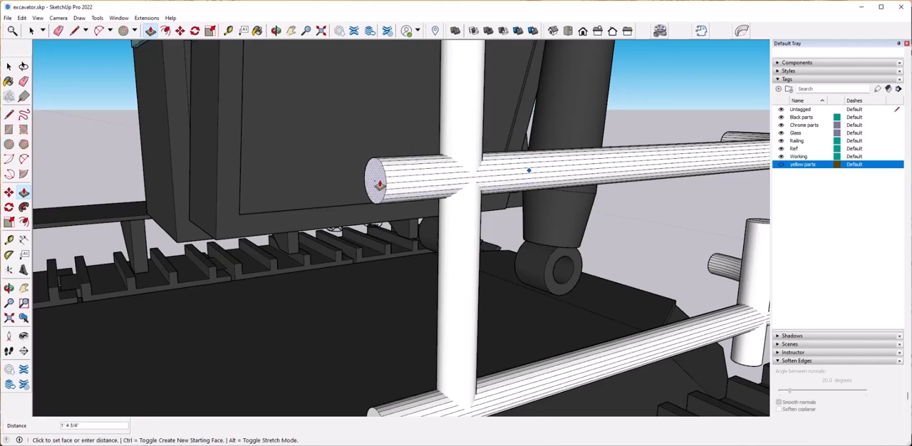
Select the whole upper front railing pipe and soften and smooth its edges.
scroll(417, 93, down, 2)
scroll(724, 312, down, 5)
middle_drag(724, 312, 534, 180)
scroll(534, 181, up, 3)
middle_drag(713, 187, 535, 178)
drag(225, 133, 389, 231)
right_click(344, 204)
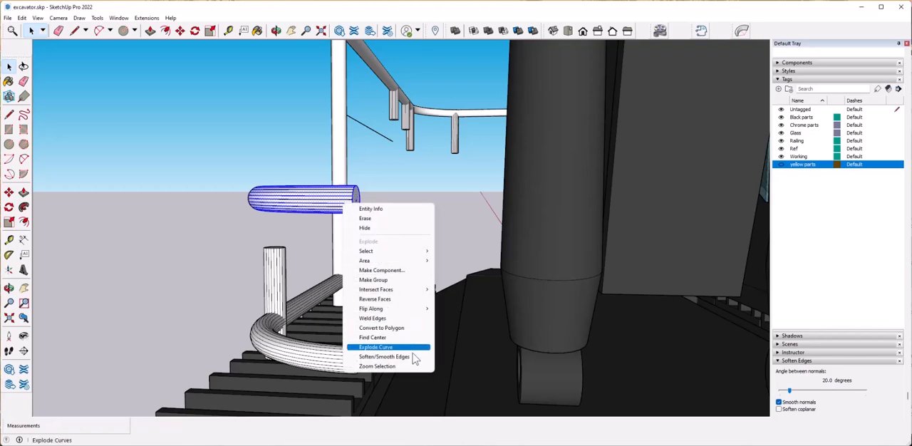
click(412, 356)
Select the whole lower front railing pipe and soften and smooth its edges.
click(252, 273)
scroll(253, 273, down, 1)
middle_drag(252, 273, 246, 239)
drag(221, 270, 397, 328)
right_click(355, 311)
click(414, 296)
Soften and smooth the edges of the short support post at the front platform.
middle_drag(107, 301, 257, 222)
click(183, 299)
drag(251, 225, 303, 353)
right_click(276, 267)
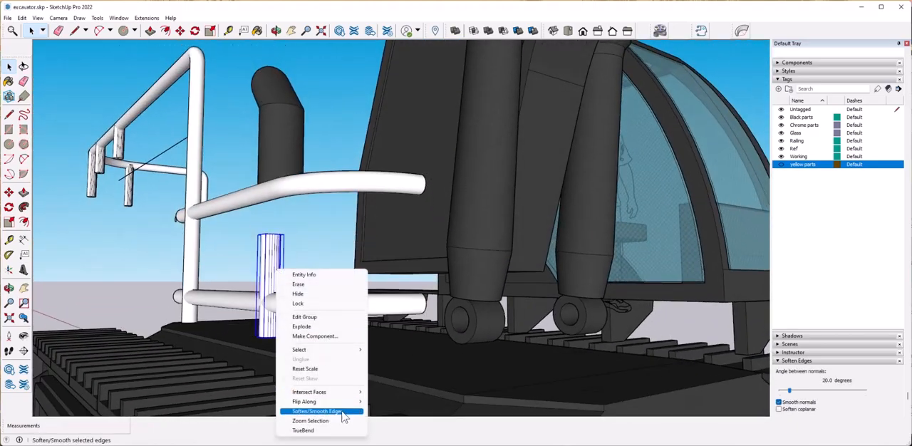
click(344, 413)
Select the support posts under the rear top railing and soften and smooth their edges.
click(259, 243)
middle_drag(259, 245, 214, 199)
drag(183, 164, 240, 289)
mouse_move(241, 290)
middle_down()
mouse_move(131, 158)
mouse_move(106, 102)
middle_up()
drag(107, 102, 263, 293)
right_click(218, 223)
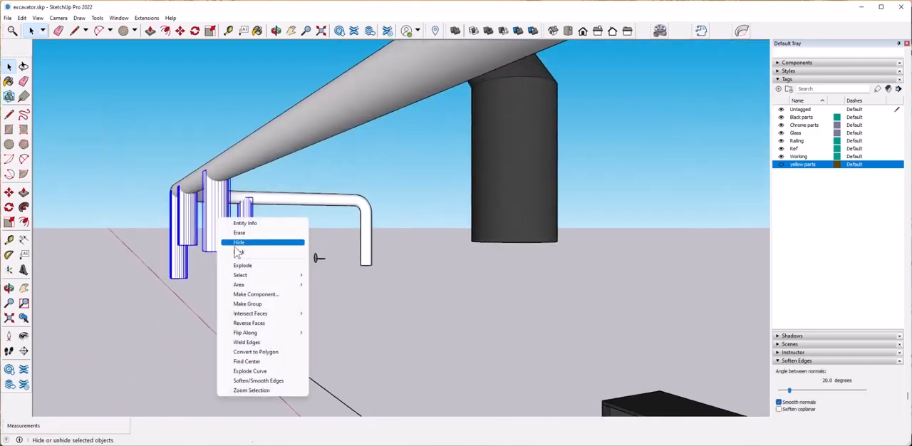
click(275, 382)
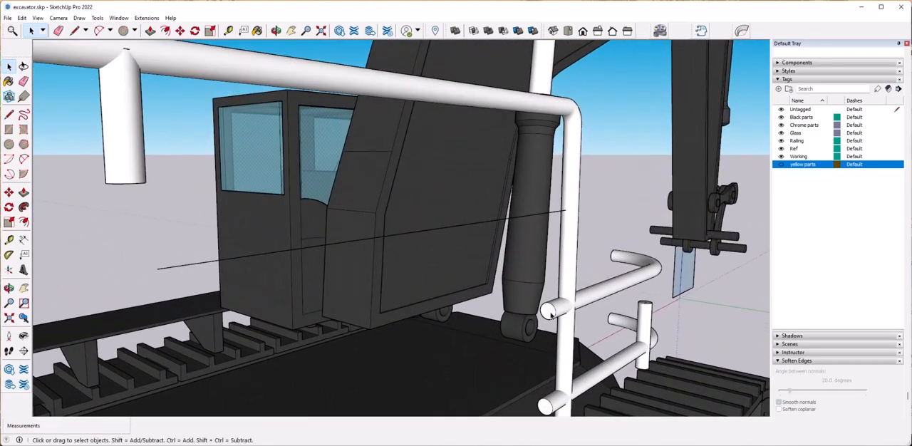
Copy the upper front pipe's round end face by its centre onto the free end of the remaining straight railing line.
click(577, 322)
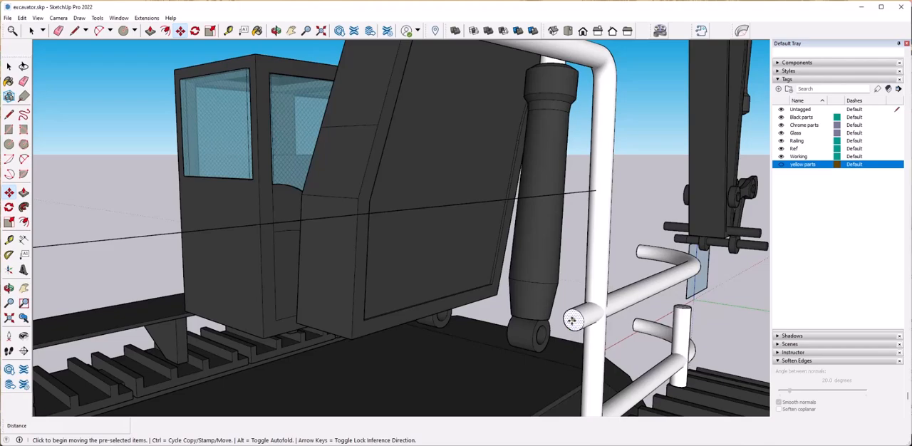
scroll(501, 319, down, 4)
click(306, 237)
scroll(305, 237, up, 3)
middle_drag(306, 237, 349, 272)
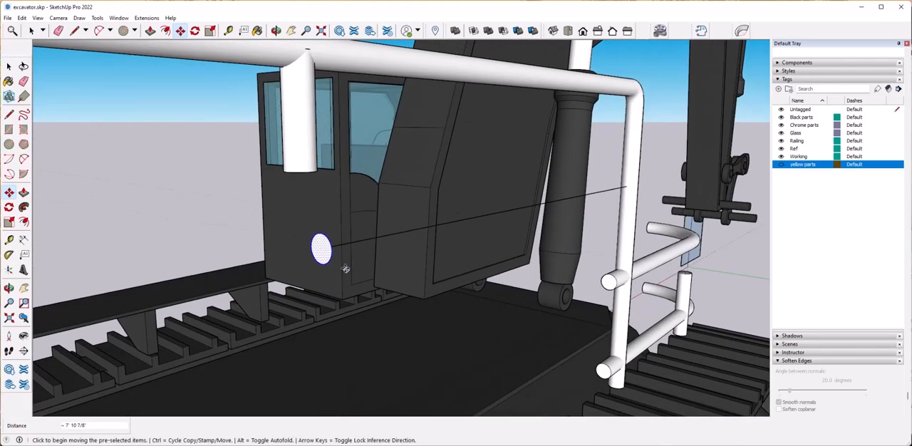
Extrude the copied circle into a straight middle rail reaching the tall vertical post and soften its edges.
click(321, 256)
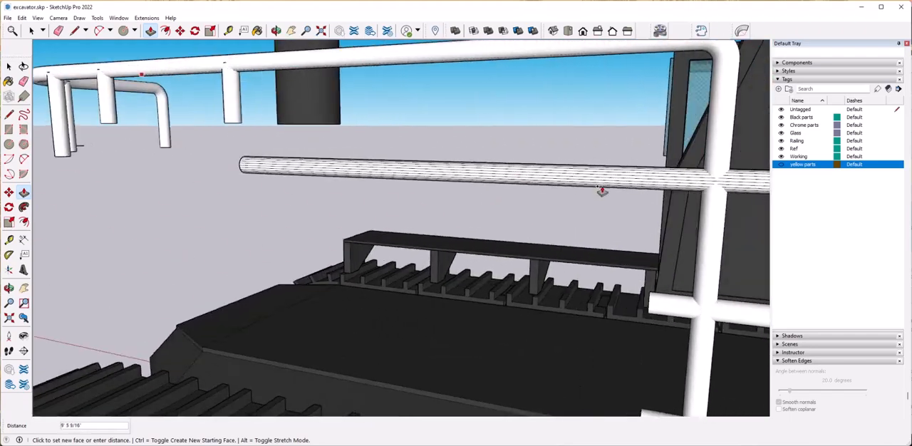
key(Escape)
click(234, 171)
click(464, 171)
right_click(696, 183)
click(731, 306)
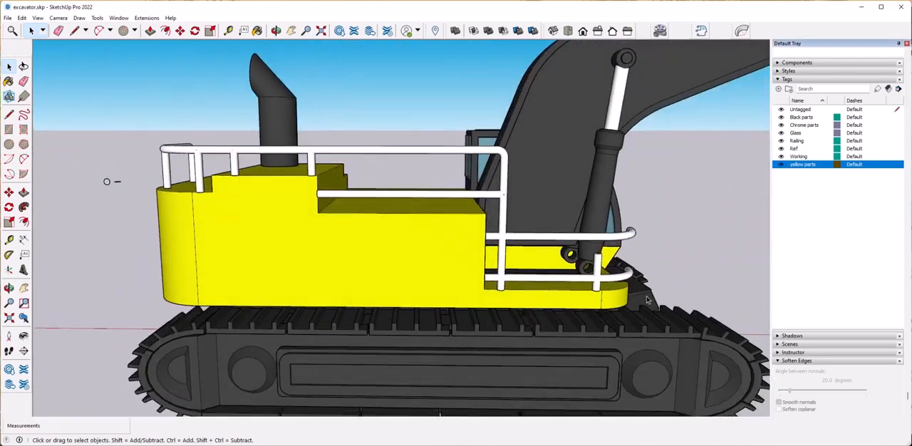
Stretch the short front support post upward until its top meets the upper front railing pipe.
scroll(568, 287, up, 8)
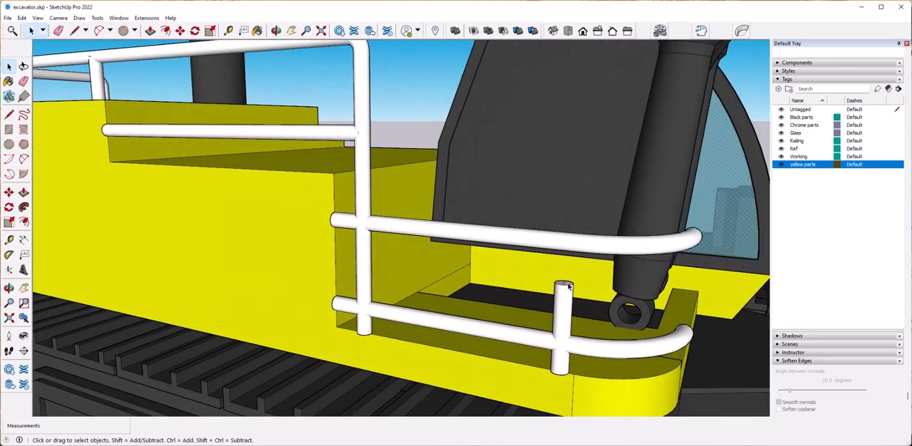
click(568, 286)
scroll(568, 286, up, 3)
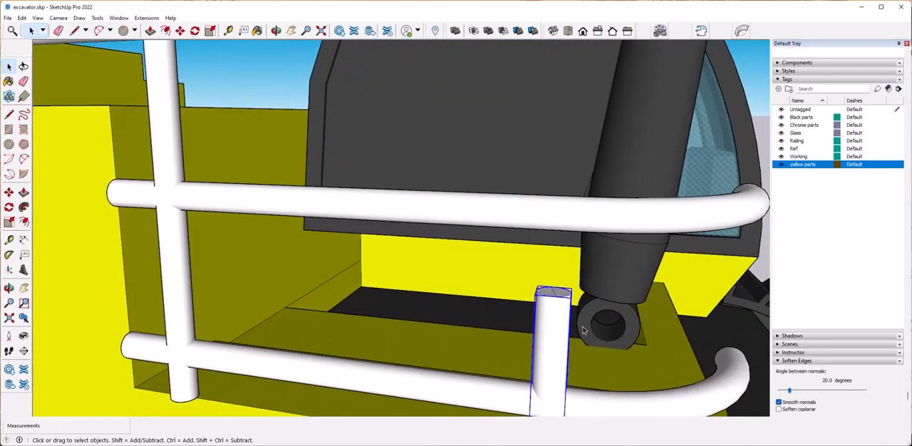
click(554, 292)
click(550, 204)
key(space)
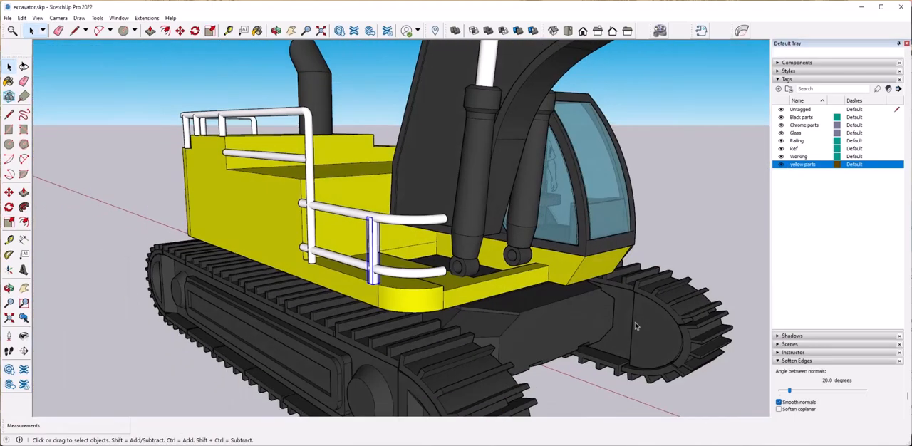
Copy the front support post from its base centre about 1' 11 11/16" toward the railing's curved front corner.
scroll(499, 332, up, 3)
scroll(499, 333, up, 10)
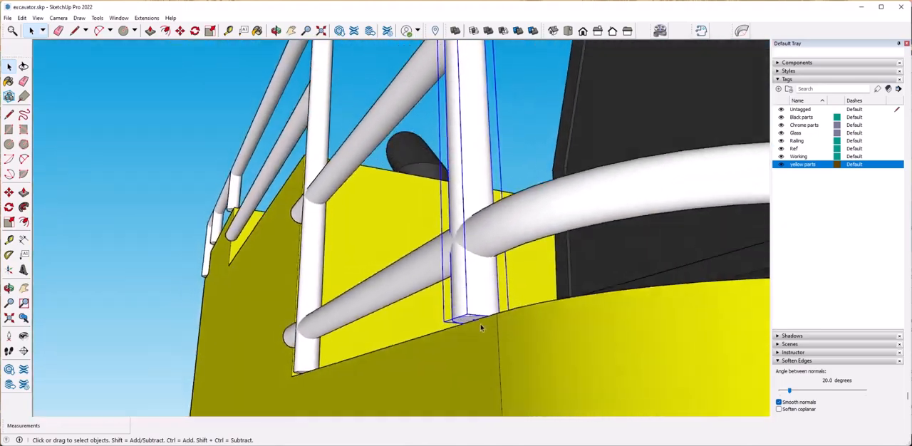
click(471, 319)
key(ctrl)
scroll(481, 322, down, 10)
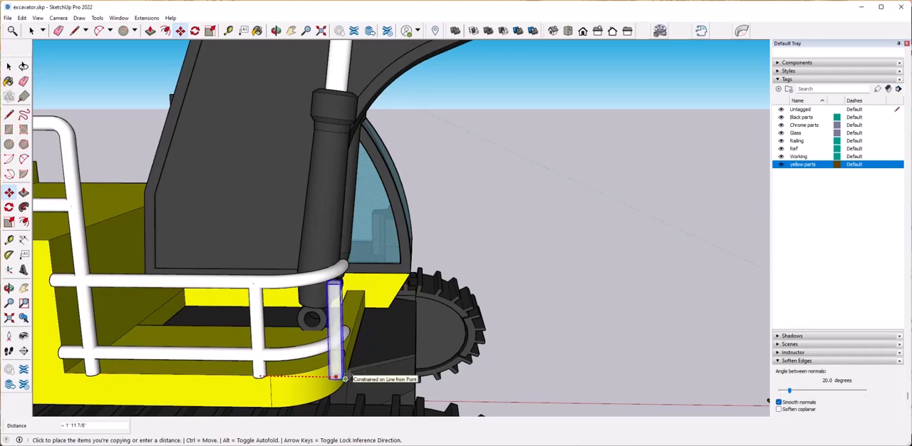
click(336, 377)
Move the copied post by its base centre so it stands under the free ends of the curved pipes.
middle_drag(336, 377, 321, 360)
scroll(285, 315, up, 6)
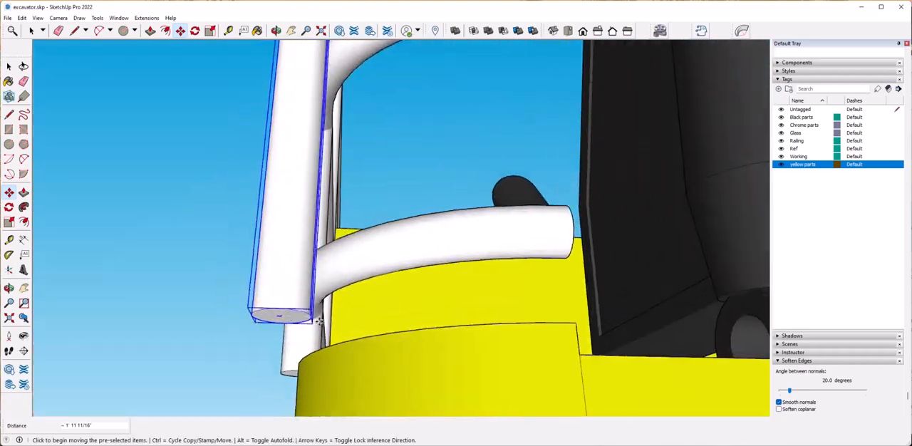
click(285, 316)
click(539, 331)
middle_drag(540, 332, 302, 194)
scroll(658, 313, down, 4)
key(space)
click(658, 314)
Examine the railing and its support posts on the excavator body from the rear and the side.
scroll(590, 375, down, 3)
scroll(538, 369, up, 5)
scroll(444, 367, down, 6)
scroll(453, 364, up, 2)
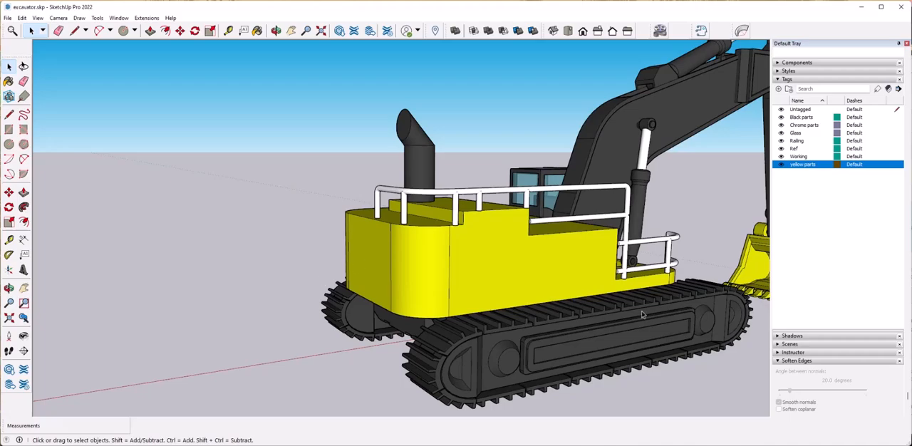
middle_drag(642, 313, 588, 275)
scroll(588, 272, up, 7)
scroll(588, 272, down, 6)
middle_drag(702, 267, 648, 289)
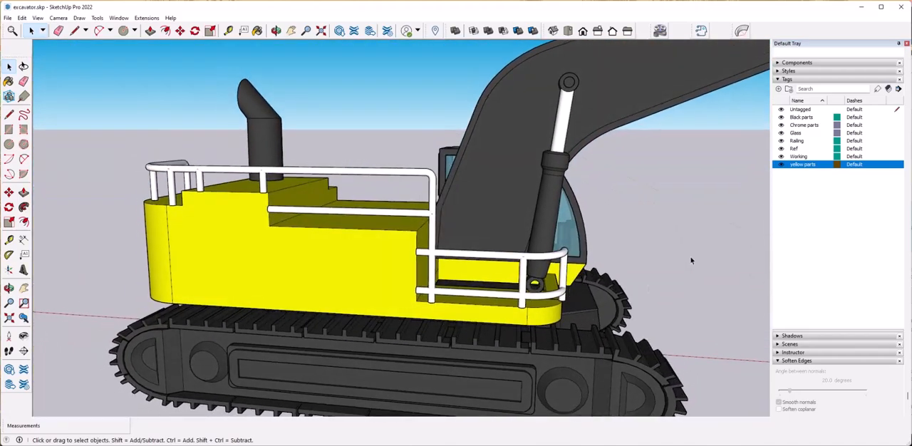
Hide the yellow parts and Black parts tags and combine all the railing pipes and posts into one group.
click(782, 165)
middle_drag(706, 285, 519, 252)
scroll(519, 252, up, 2)
scroll(519, 252, down, 2)
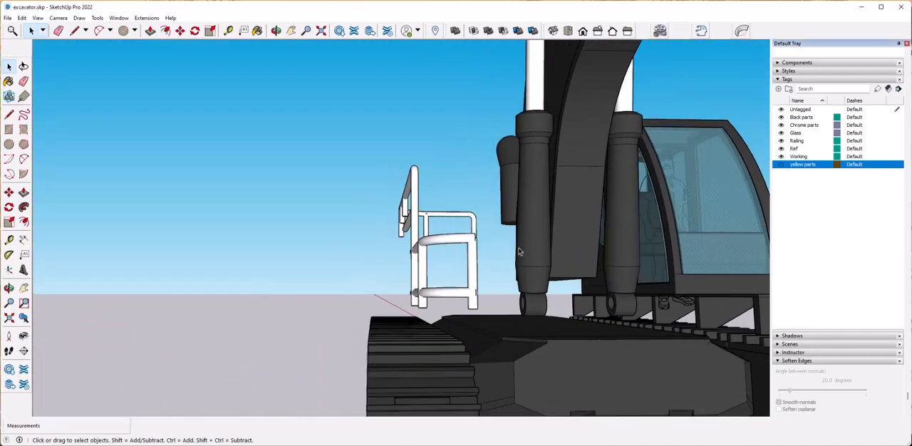
click(782, 116)
right_click(441, 290)
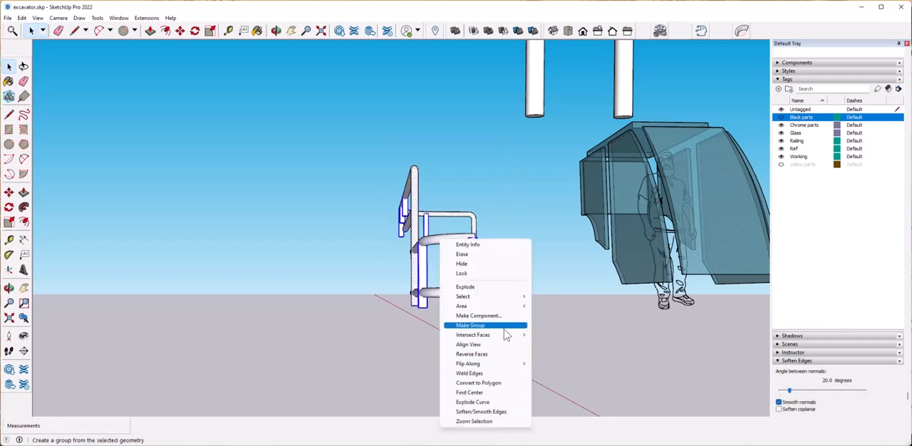
click(499, 326)
Assign the railing group to the Chrome parts tag and check the tag of a white cylinder rod.
scroll(831, 249, up, 5)
click(844, 76)
click(852, 95)
click(669, 370)
middle_drag(631, 329, 617, 158)
click(616, 155)
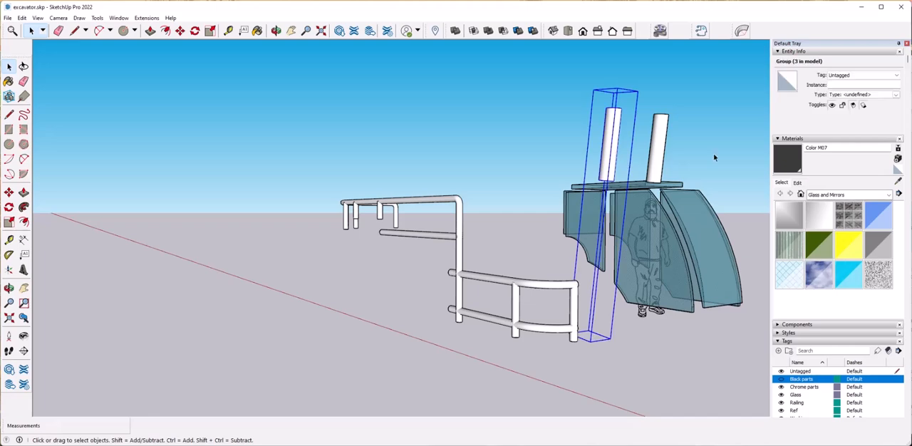
click(578, 298)
click(677, 346)
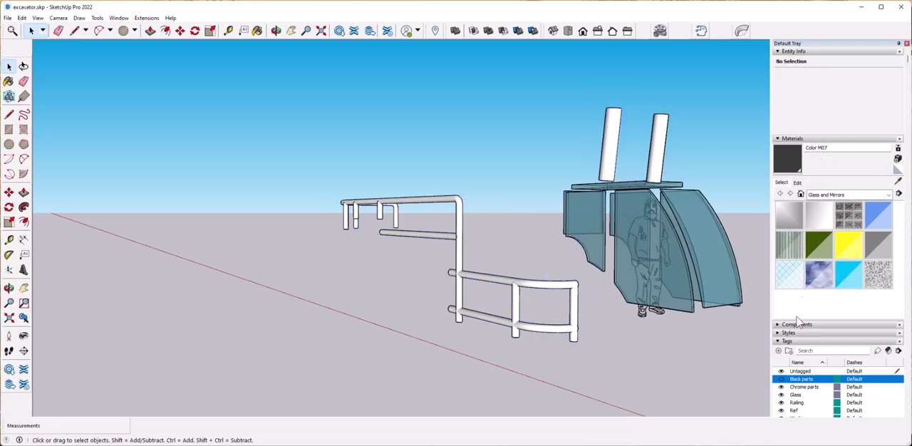
Show the Black parts and yellow parts tags again, and hide and reshow Chrome parts to check its contents.
scroll(801, 300, down, 5)
click(781, 222)
click(781, 231)
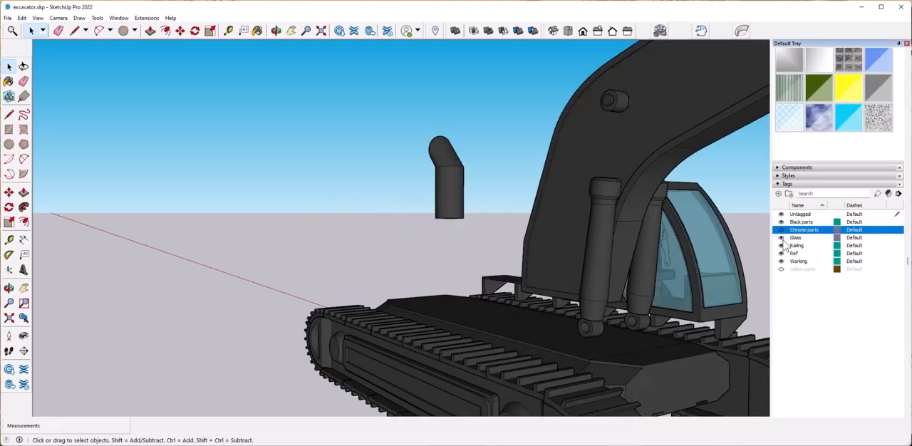
click(782, 270)
scroll(491, 246, down, 5)
middle_drag(499, 246, 599, 311)
click(781, 231)
middle_drag(435, 215, 671, 349)
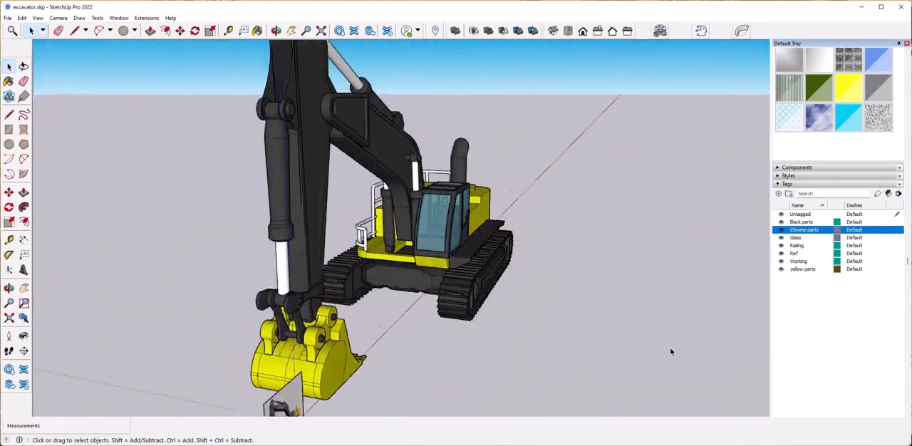
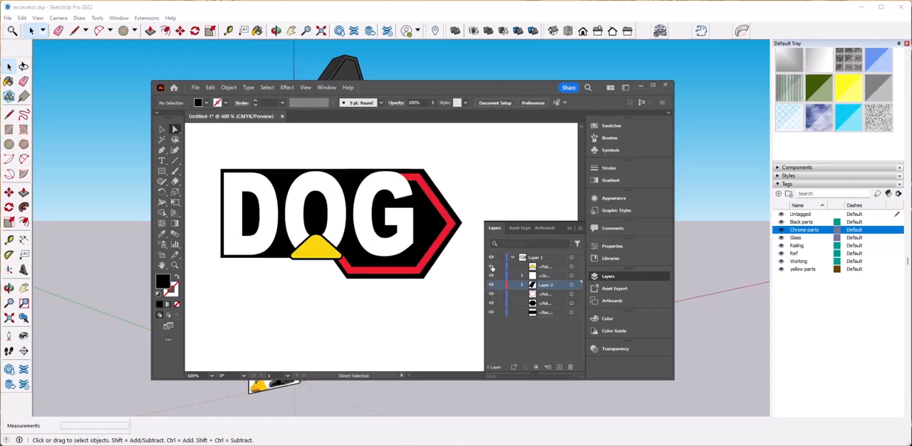
Resize the Illustrator artboard to fit closely around the DOG logo, about 153 by 73 pt.
key(ctrl+0)
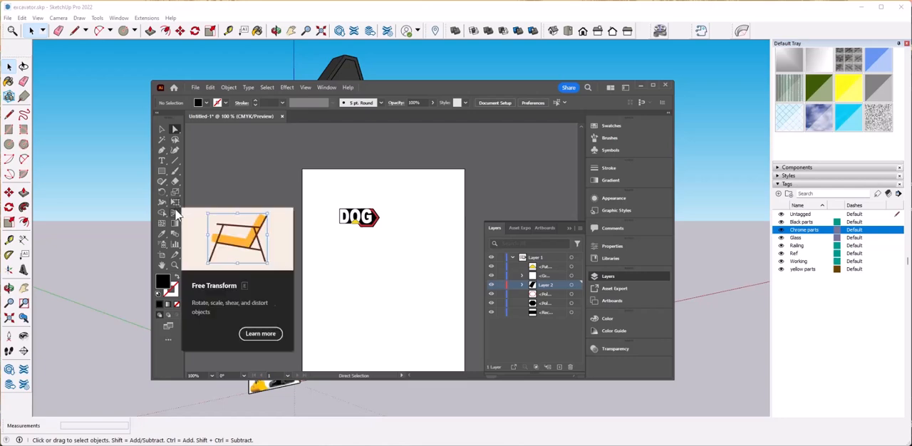
click(163, 253)
drag(384, 191, 383, 205)
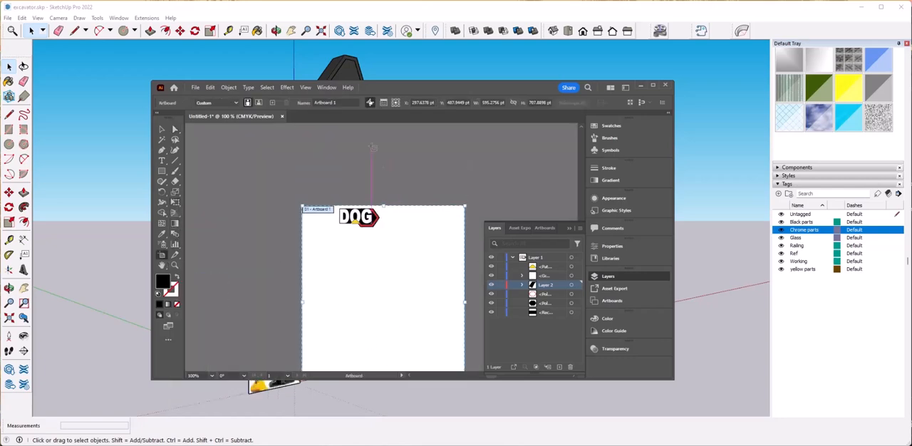
scroll(385, 171, down, 3)
mouse_move(378, 173)
mouse_down()
mouse_move(393, 167)
mouse_move(383, 159)
mouse_up()
alt+scroll(344, 142, up, 3)
drag(219, 184, 326, 182)
alt+scroll(417, 202, up, 1)
drag(475, 184, 464, 184)
drag(379, 226, 379, 219)
drag(380, 133, 380, 140)
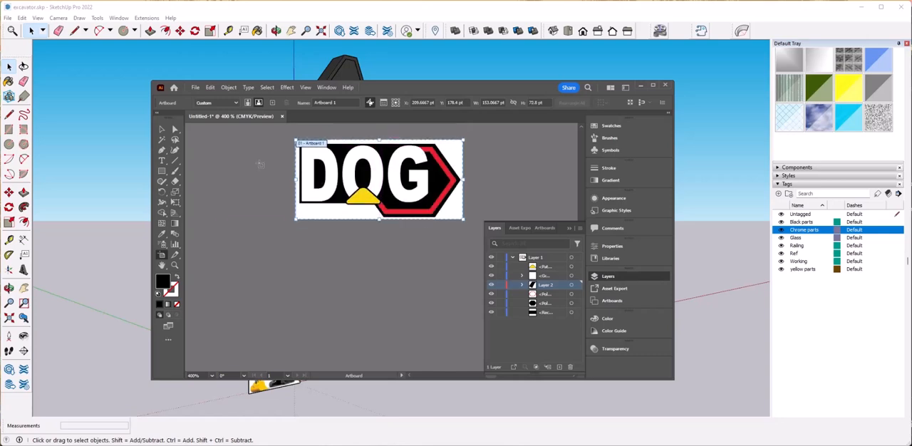
key(Escape)
Prepare a Save for Web export of the logo using the PNG-24 preset with transparency.
click(196, 87)
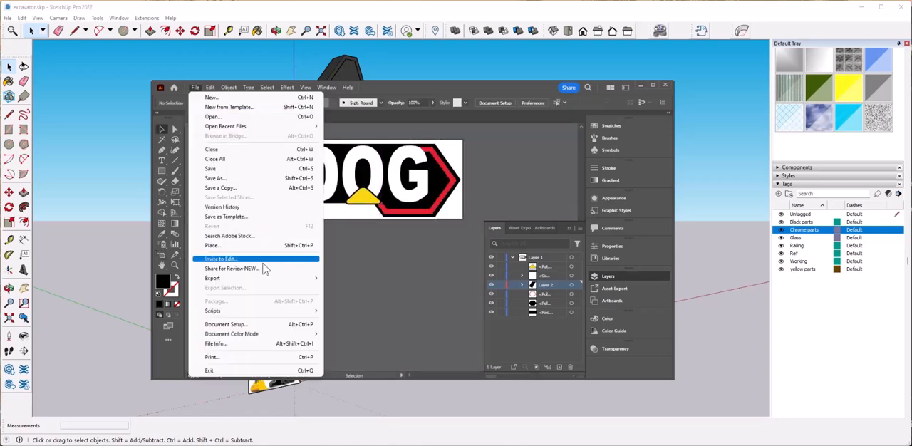
mouse_move(286, 278)
click(360, 304)
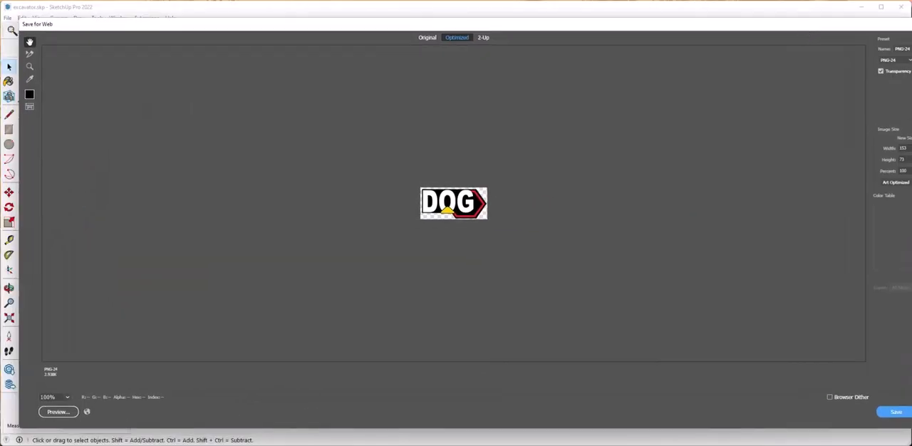
drag(714, 35, 630, 38)
drag(563, 43, 698, 31)
click(700, 55)
click(672, 161)
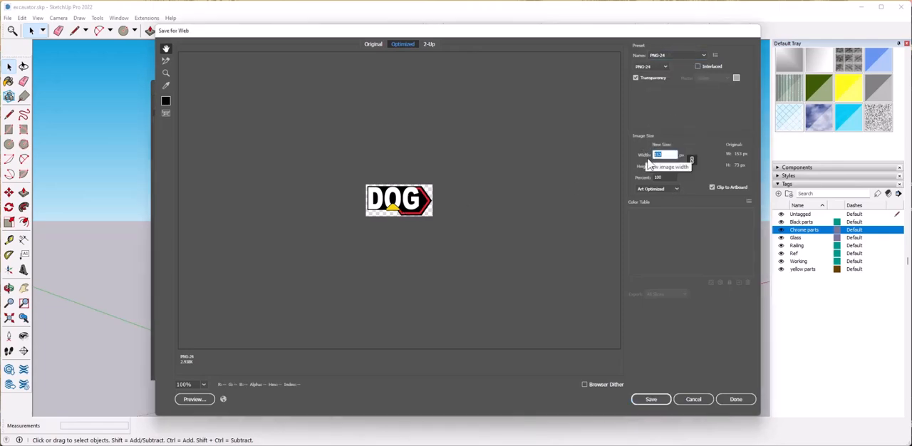
Save the exported PNG as Dog in the Build with me folder and return to the excavator model in SketchUp.
click(648, 398)
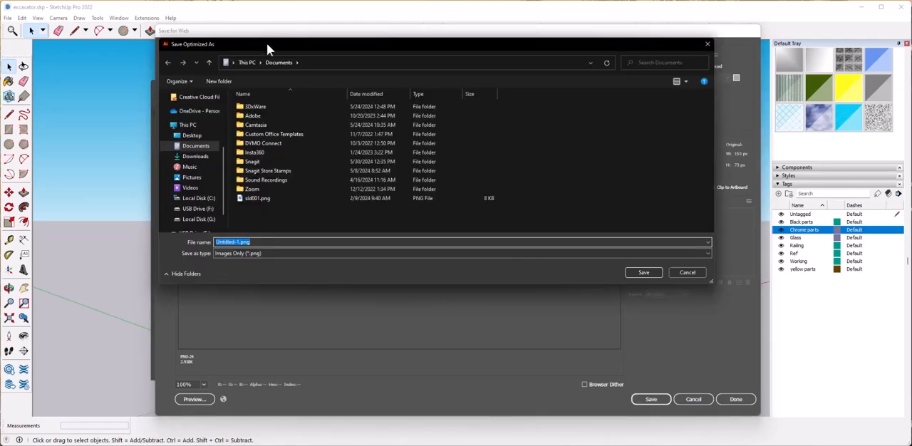
drag(267, 44, 0, 50)
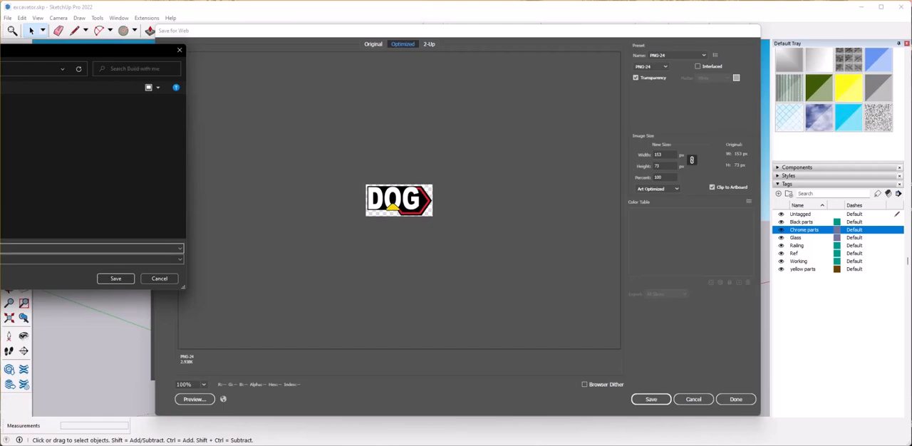
text(Dog)
drag(0, 51, 435, 82)
click(618, 310)
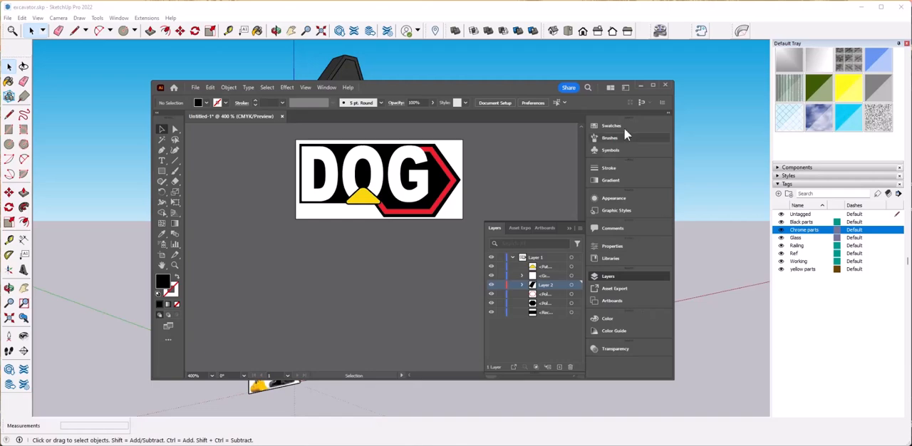
click(639, 84)
middle_drag(663, 285, 532, 301)
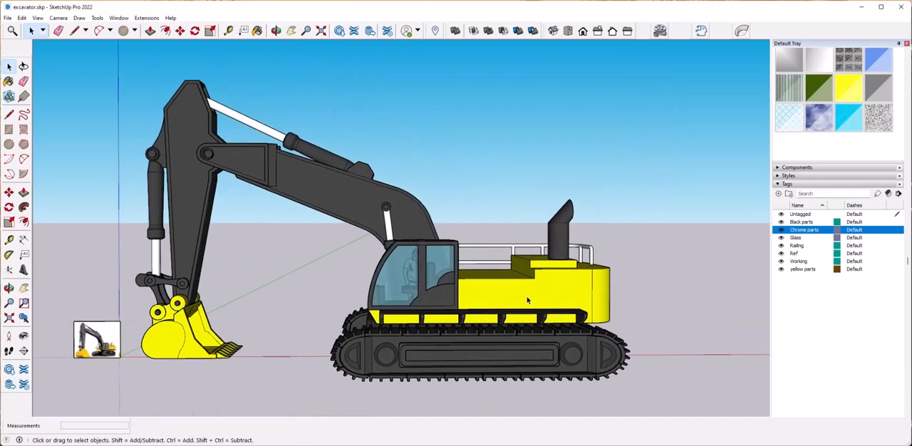
scroll(285, 296, up, 3)
scroll(499, 157, down, 3)
click(8, 18)
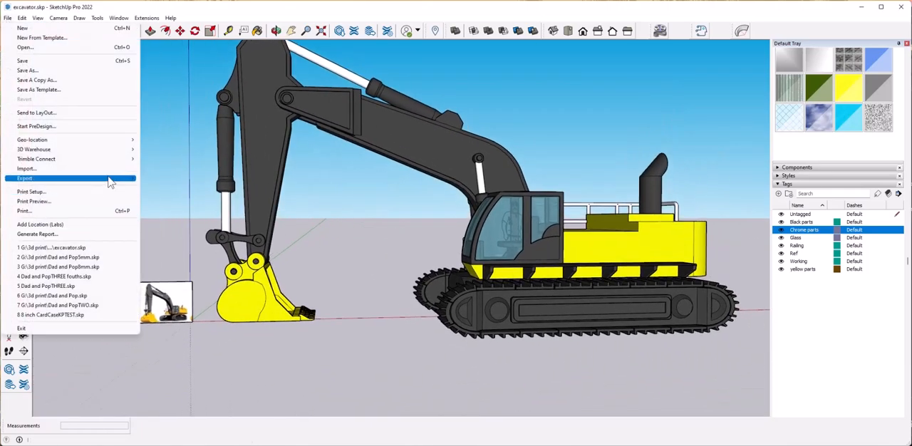
click(27, 169)
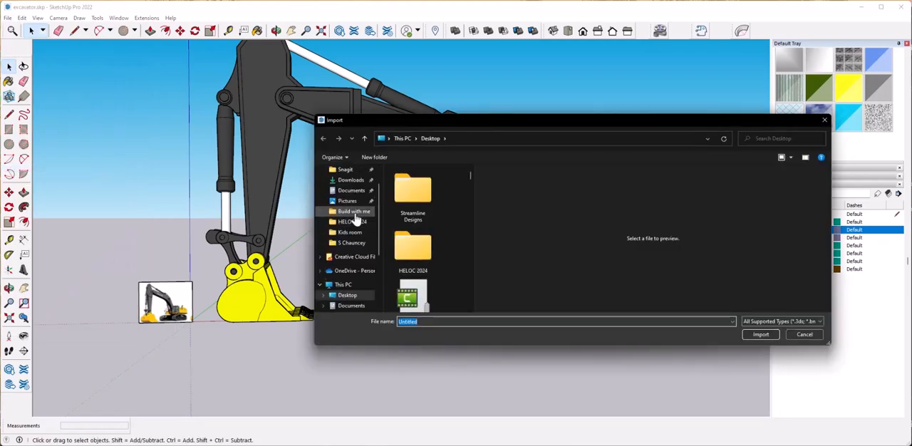
click(354, 213)
click(414, 289)
click(761, 334)
scroll(713, 228, up, 1)
scroll(713, 235, up, 3)
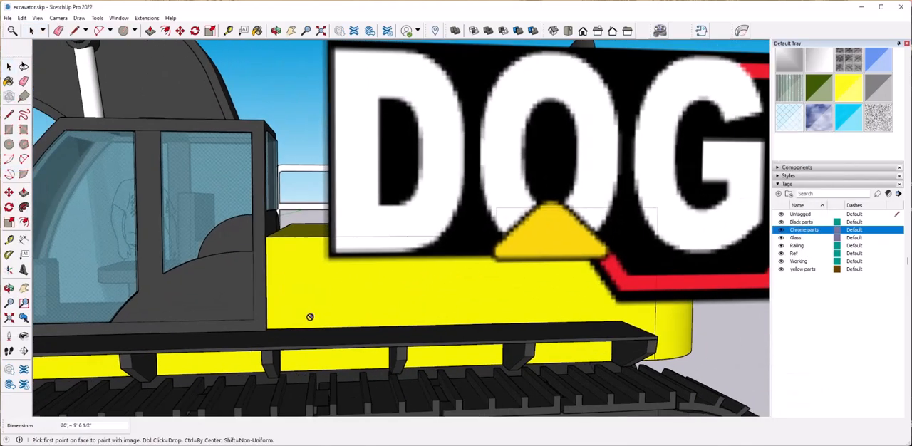
scroll(356, 299, down, 4)
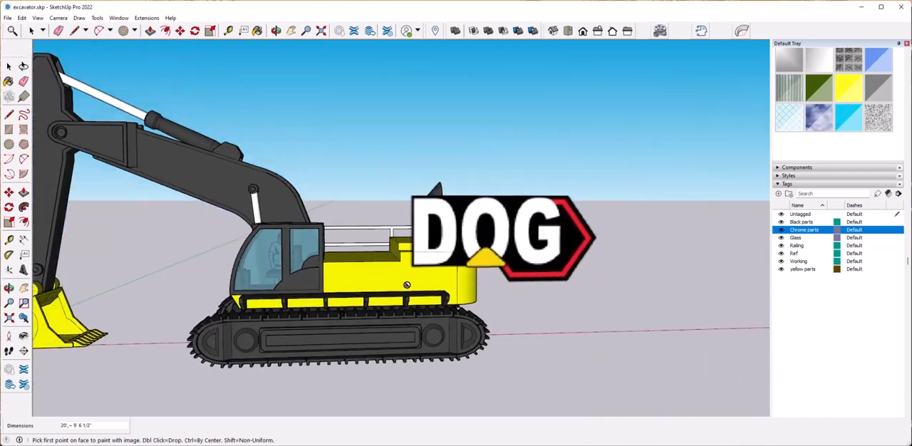
scroll(405, 285, down, 3)
scroll(509, 283, up, 2)
Draw an upright rectangle on the red axis behind the excavator.
key(r)
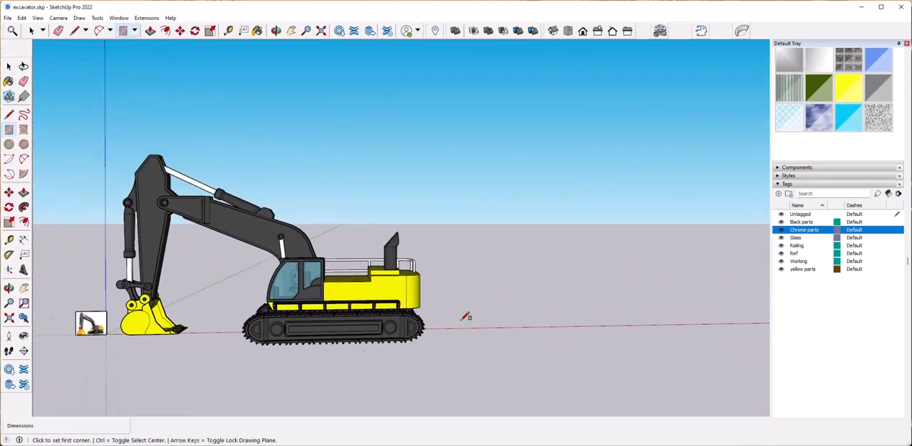
scroll(465, 317, up, 4)
scroll(550, 320, down, 1)
click(531, 322)
click(643, 270)
key(space)
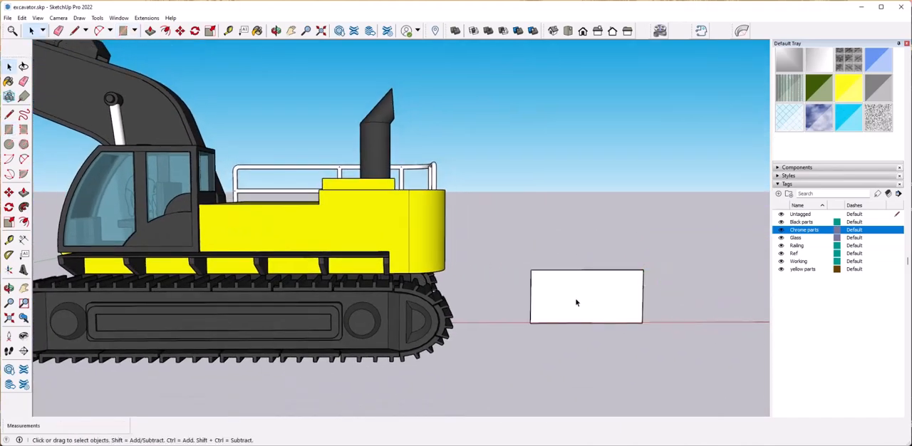
Add a new tag named Sticker.
click(578, 302)
middle_drag(663, 234, 745, 270)
click(825, 307)
click(779, 194)
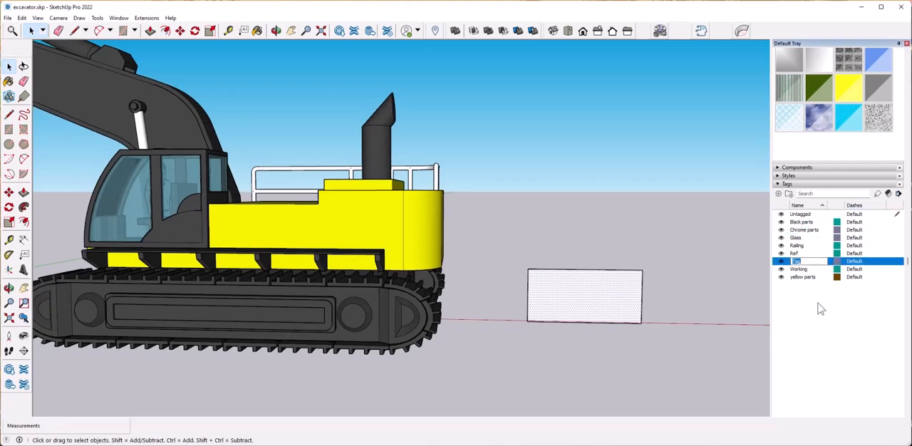
Group the rectangle and move it by its corner onto the rear side face of the yellow body.
right_click(619, 306)
click(671, 381)
click(691, 331)
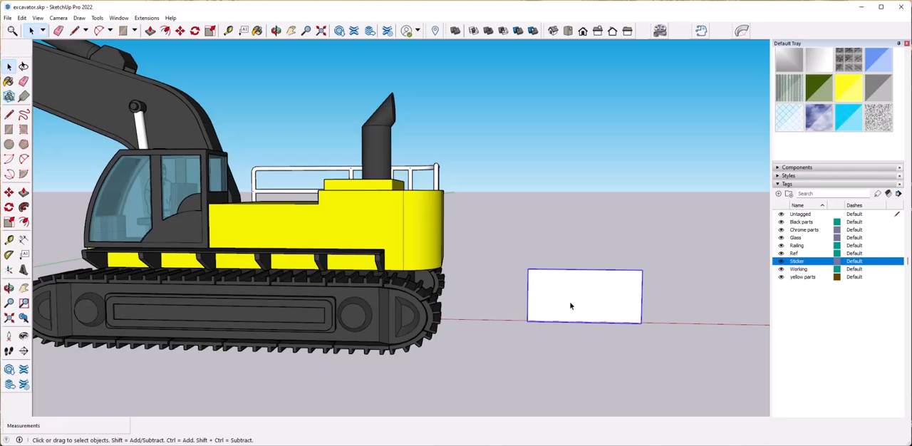
click(527, 323)
middle_drag(413, 232, 442, 285)
scroll(399, 276, up, 2)
click(436, 263)
middle_drag(634, 210, 583, 202)
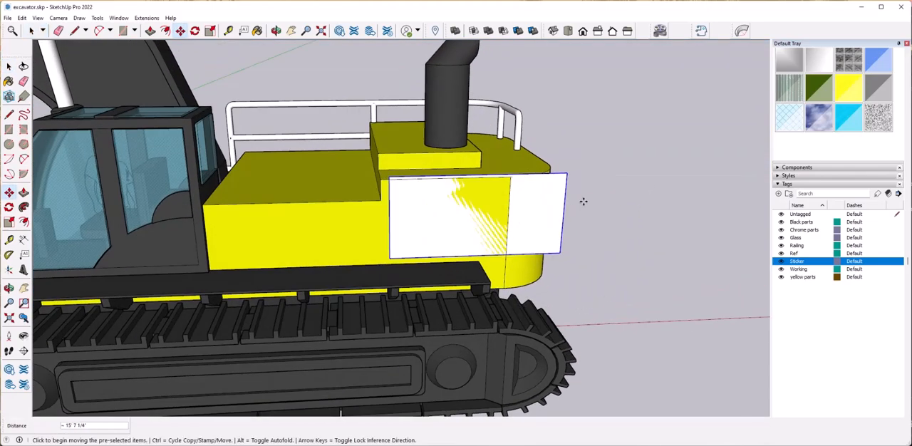
Scale the sticker rectangle down in width and height to about 0.63 so it fits the body's flat side.
key(s)
click(566, 213)
click(501, 216)
click(445, 174)
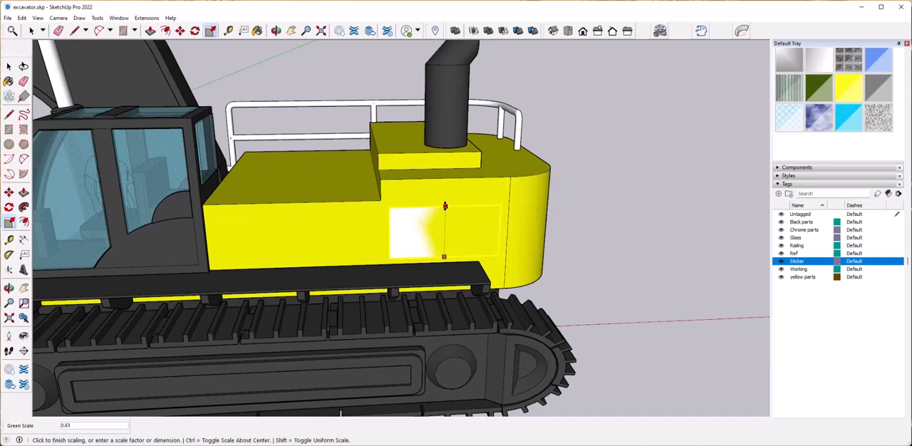
Raise the sticker rectangle about 5 3/4" and offset it about 5/8" outward from the yellow face.
key(m)
click(441, 239)
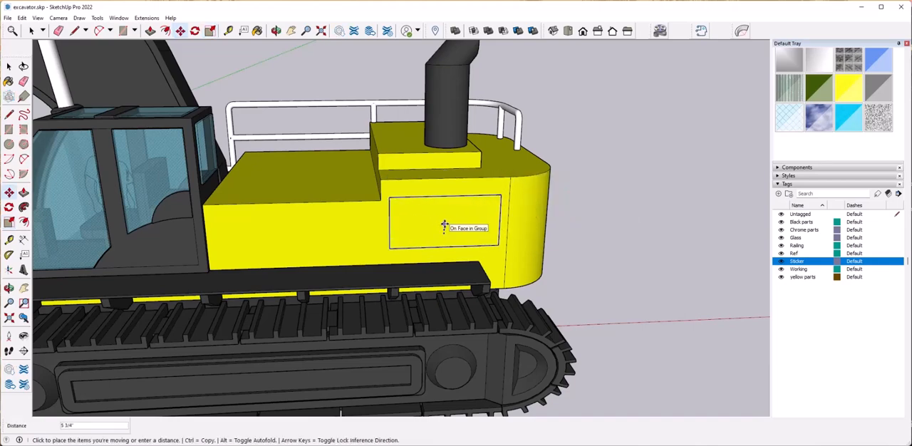
click(444, 225)
scroll(525, 236, up, 6)
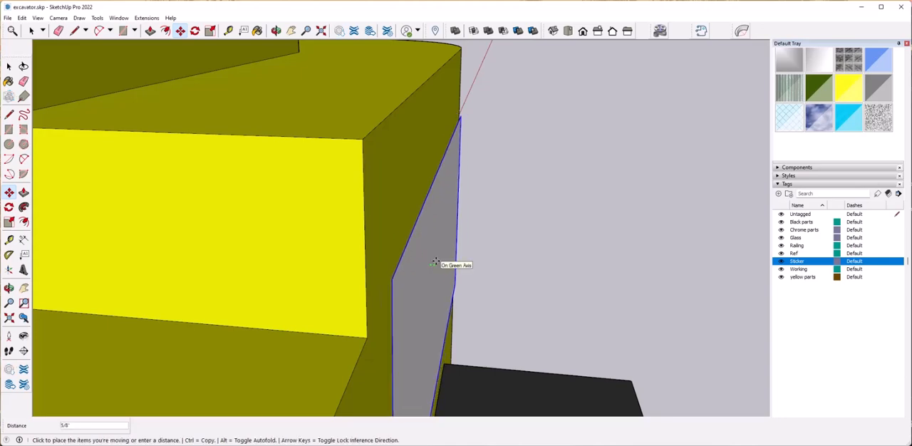
click(435, 263)
key(space)
scroll(456, 264, down, 8)
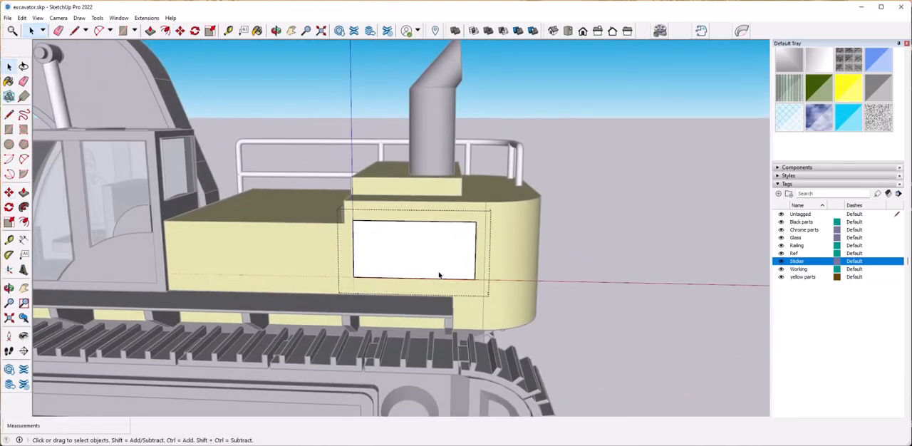
Open the sticker rectangle's group for editing and select its face.
middle_drag(440, 275, 484, 276)
click(467, 267)
scroll(861, 250, up, 5)
click(801, 194)
scroll(870, 287, down, 10)
scroll(856, 271, up, 3)
Import Dog.png from the Build with me folder as a texture.
click(8, 18)
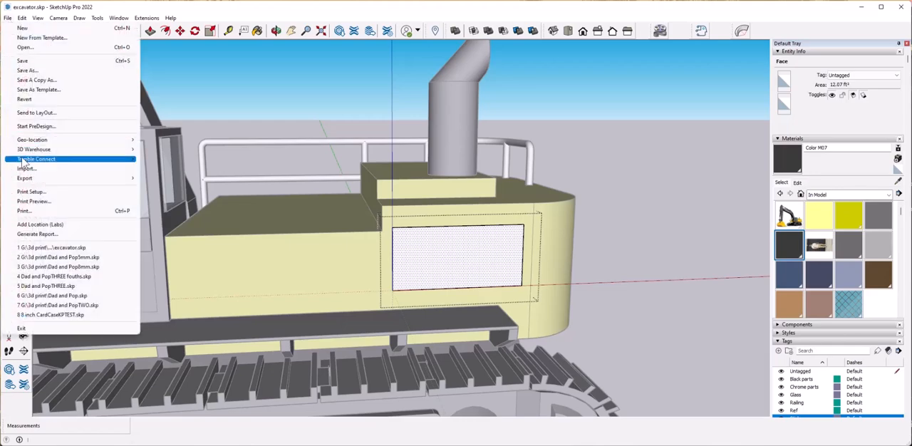
click(25, 171)
scroll(431, 256, down, 1)
scroll(427, 247, up, 1)
scroll(362, 228, up, 3)
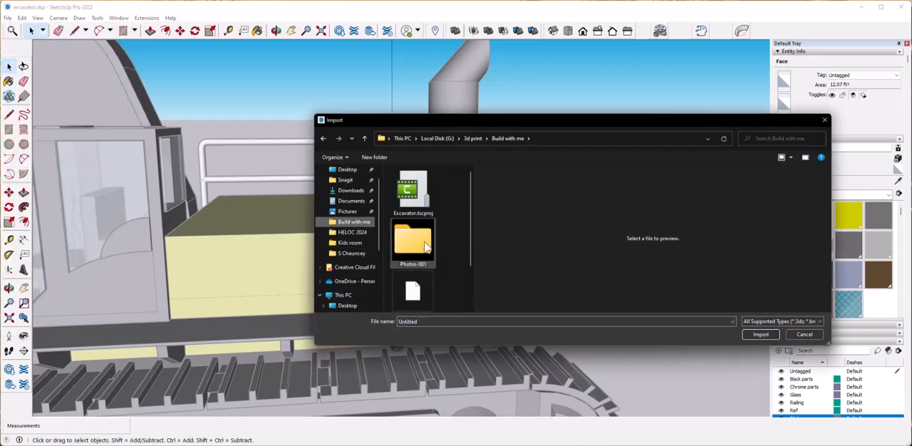
scroll(427, 249, down, 2)
click(414, 296)
click(761, 365)
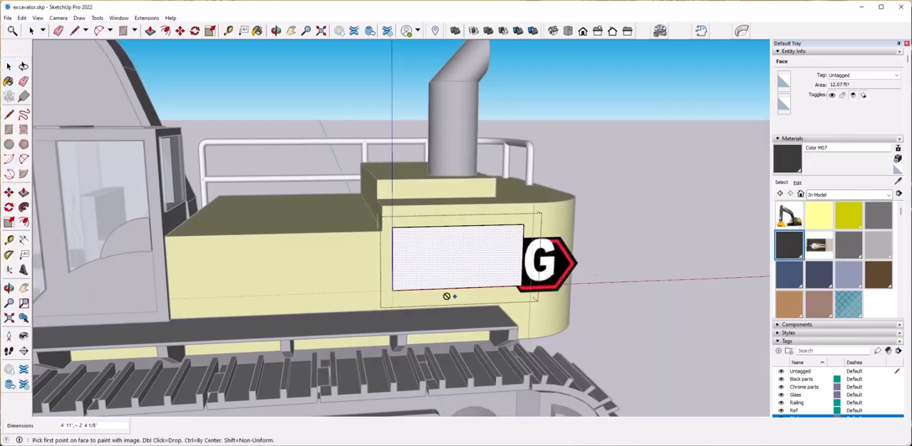
Map the DOG image across the rectangle's face from its lower corner to the opposite upper corner and close the group.
click(393, 290)
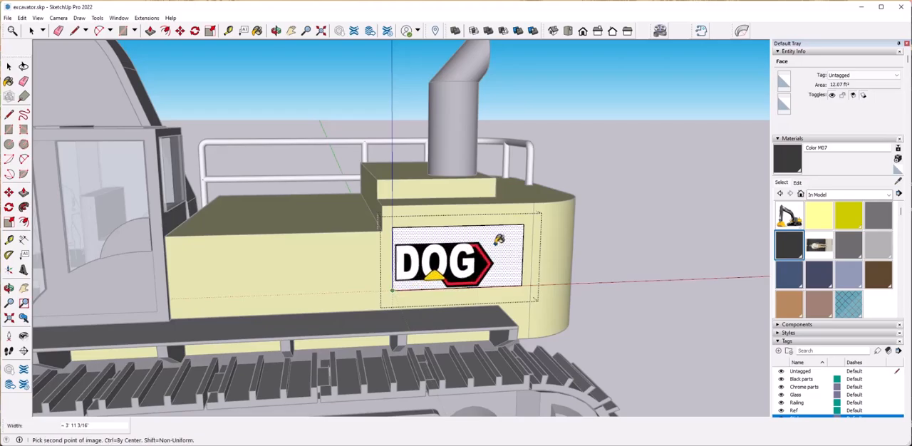
click(530, 217)
click(611, 255)
middle_drag(611, 256, 572, 315)
scroll(573, 316, up, 5)
click(572, 316)
scroll(662, 299, down, 8)
middle_drag(661, 299, 611, 261)
click(610, 261)
scroll(513, 261, up, 4)
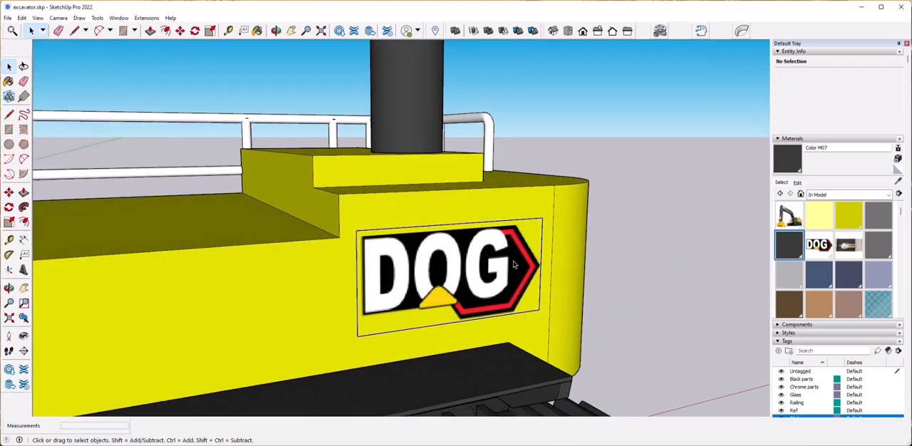
Assign the DOG sticker group on the yellow body to the Sticker tag.
click(516, 261)
scroll(516, 261, up, 2)
right_click(537, 256)
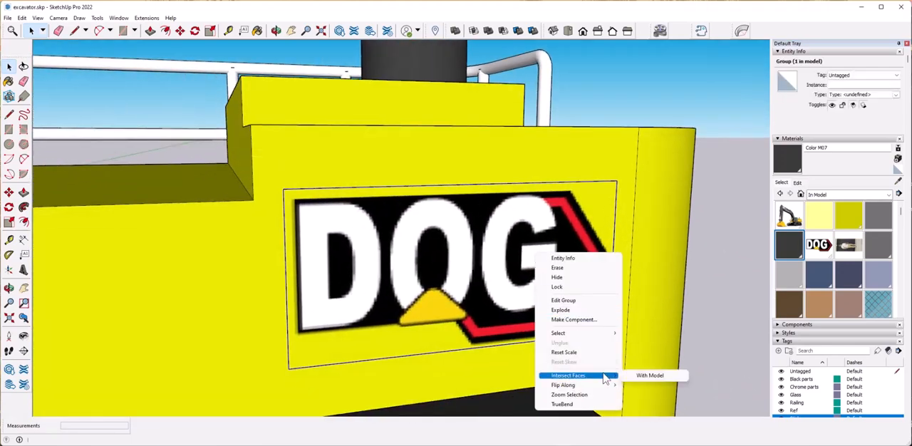
click(713, 200)
scroll(448, 232, down, 5)
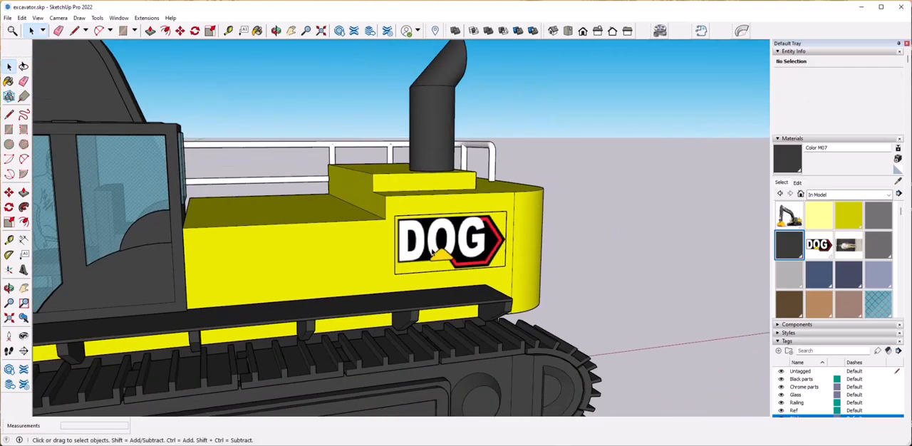
click(850, 76)
click(848, 119)
click(713, 197)
scroll(667, 214, down, 5)
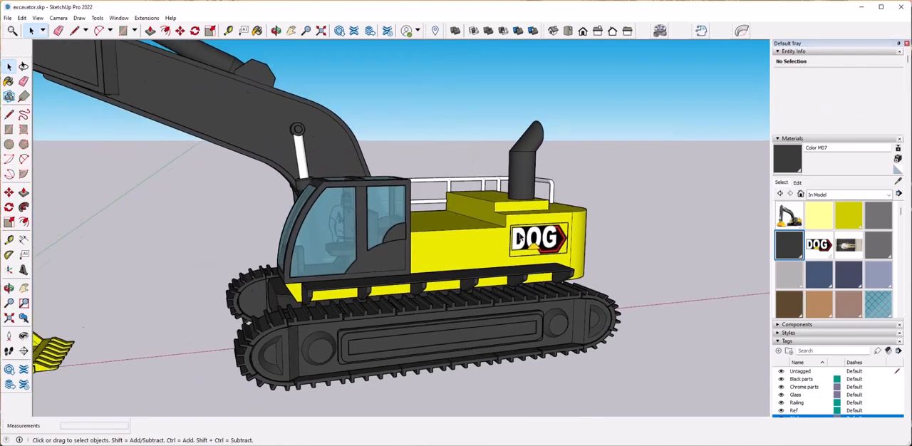
Import Dog.png as an image and place it on the side face of the excavator's boom.
click(7, 18)
click(28, 175)
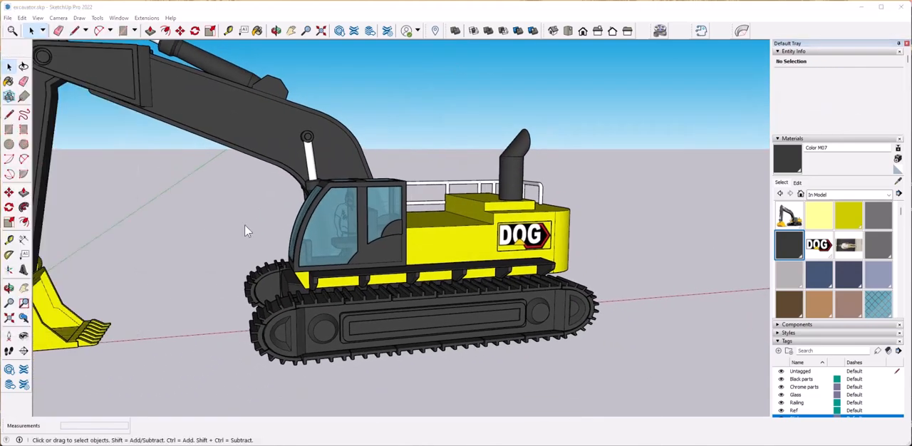
click(432, 292)
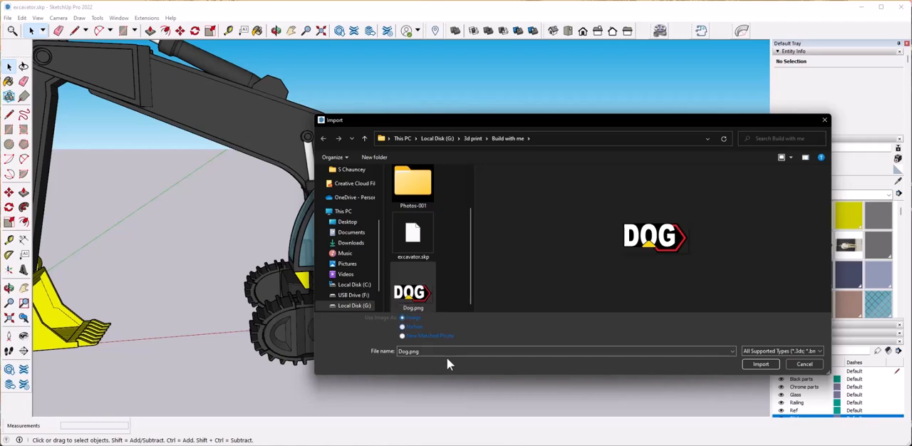
click(760, 364)
scroll(397, 266, down, 4)
scroll(383, 299, up, 5)
click(383, 300)
click(438, 292)
Rotate the DOG image to follow the boom's slope and shift it along the boom's side face.
scroll(414, 285, up, 3)
key(q)
click(447, 285)
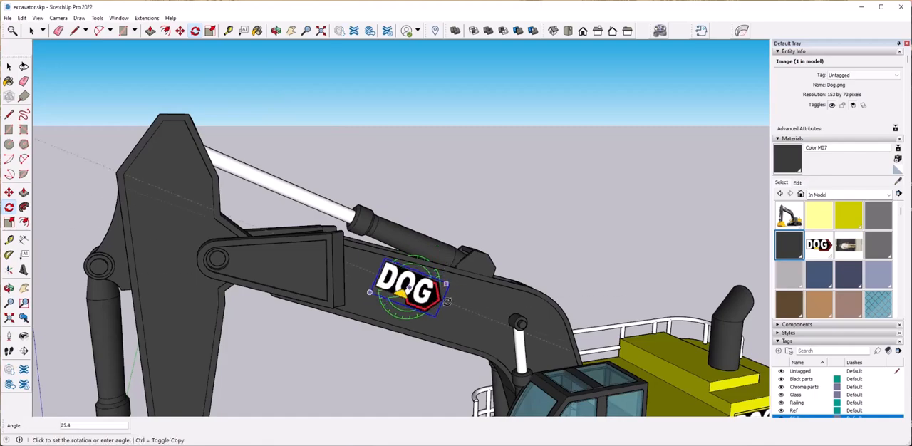
click(448, 294)
scroll(503, 237, down, 3)
scroll(350, 212, up, 5)
key(m)
click(276, 187)
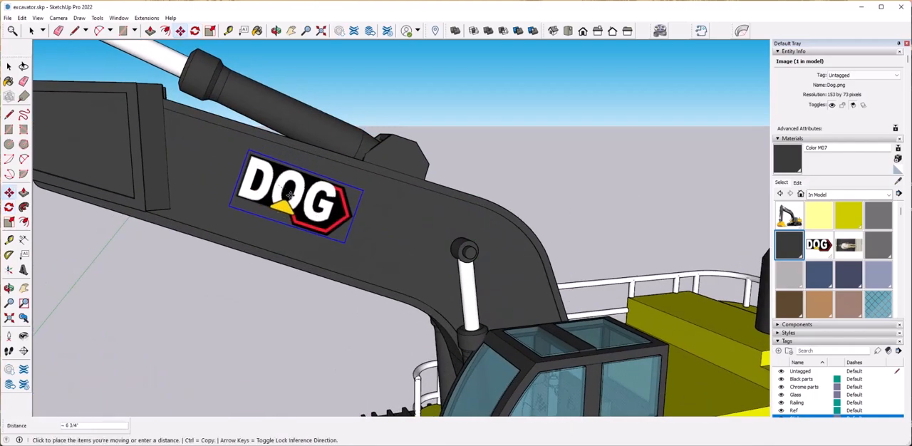
click(319, 205)
Rescale the DOG image on the boom and recentre it on the side face.
key(s)
click(392, 203)
click(427, 200)
key(m)
click(347, 206)
click(329, 214)
key(space)
scroll(378, 221, down, 5)
Delete the textured DOG sticker rectangle from the side of the yellow body.
click(435, 221)
middle_drag(499, 243, 463, 192)
scroll(544, 292, up, 5)
click(429, 291)
key(Delete)
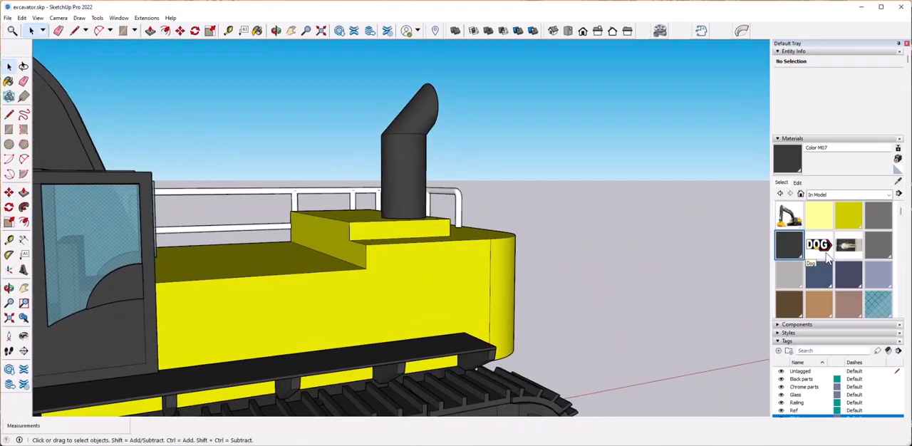
Import Dog.png as an image and place it on the cab-side face of the yellow body, below the exhaust.
click(8, 17)
click(28, 169)
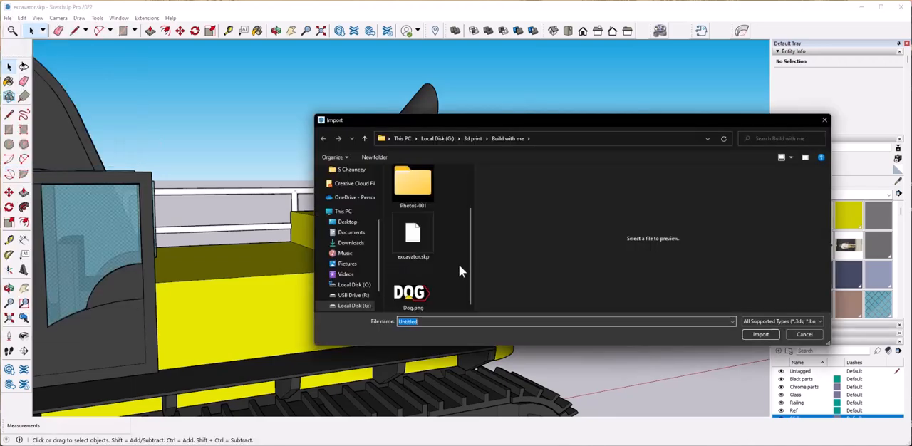
click(757, 366)
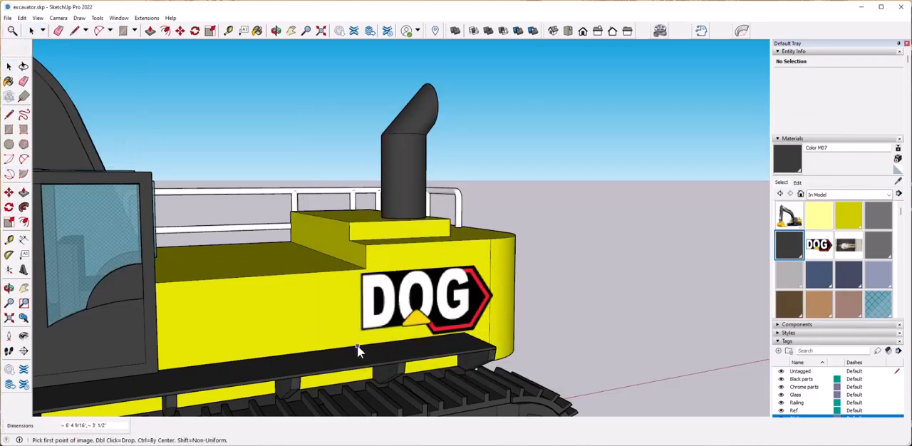
click(381, 326)
click(474, 272)
Import Dog.png as an image and place it on the boom's opposite side face, above the railing side.
middle_drag(565, 278, 306, 357)
scroll(811, 260, down, 3)
scroll(810, 261, up, 3)
middle_drag(677, 242, 369, 286)
scroll(621, 269, down, 4)
click(7, 18)
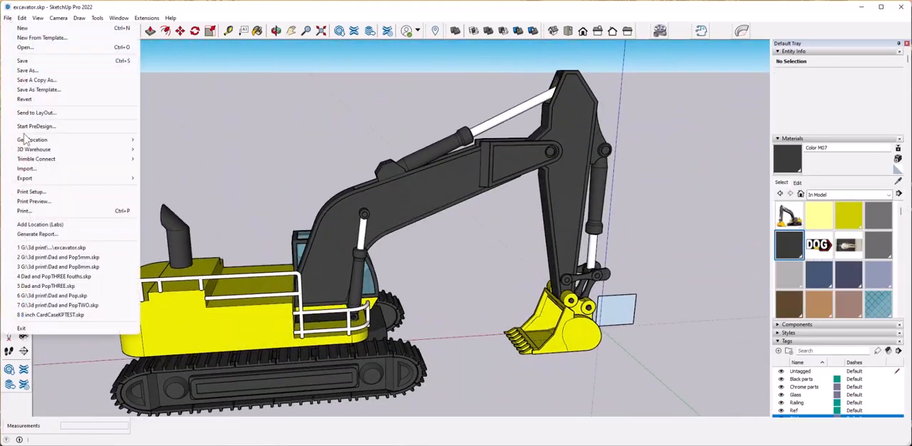
click(42, 169)
click(412, 292)
click(742, 362)
scroll(403, 189, up, 3)
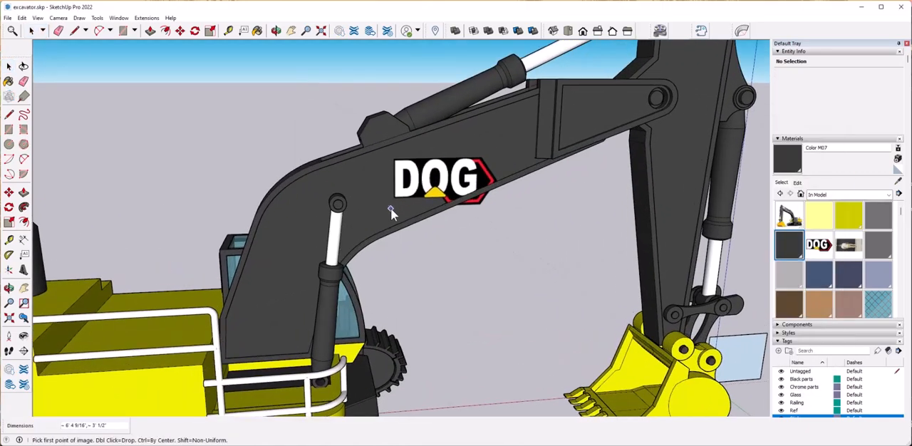
click(502, 152)
Rotate the new DOG image to follow the boom's slope and settle it on that side face.
click(195, 31)
click(441, 178)
click(492, 176)
click(493, 156)
key(m)
key(space)
click(454, 238)
Import Dog.png as an image and place it on the railing-side face of the yellow body, near the rear.
scroll(454, 238, down, 5)
middle_drag(454, 239, 479, 230)
click(8, 18)
click(43, 169)
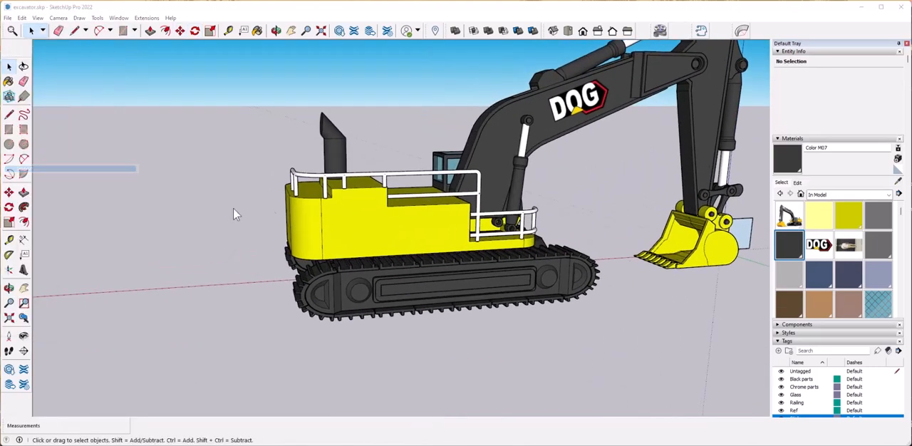
click(412, 289)
click(761, 368)
click(330, 251)
click(410, 222)
Save the finished excavator model with its DOG stickers in the current file.
middle_drag(410, 223, 471, 308)
scroll(470, 308, up, 2)
scroll(471, 308, down, 2)
scroll(470, 308, up, 1)
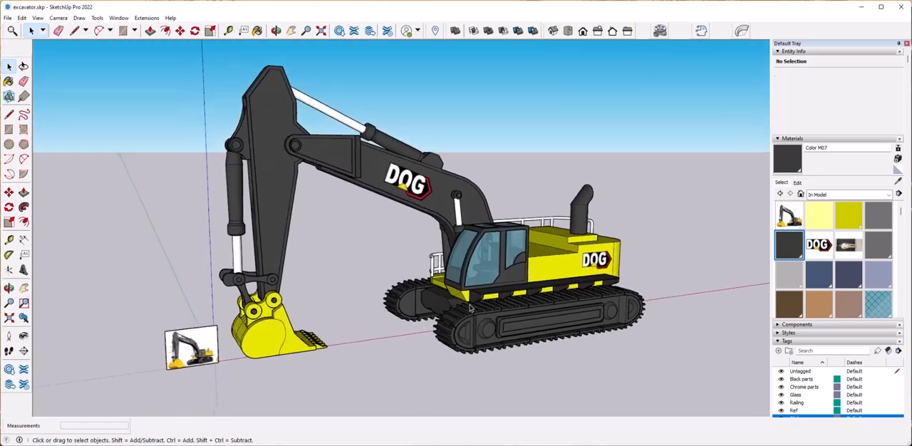
click(9, 17)
click(24, 65)
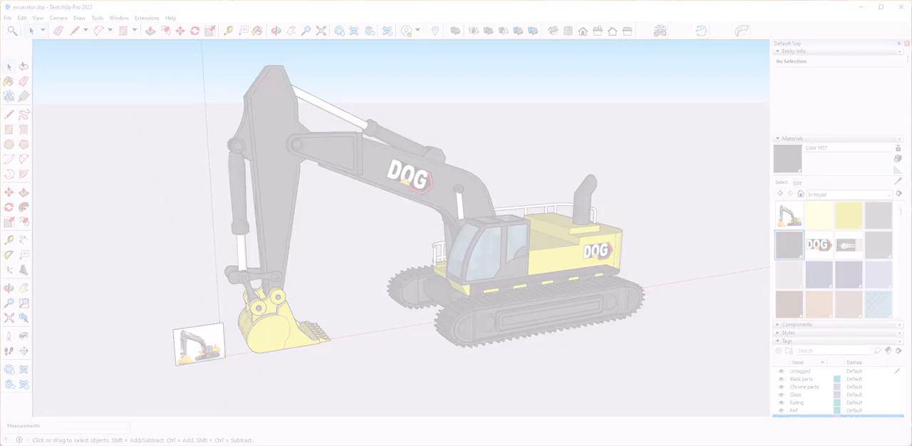